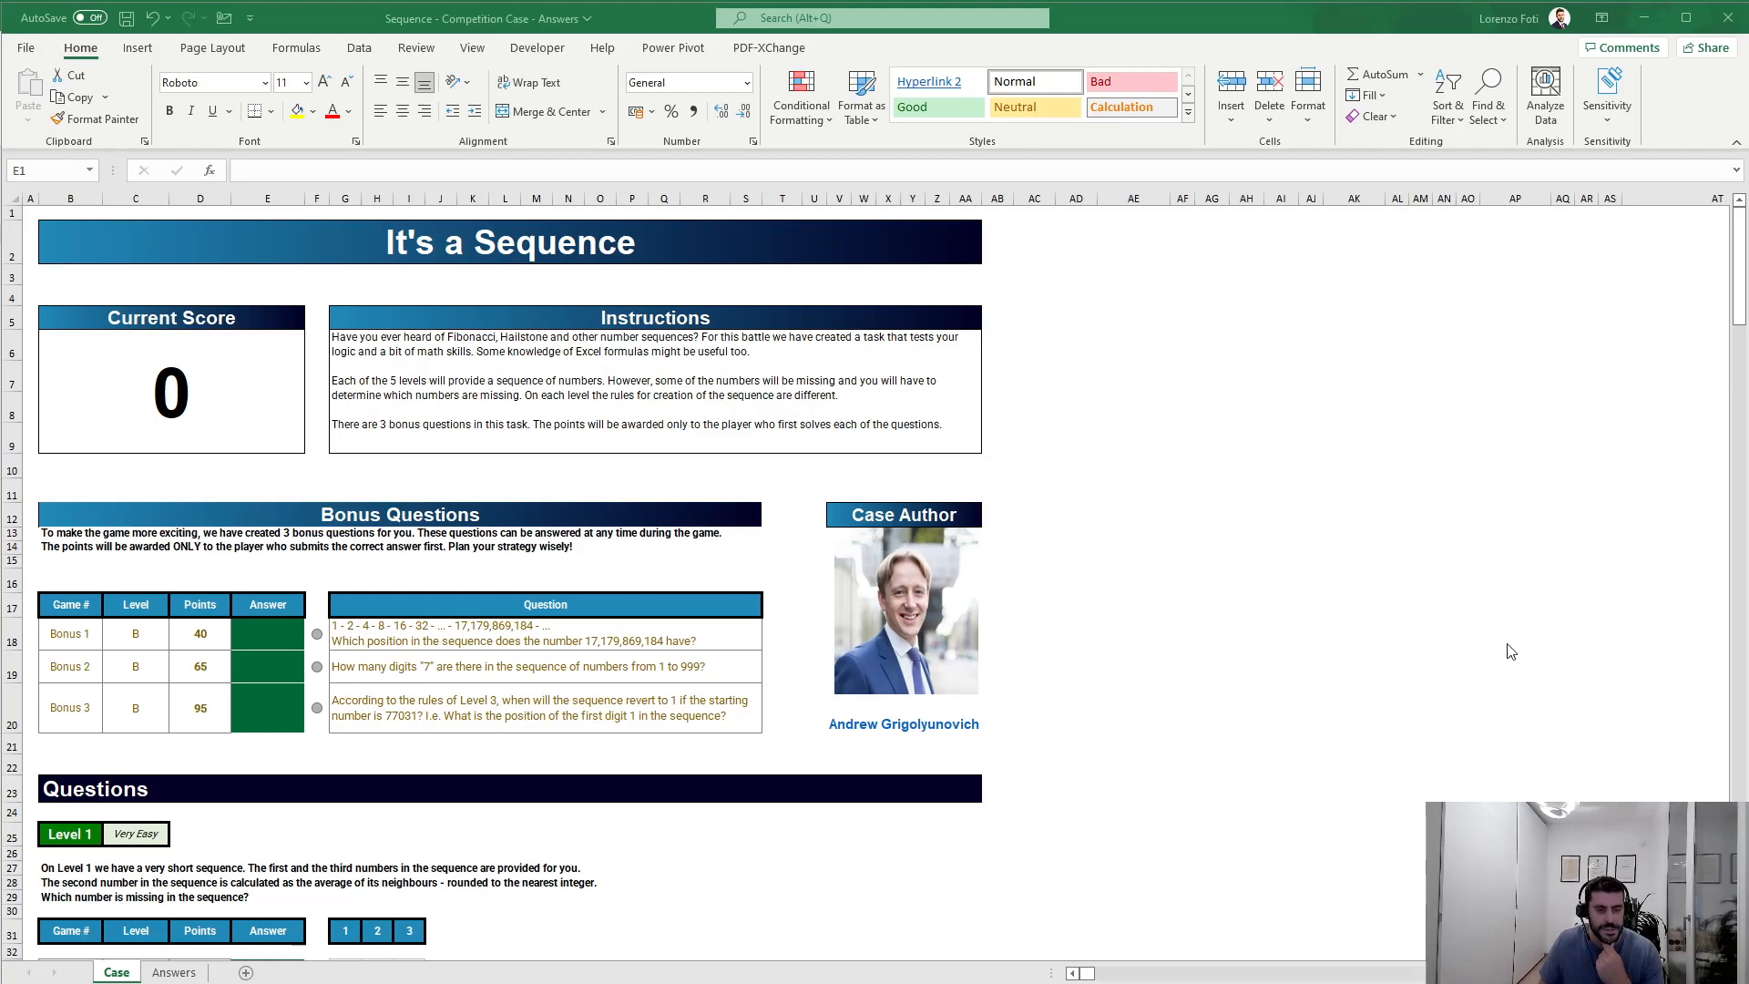
# Step: In E35, calculate Level 1 game 1's missing number as the average of G35 and I35, rounded to 0 decimals
pyautogui.click(1117, 560)
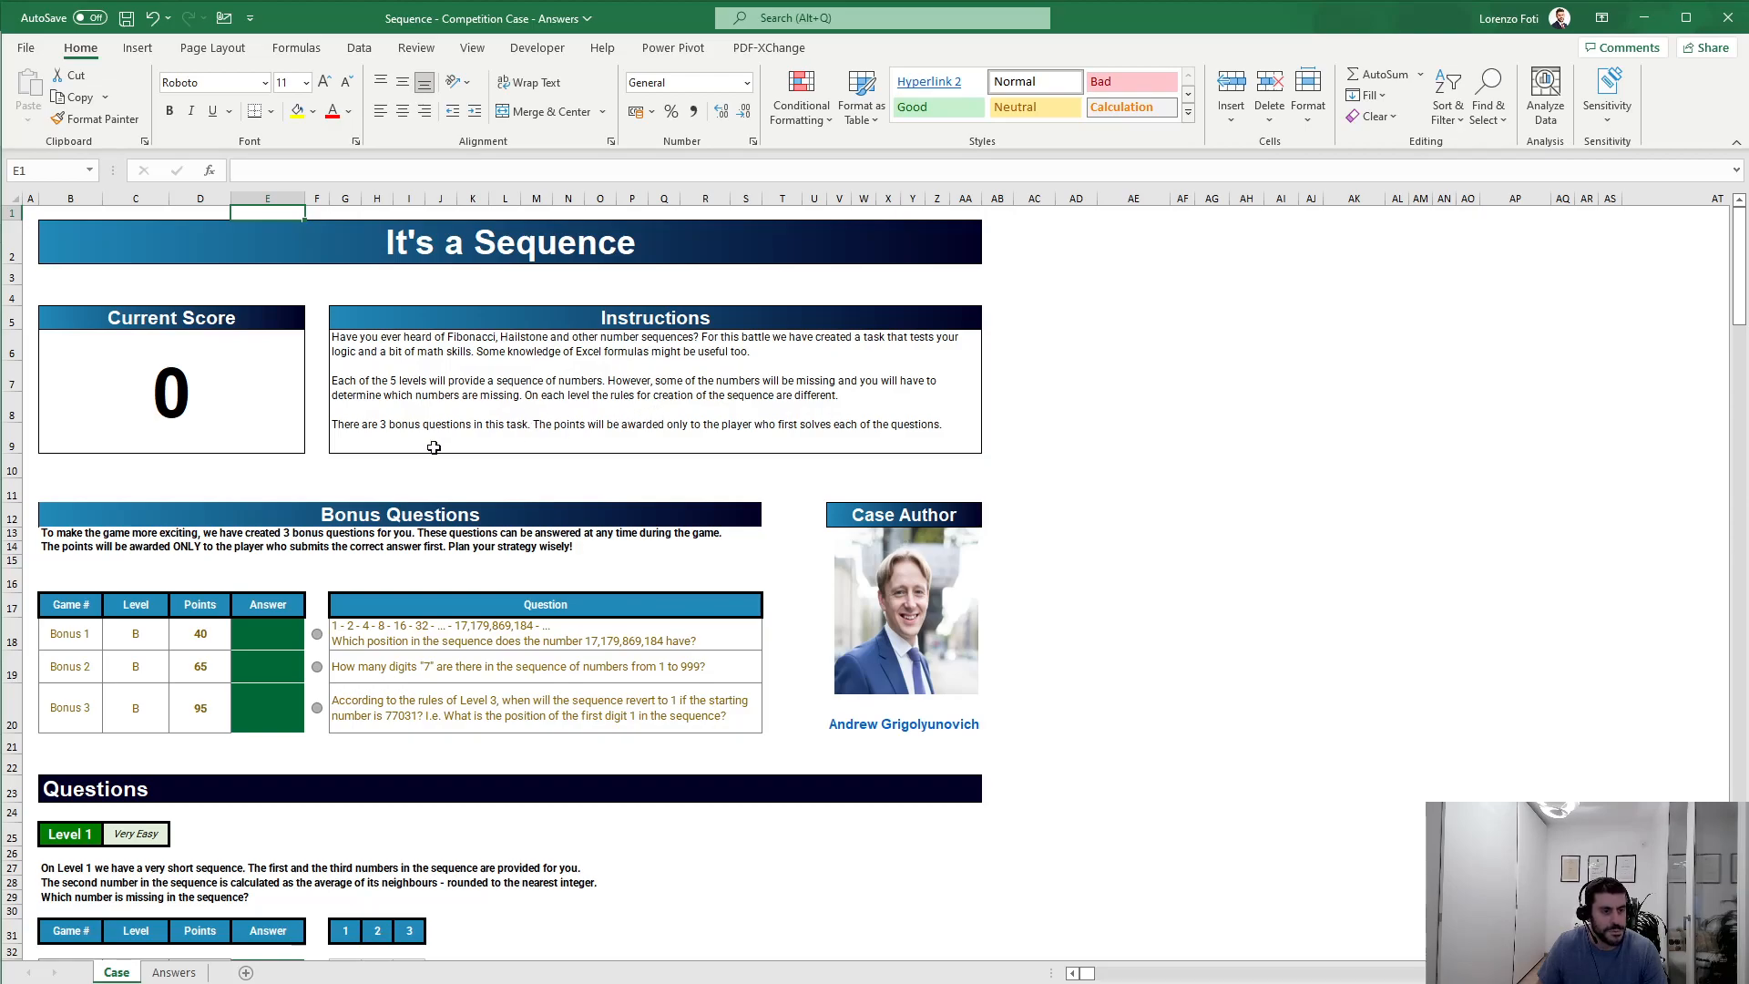
pyautogui.scroll(-4, 715, 474)
pyautogui.scroll(-1, 699, 491)
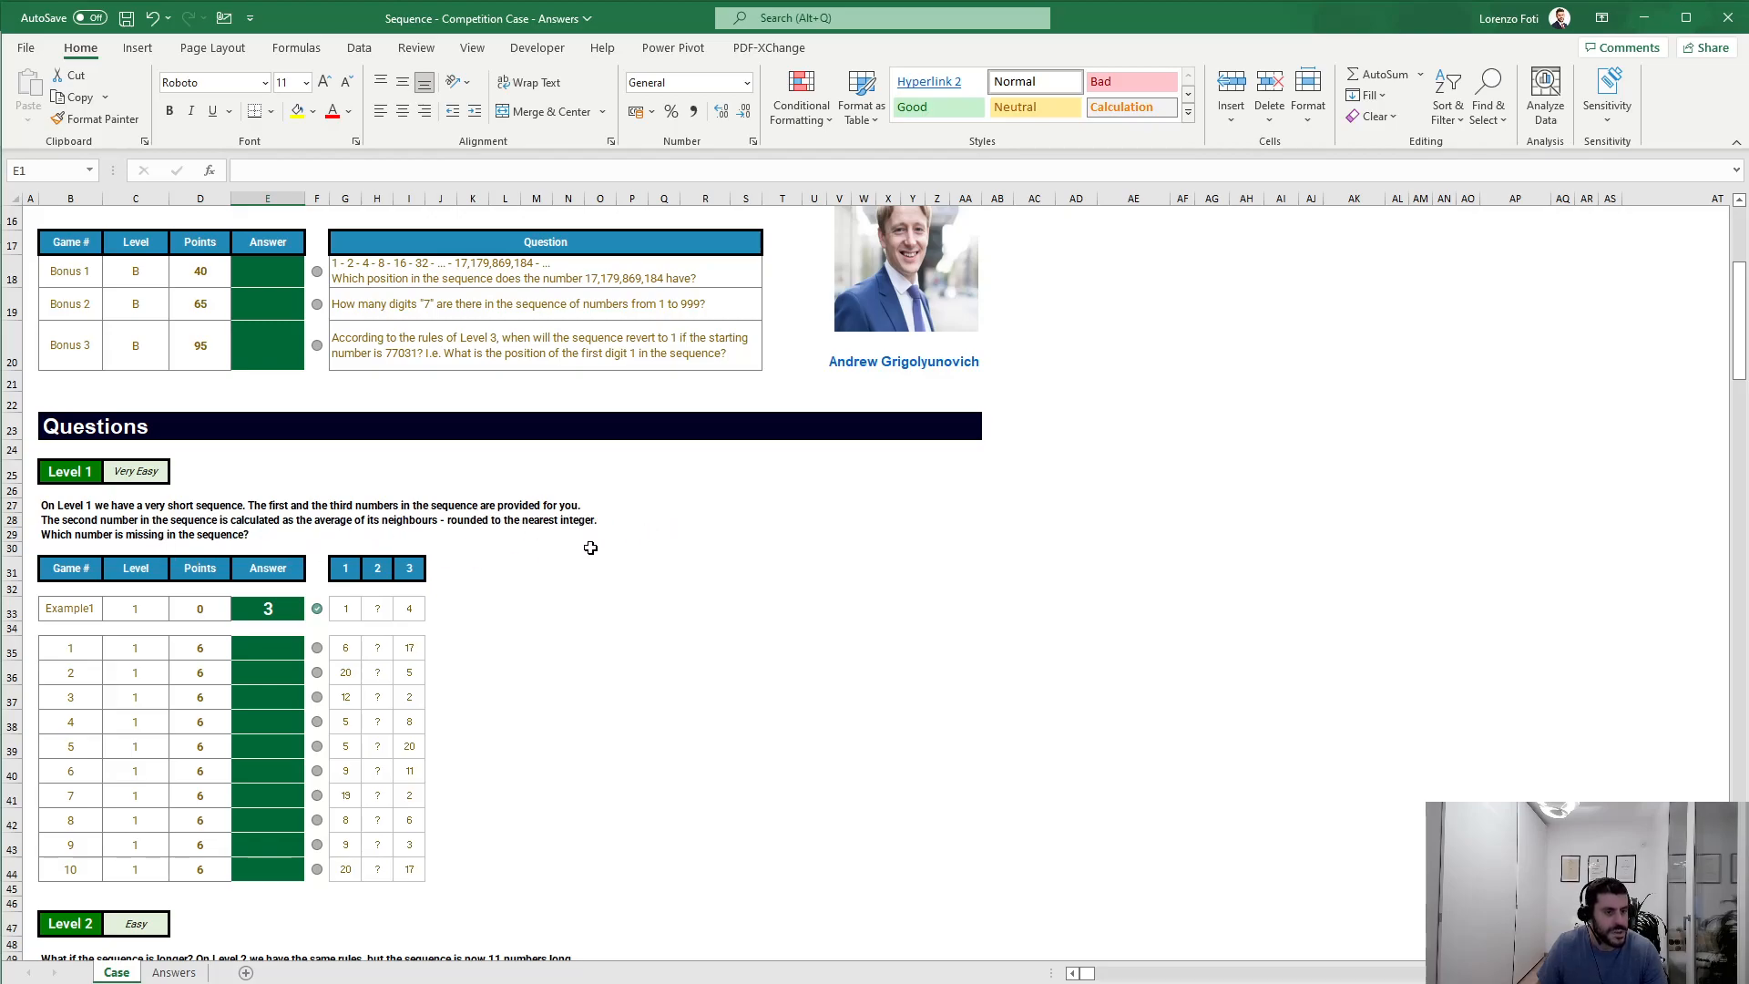
pyautogui.scroll(-2, 590, 544)
pyautogui.click(246, 460)
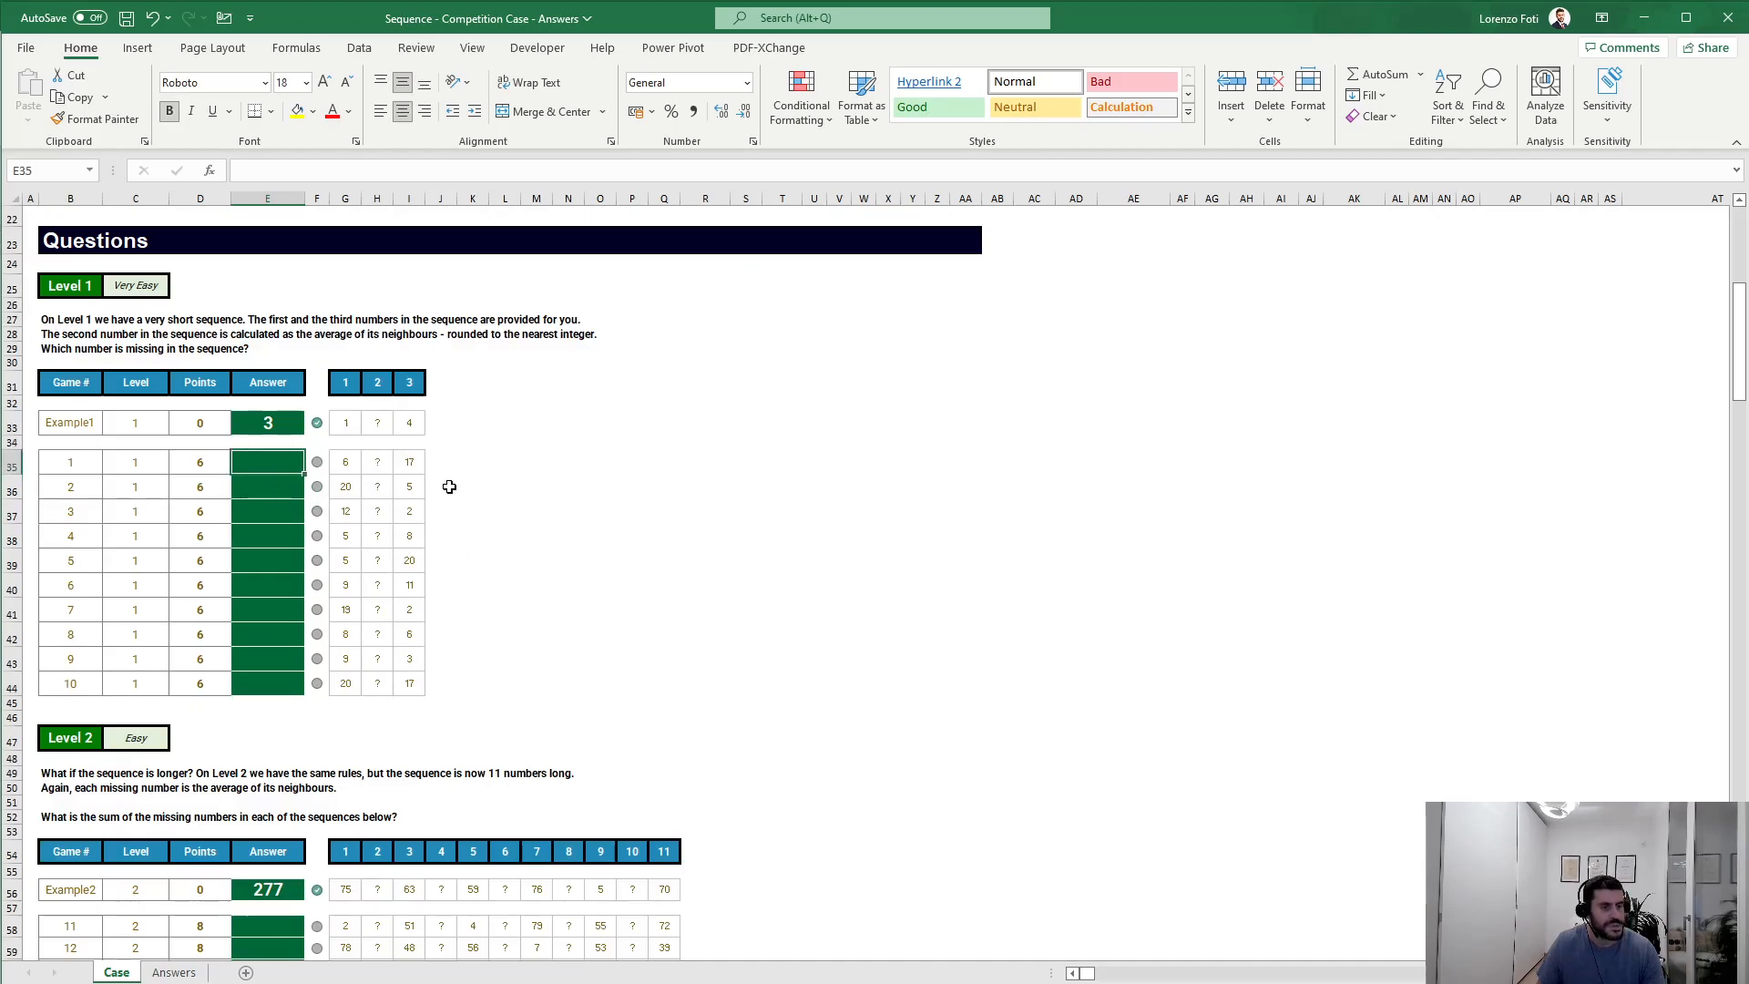
pyautogui.write('=')
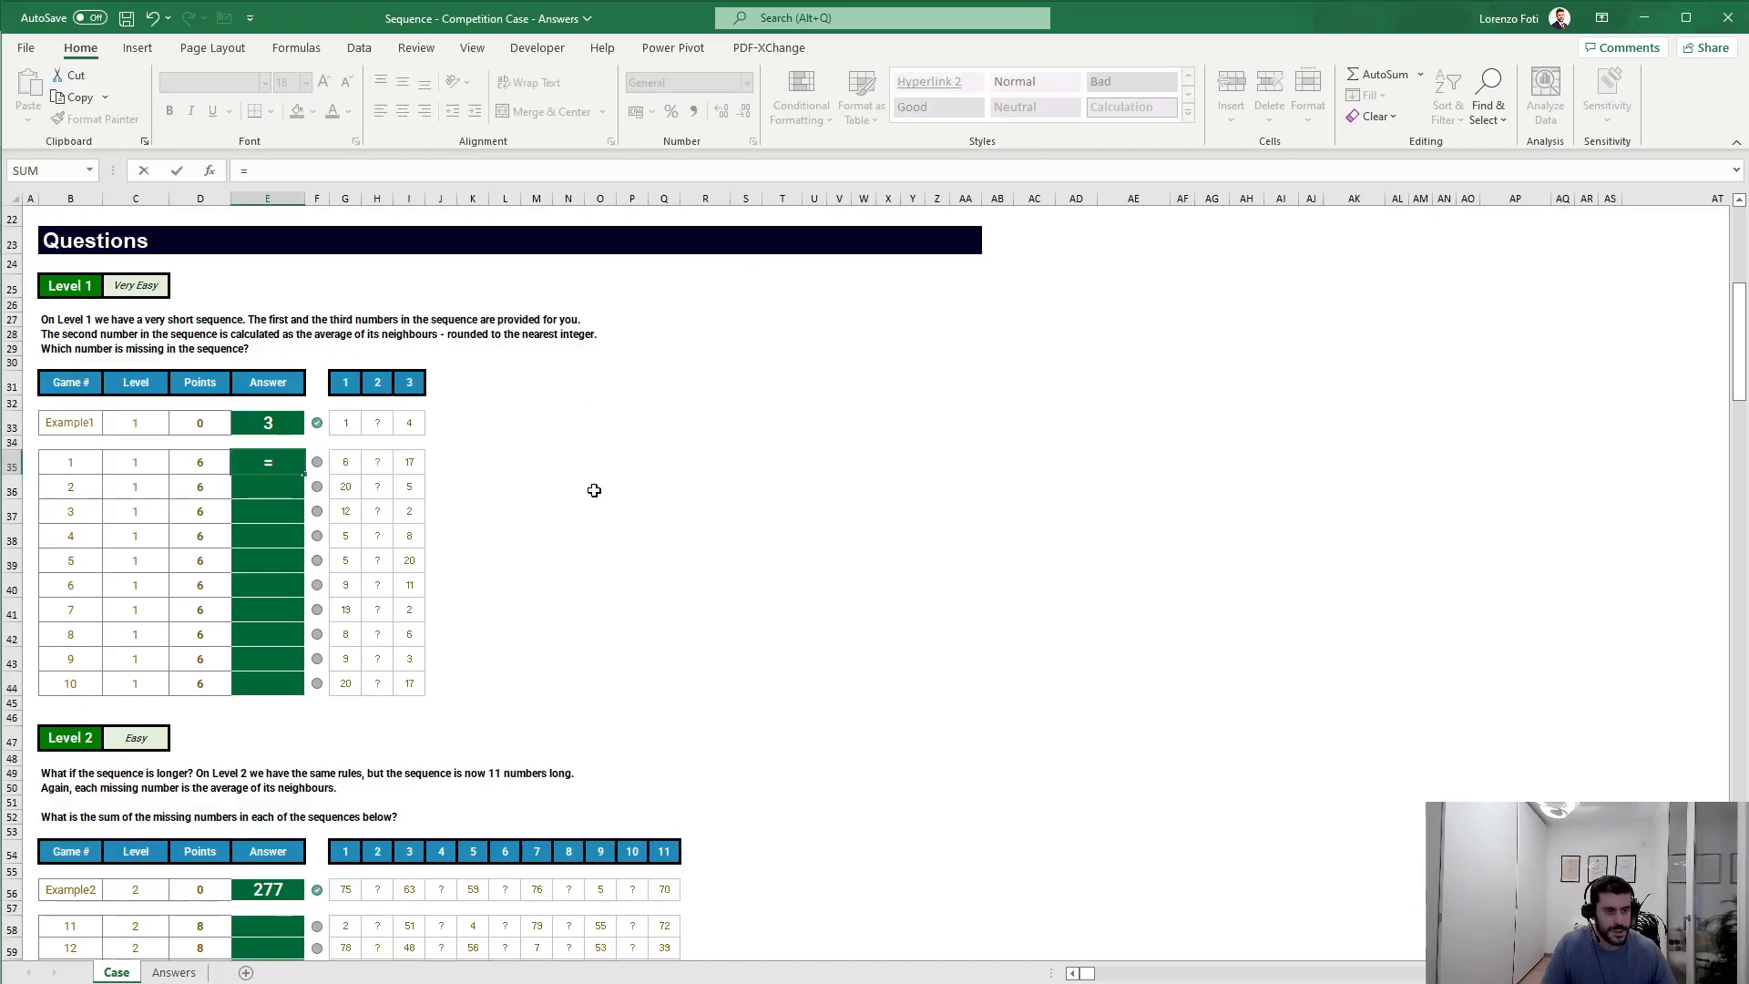
pyautogui.write('round(aver')
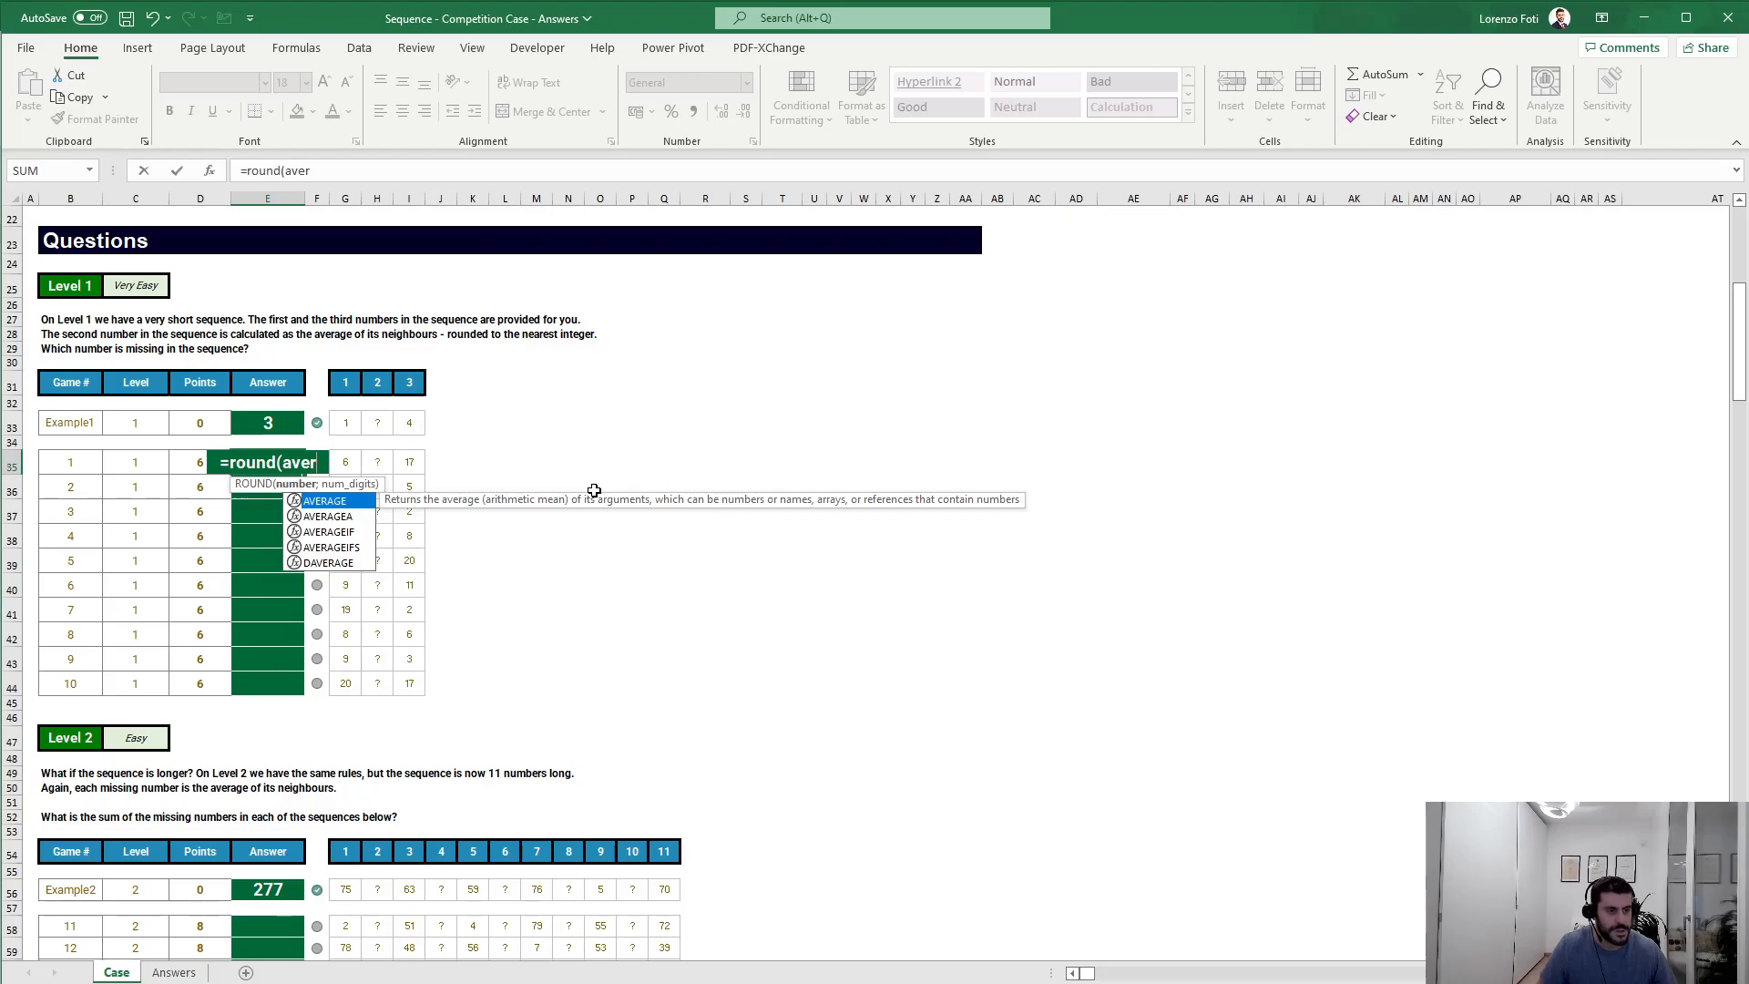
pyautogui.press('Tab')
pyautogui.press('Right')
pyautogui.press('Right')
pyautogui.write(';')
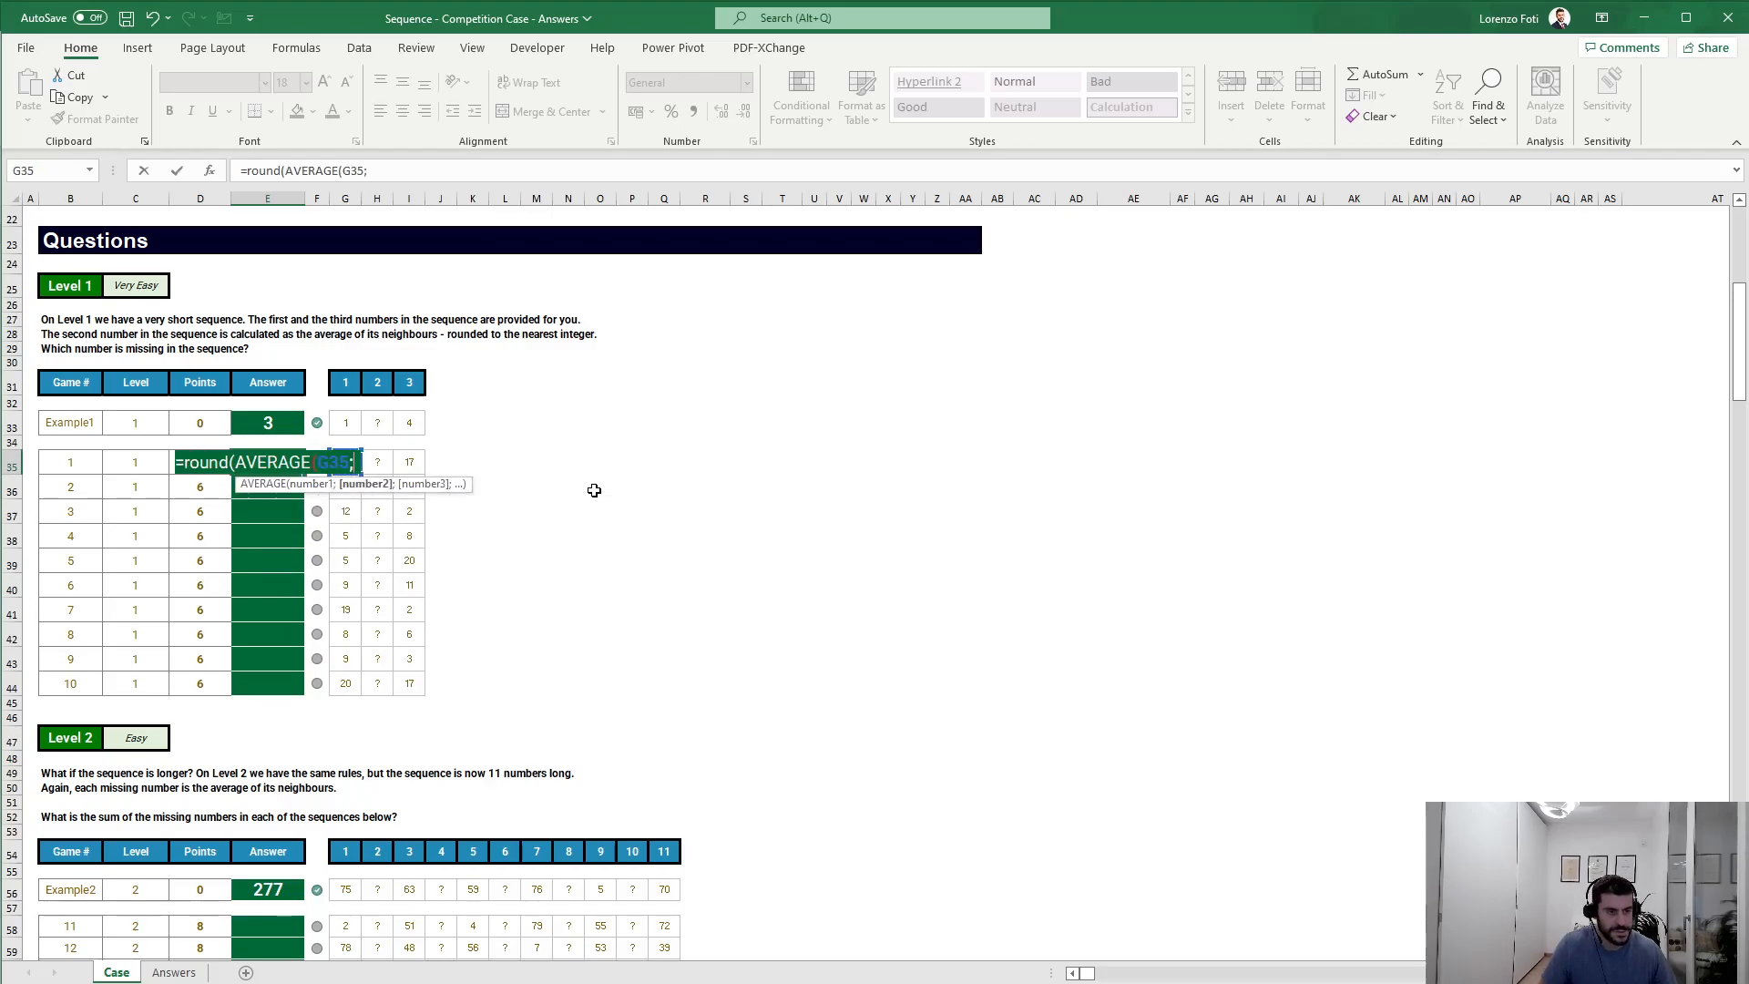
pyautogui.press('Right')
pyautogui.press('Right')
pyautogui.press('Right')
pyautogui.press('Right')
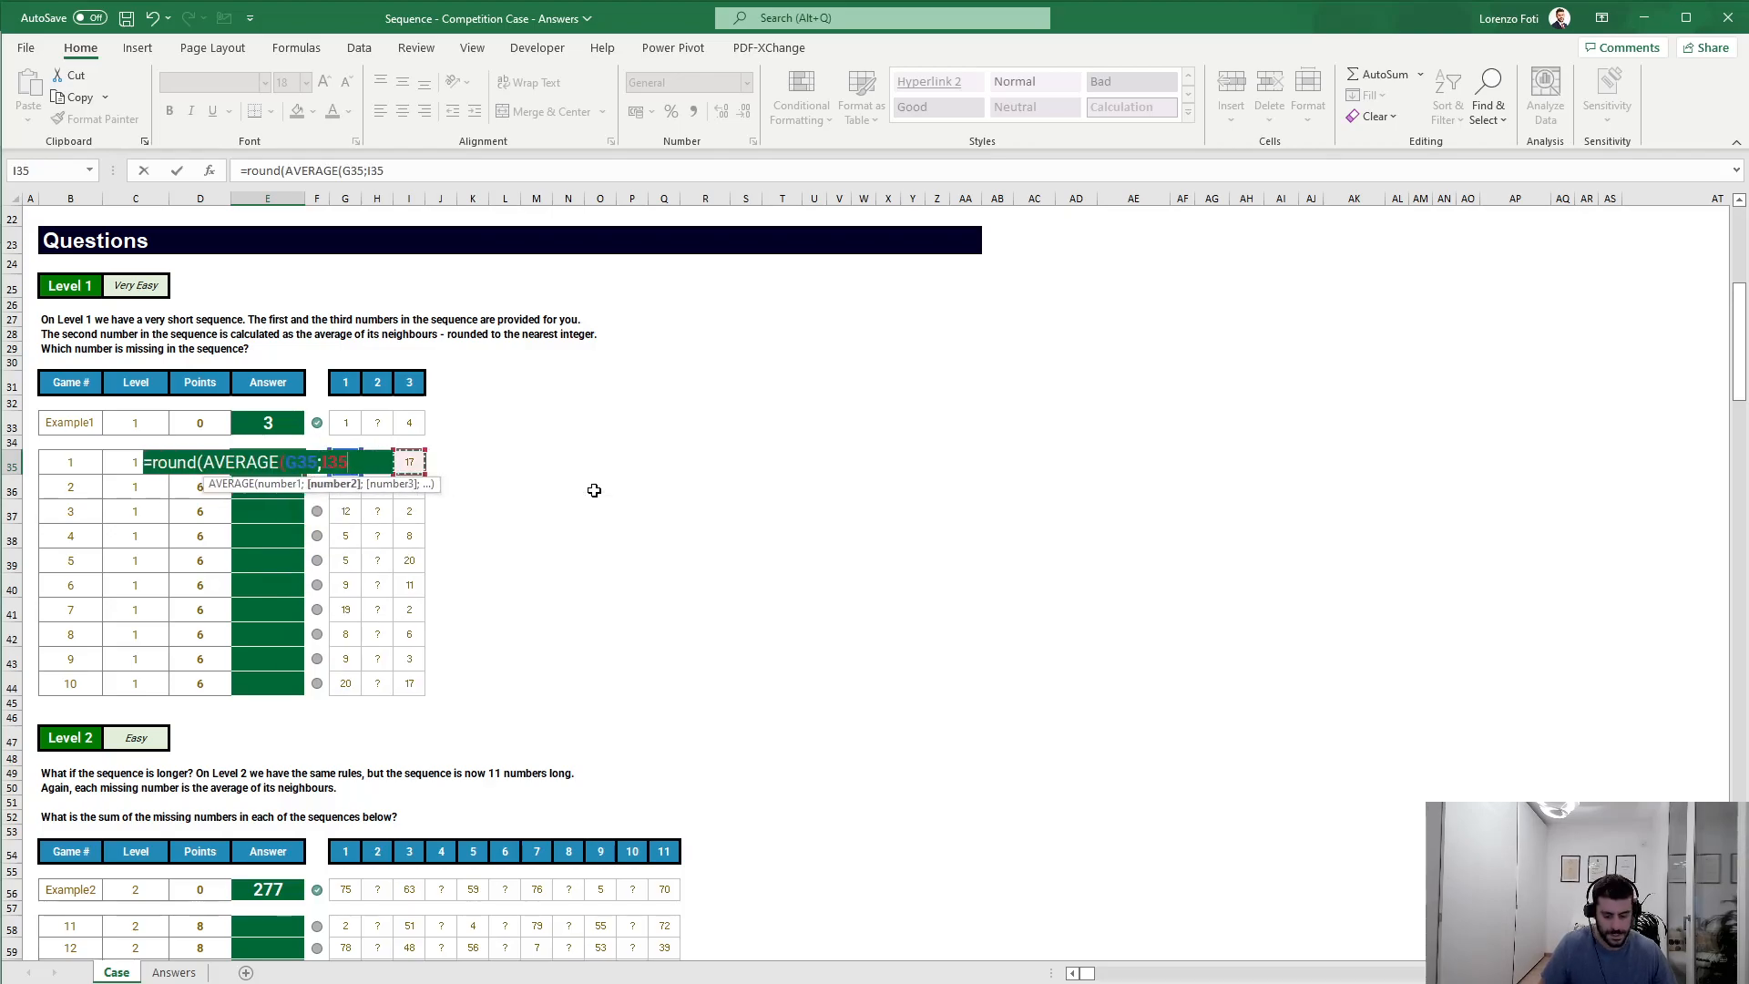
pyautogui.write(');0)')
pyautogui.hotkey('ctrl', 'Return')
# Step: Copy the rounded-average formula from E35 down to the remaining Level 1 answers, through E44
pyautogui.hotkey('ctrl', 'c')
pyautogui.press('Left')
pyautogui.hotkey('ctrl', 'Down')
pyautogui.press('Right')
pyautogui.hotkey('ctrl', 'shift', 'Up')
pyautogui.press('Return')
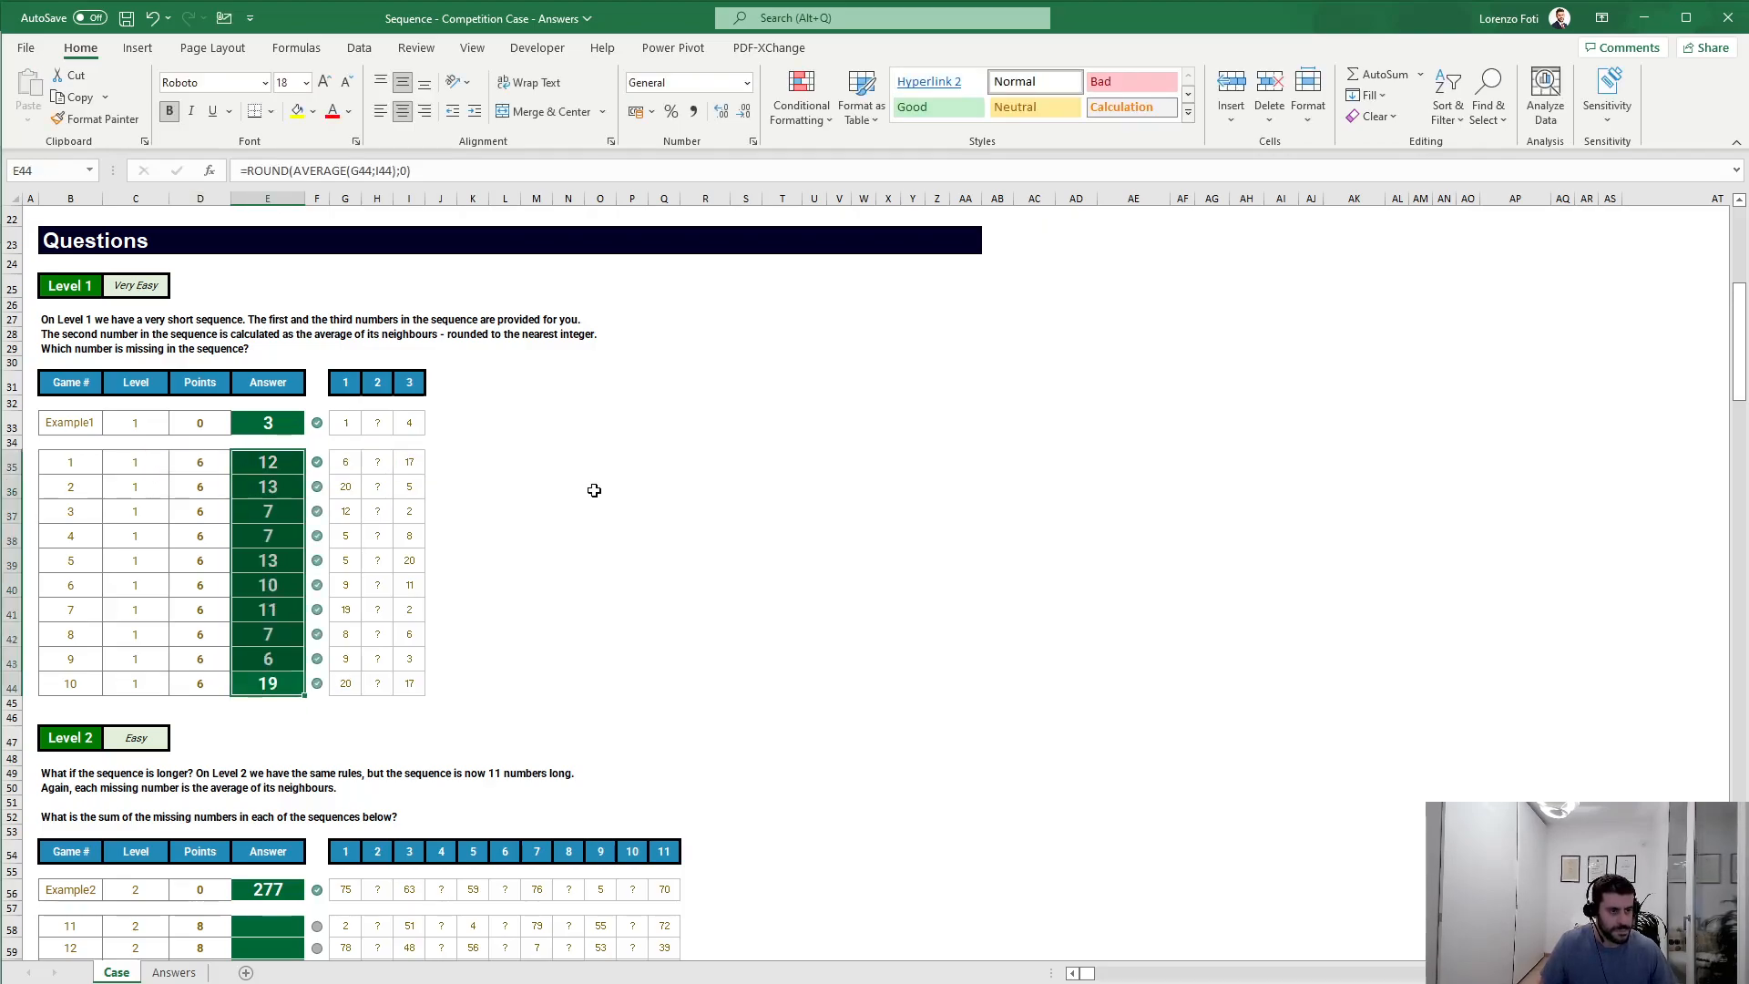
pyautogui.press('Down')
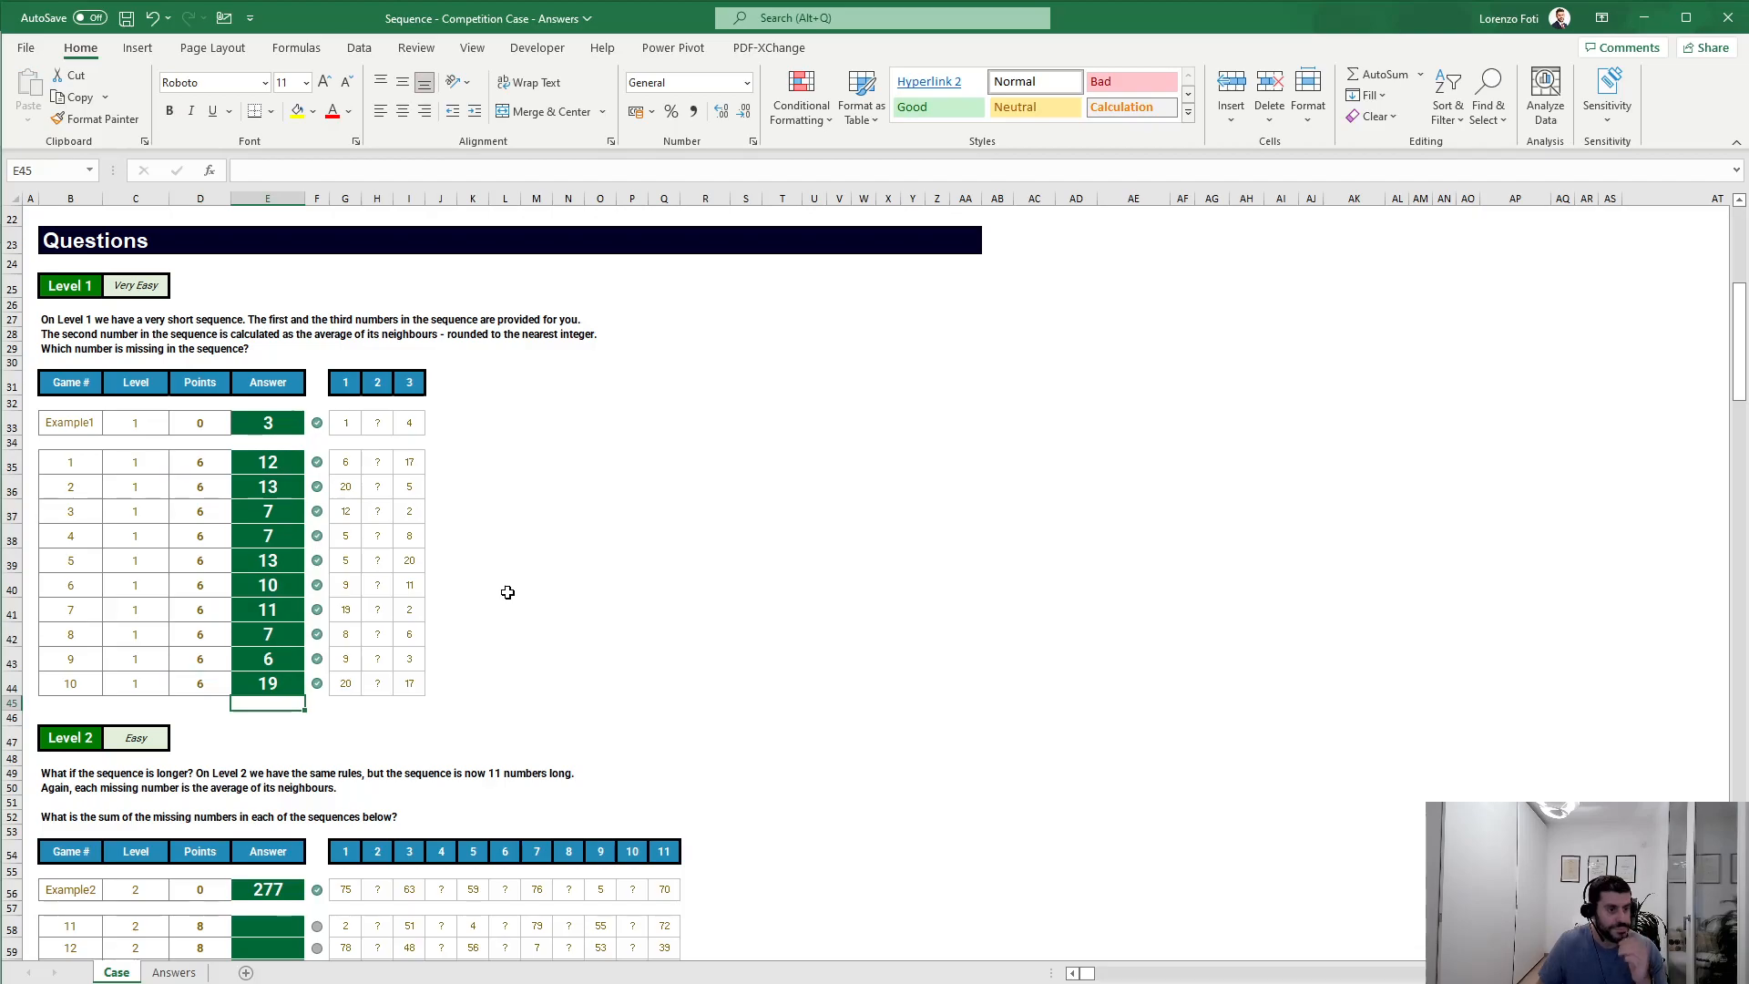
# Step: Add a new worksheet named slv between the Case and Answers sheets for working out Level 2
pyautogui.scroll(-1, 507, 592)
pyautogui.scroll(-1, 507, 592)
pyautogui.scroll(1, 378, 424)
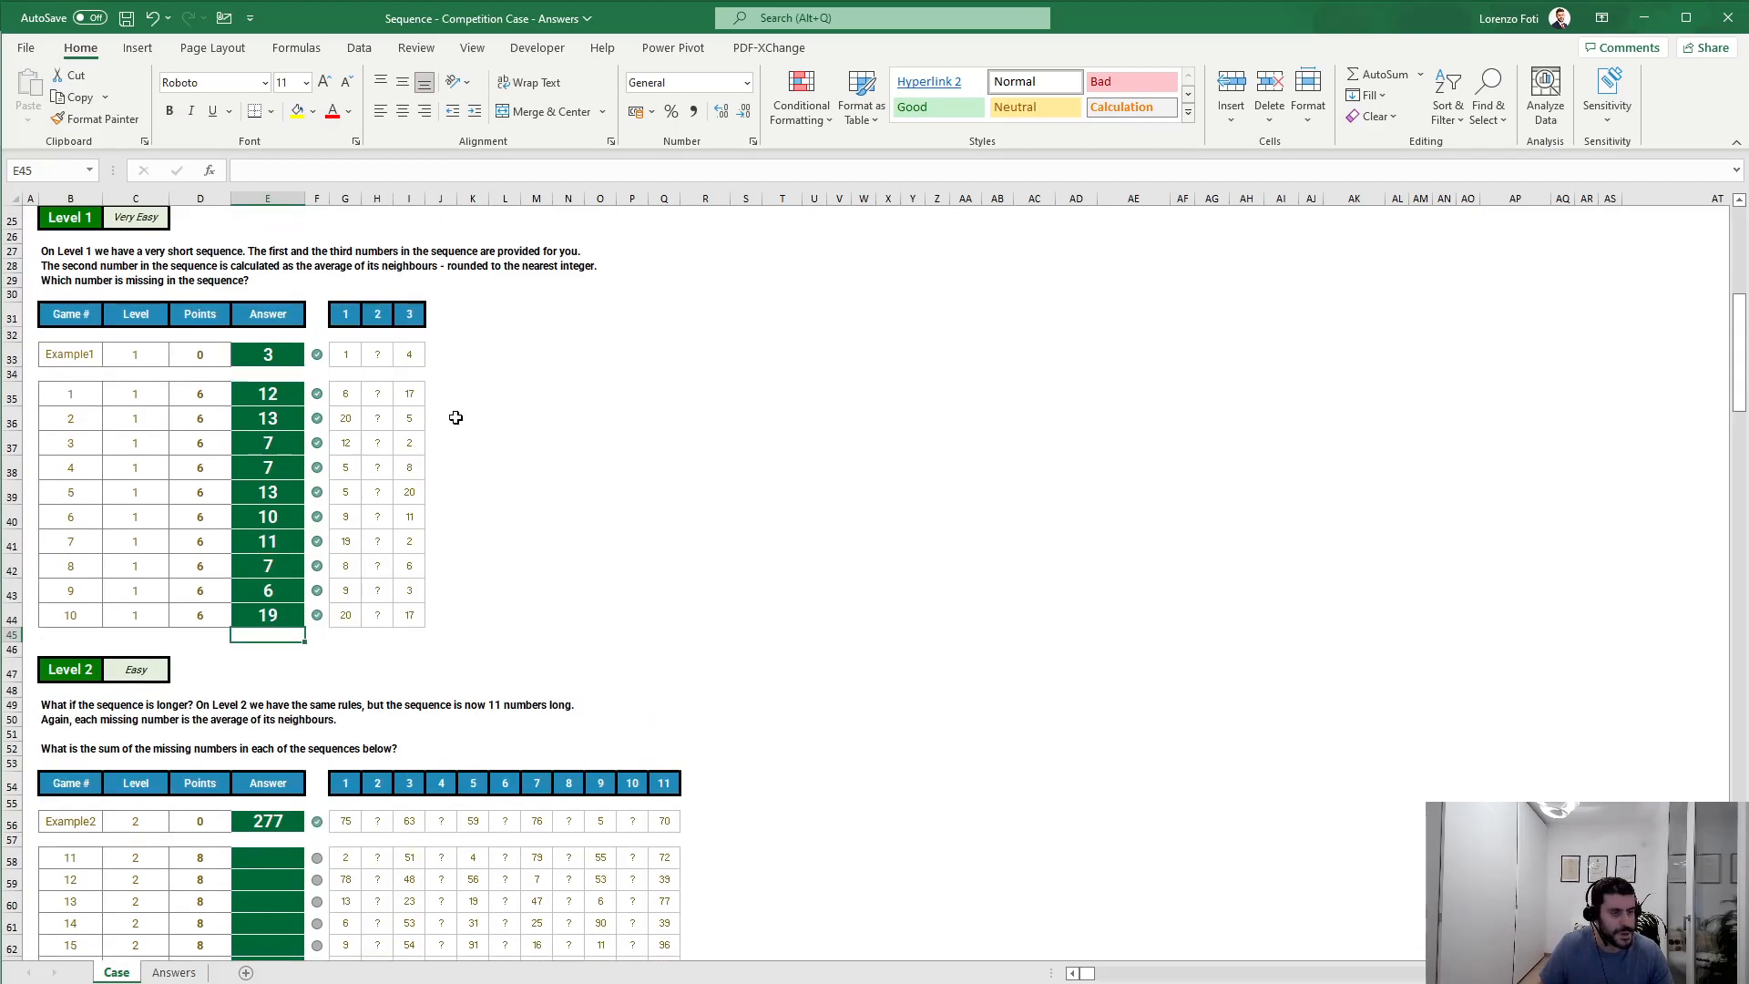
pyautogui.click(500, 393)
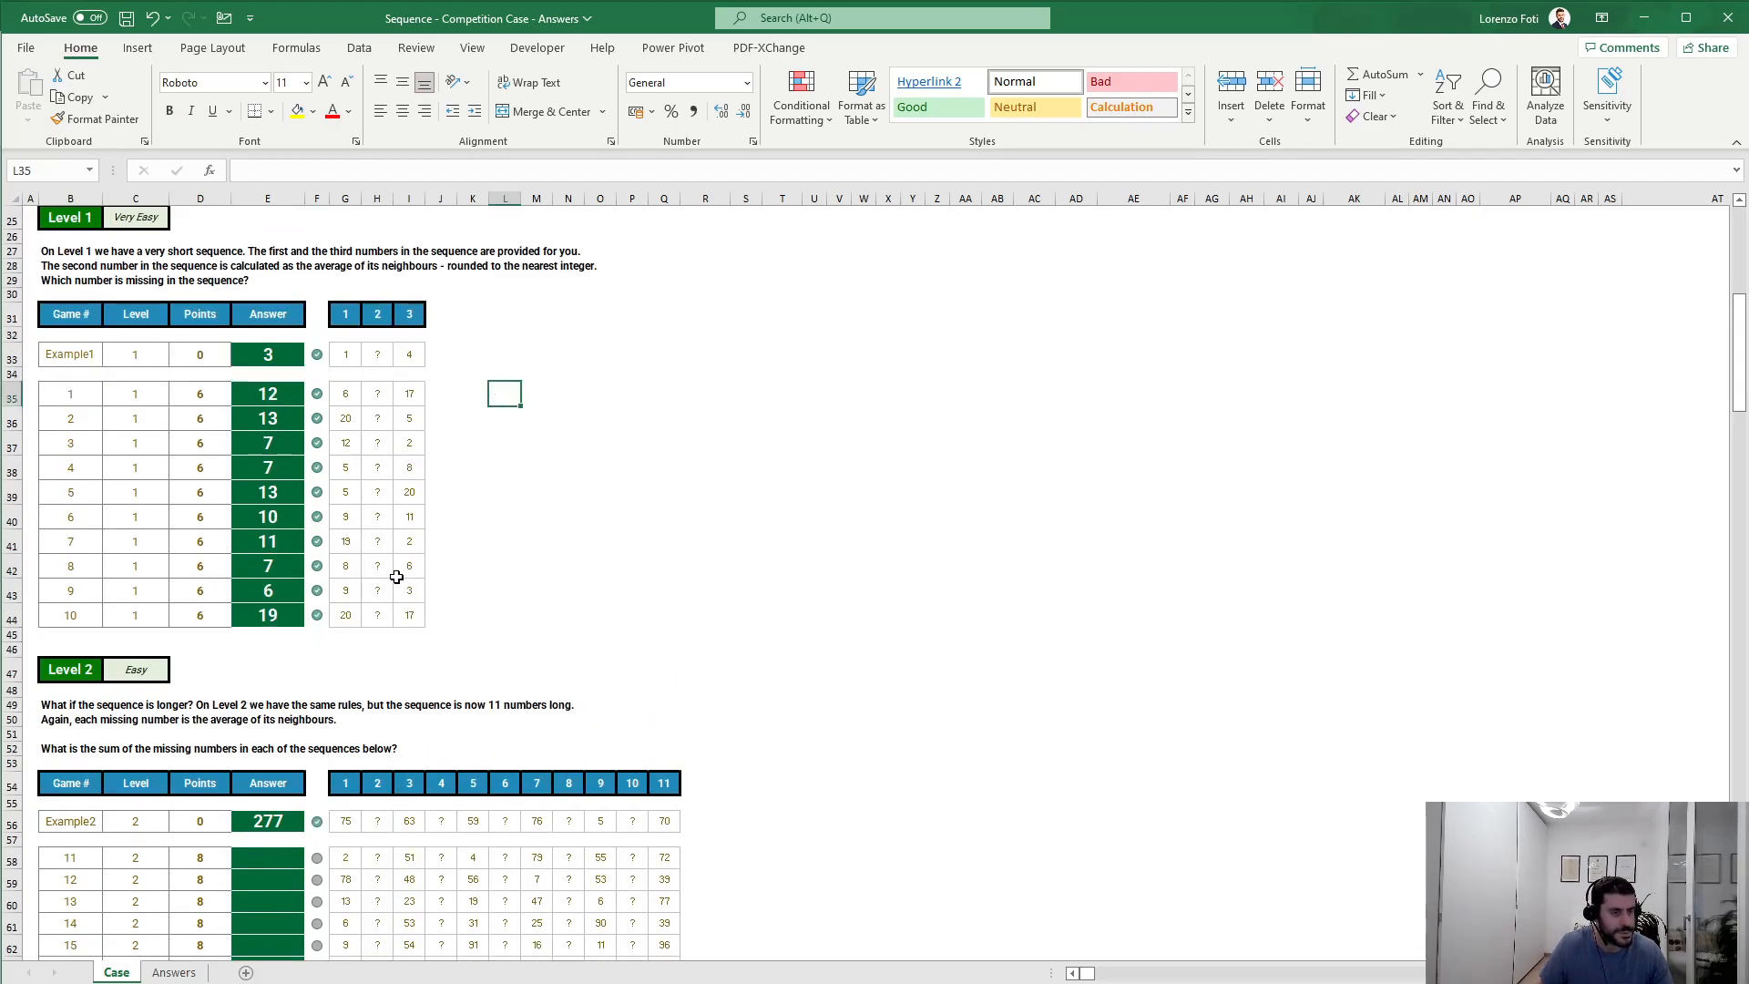
pyautogui.scroll(-3, 395, 576)
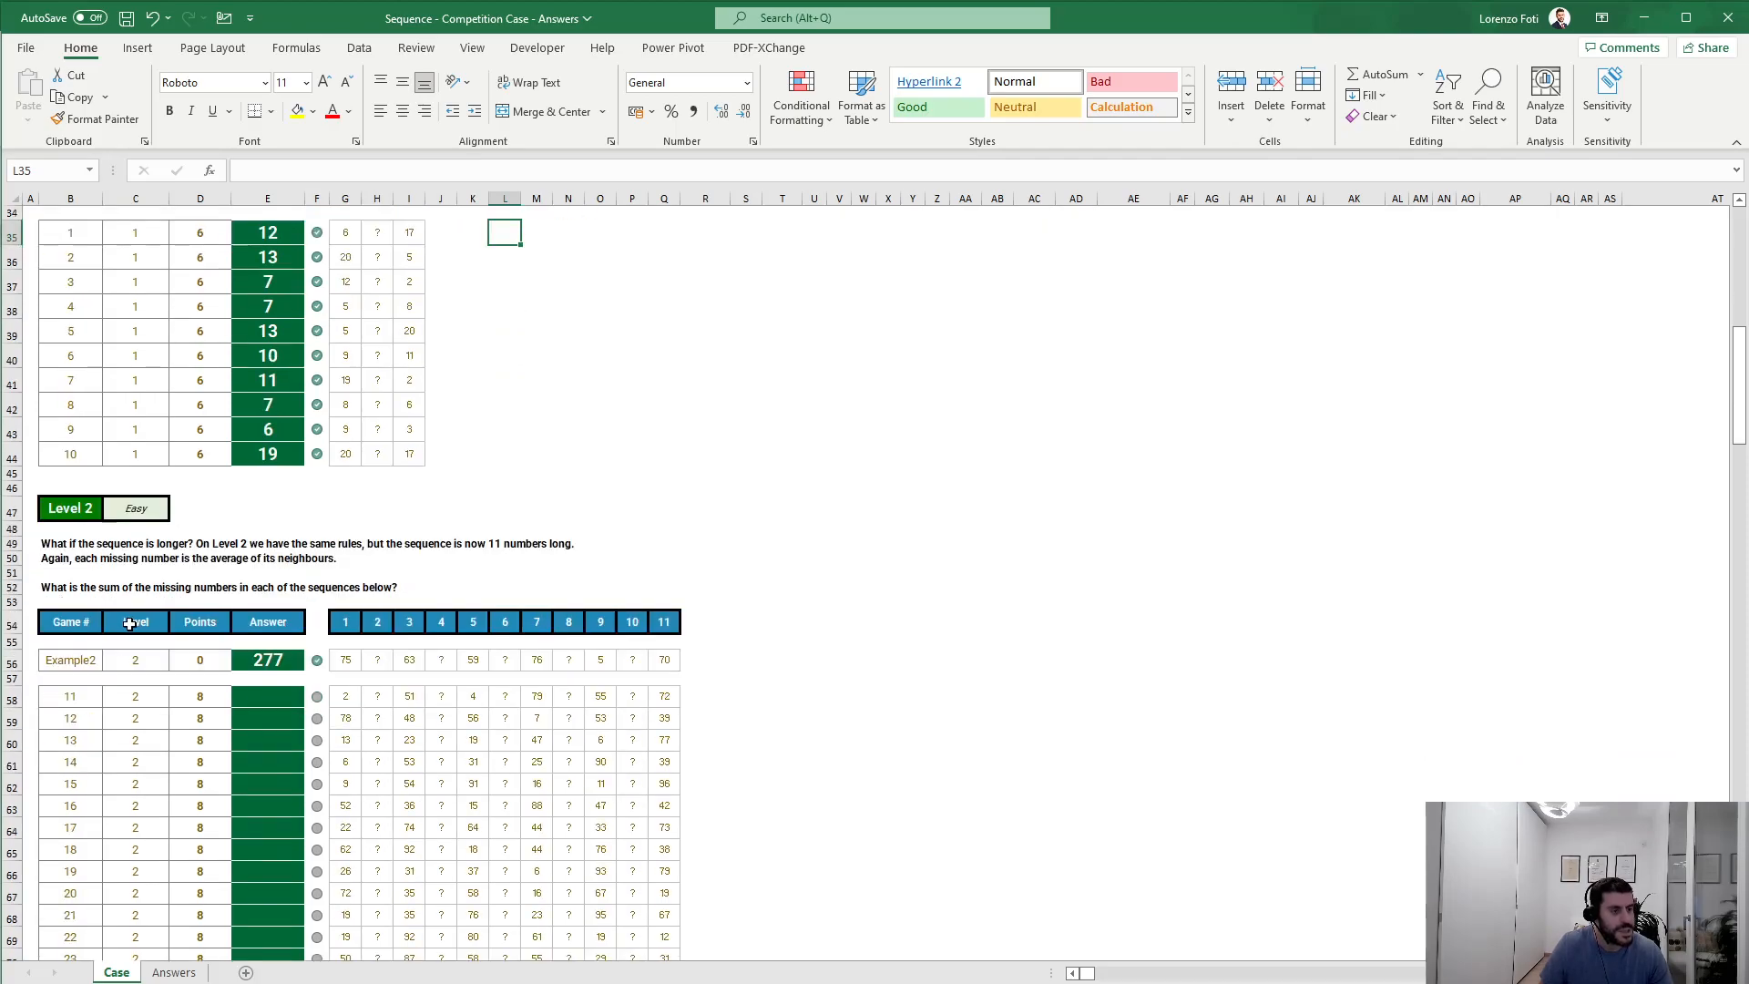
pyautogui.scroll(-2, 129, 623)
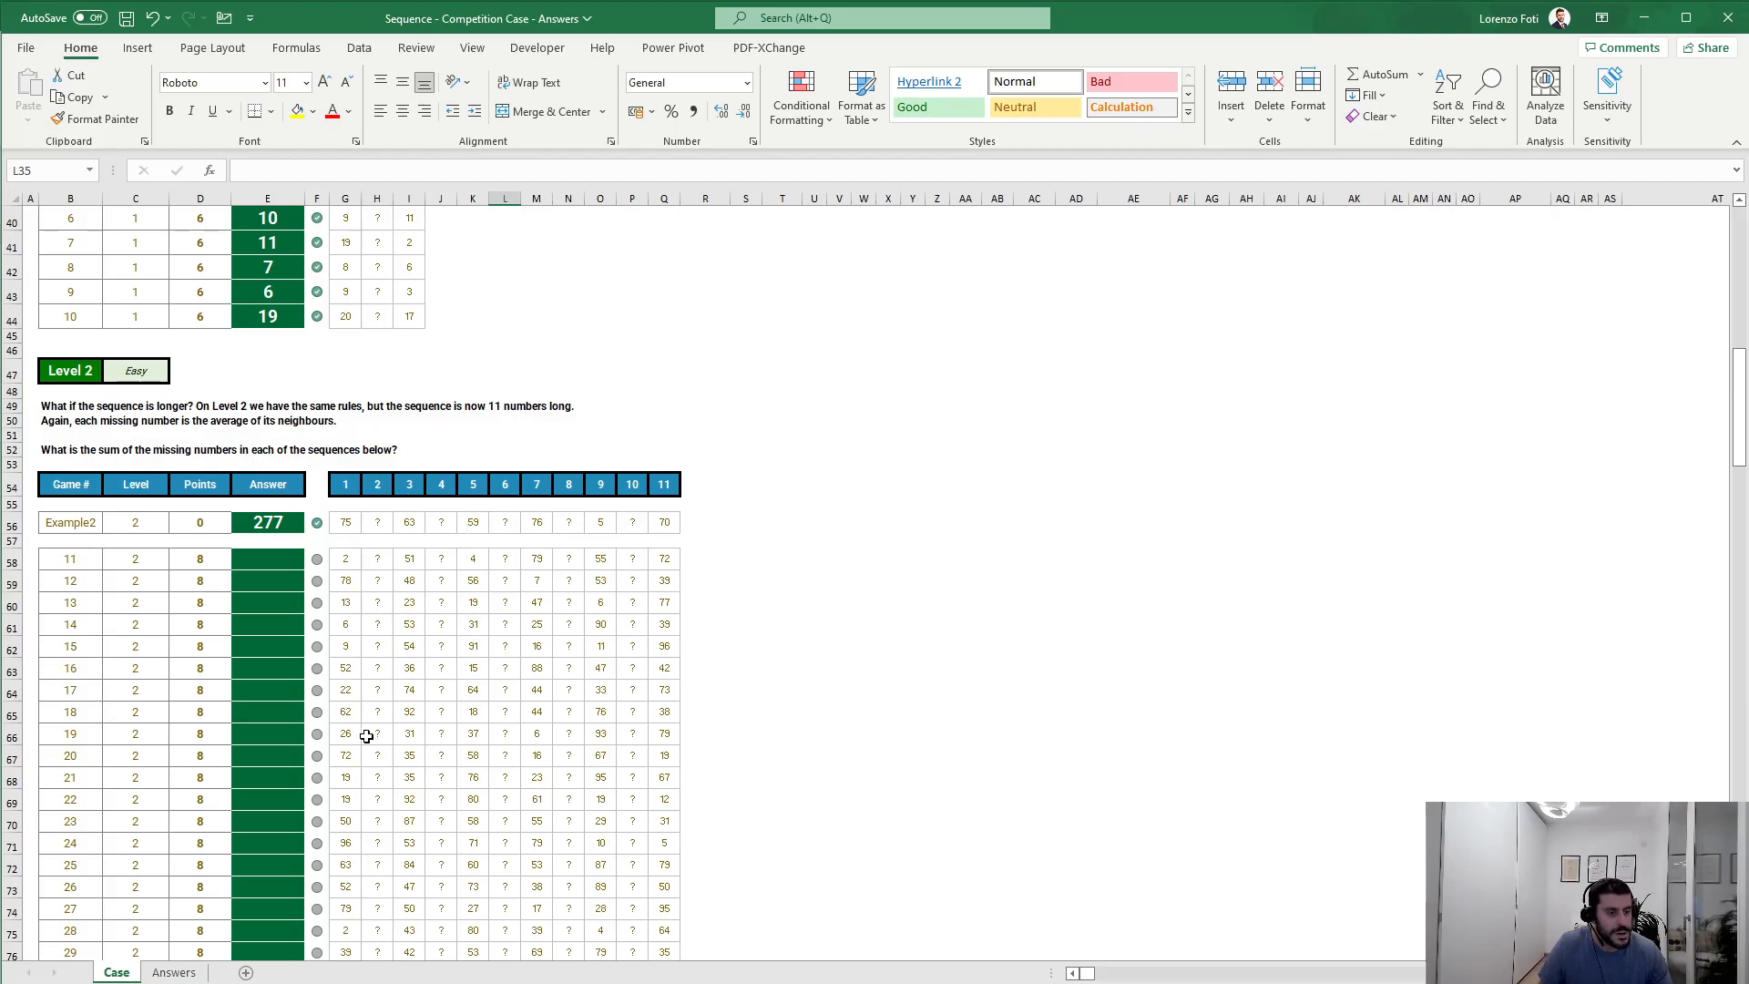
pyautogui.click(245, 972)
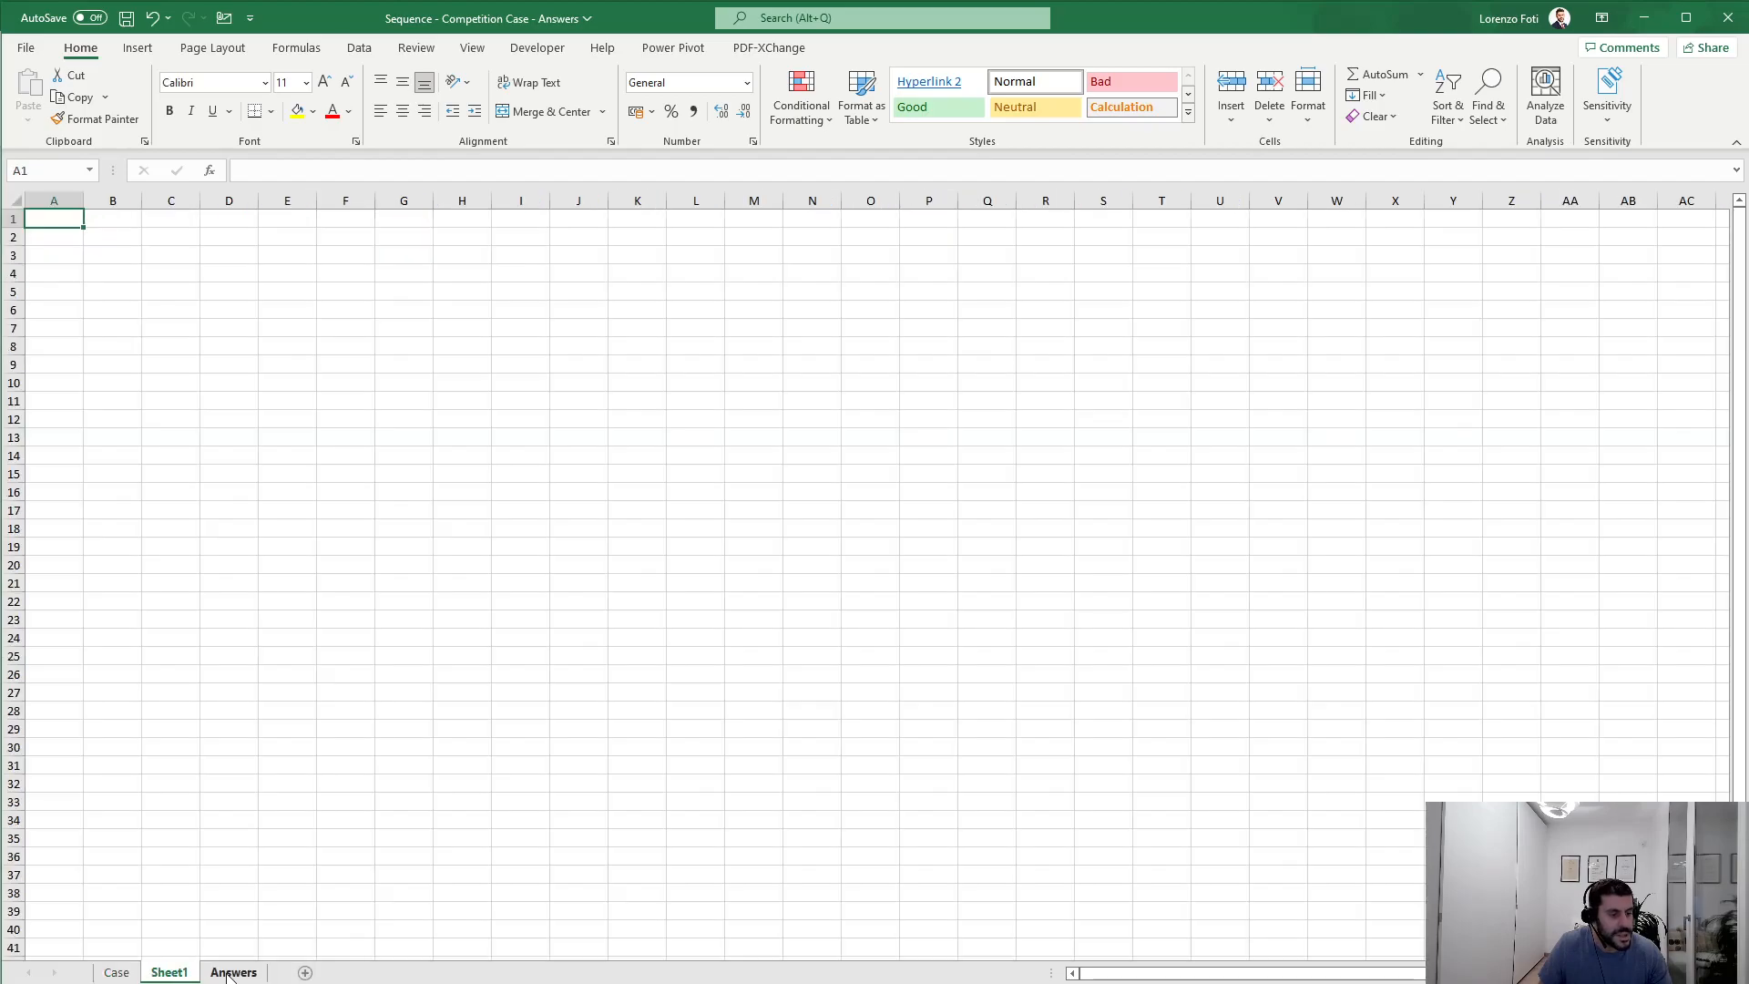
pyautogui.doubleClick(171, 972)
pyautogui.write('slv')
pyautogui.press('Return')
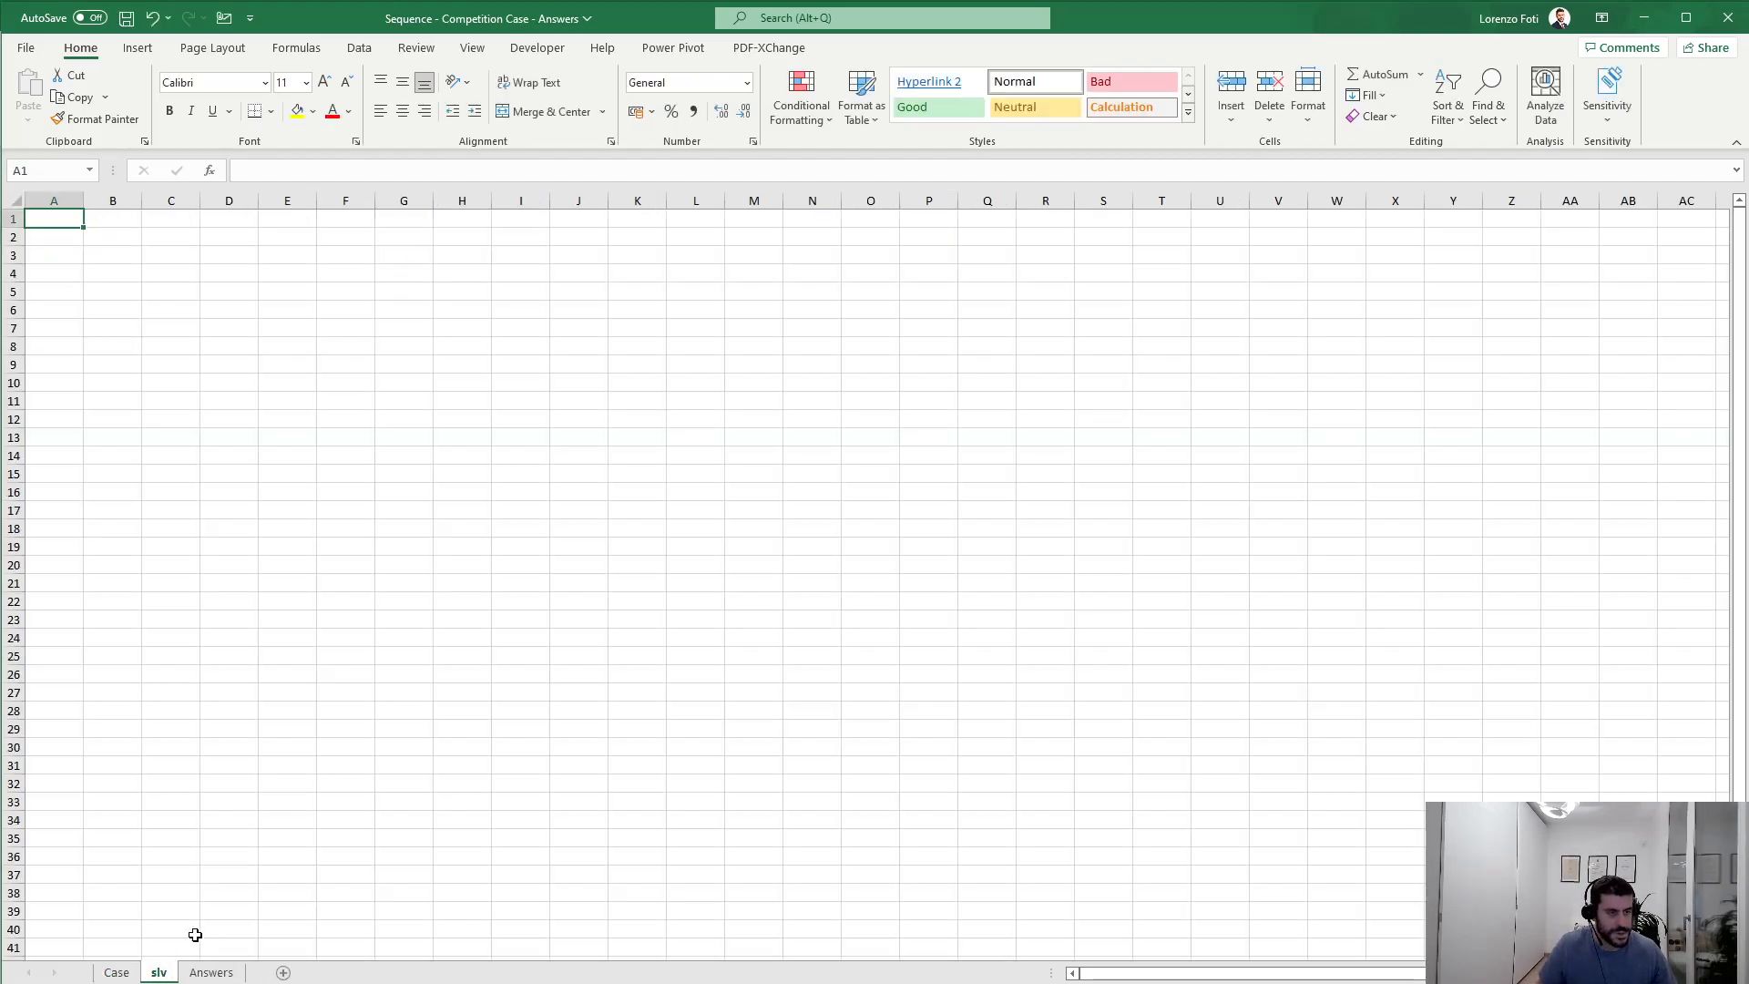
# Step: Enter Example2 in E3 of the slv sheet as the game to look up
pyautogui.click(282, 257)
pyautogui.write('Ex')
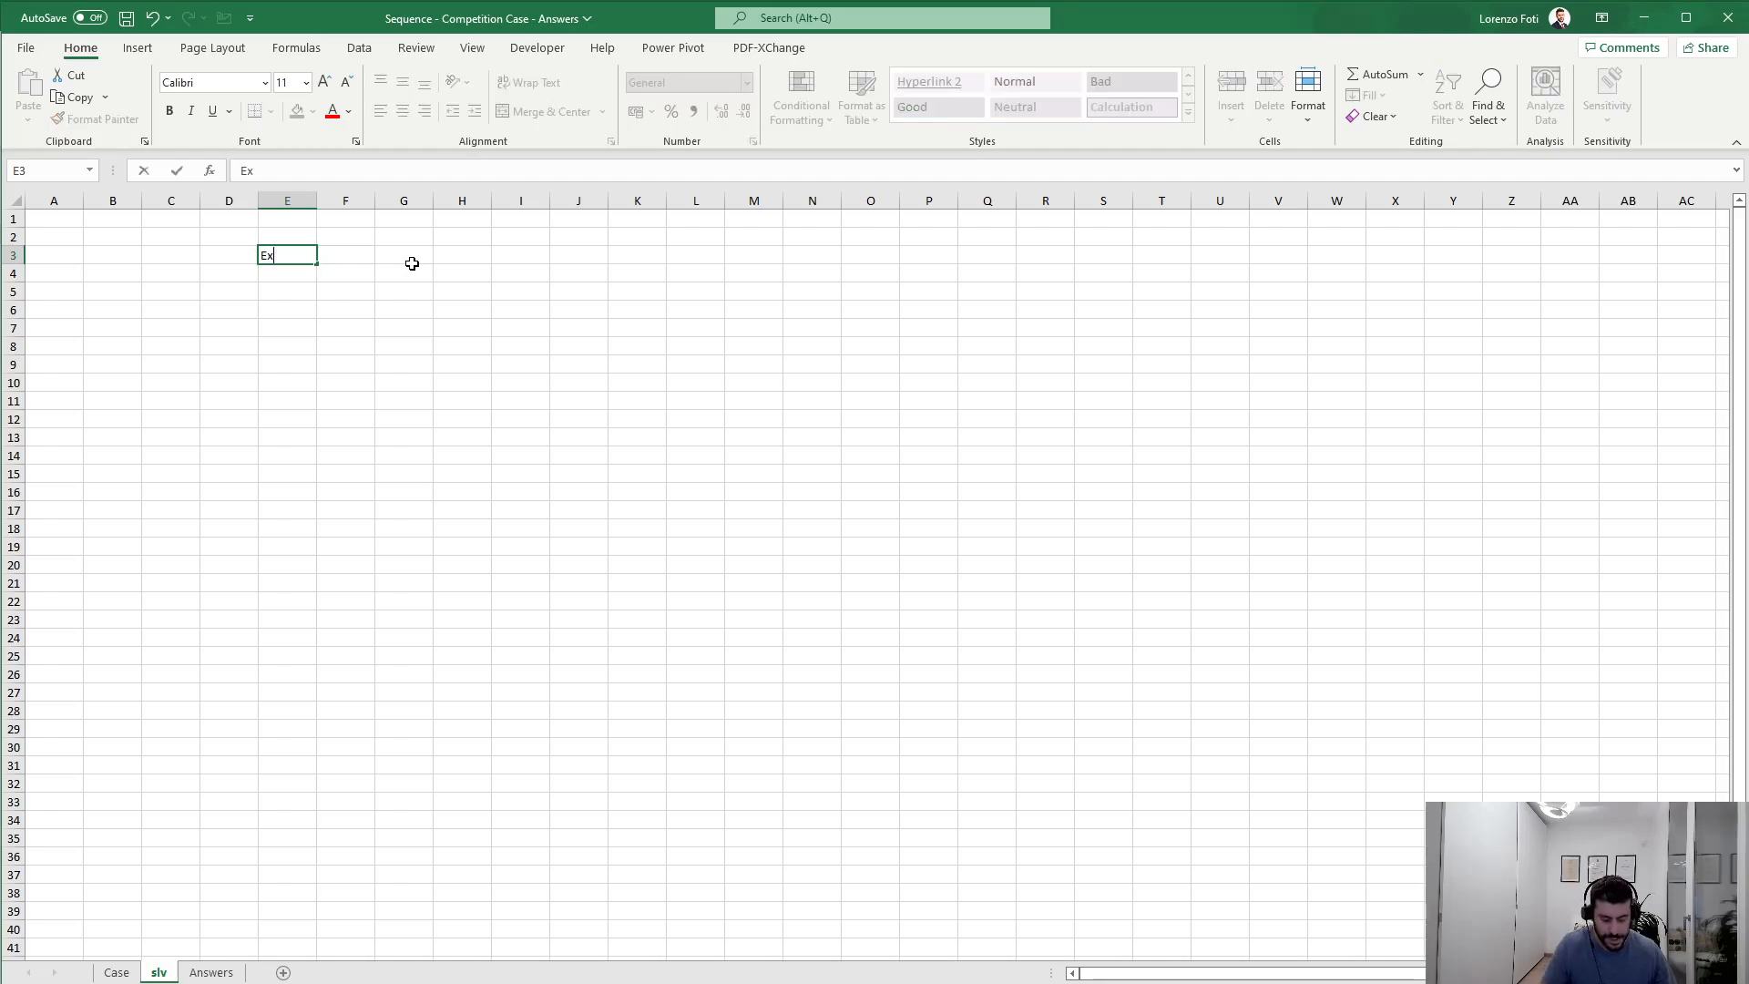
pyautogui.write('ample2')
pyautogui.press('Return')
pyautogui.press('Return')
# Step: In E5, use XLOOKUP to find E3 in column B of the Case sheet and return columns G:Q
pyautogui.write('+XLOOKUP(')
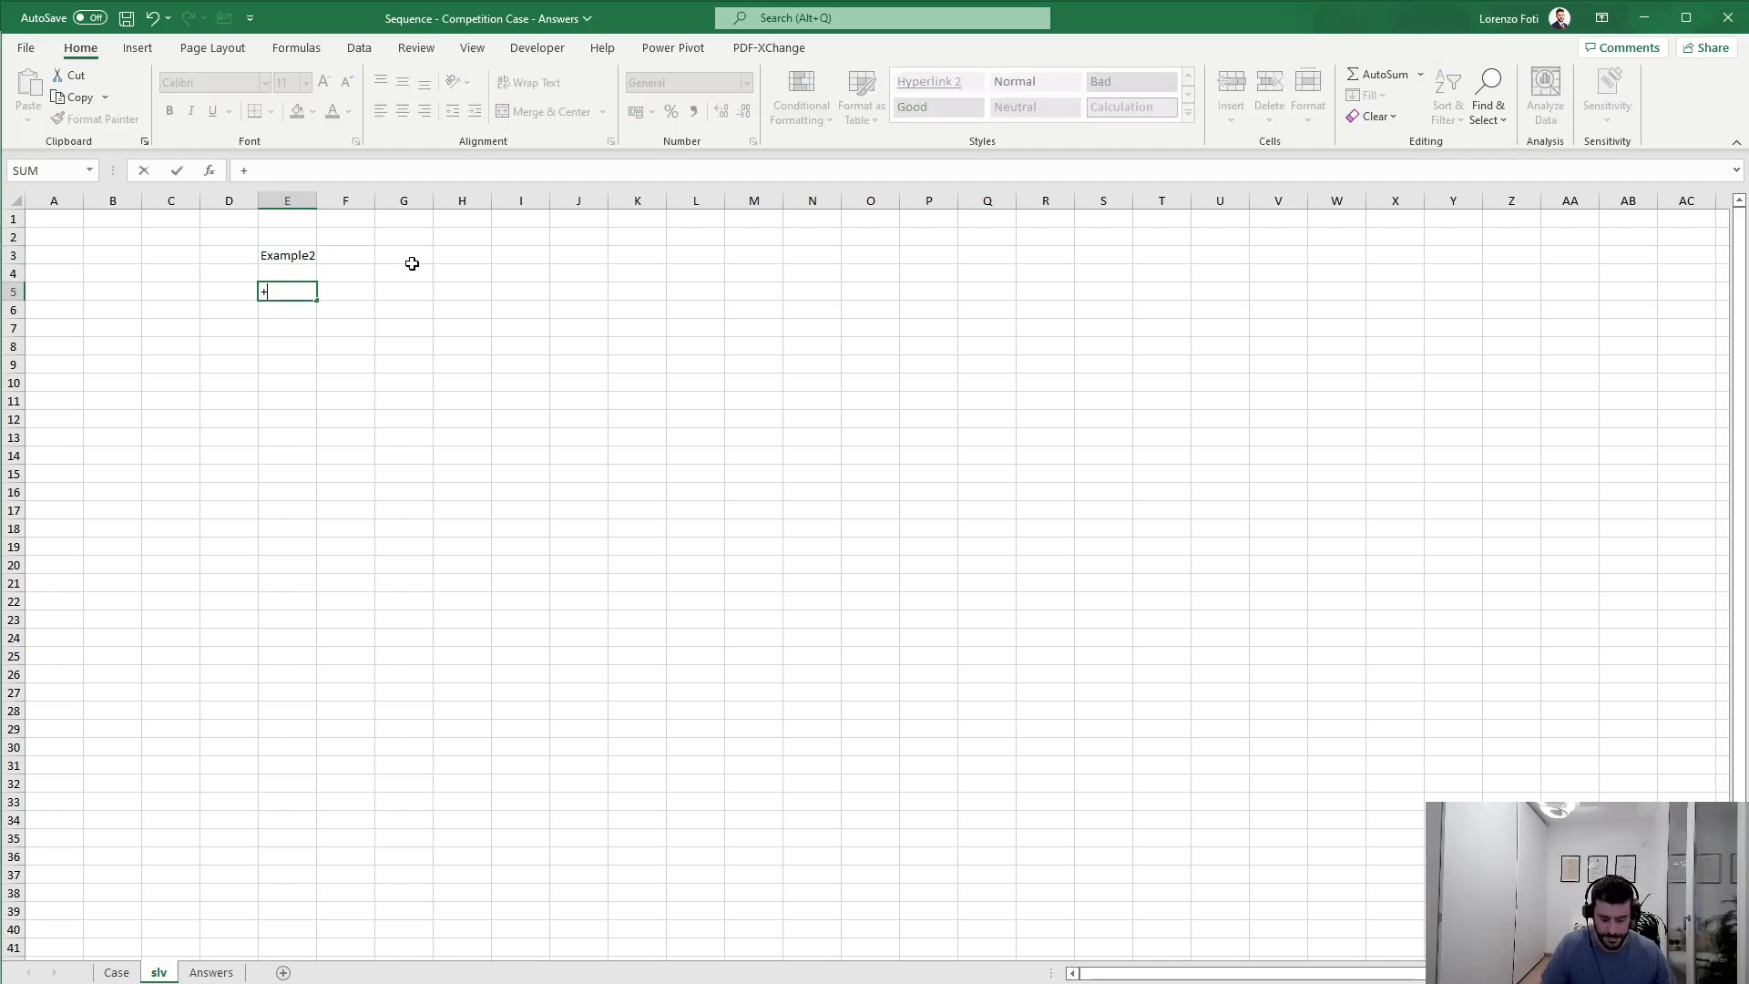
pyautogui.press('Up')
pyautogui.press('Up')
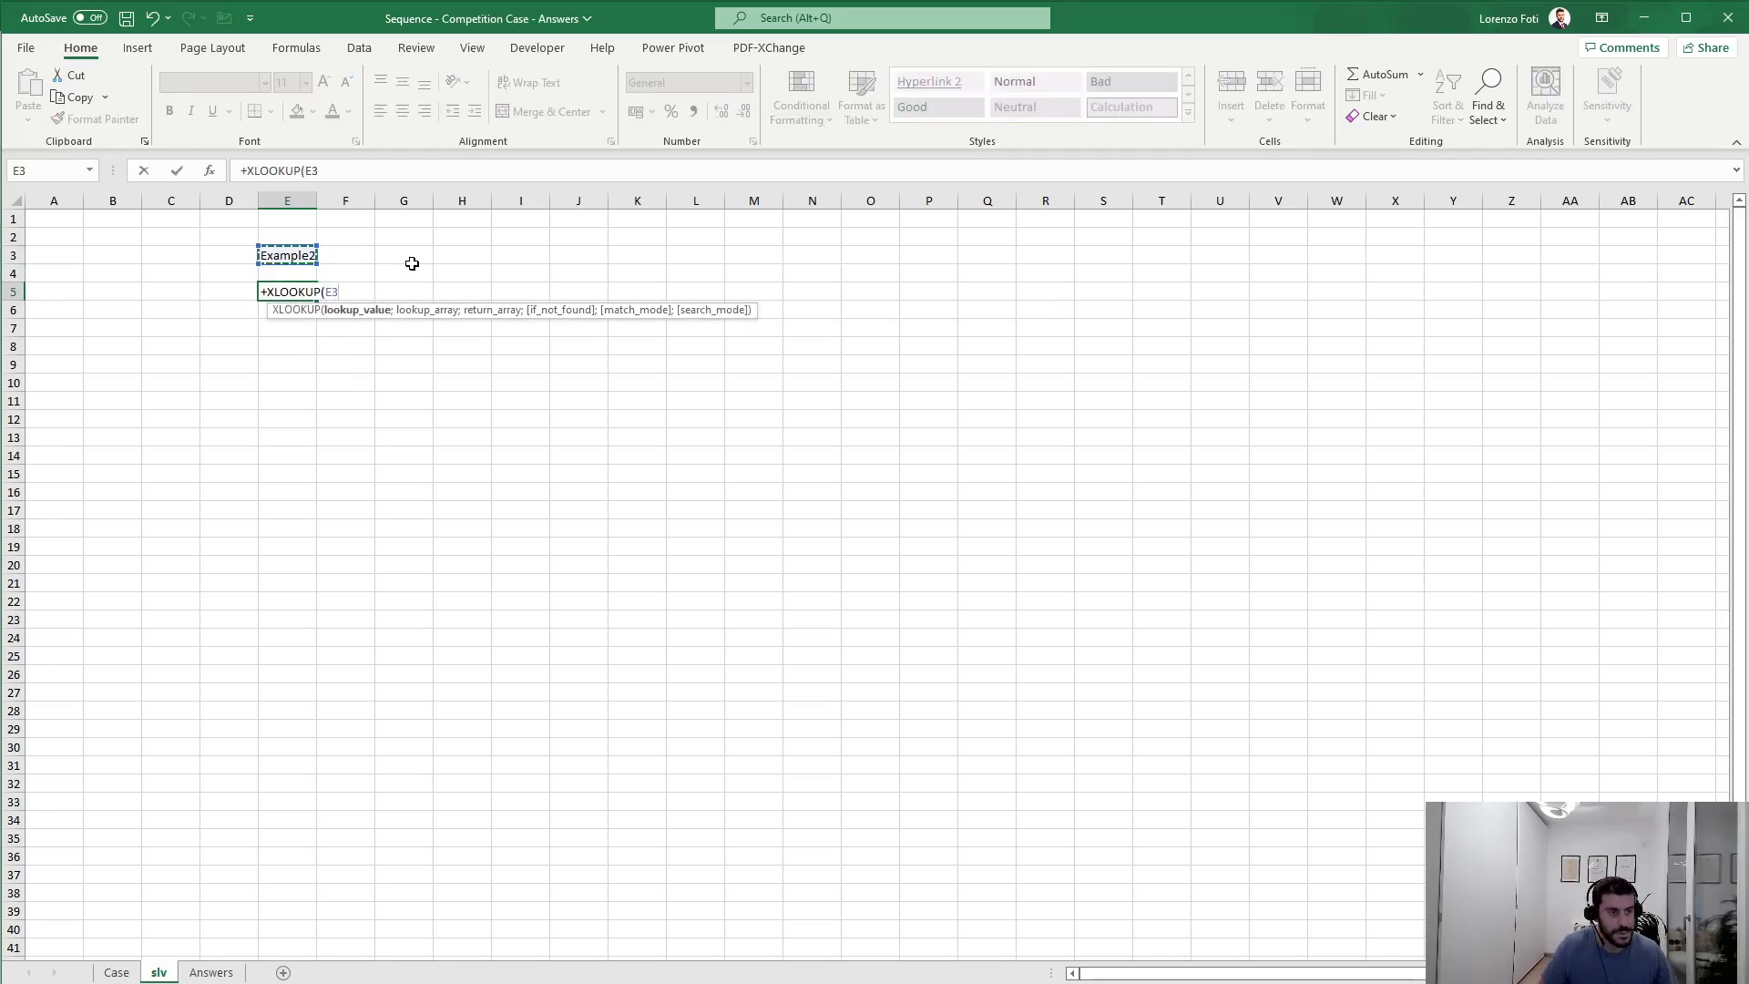
pyautogui.write(';')
pyautogui.hotkey('ctrl', 'pageup')
pyautogui.press('Left')
pyautogui.press('Right')
pyautogui.press('BackSpace')
pyautogui.press('BackSpace')
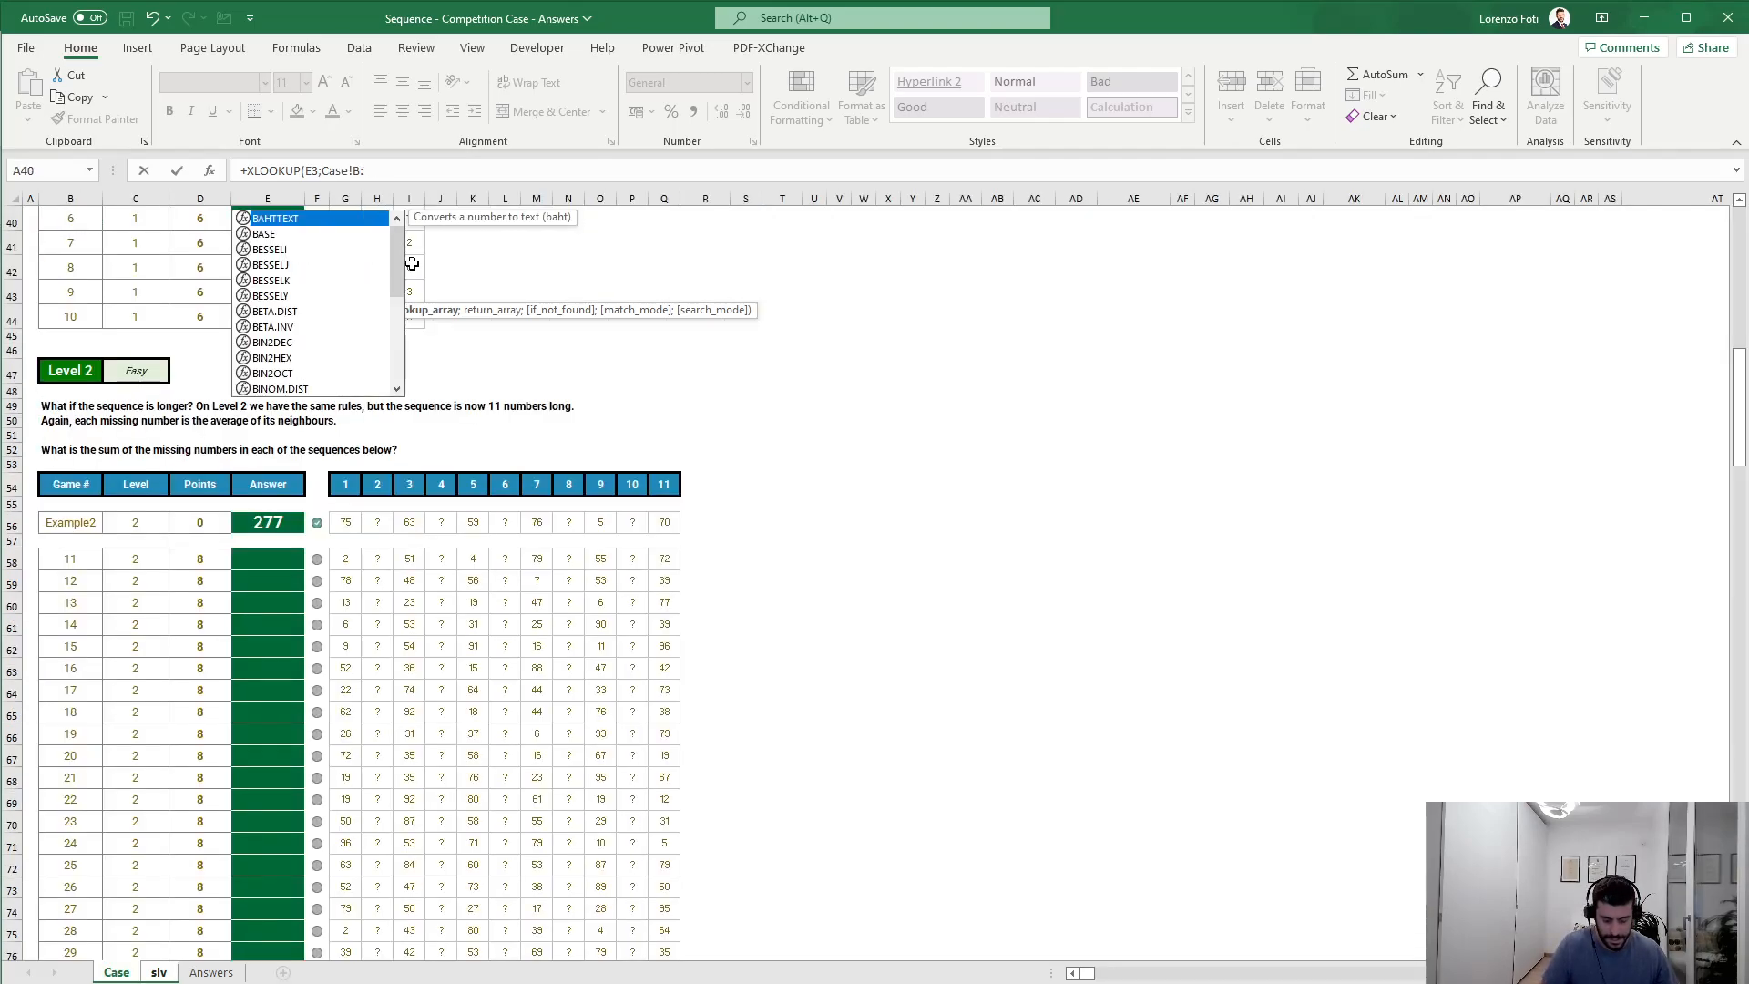
pyautogui.write(':b;')
pyautogui.click(349, 564)
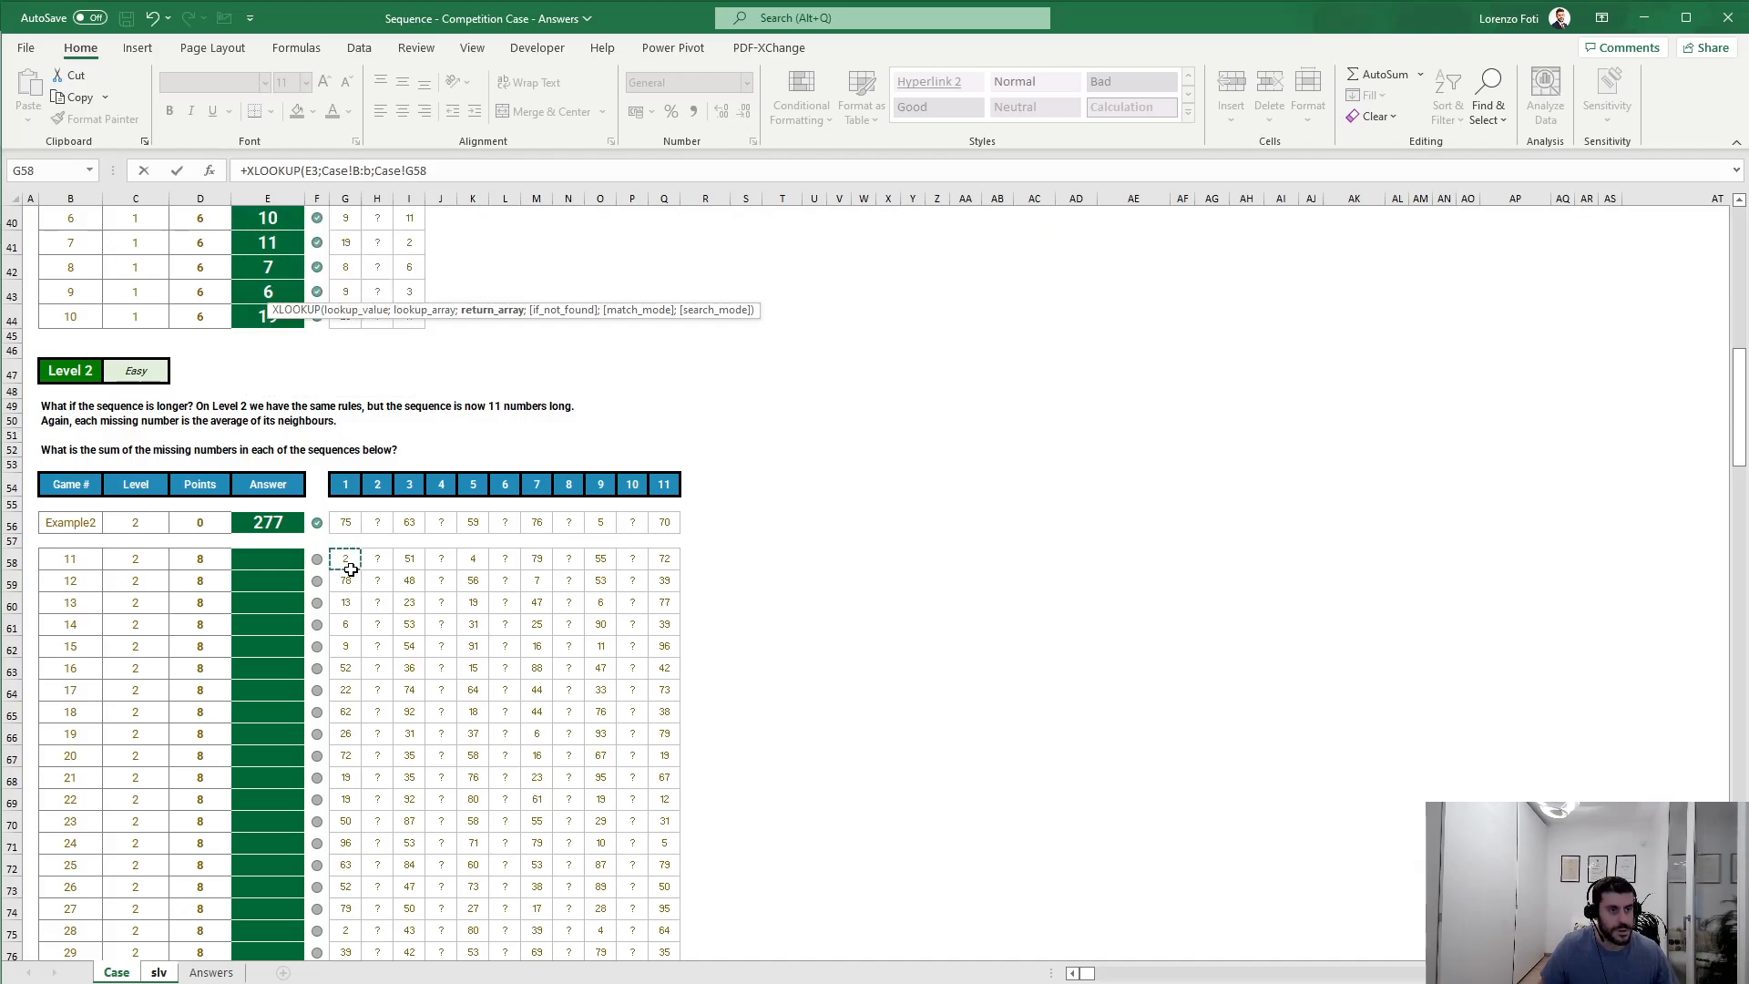
pyautogui.press('BackSpace')
pyautogui.press('BackSpace')
pyautogui.write('Q')
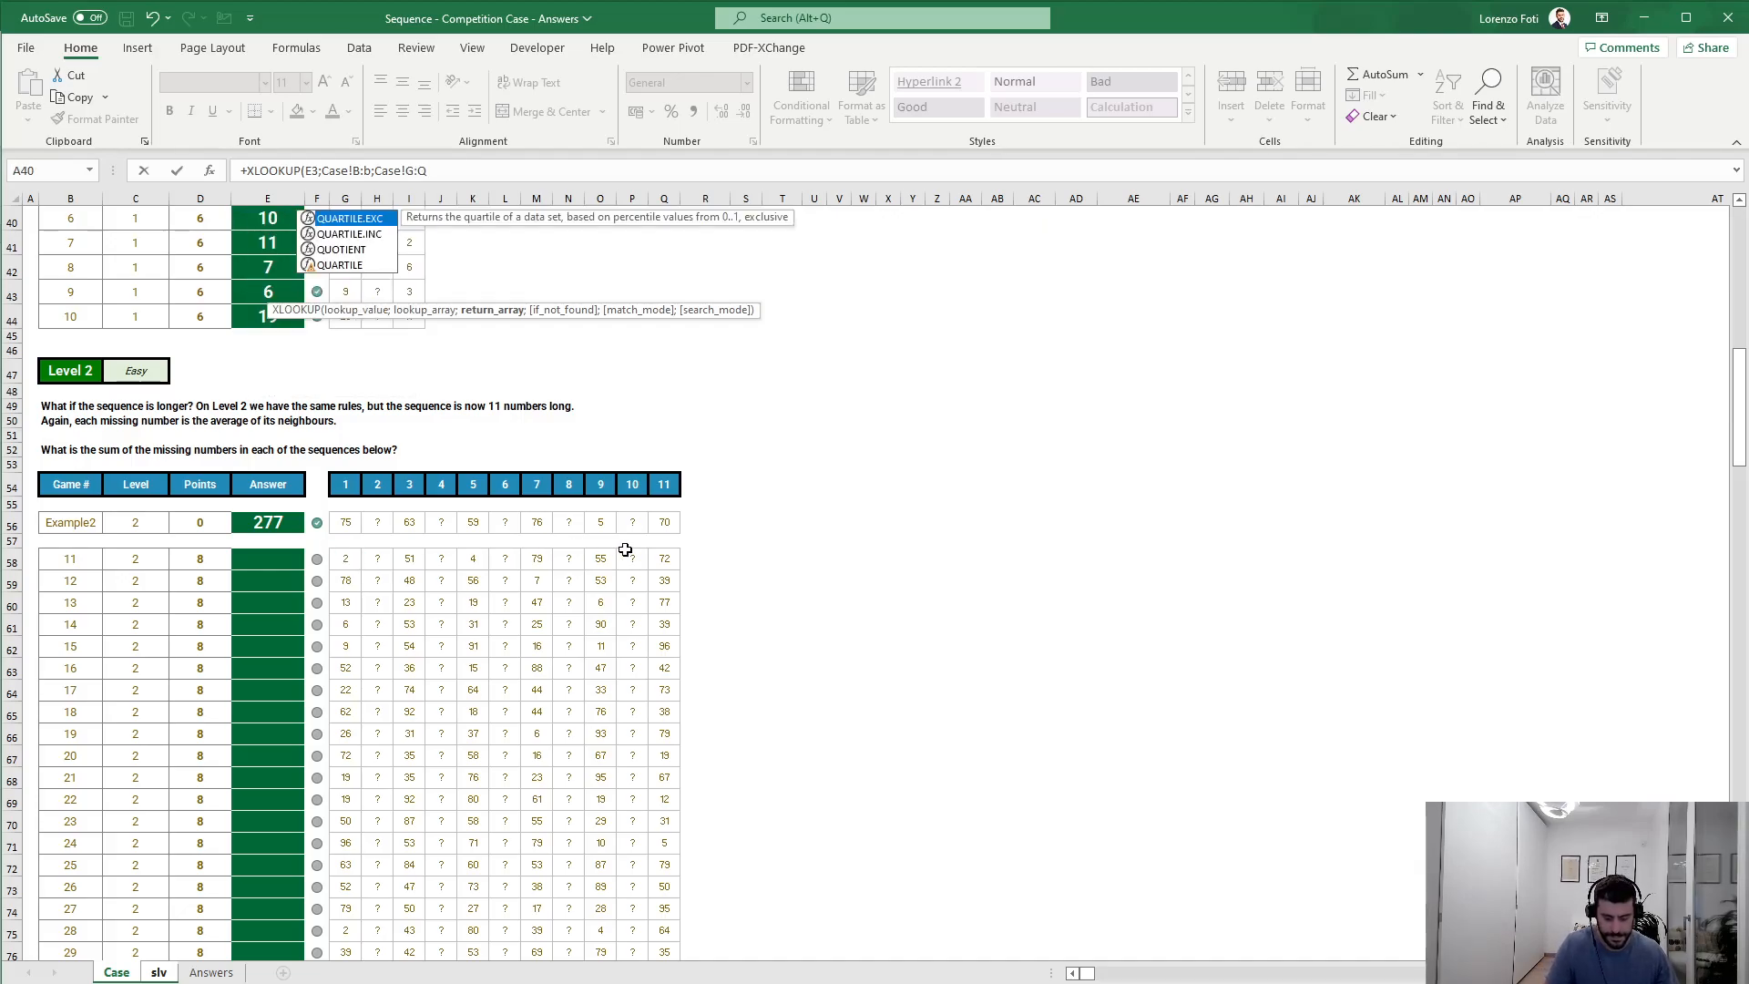
pyautogui.press('Return')
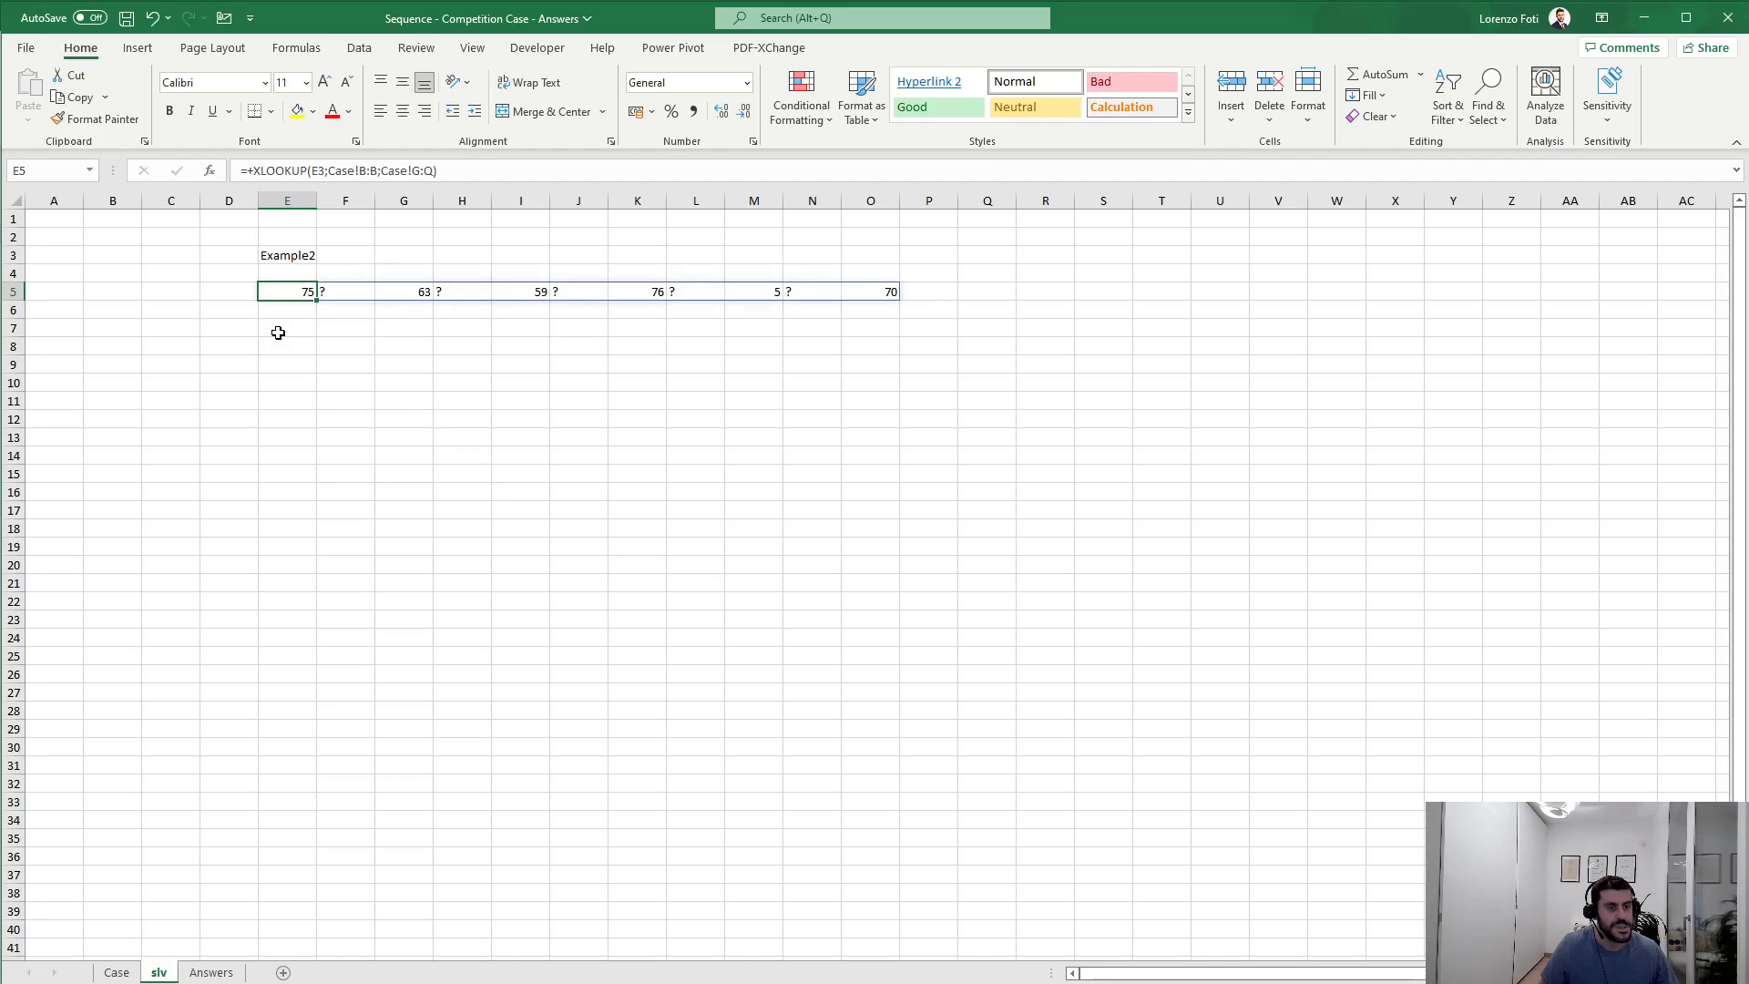
# Step: Center-align the contents of all cells on the slv sheet
pyautogui.click(7, 193)
pyautogui.click(404, 113)
pyautogui.click(296, 376)
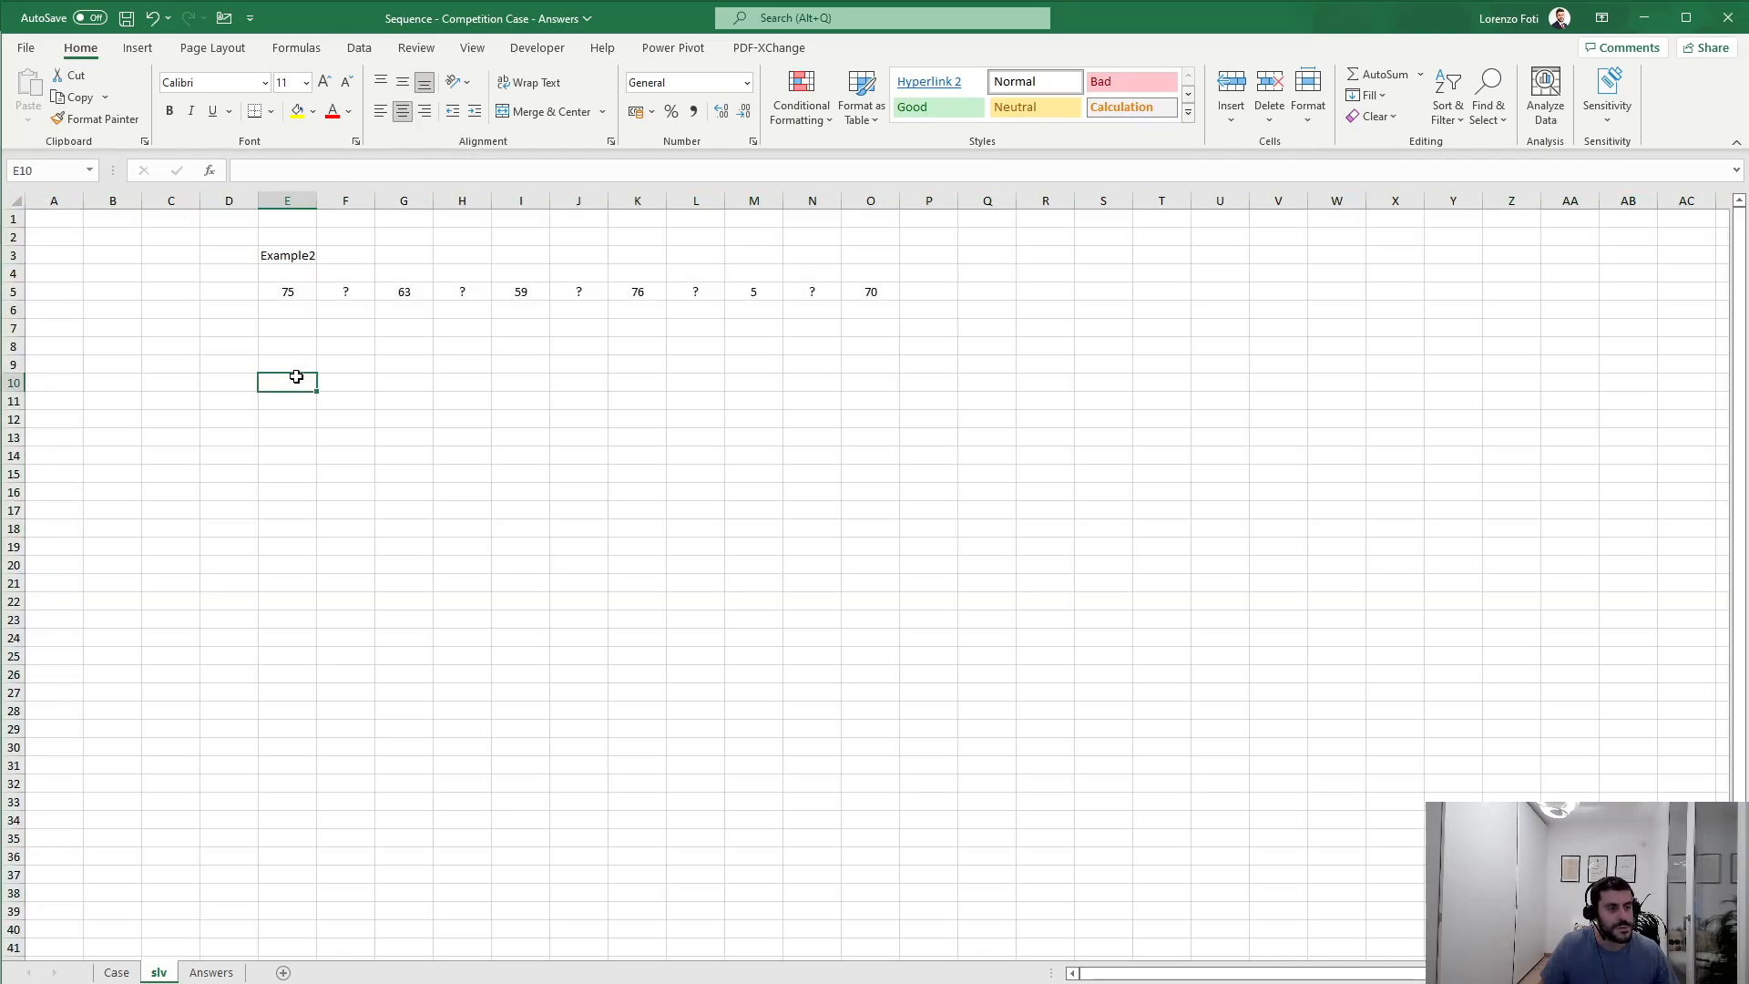
pyautogui.click(293, 292)
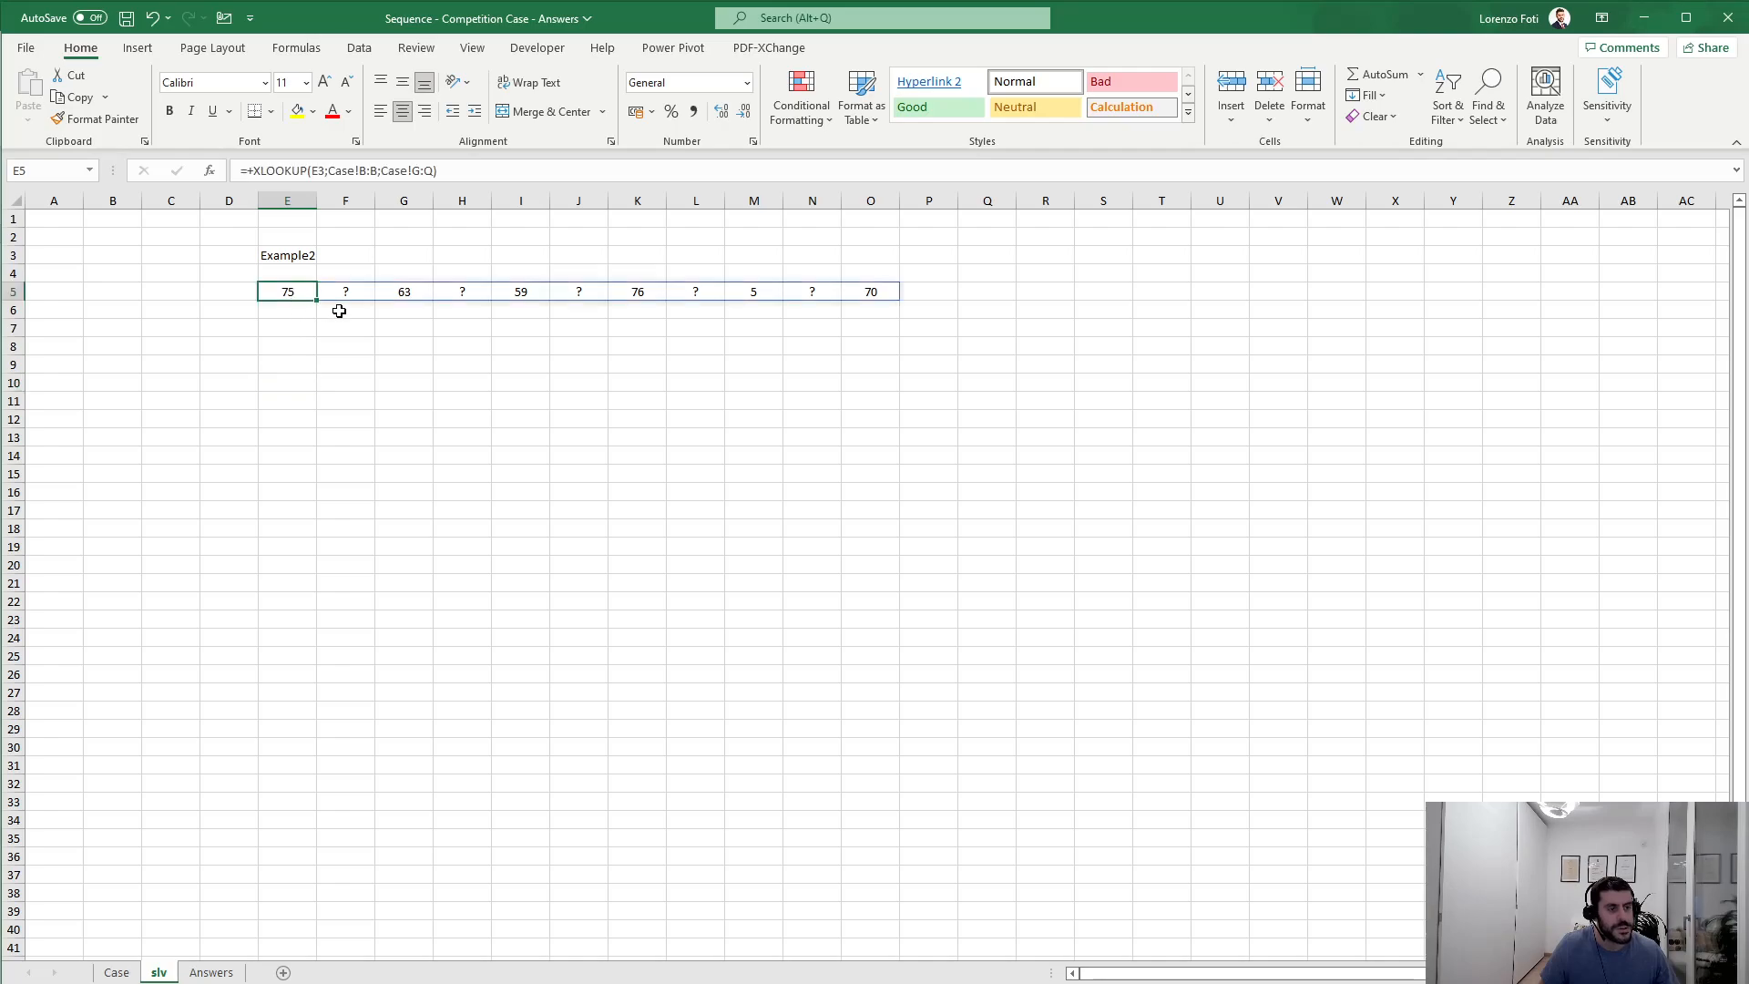
# Step: In E8, transpose the looked-up sequence into a column using TRANSPOSE on the spilled range E5#
pyautogui.click(288, 351)
pyautogui.write('+tr')
pyautogui.press('Tab')
pyautogui.press('Up')
pyautogui.press('Up')
pyautogui.press('Up')
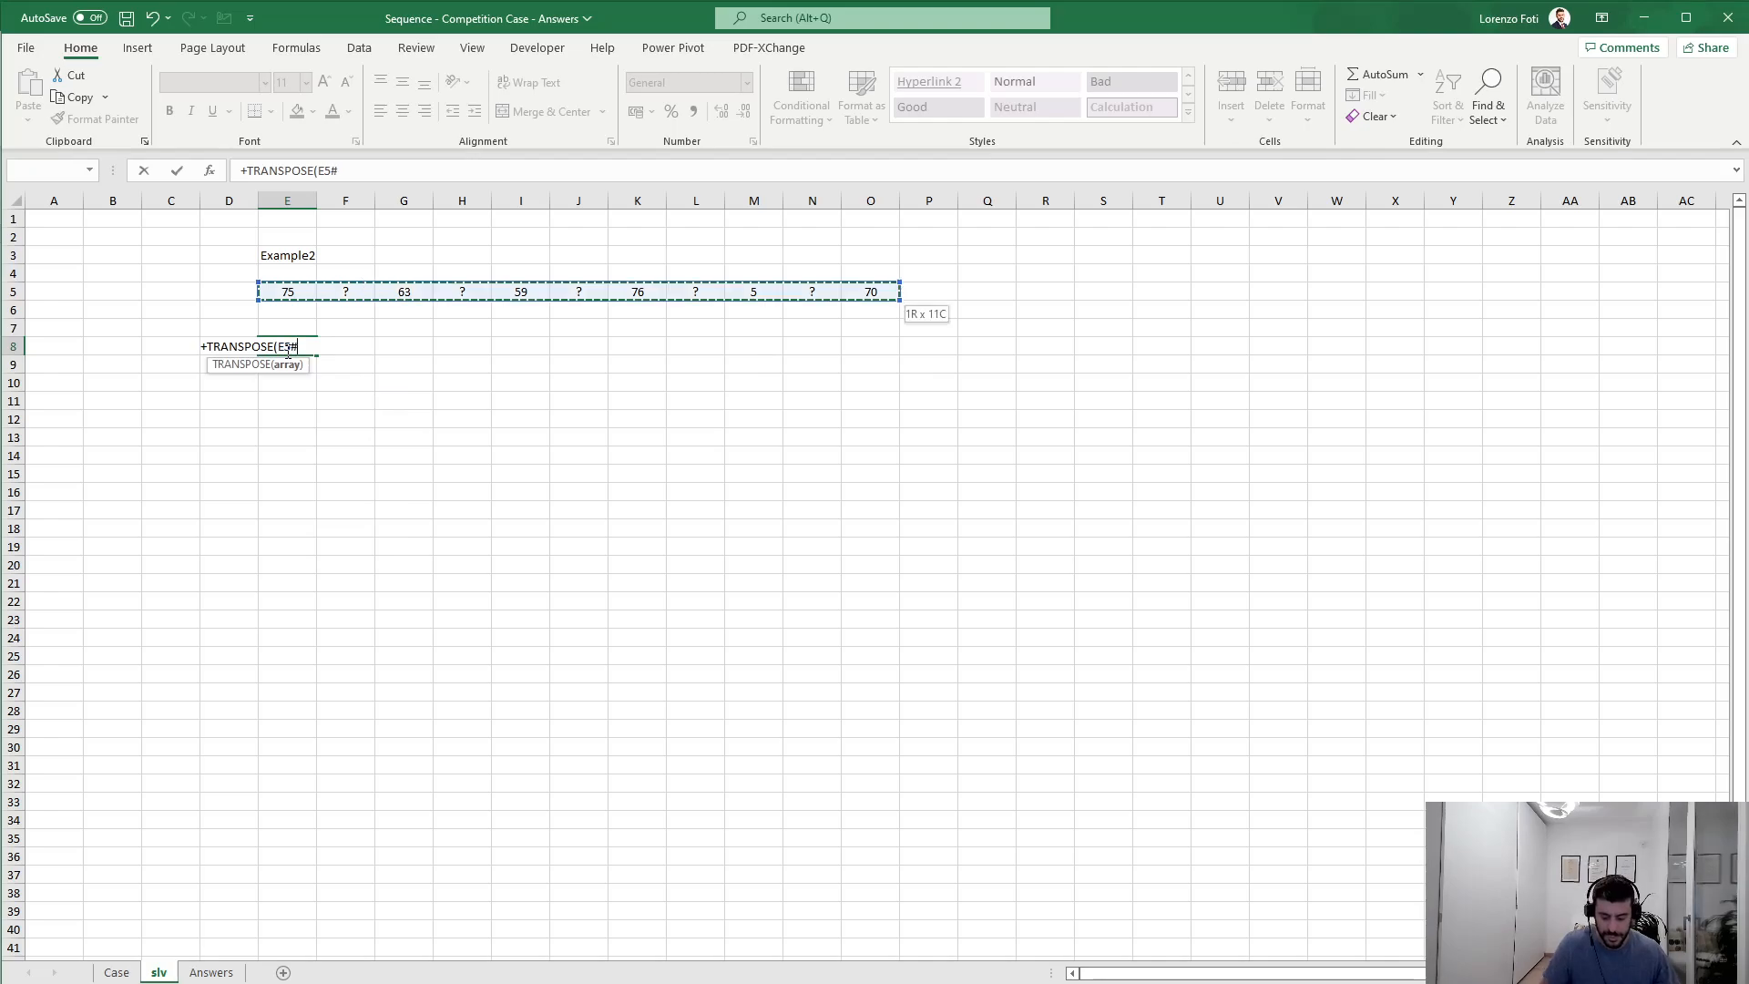
pyautogui.write(')')
pyautogui.press('Tab')
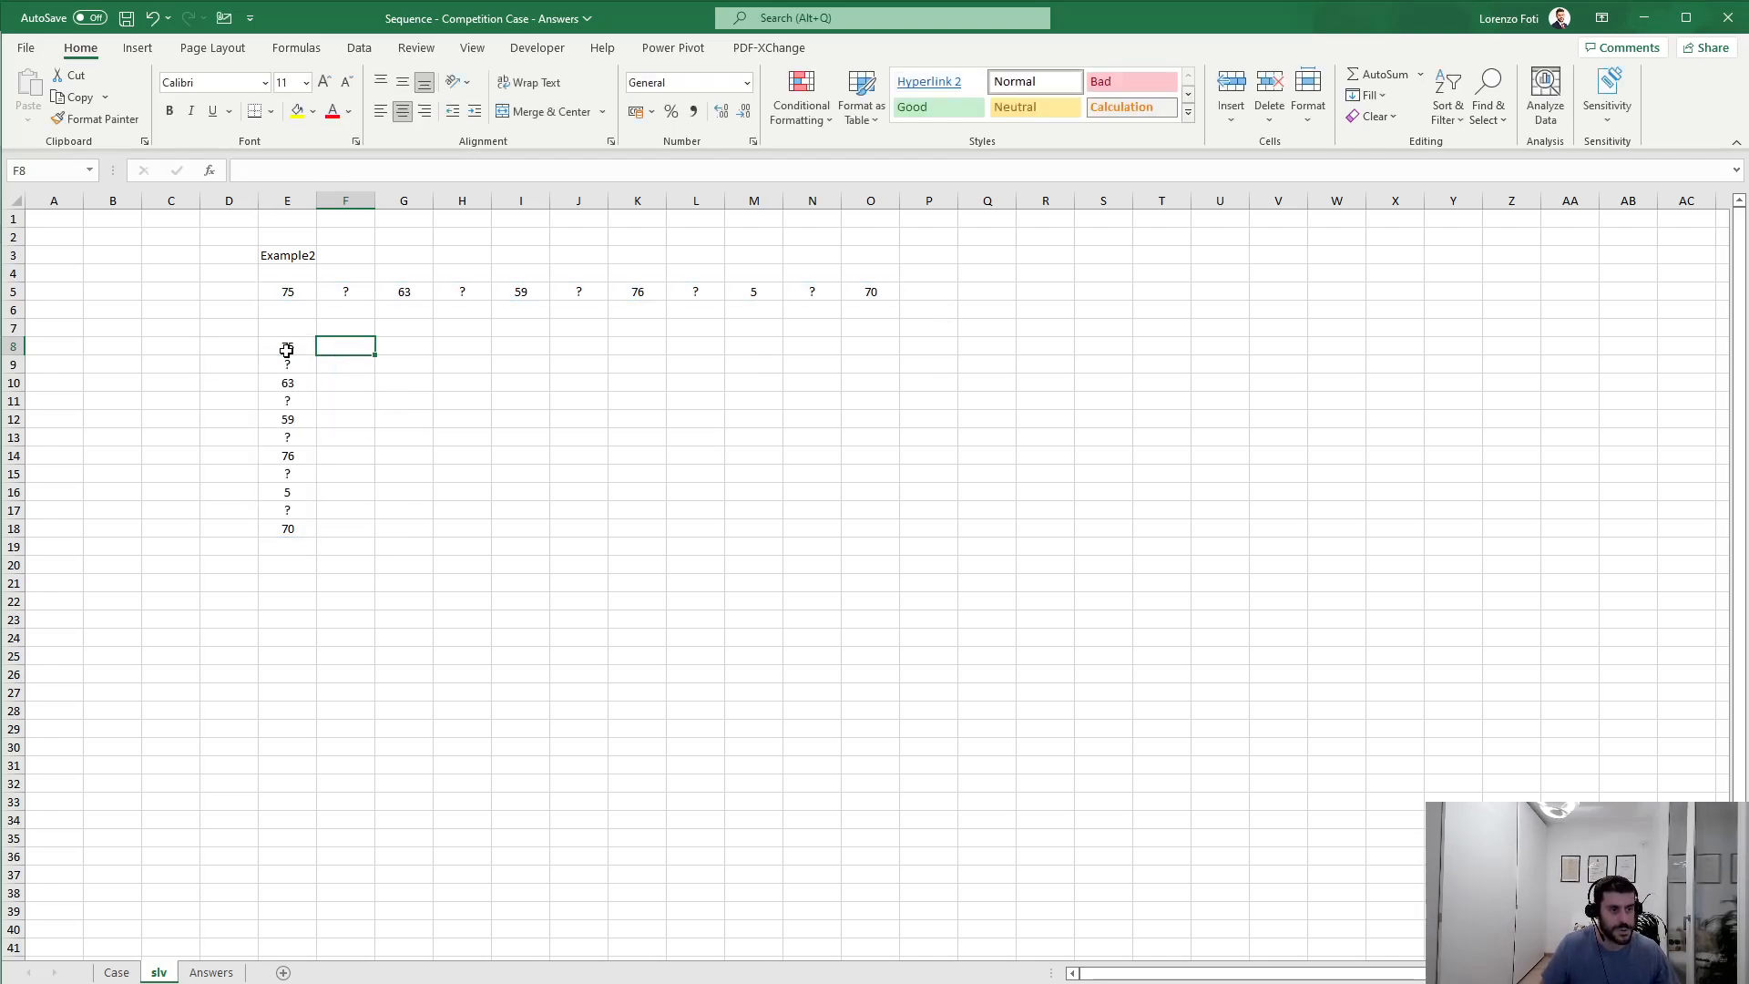
# Step: In F8, write an IF formula that returns the average of E7 and E9 rounded to 0 decimals when E8 is "?"
pyautogui.write('+if(')
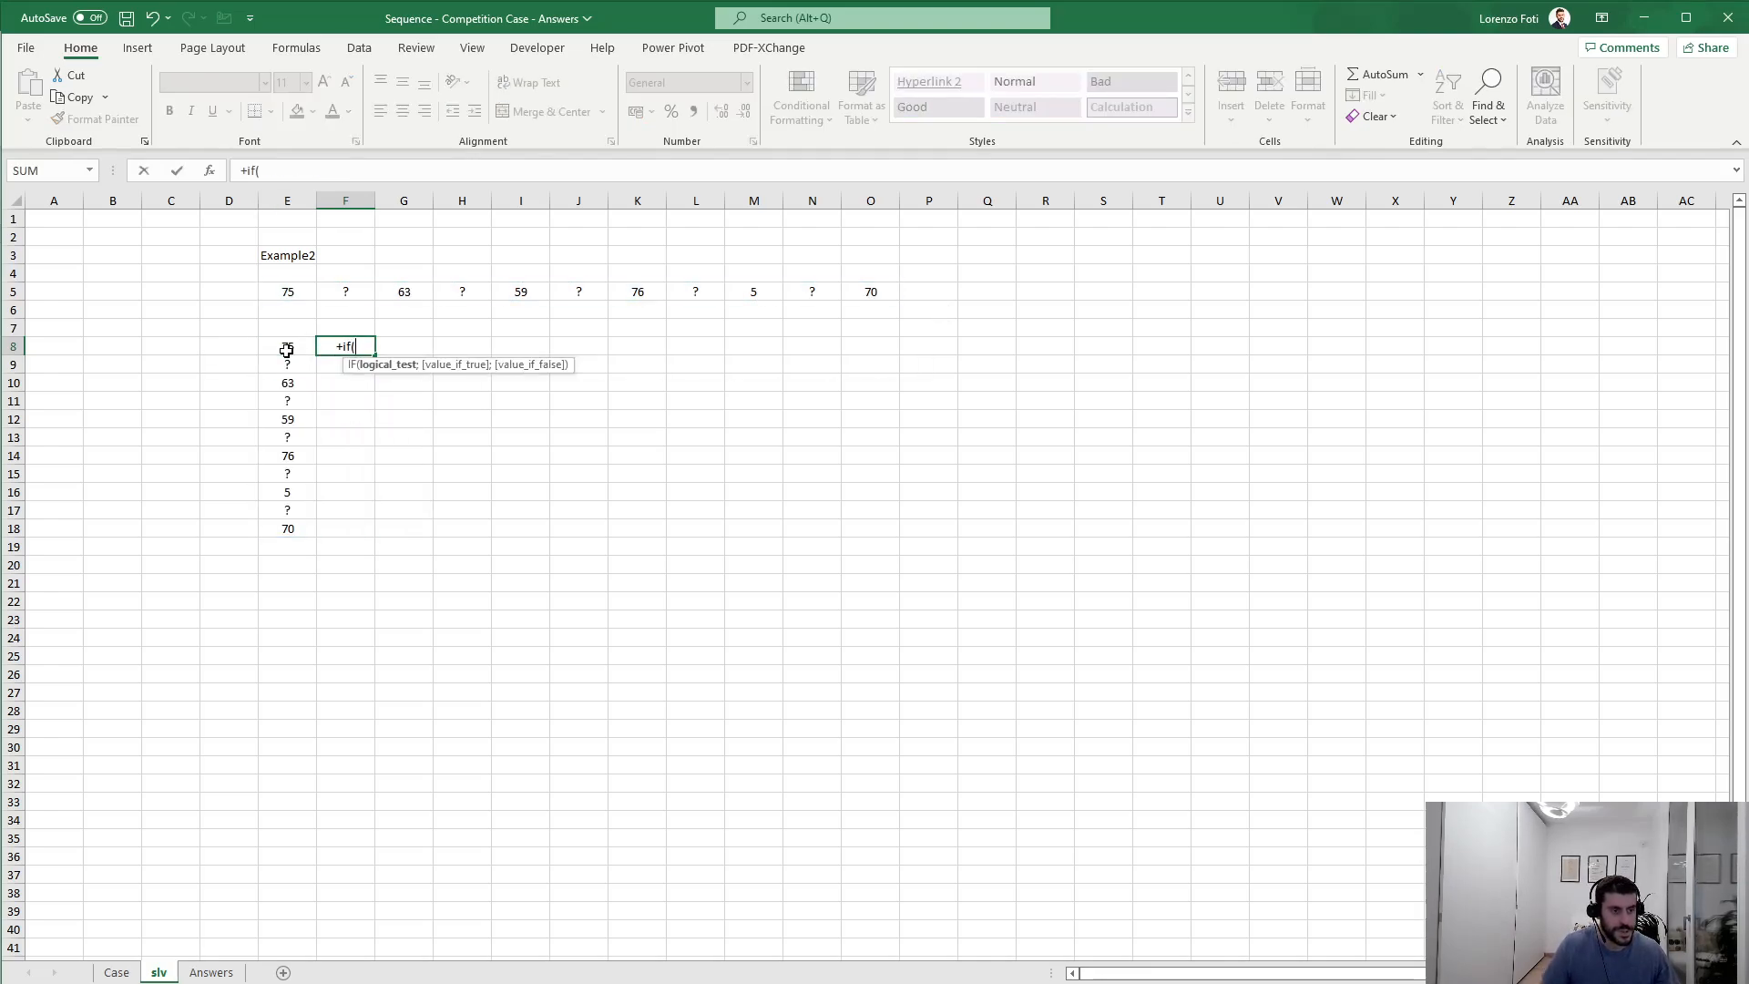
pyautogui.click(286, 349)
pyautogui.write('="?";')
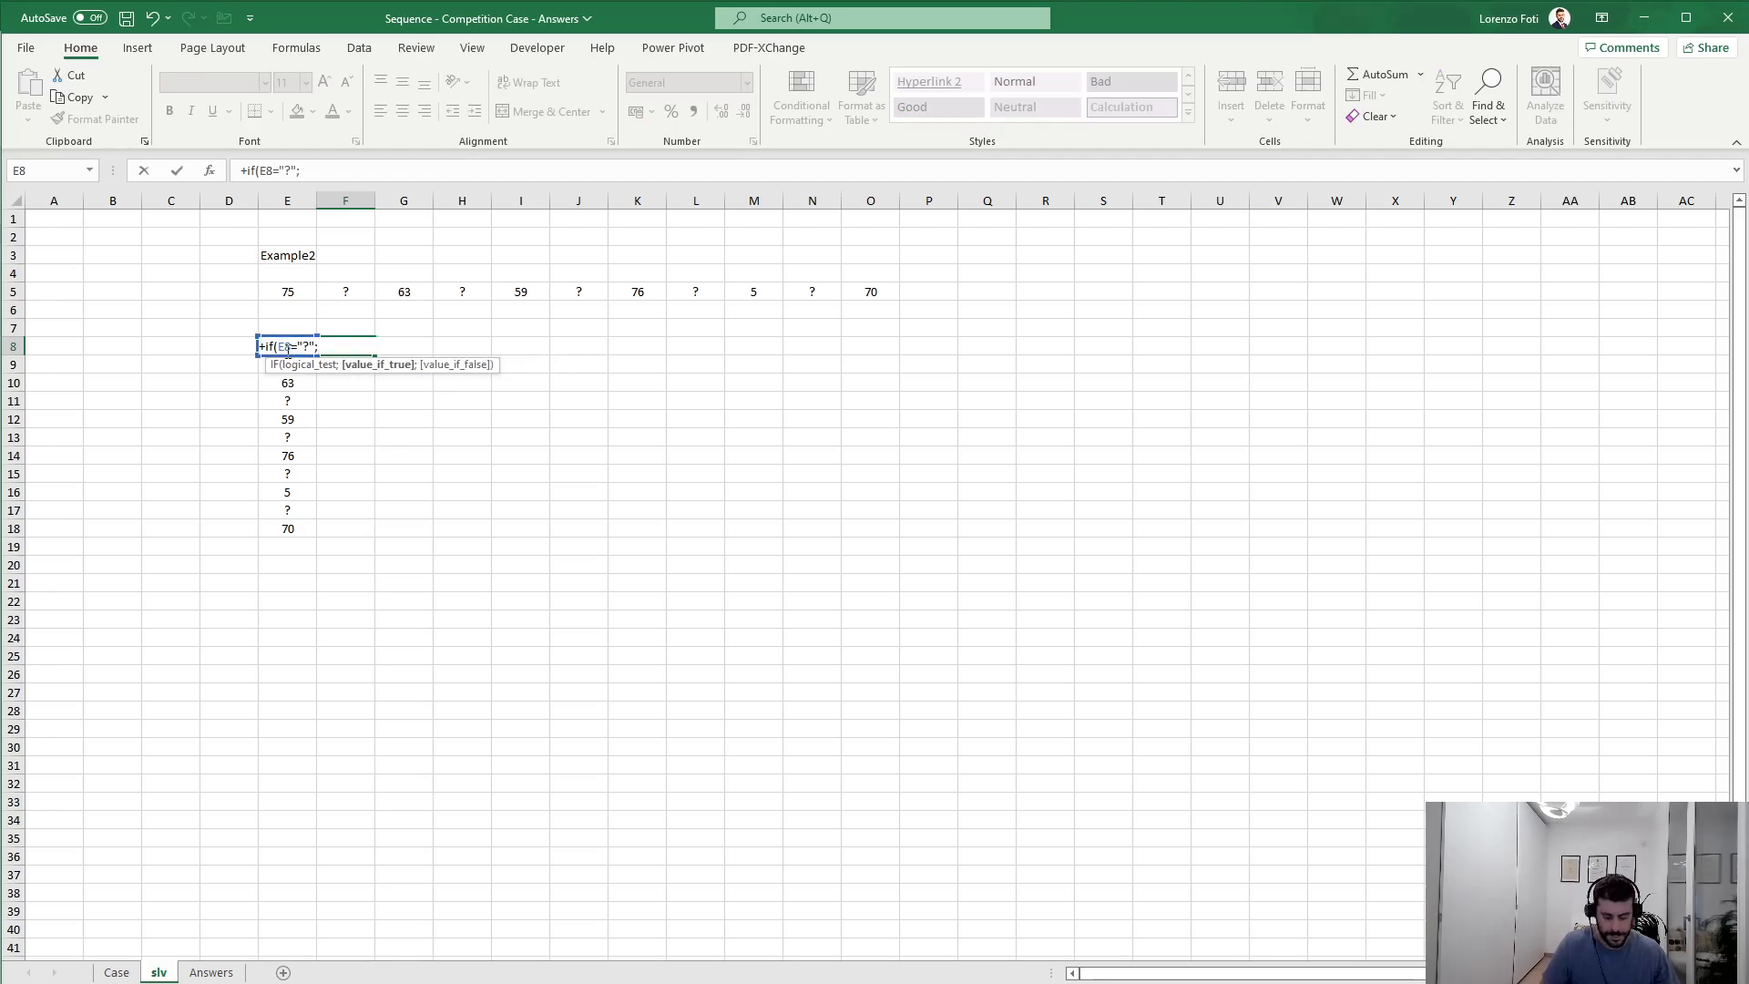
pyautogui.write('ave')
pyautogui.press('Tab')
pyautogui.press('Up')
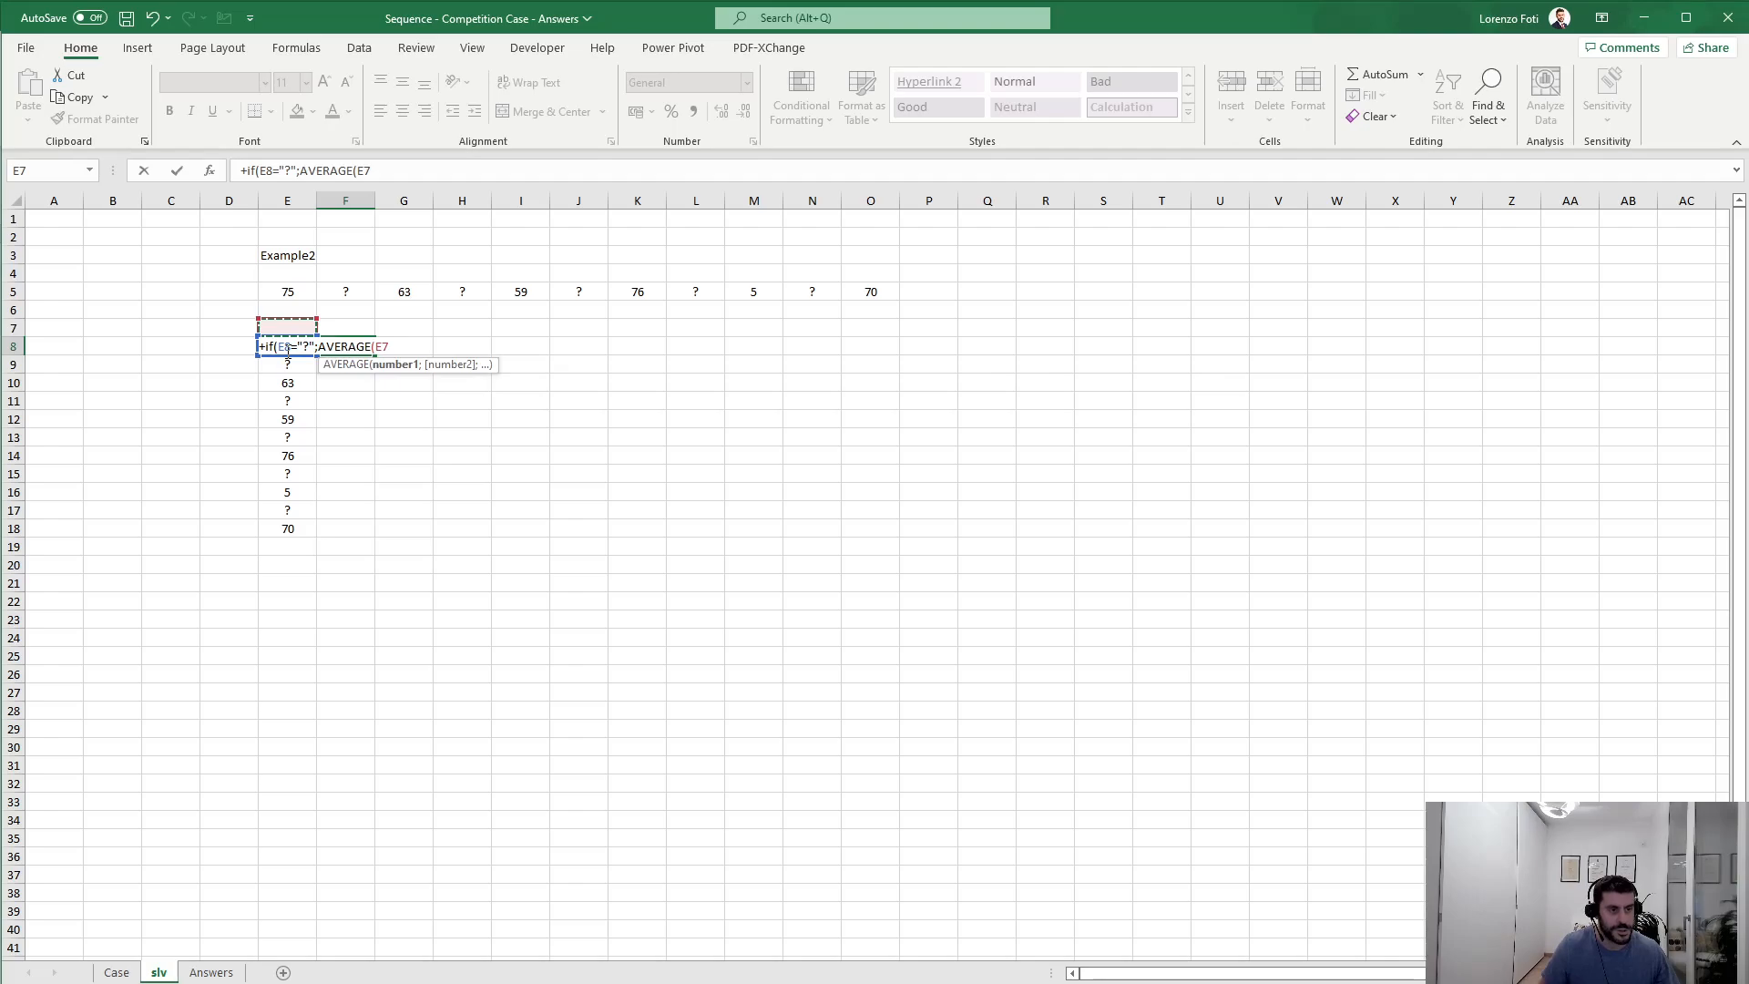
pyautogui.write(';')
pyautogui.press('Down')
pyautogui.press('Down')
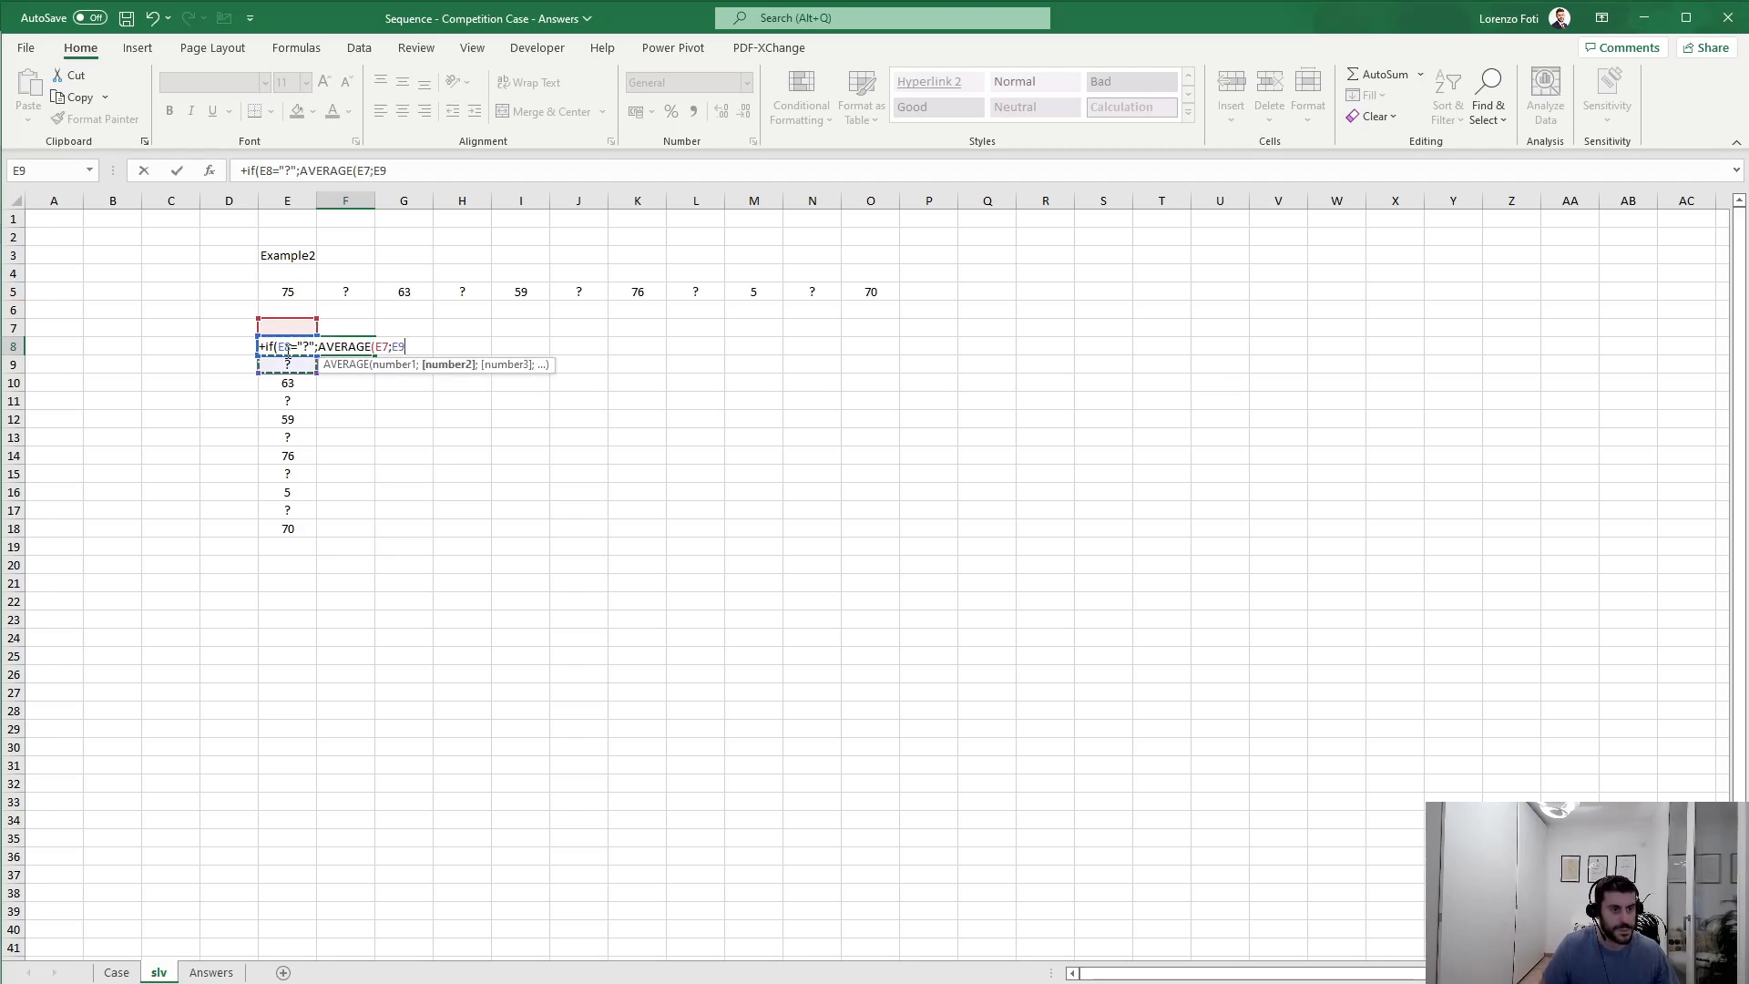
pyautogui.write(')')
pyautogui.click(302, 170)
pyautogui.write('round(')
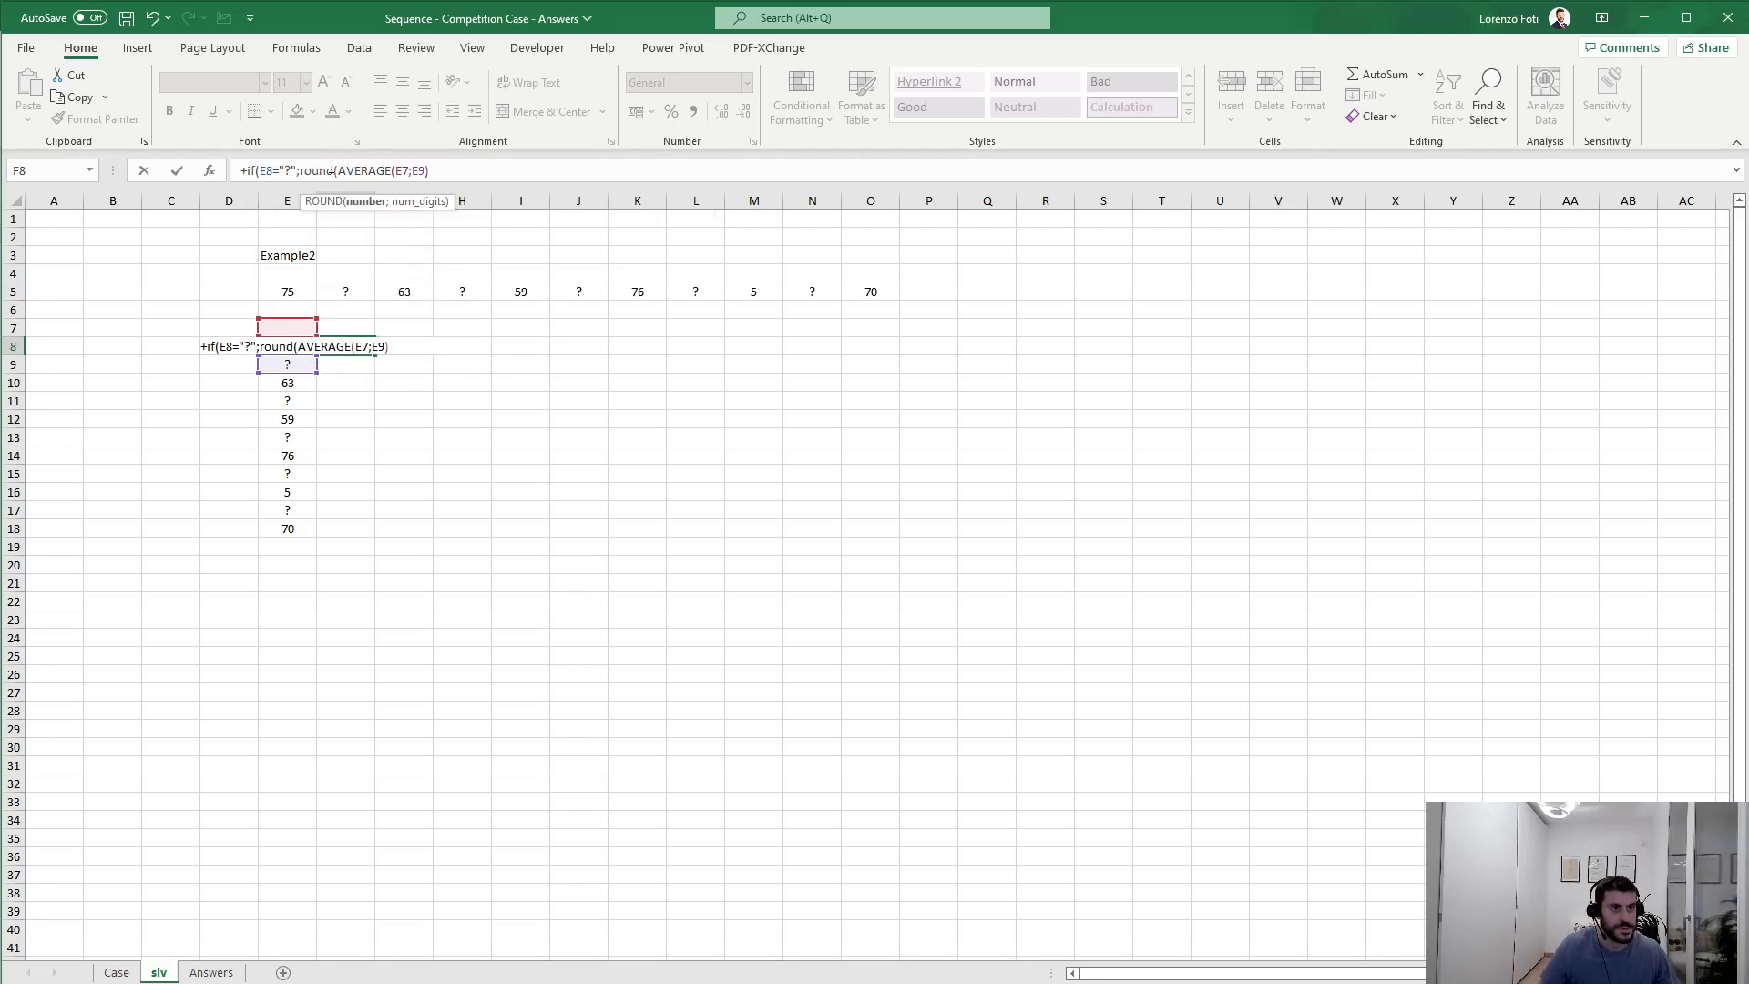
pyautogui.write(';0)')
pyautogui.press('Return')
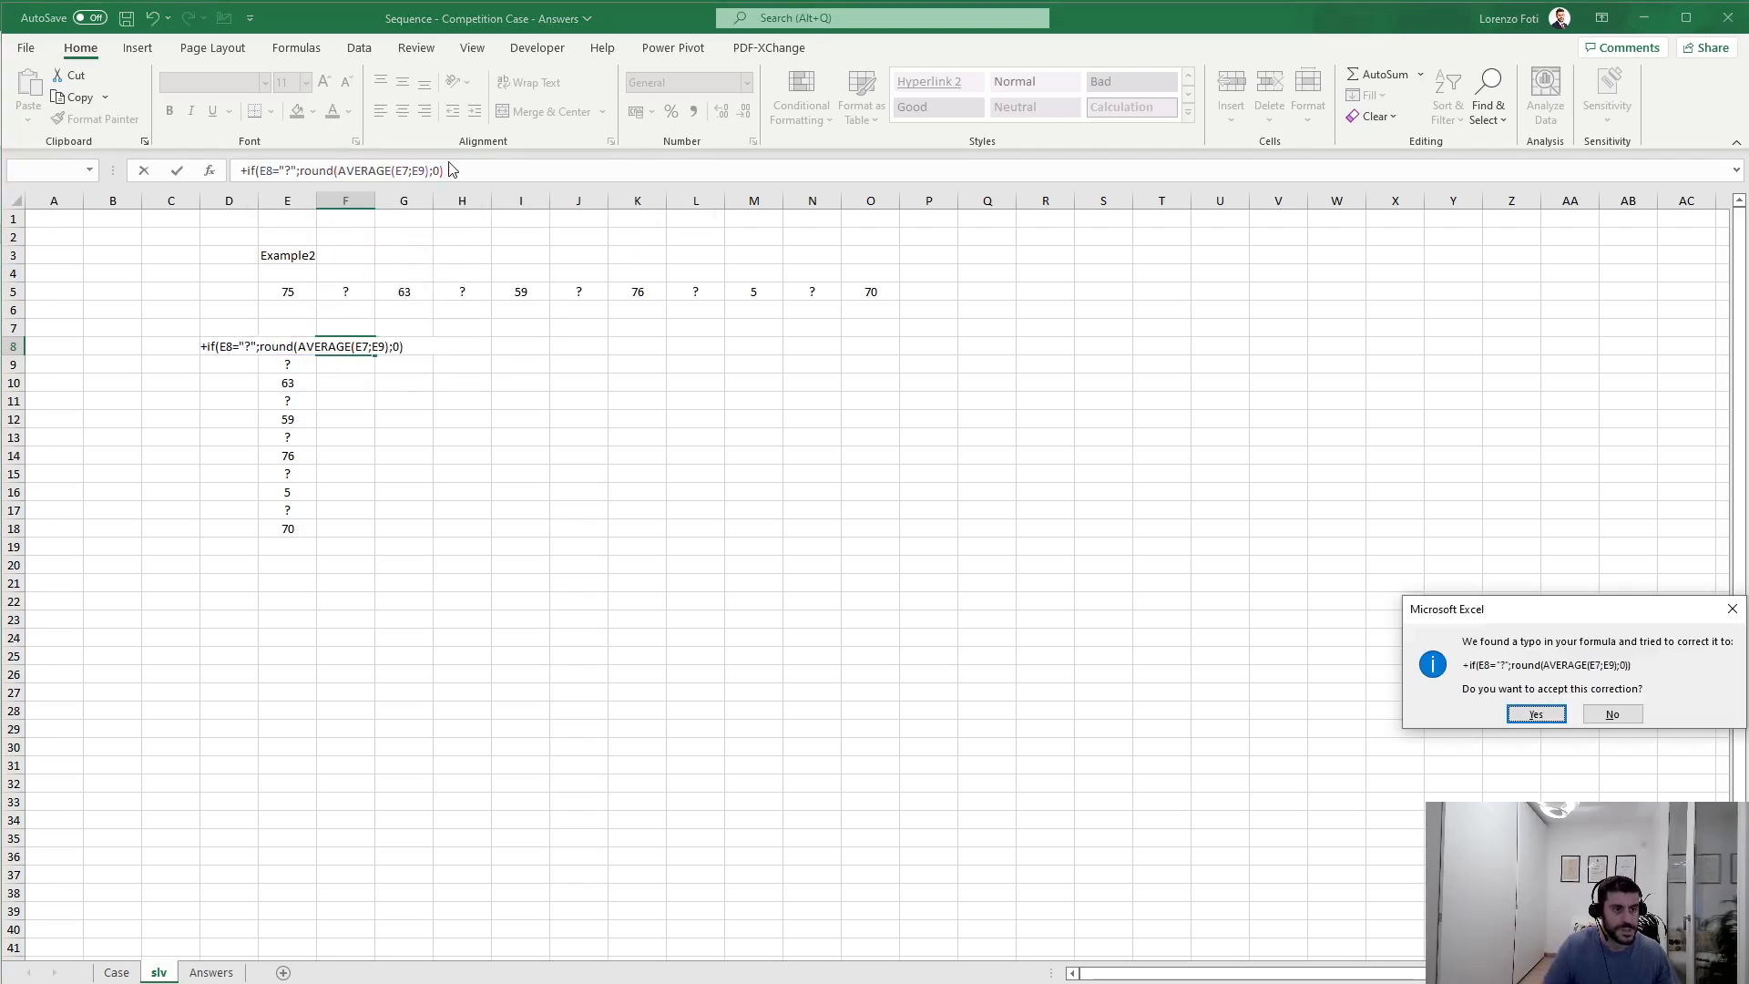
pyautogui.press('Return')
# Step: Extend the IF formula in F8 so it returns empty text ("") when E8 is not a question mark
pyautogui.click(345, 348)
pyautogui.click(459, 170)
pyautogui.write(';""')
pyautogui.press('Return')
# Step: Copy the IF formula from F8 down alongside the transposed sequence, through F18
pyautogui.press('Up')
pyautogui.hotkey('ctrl', 'c')
pyautogui.press('Left')
pyautogui.hotkey('ctrl', 'Down')
pyautogui.press('Right')
pyautogui.hotkey('ctrl', 'shift', 'Up')
pyautogui.hotkey('ctrl', 'v')
# Step: Insert two blank rows above the transposed sequence so that it starts in row 10
pyautogui.press('Up')
pyautogui.press('Up')
pyautogui.press('Up')
pyautogui.press('Up')
pyautogui.press('Up')
pyautogui.press('Up')
pyautogui.press('Up')
pyautogui.press('Up')
pyautogui.press('Up')
pyautogui.press('Up')
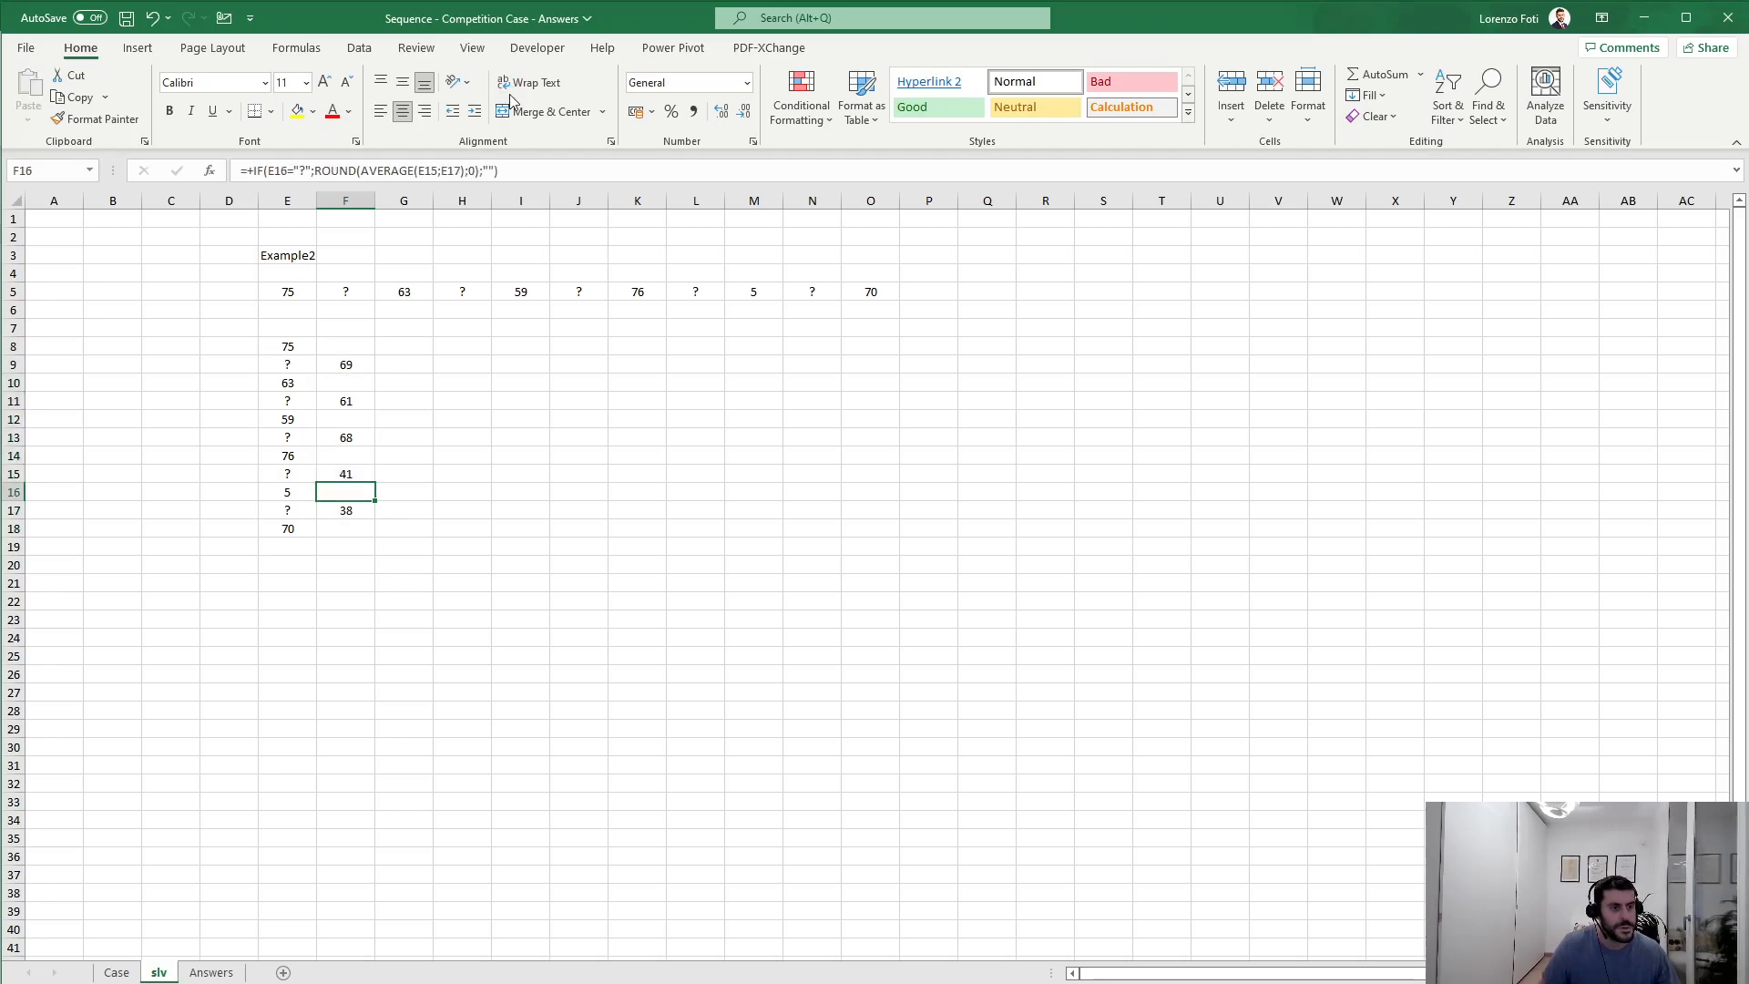
pyautogui.press('Up')
pyautogui.hotkey('shift', 'space')
pyautogui.hotkey('ctrl', '+')
pyautogui.hotkey('ctrl', '+')
# Step: In F8, write a SUM formula that totals the missing numbers in F10:F20
pyautogui.press('Right')
pyautogui.press('Down')
pyautogui.press('Left')
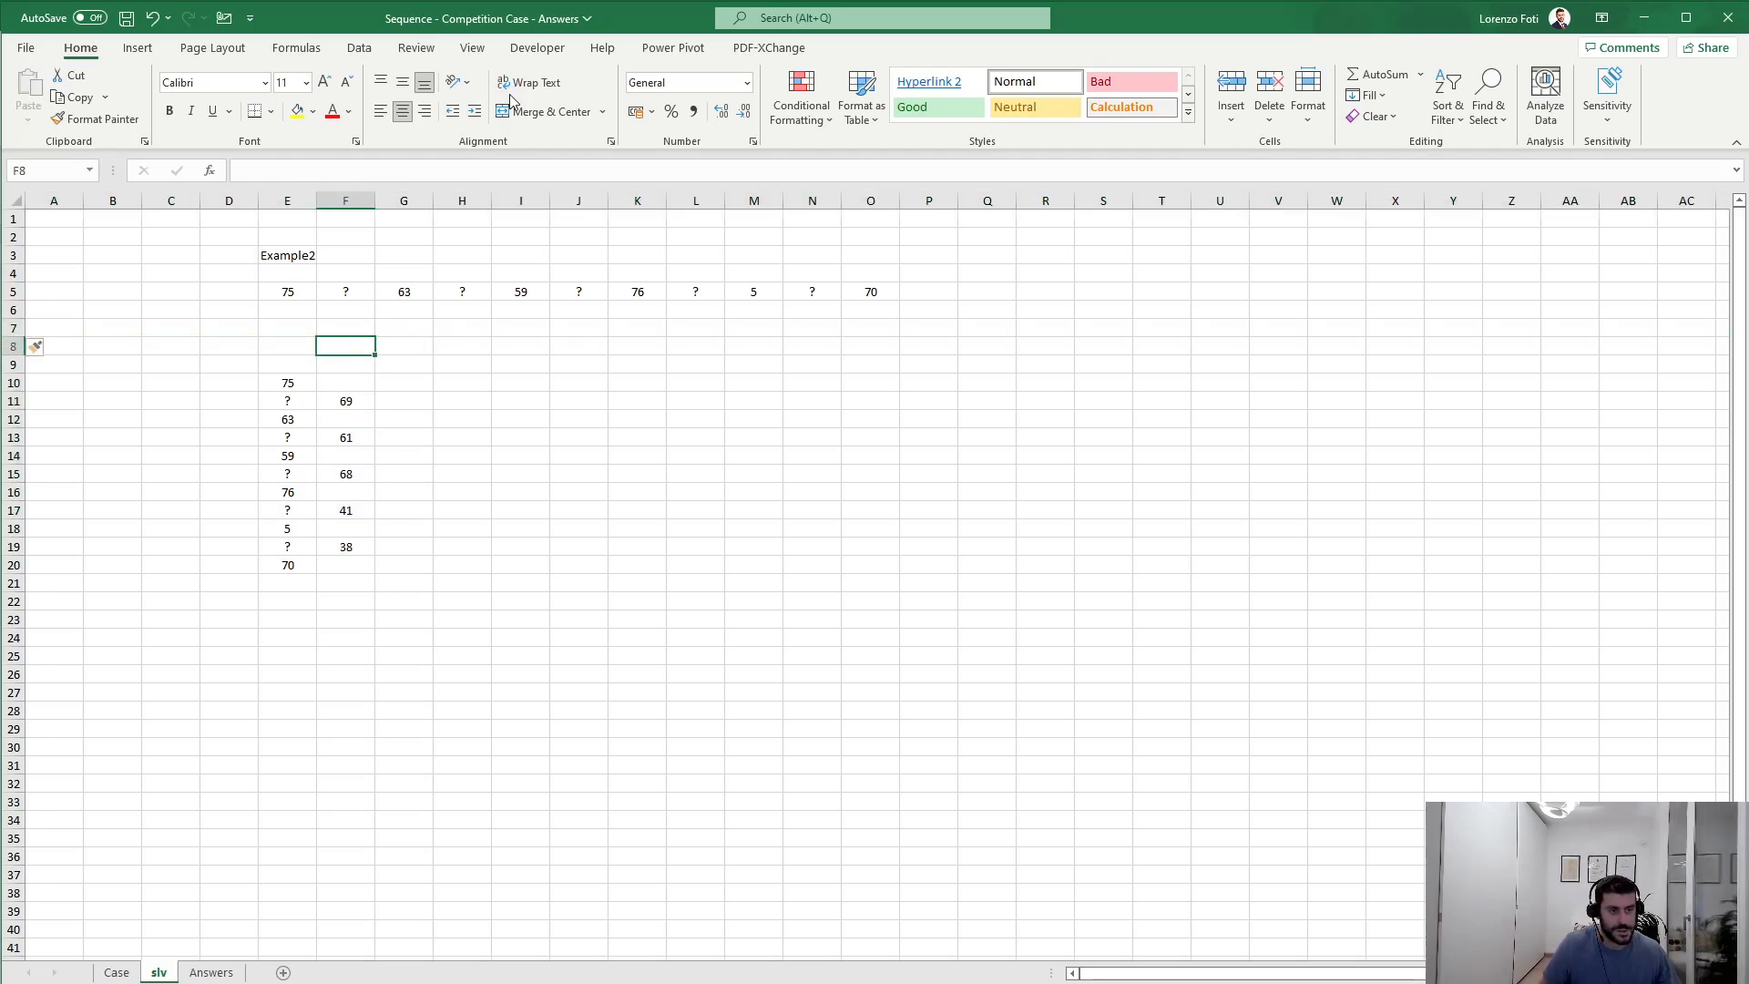
pyautogui.write('+sum(')
pyautogui.press('Down')
pyautogui.press('Down')
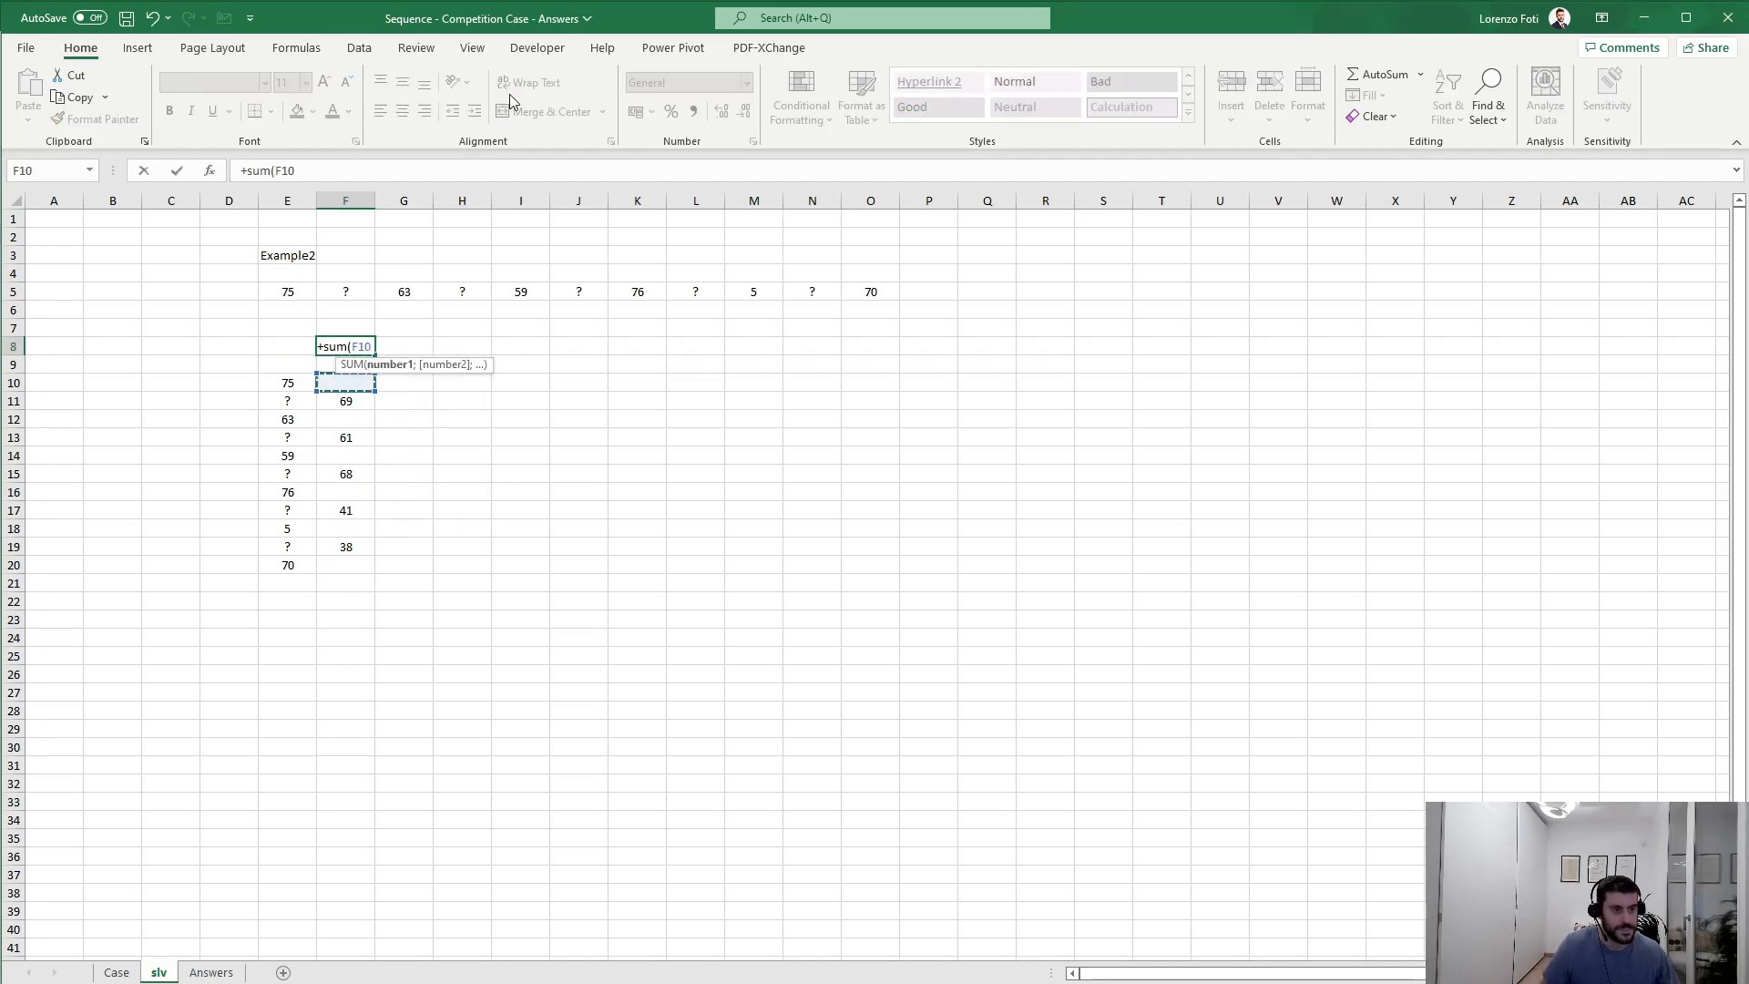
pyautogui.hotkey('shift', 'Down')
pyautogui.hotkey('shift', 'Down')
pyautogui.hotkey('shift', 'Down')
pyautogui.hotkey('shift', 'Down')
pyautogui.hotkey('shift', 'Down')
pyautogui.hotkey('shift', 'Down')
pyautogui.hotkey('shift', 'Down')
pyautogui.hotkey('shift', 'Down')
pyautogui.hotkey('shift', 'Down')
pyautogui.hotkey('shift', 'Down')
pyautogui.write(')')
pyautogui.press('Return')
# Step: Insert a blank column on the slv sheet before the sequences so that they start in column F
pyautogui.press('Left')
pyautogui.press('Left')
pyautogui.press('Left')
pyautogui.press('Up')
pyautogui.hotkey('ctrl', 'pageup')
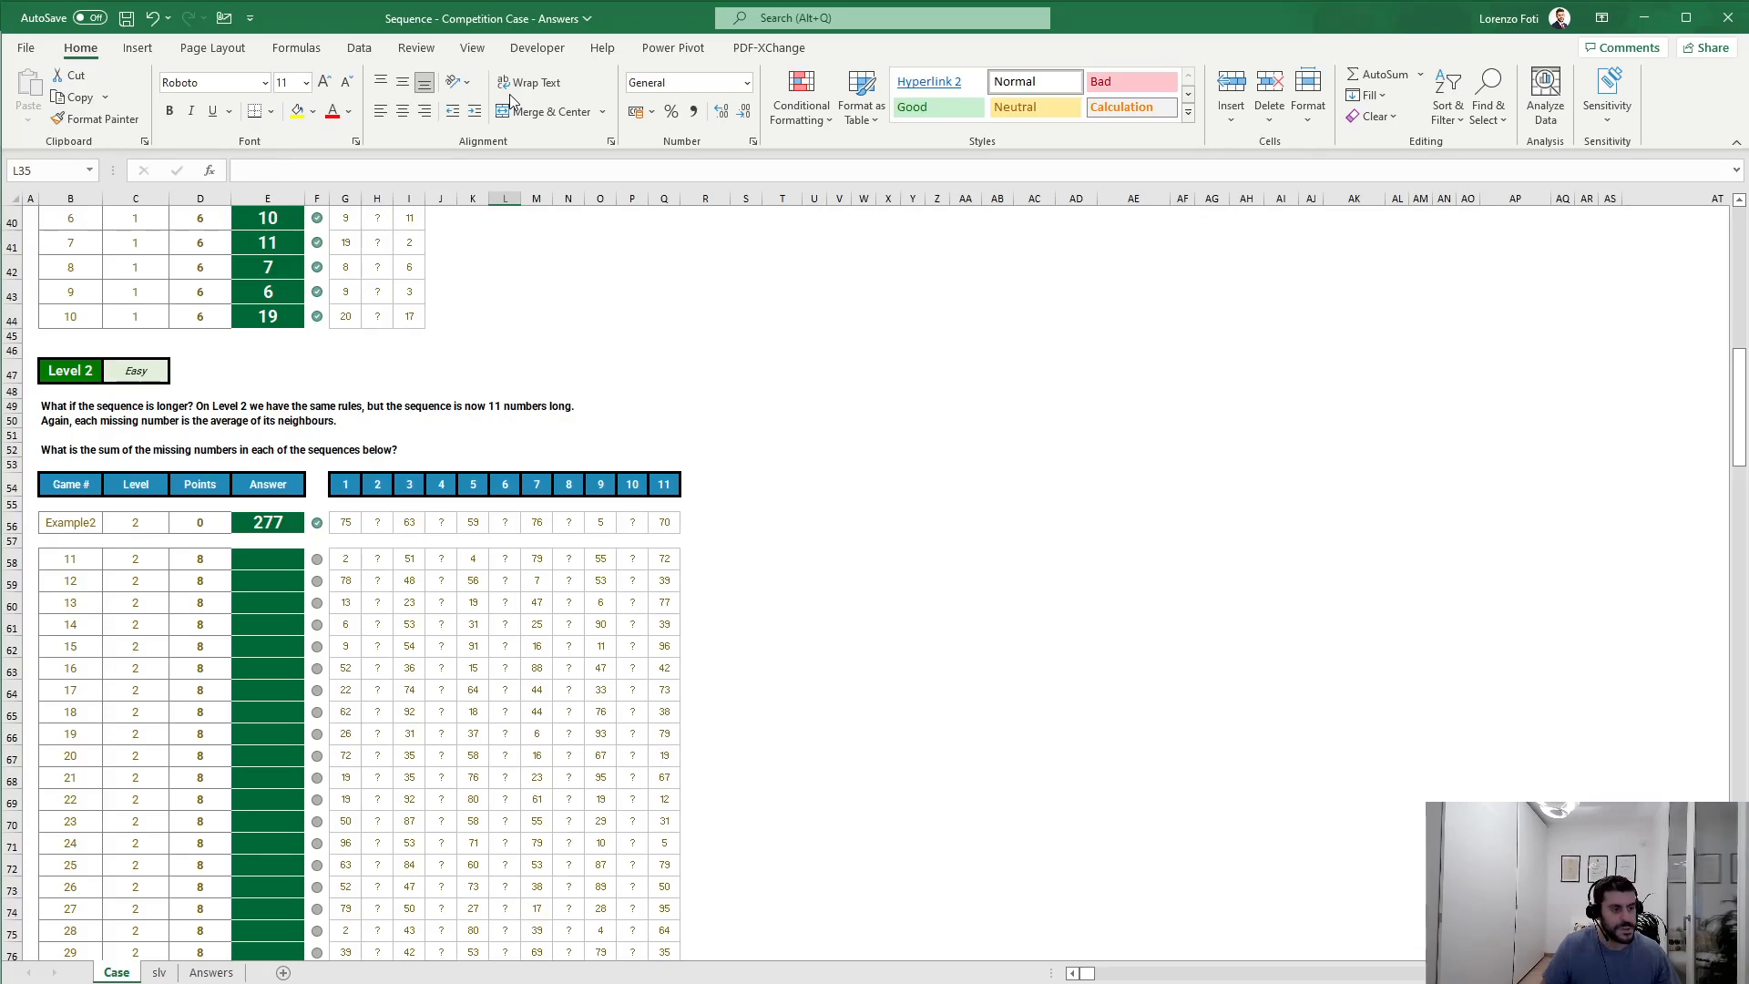
pyautogui.hotkey('ctrl', 'pagedown')
pyautogui.press('Down')
pyautogui.hotkey('ctrl', '+')
# Step: In C8, reference the missing-number total in G8
pyautogui.press('Left')
pyautogui.press('Right')
pyautogui.press('Up')
pyautogui.press('Up')
pyautogui.press('Down')
pyautogui.write('=g8')
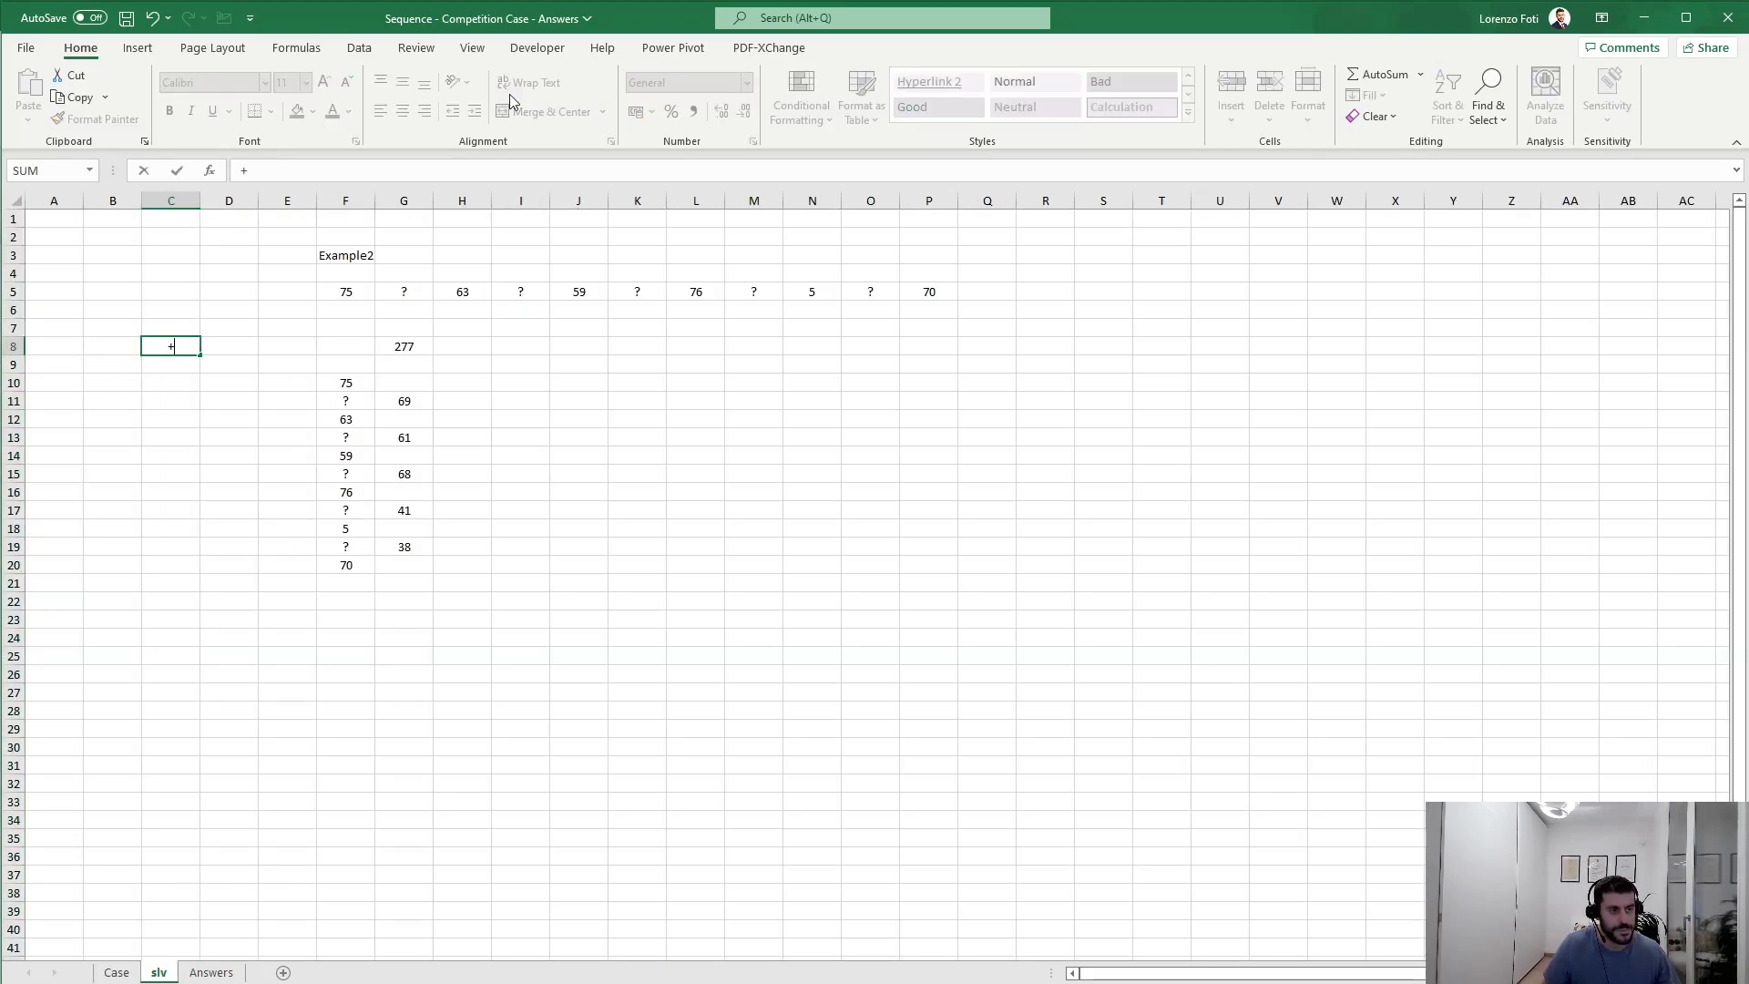
# Step: In B9, generate the game numbers 1 to 100 with SEQUENCE(100)
pyautogui.press('Left')
pyautogui.press('Down')
pyautogui.write('+6')
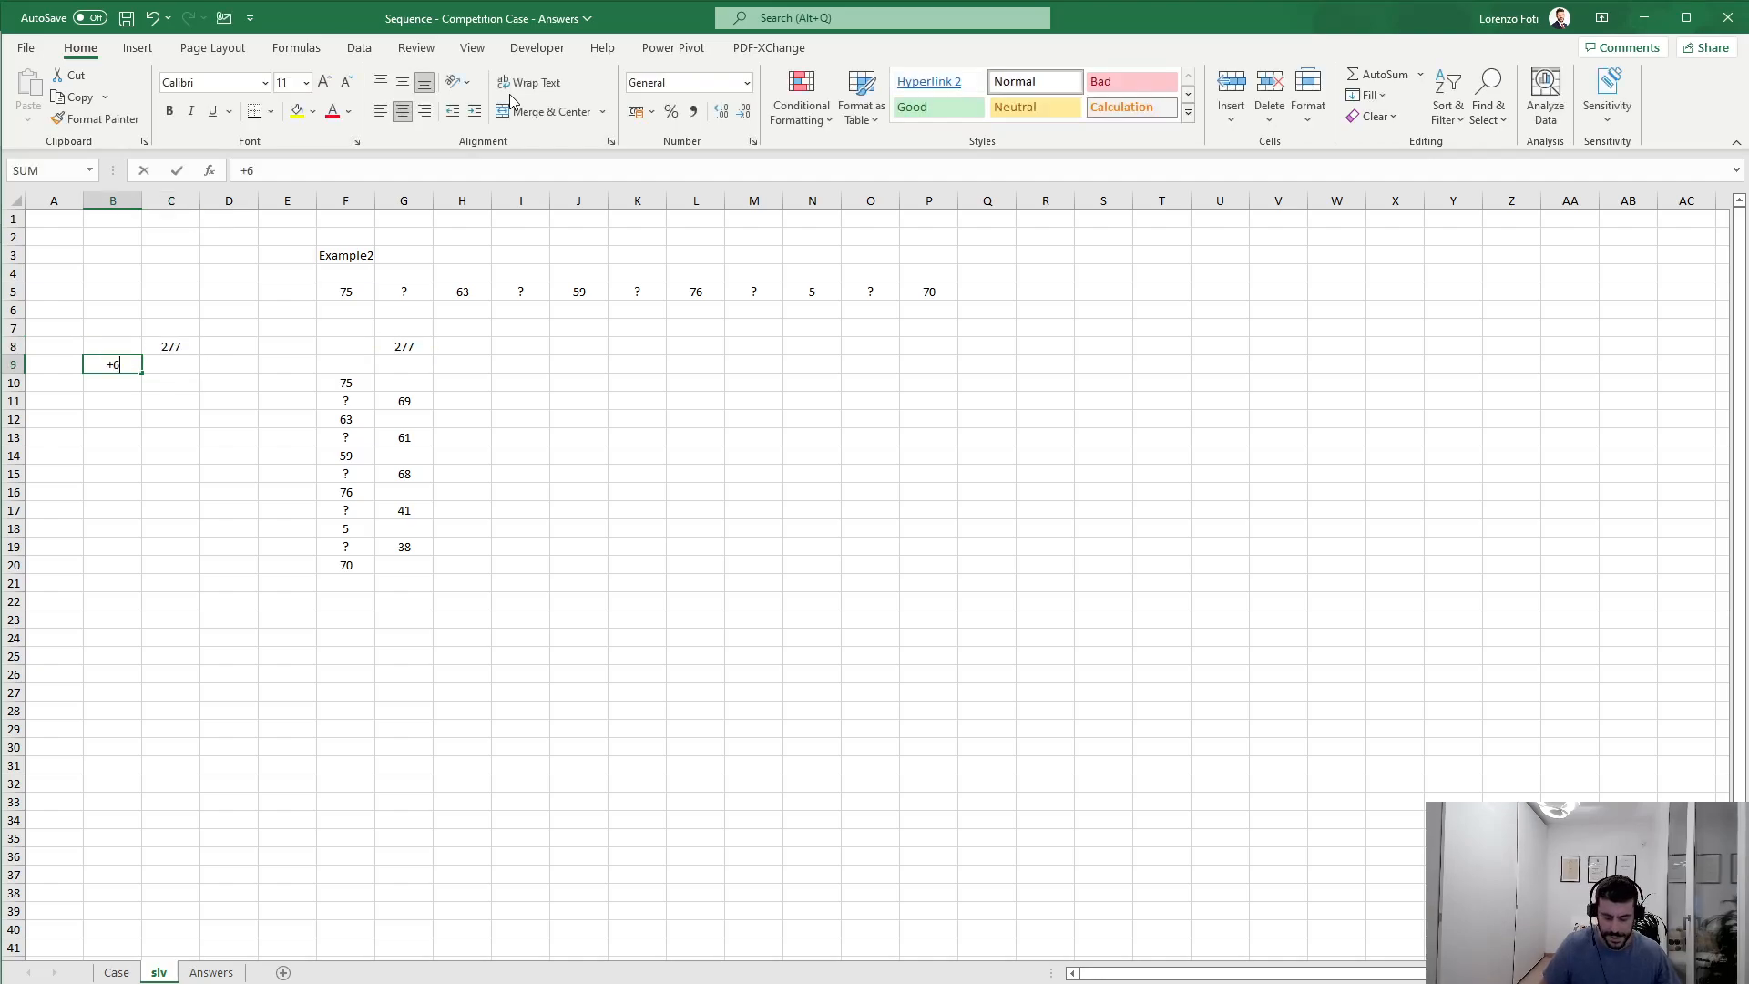
pyautogui.write('eq')
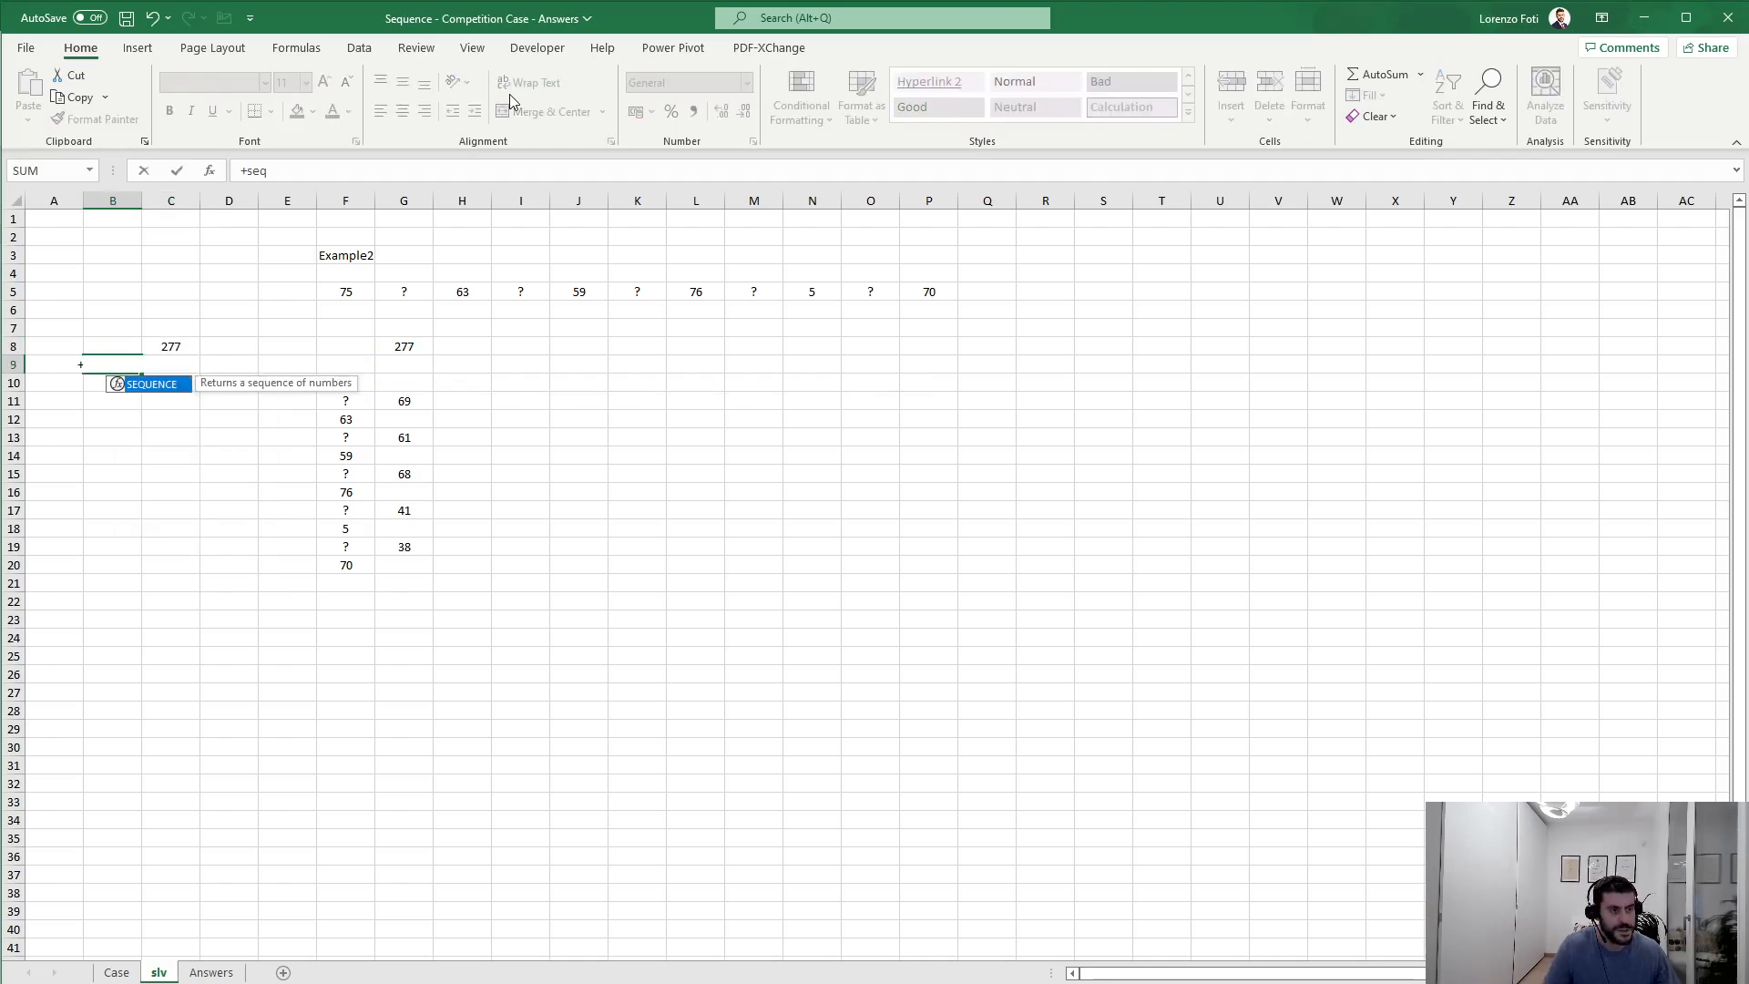
pyautogui.press('Tab')
pyautogui.write('100)')
pyautogui.press('Return')
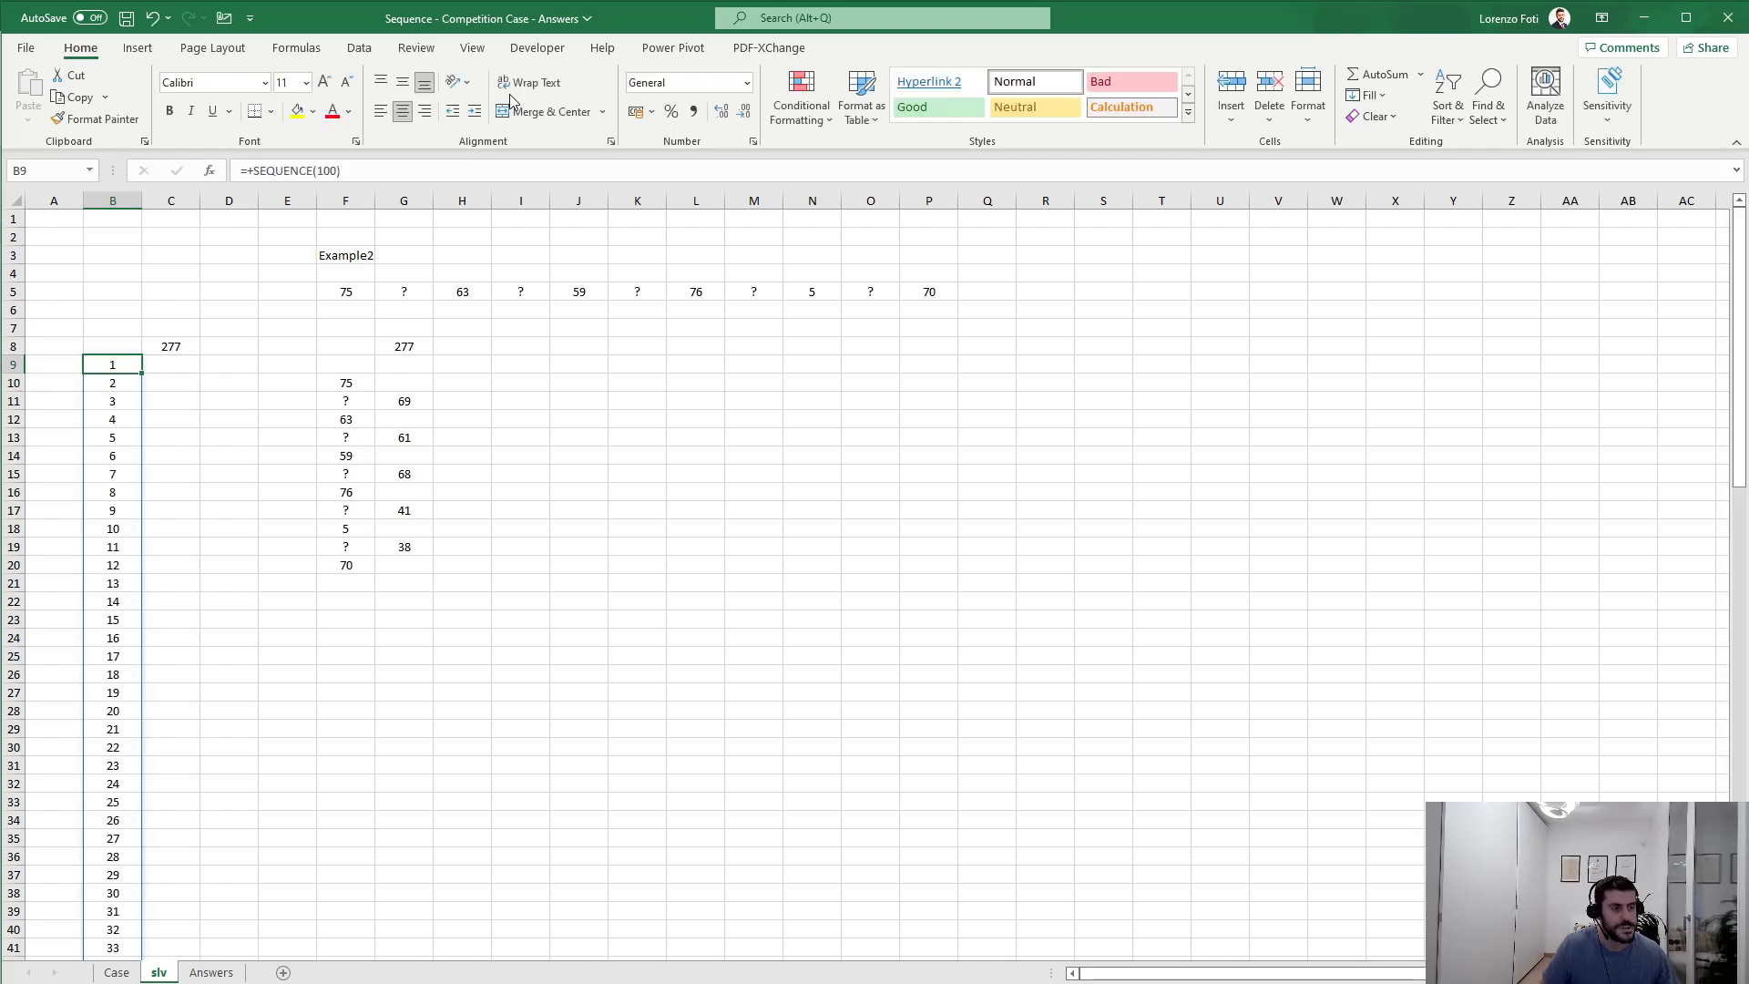
# Step: Create a one-variable data table over B8:C108 with F3 as the column input cell, and recalculate the workbook
pyautogui.press('Up')
pyautogui.hotkey('shift', 'Right')
pyautogui.hotkey('ctrl', 'shift', 'Down')
pyautogui.press('alt')
pyautogui.press('a')
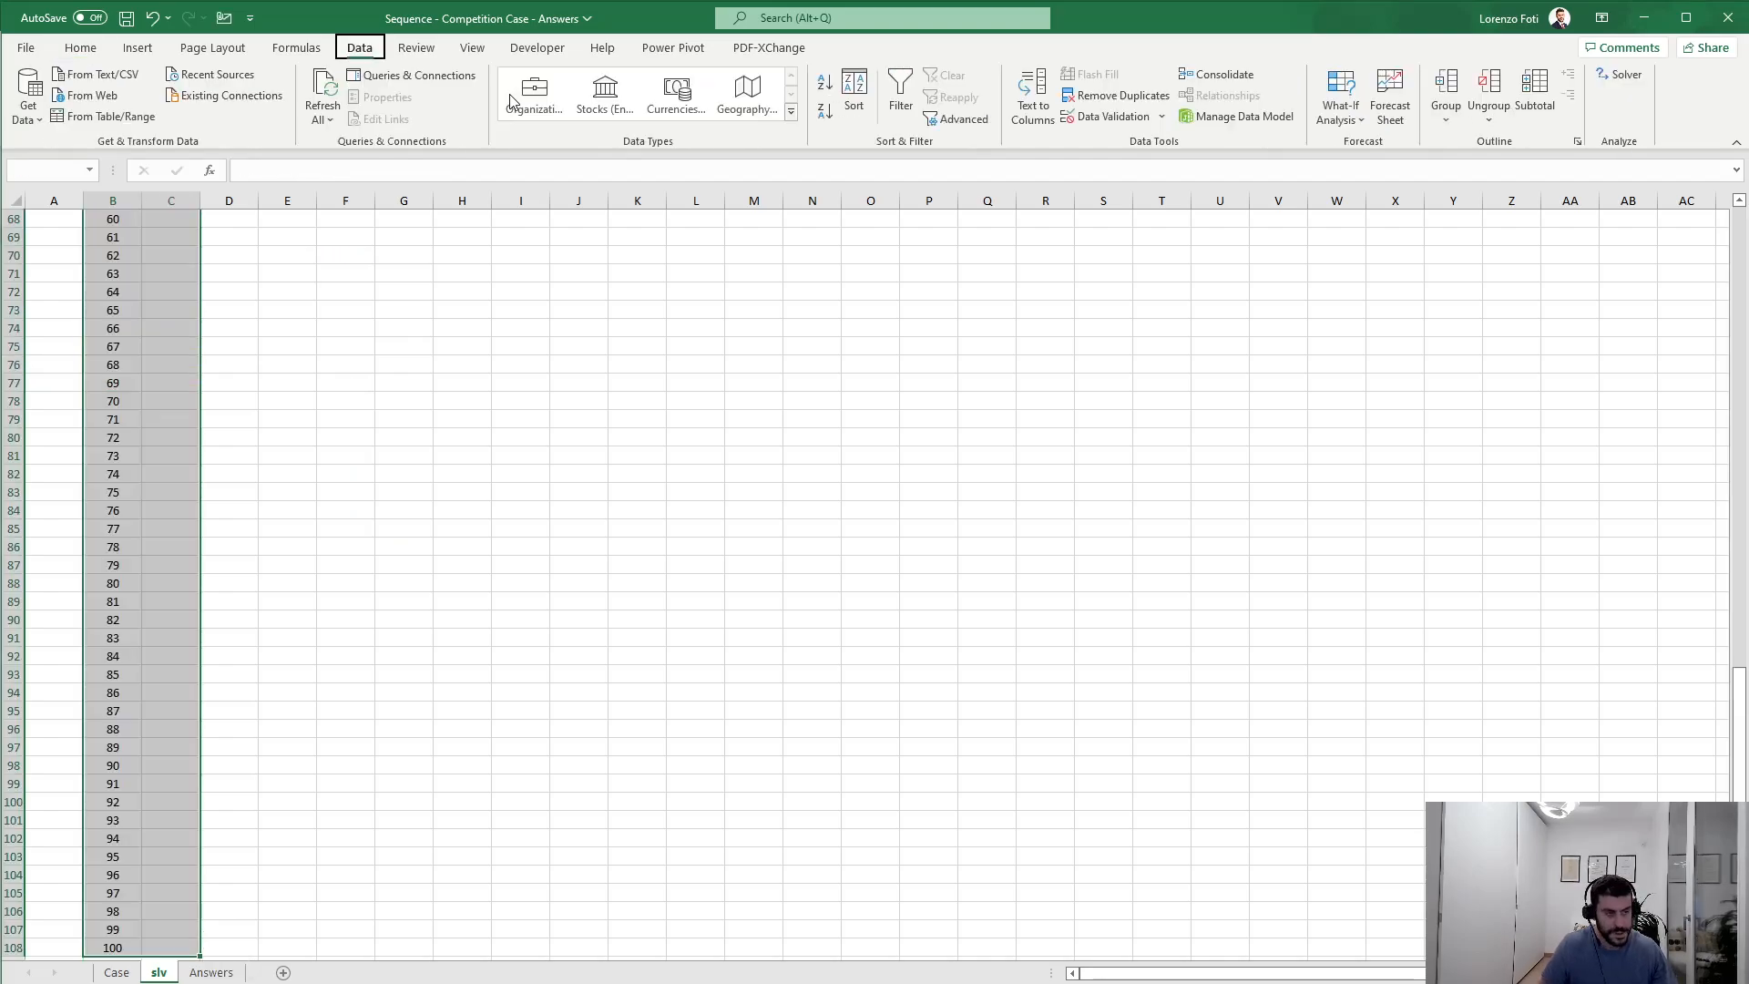
pyautogui.press('w')
pyautogui.press('t')
pyautogui.click(350, 255)
pyautogui.press('Return')
pyautogui.press('alt')
pyautogui.press('m')
pyautogui.press('b')
# Step: Copy the results for games 11 to 30 and paste them as values into the Level 2 answers on the Case sheet, starting at E58
pyautogui.moveTo(182, 547); pyautogui.dragTo(180, 885)
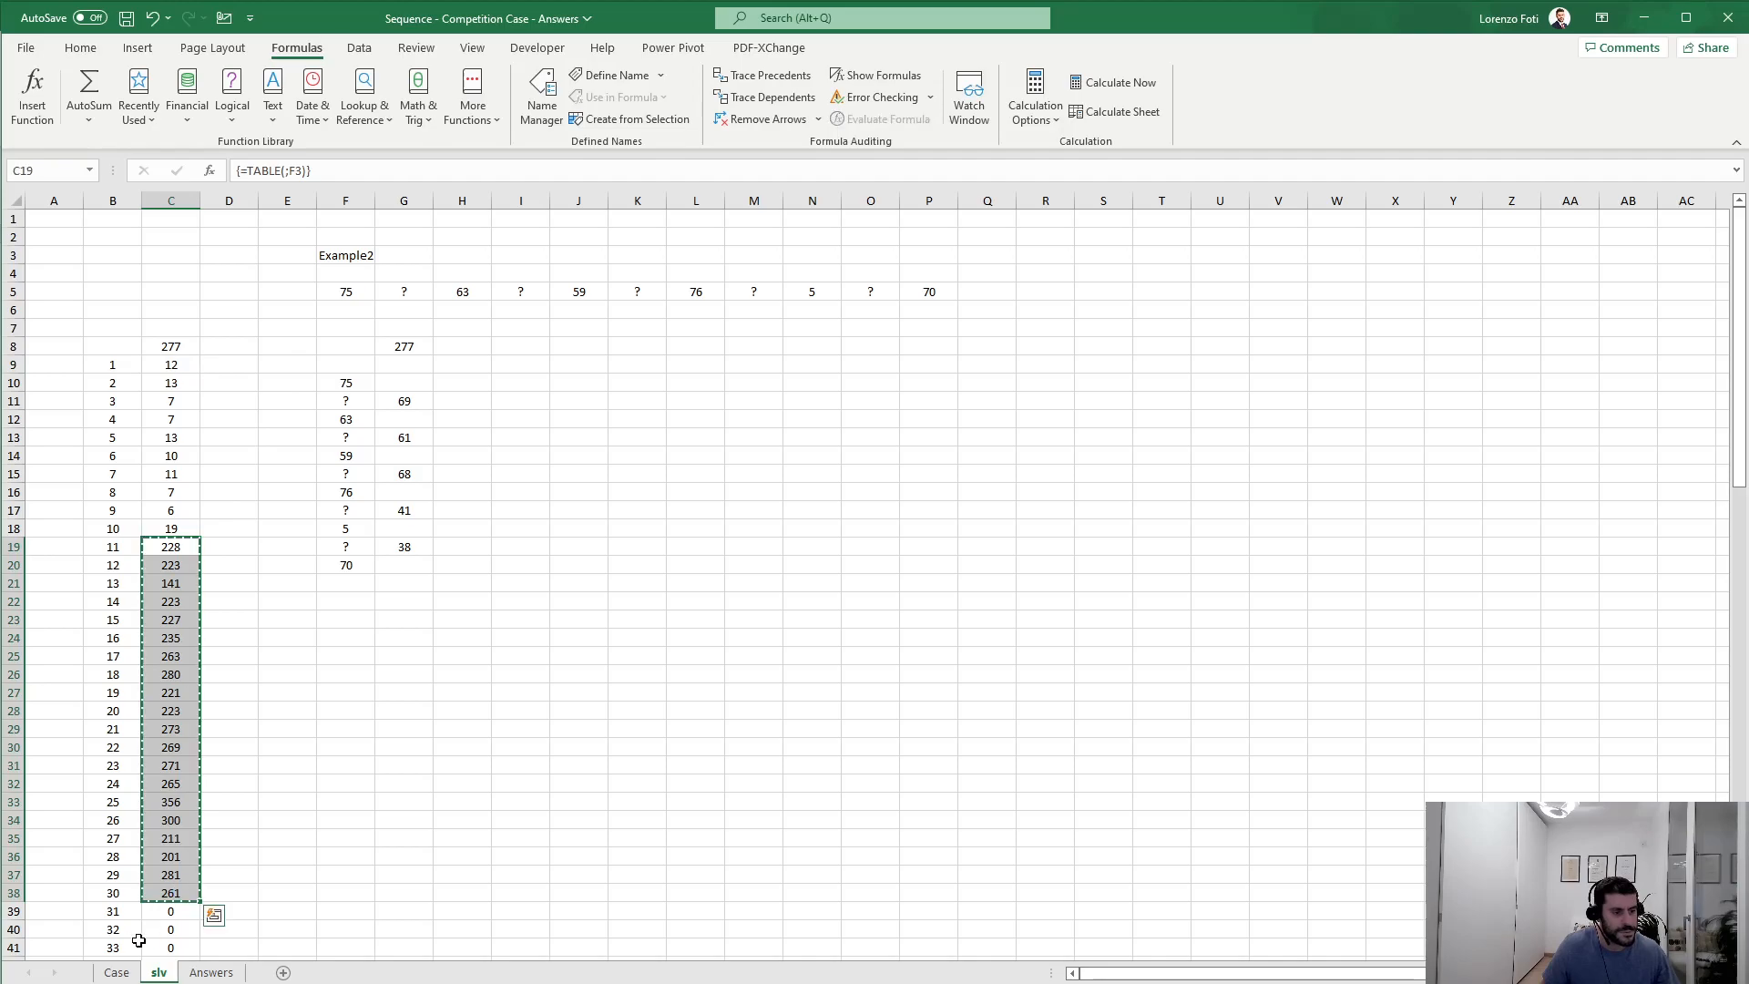
pyautogui.click(117, 972)
pyautogui.rightClick(282, 566)
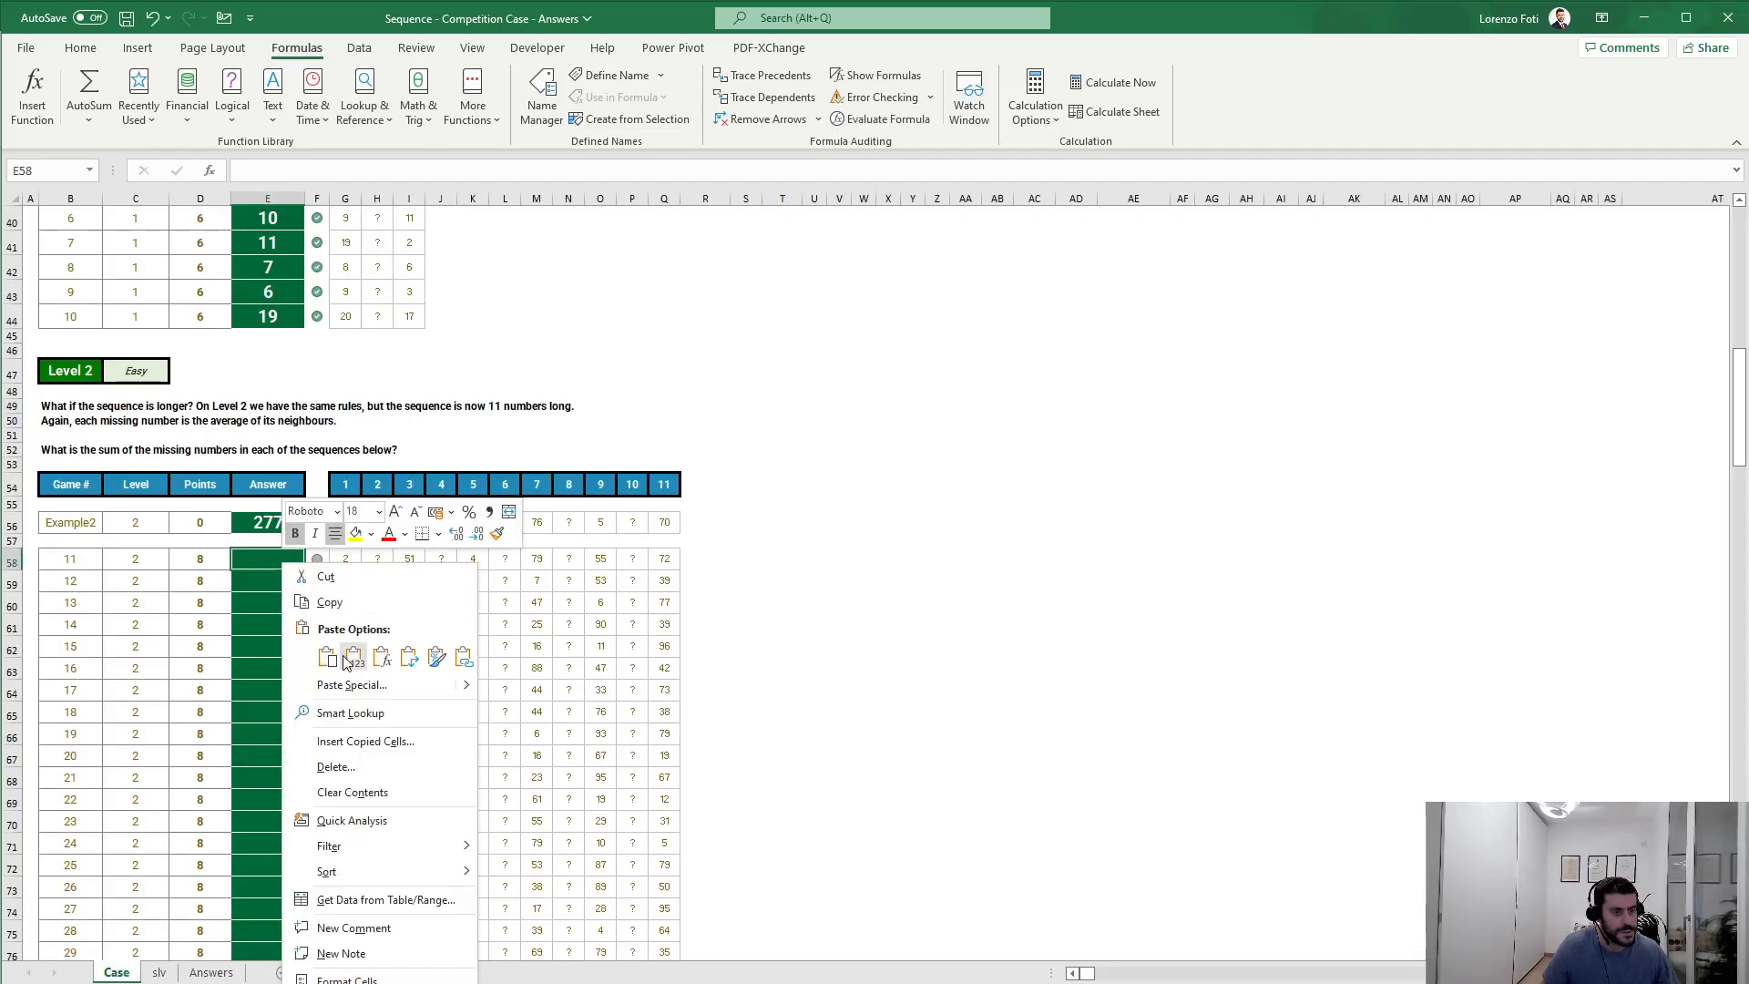
pyautogui.click(346, 656)
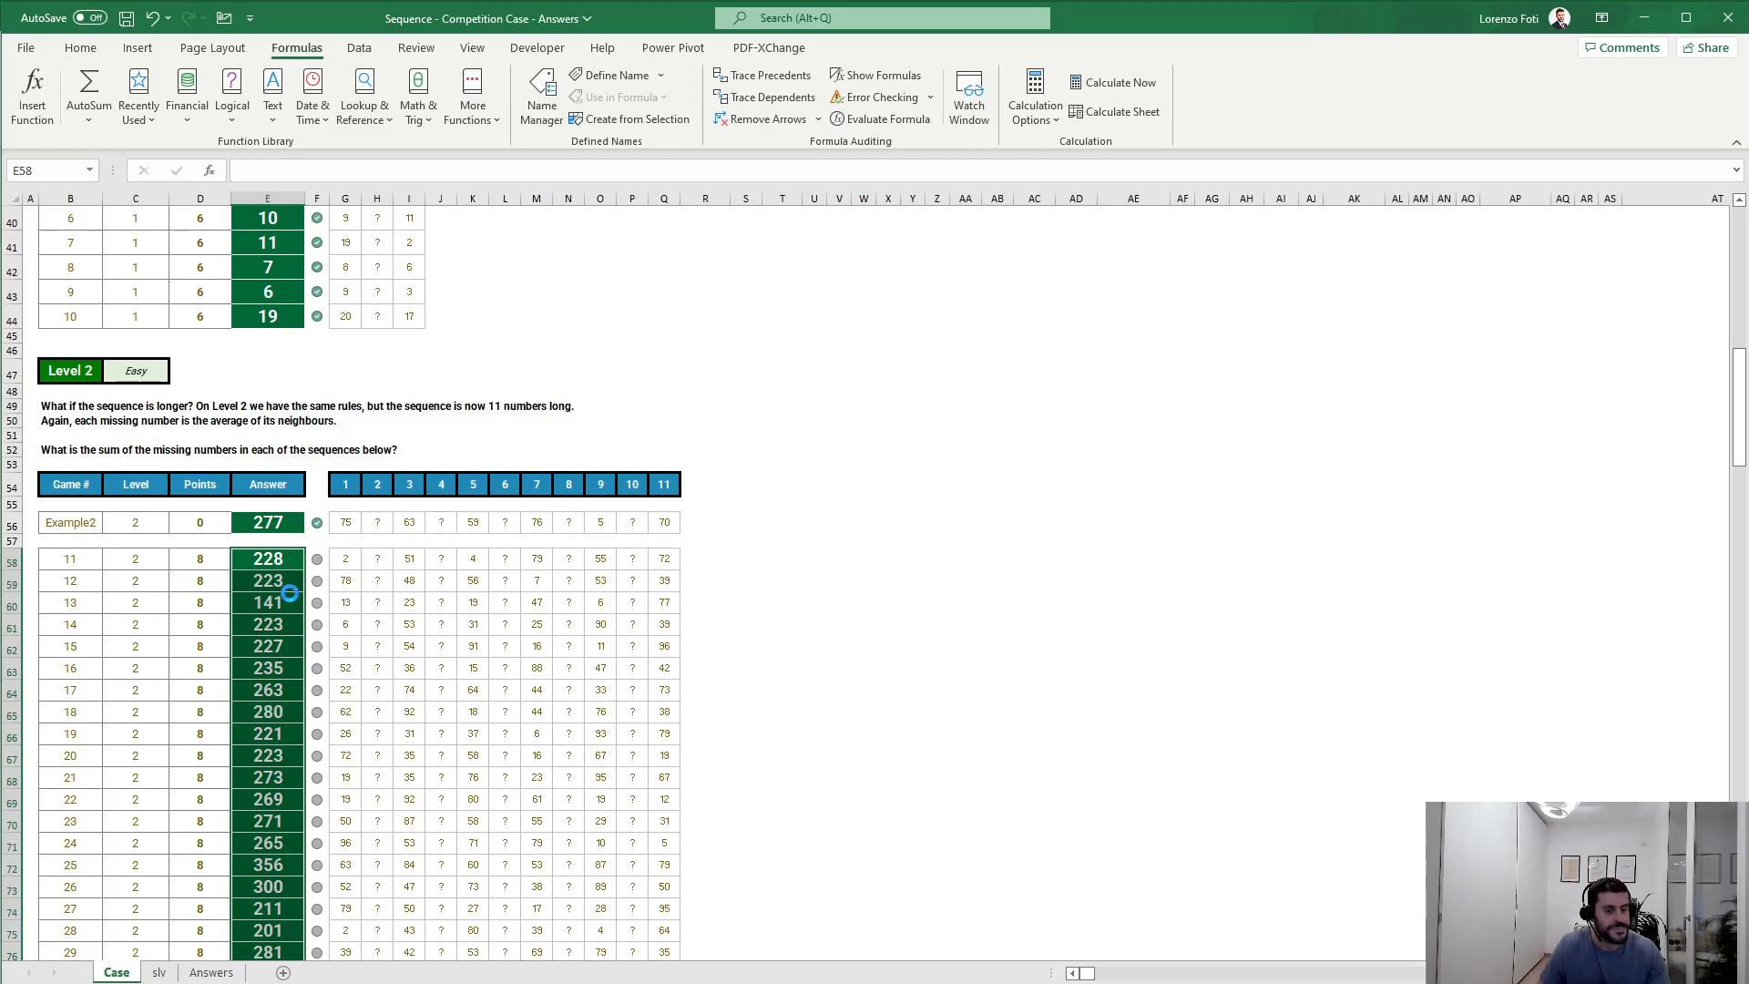
pyautogui.scroll(-3, 290, 592)
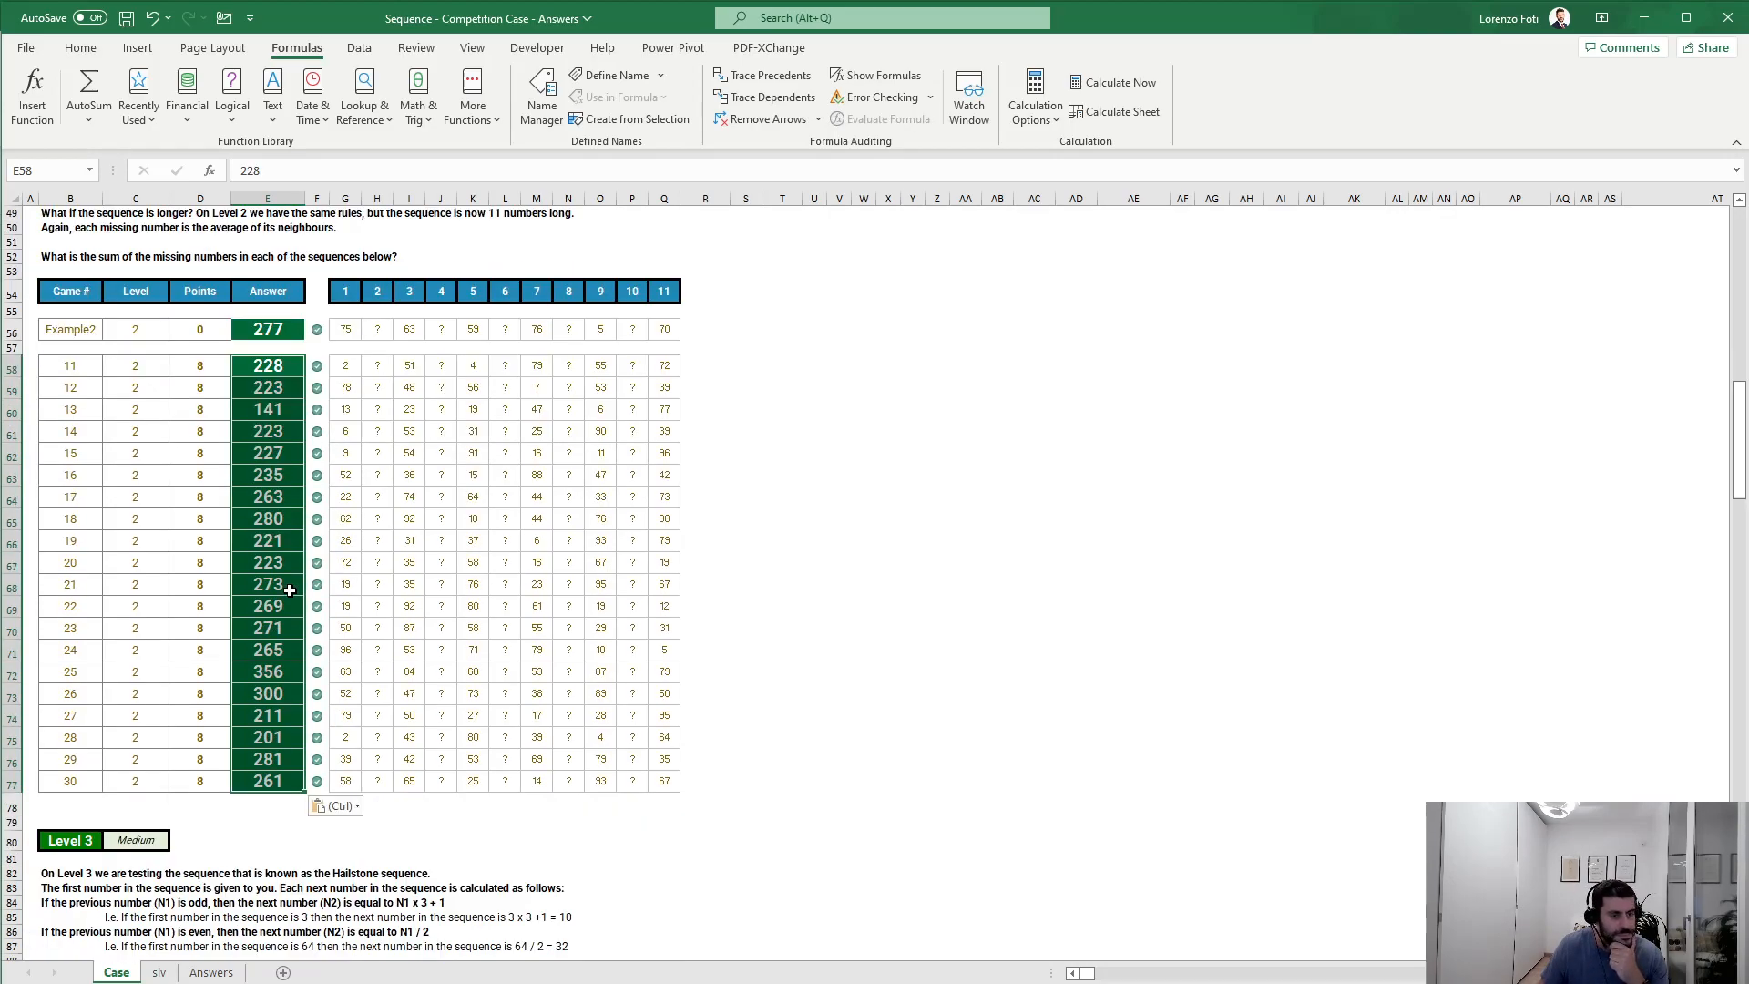
pyautogui.click(289, 590)
# Step: Read the Level 3 Hailstone rules on the Case sheet and enter the game label Example3 in T3 of the slv sheet
pyautogui.scroll(-9, 223, 552)
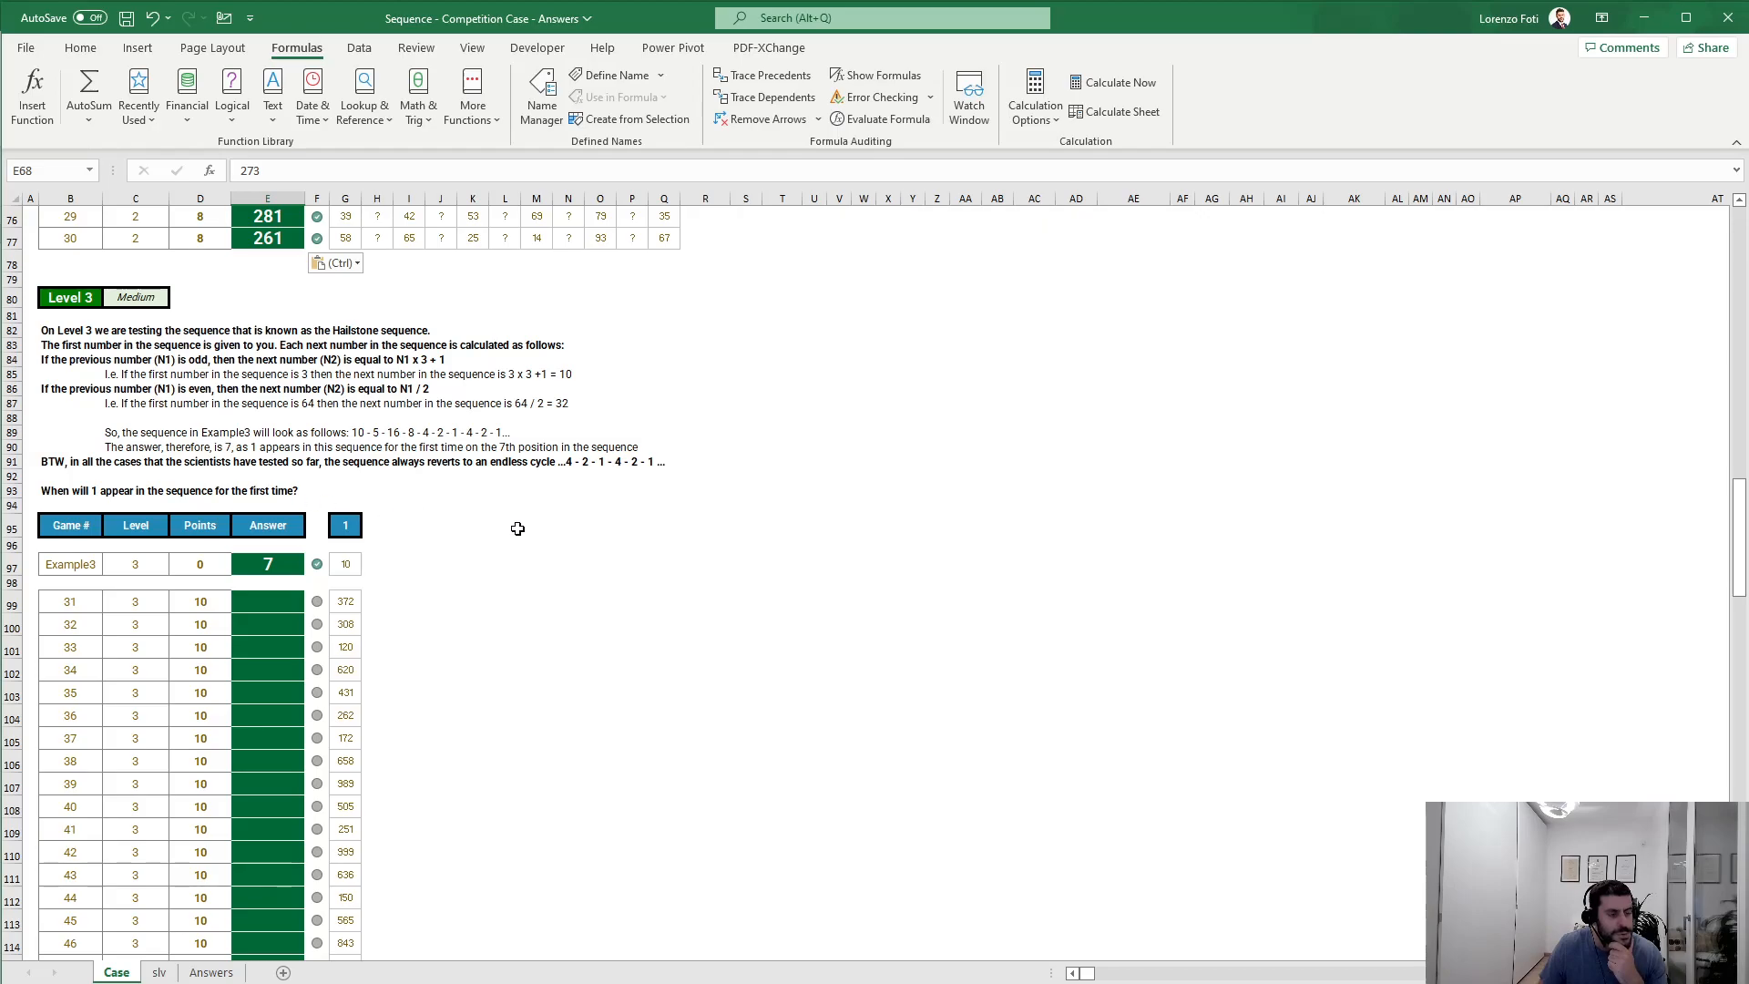
pyautogui.click(160, 971)
pyautogui.click(365, 254)
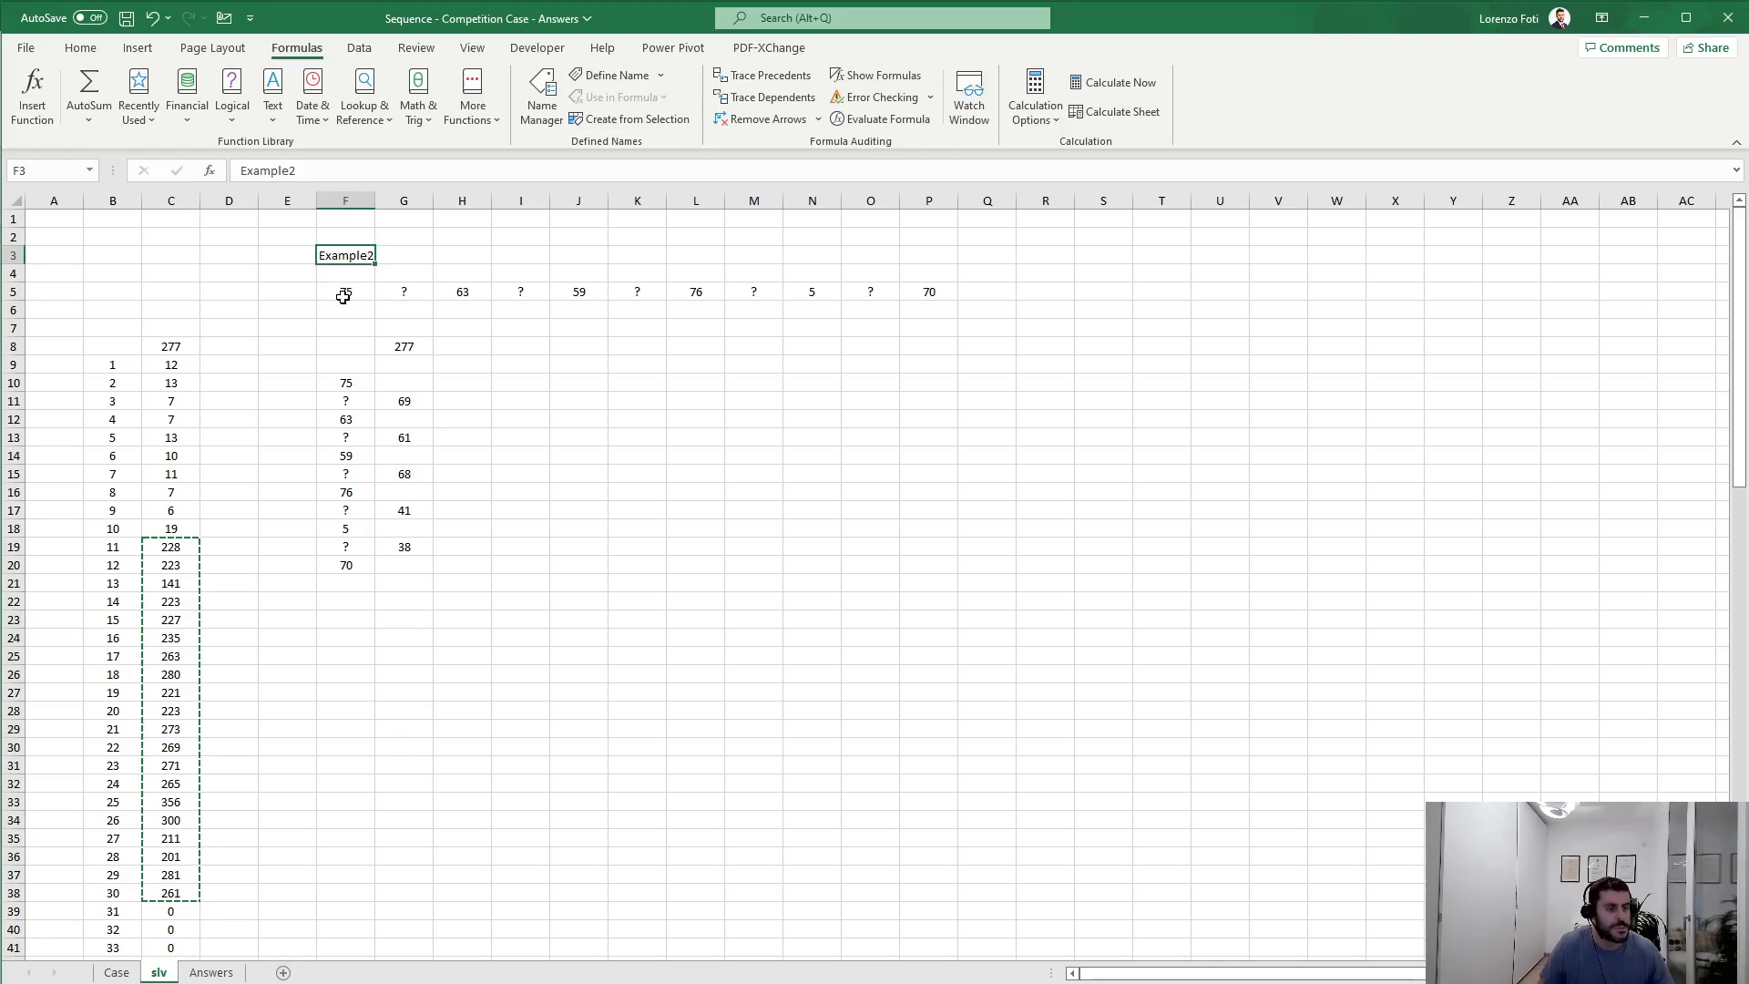
pyautogui.click(117, 972)
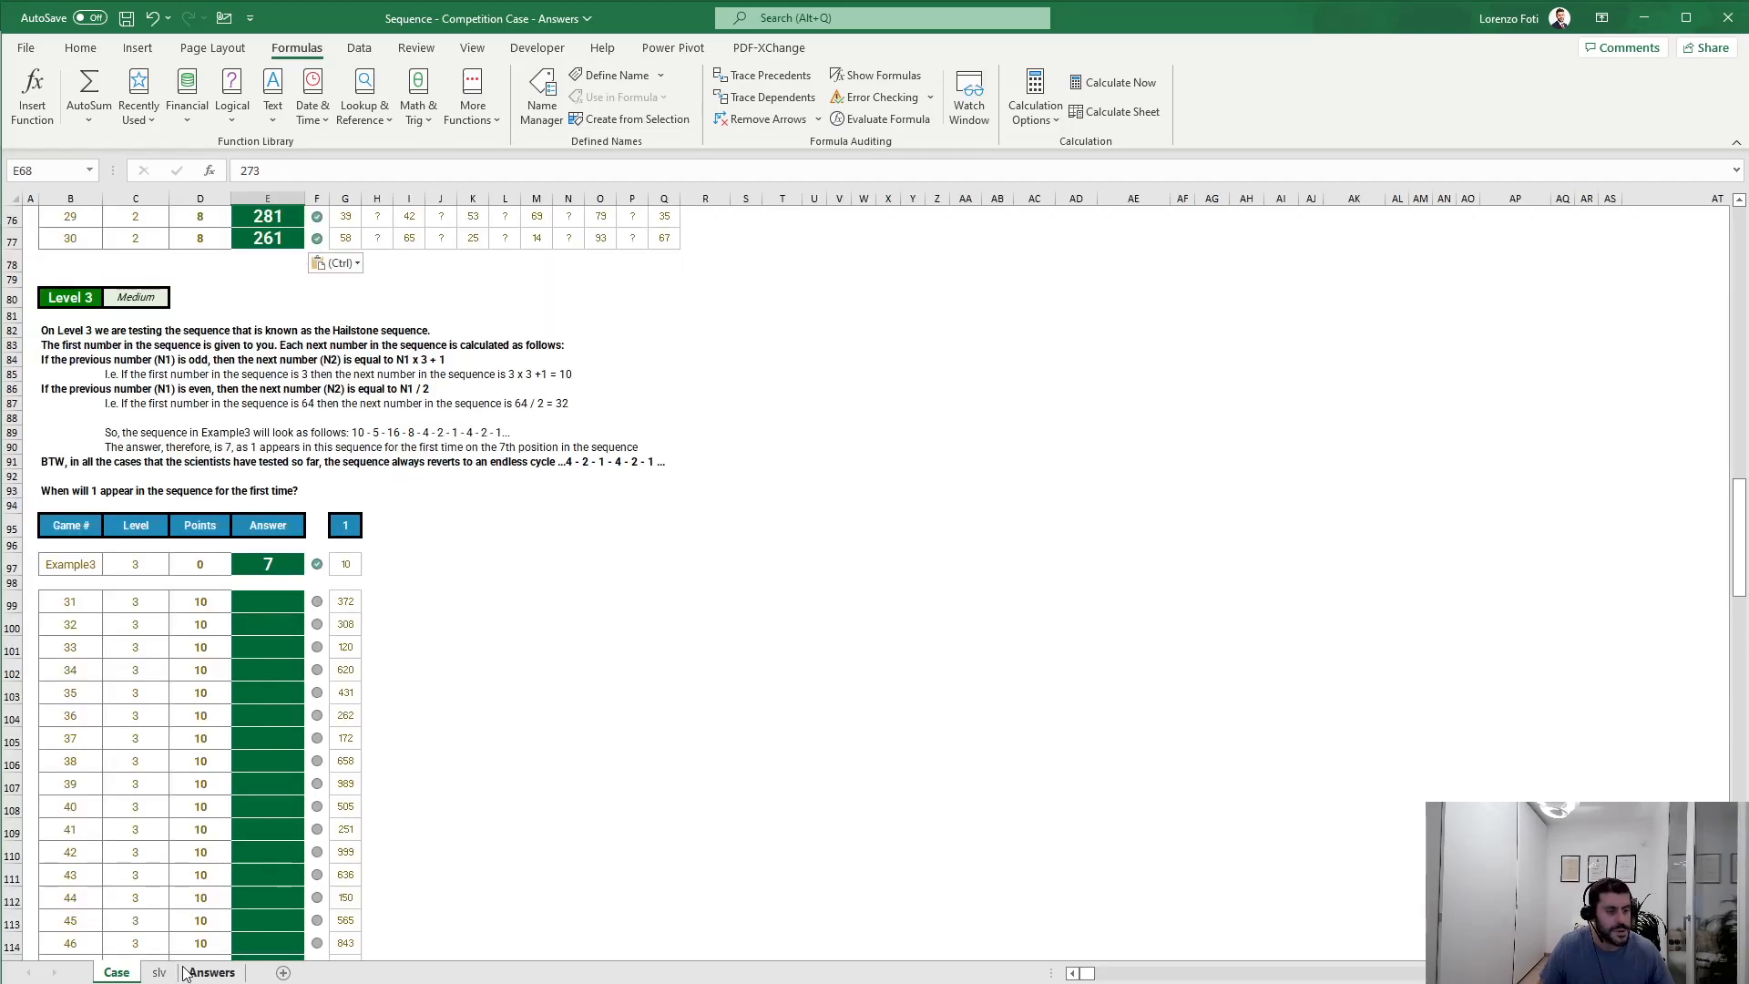
pyautogui.click(159, 972)
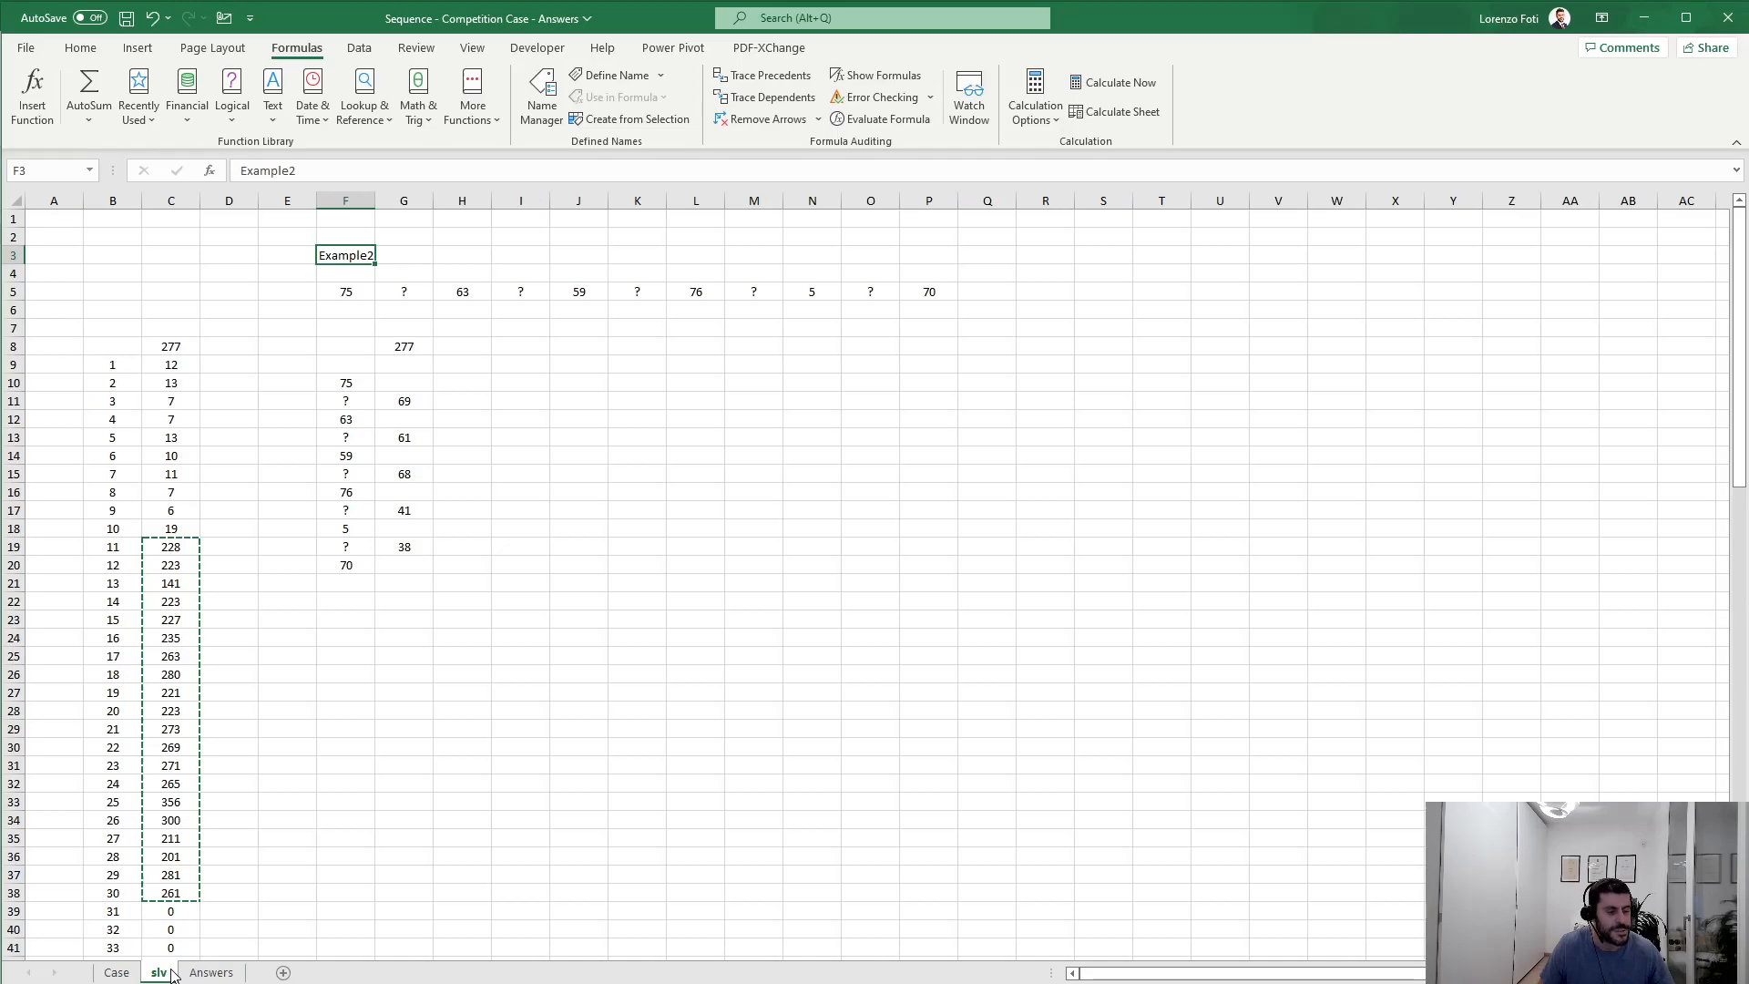
pyautogui.press('Escape')
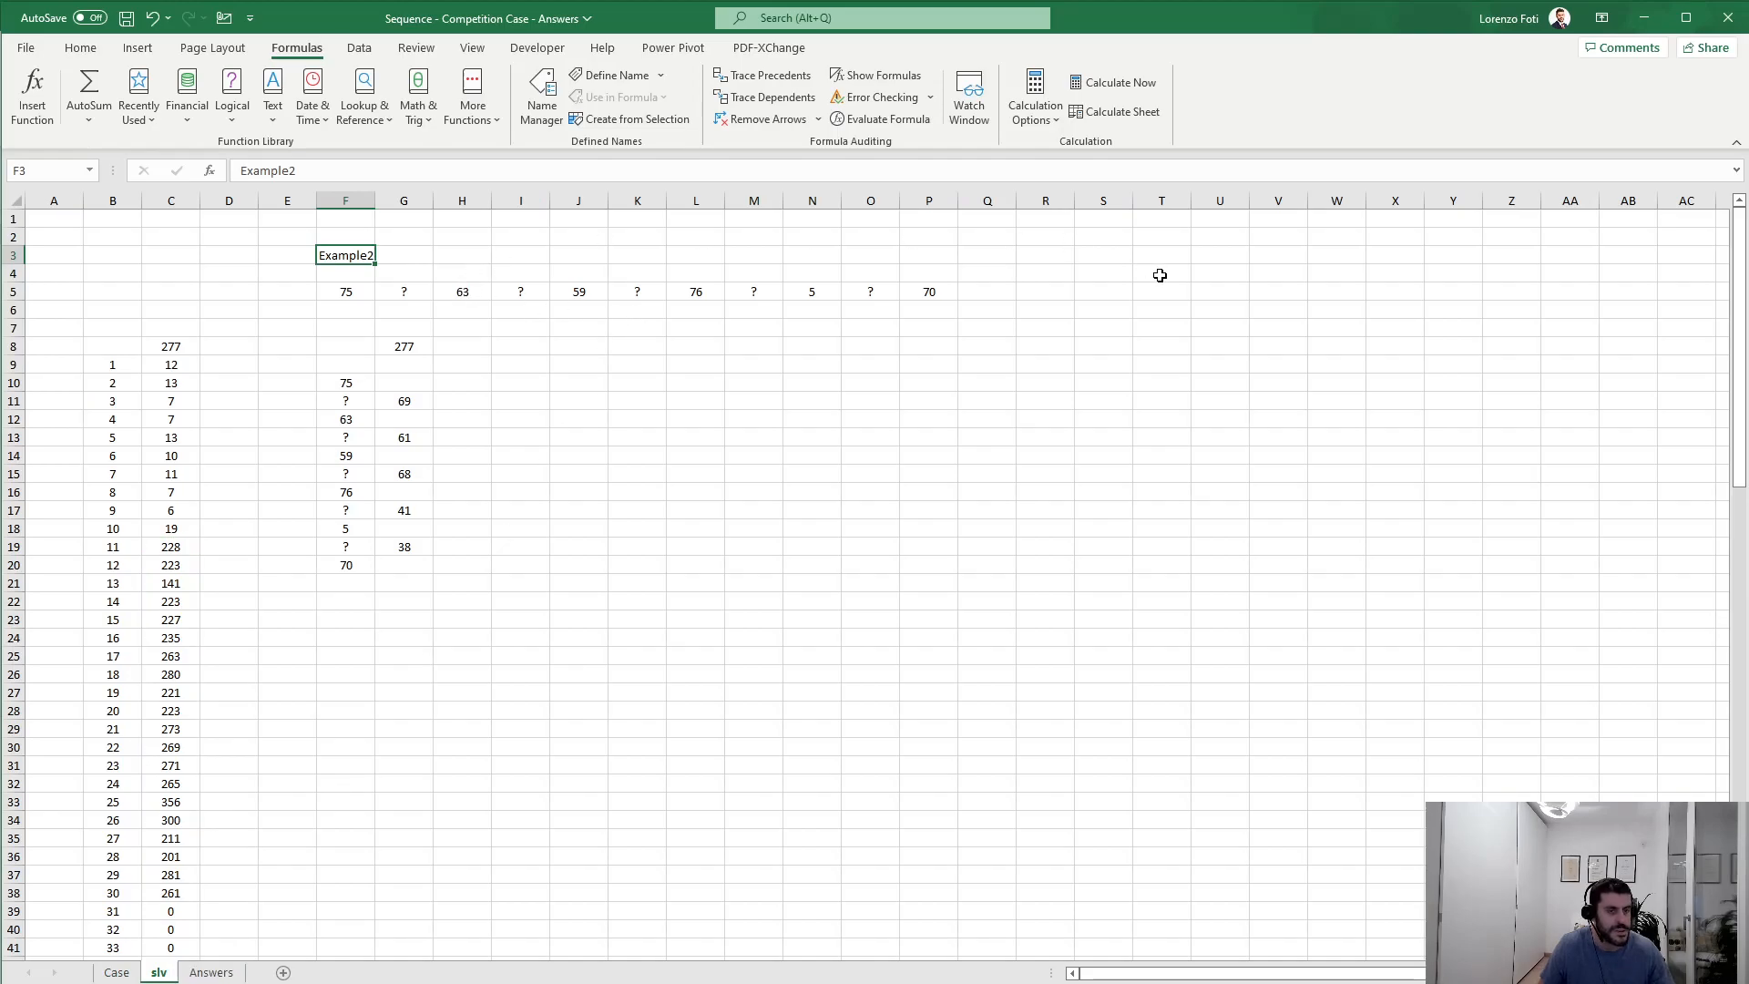
pyautogui.click(1164, 256)
pyautogui.write('Exam')
pyautogui.write('ple2')
pyautogui.hotkey('ctrl', 'Return')
pyautogui.write('Example3')
pyautogui.press('Down')
pyautogui.press('Down')
pyautogui.press('Down')
pyautogui.press('Up')
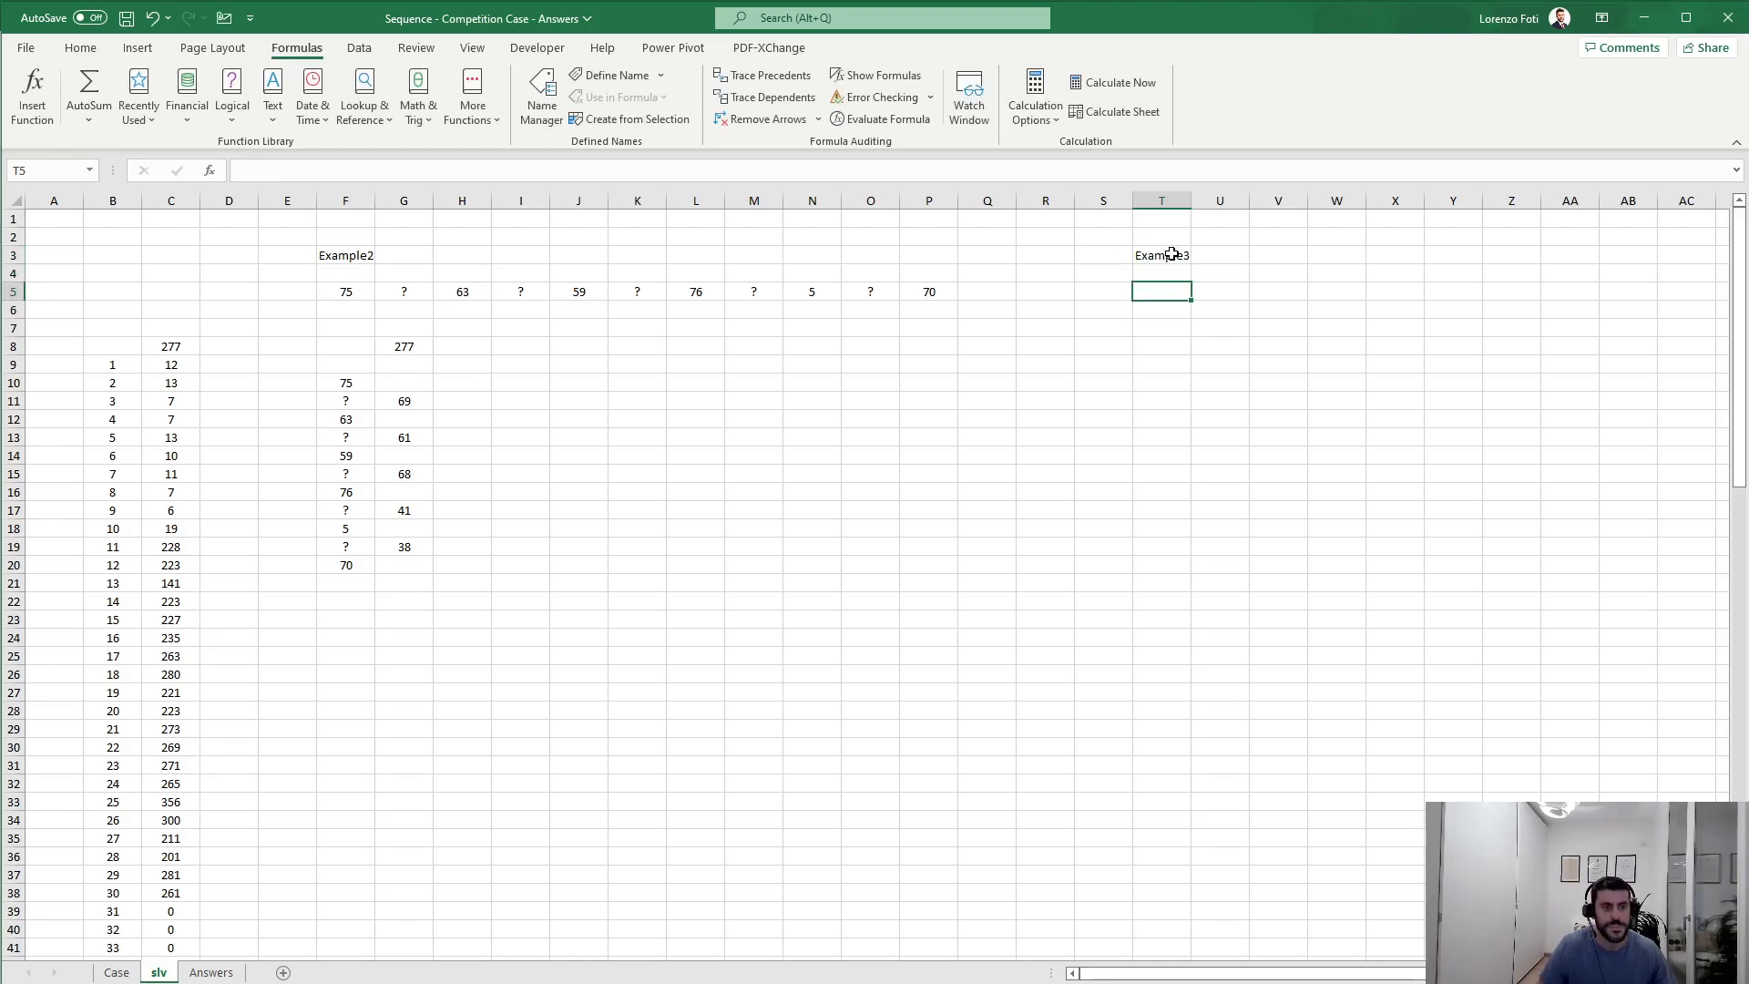
# Step: Reuse the XLOOKUP formula from F5 in T5, changing its lookup value to T3
pyautogui.click(354, 288)
pyautogui.hotkey('ctrl', 'shift', 'Right')
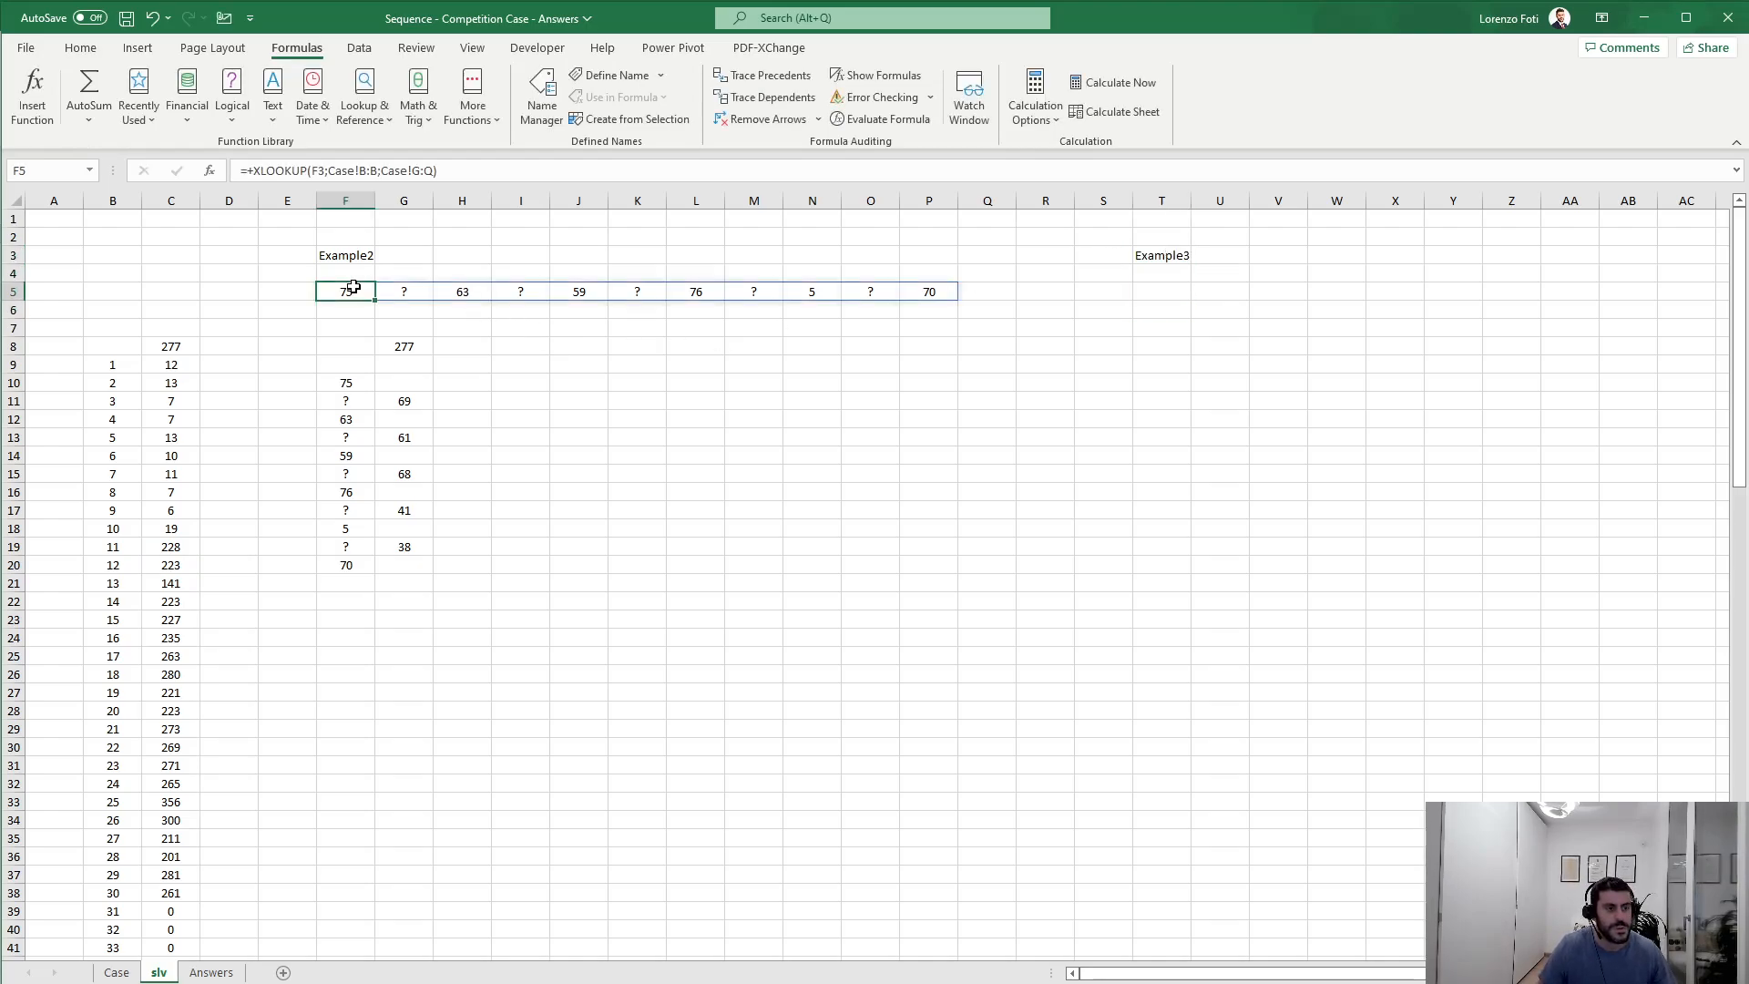
pyautogui.click(401, 183)
pyautogui.press('Escape')
pyautogui.click(1173, 292)
pyautogui.click(913, 168)
pyautogui.hotkey('ctrl', 'v')
pyautogui.moveTo(343, 265); pyautogui.dragTo(1142, 257)
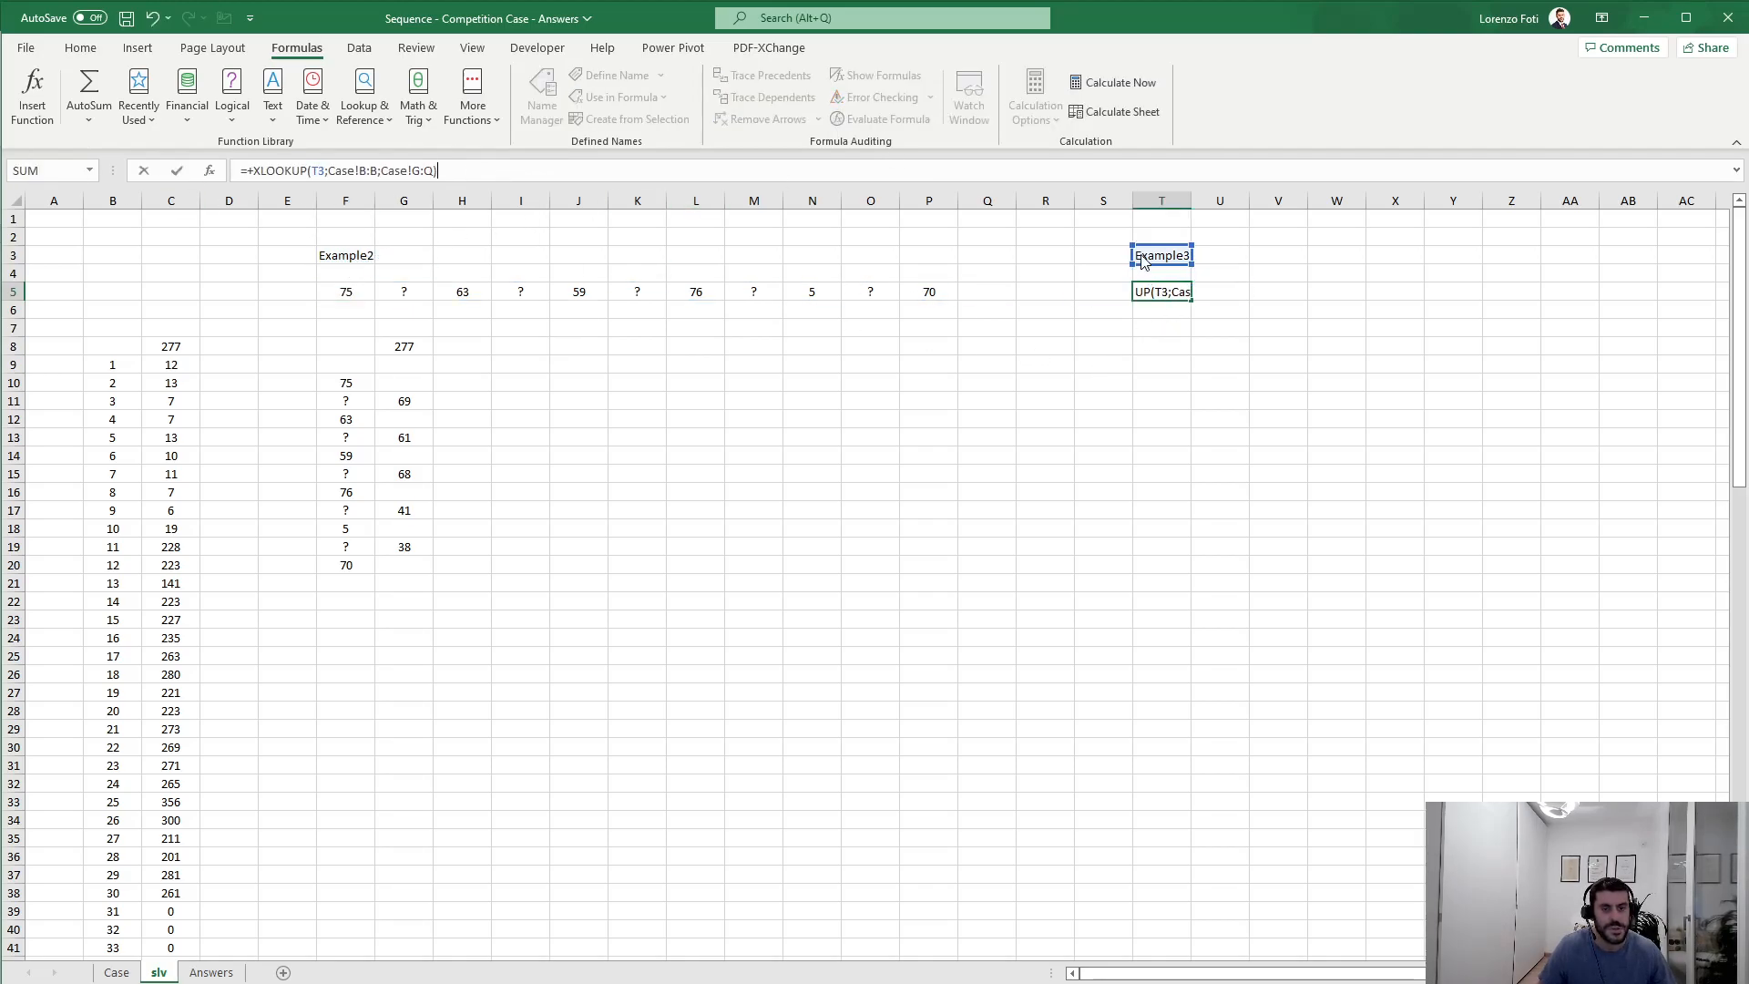
pyautogui.press('Return')
pyautogui.press('Return')
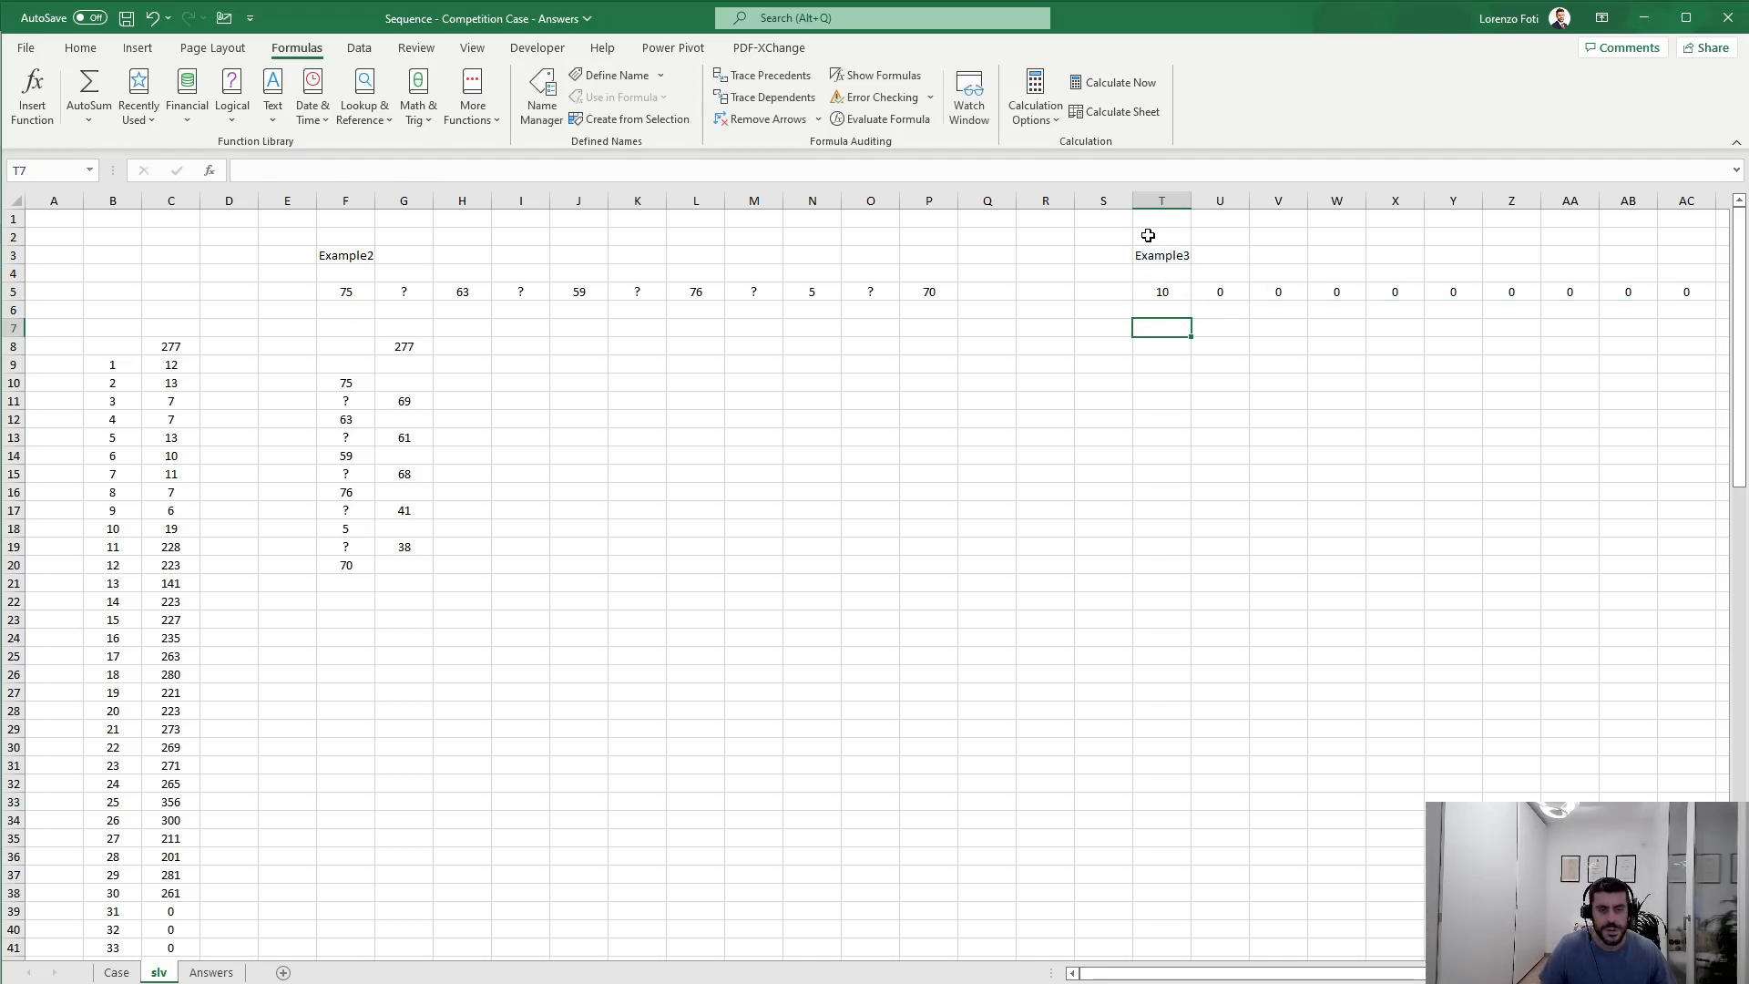
# Step: Reference T5 in T8 as the sequence's first number, and number the positions from S8 down with SEQUENCE(100)
pyautogui.press('Down')
pyautogui.write('=T5')
pyautogui.press('Return')
pyautogui.press('Up')
pyautogui.press('Left')
pyautogui.write('+SEQUENCE(100)')
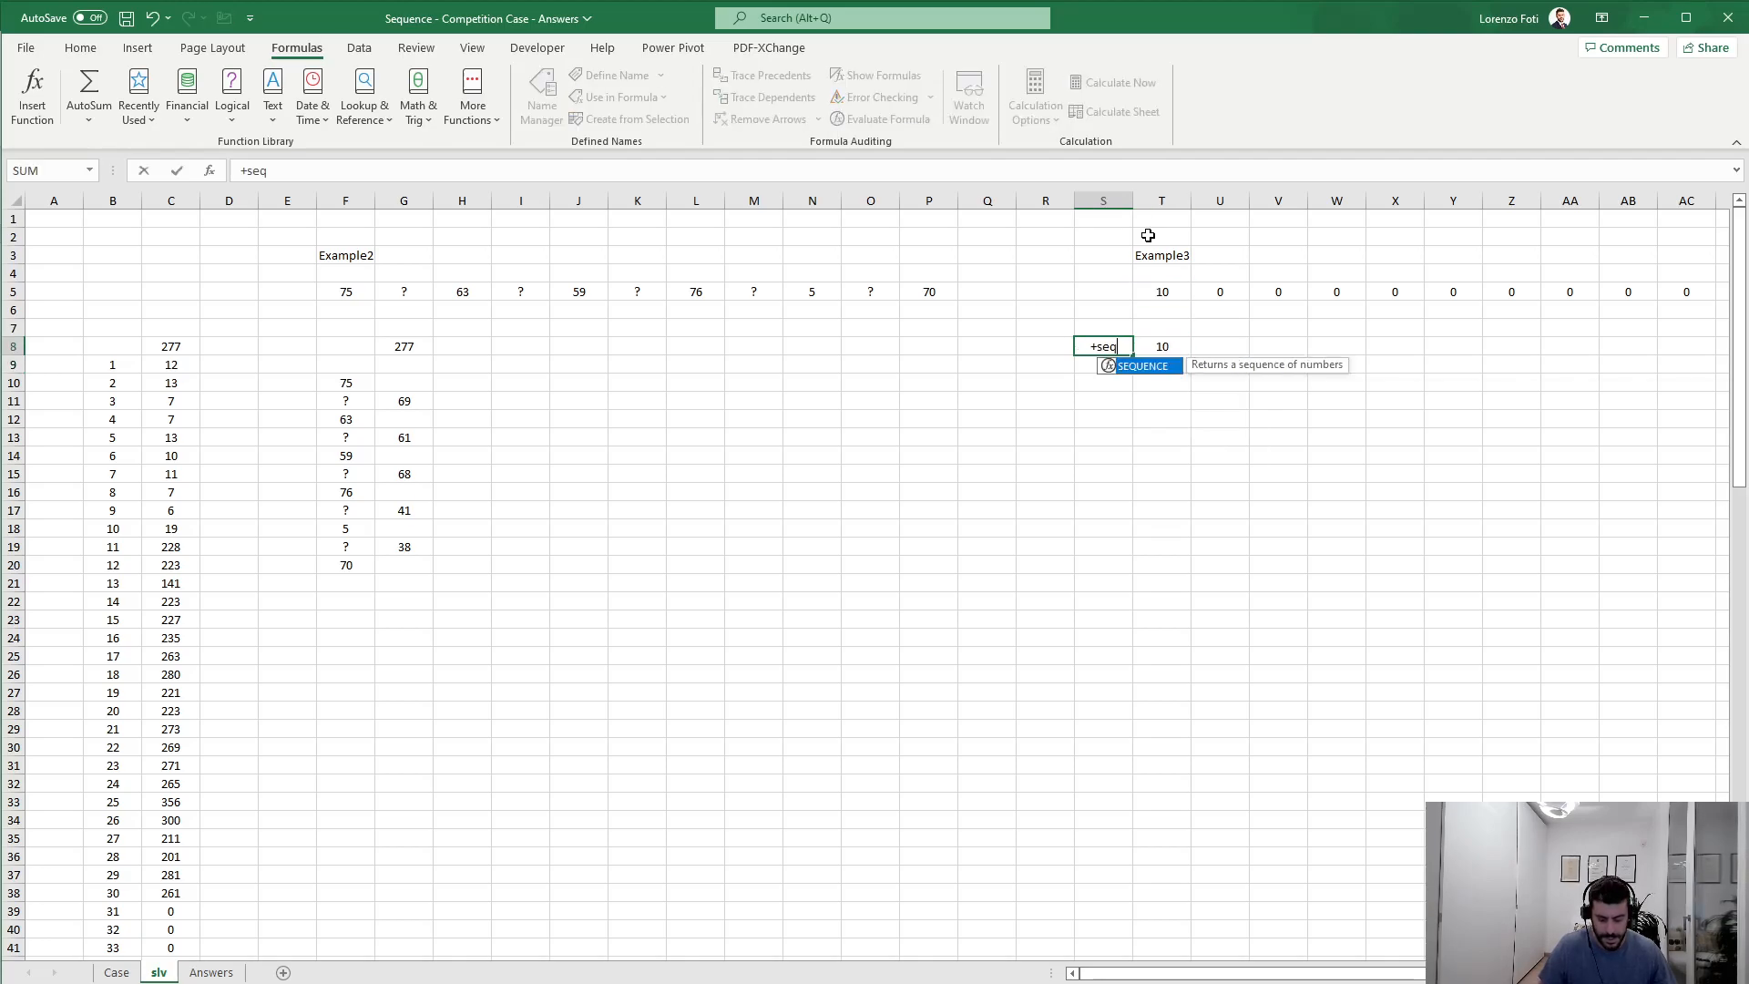
pyautogui.press('Return')
pyautogui.press('Up')
pyautogui.press('Right')
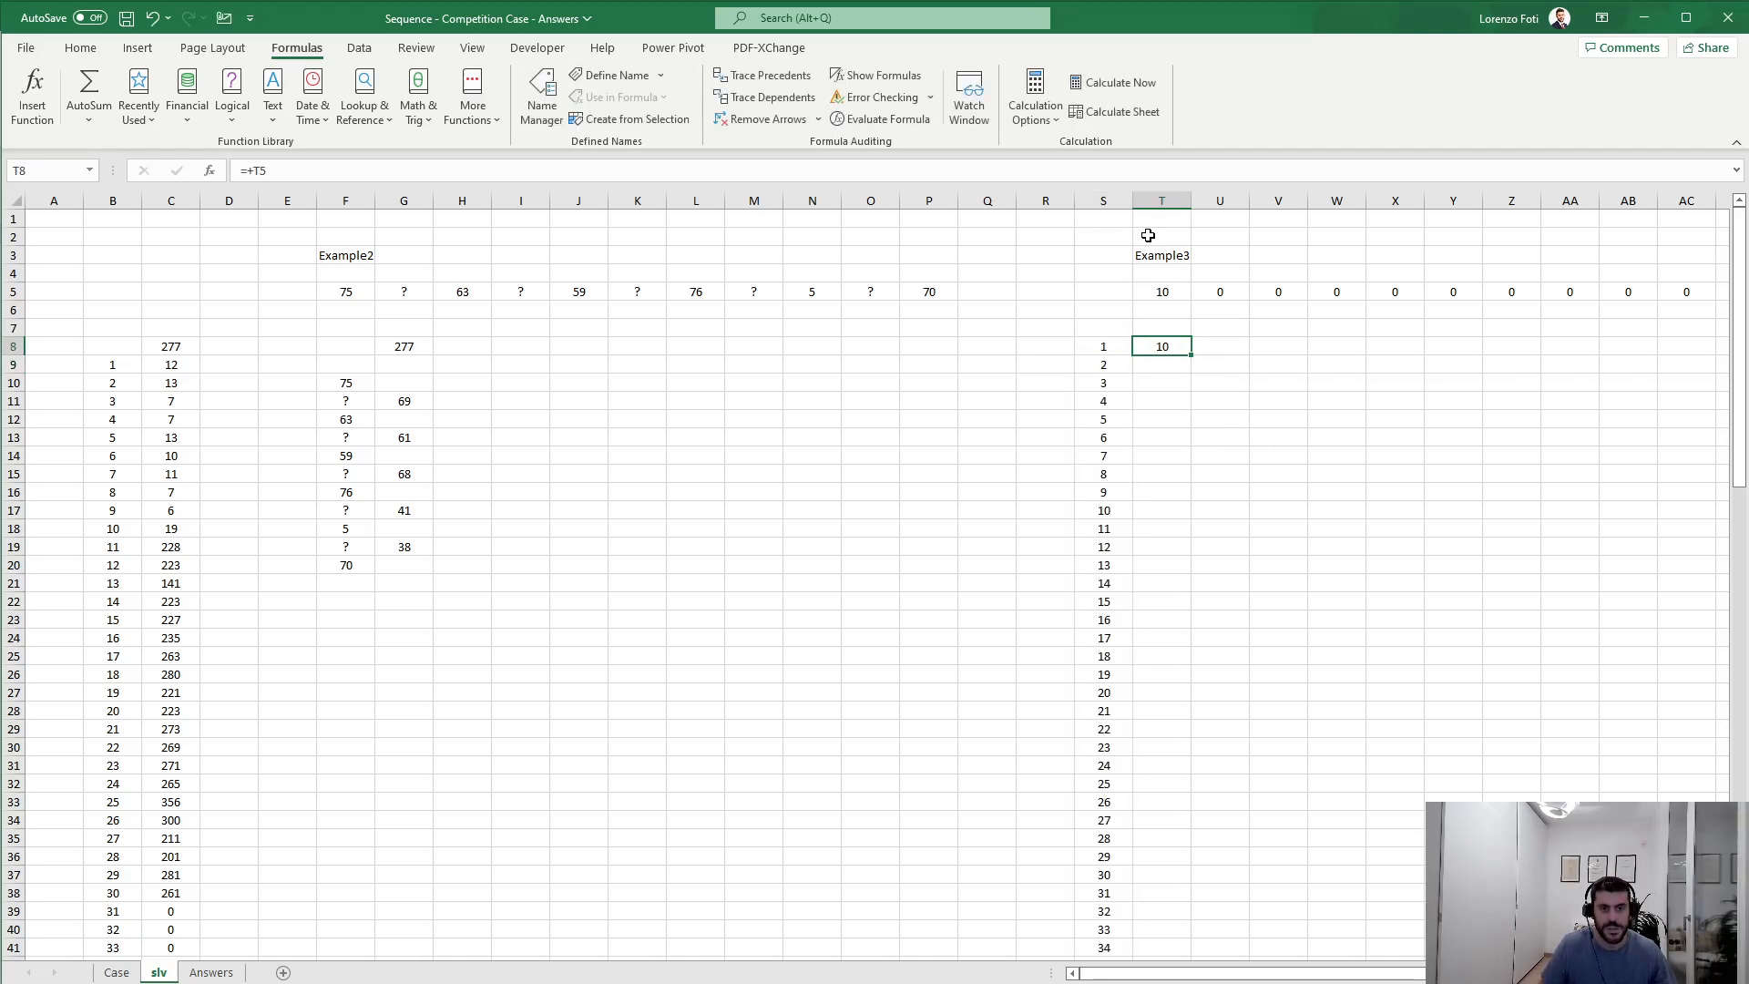
# Step: In T9, write an IF formula that returns T8*3+1 when T8 is odd and T8/2 otherwise
pyautogui.press('Down')
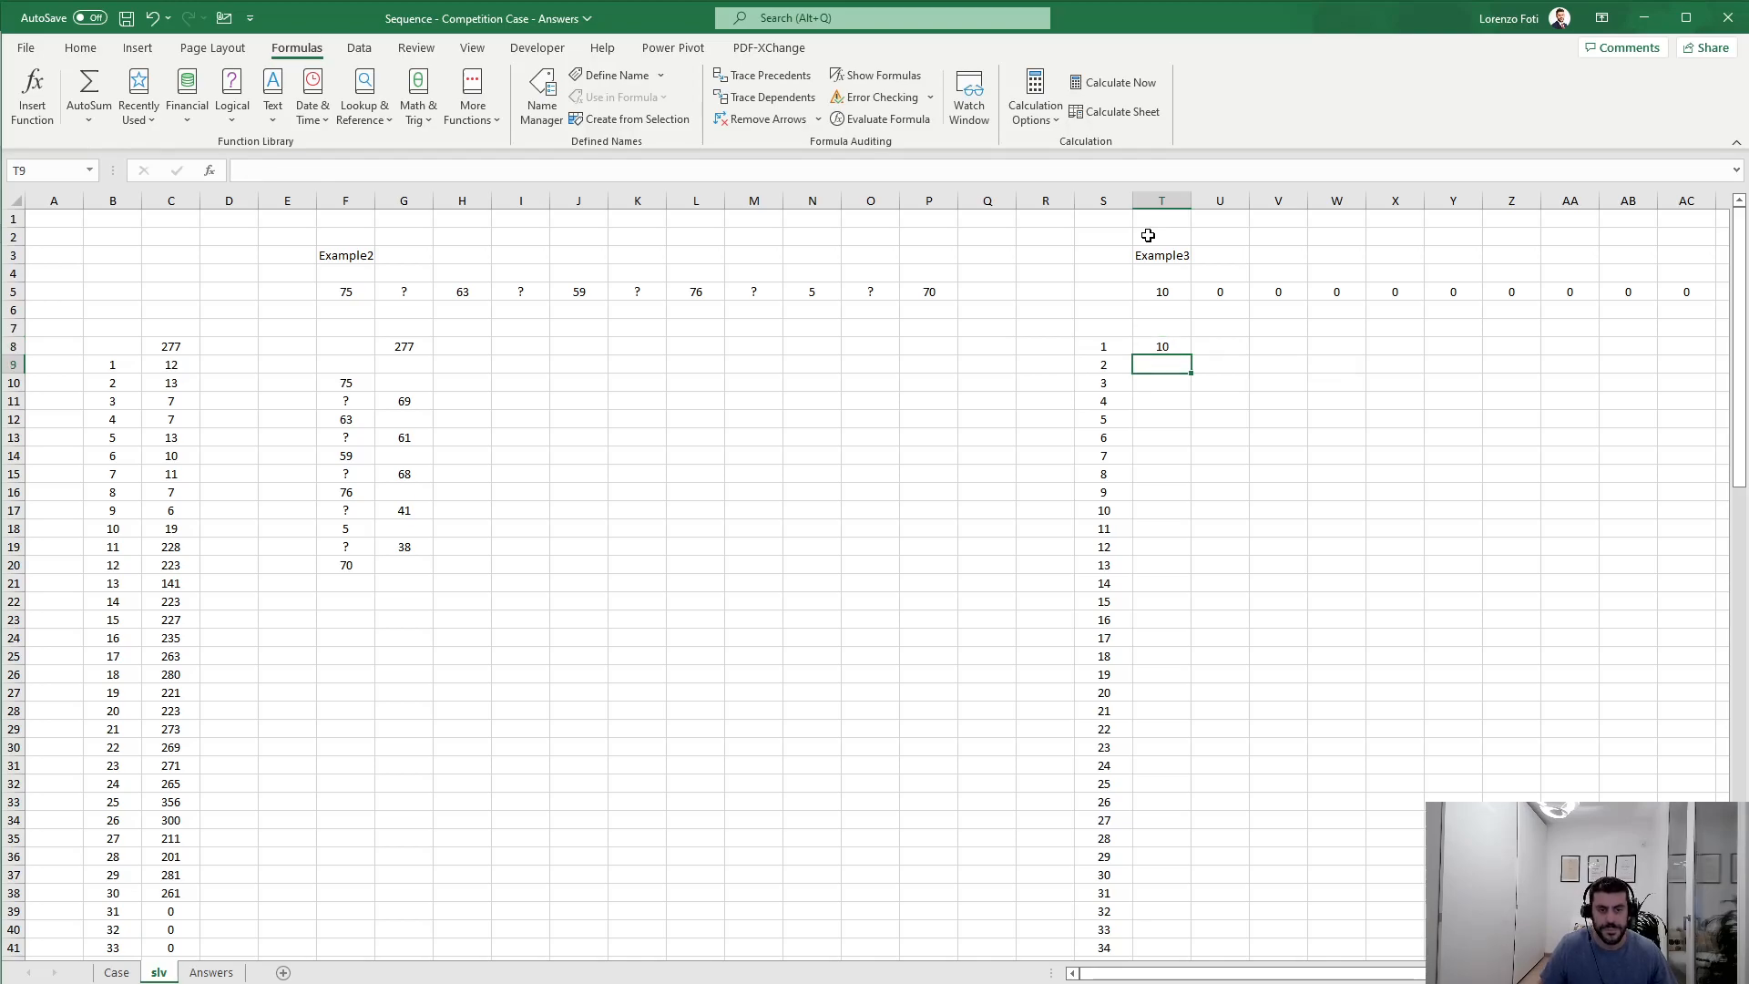
pyautogui.hotkey('ctrl', 'pageup')
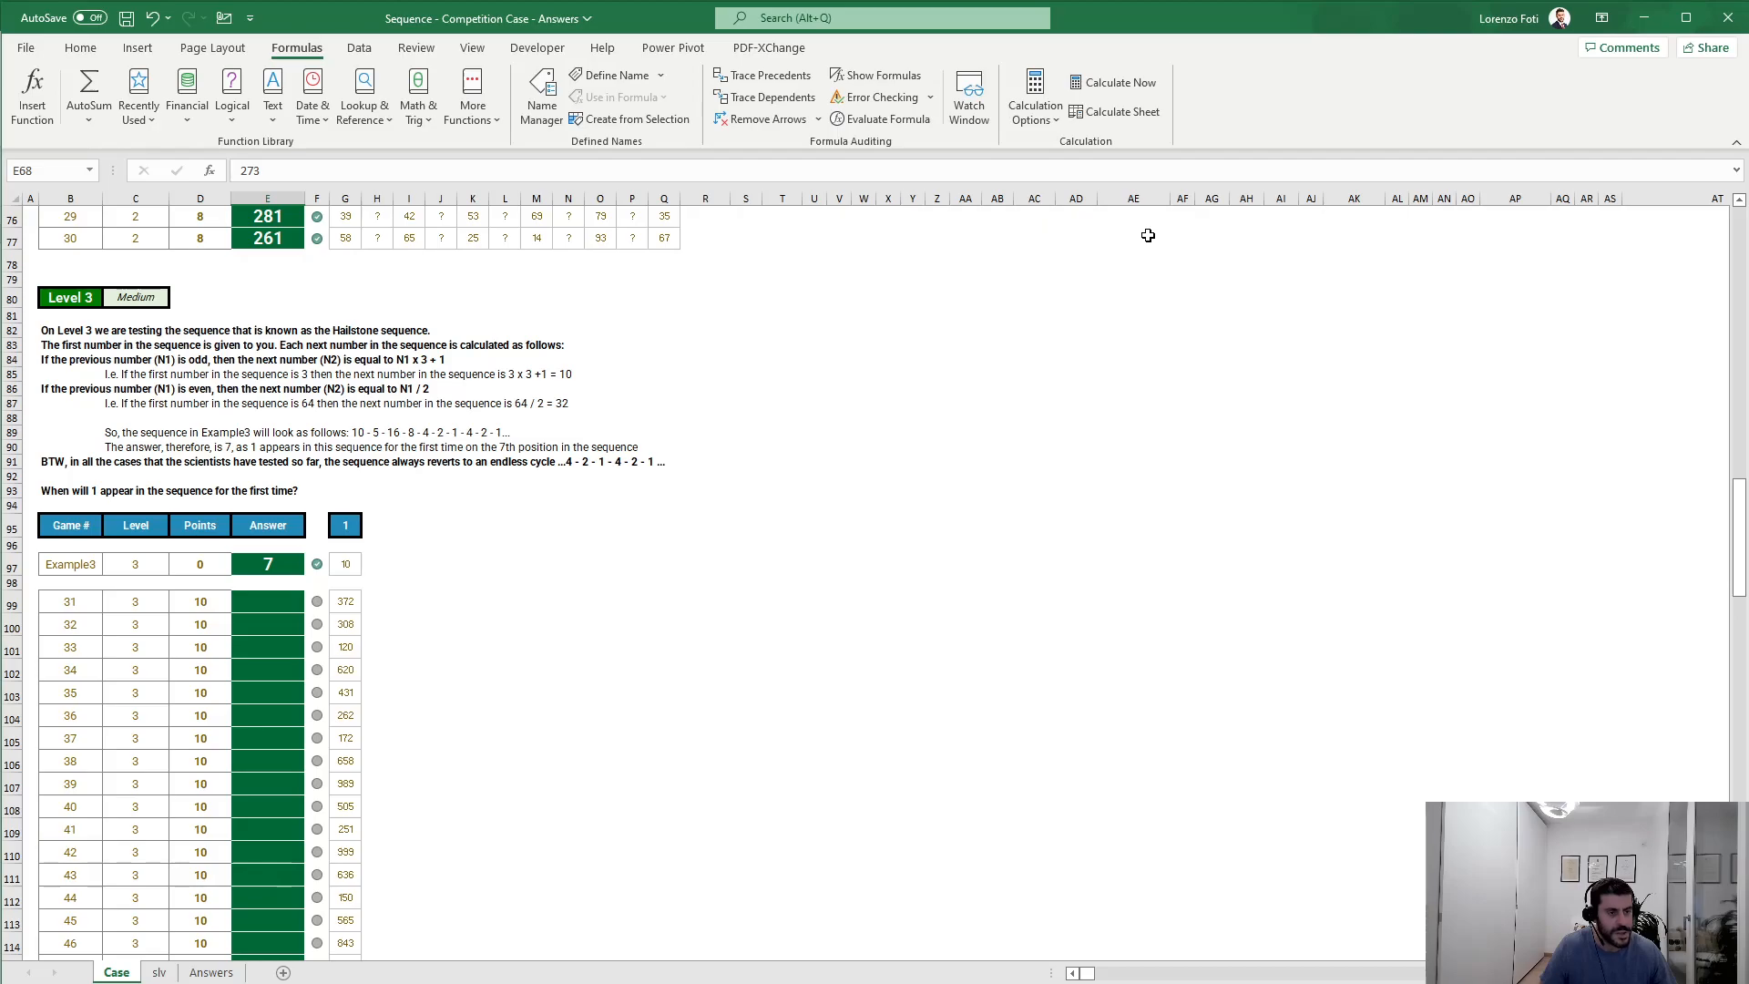
pyautogui.hotkey('ctrl', 'pagedown')
pyautogui.write('+')
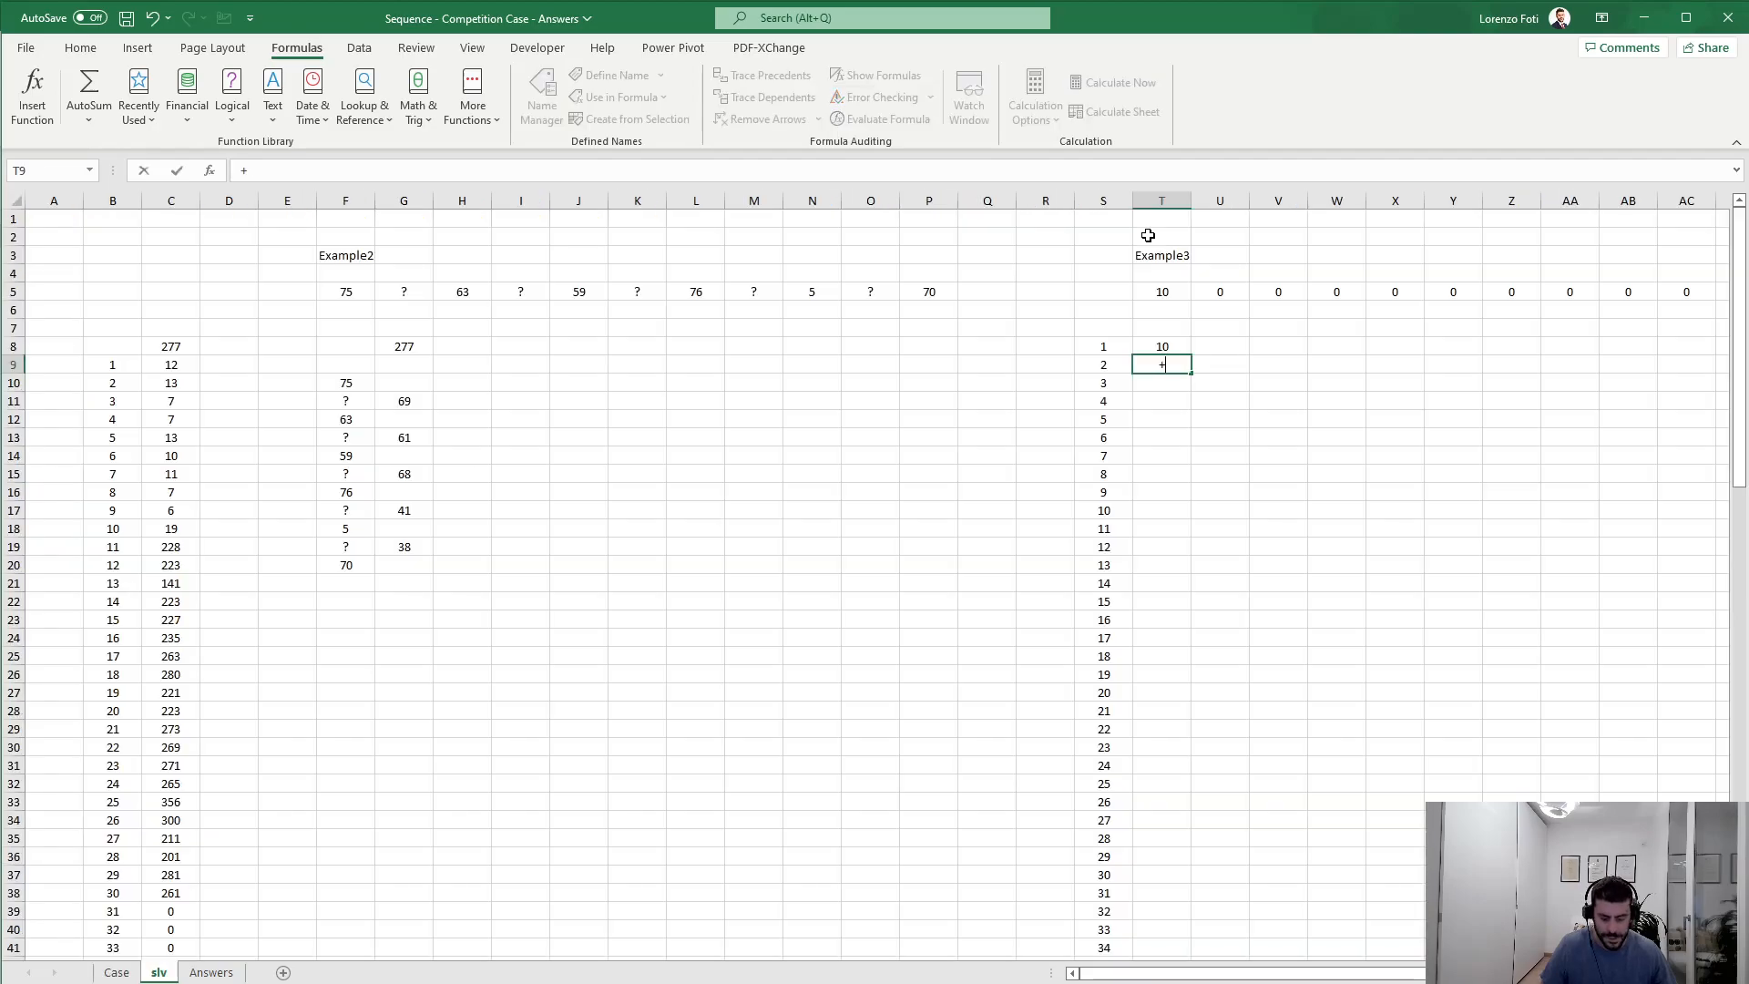
pyautogui.write('if(isod(')
pyautogui.press('Up')
pyautogui.write(');')
pyautogui.press('Up')
pyautogui.write('*3+1')
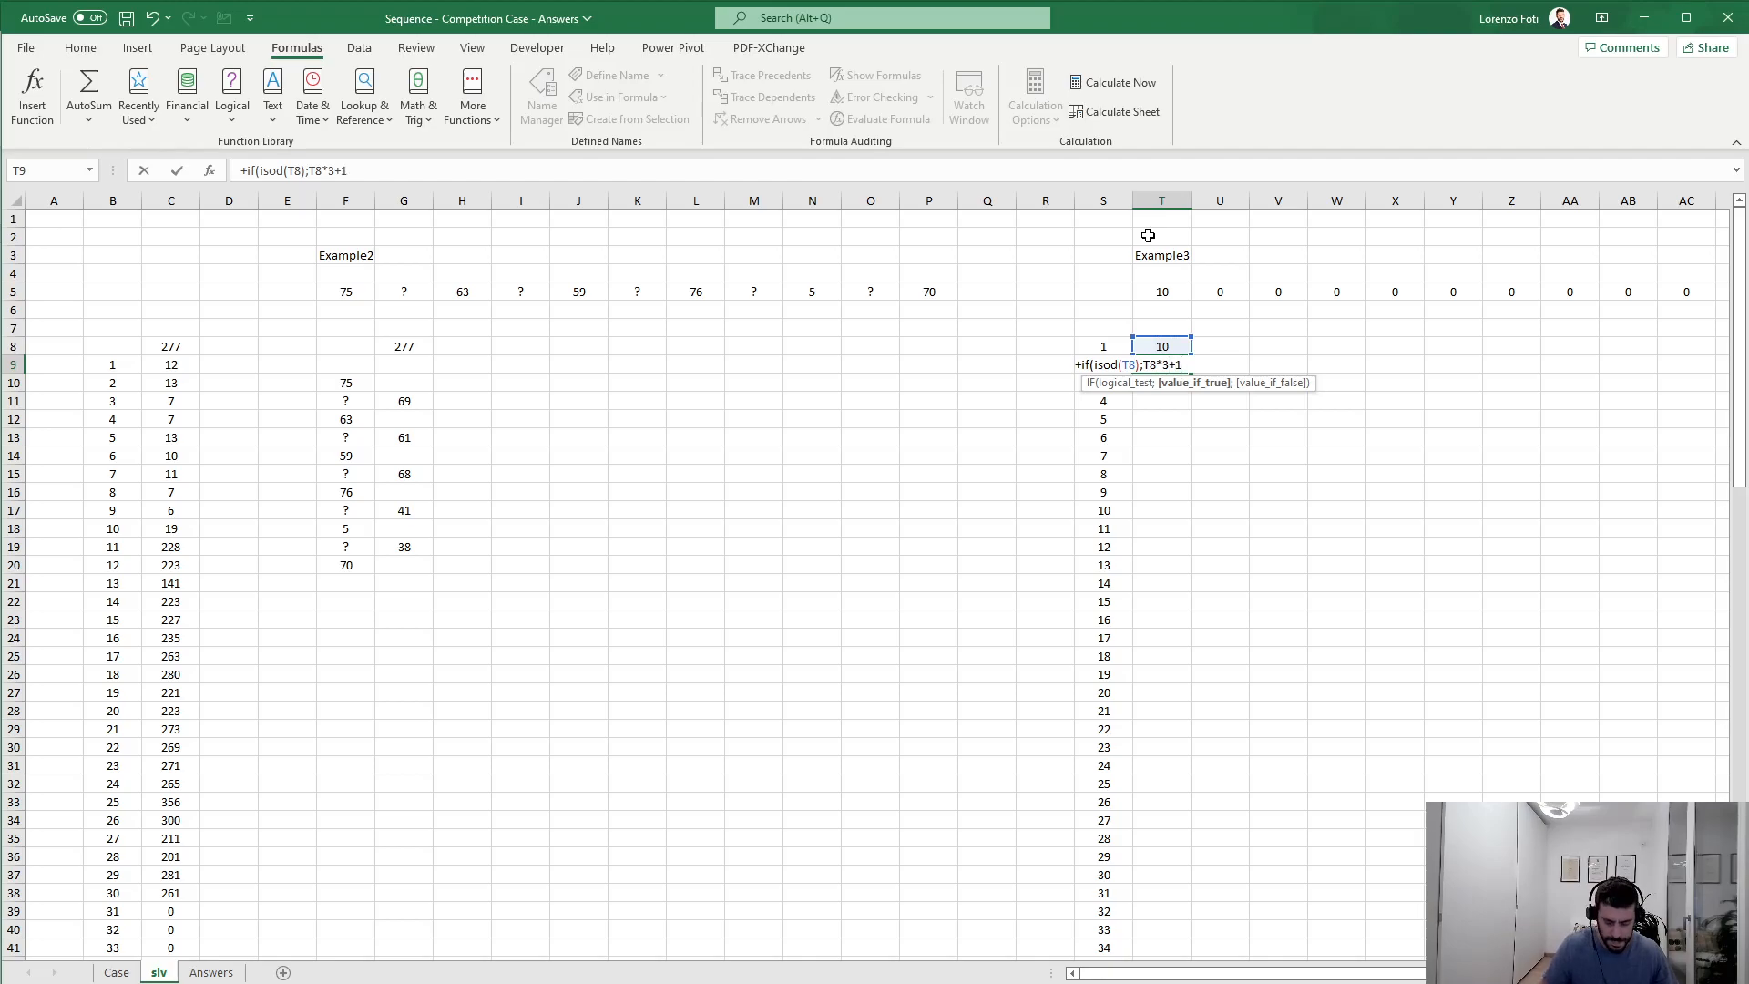
pyautogui.write('M')
pyautogui.press('BackSpace')
pyautogui.write(';')
pyautogui.press('Up')
pyautogui.write('/2)')
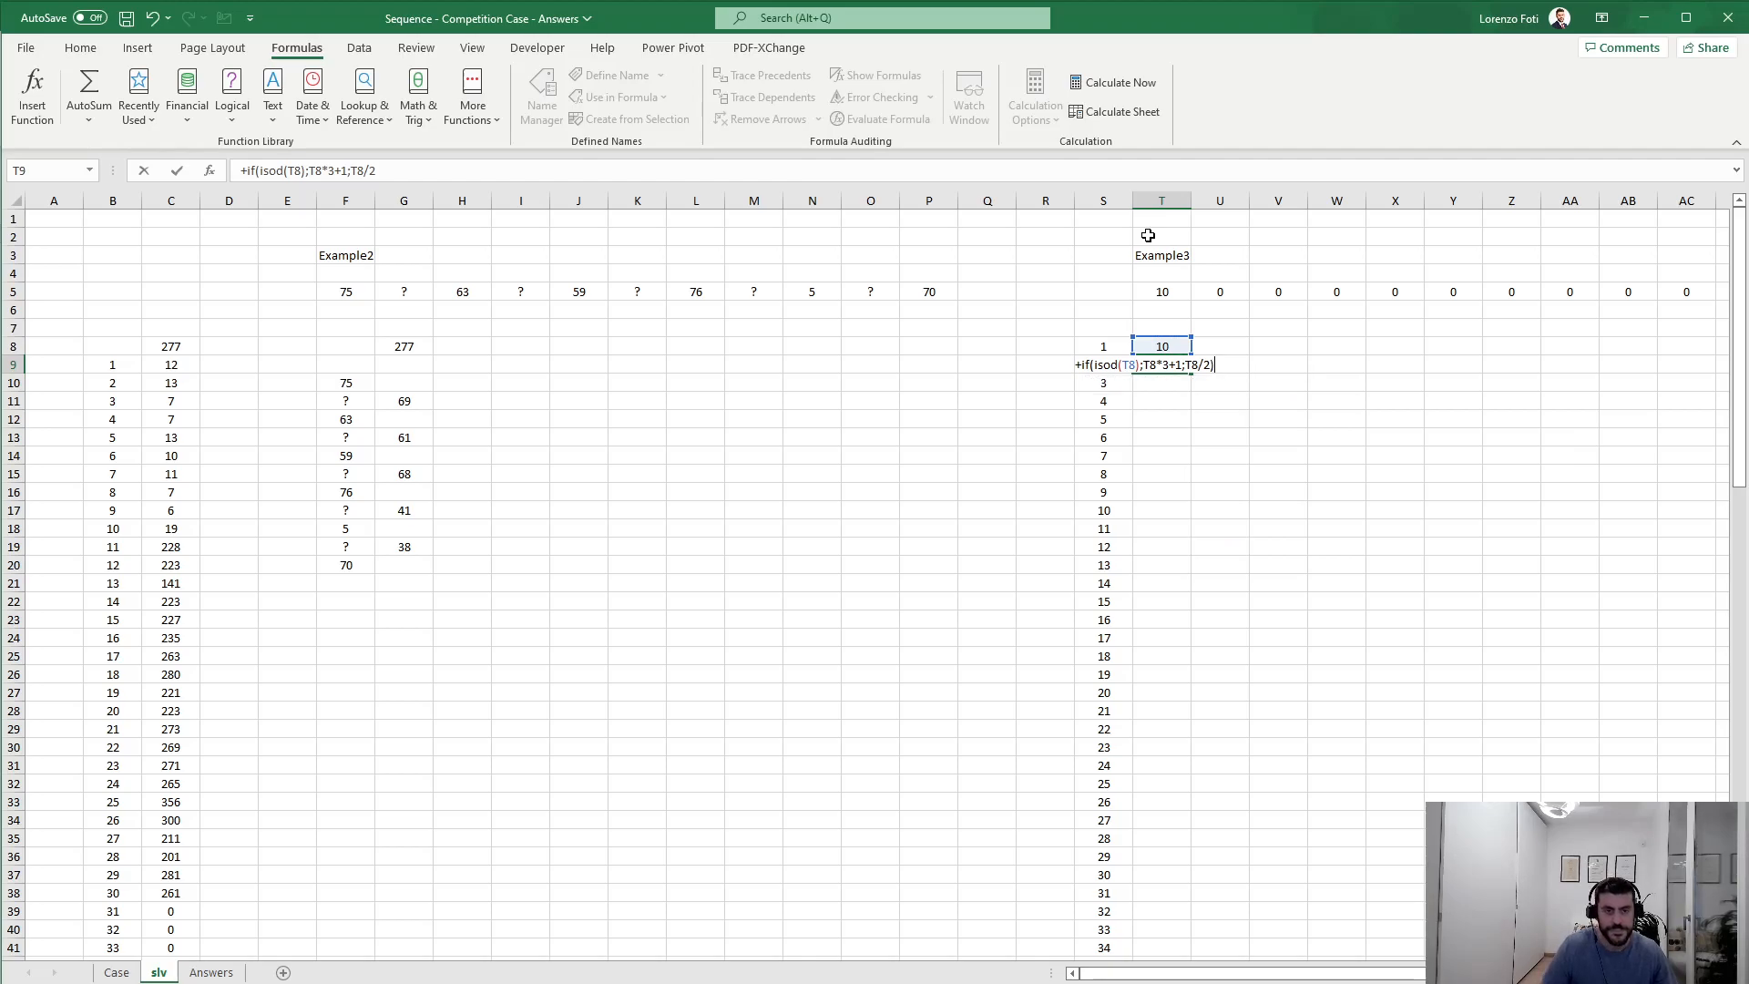
pyautogui.hotkey('ctrl', 'Return')
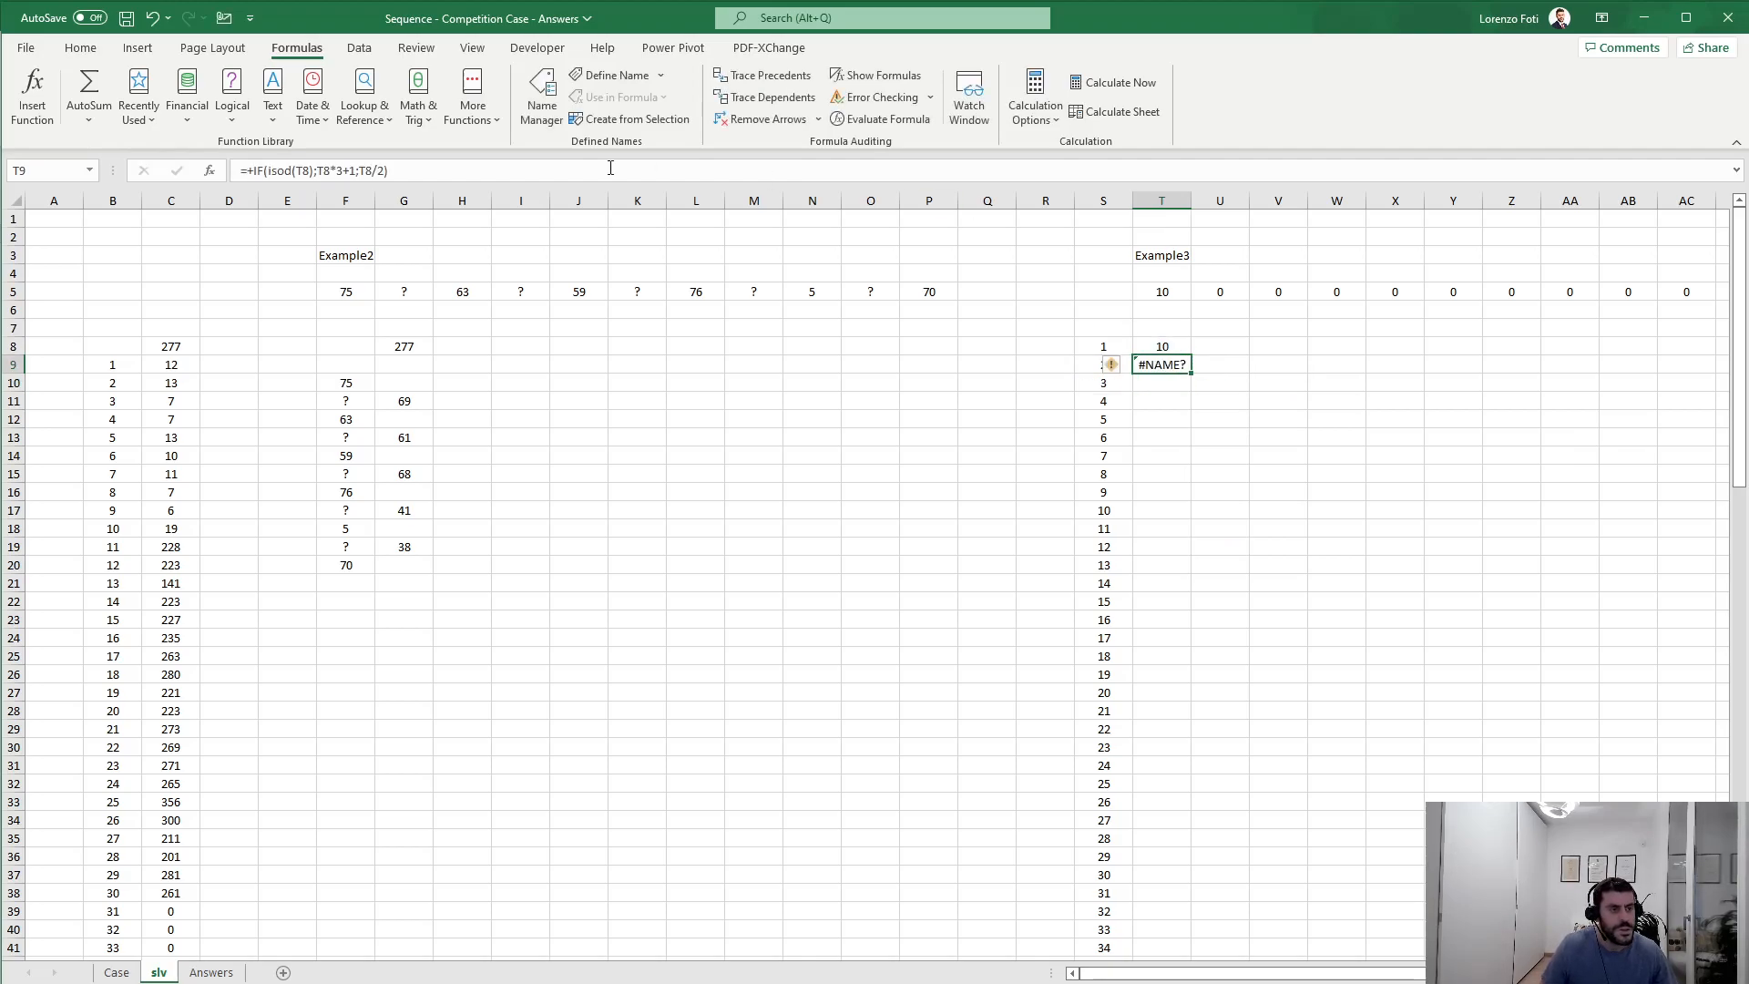
# Step: Correct the misspelled odd-number function in the T9 formula to ISODD
pyautogui.click(291, 172)
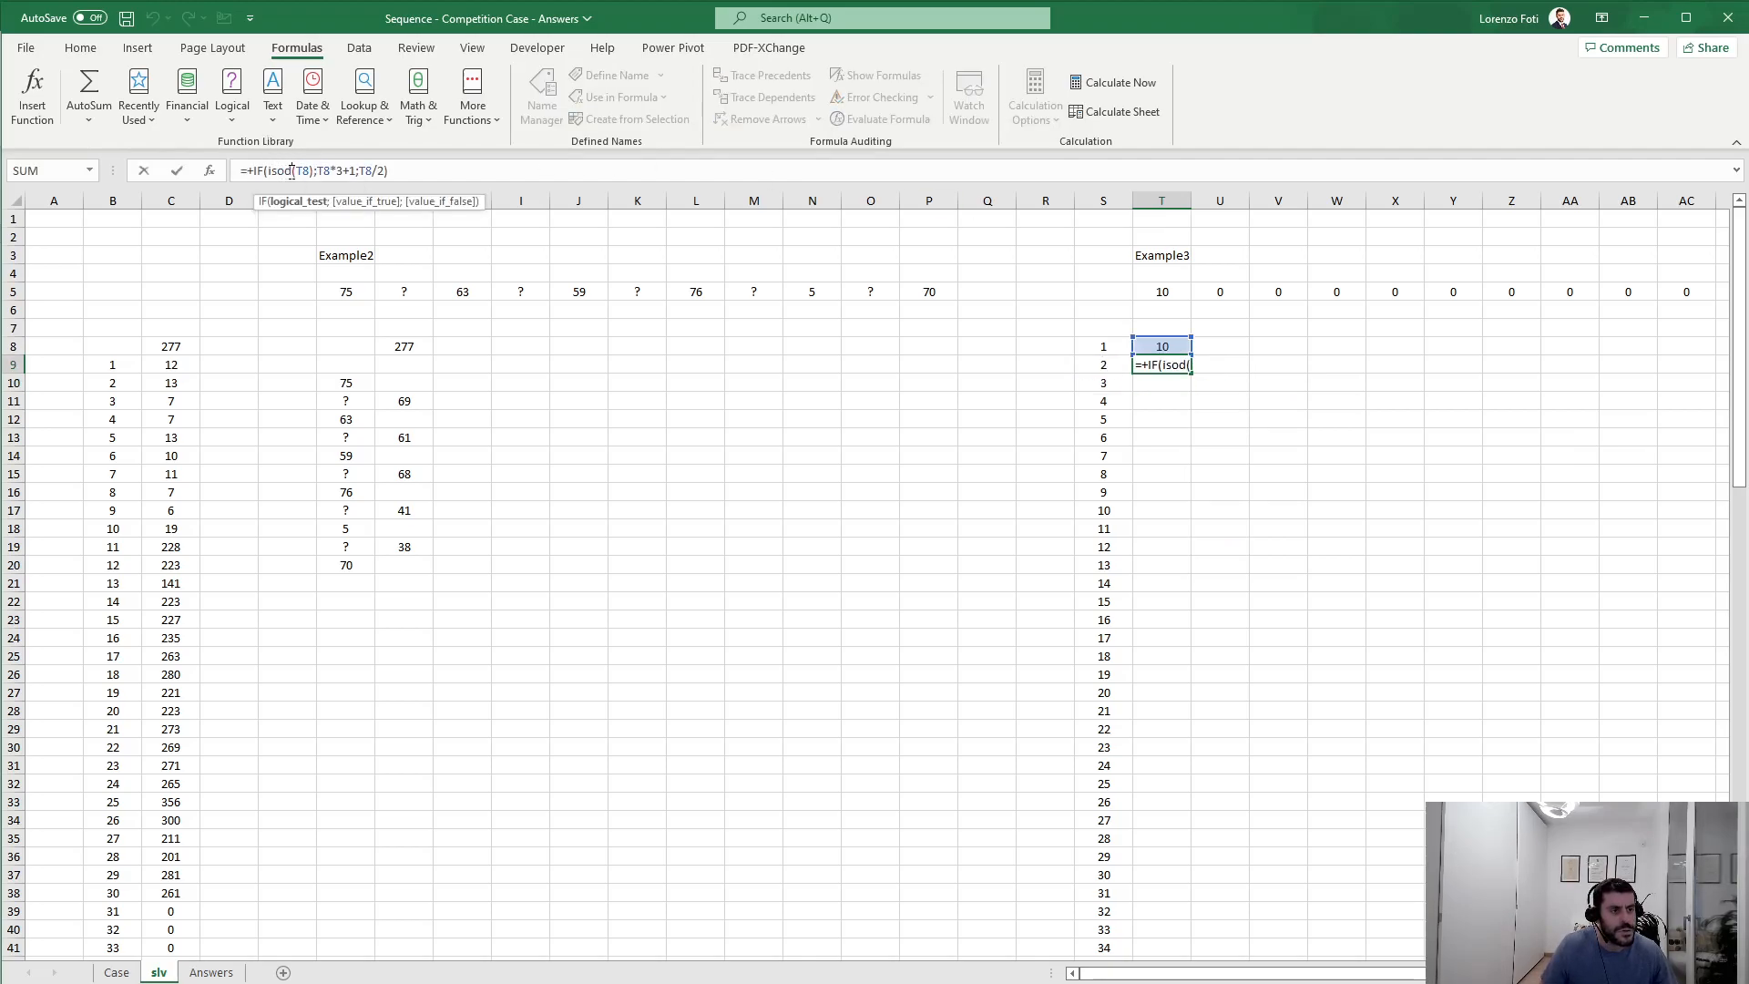
pyautogui.write('d')
pyautogui.press('Return')
# Step: Copy the Hailstone formula from T9 down alongside all 100 position numbers
pyautogui.press('Up')
pyautogui.press('Down')
pyautogui.hotkey('ctrl', 'd')
pyautogui.press('Down')
pyautogui.hotkey('ctrl', 'd')
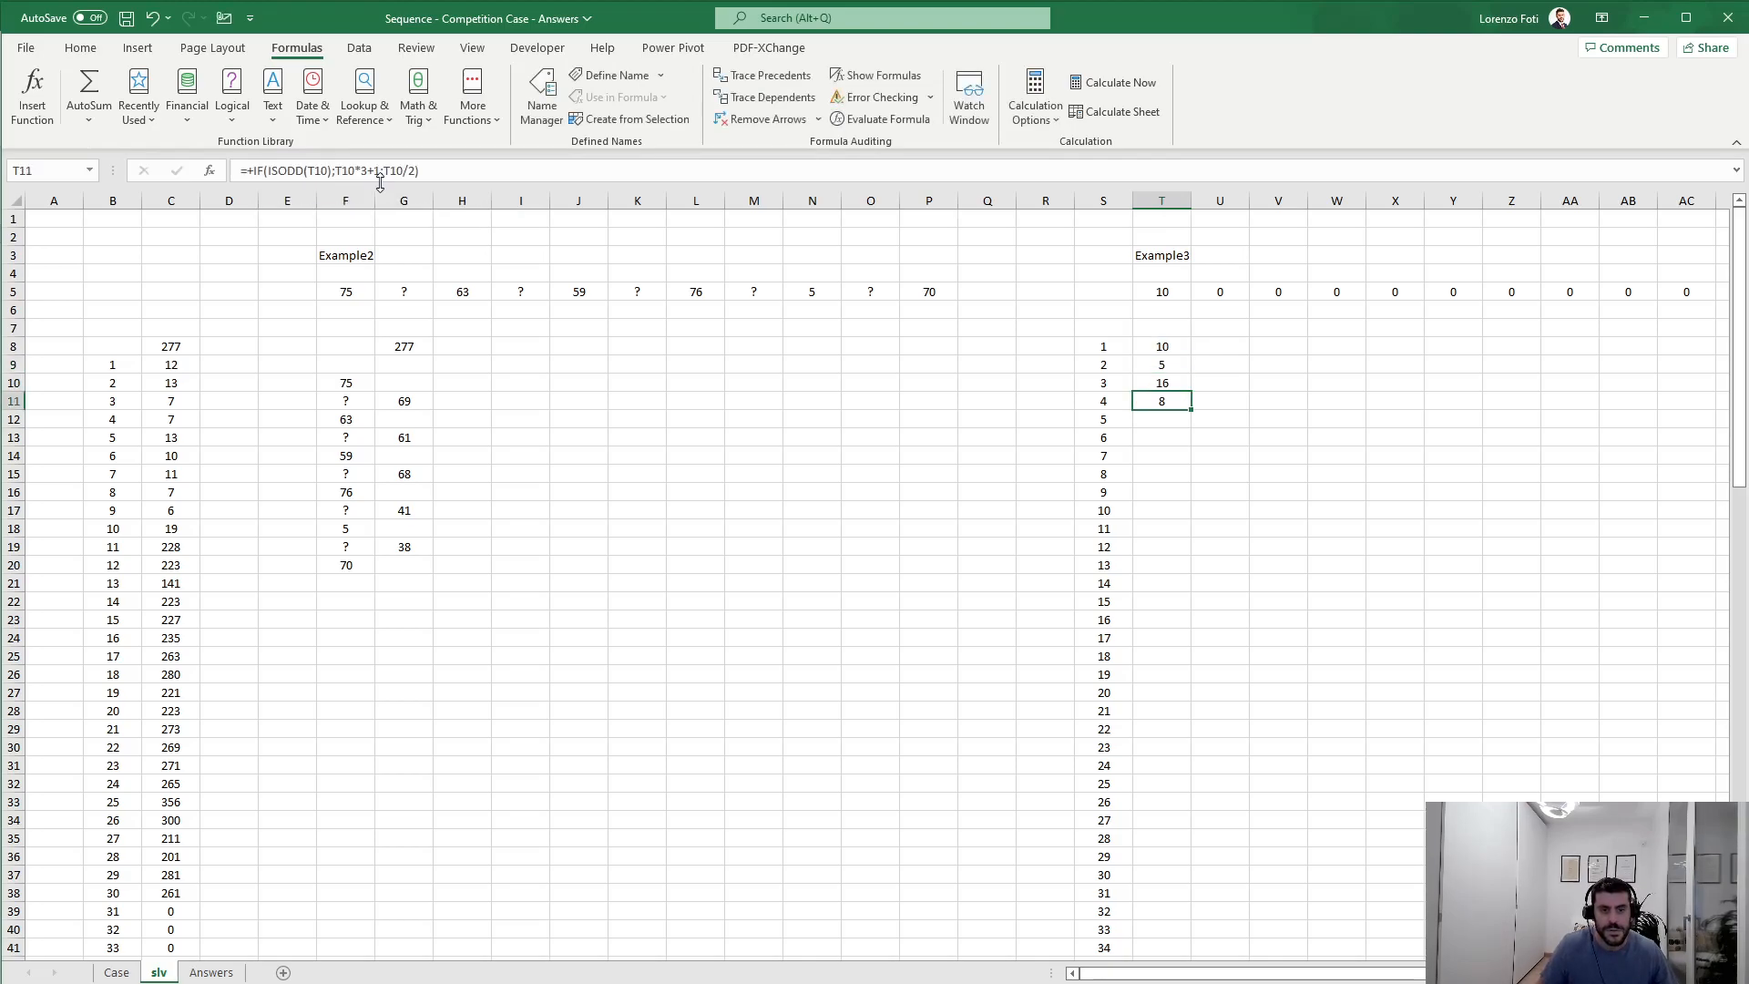
pyautogui.press('Left')
pyautogui.hotkey('ctrl', 'Down')
pyautogui.press('Right')
pyautogui.hotkey('ctrl', 'shift', 'Up')
pyautogui.hotkey('ctrl', 'd')
# Step: Insert two blank rows above row 8 so that the Hailstone sequence starts in row 10
pyautogui.hotkey('ctrl', 'Up')
pyautogui.hotkey('ctrl', 'Up')
pyautogui.hotkey('ctrl', 'Up')
pyautogui.hotkey('ctrl', 'Down')
pyautogui.press('Down')
pyautogui.press('Down')
pyautogui.press('Down')
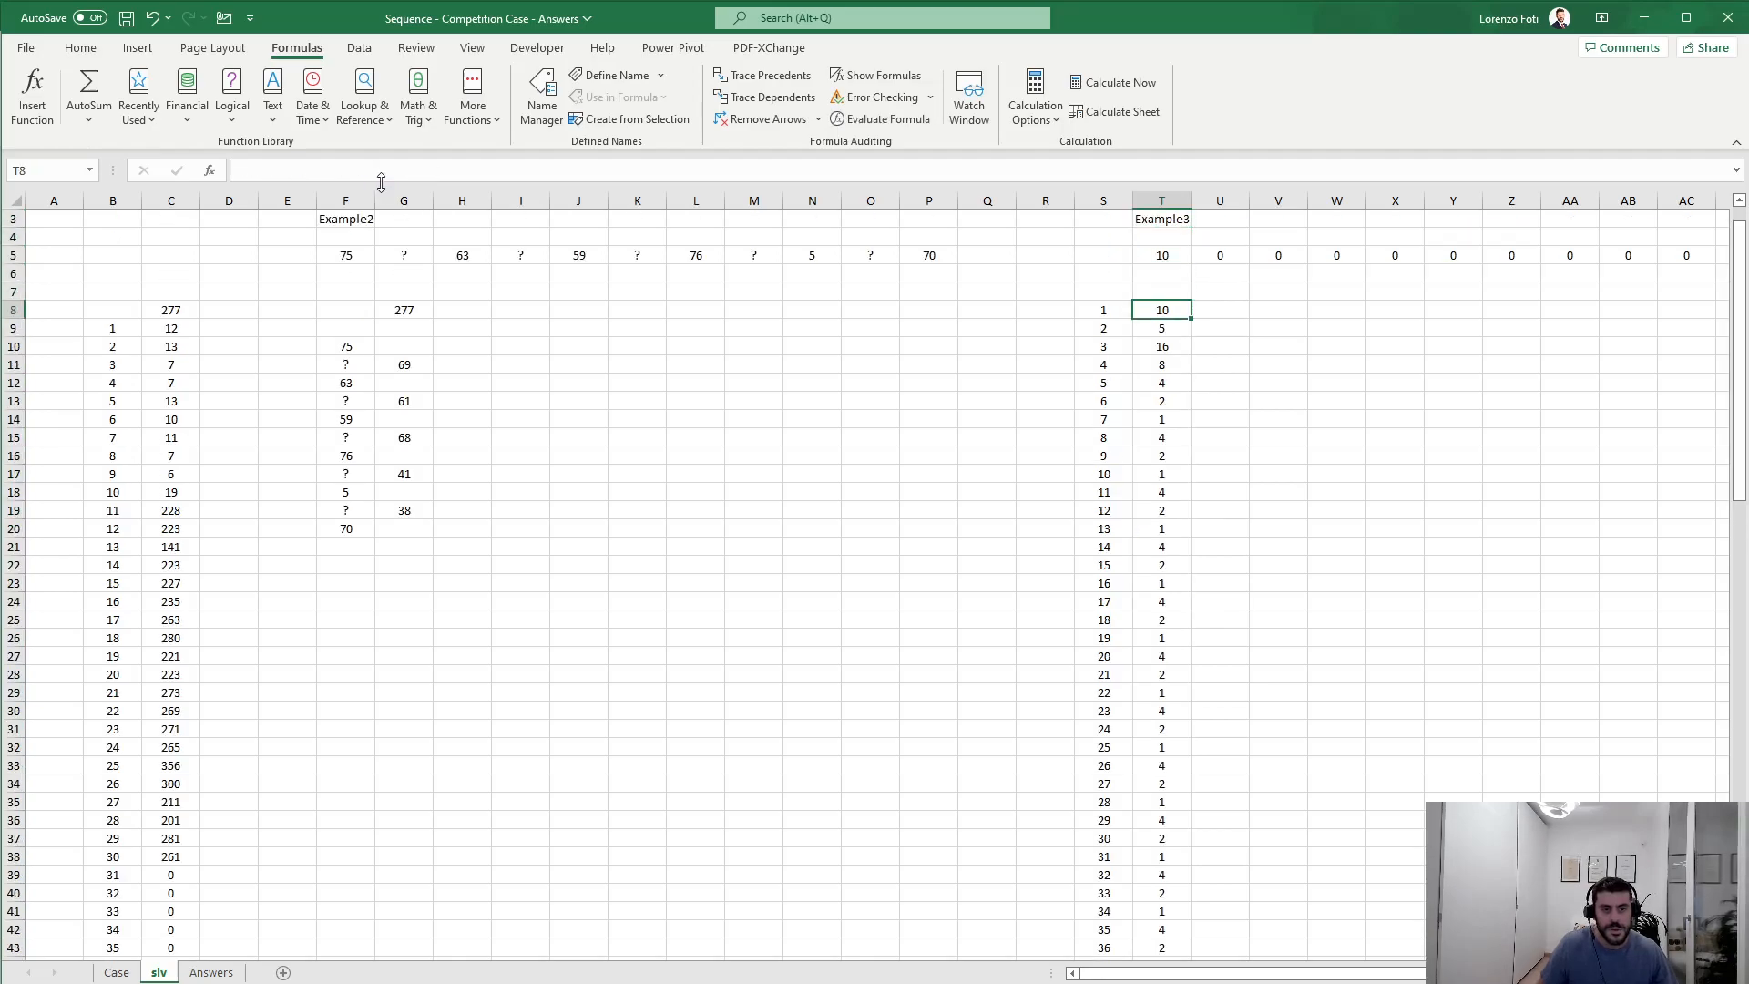
pyautogui.hotkey('shift', 'space')
pyautogui.hotkey('ctrl', '+')
pyautogui.hotkey('ctrl', '+')
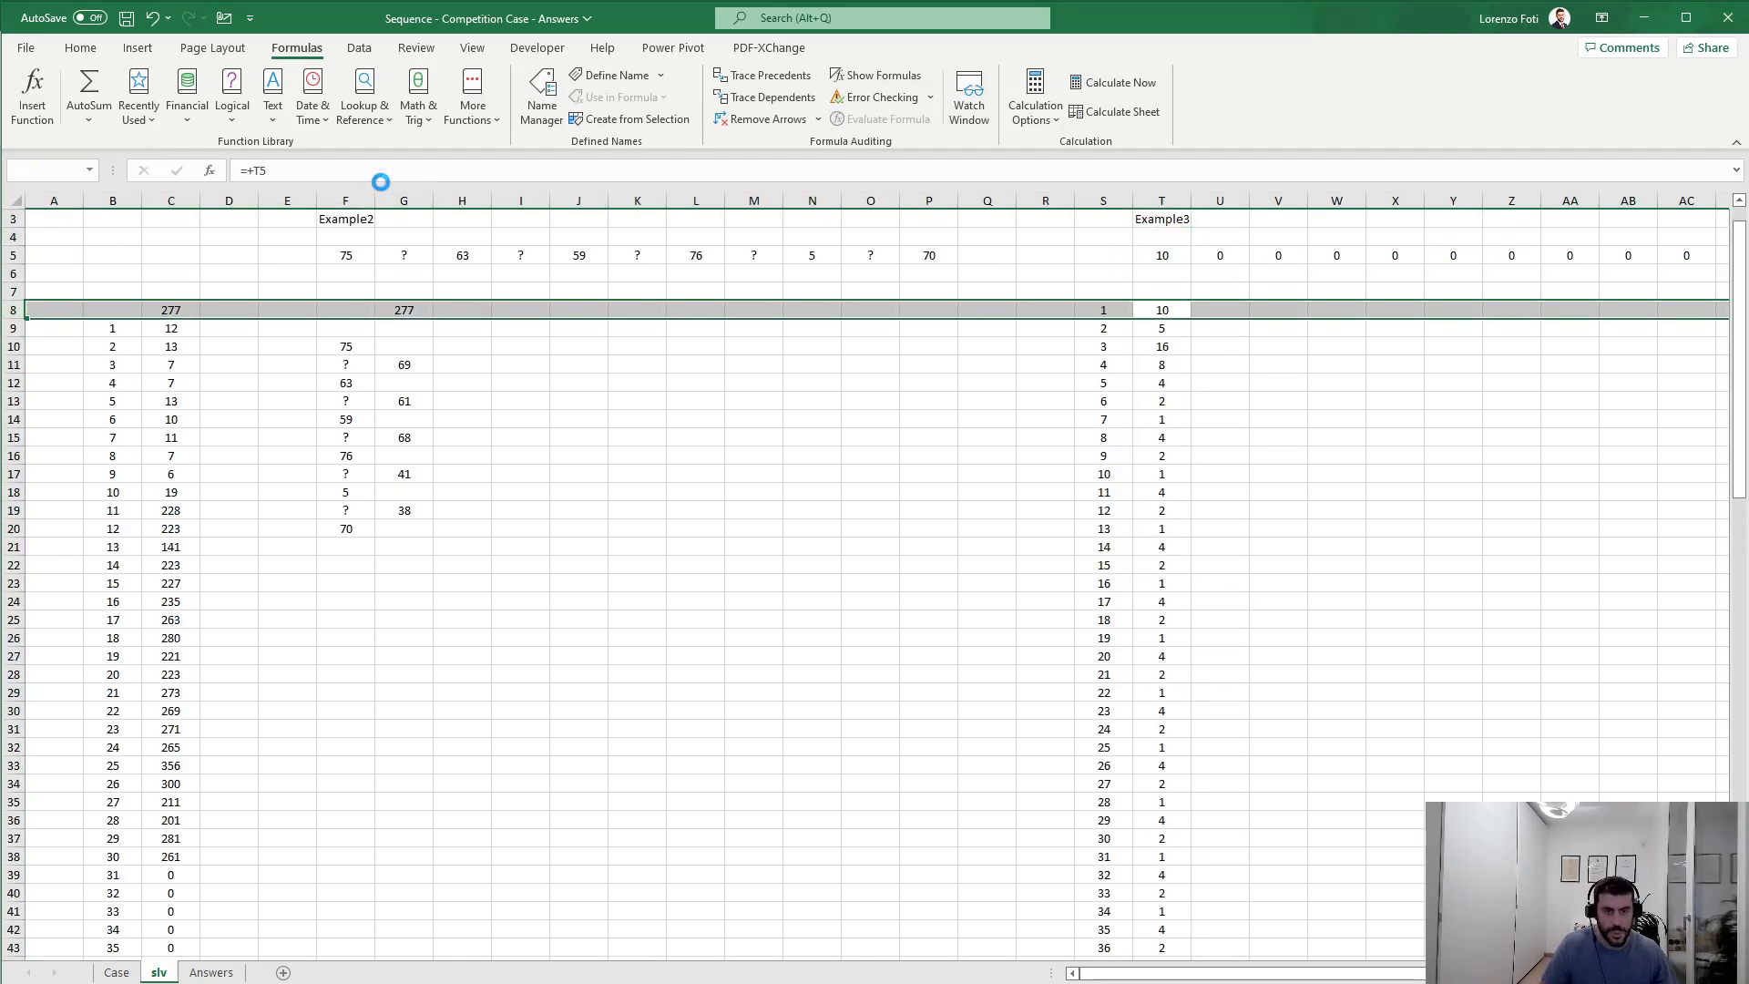
pyautogui.press('Down')
pyautogui.press('Up')
pyautogui.press('Up')
pyautogui.press('Down')
pyautogui.press('F2')
pyautogui.write('+')
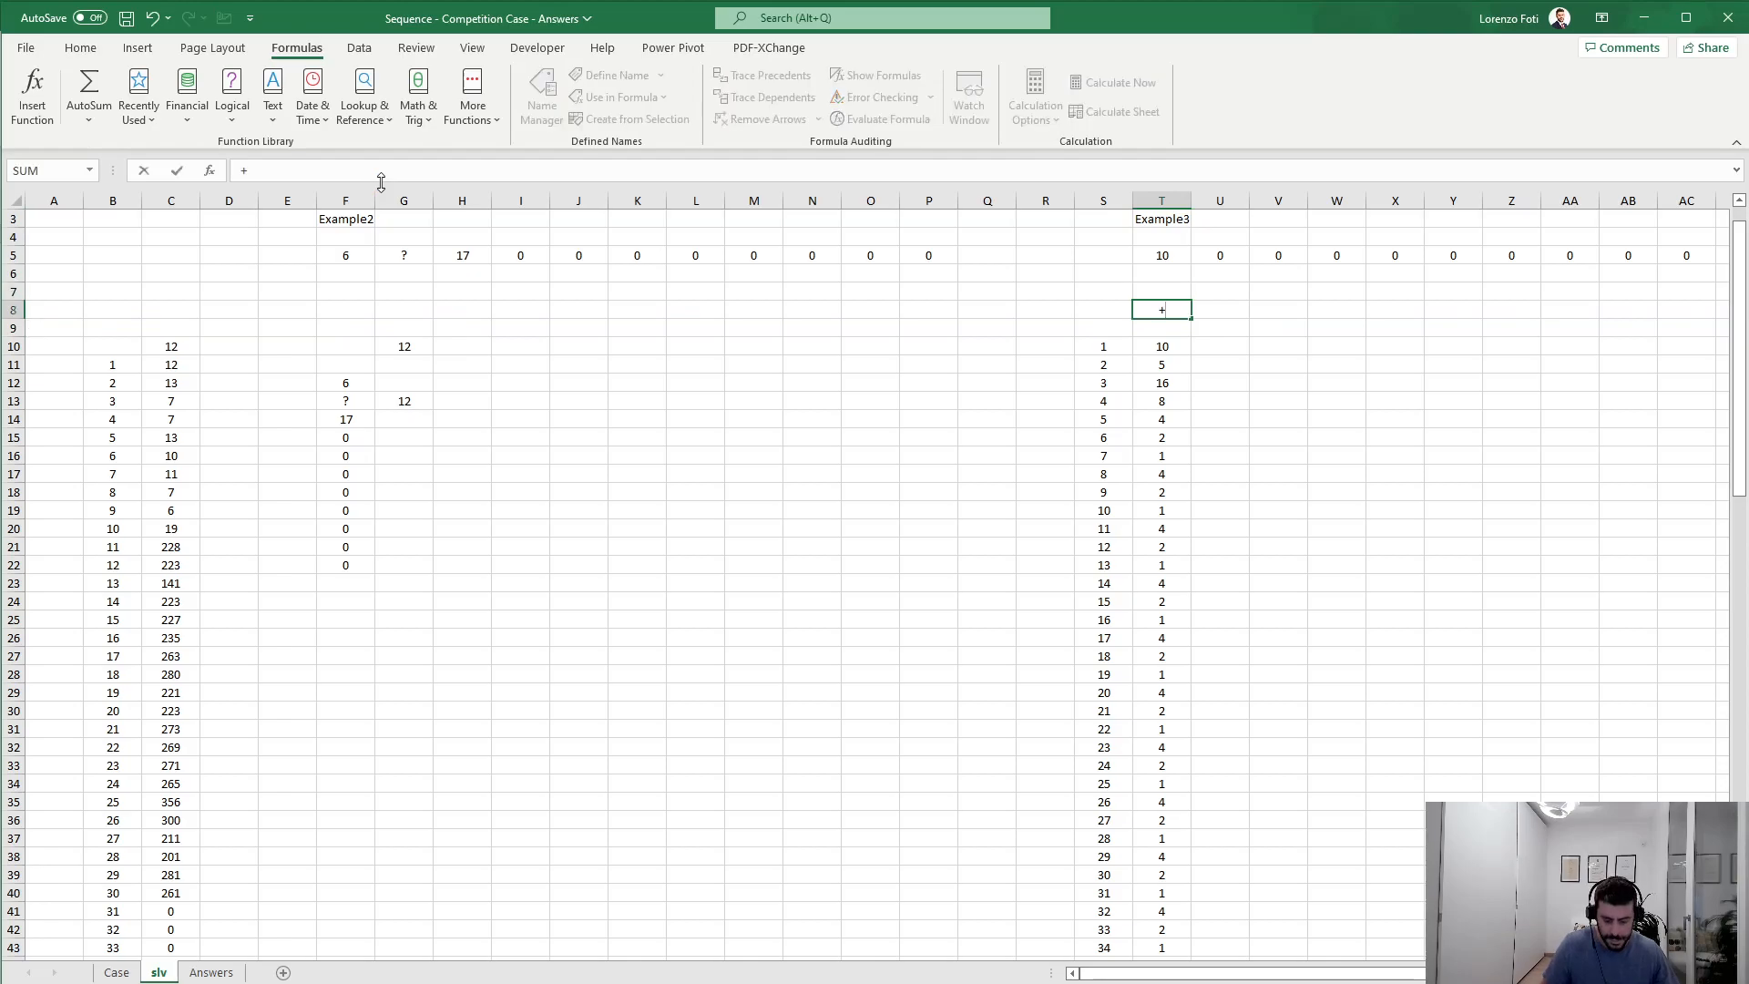
pyautogui.write('match(1;')
pyautogui.press('Down')
pyautogui.press('Down')
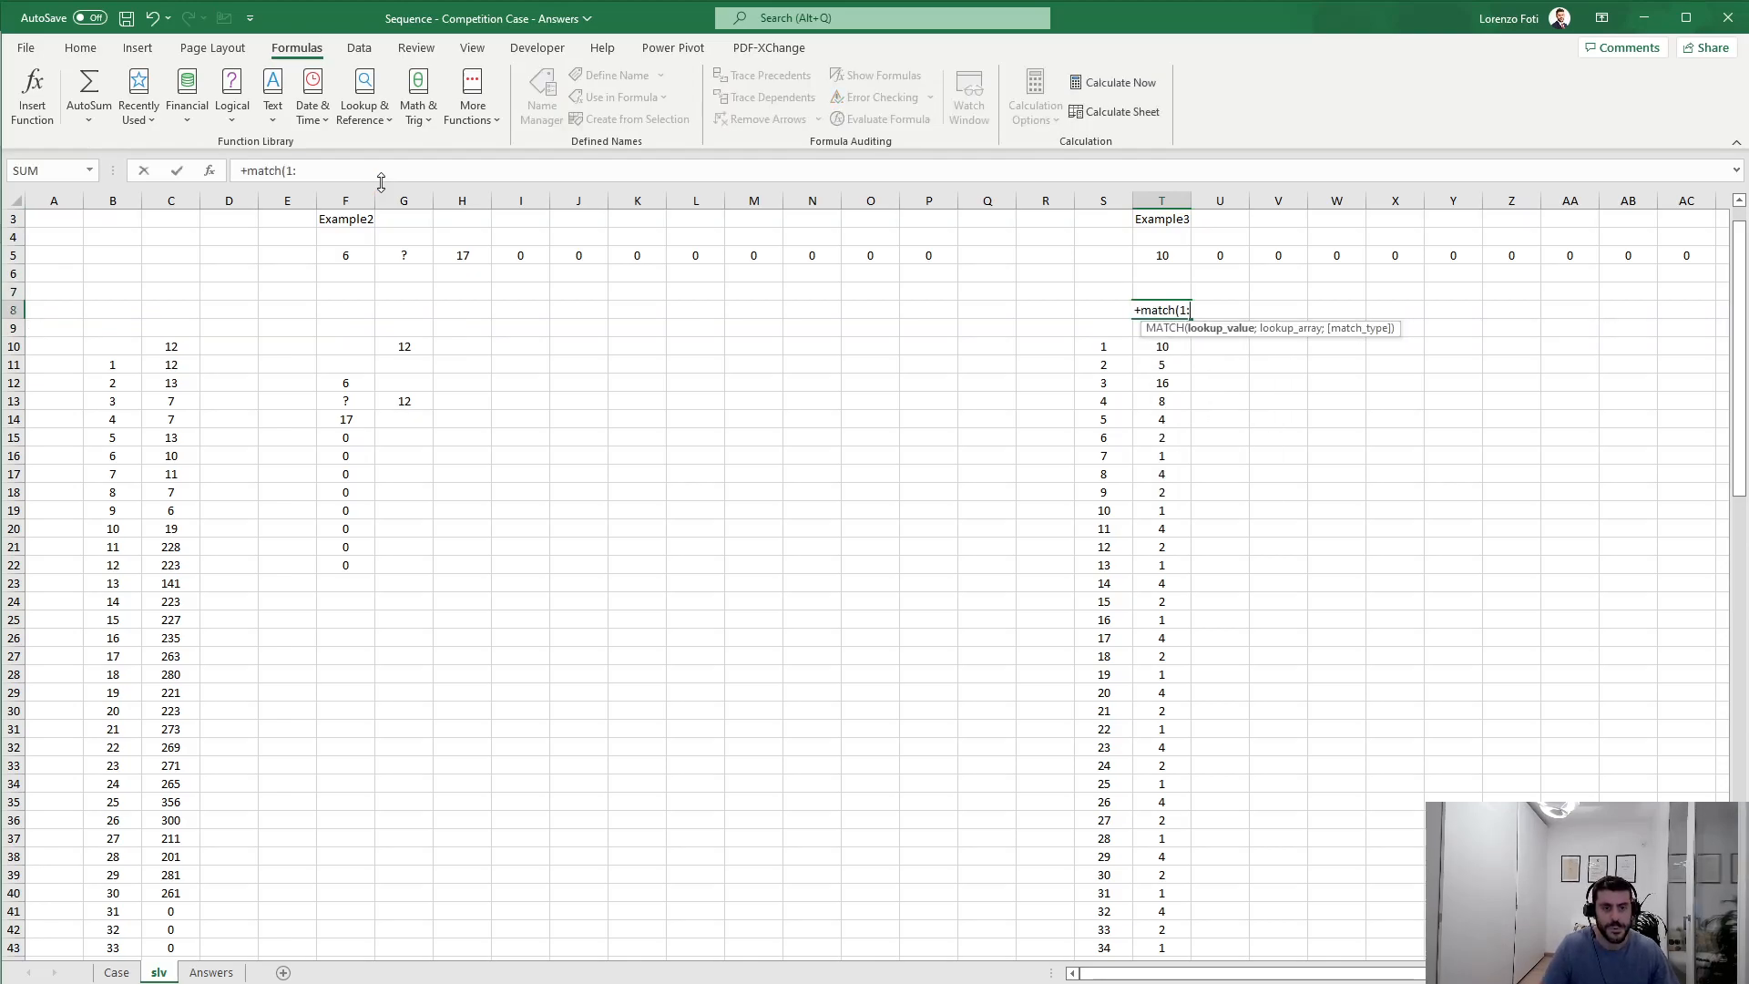
pyautogui.hotkey('ctrl', 'shift', 'Down')
pyautogui.write(';')
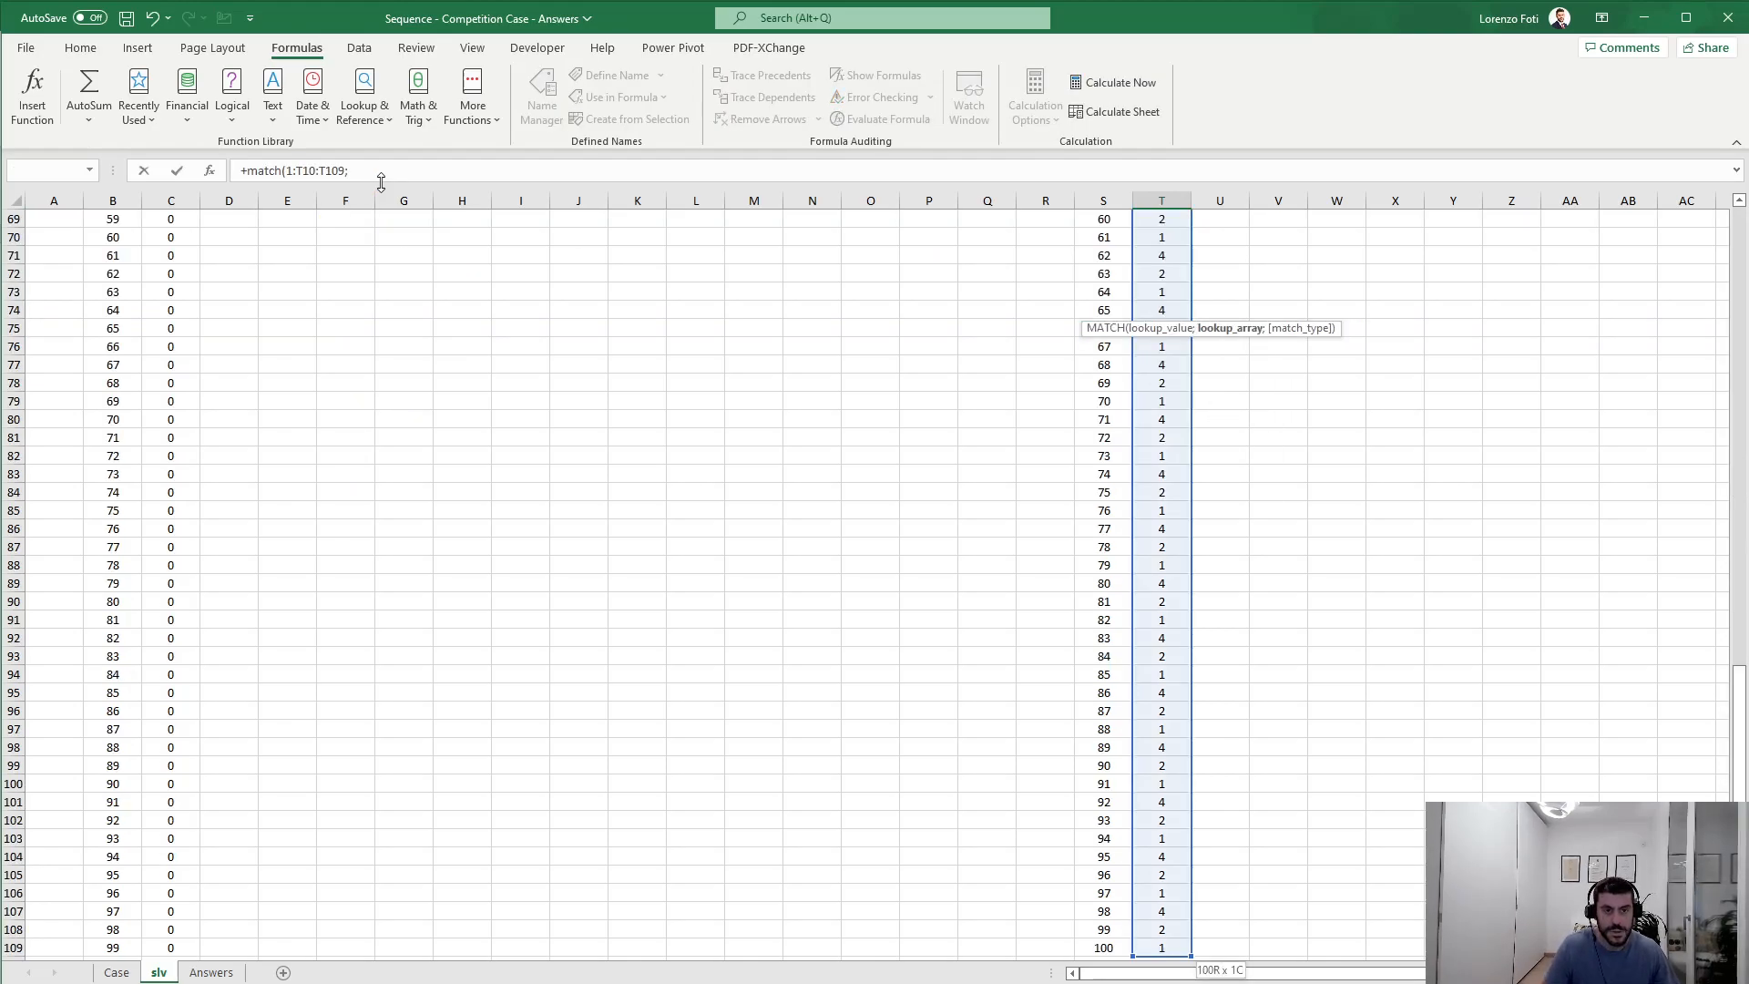
pyautogui.press('BackSpace')
pyautogui.press('BackSpace')
pyautogui.write('0')
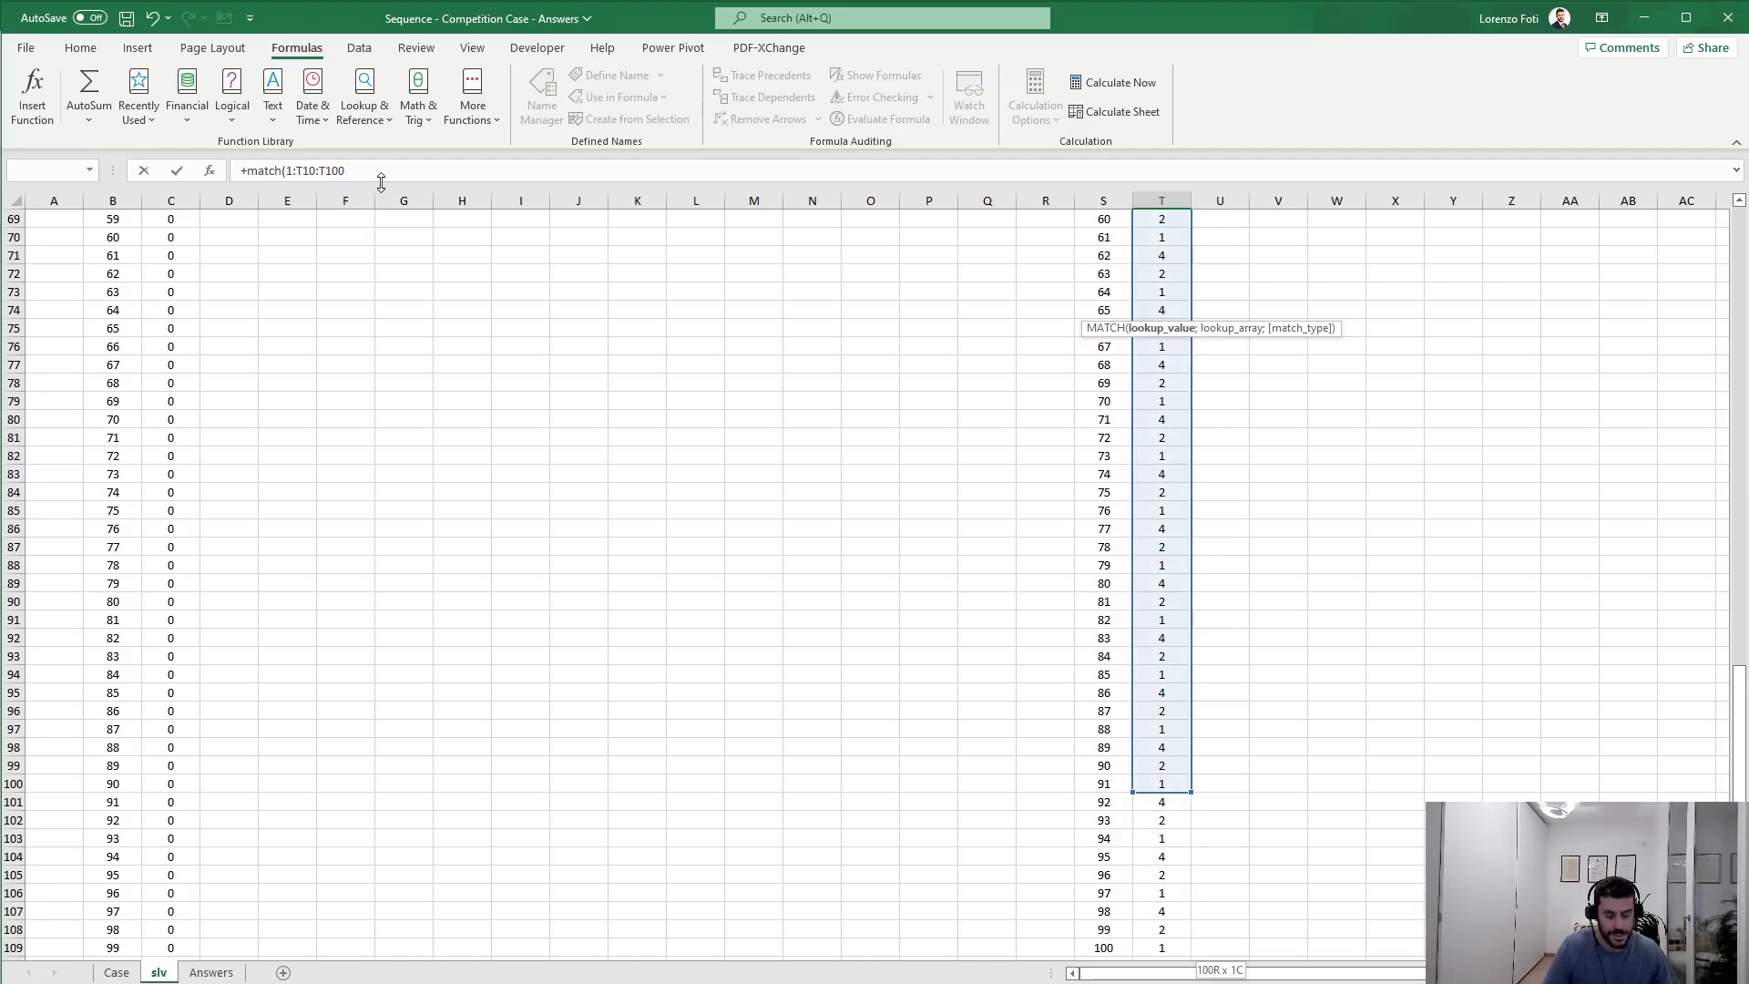
pyautogui.press('BackSpace')
pyautogui.write('9;0)')
pyautogui.press('Return')
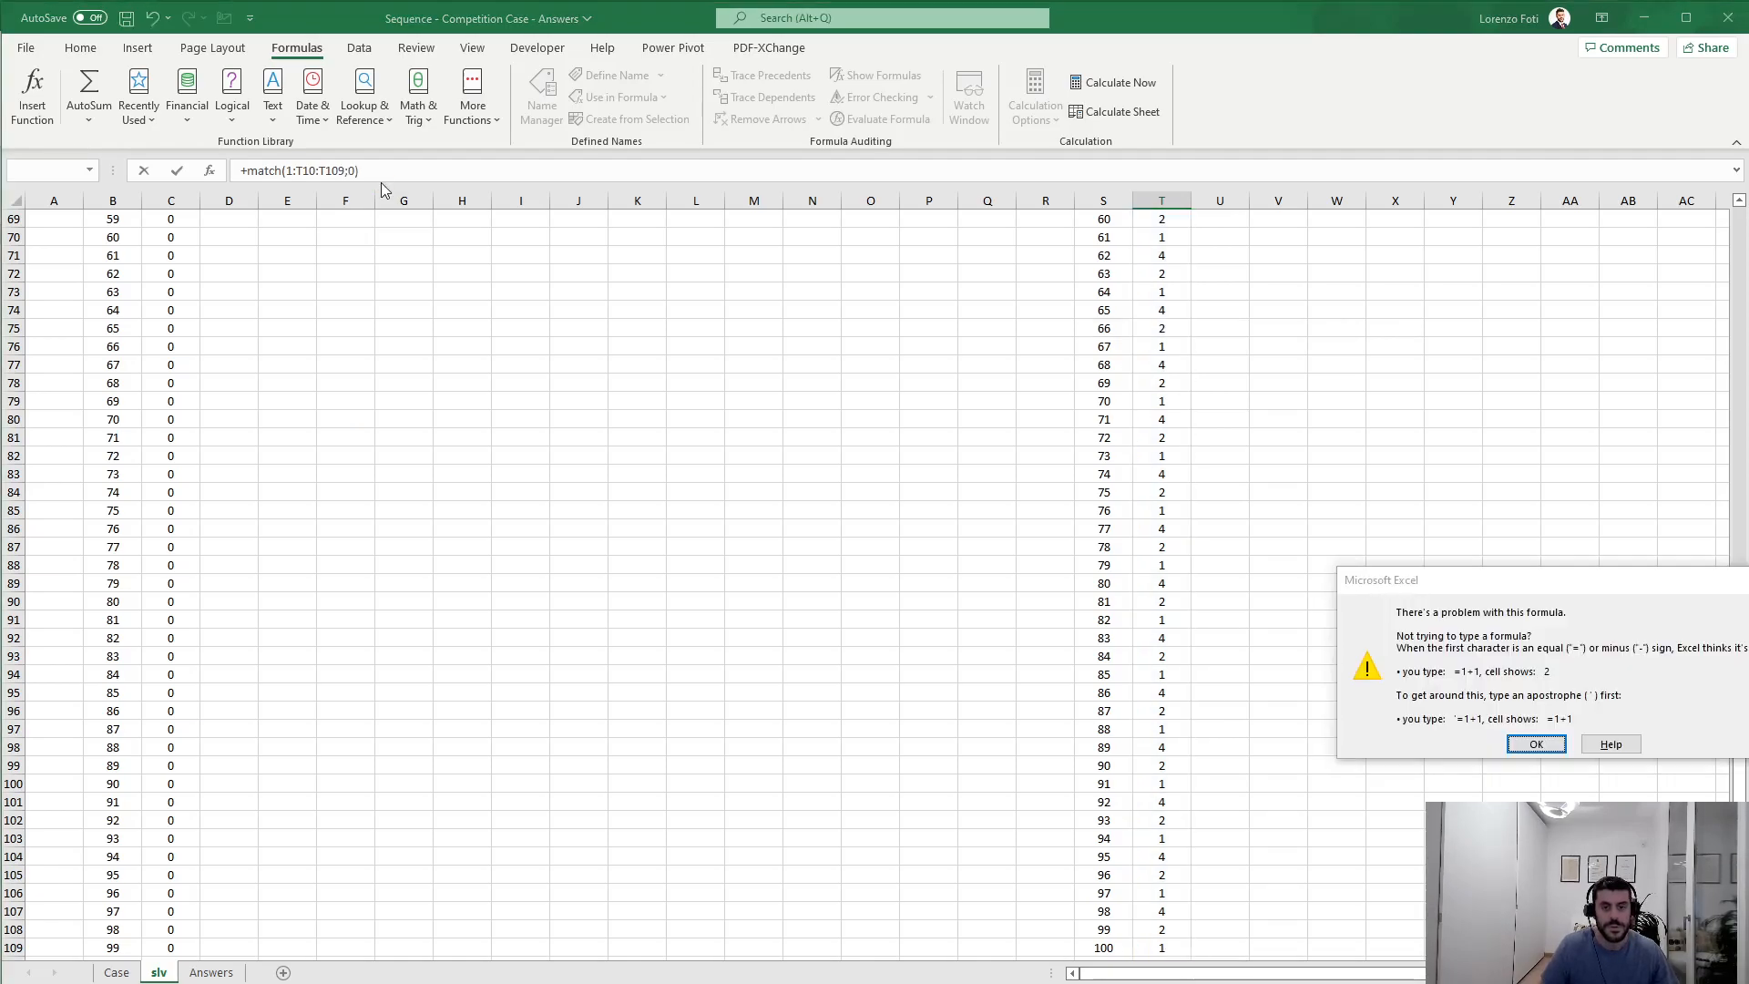
pyautogui.press('Return')
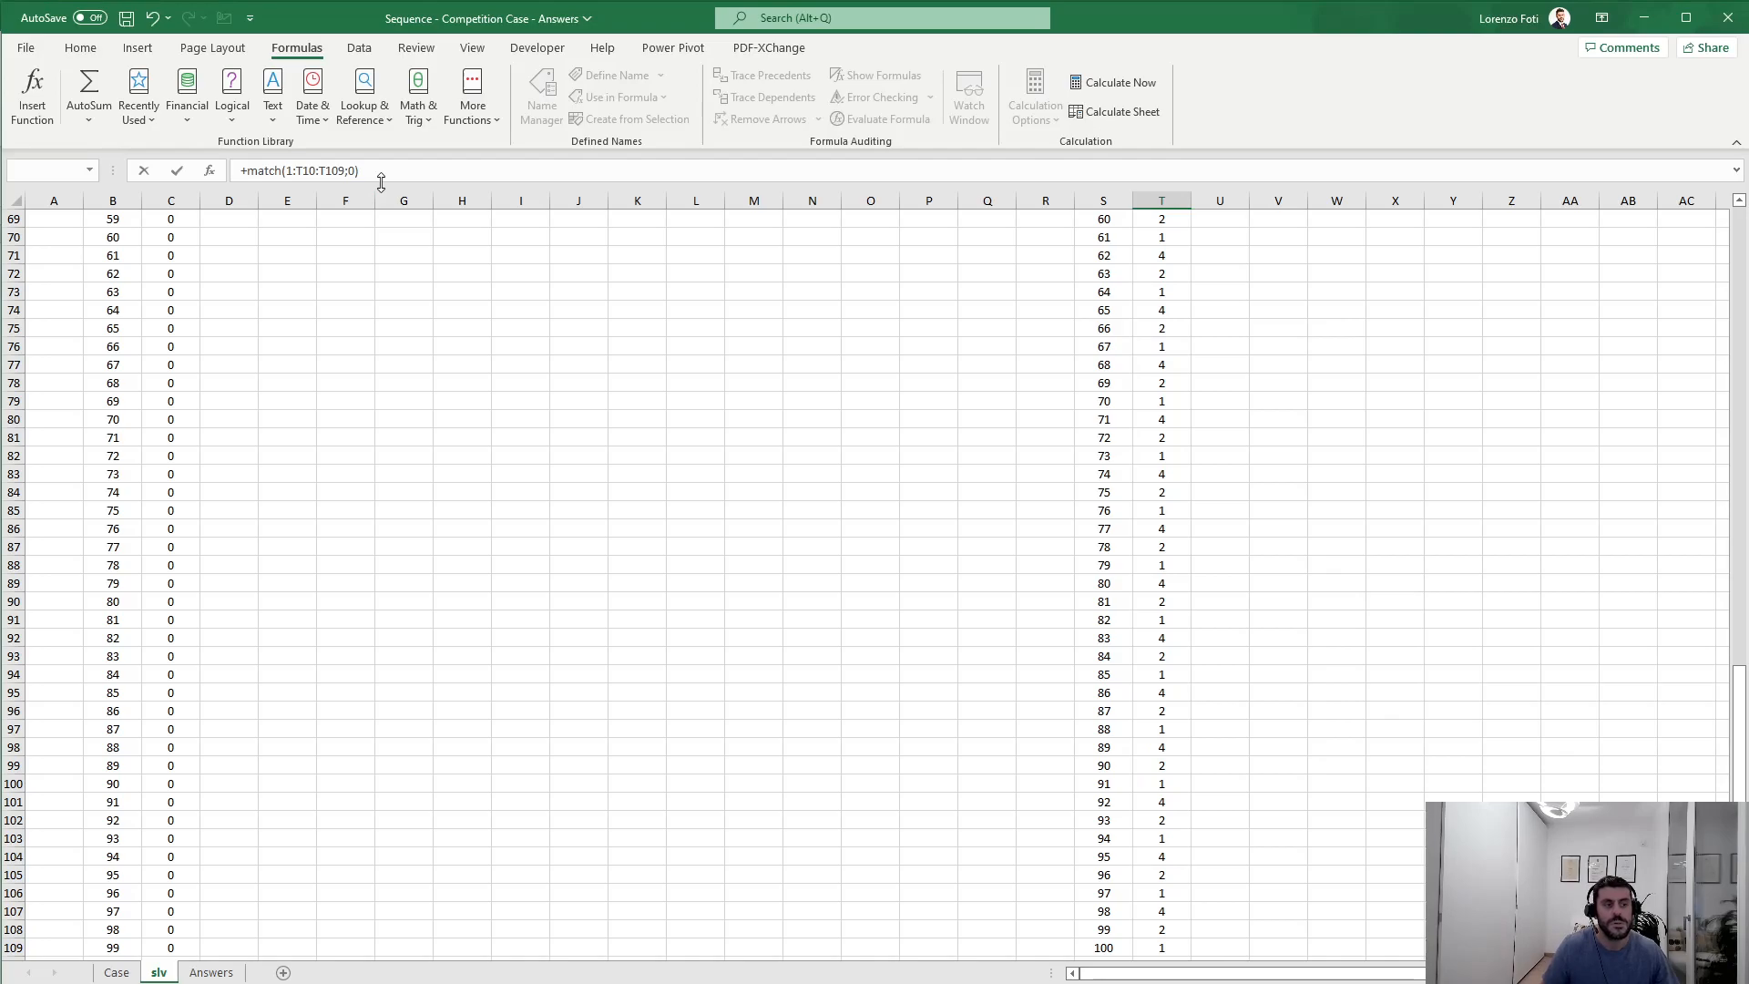
pyautogui.click(1177, 353)
pyautogui.press('Escape')
# Step: In T8, enter a MATCH formula that finds the first exact occurrence of 1 in T10:T109
pyautogui.hotkey('ctrl', 'Up')
pyautogui.press('Down')
pyautogui.press('Down')
pyautogui.press('Down')
pyautogui.write('+m')
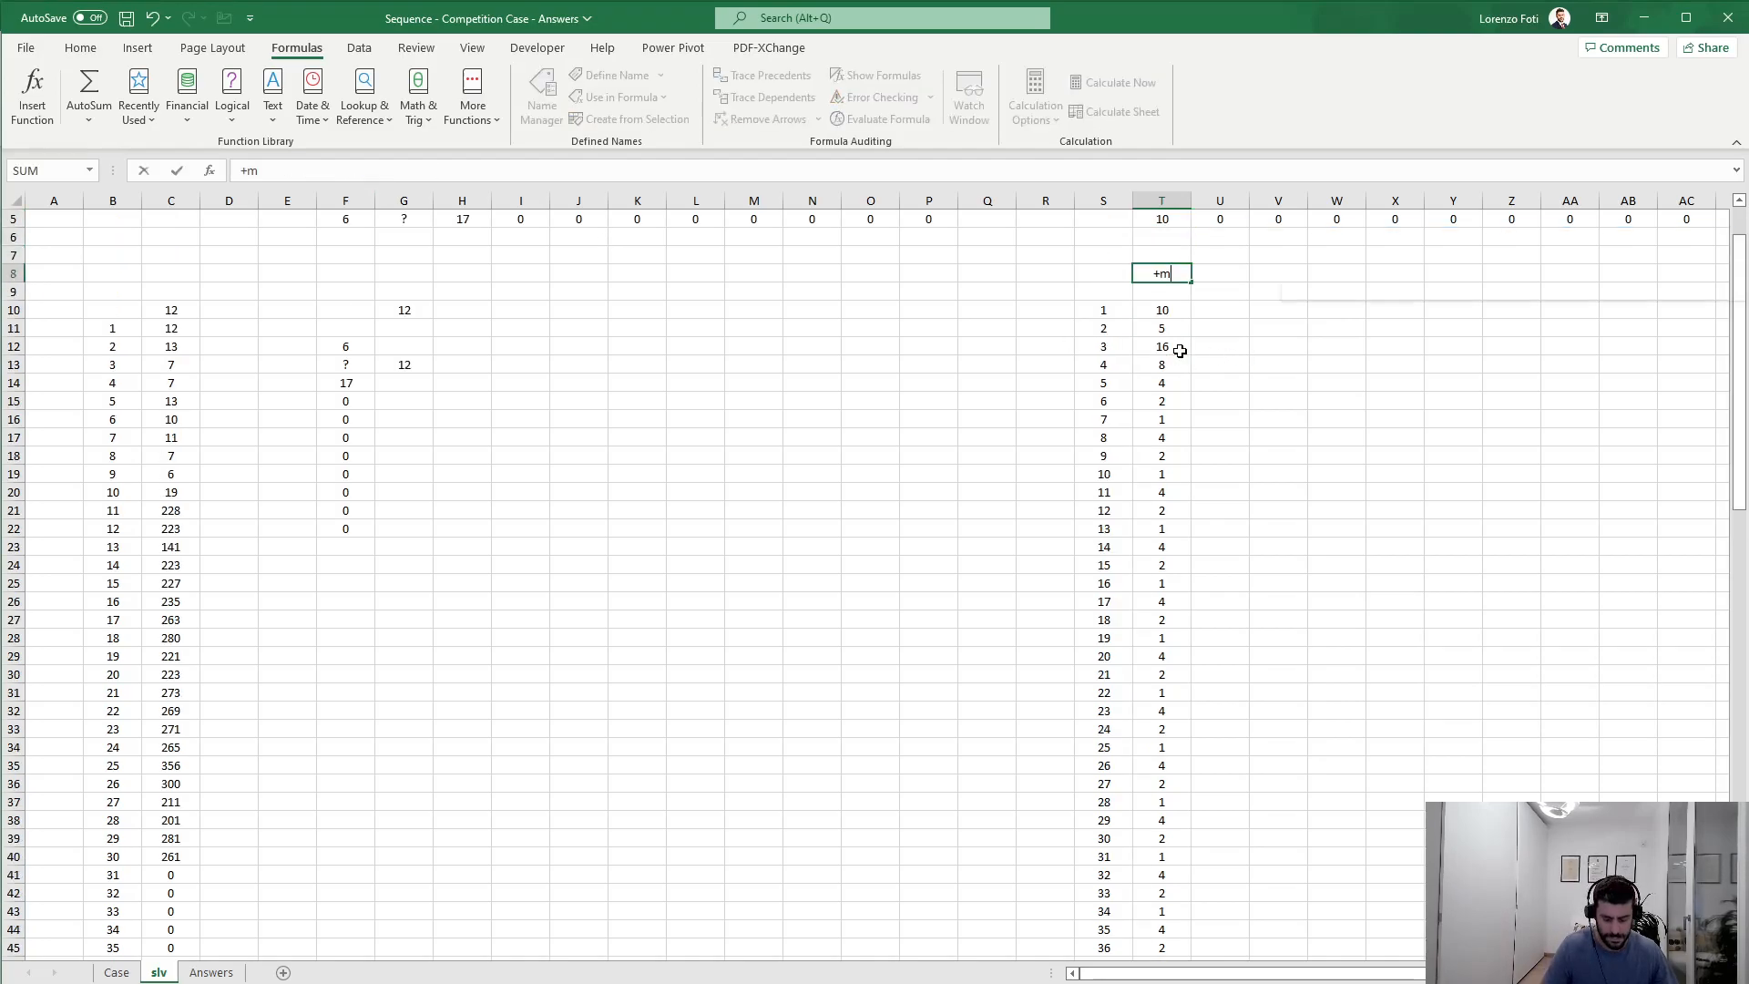
pyautogui.write('atch(1;')
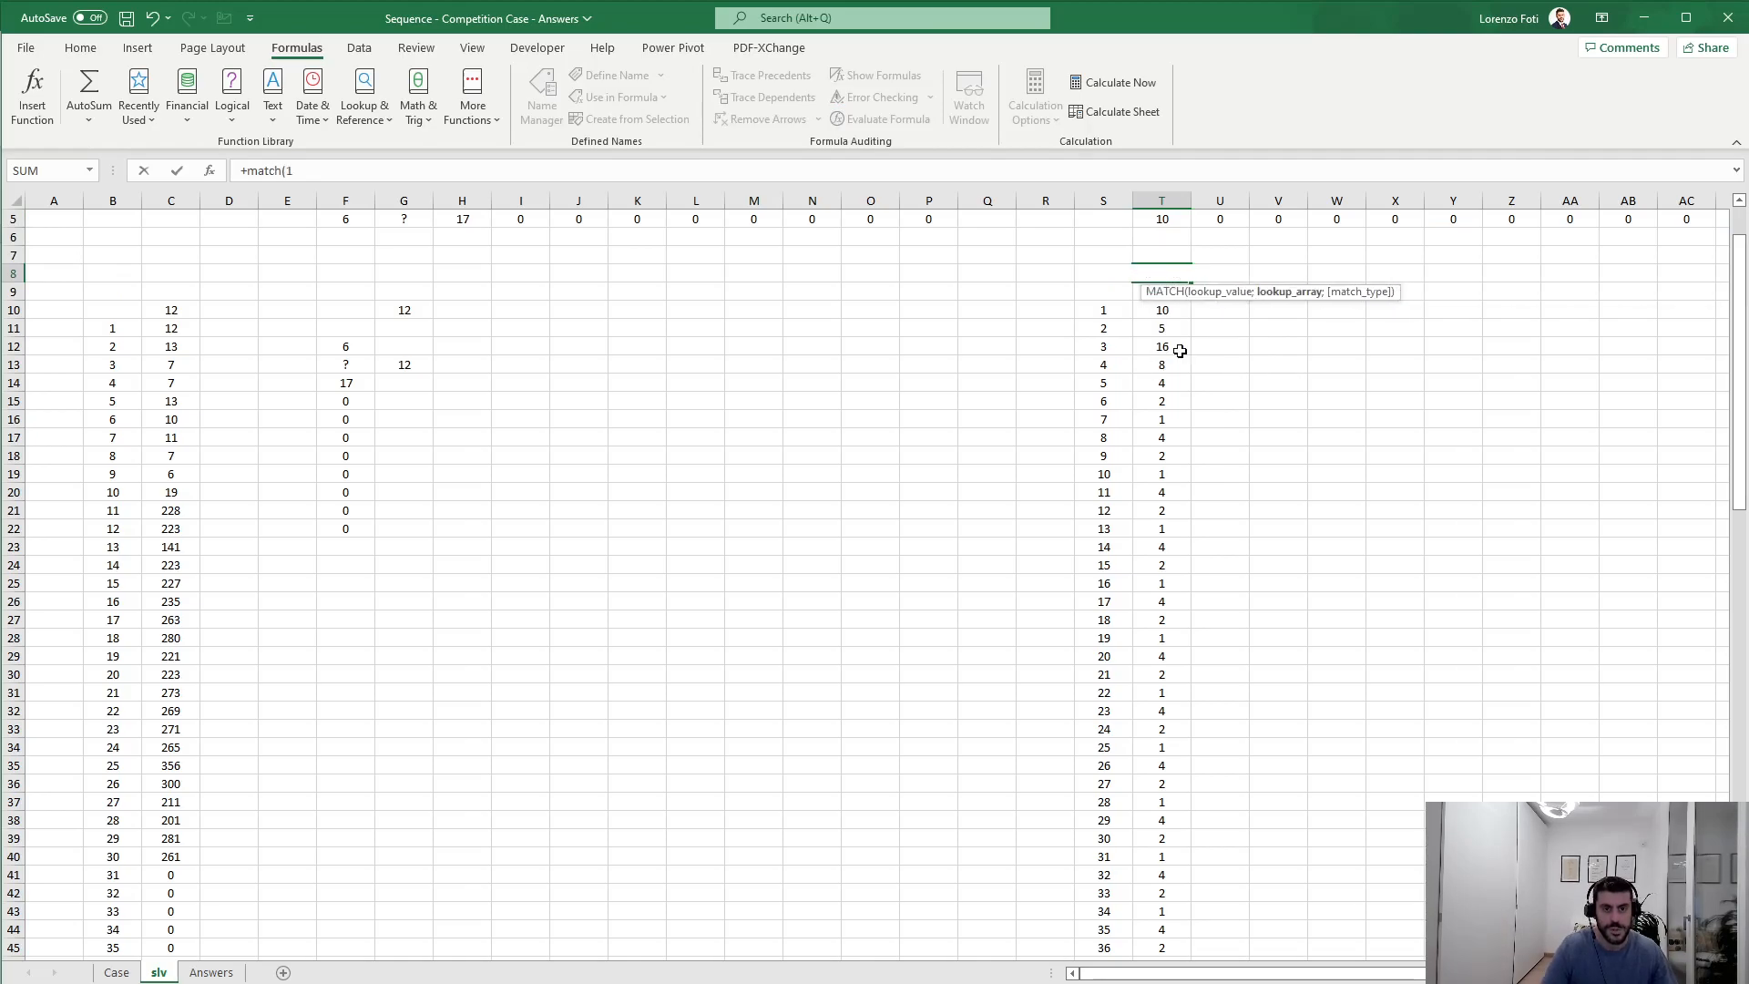
pyautogui.press('Down')
pyautogui.press('Down')
pyautogui.hotkey('ctrl', 'shift', 'Down')
pyautogui.write(';0)')
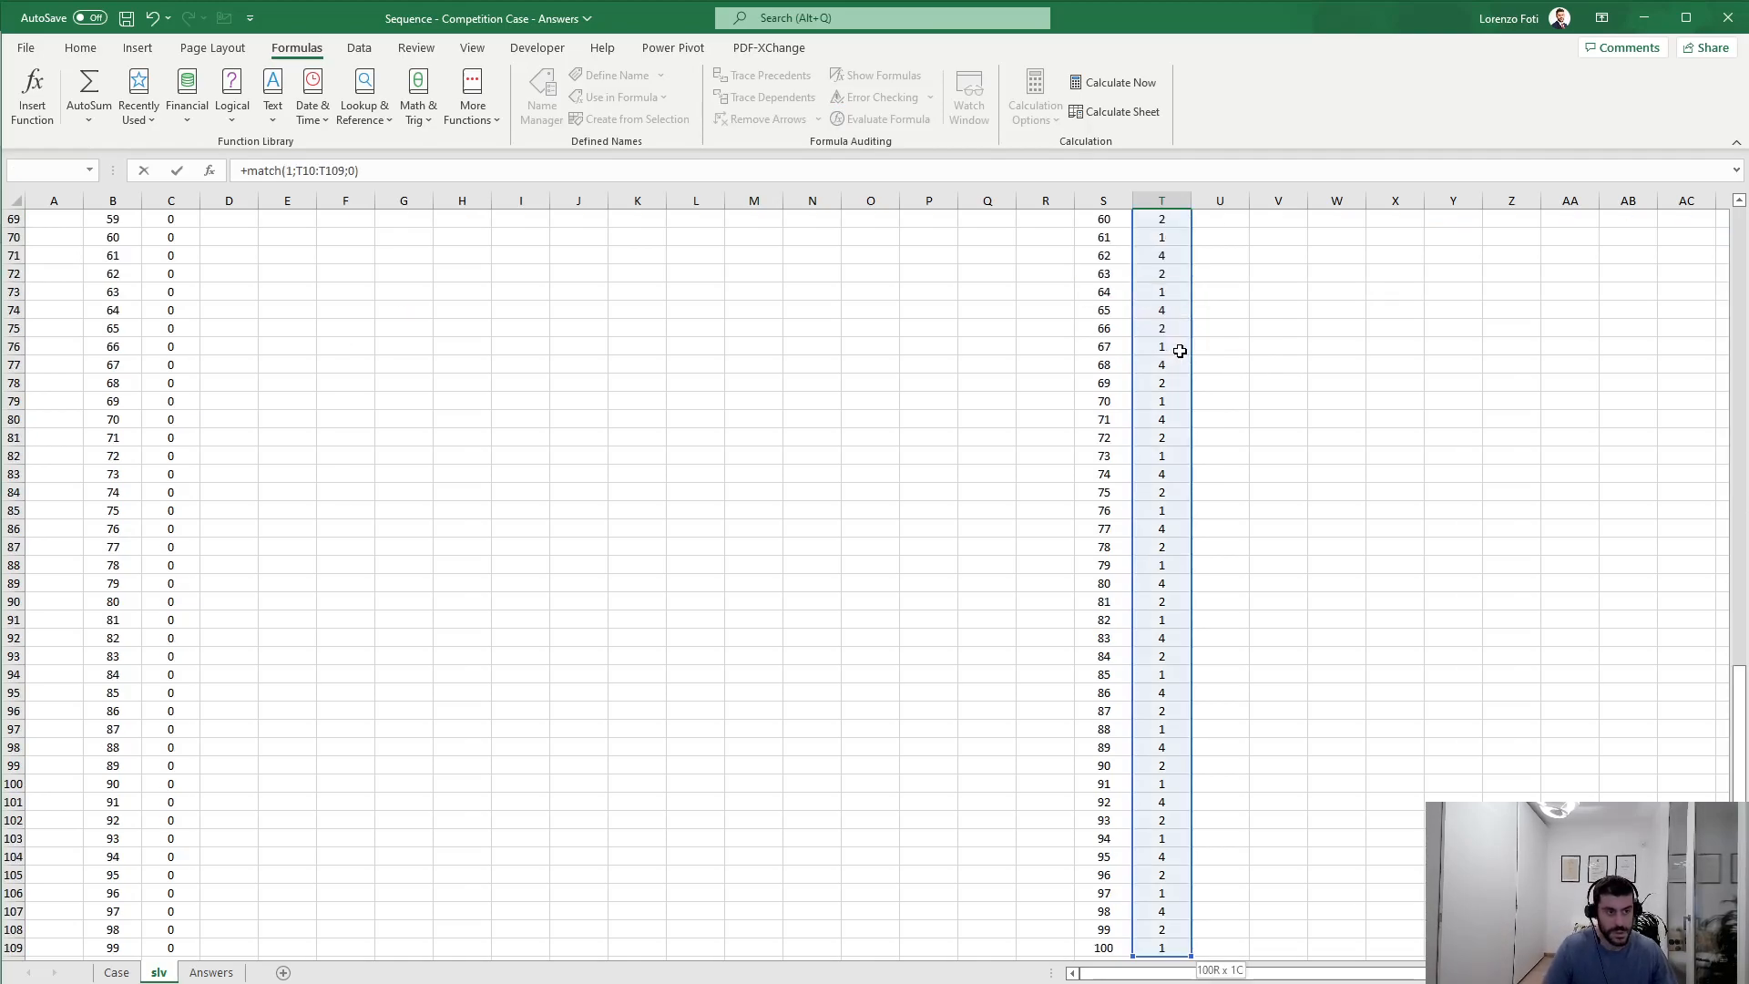
pyautogui.press('Return')
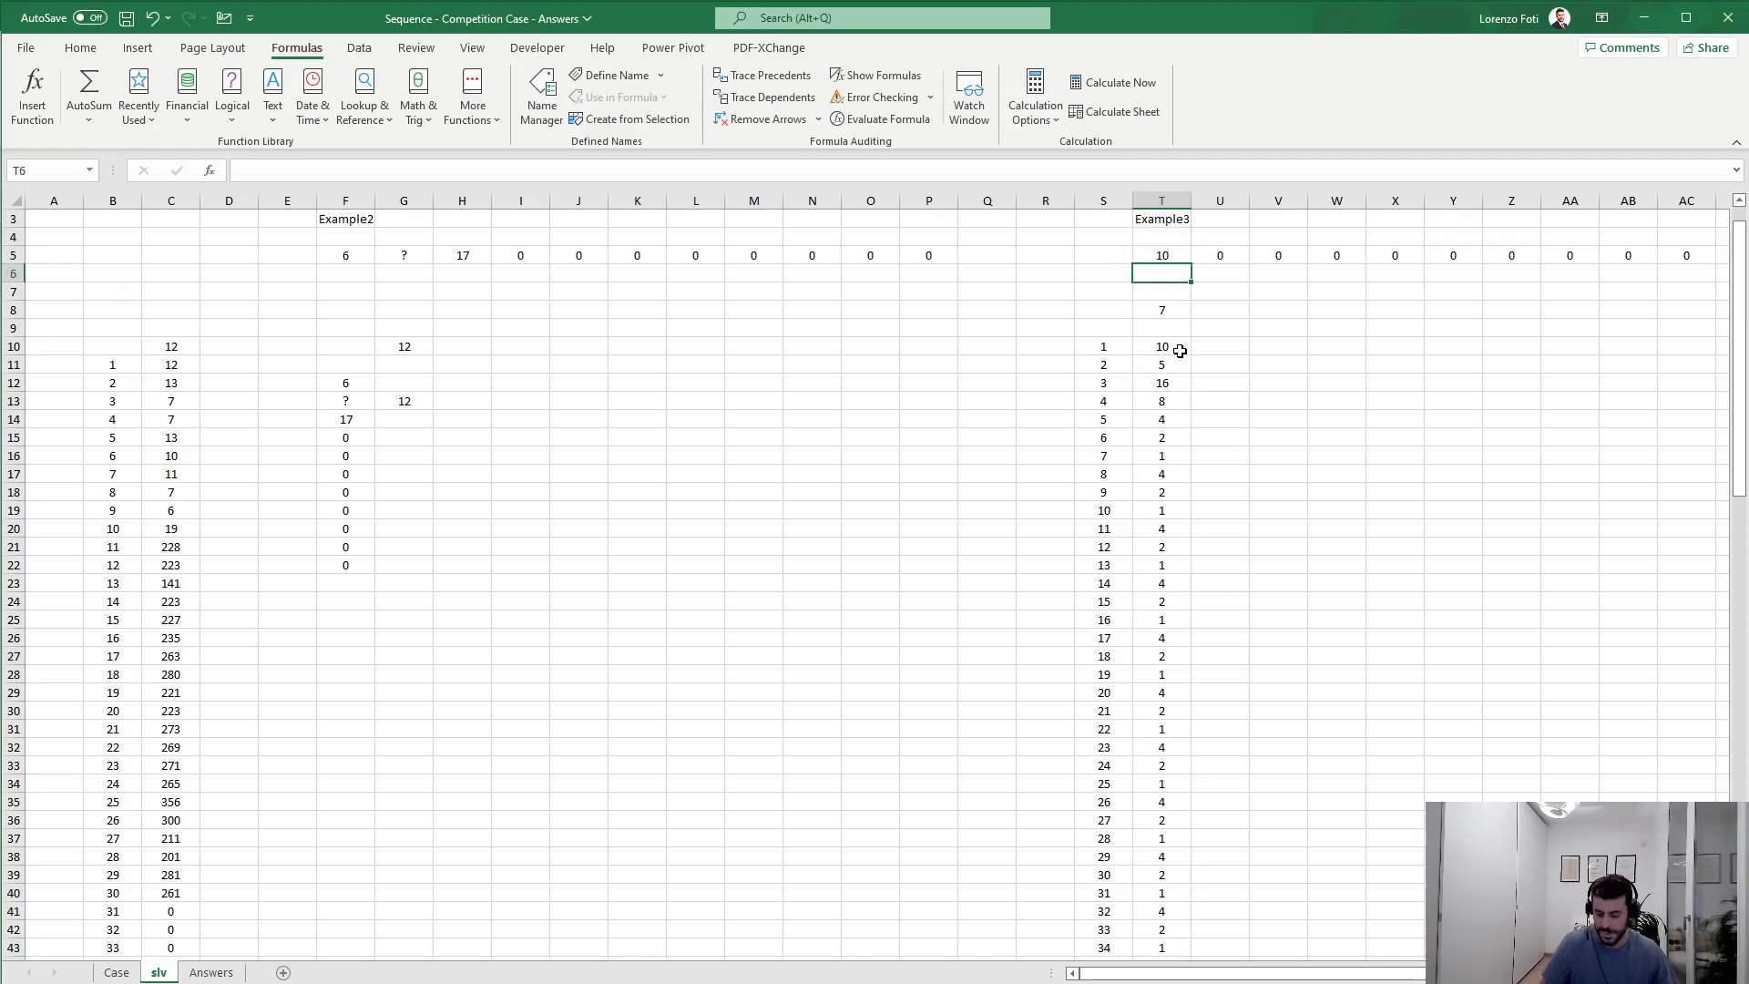
# Step: Insert three blank columns at column R, ahead of the Level 3 calculation block
pyautogui.hotkey('ctrl', 'pageup')
pyautogui.hotkey('ctrl', 'pagedown')
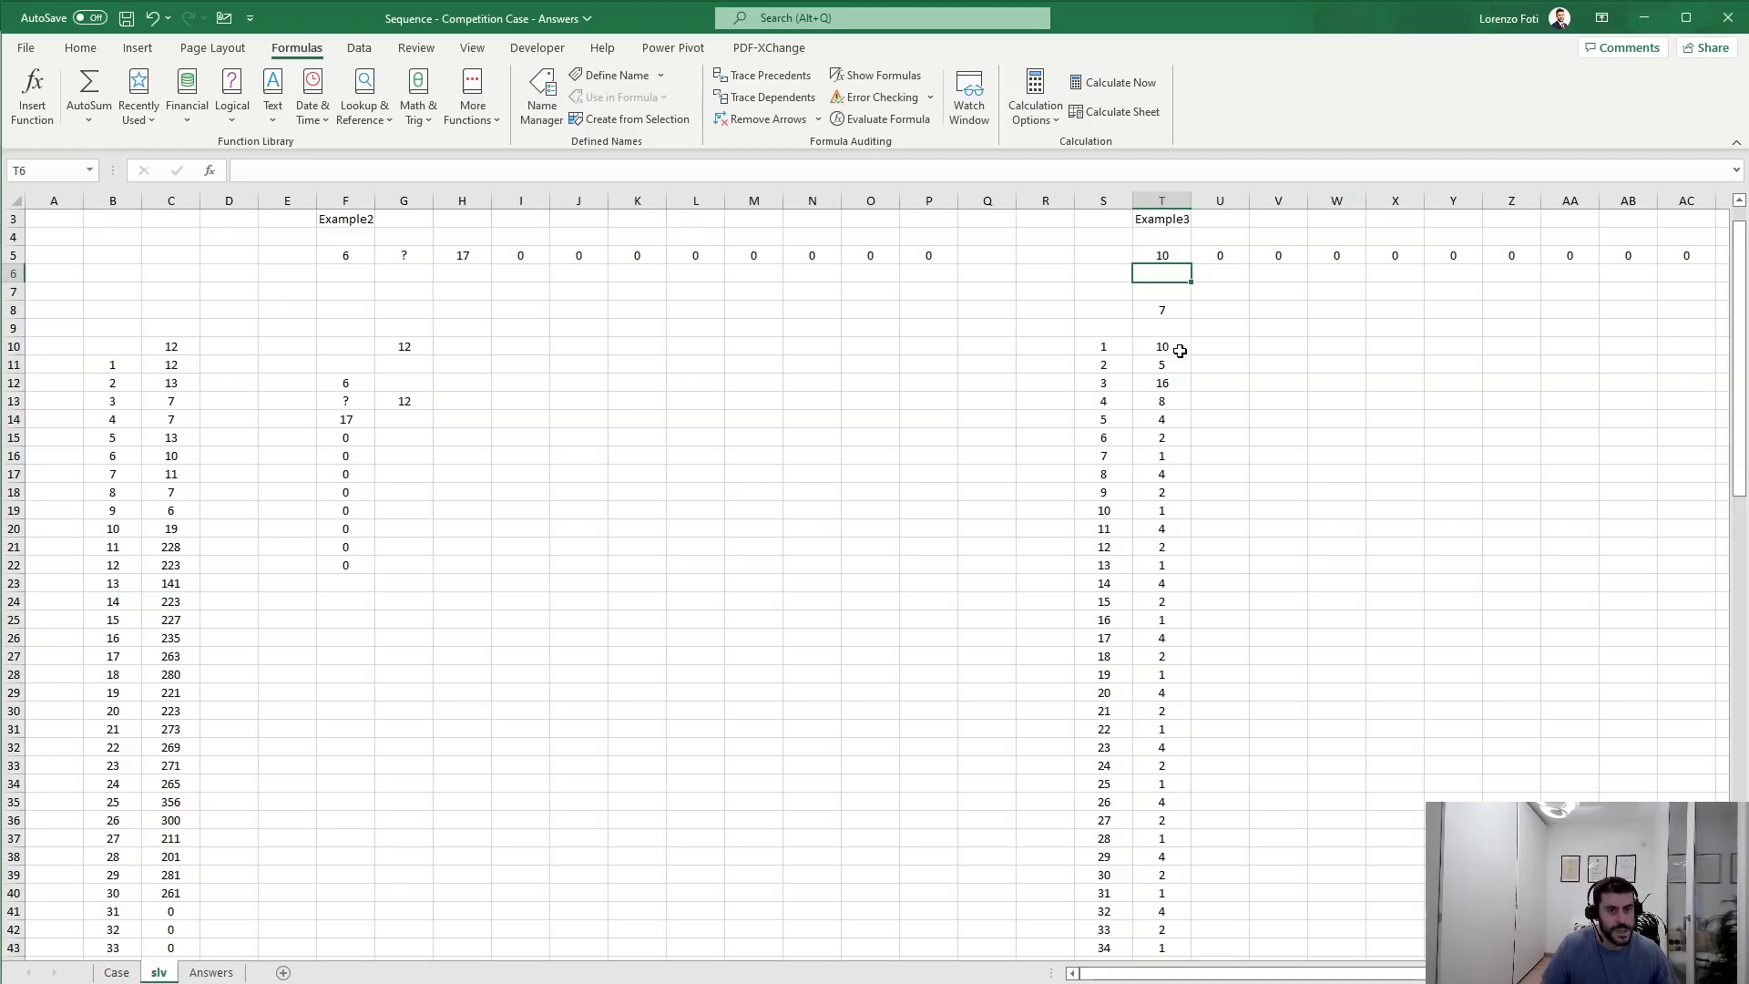
pyautogui.press('Left')
pyautogui.press('Left')
pyautogui.press('Down')
pyautogui.press('Down')
pyautogui.press('Down')
pyautogui.press('Down')
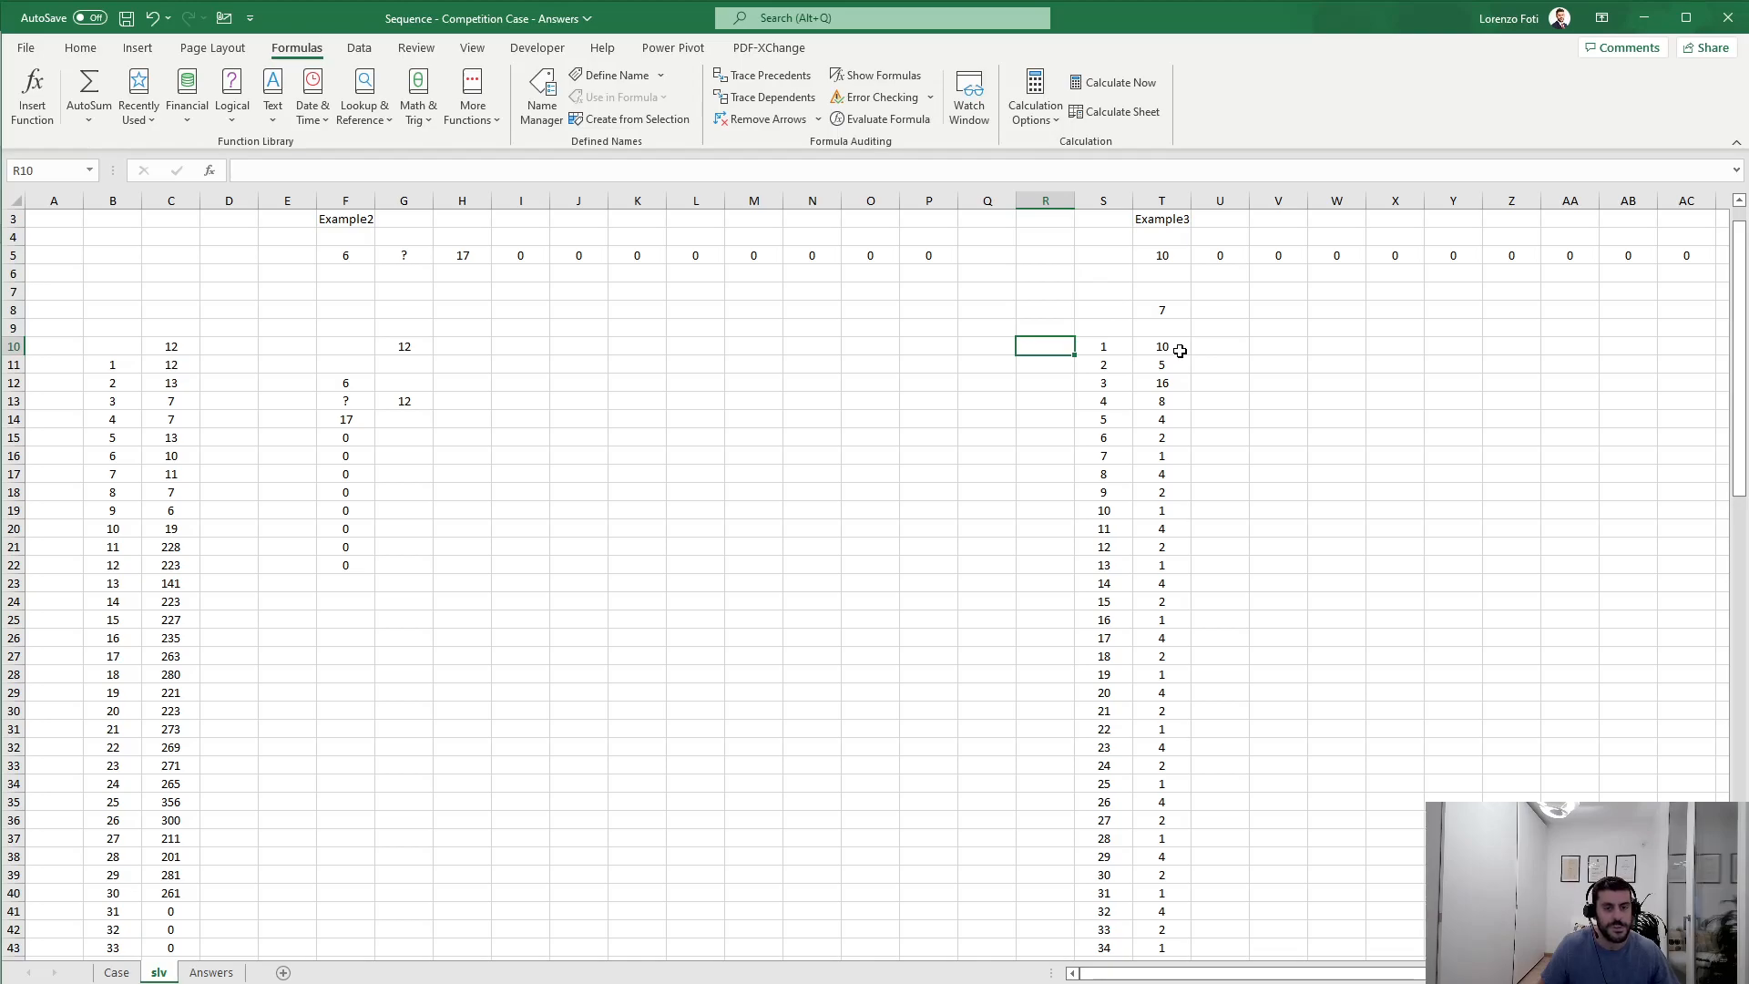
pyautogui.hotkey('ctrl', 'space')
pyautogui.hotkey('ctrl', '+')
pyautogui.hotkey('ctrl', '+')
pyautogui.hotkey('ctrl', '+')
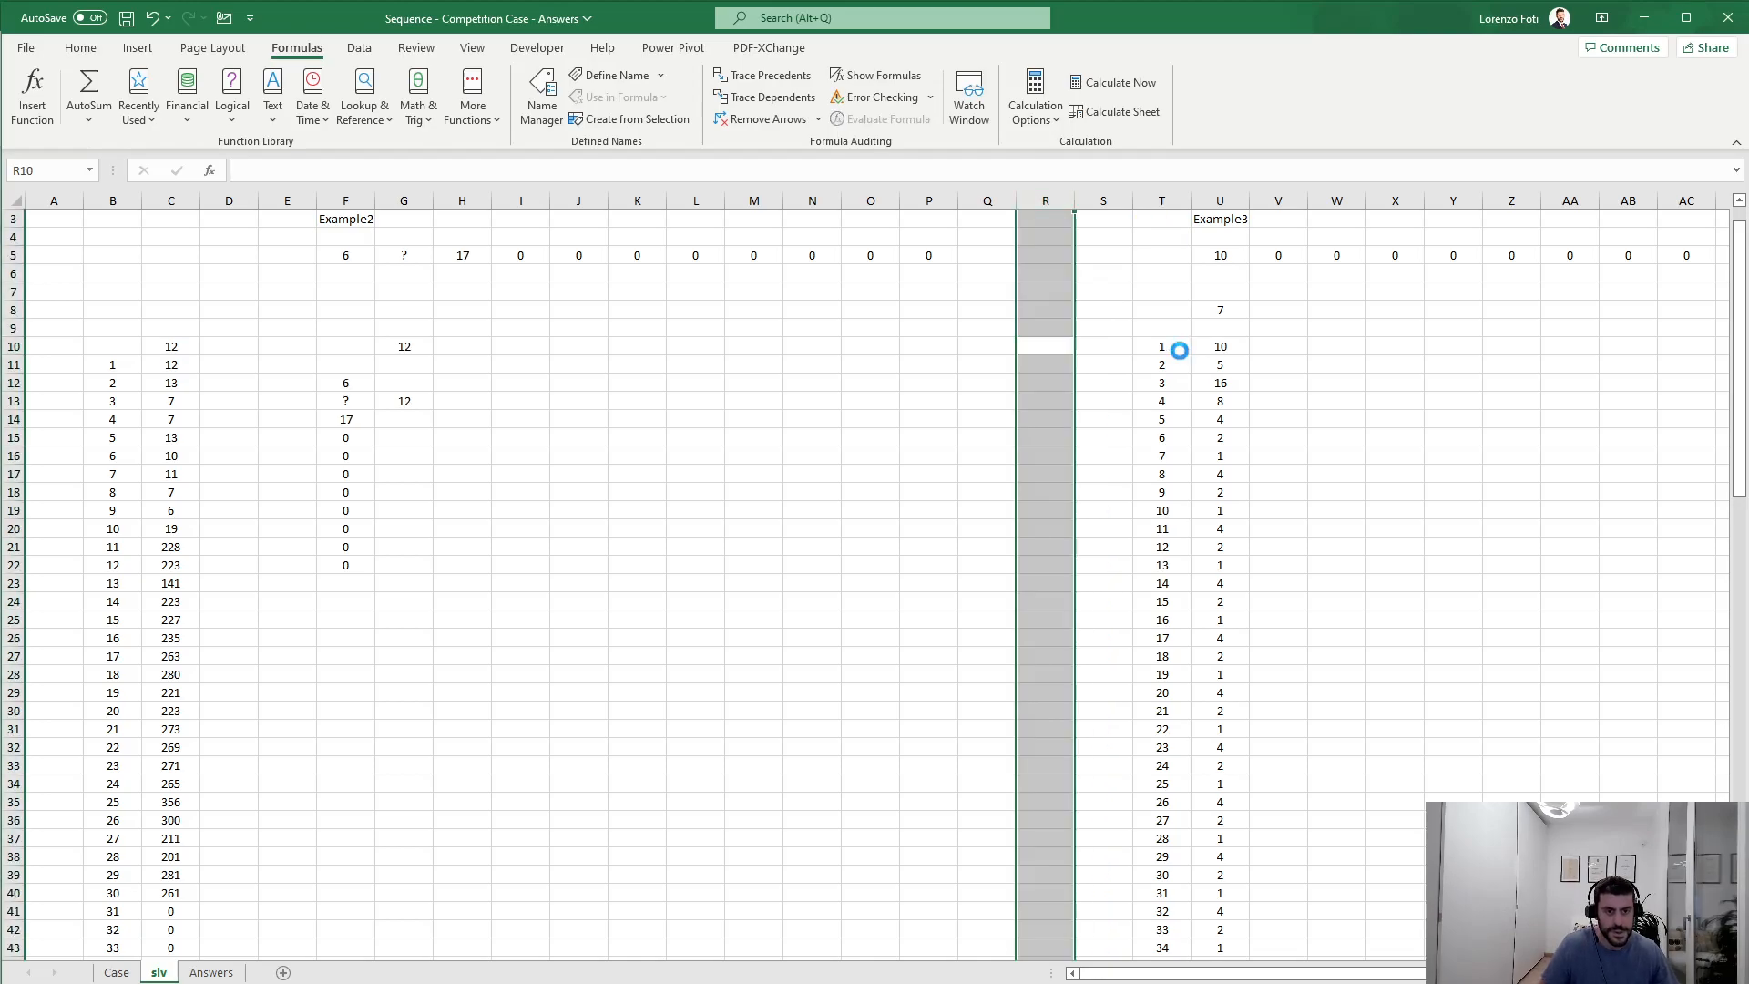
pyautogui.press('Left')
pyautogui.press('Left')
pyautogui.press('Left')
pyautogui.press('Left')
pyautogui.press('Left')
pyautogui.press('Left')
pyautogui.press('Left')
pyautogui.press('Left')
pyautogui.press('Left')
pyautogui.press('Left')
pyautogui.press('Left')
pyautogui.press('Left')
pyautogui.press('Left')
pyautogui.press('Left')
pyautogui.press('Left')
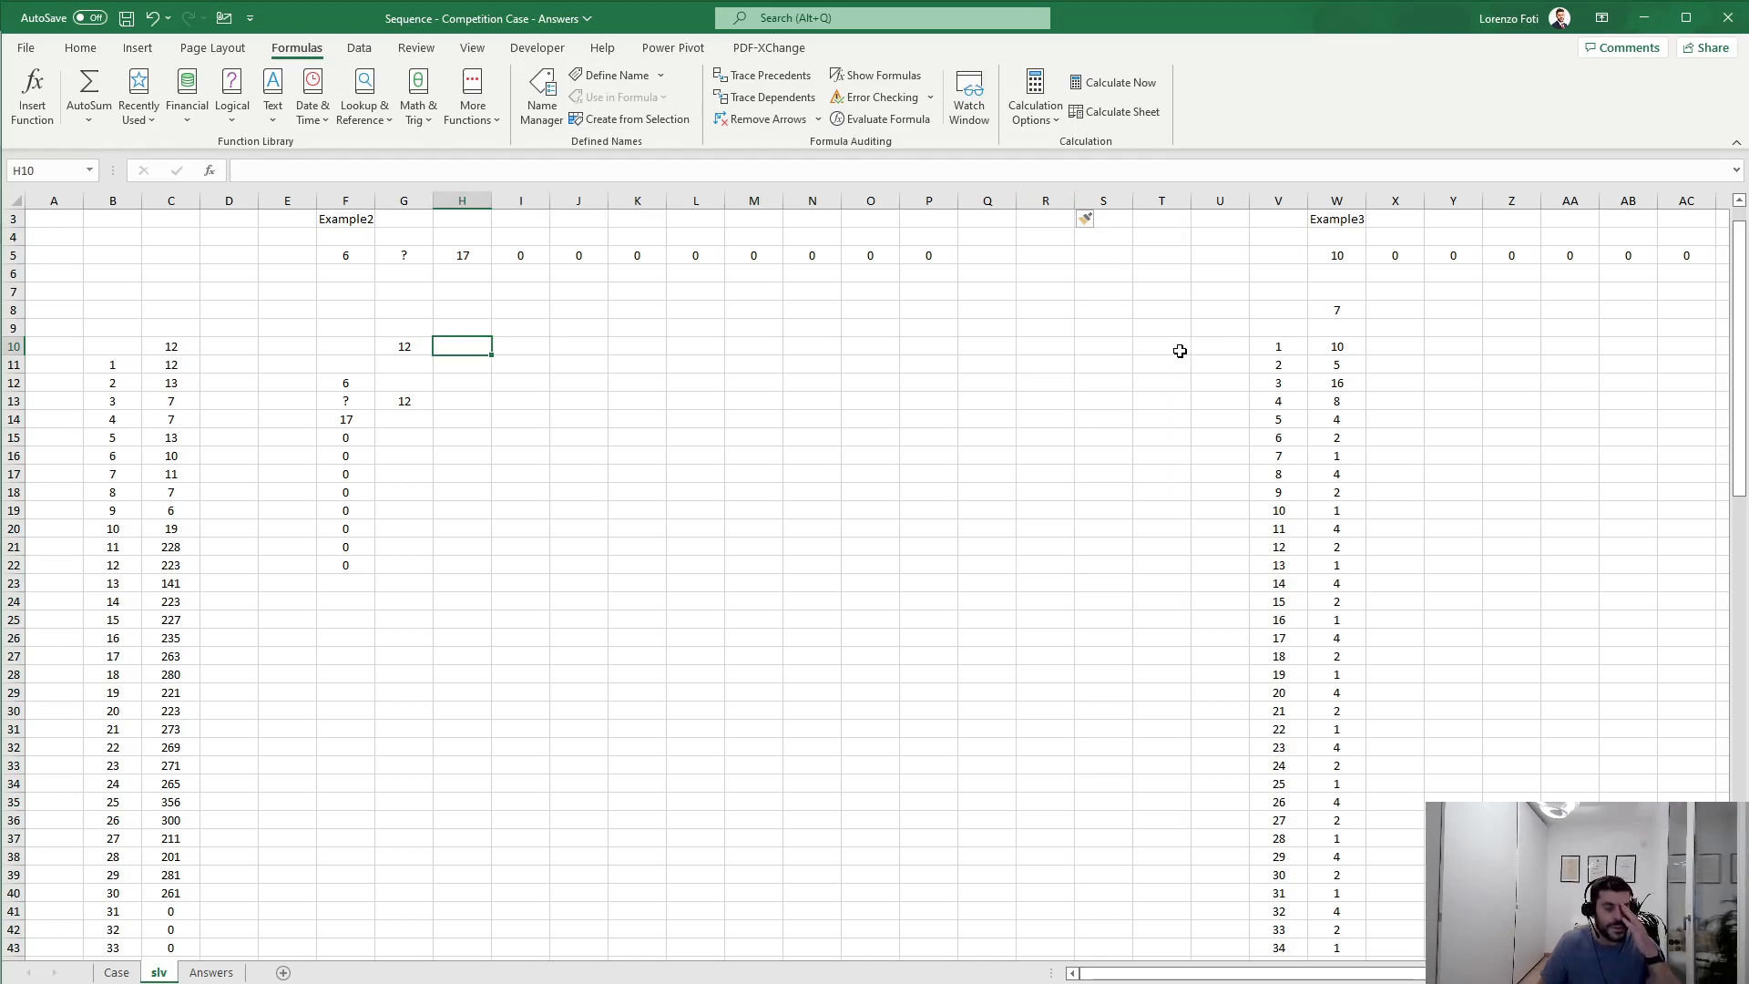
pyautogui.press('Right')
pyautogui.press('Right')
pyautogui.press('Up')
pyautogui.press('Up')
pyautogui.press('Up')
pyautogui.press('Down')
pyautogui.press('Down')
pyautogui.press('Down')
pyautogui.press('Down')
pyautogui.press('Right')
pyautogui.press('Right')
pyautogui.press('Right')
pyautogui.press('Right')
pyautogui.press('Right')
pyautogui.press('Left')
pyautogui.press('Left')
pyautogui.press('Left')
pyautogui.press('Left')
pyautogui.press('Left')
pyautogui.press('Left')
pyautogui.press('Left')
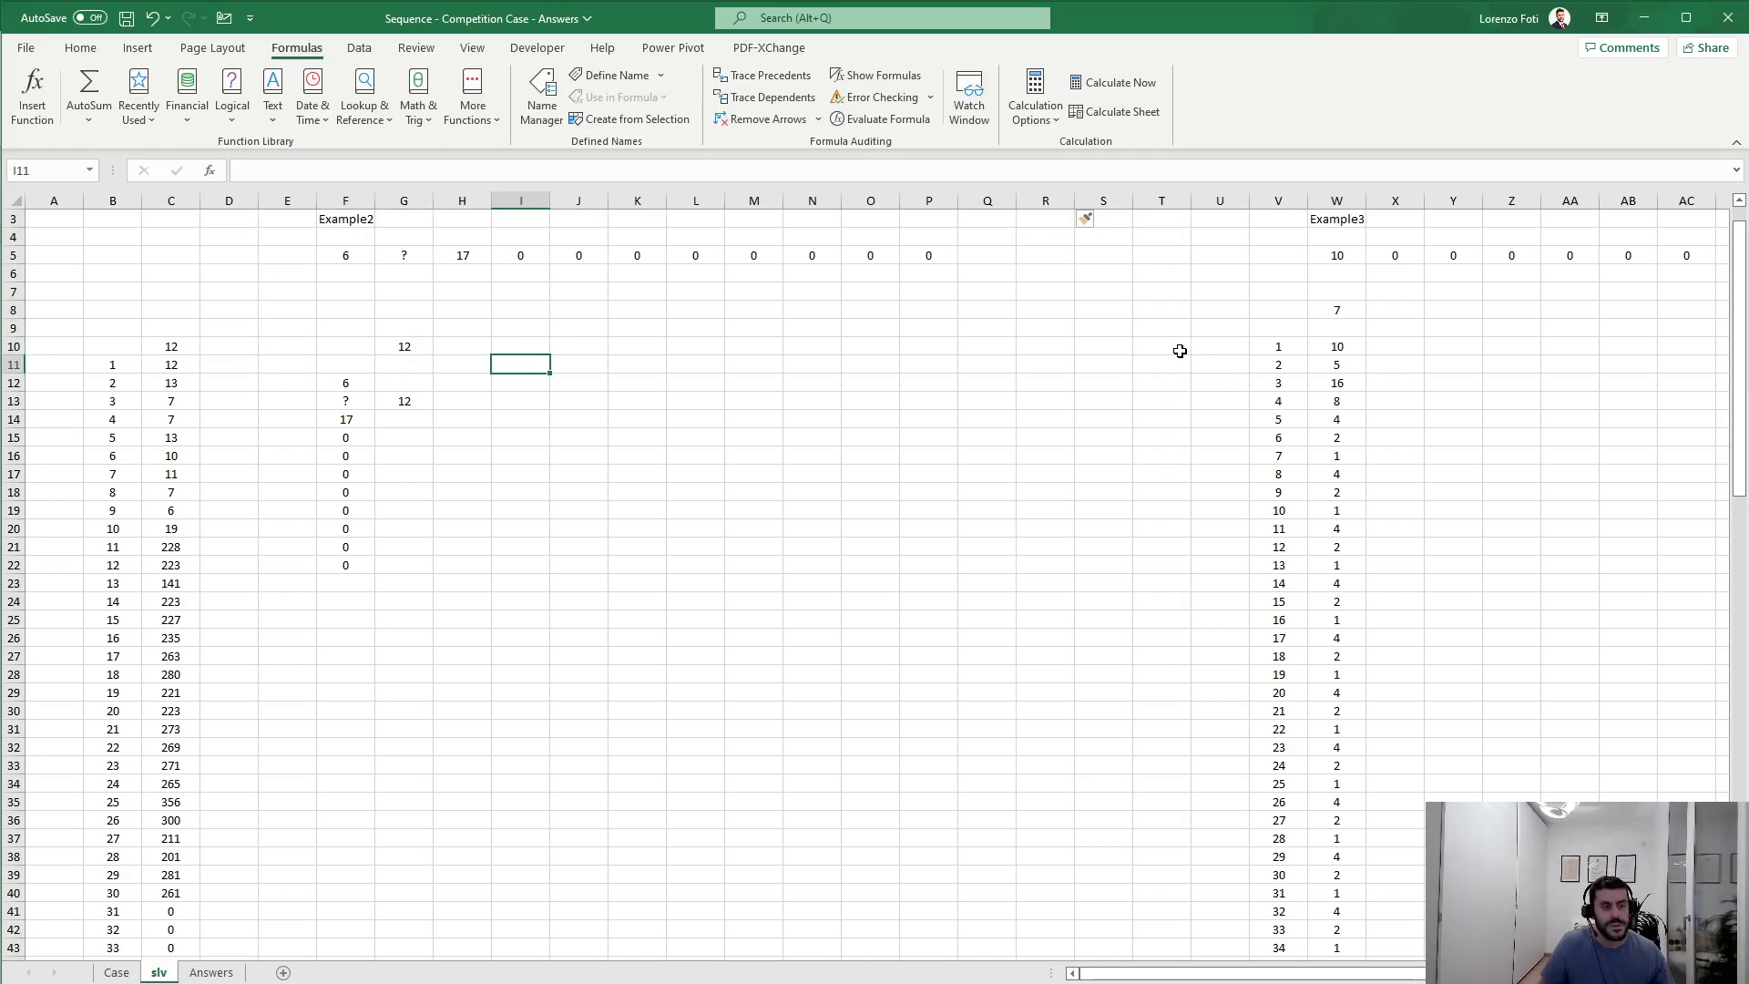
# Step: Link C10 to the Level 3 result in W8 and clear the old data table results below it
pyautogui.press('Up')
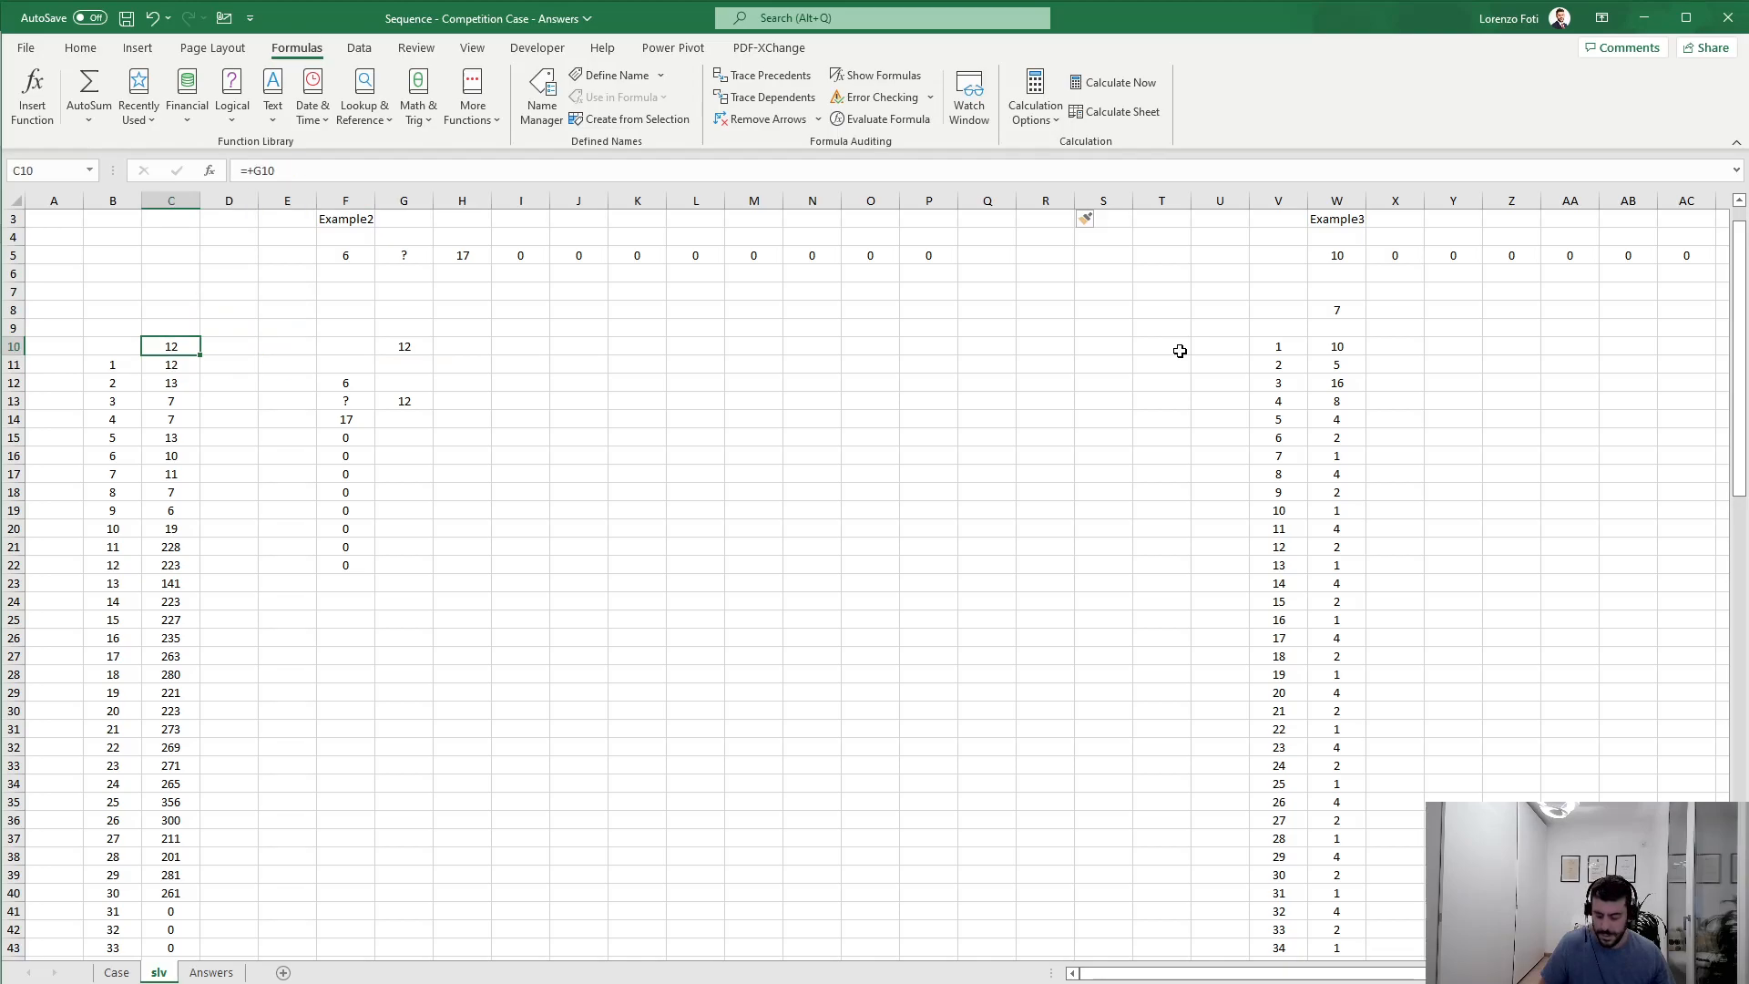
pyautogui.write('+')
pyautogui.press('Right')
pyautogui.press('Right')
pyautogui.press('Right')
pyautogui.press('Right')
pyautogui.press('Right')
pyautogui.press('Right')
pyautogui.press('Right')
pyautogui.press('Right')
pyautogui.press('Right')
pyautogui.press('Right')
pyautogui.press('Right')
pyautogui.press('Right')
pyautogui.press('Right')
pyautogui.press('Right')
pyautogui.press('Right')
pyautogui.press('Right')
pyautogui.press('Right')
pyautogui.press('Right')
pyautogui.press('Right')
pyautogui.press('Right')
pyautogui.press('Up')
pyautogui.press('Up')
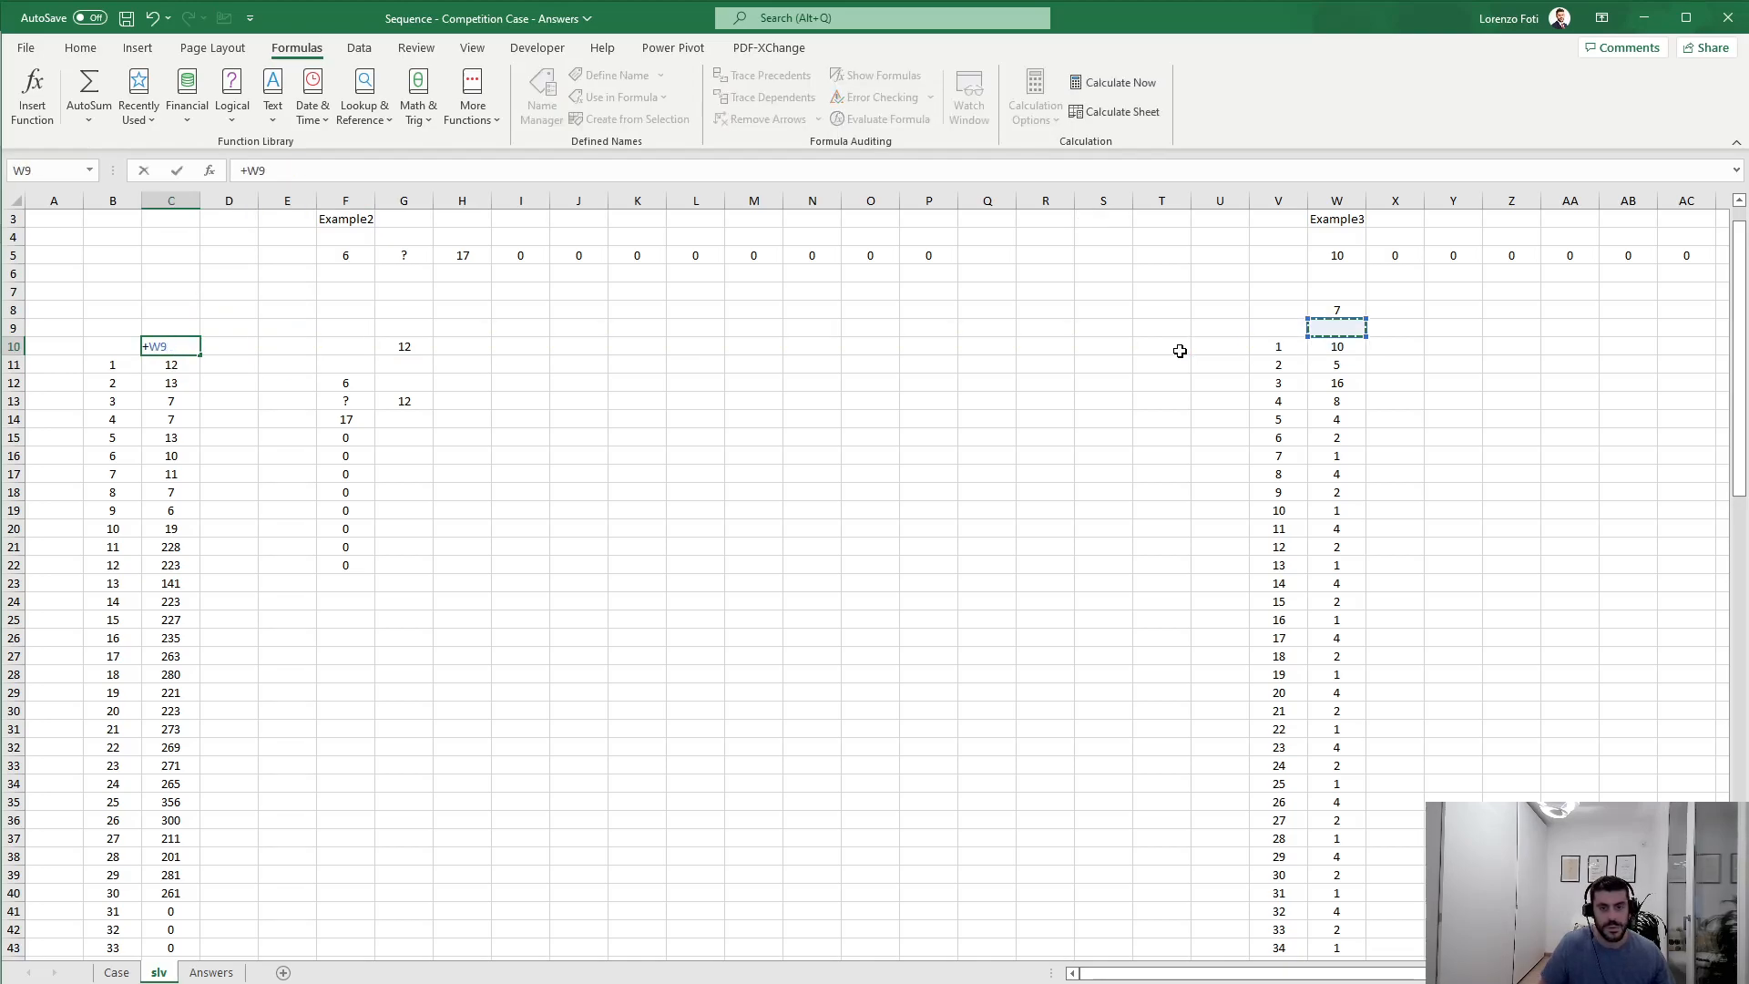
pyautogui.press('Return')
pyautogui.hotkey('ctrl', 'shift', 'Down')
pyautogui.press('Delete')
# Step: Create a data table over the game numbers and column C from row 10, with W3 as column input cell, and recalculate it
pyautogui.press('Left')
pyautogui.press('Up')
pyautogui.hotkey('ctrl', 'shift', 'Down')
pyautogui.hotkey('shift', 'Right')
pyautogui.hotkey('ctrl', 'shift', 'Down')
pyautogui.press('alt')
pyautogui.press('a')
pyautogui.press('w')
pyautogui.press('t')
pyautogui.hotkey('ctrl', 'Up')
pyautogui.press('Right')
pyautogui.press('Right')
pyautogui.press('Right')
pyautogui.press('Down')
pyautogui.press('Down')
pyautogui.press('Right')
pyautogui.hotkey('ctrl', 'Right')
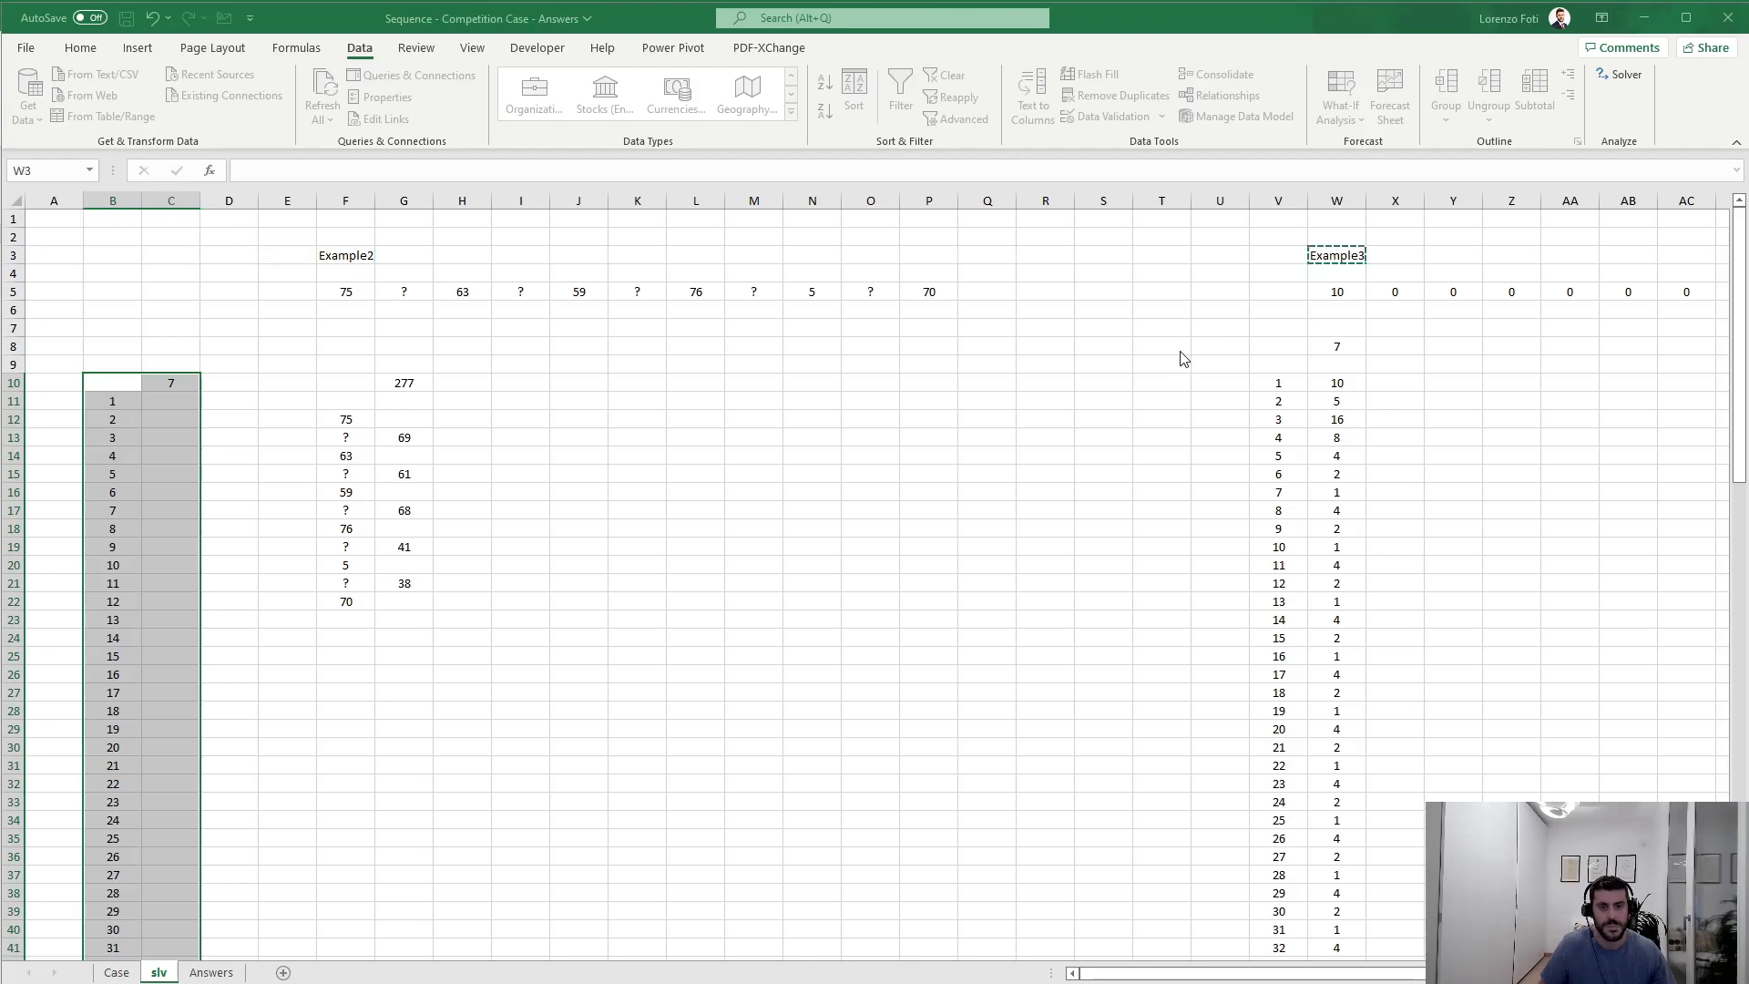
pyautogui.press('Return')
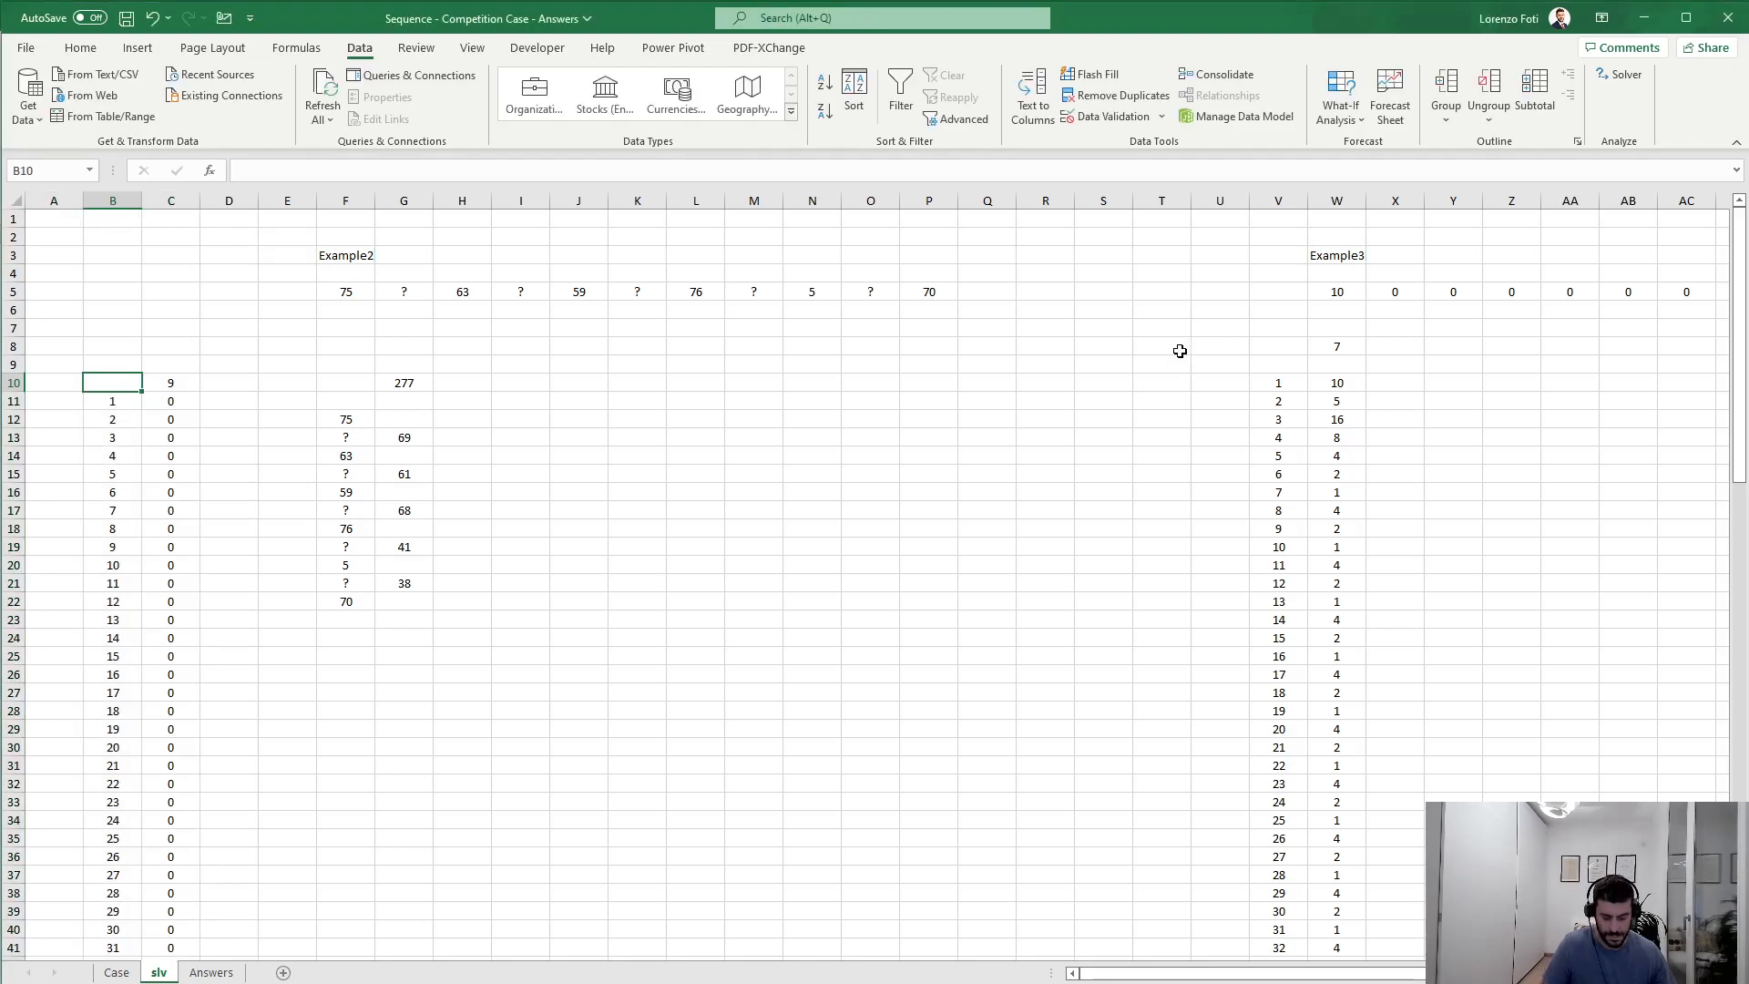
pyautogui.press('alt')
pyautogui.press('m')
pyautogui.press('F9')
# Step: Copy the results for games 31 to 50 from C41:C60 and paste them as values into the Level 3 answers on the Case sheet
pyautogui.scroll(-5, 215, 803)
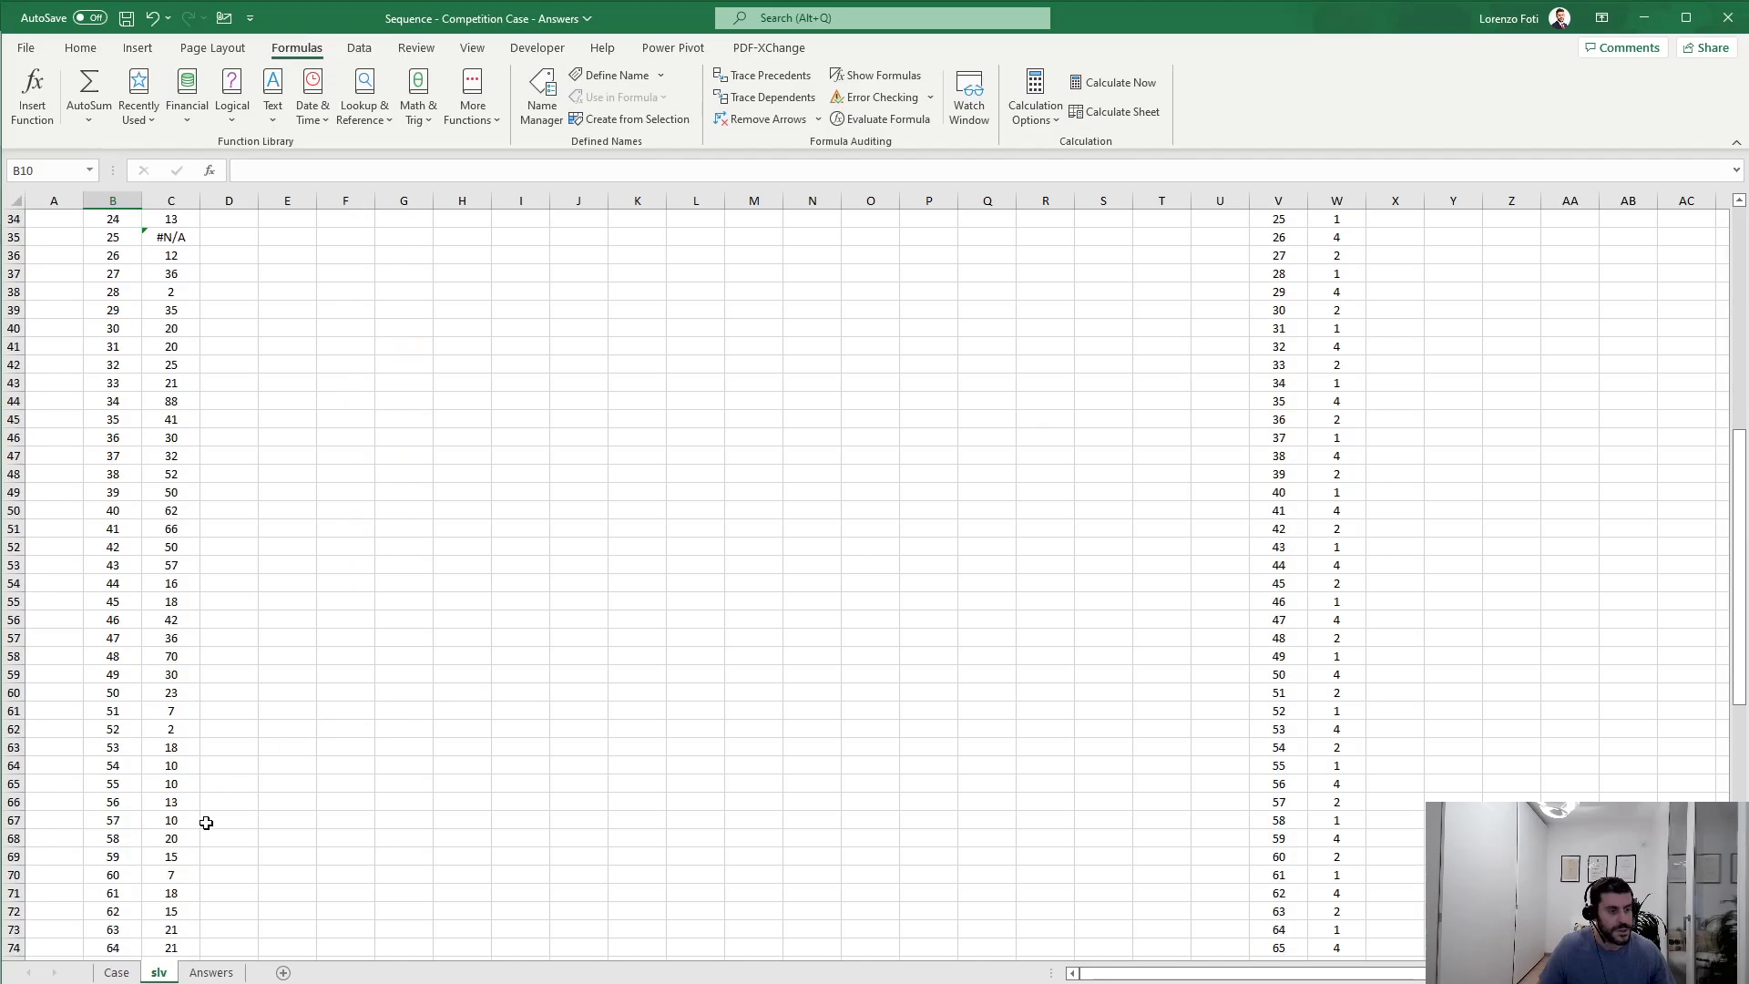
pyautogui.click(116, 973)
pyautogui.scroll(-8, 170, 748)
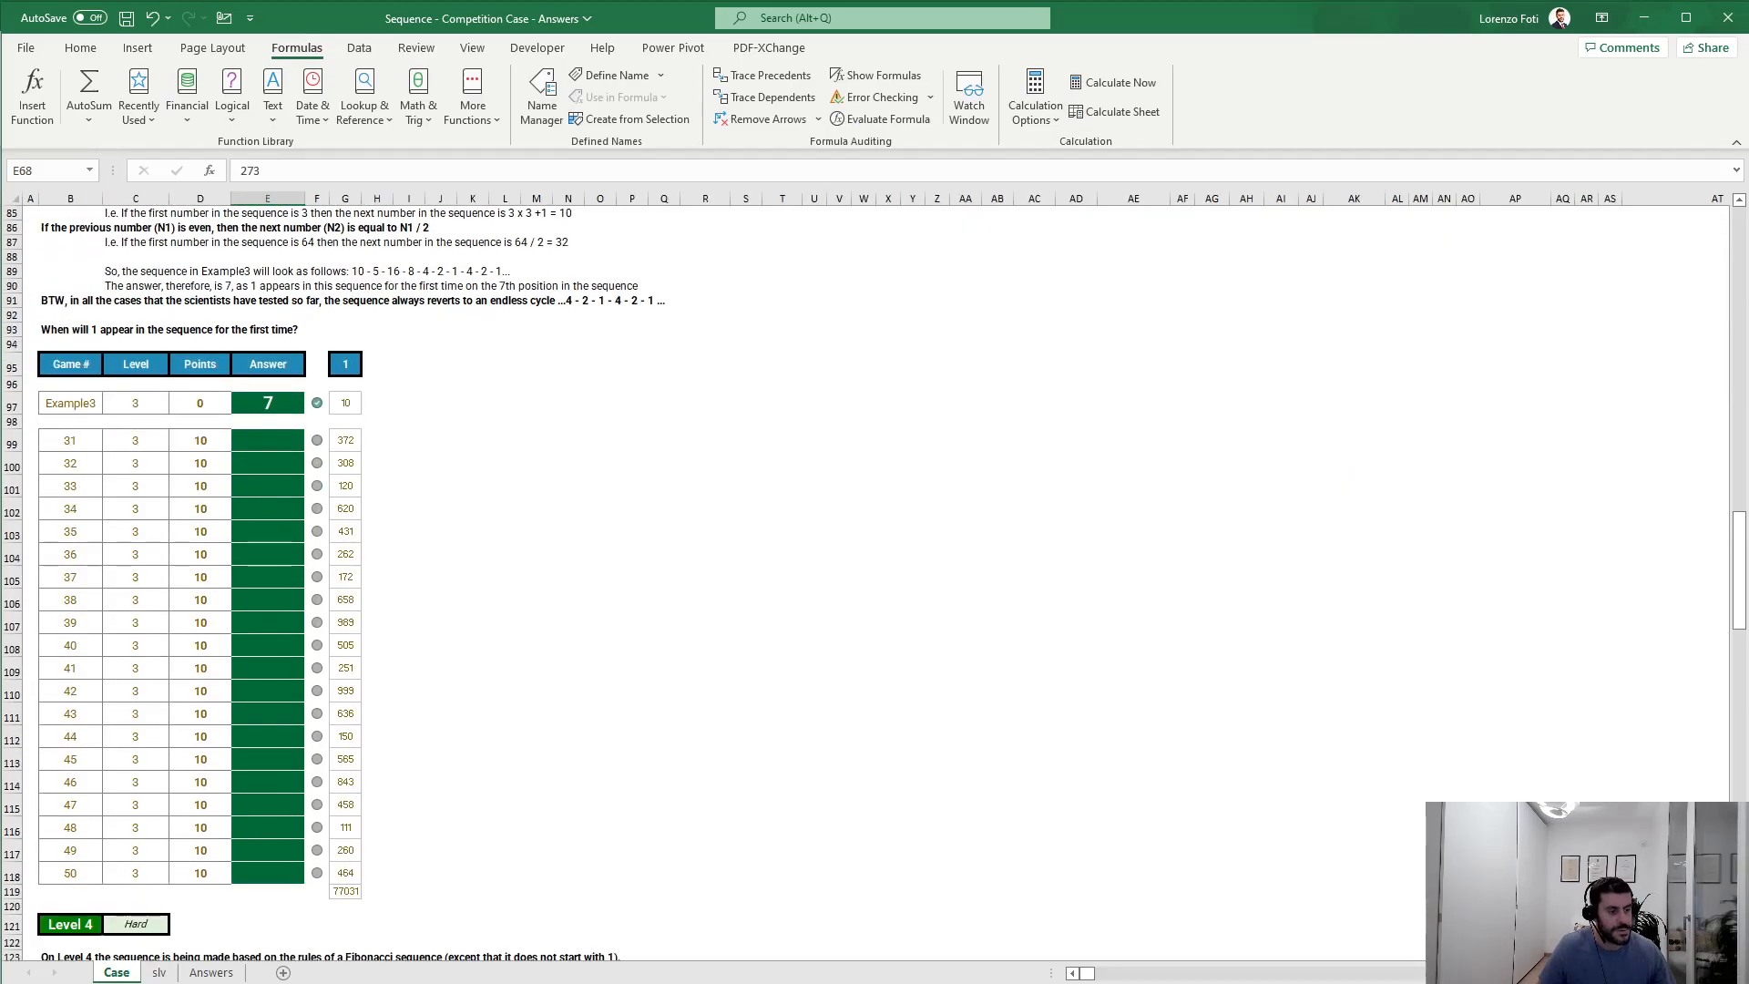
pyautogui.click(159, 973)
pyautogui.moveTo(168, 347); pyautogui.dragTo(164, 697)
pyautogui.hotkey('ctrl', 'c')
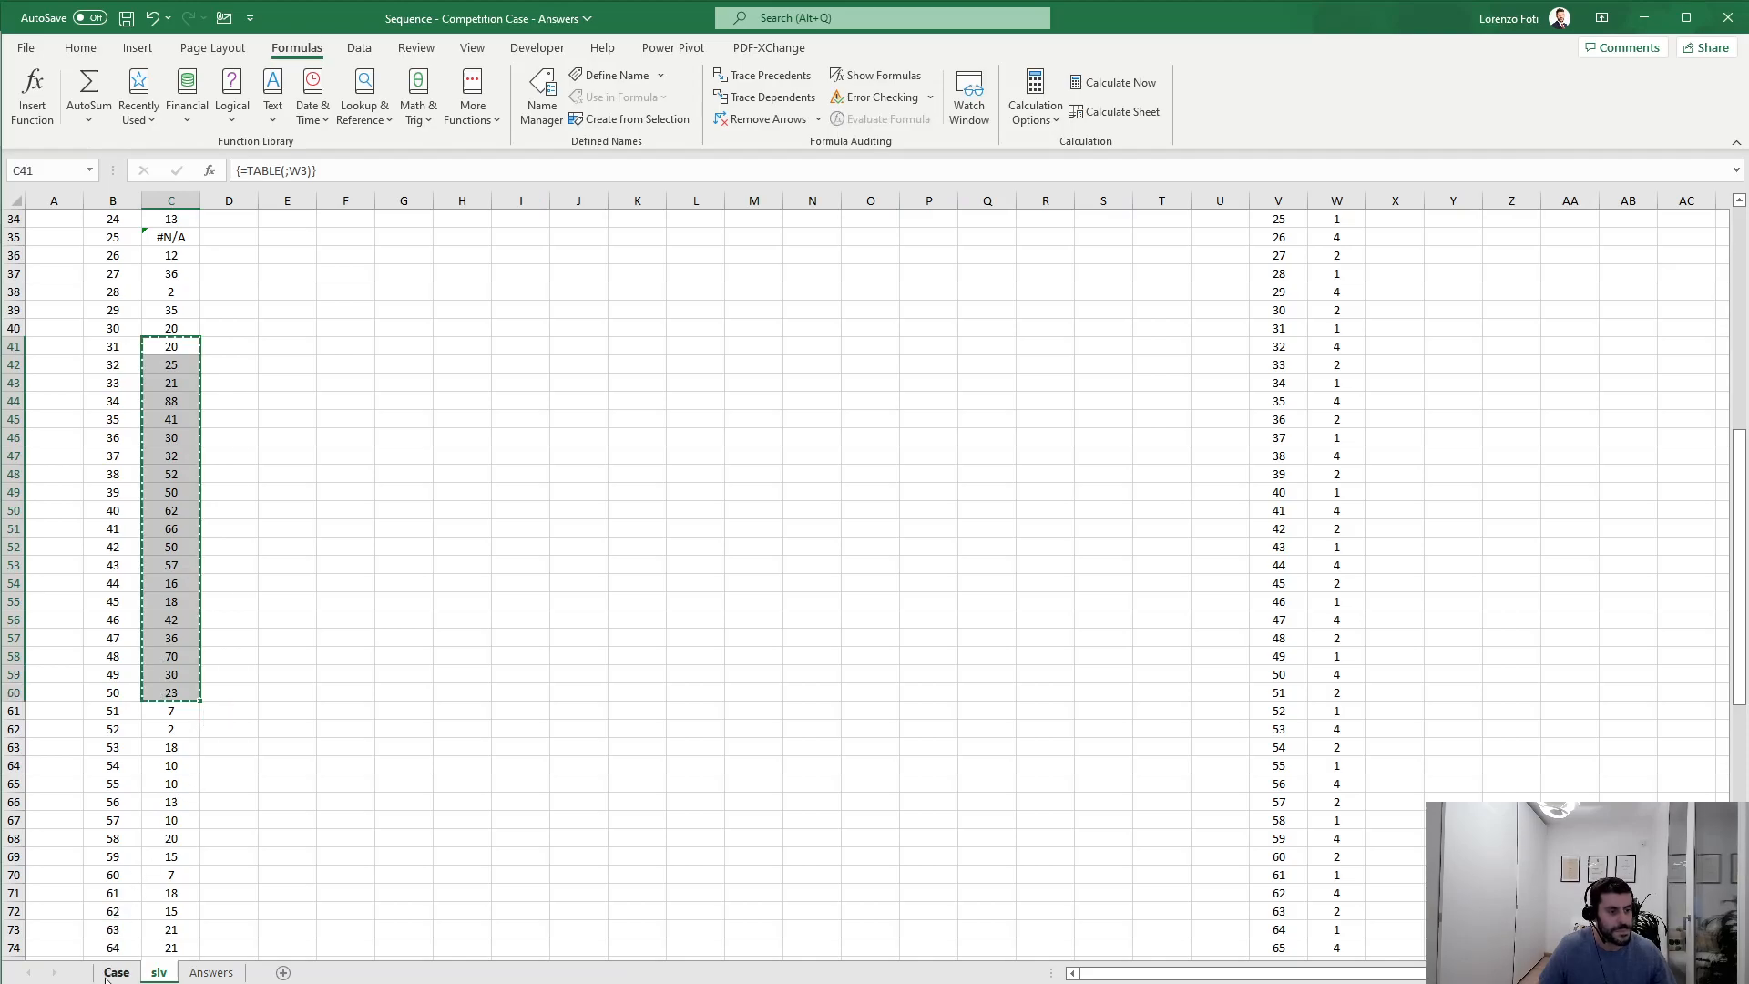
pyautogui.click(116, 973)
pyautogui.rightClick(278, 446)
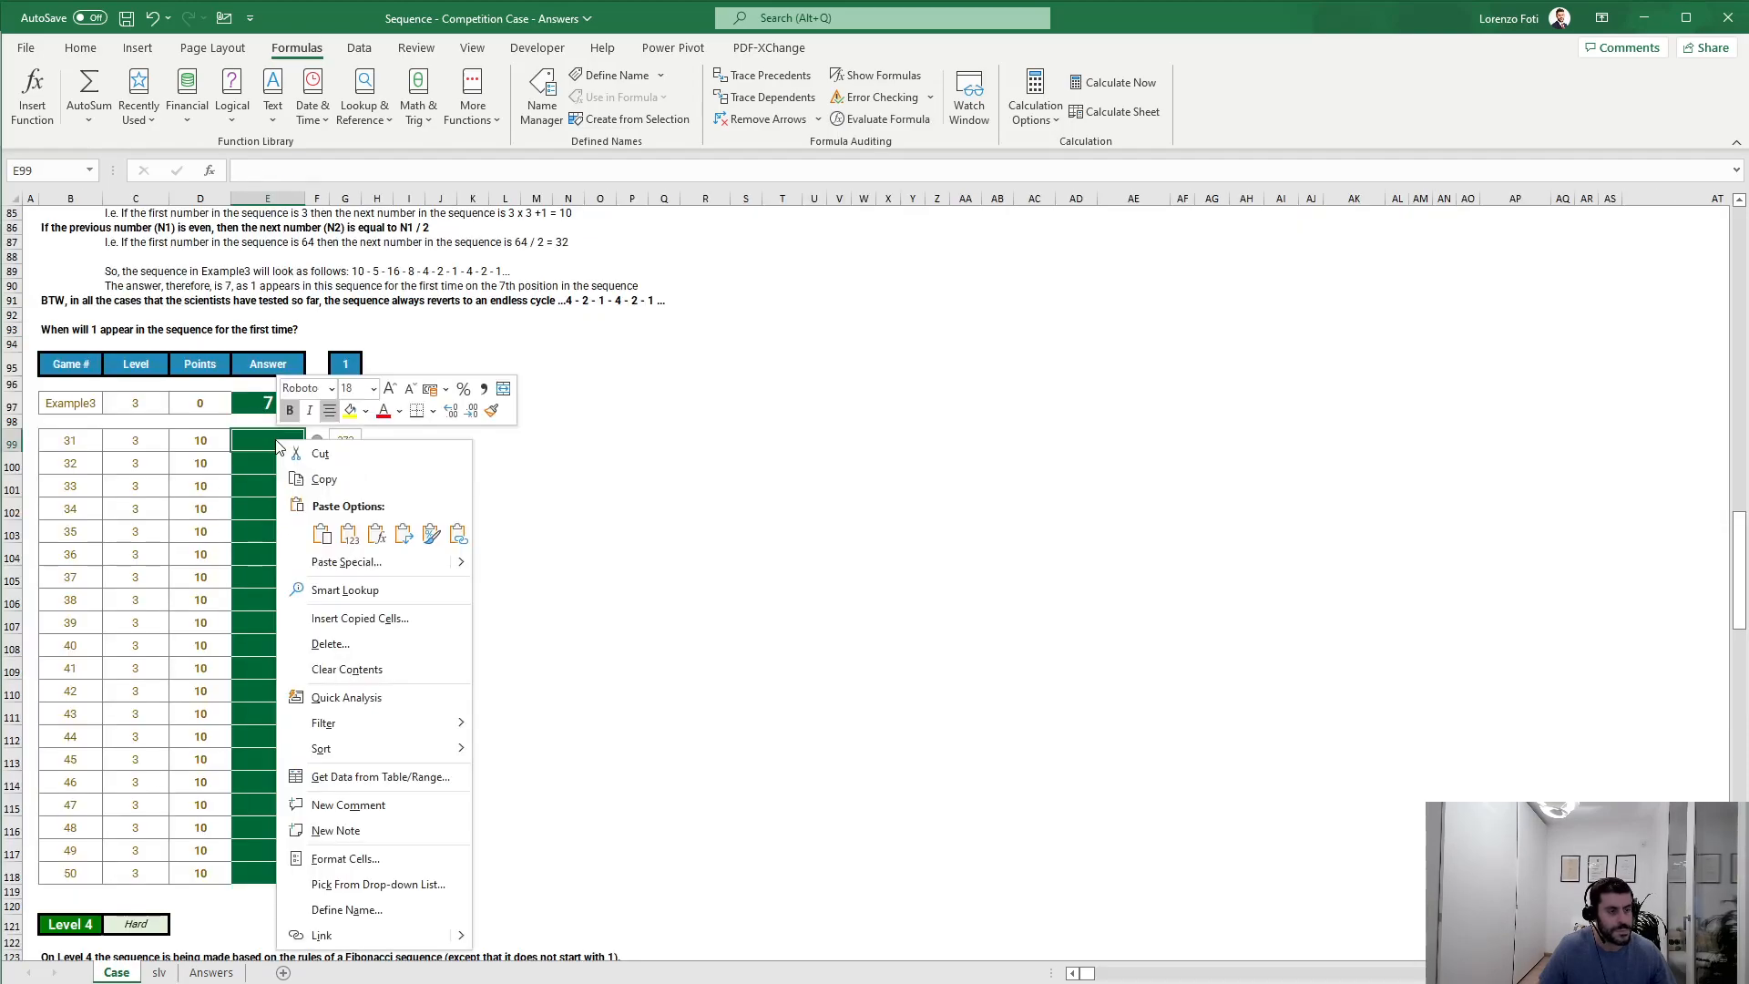
pyautogui.click(349, 534)
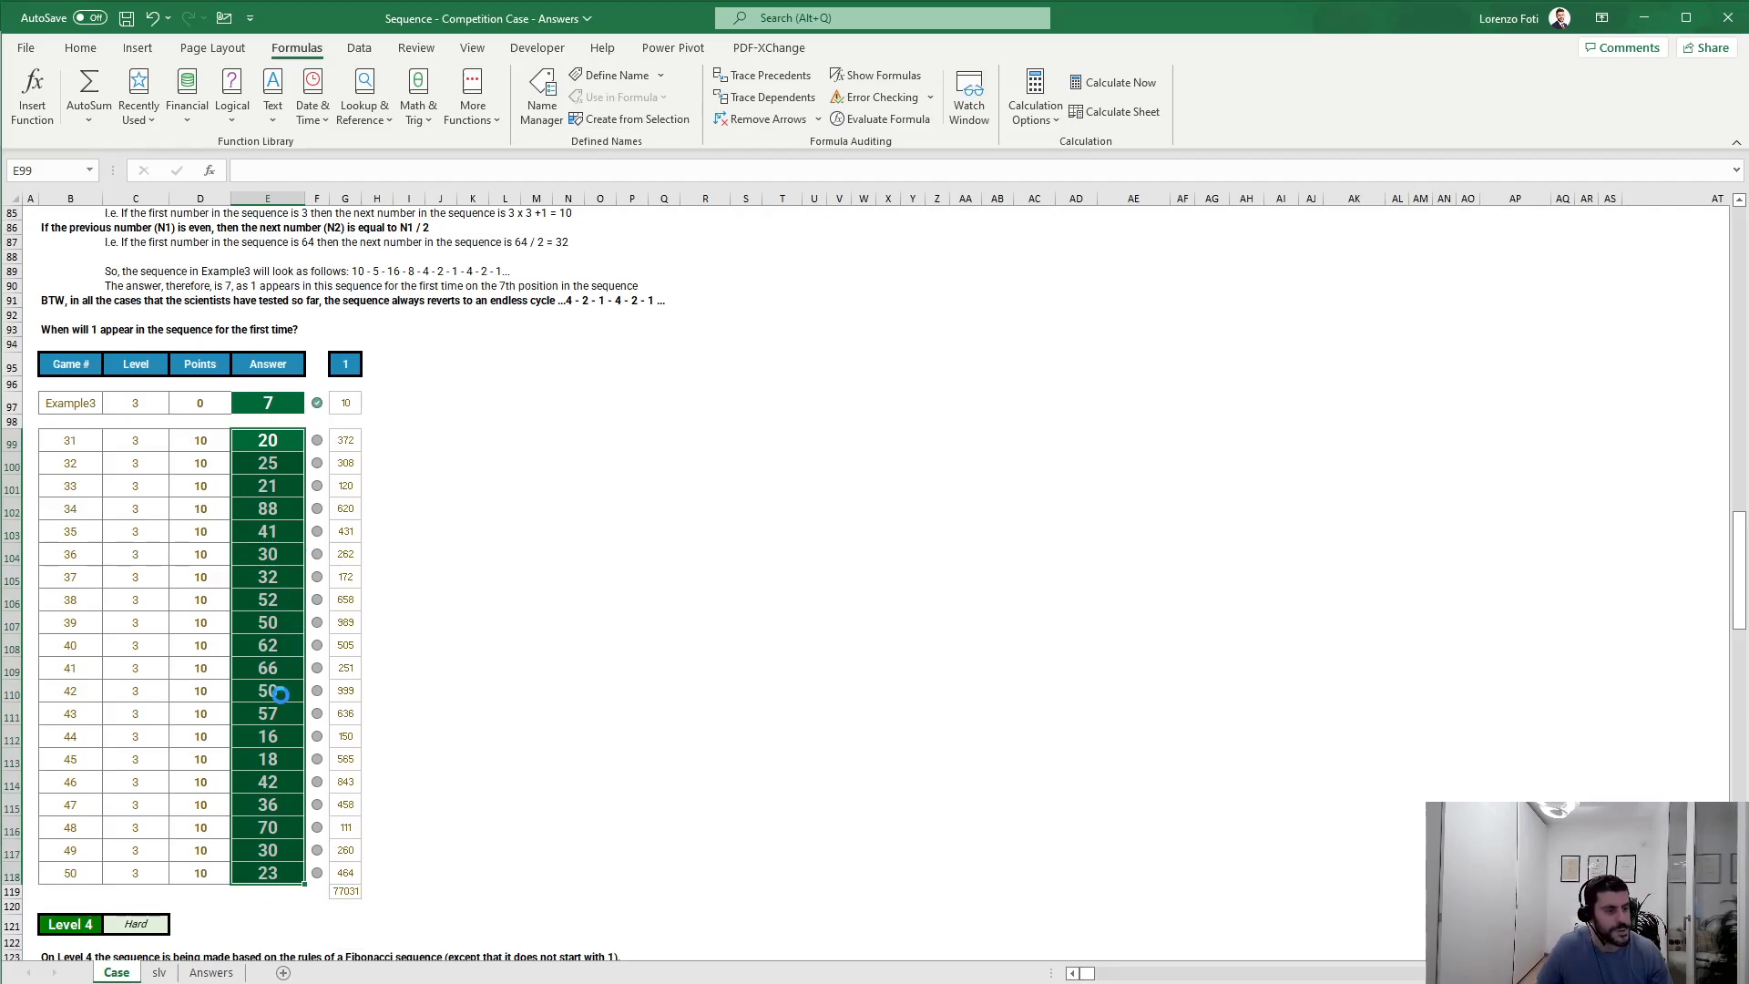
# Step: Review the Level 4 rules on the Case sheet and change the game label in W3 of the slv sheet to Example4
pyautogui.scroll(-3, 268, 775)
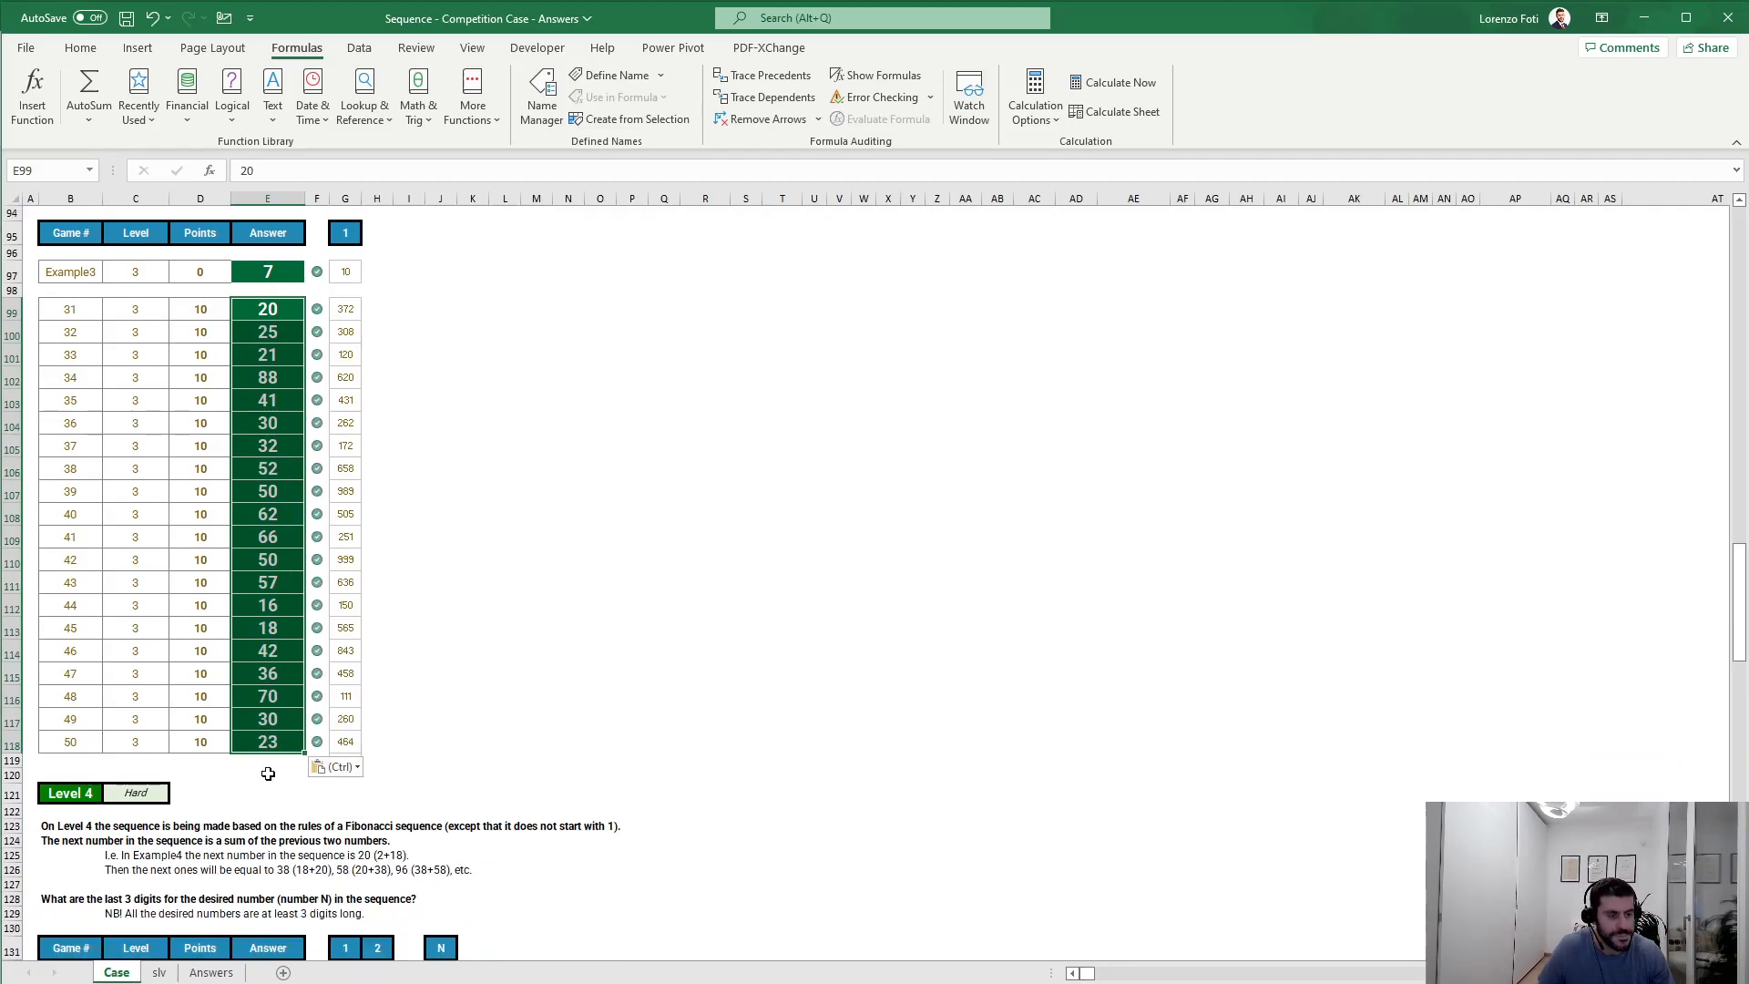
pyautogui.scroll(-6, 270, 735)
pyautogui.scroll(-1, 271, 735)
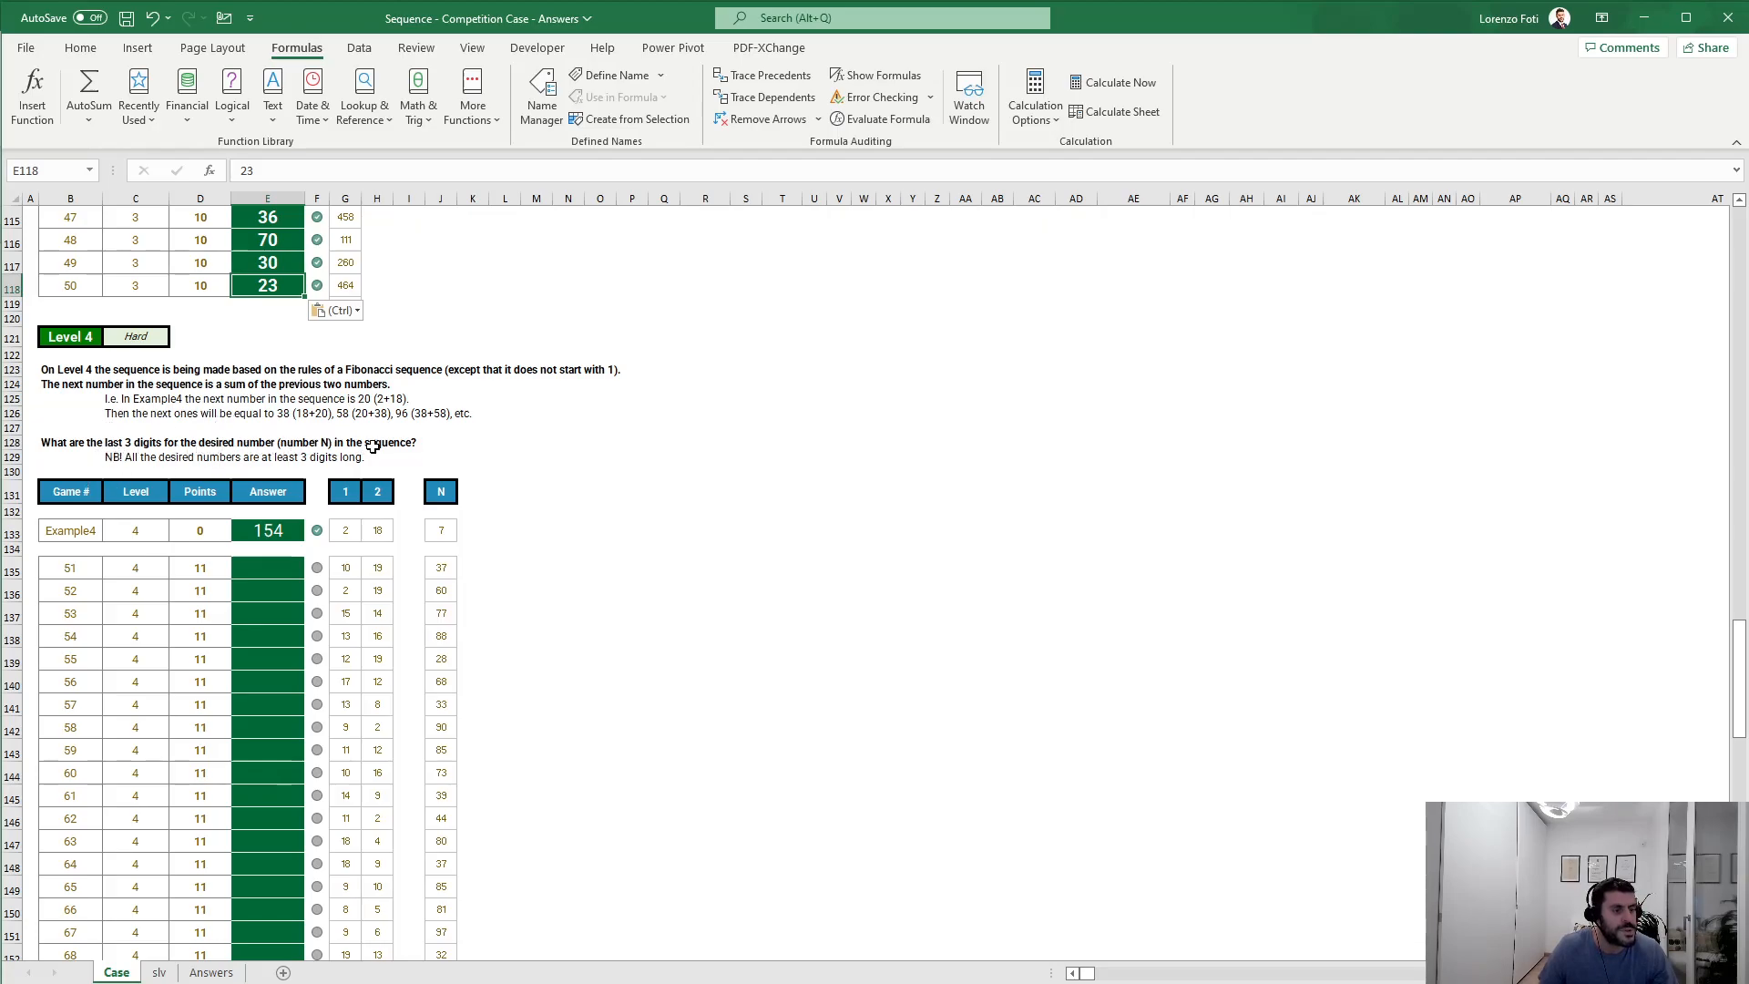
pyautogui.click(157, 973)
pyautogui.scroll(10, 964, 535)
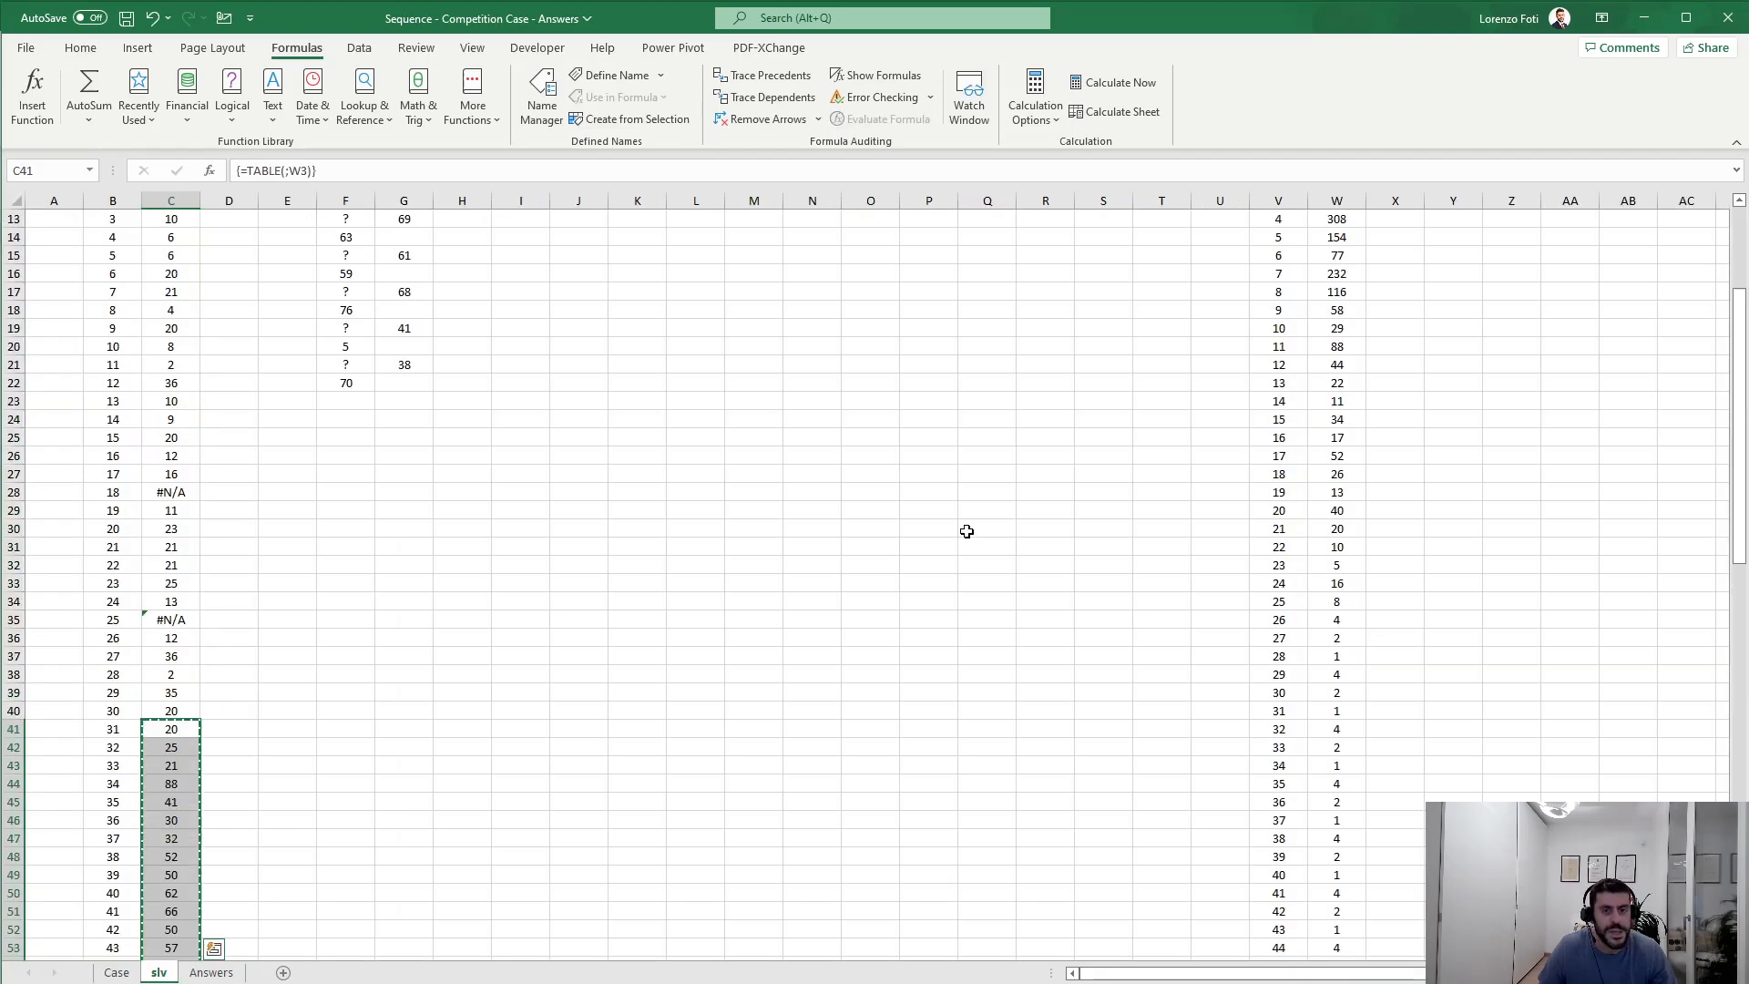
pyautogui.click(1334, 254)
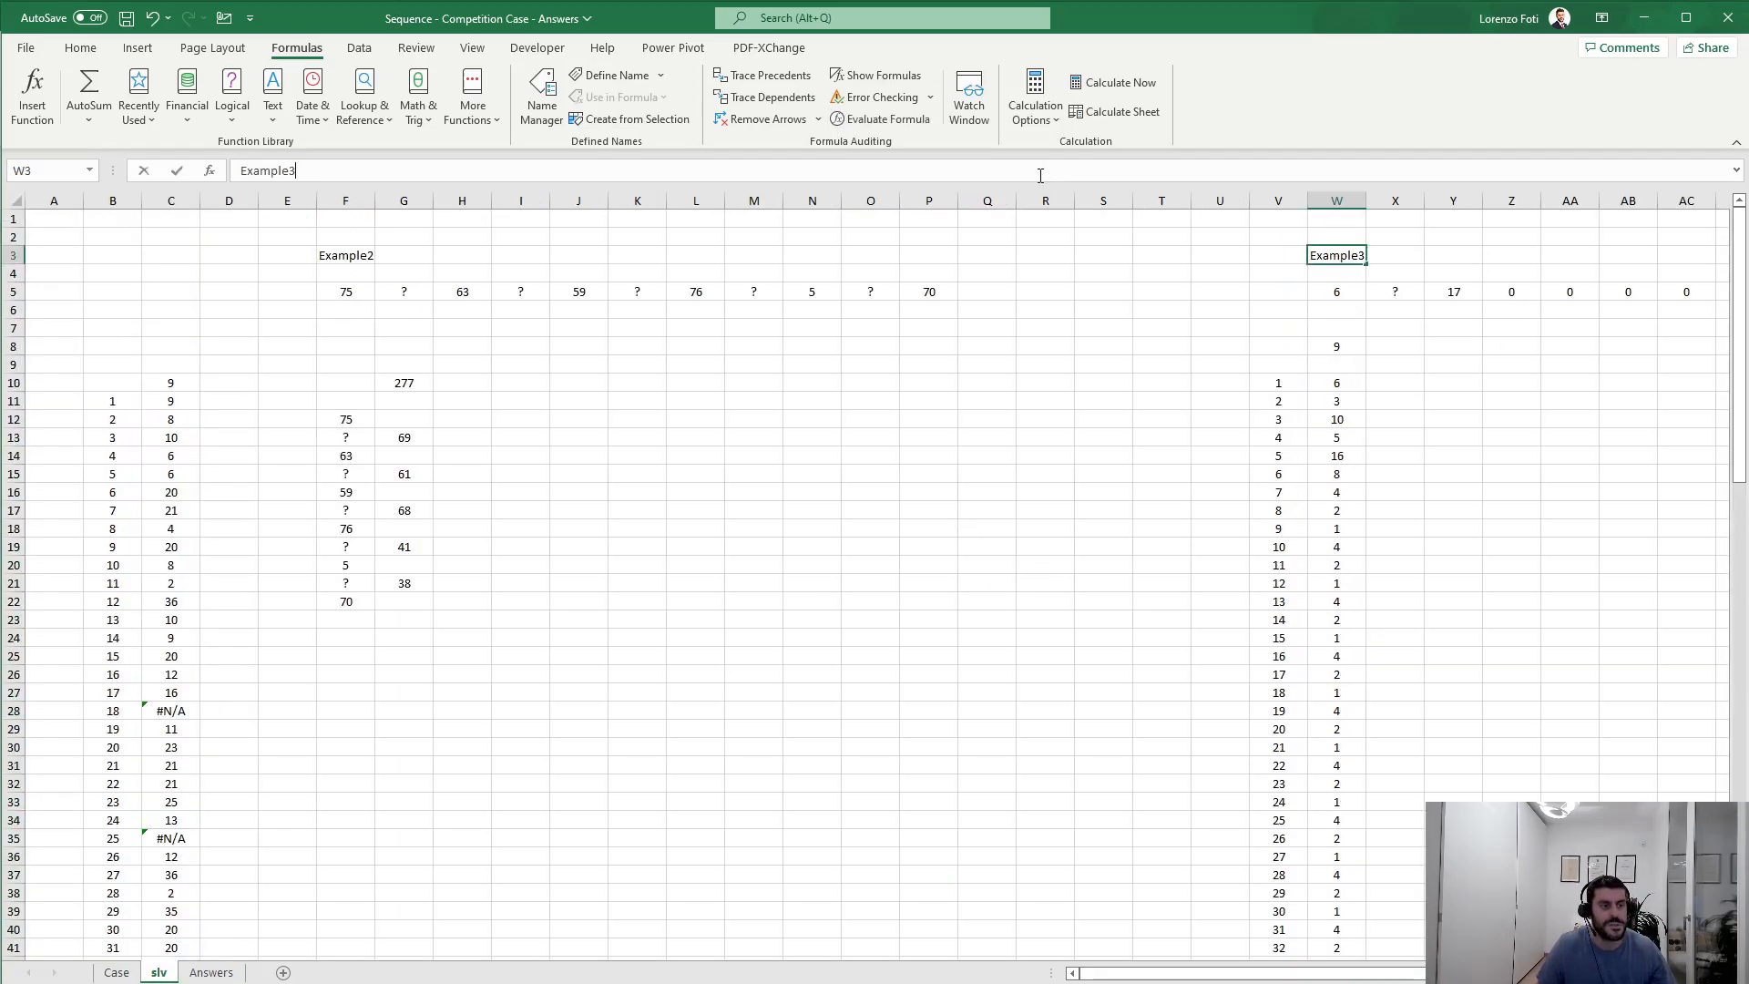
pyautogui.click(1035, 167)
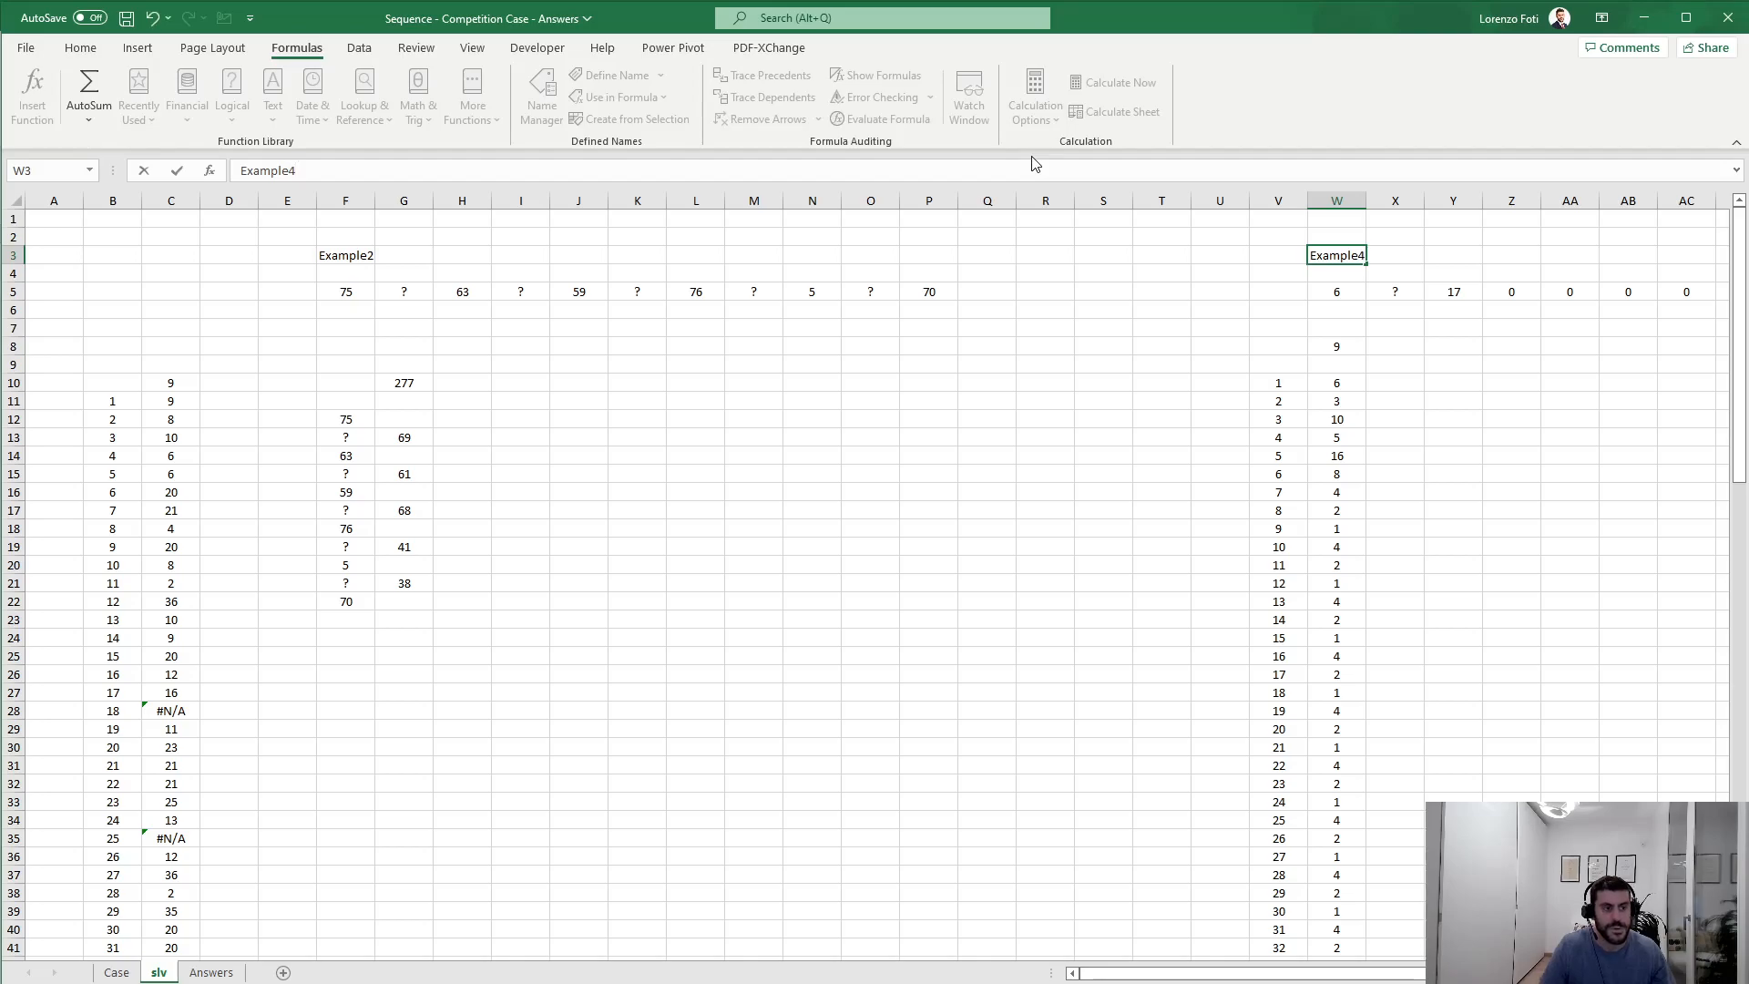
pyautogui.write('4')
pyautogui.press('Return')
# Step: Check the Example4 inputs on the Case sheet and recalculate the slv sheet to refresh the lookup in row 5
pyautogui.press('Down')
pyautogui.press('Right')
pyautogui.press('Right')
pyautogui.press('Right')
pyautogui.press('Right')
pyautogui.press('Right')
pyautogui.press('Right')
pyautogui.press('Right')
pyautogui.press('Right')
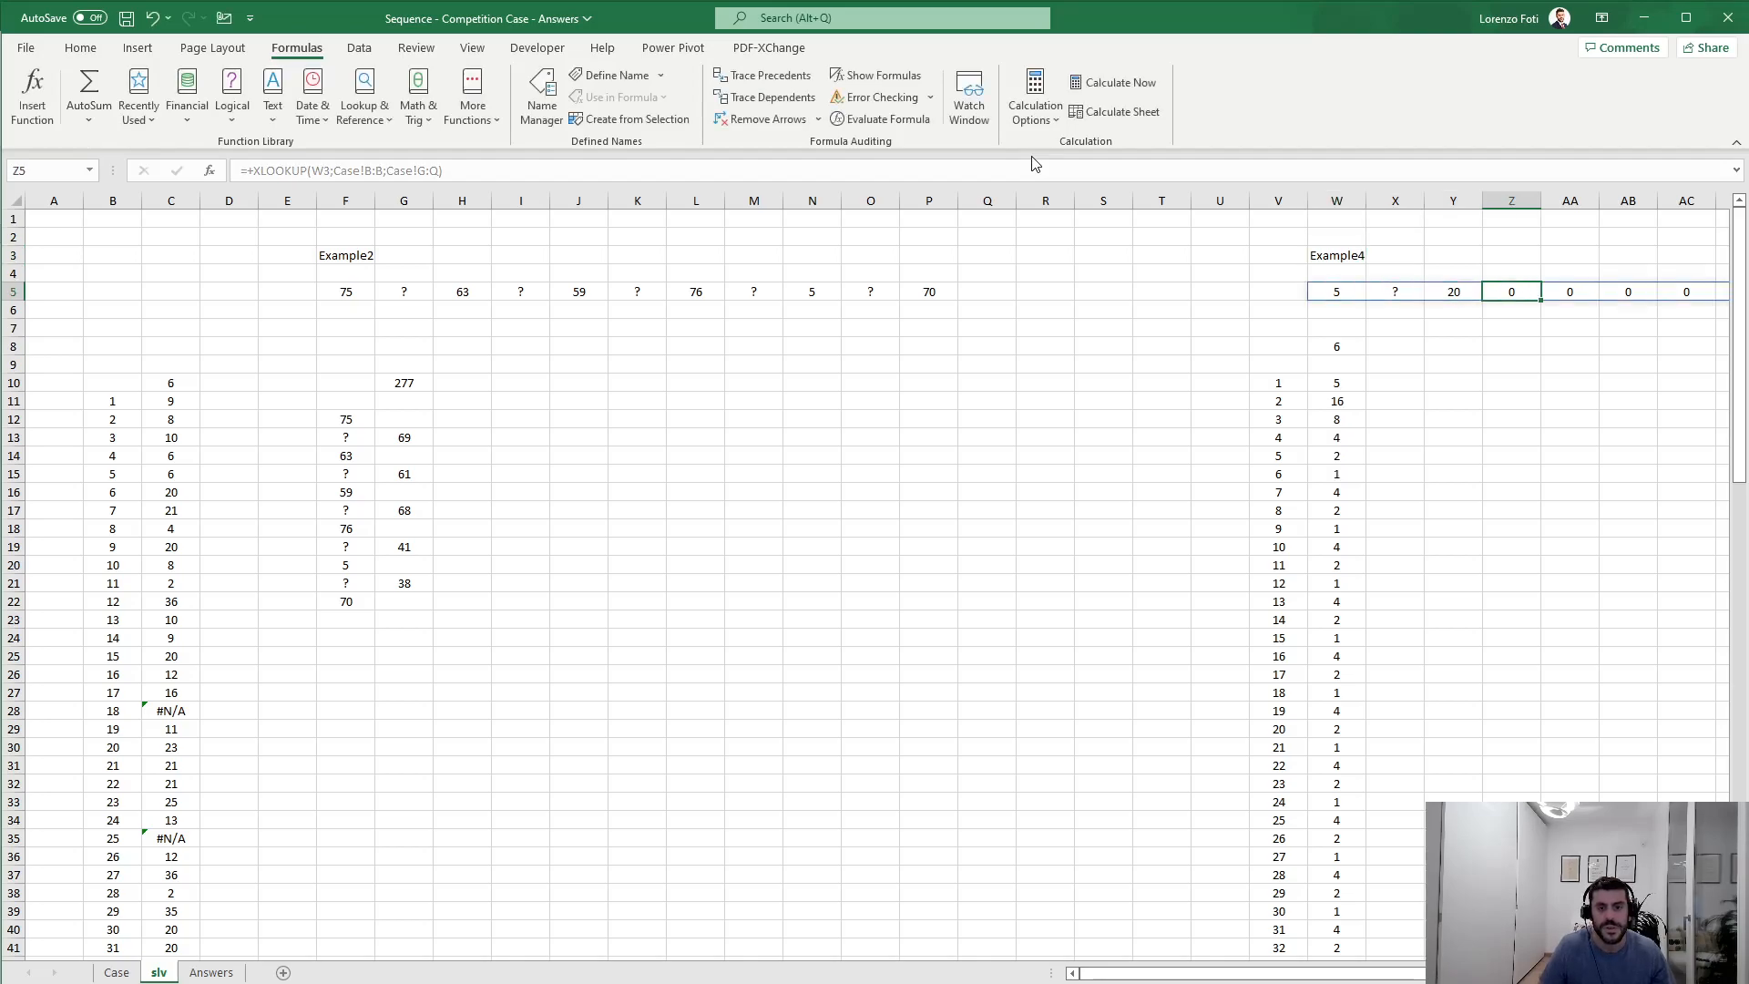
pyautogui.hotkey('ctrl', 'pageup')
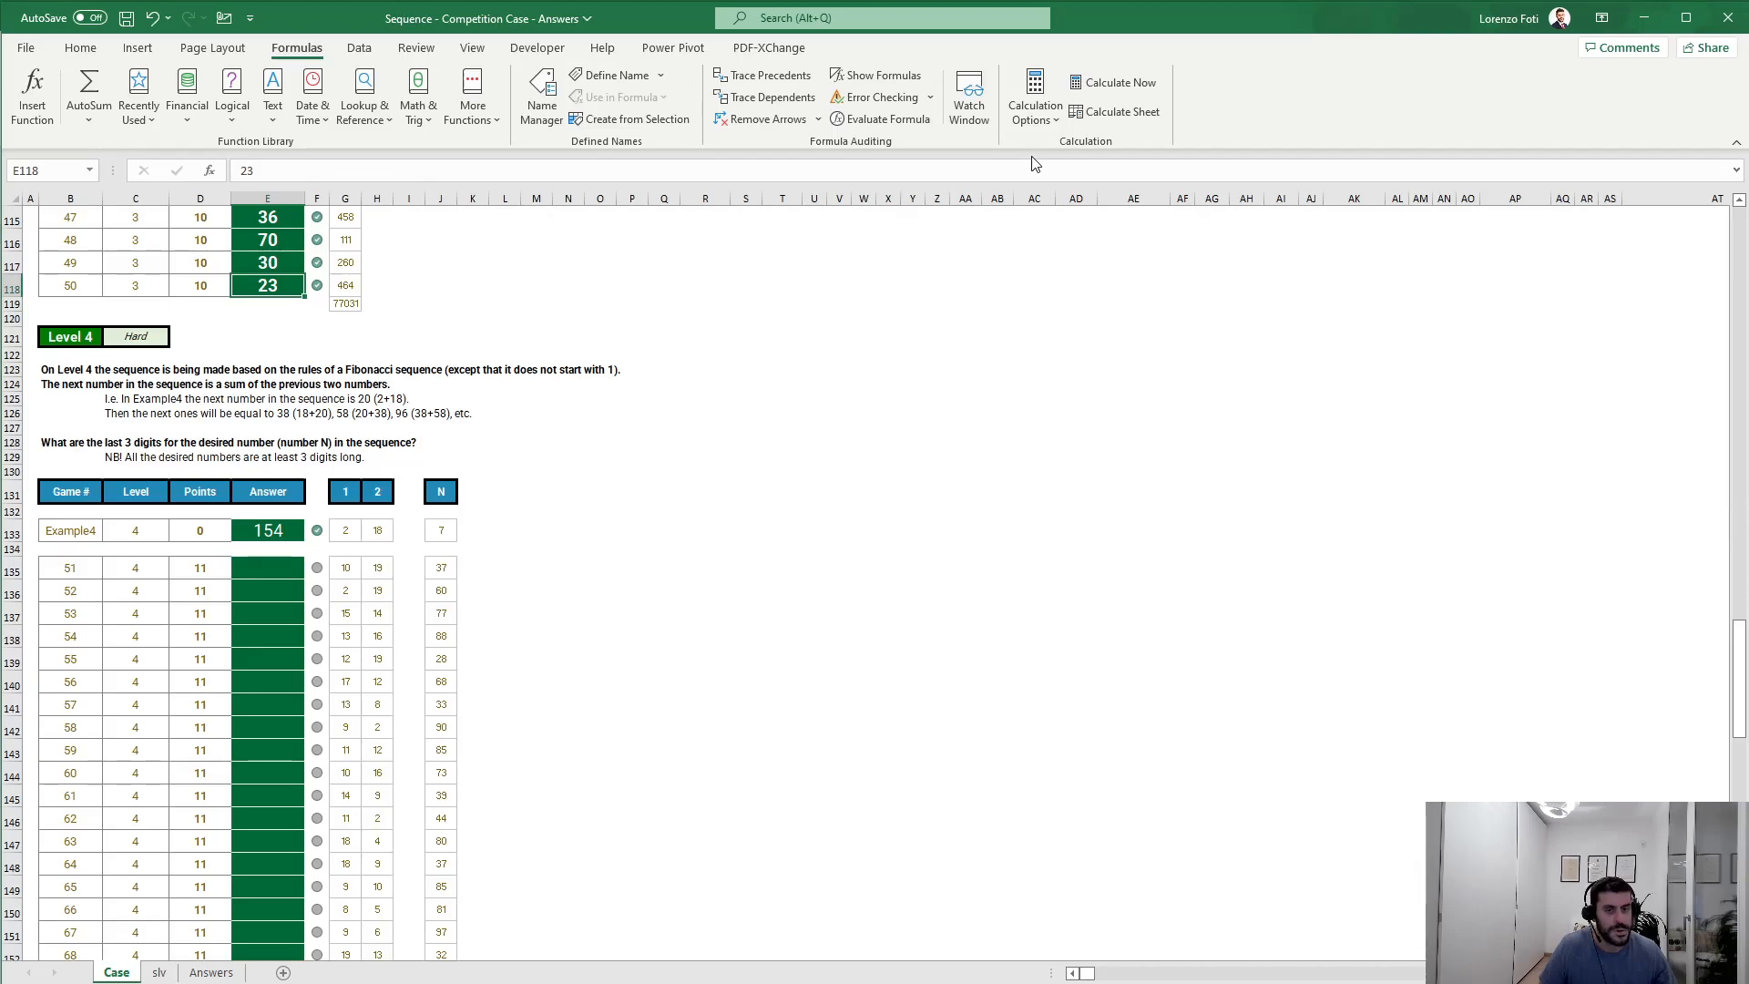
pyautogui.hotkey('ctrl', 'pagedown')
pyautogui.press('F9')
pyautogui.click(1300, 396)
pyautogui.click(1206, 291)
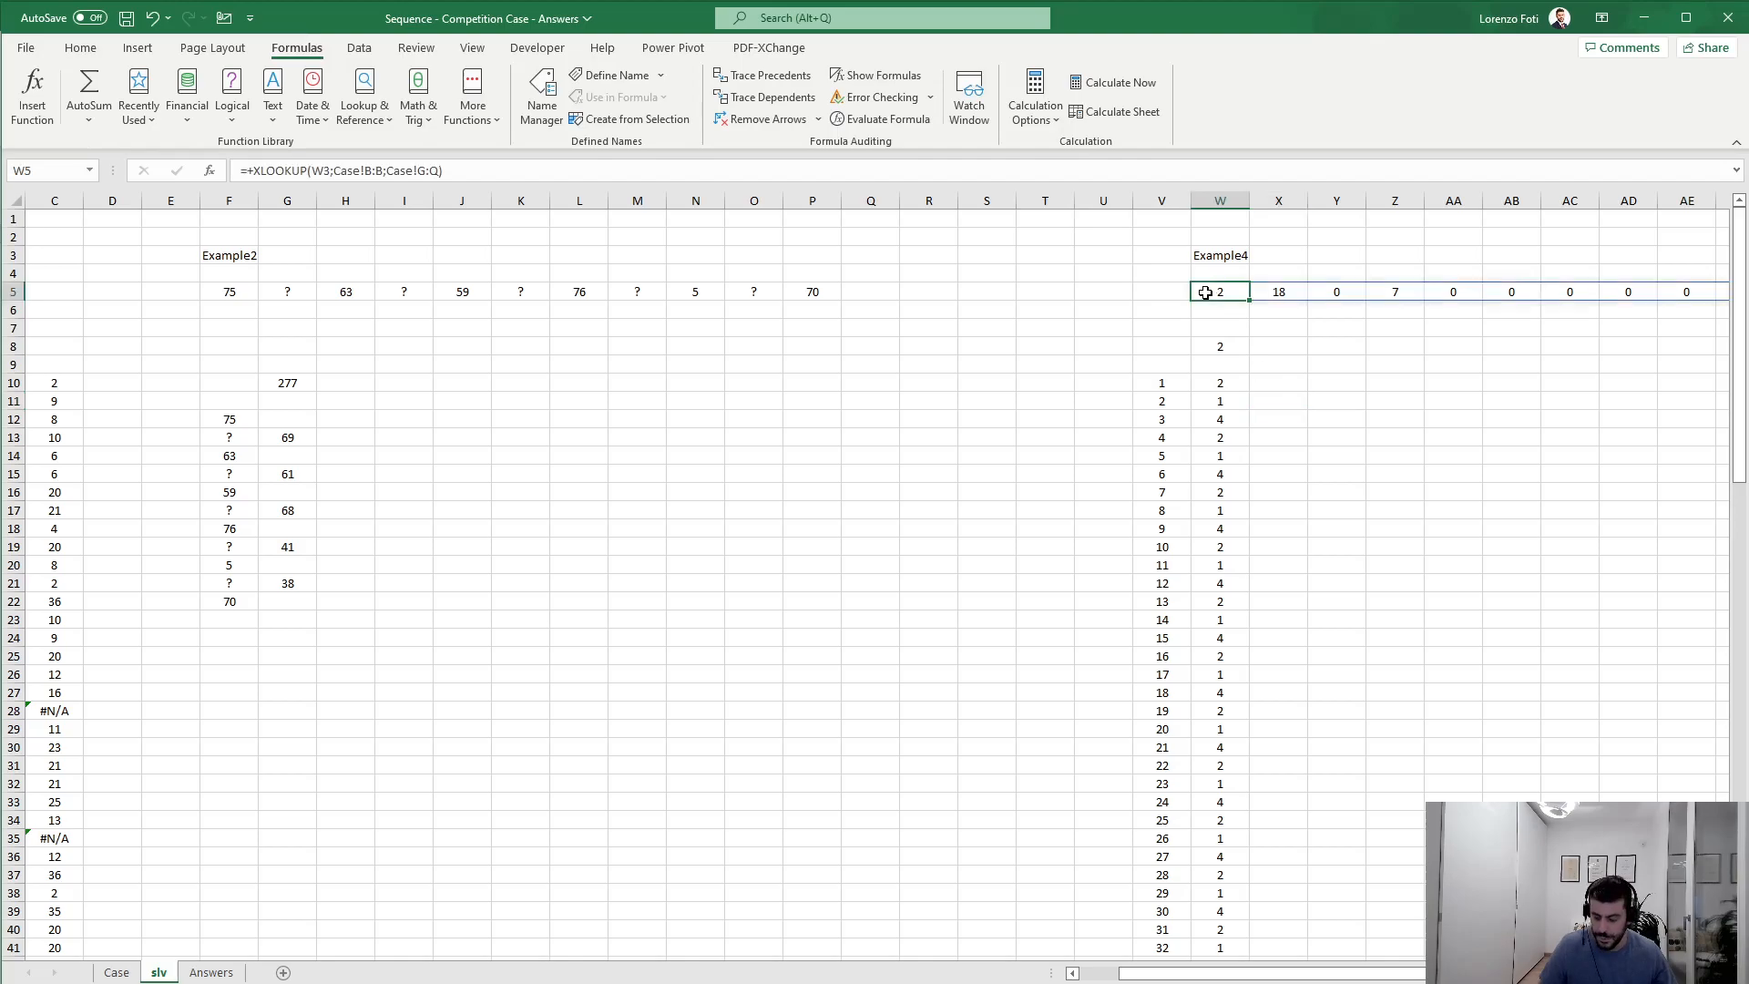
# Step: Compare the Example4 lookup values in row 5 of the slv sheet with the Level 4 inputs on the Case sheet
pyautogui.hotkey('ctrl', 'pageup')
pyautogui.hotkey('ctrl', 'pagedown')
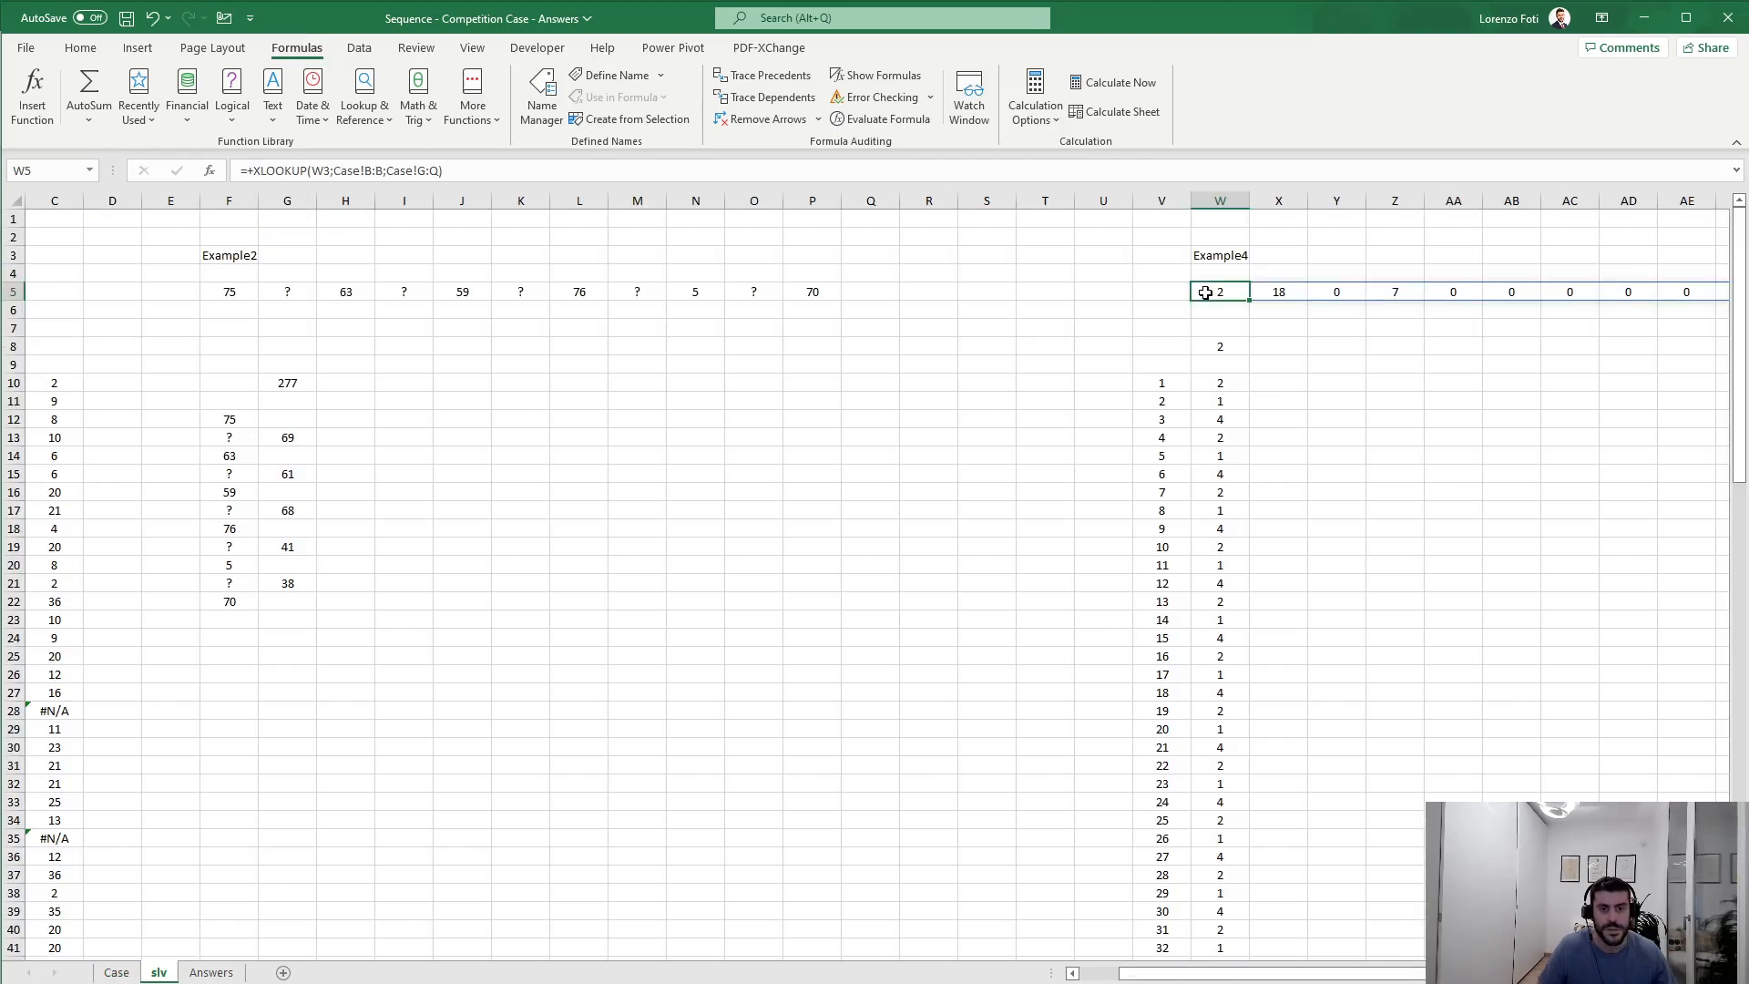
pyautogui.press('Right')
pyautogui.press('Right')
pyautogui.press('Right')
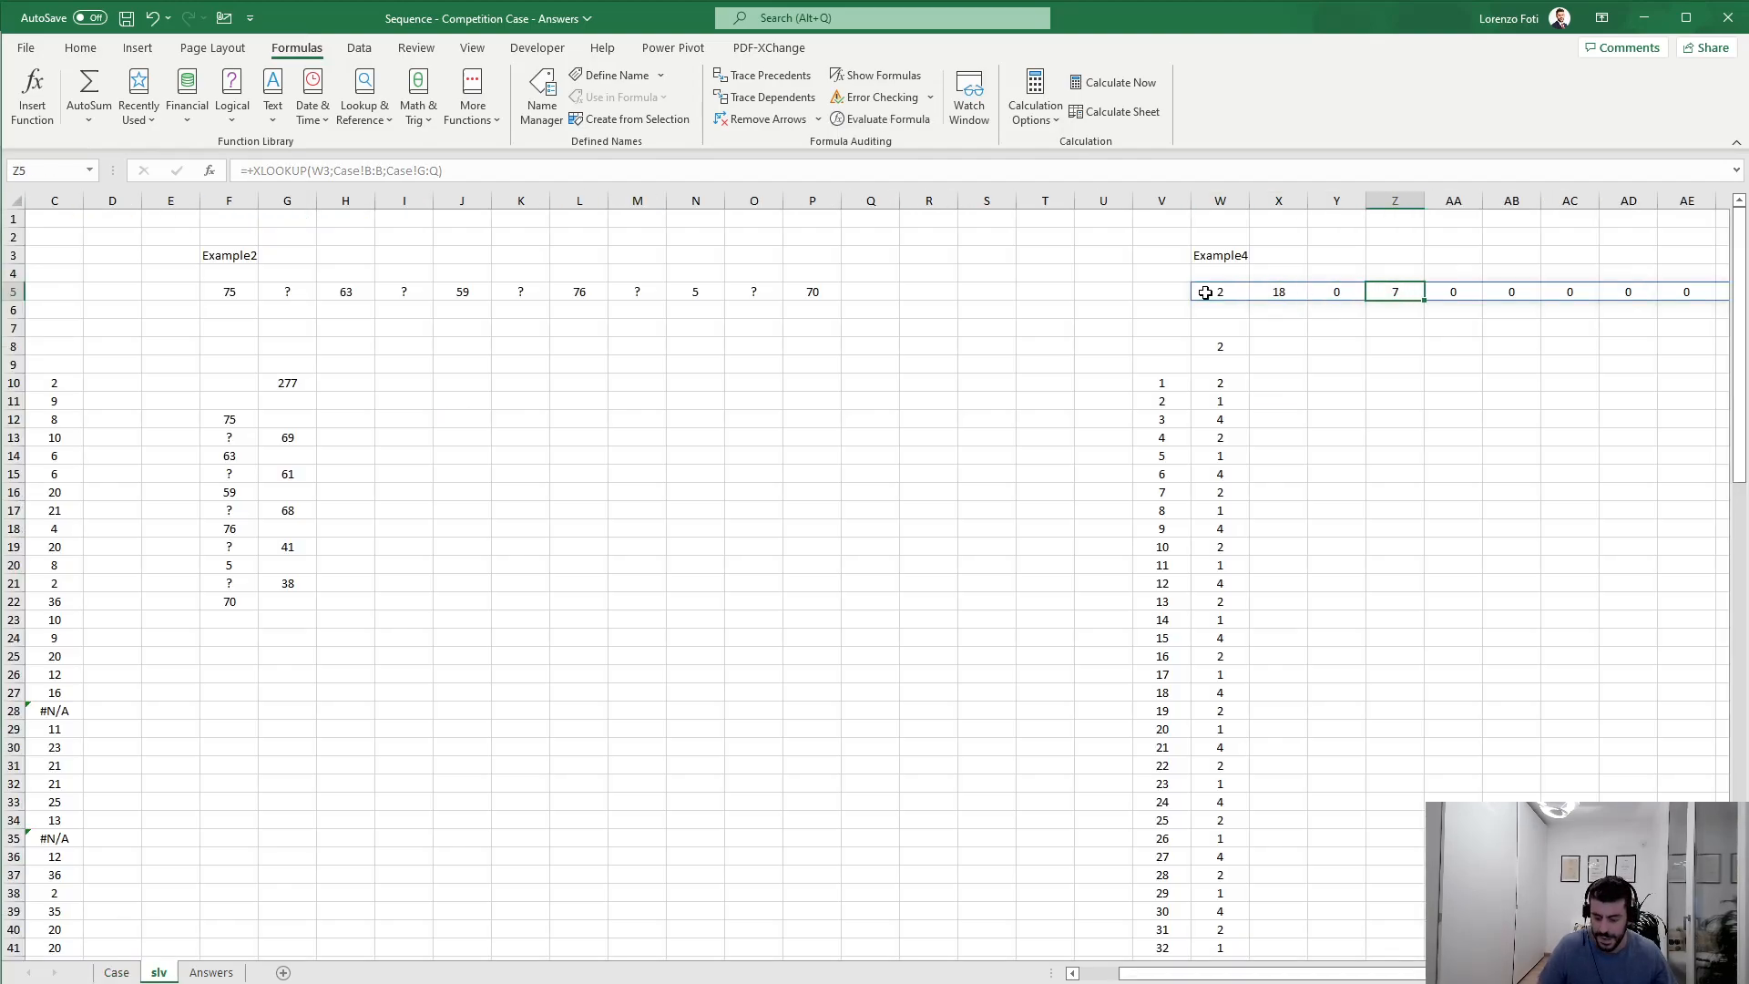
pyautogui.hotkey('ctrl', 'pageup')
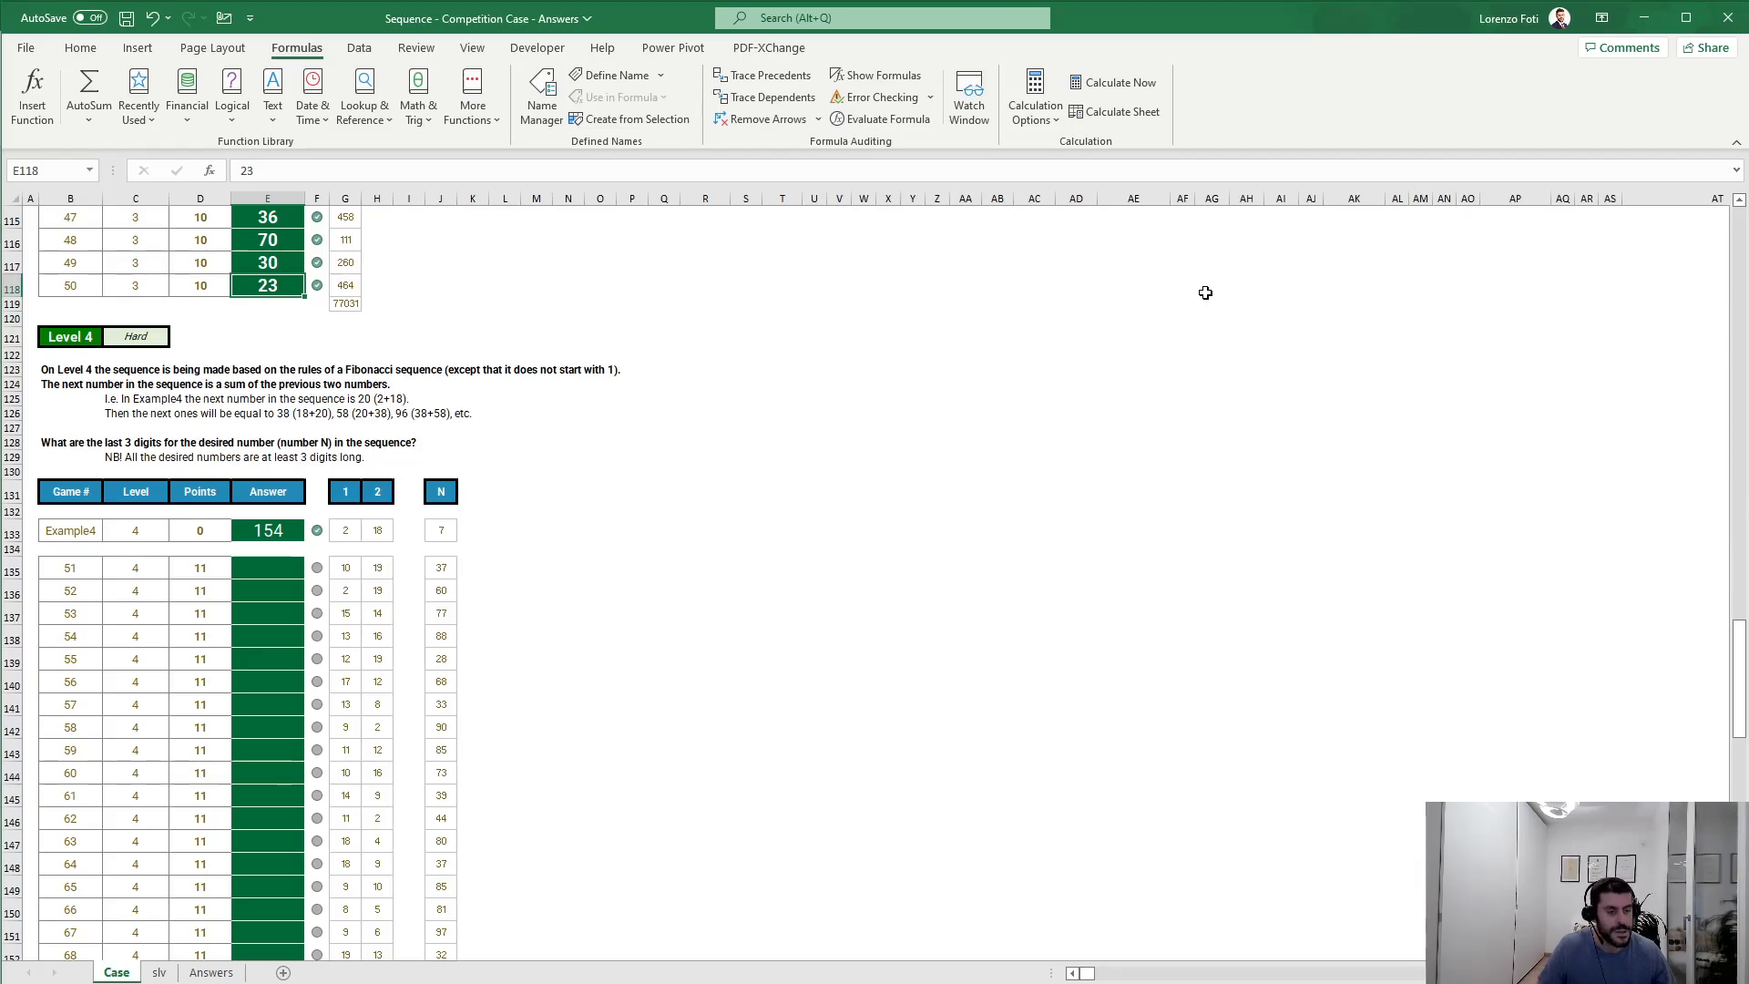
pyautogui.hotkey('ctrl', 'pagedown')
# Step: Clear the leftover Level 3 MATCH formula from W8 on the slv sheet
pyautogui.press('Left')
pyautogui.press('Left')
pyautogui.press('Down')
pyautogui.press('Down')
pyautogui.press('Down')
pyautogui.press('Down')
pyautogui.press('Left')
pyautogui.press('Up')
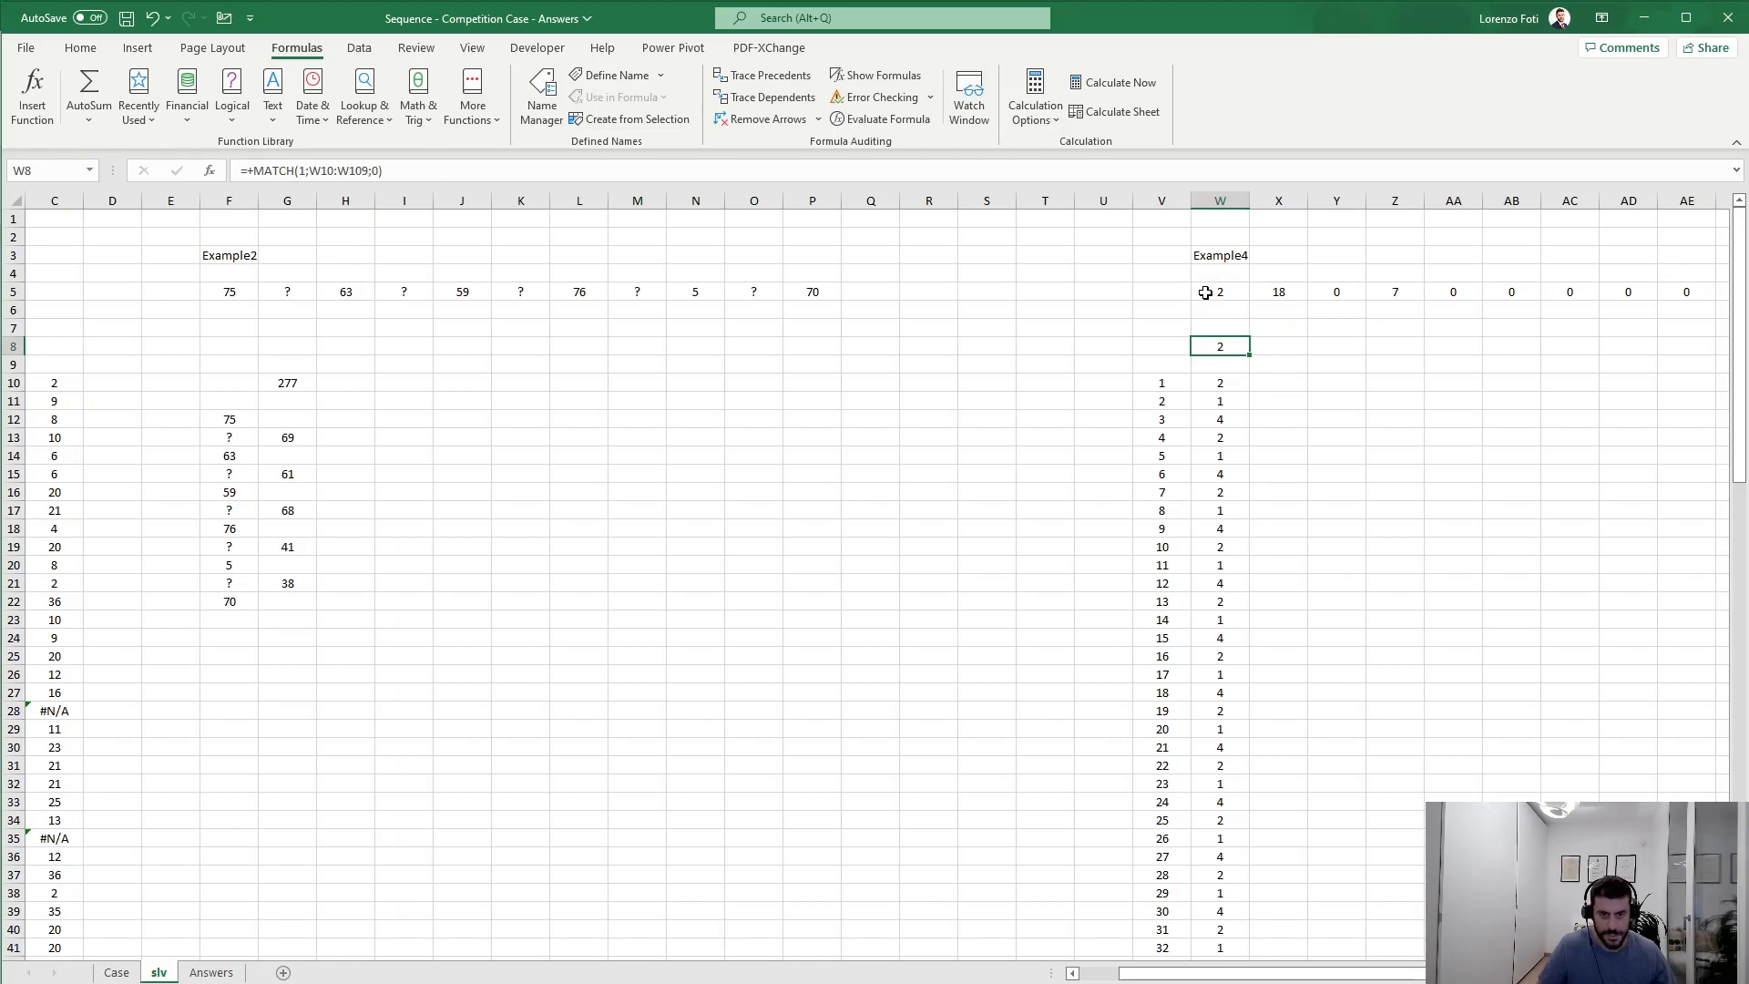
pyautogui.press('Delete')
# Step: Link the first two sequence terms, W10 to W5 and W11 to X5, and recalculate the workbook
pyautogui.press('Down')
pyautogui.press('Down')
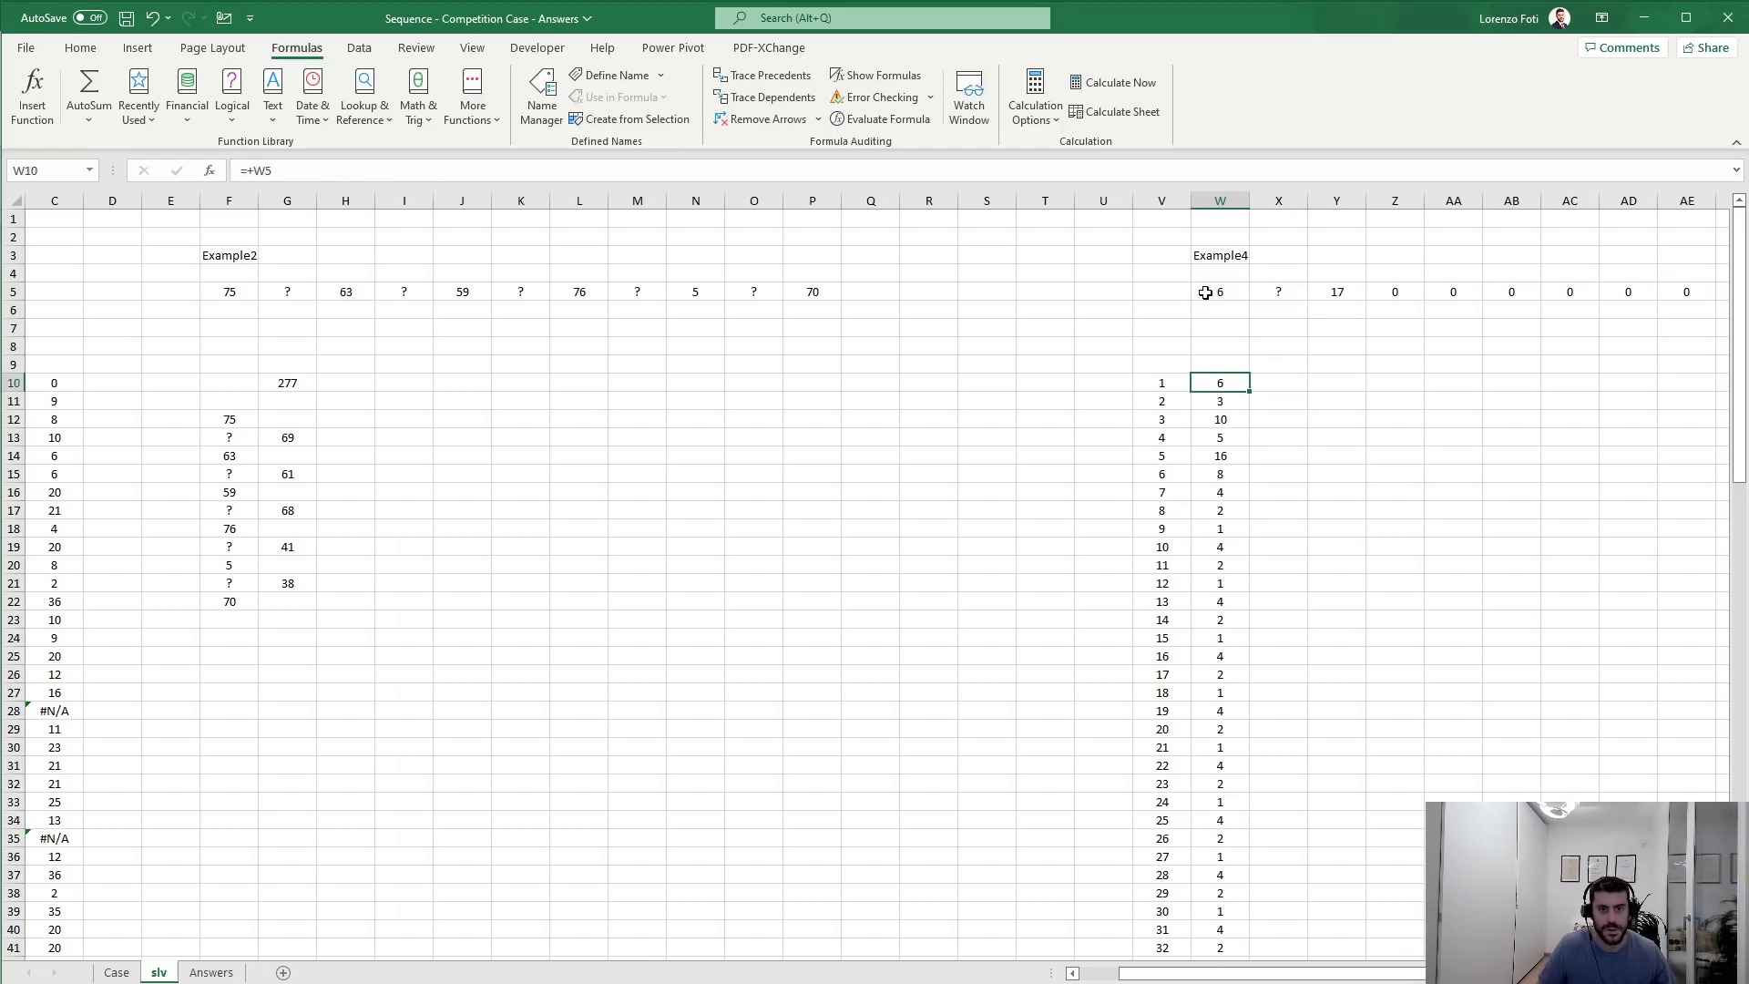
pyautogui.write('+')
pyautogui.click(1206, 291)
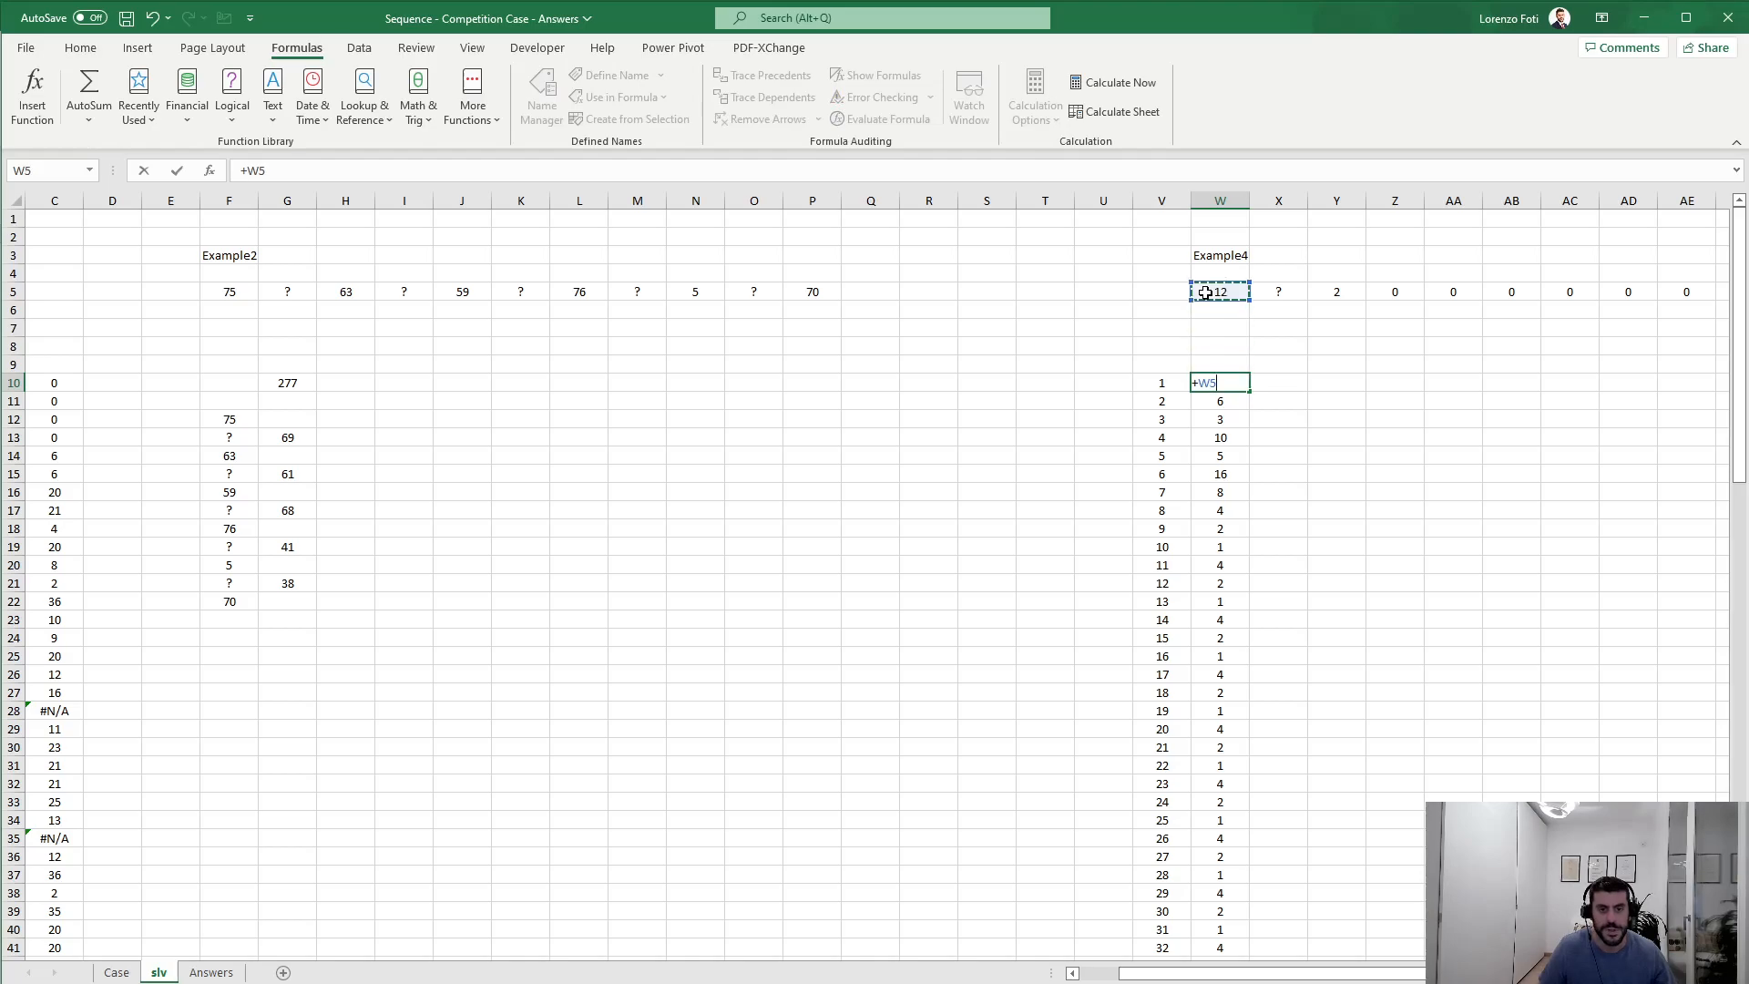
pyautogui.press('Return')
pyautogui.write('+')
pyautogui.click(1205, 291)
pyautogui.press('Right')
pyautogui.press('Return')
pyautogui.press('Up')
pyautogui.press('Up')
pyautogui.press('Up')
pyautogui.press('Up')
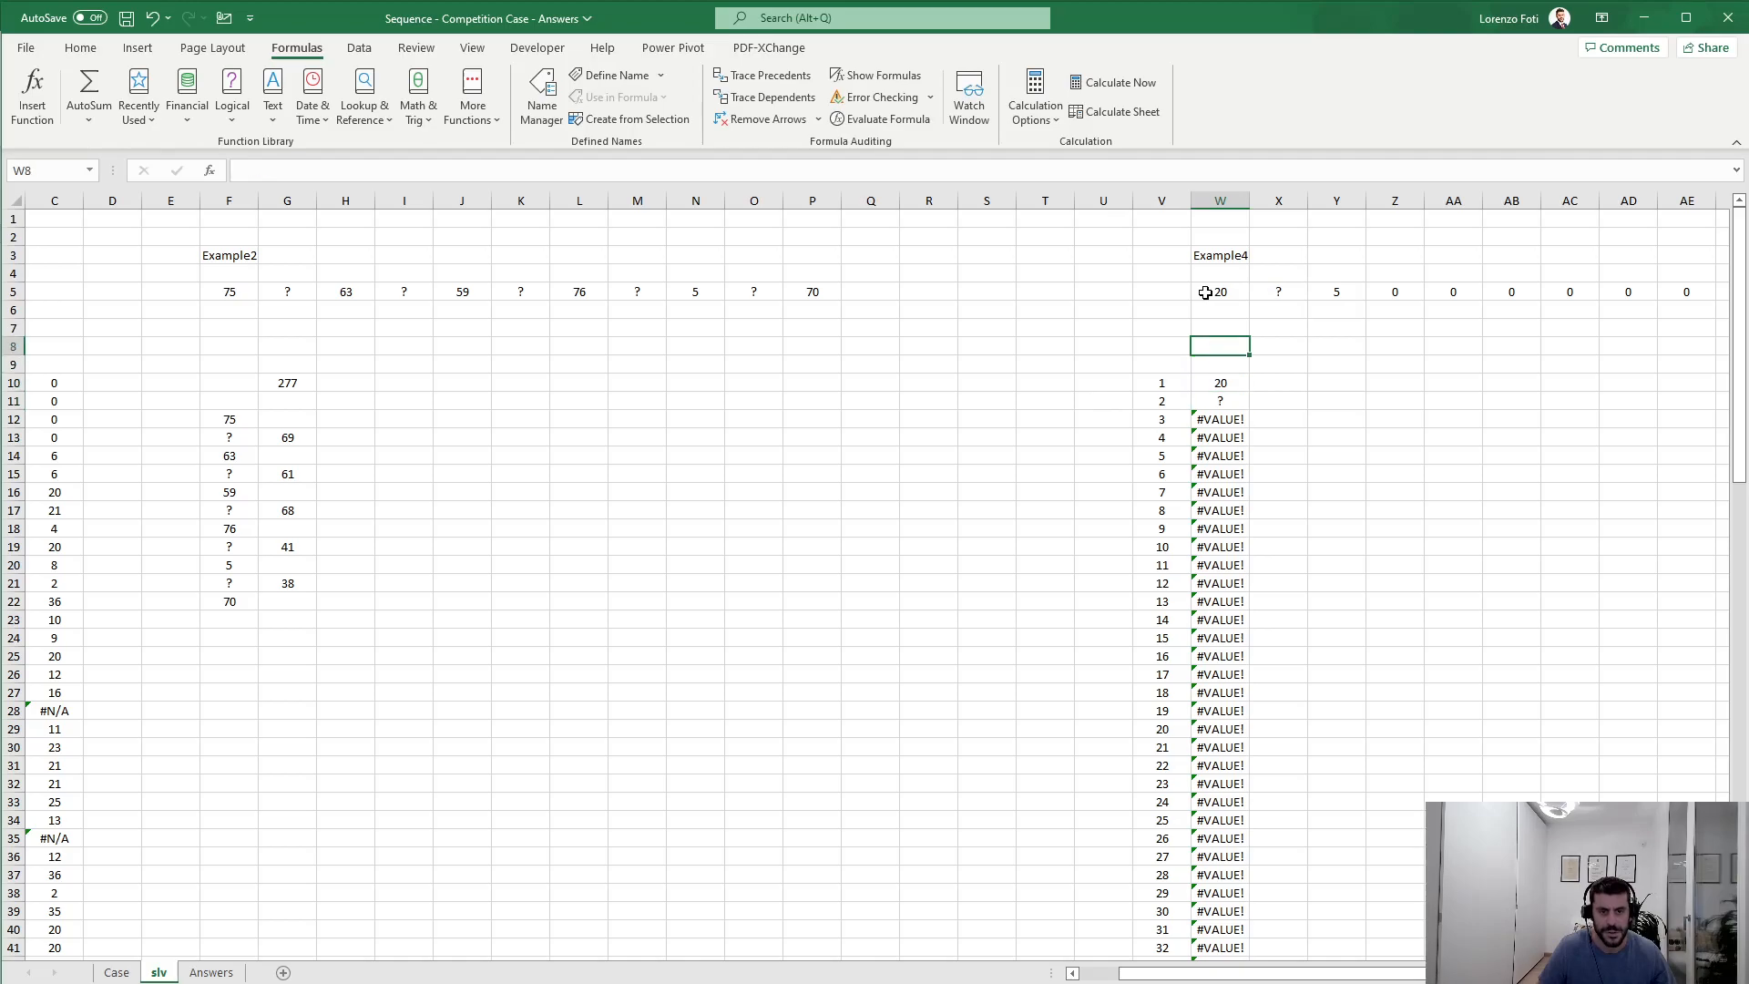
pyautogui.press('F9')
pyautogui.click(1131, 335)
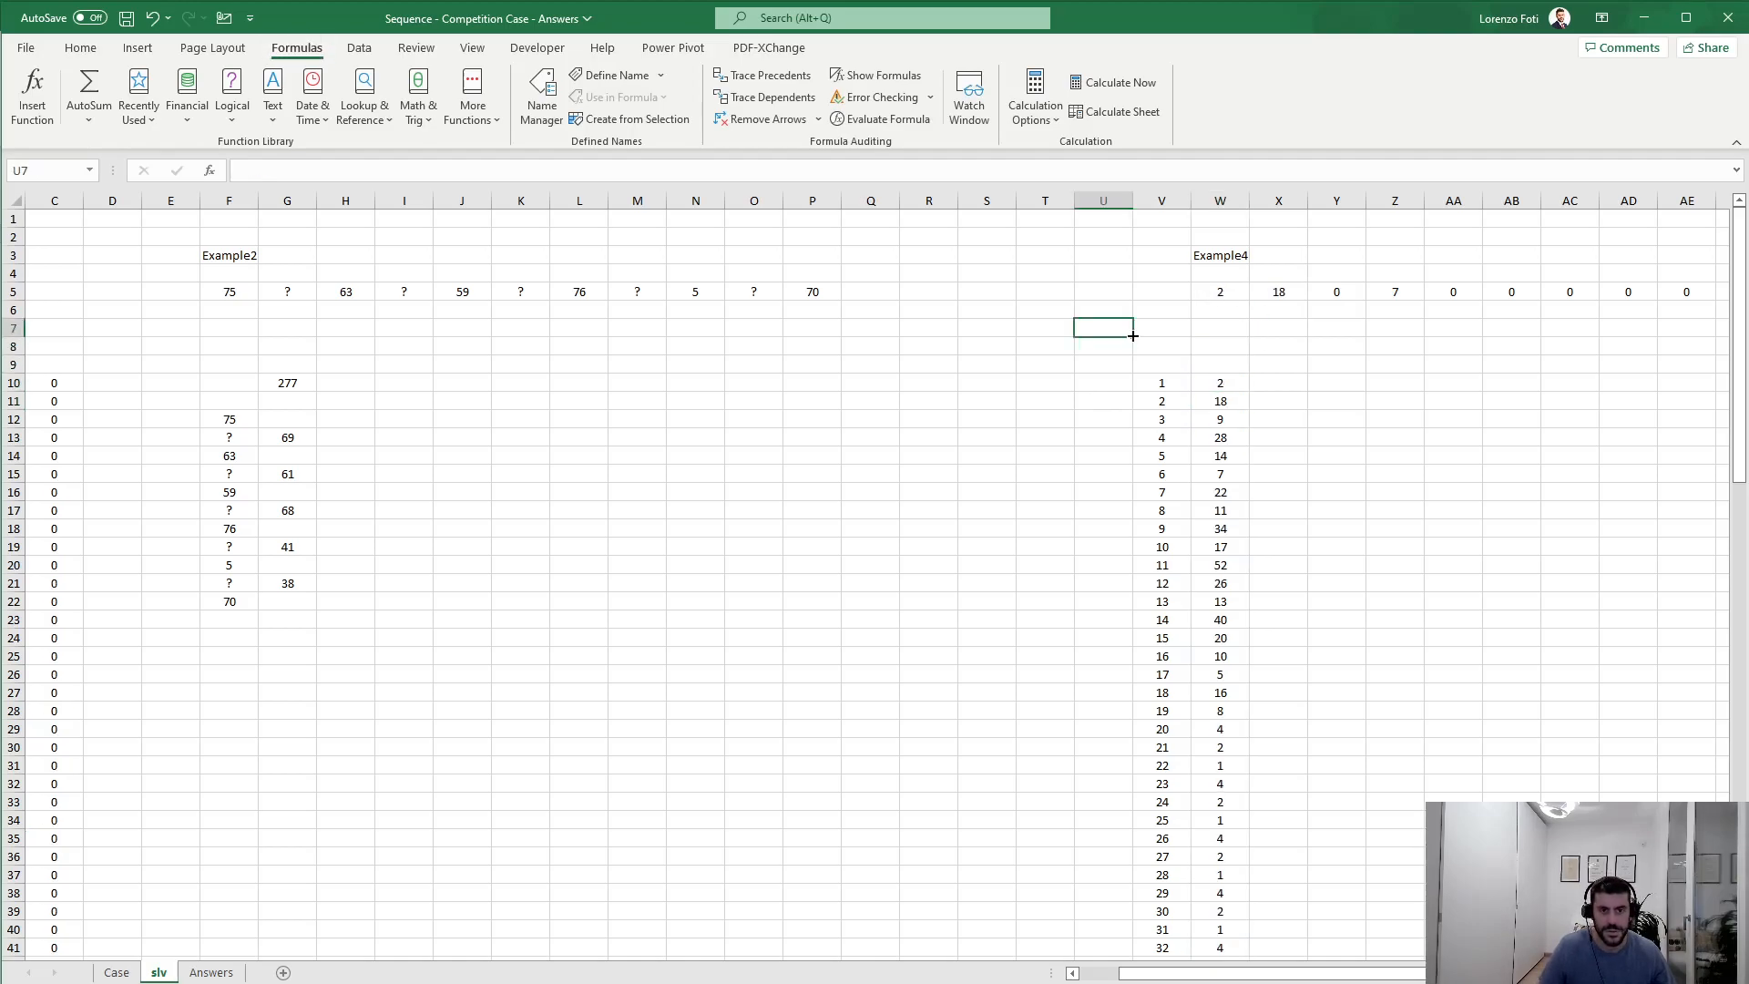
# Step: Replace the old rule in W12 with the Fibonacci sum W10+W11 and copy it through the rest of the sequence
pyautogui.click(1223, 417)
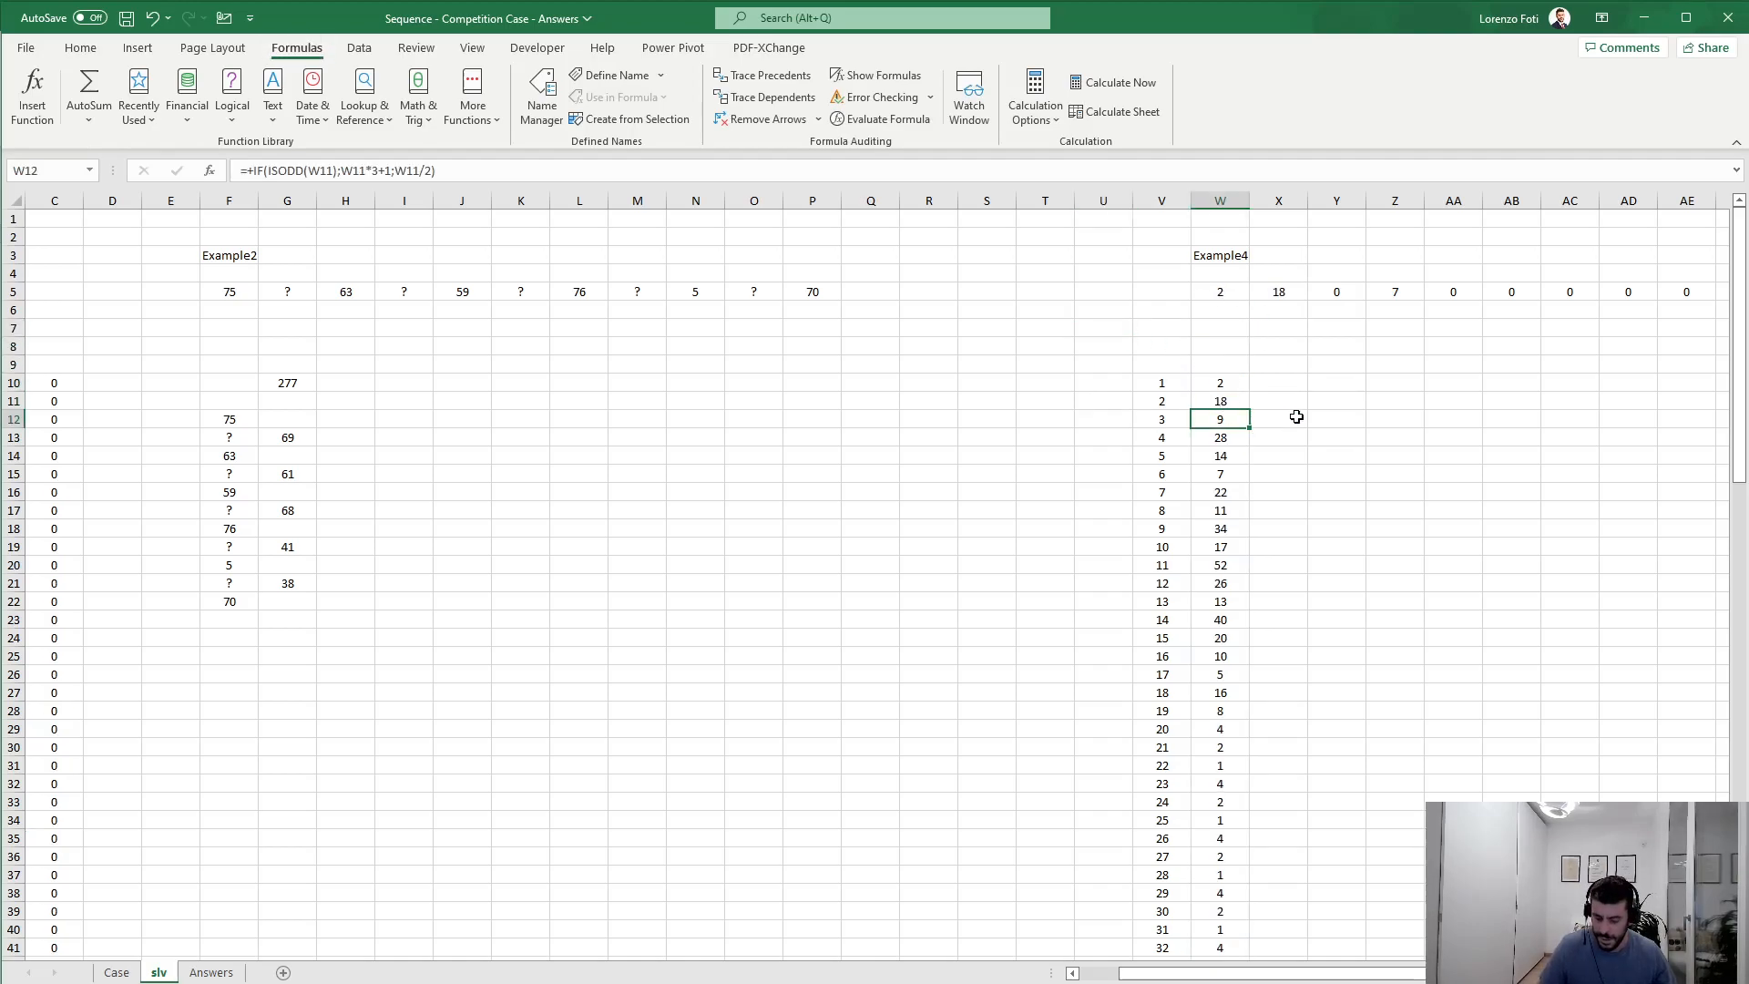
pyautogui.write('+')
pyautogui.press('Up')
pyautogui.press('Up')
pyautogui.write('+')
pyautogui.press('Up')
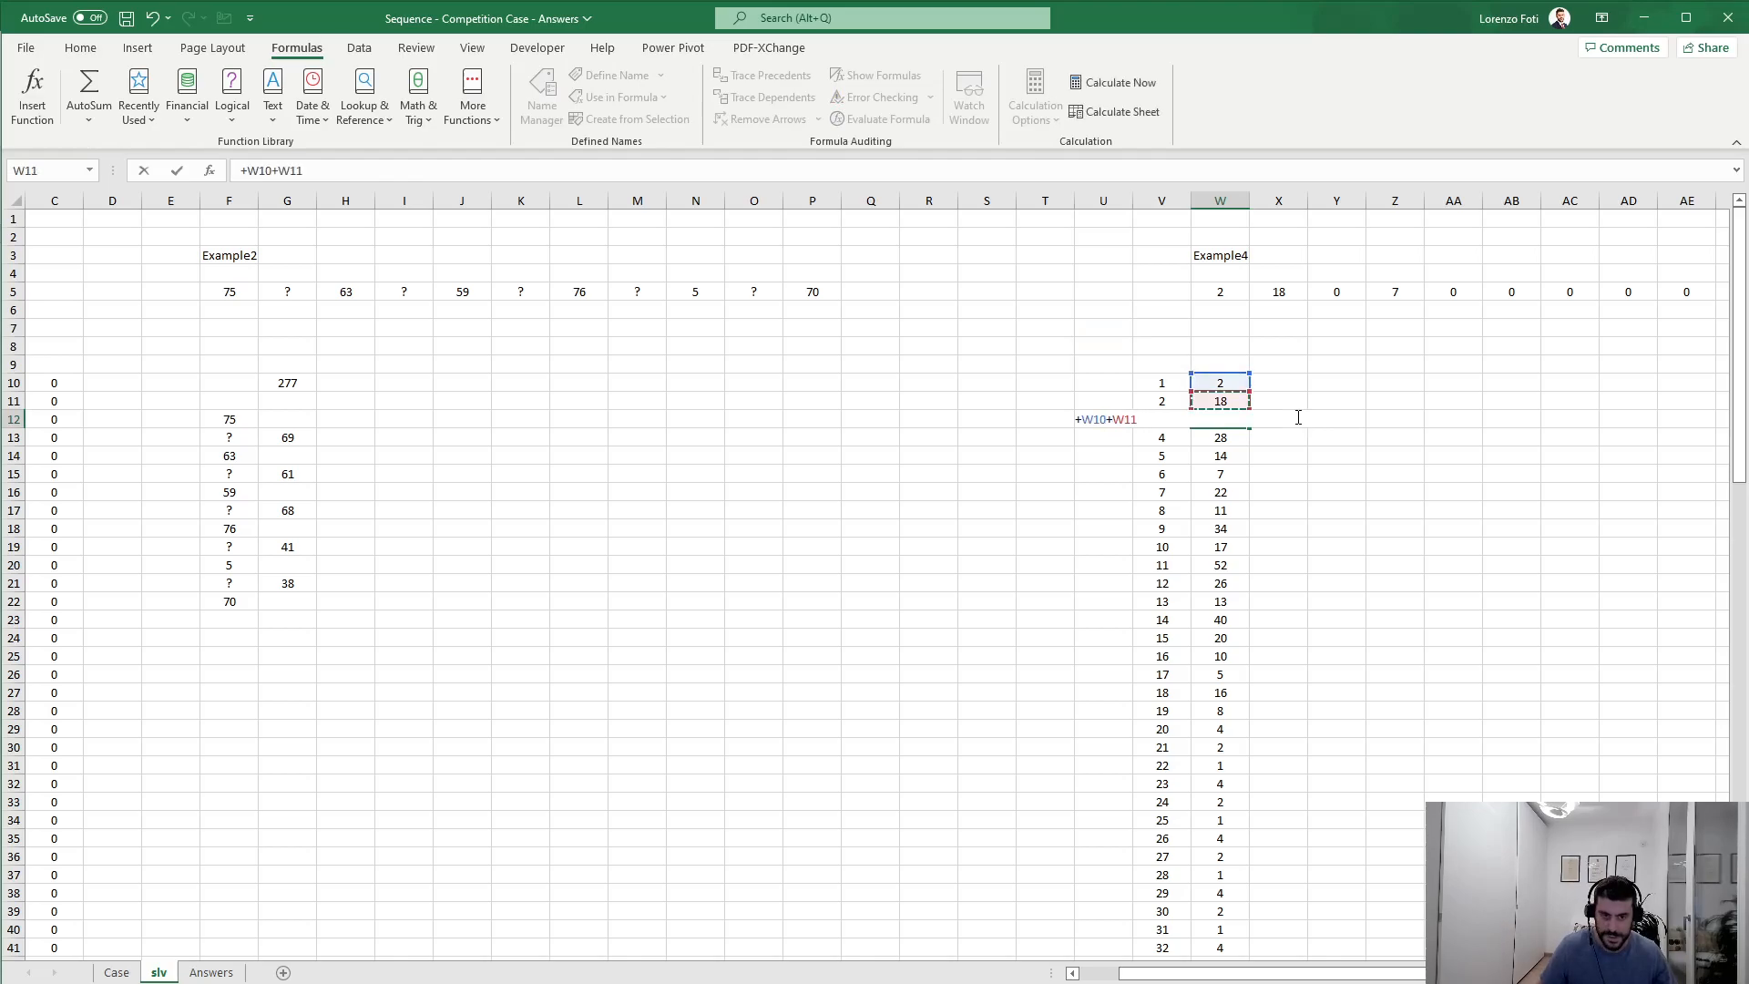
pyautogui.press('Return')
pyautogui.press('Up')
pyautogui.press('Down')
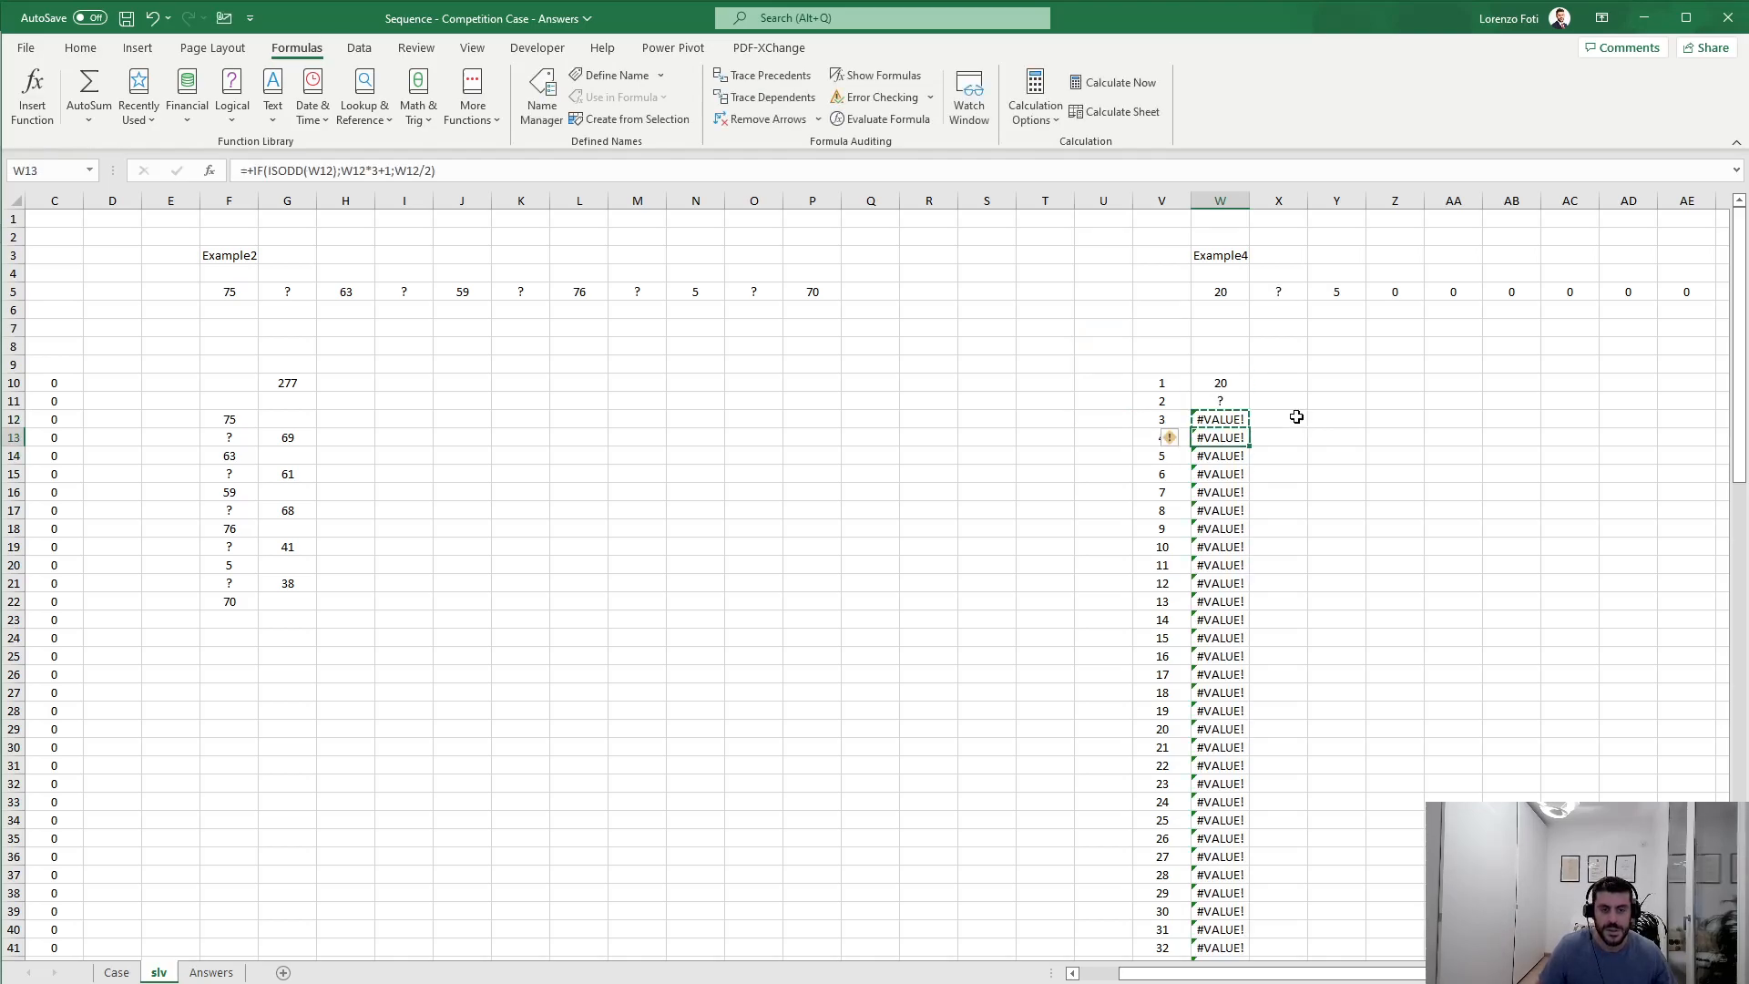
pyautogui.hotkey('ctrl', 'shift', 'Down')
pyautogui.press('Return')
pyautogui.press('Left')
pyautogui.press('Up')
pyautogui.press('Up')
pyautogui.press('Up')
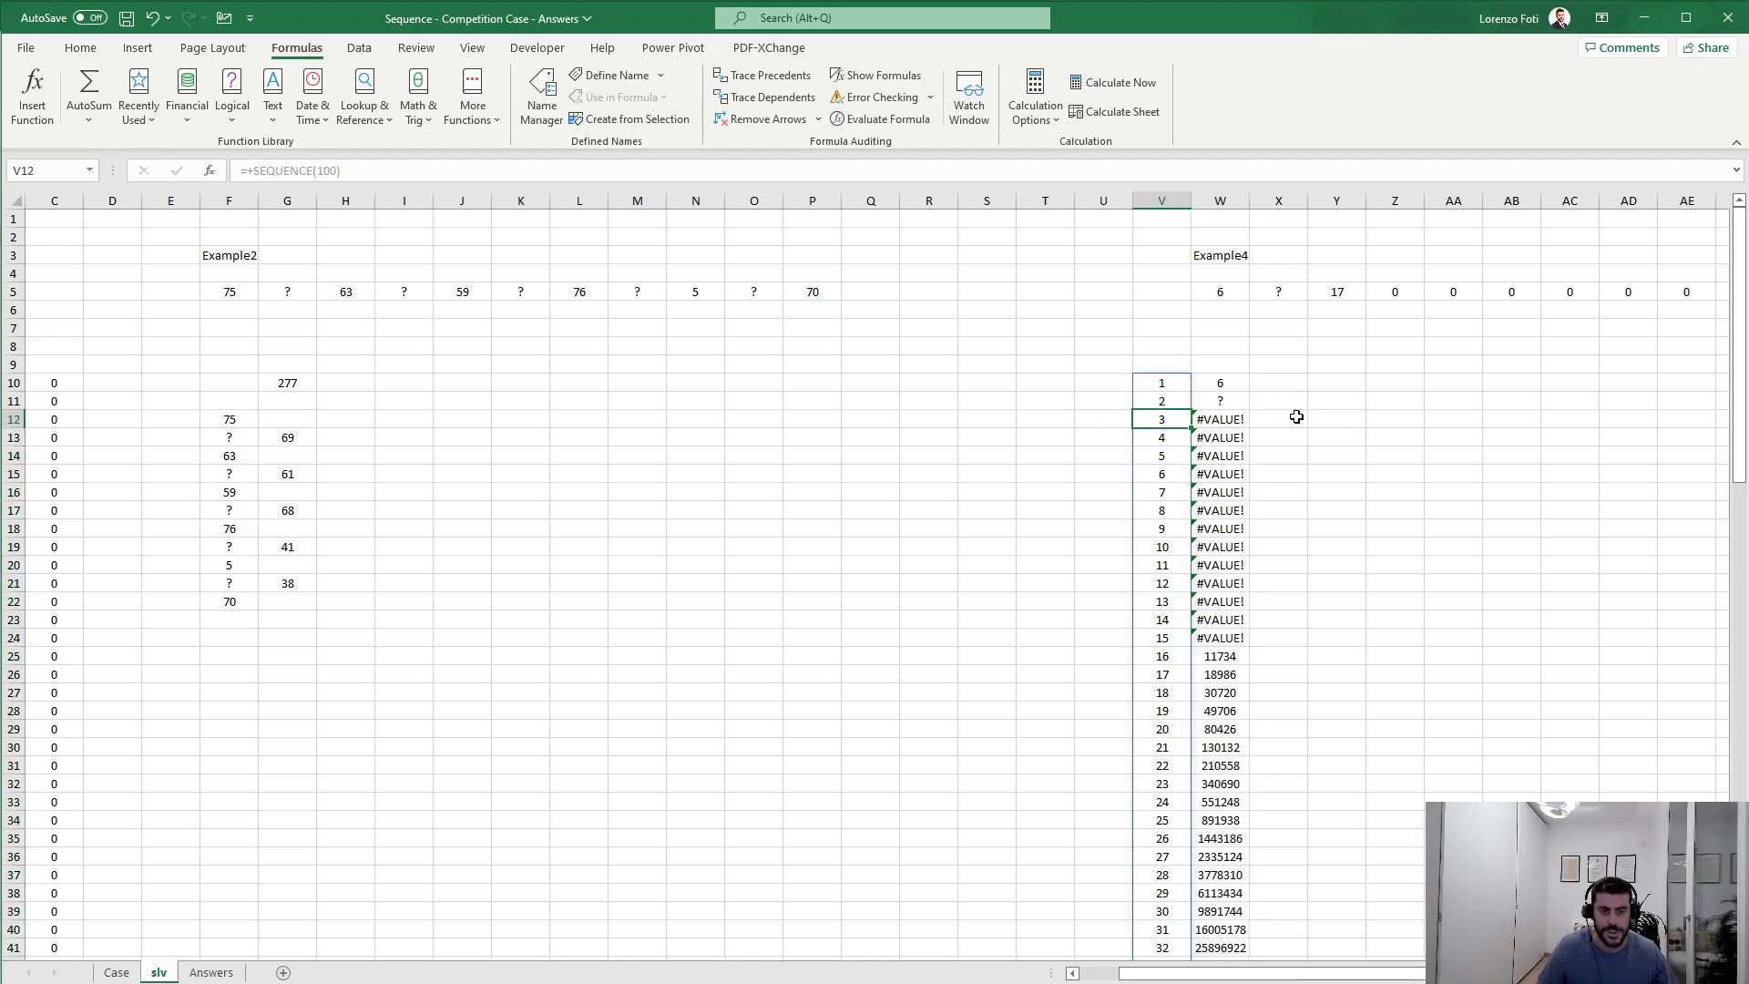
# Step: Review the N values for games 51 to 70 on the Case sheet and check how far the slv sequence extends
pyautogui.hotkey('ctrl', 'pageup')
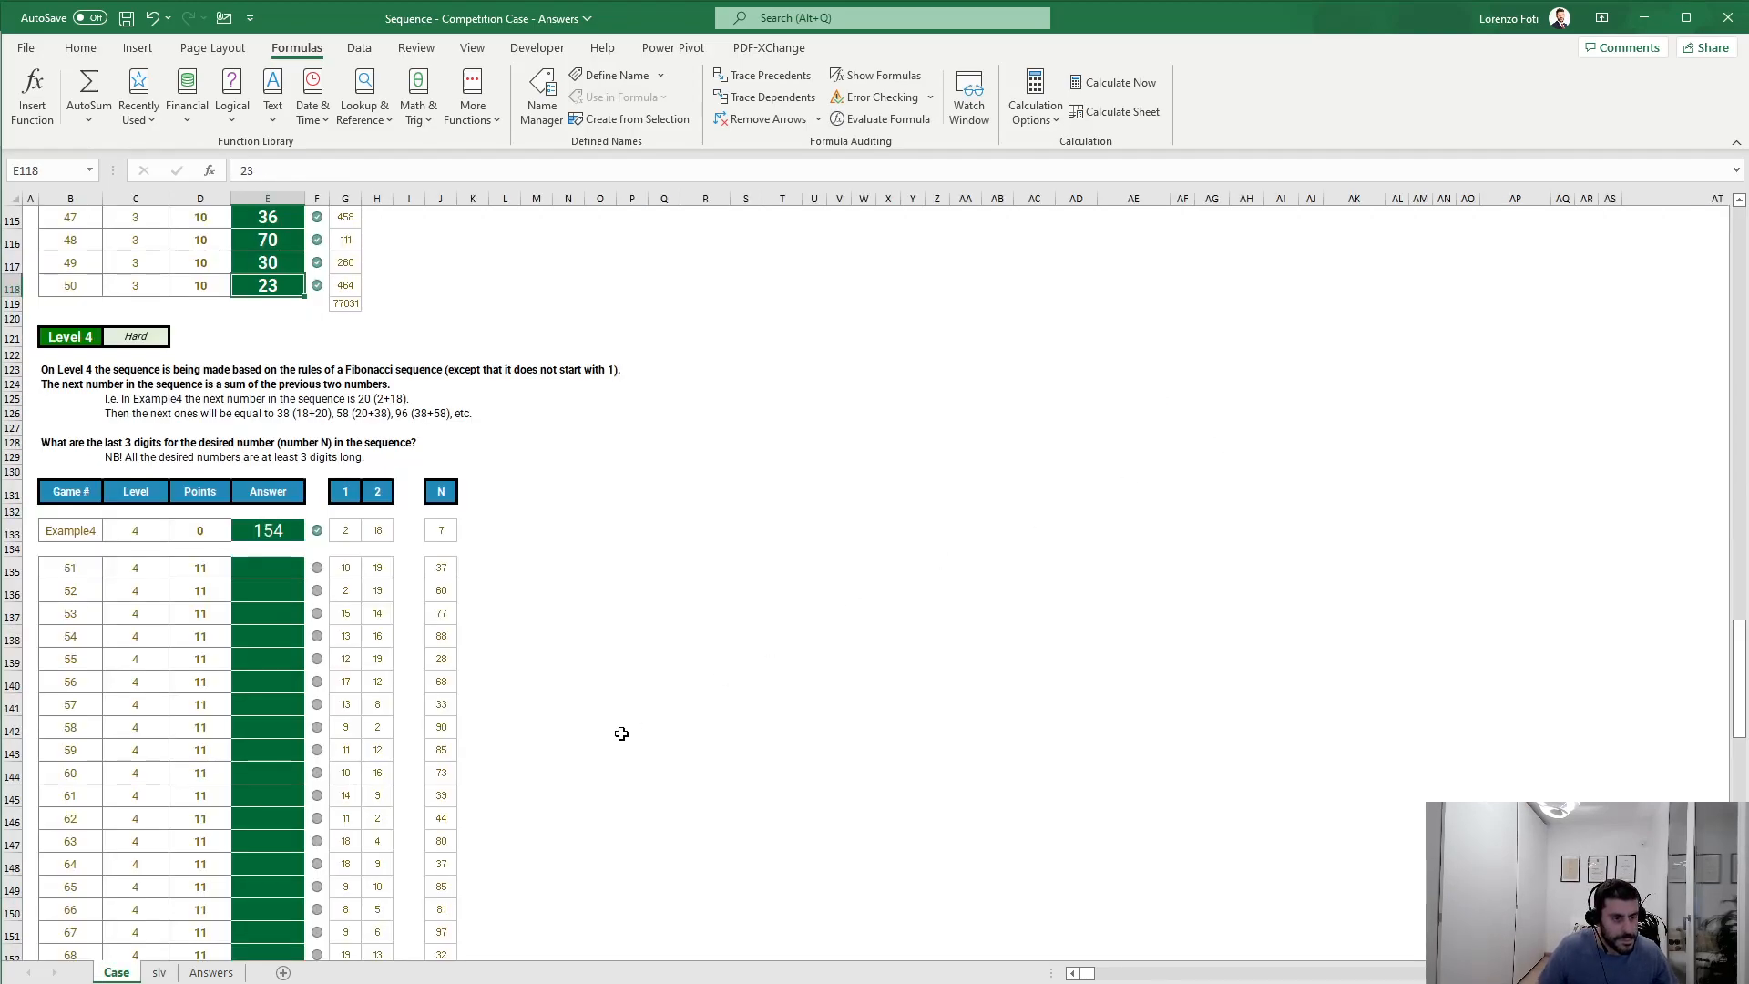
pyautogui.scroll(-3, 634, 727)
pyautogui.moveTo(445, 834); pyautogui.dragTo(441, 394)
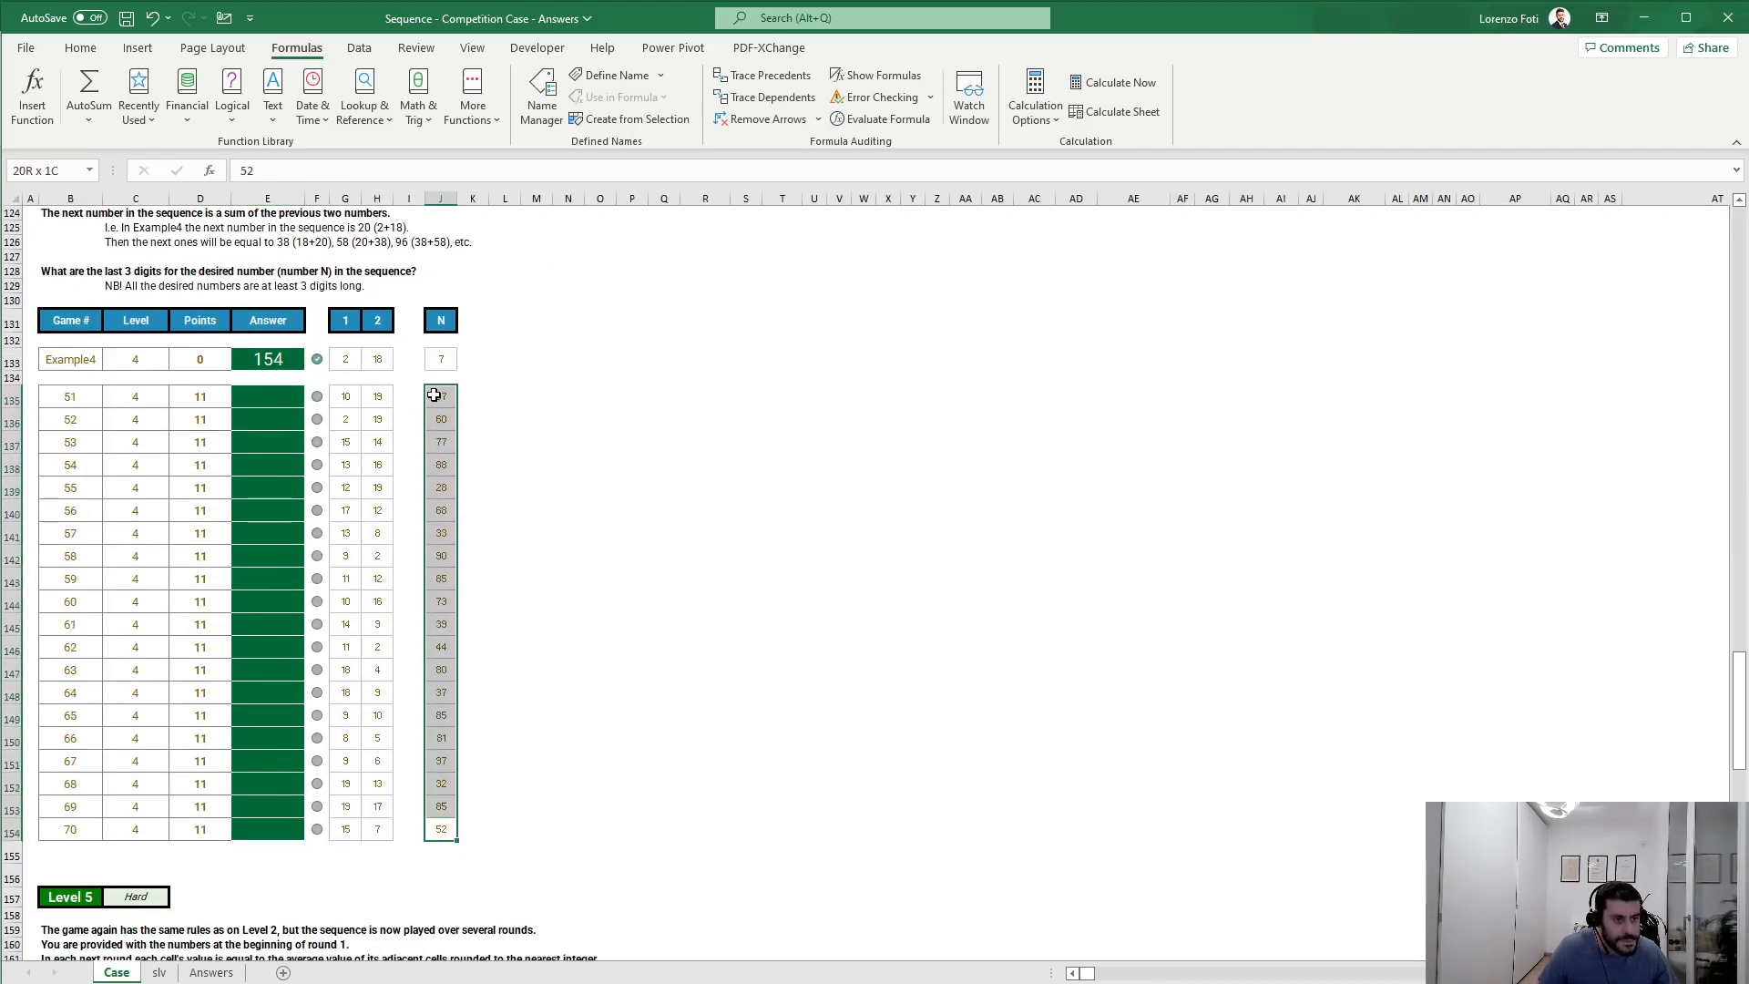
pyautogui.click(161, 973)
pyautogui.click(1187, 803)
pyautogui.hotkey('ctrl', 'Down')
pyautogui.hotkey('ctrl', 'Up')
pyautogui.hotkey('ctrl', 'Up')
# Step: Enter a reference to Y5 in W8 as the desired term number
pyautogui.press('Down')
pyautogui.press('Down')
pyautogui.press('Down')
pyautogui.press('Down')
pyautogui.press('Down')
pyautogui.press('Down')
pyautogui.press('Down')
pyautogui.press('Right')
pyautogui.write('+')
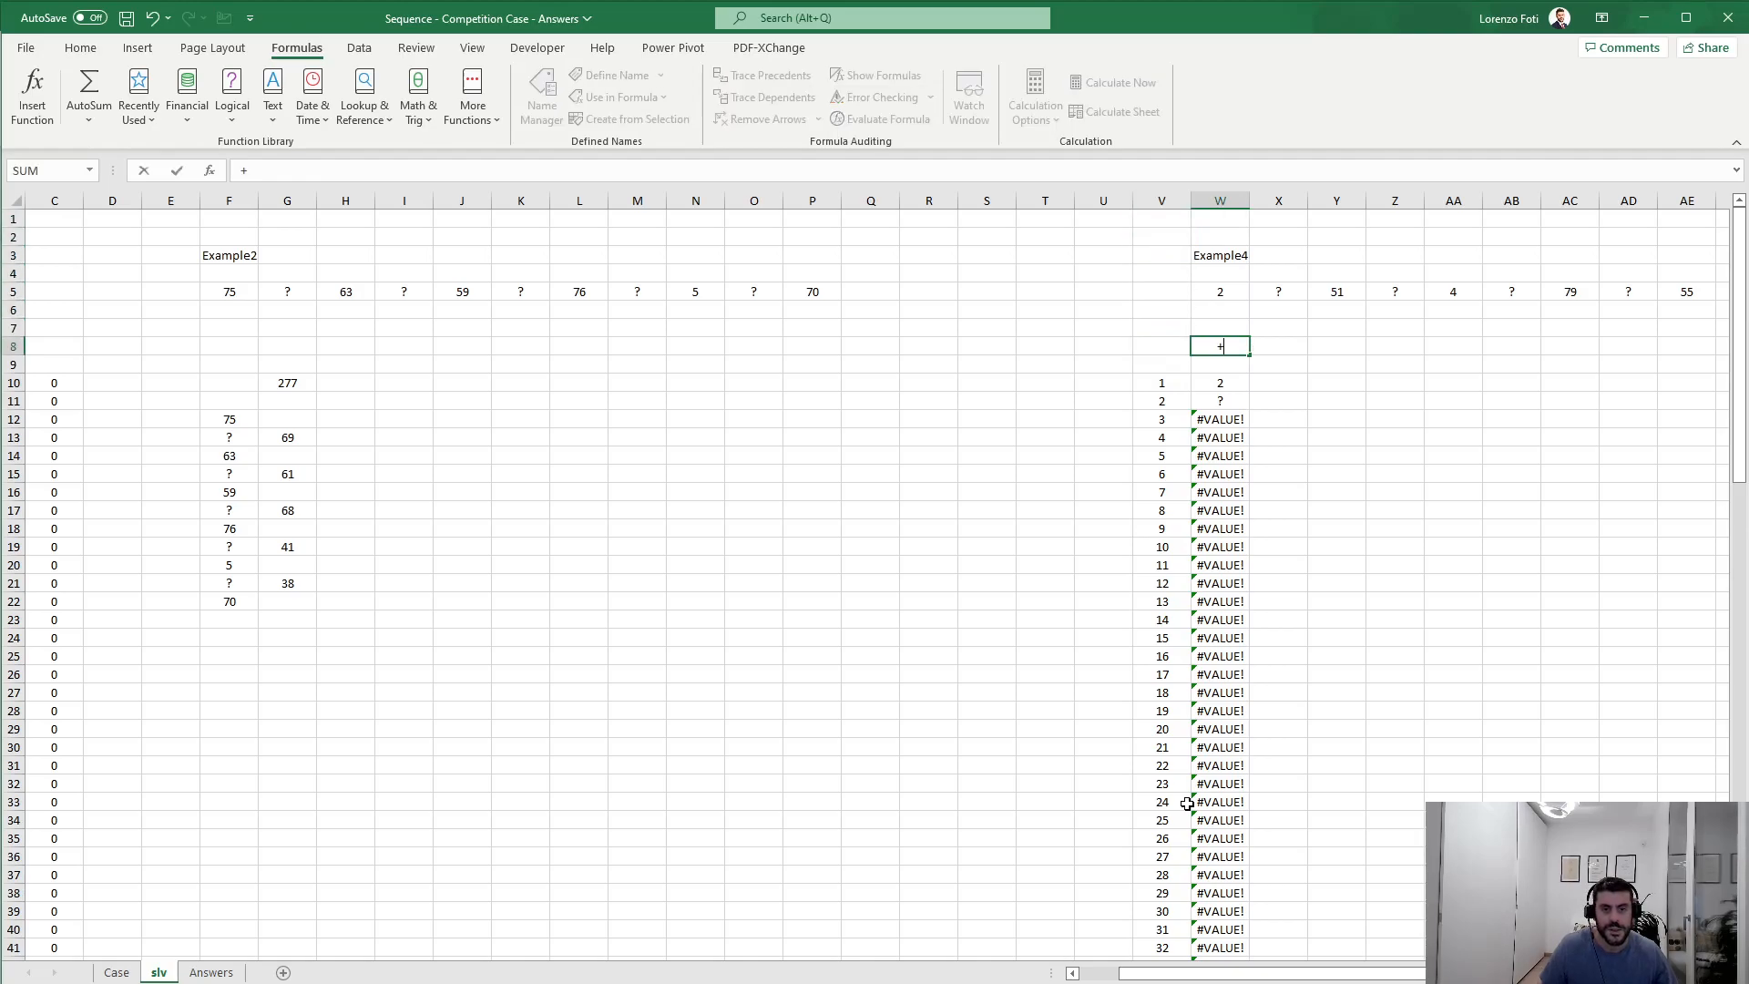
pyautogui.press('Up')
pyautogui.press('Up')
pyautogui.press('Up')
pyautogui.press('Right')
pyautogui.press('Right')
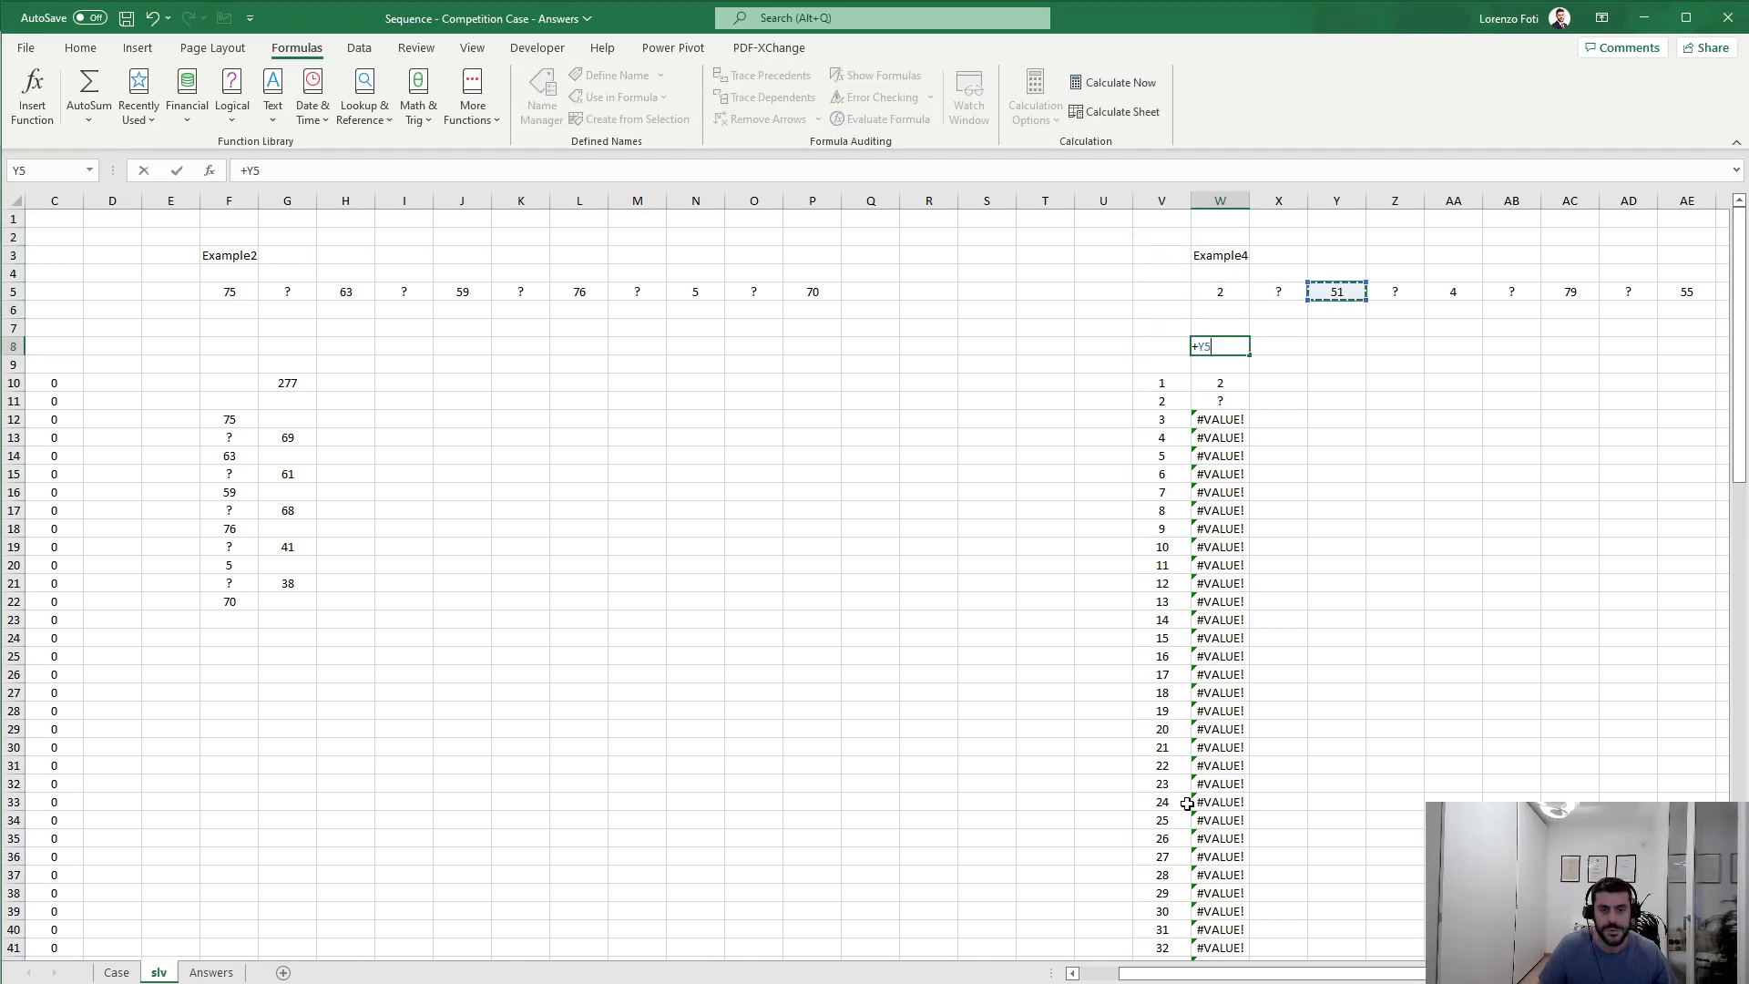
pyautogui.press('Tab')
# Step: Enter the formula INDEX(W10:W109;W8) in X8 to return the desired term of the sequence
pyautogui.write('+index8')
pyautogui.press('BackSpace')
pyautogui.write('(')
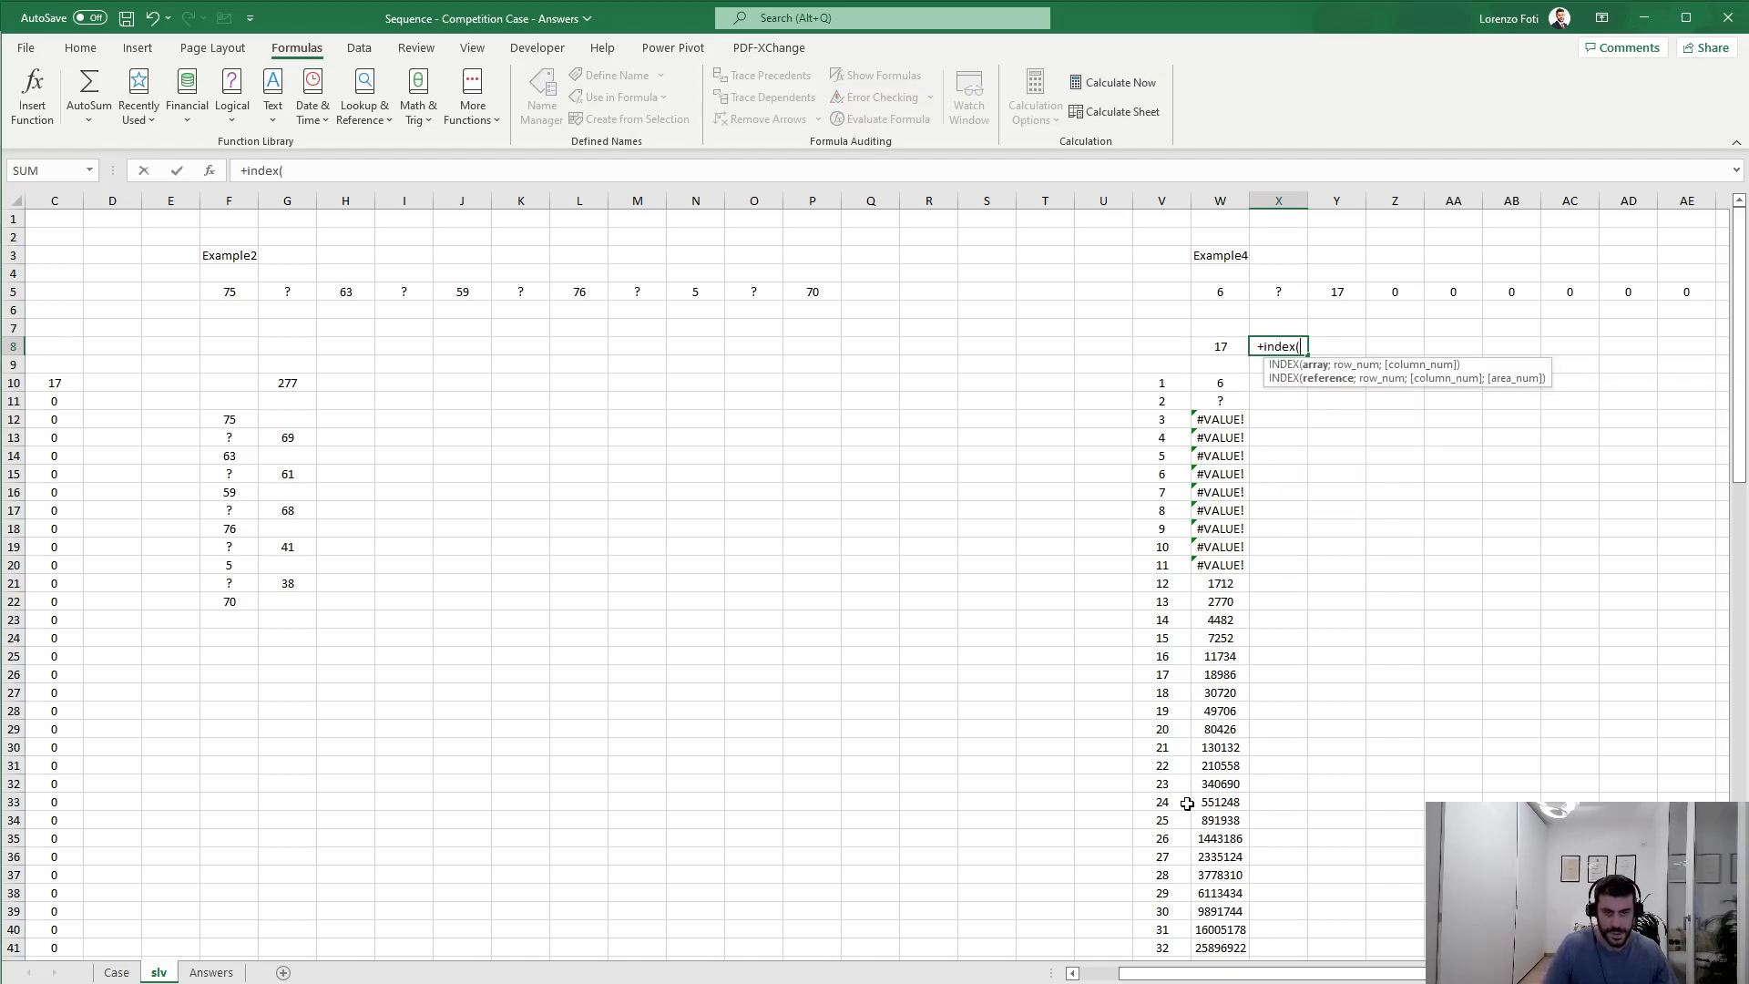
pyautogui.press('Left')
pyautogui.press('Down')
pyautogui.press('Down')
pyautogui.hotkey('ctrl', 'shift', 'Down')
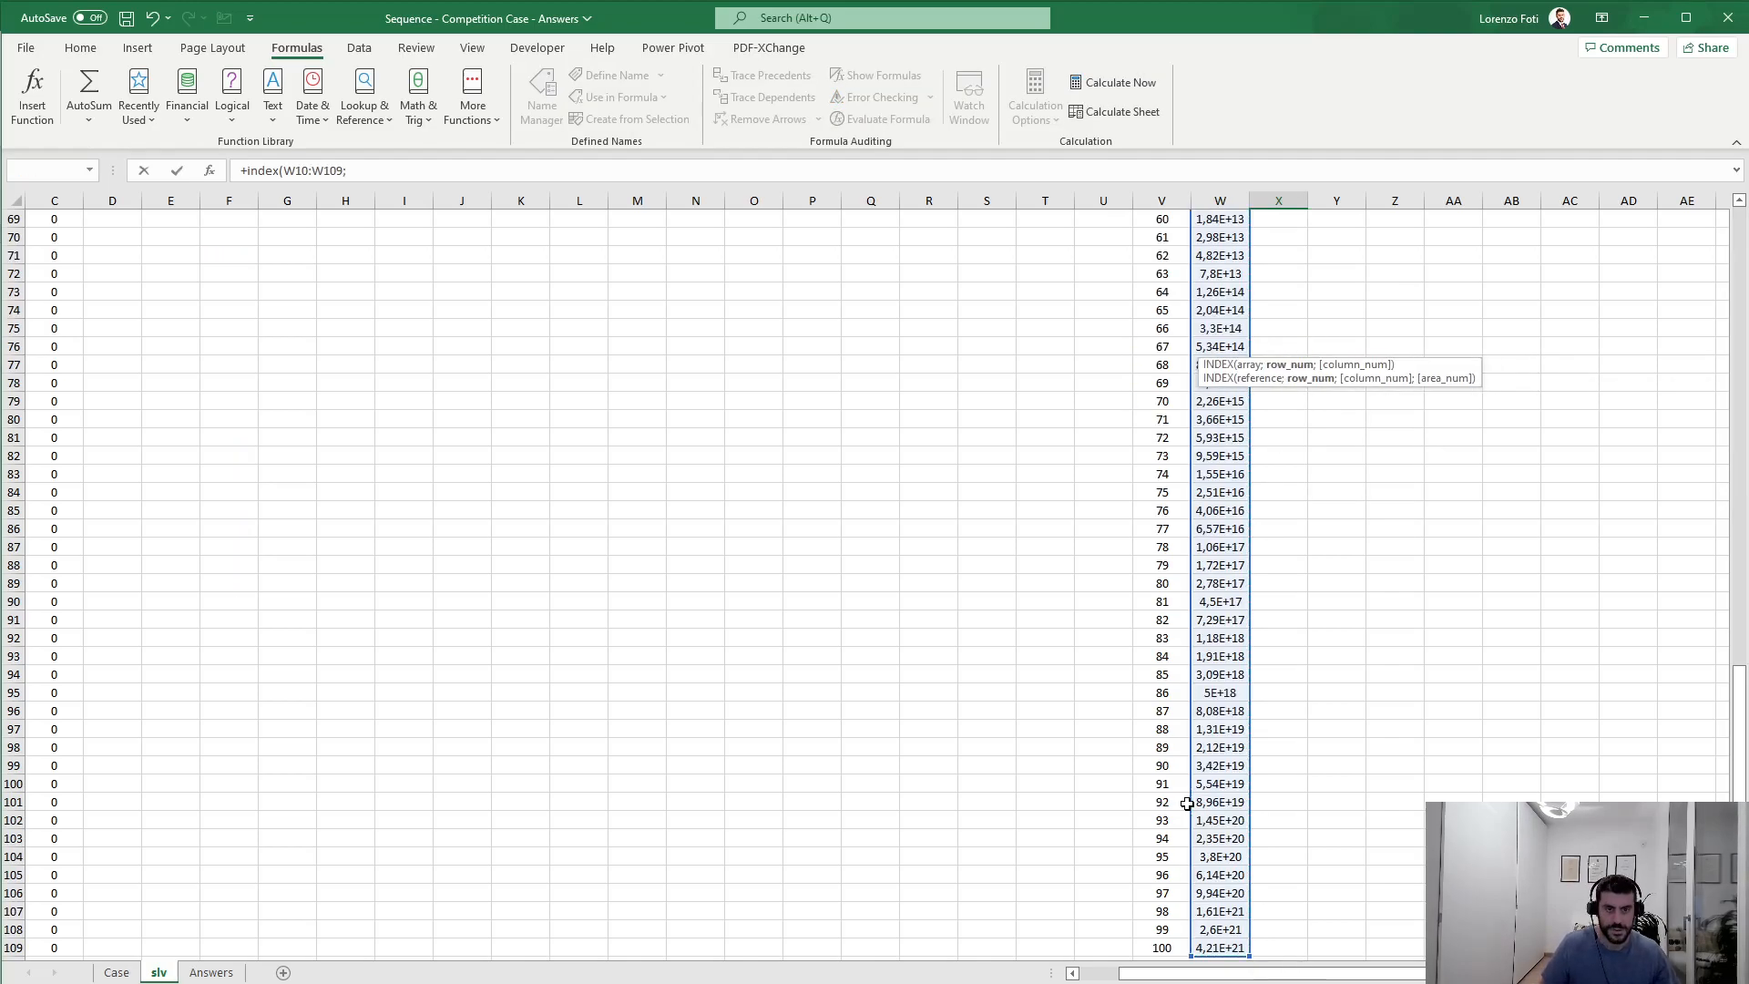
pyautogui.write(';')
pyautogui.press('Left')
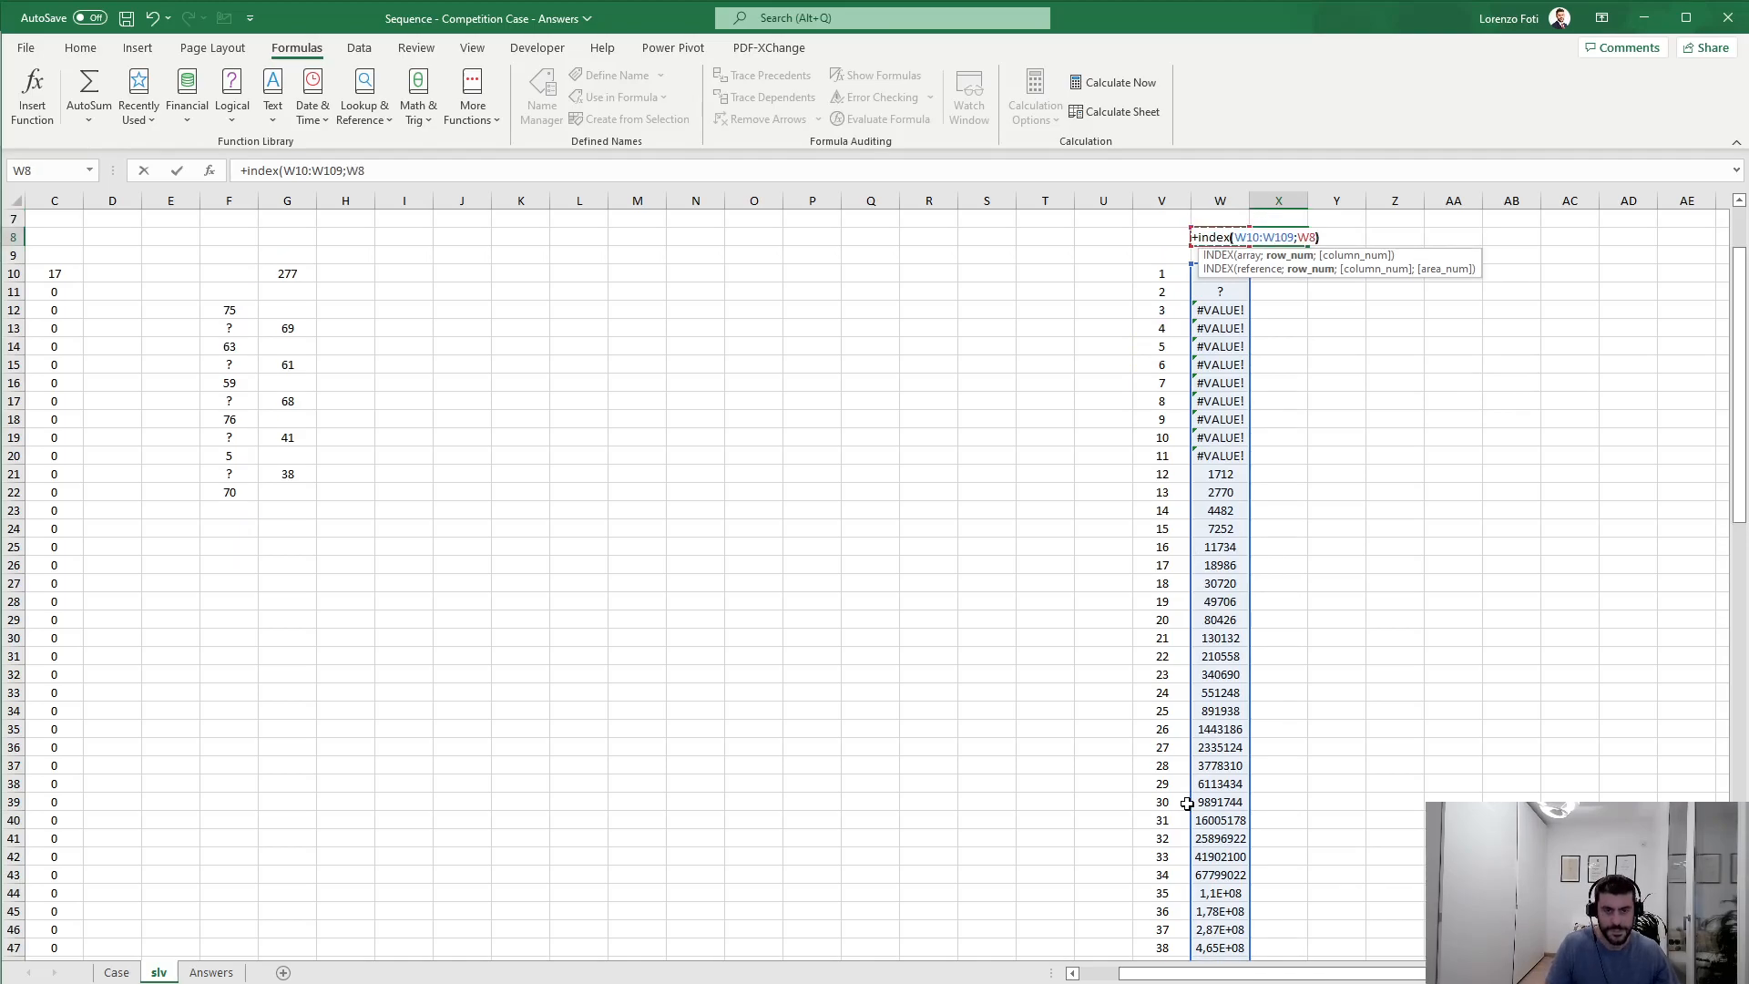
pyautogui.press('Return')
# Step: Inspect the array and row references of the INDEX formula in X8
pyautogui.press('Up')
pyautogui.press('Up')
pyautogui.press('Up')
pyautogui.press('Up')
pyautogui.press('Up')
pyautogui.press('Up')
pyautogui.press('Up')
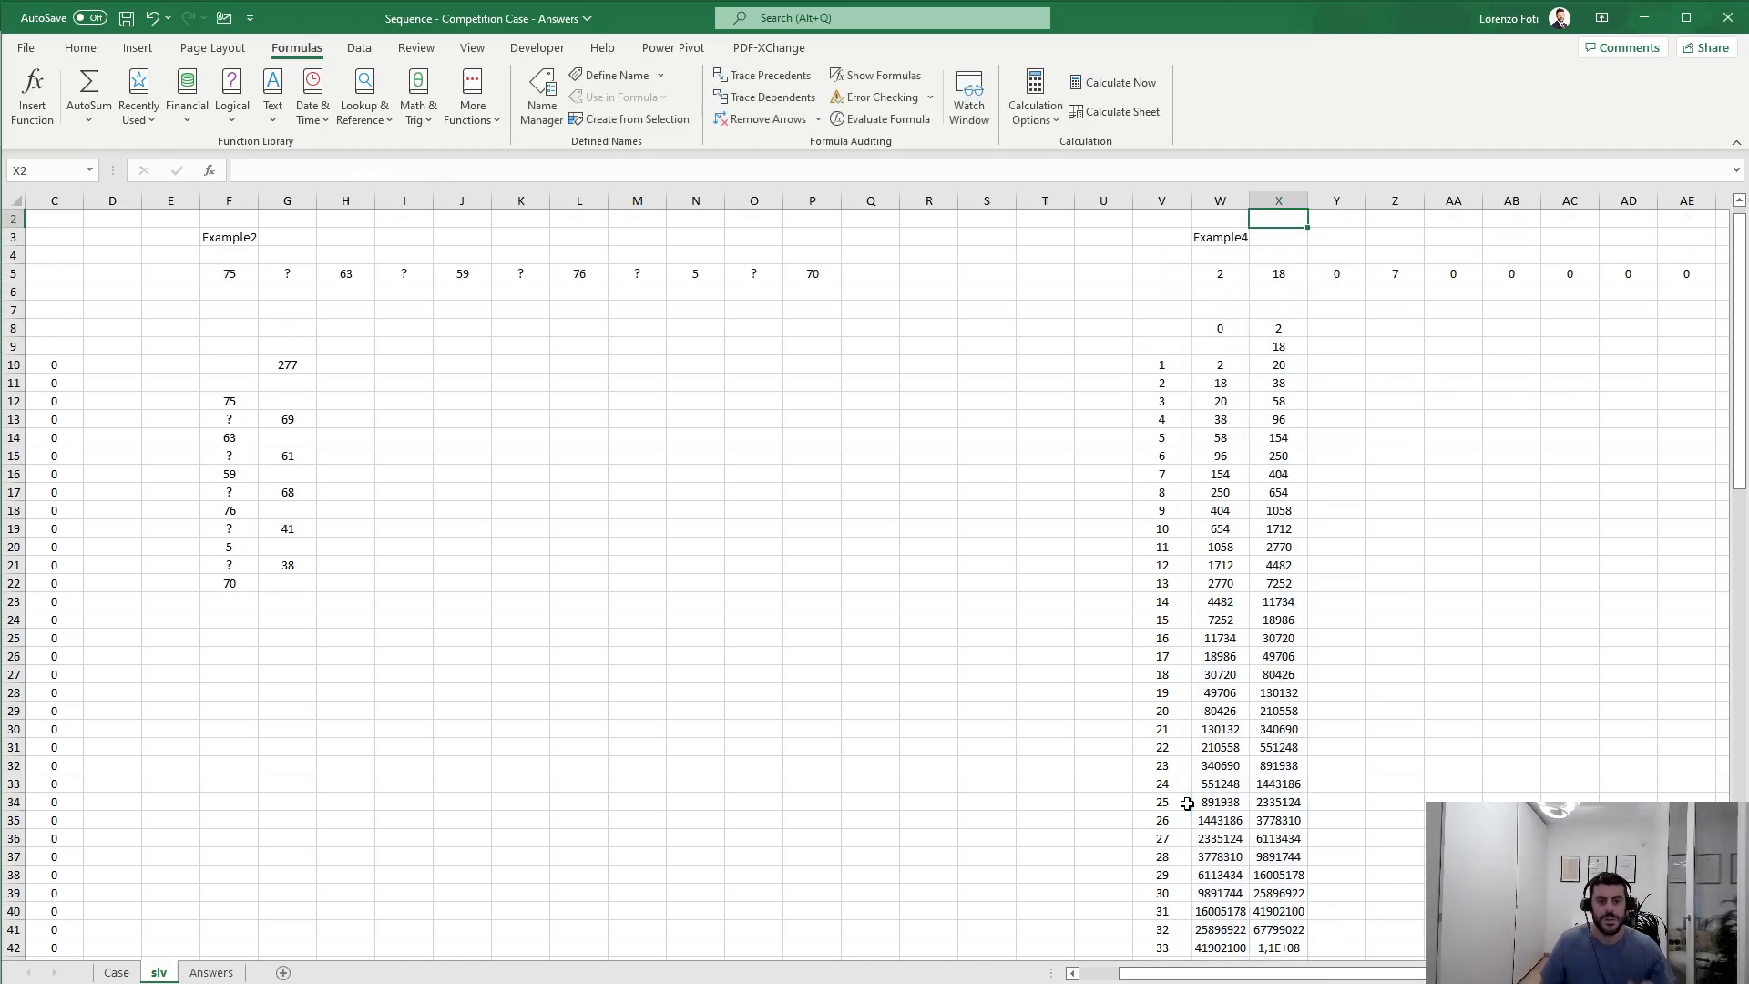
pyautogui.press('Down')
pyautogui.press('Down')
pyautogui.press('Down')
pyautogui.press('Down')
pyautogui.press('Down')
pyautogui.press('Down')
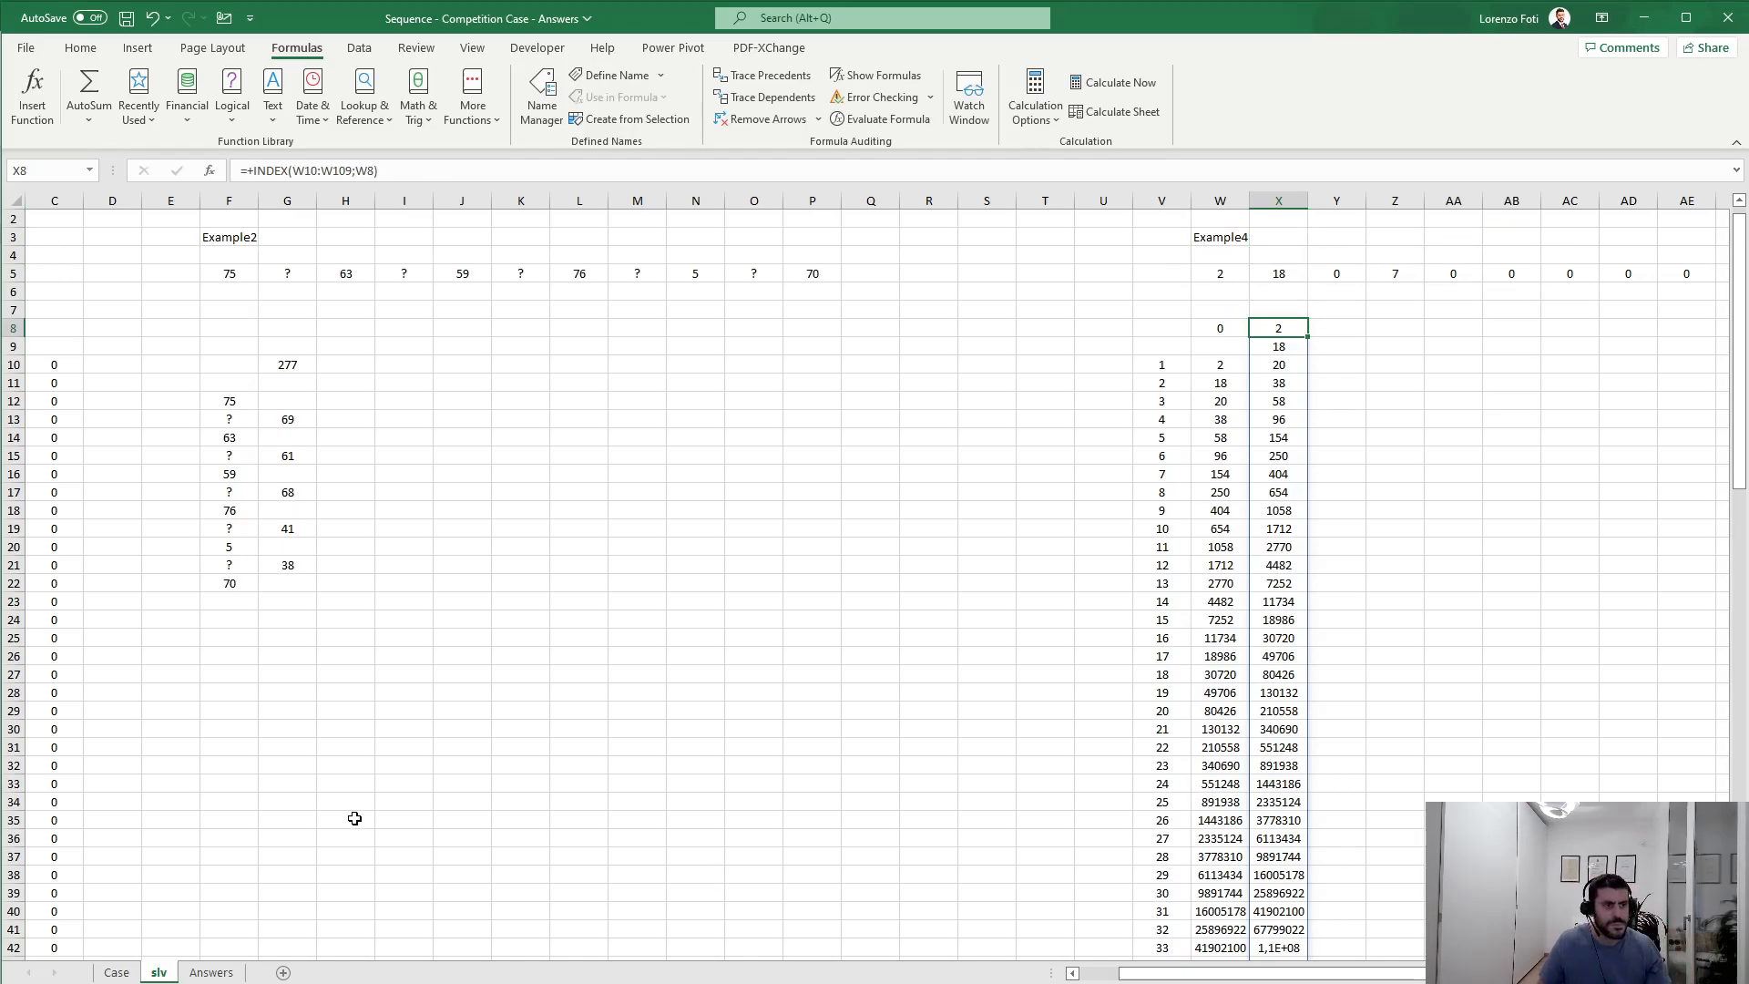
pyautogui.click(350, 170)
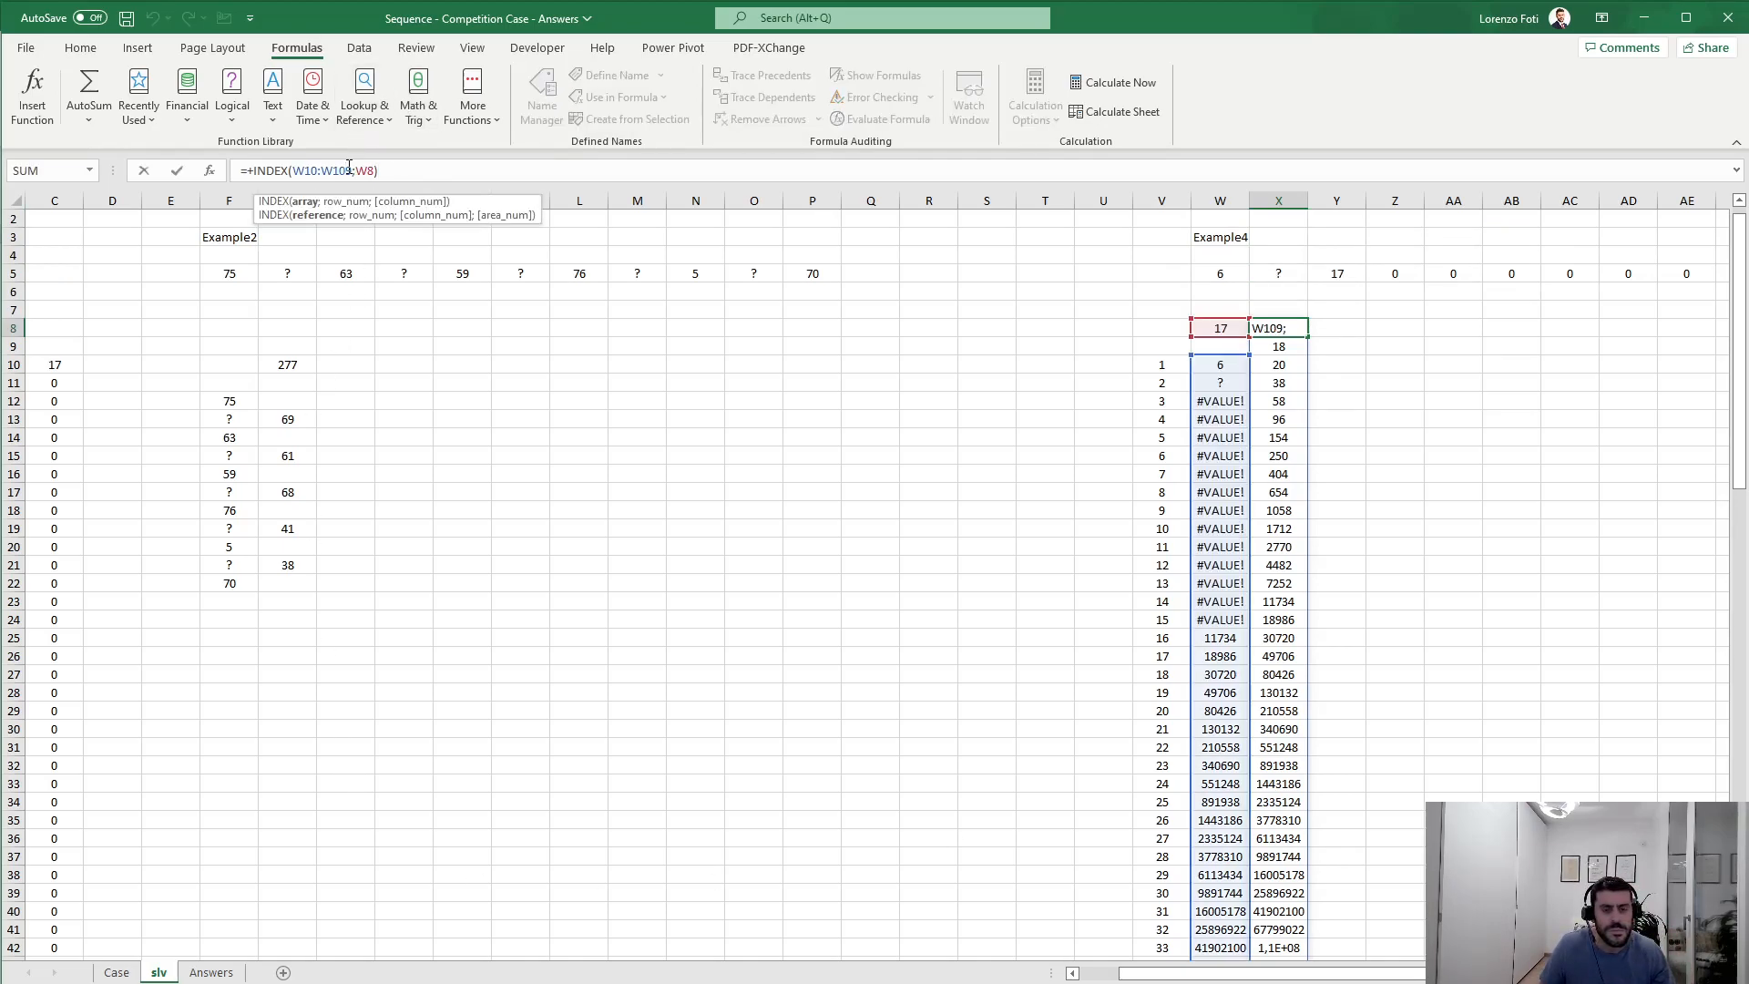
pyautogui.hotkey('ctrl', 'Return')
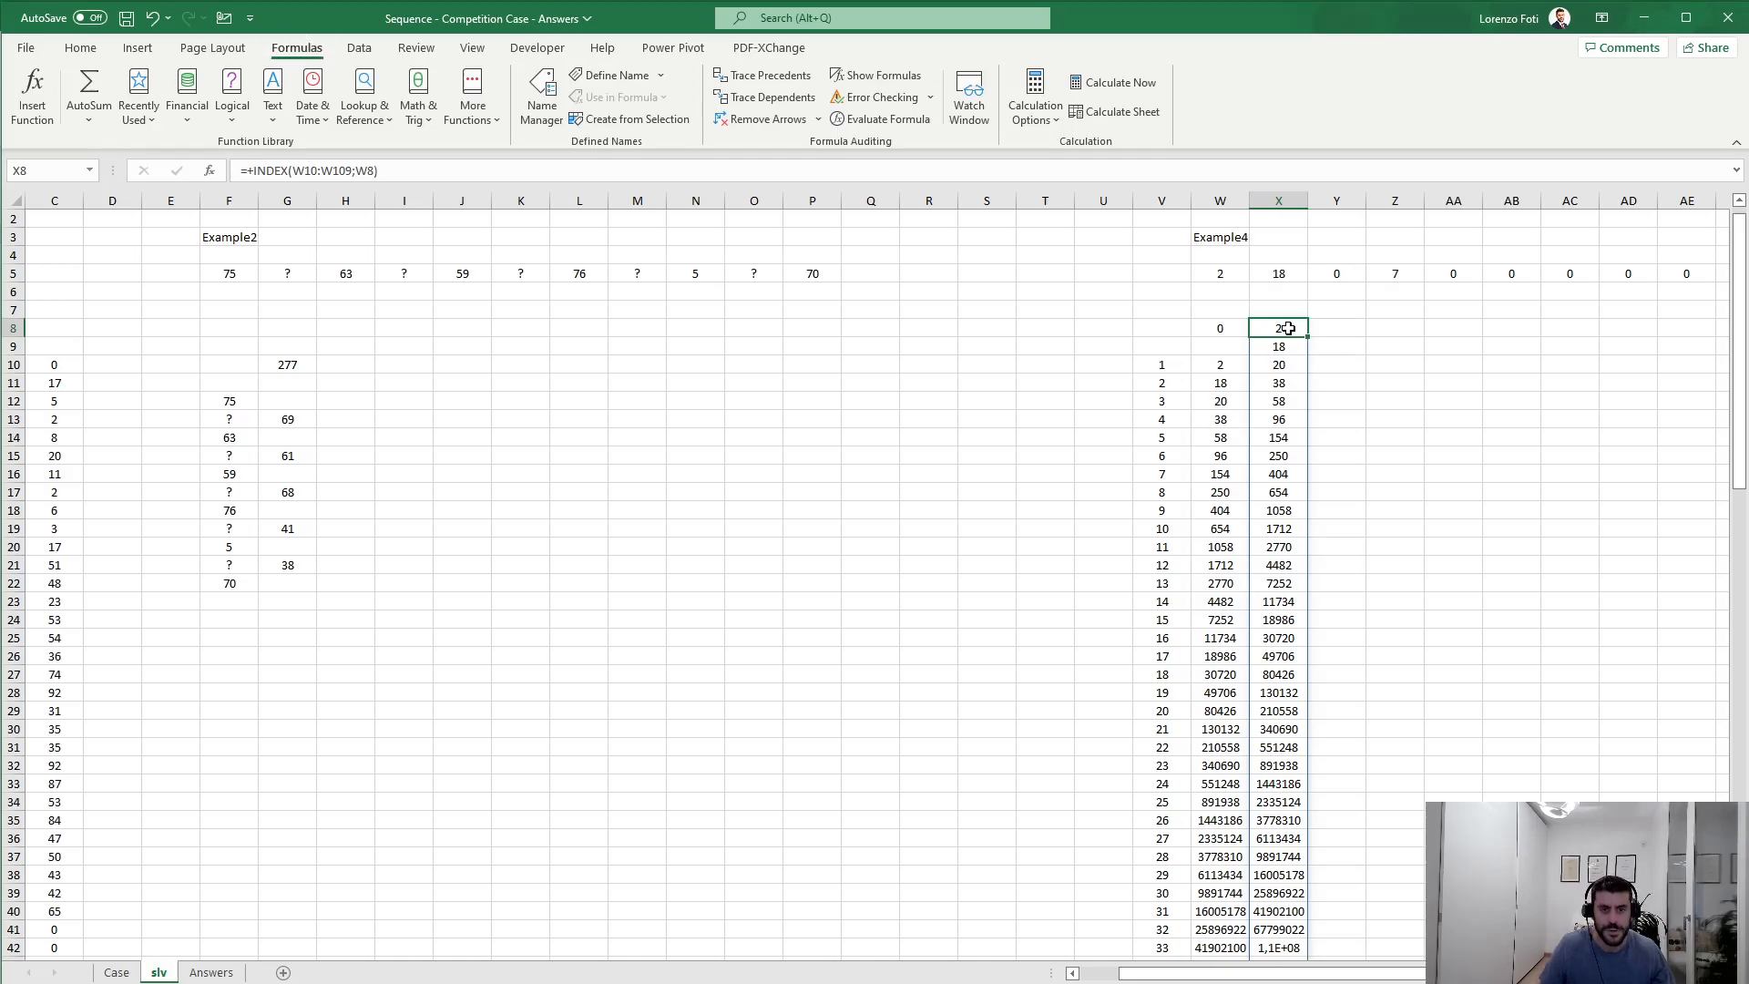
pyautogui.click(332, 171)
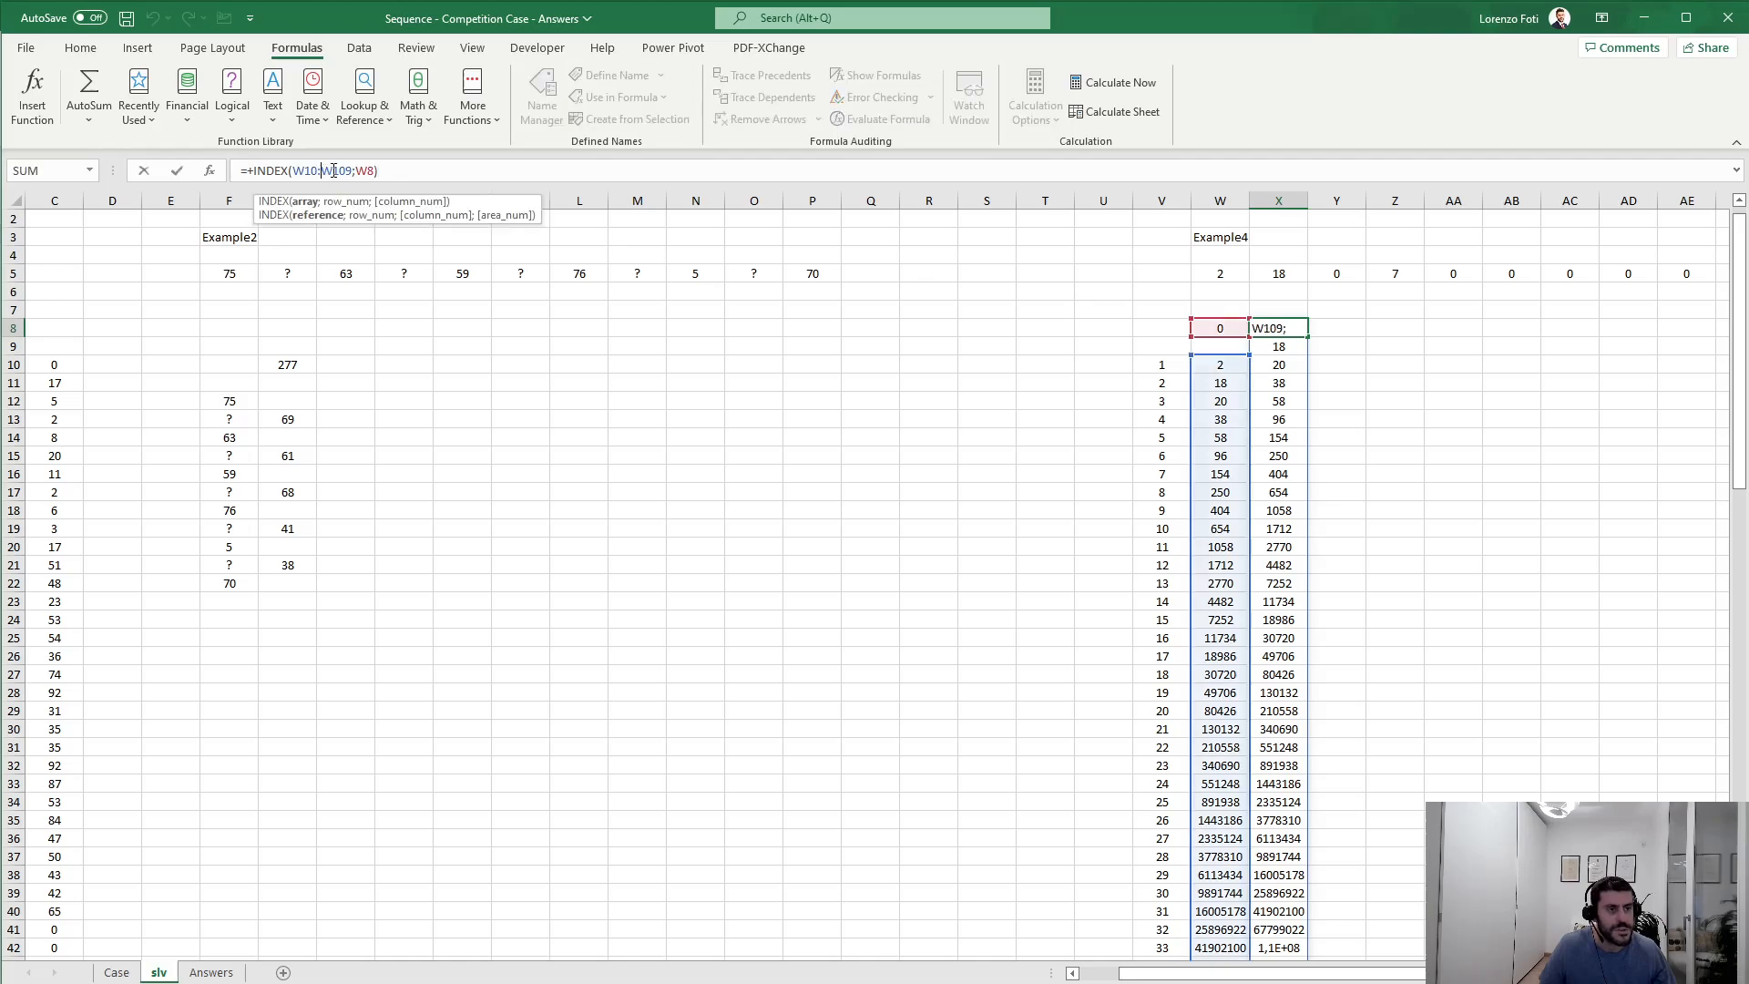
pyautogui.click(367, 171)
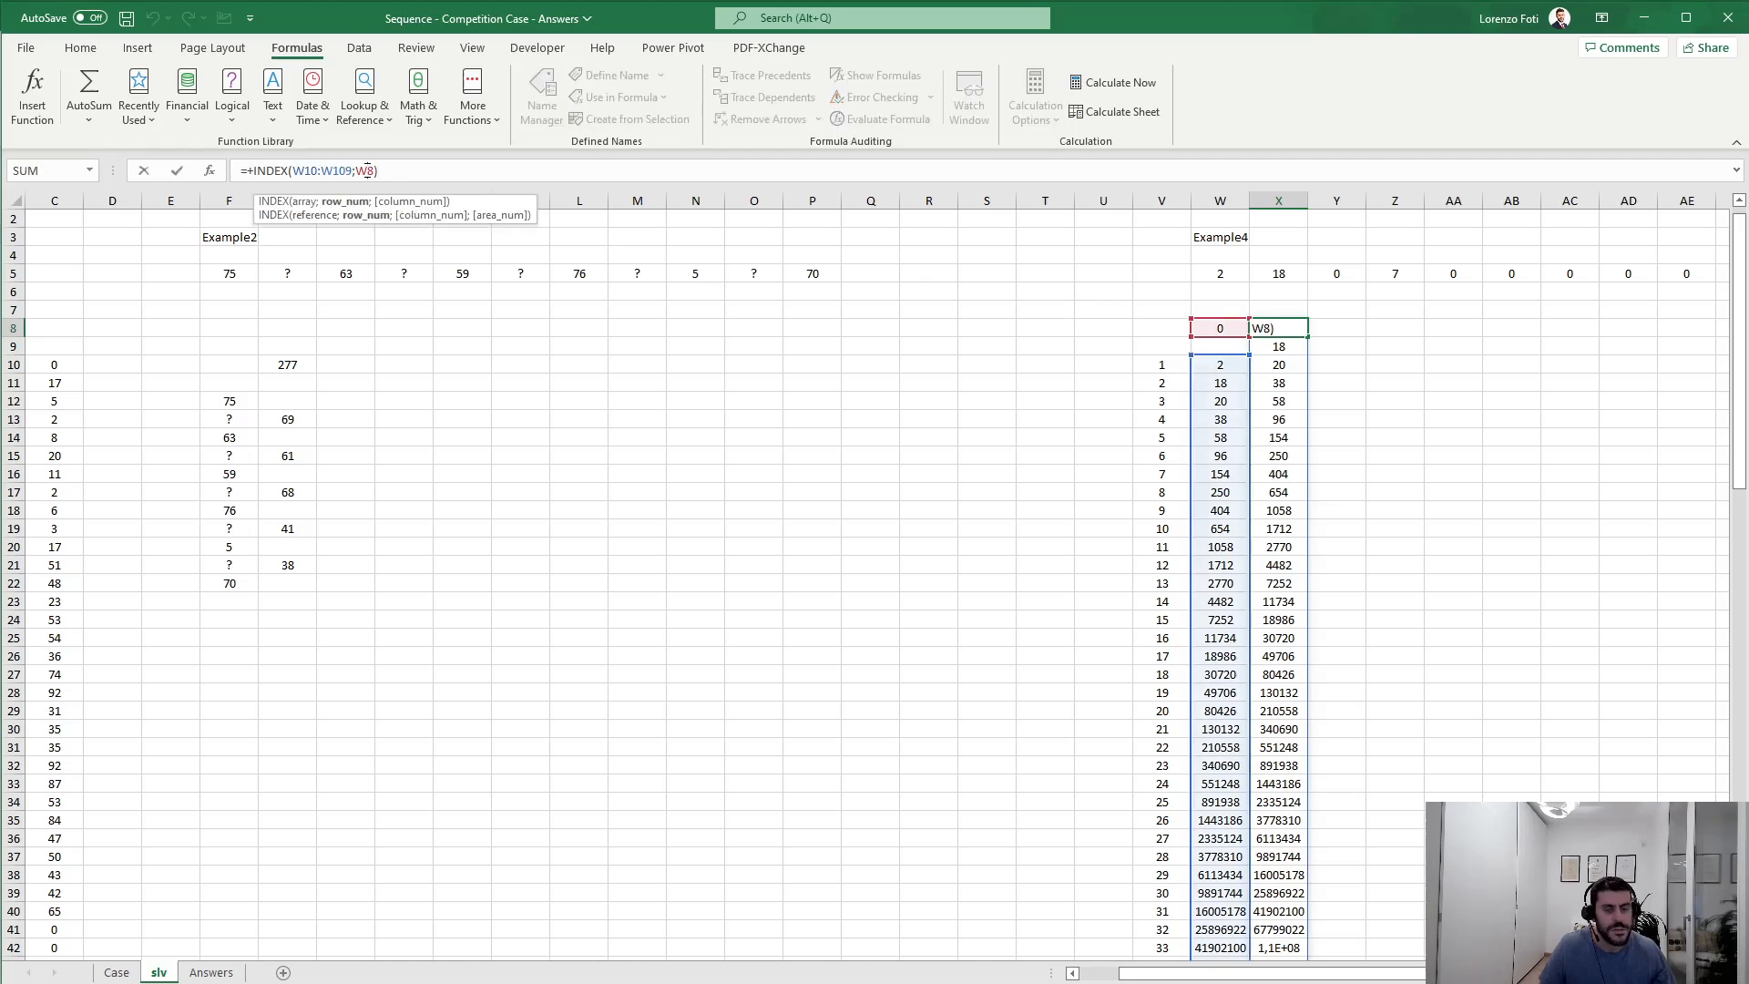
pyautogui.press('Return')
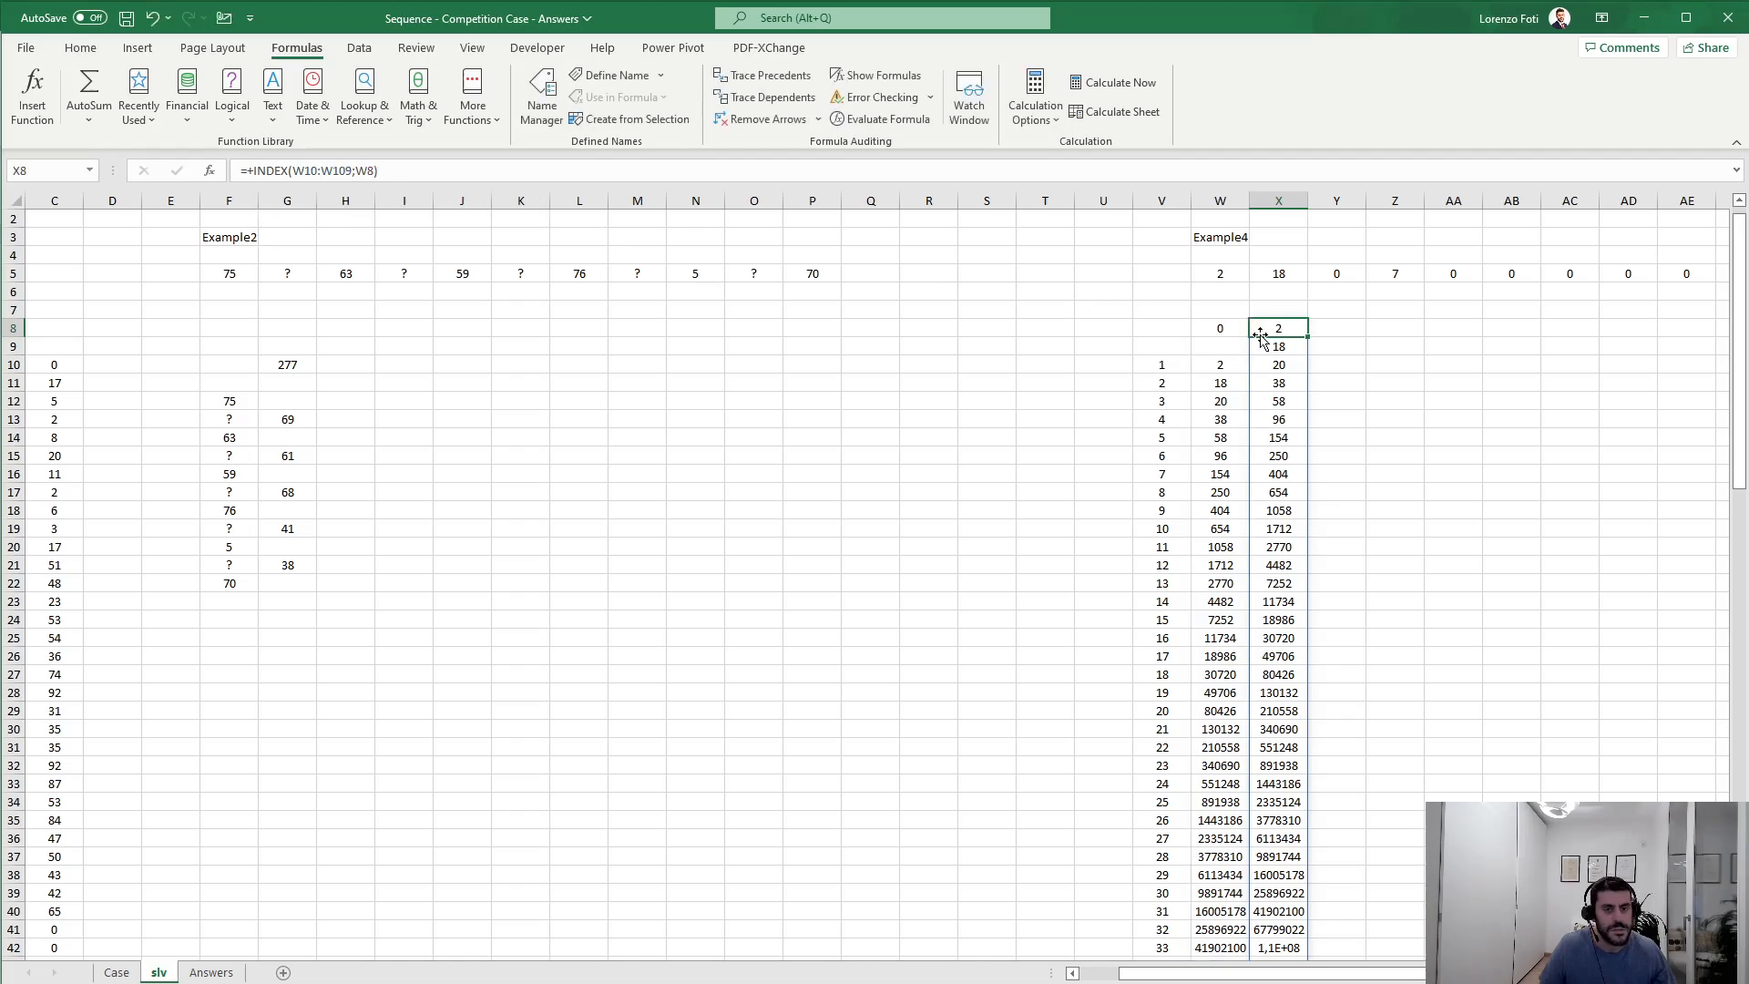
# Step: Point the term number in W8 to Z5, recalculate, and compare the result with the Example4 answer on the Case sheet
pyautogui.click(1224, 329)
pyautogui.click(586, 171)
pyautogui.click(1398, 273)
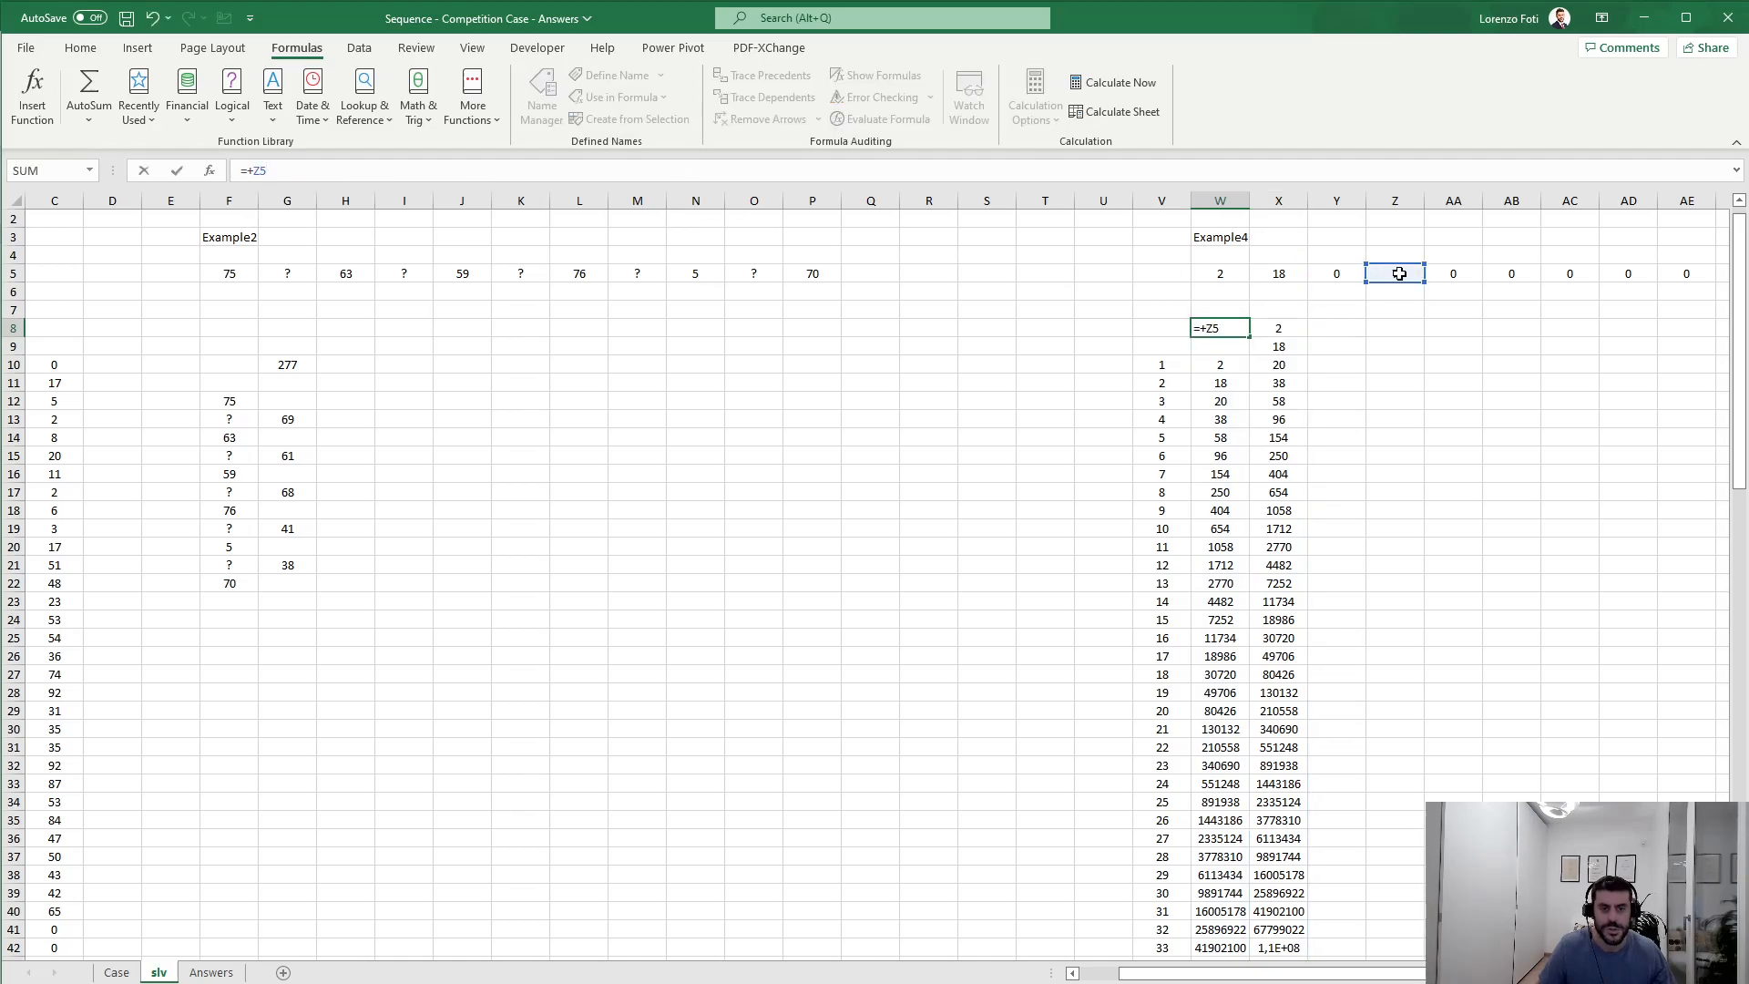
pyautogui.press('Tab')
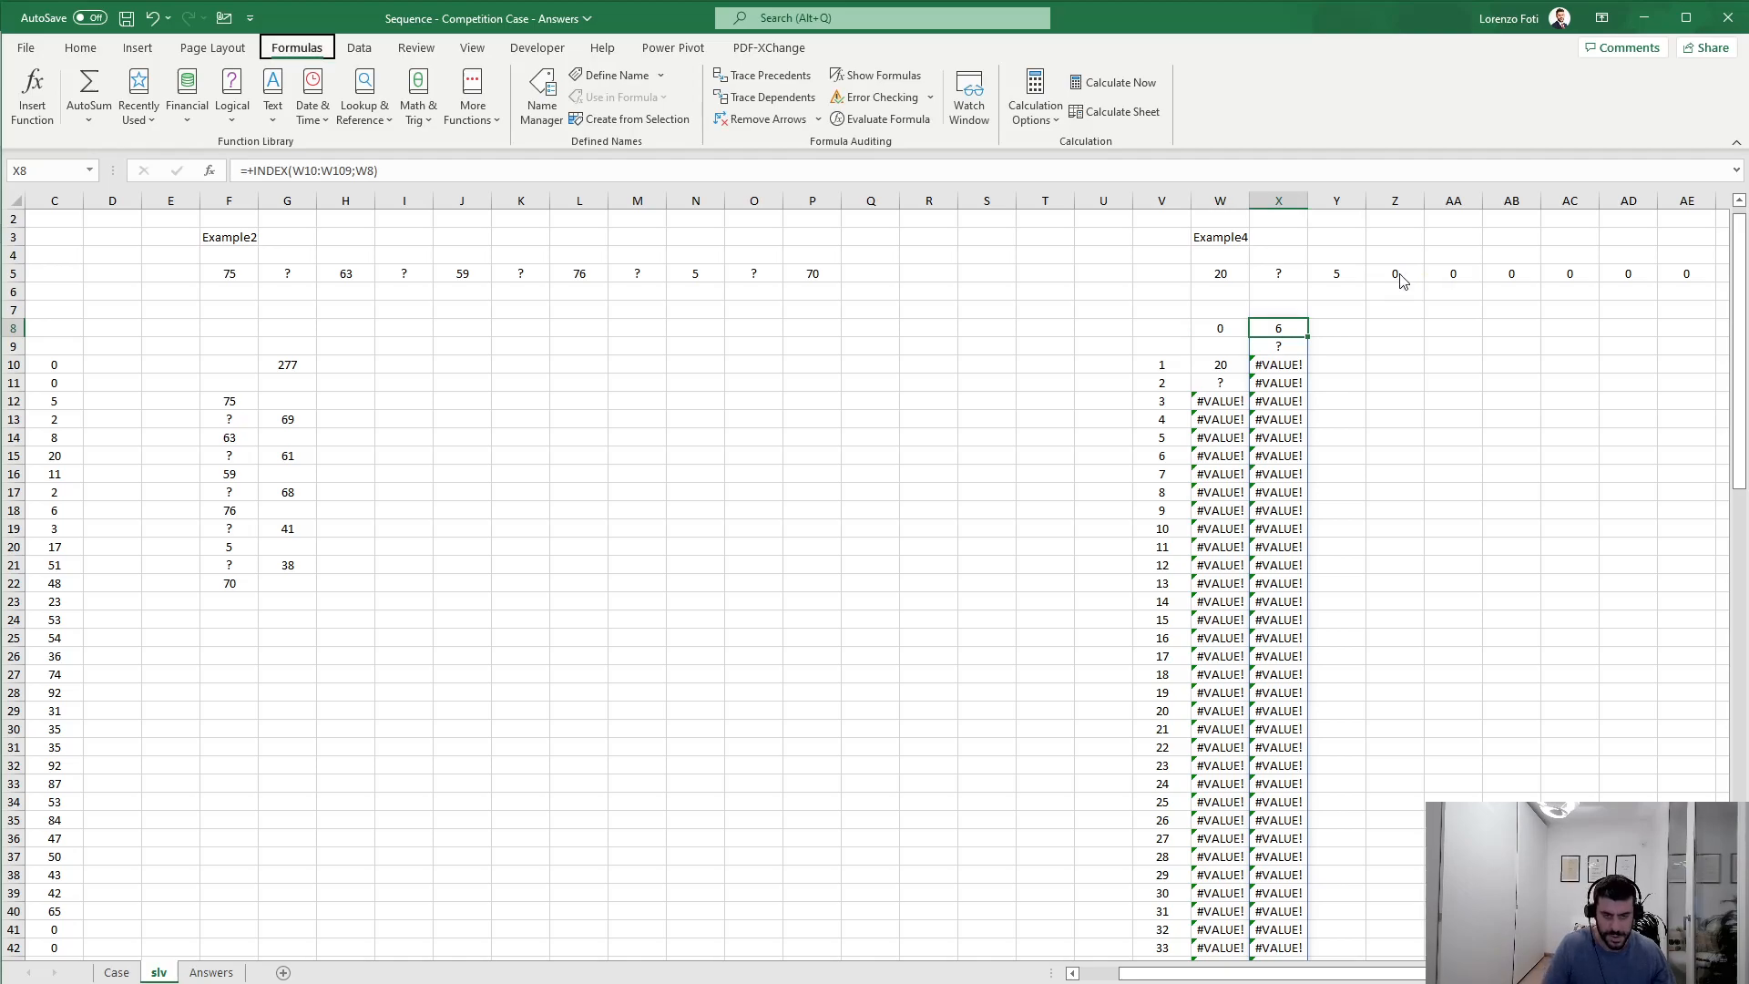
pyautogui.press('F9')
pyautogui.click(1326, 407)
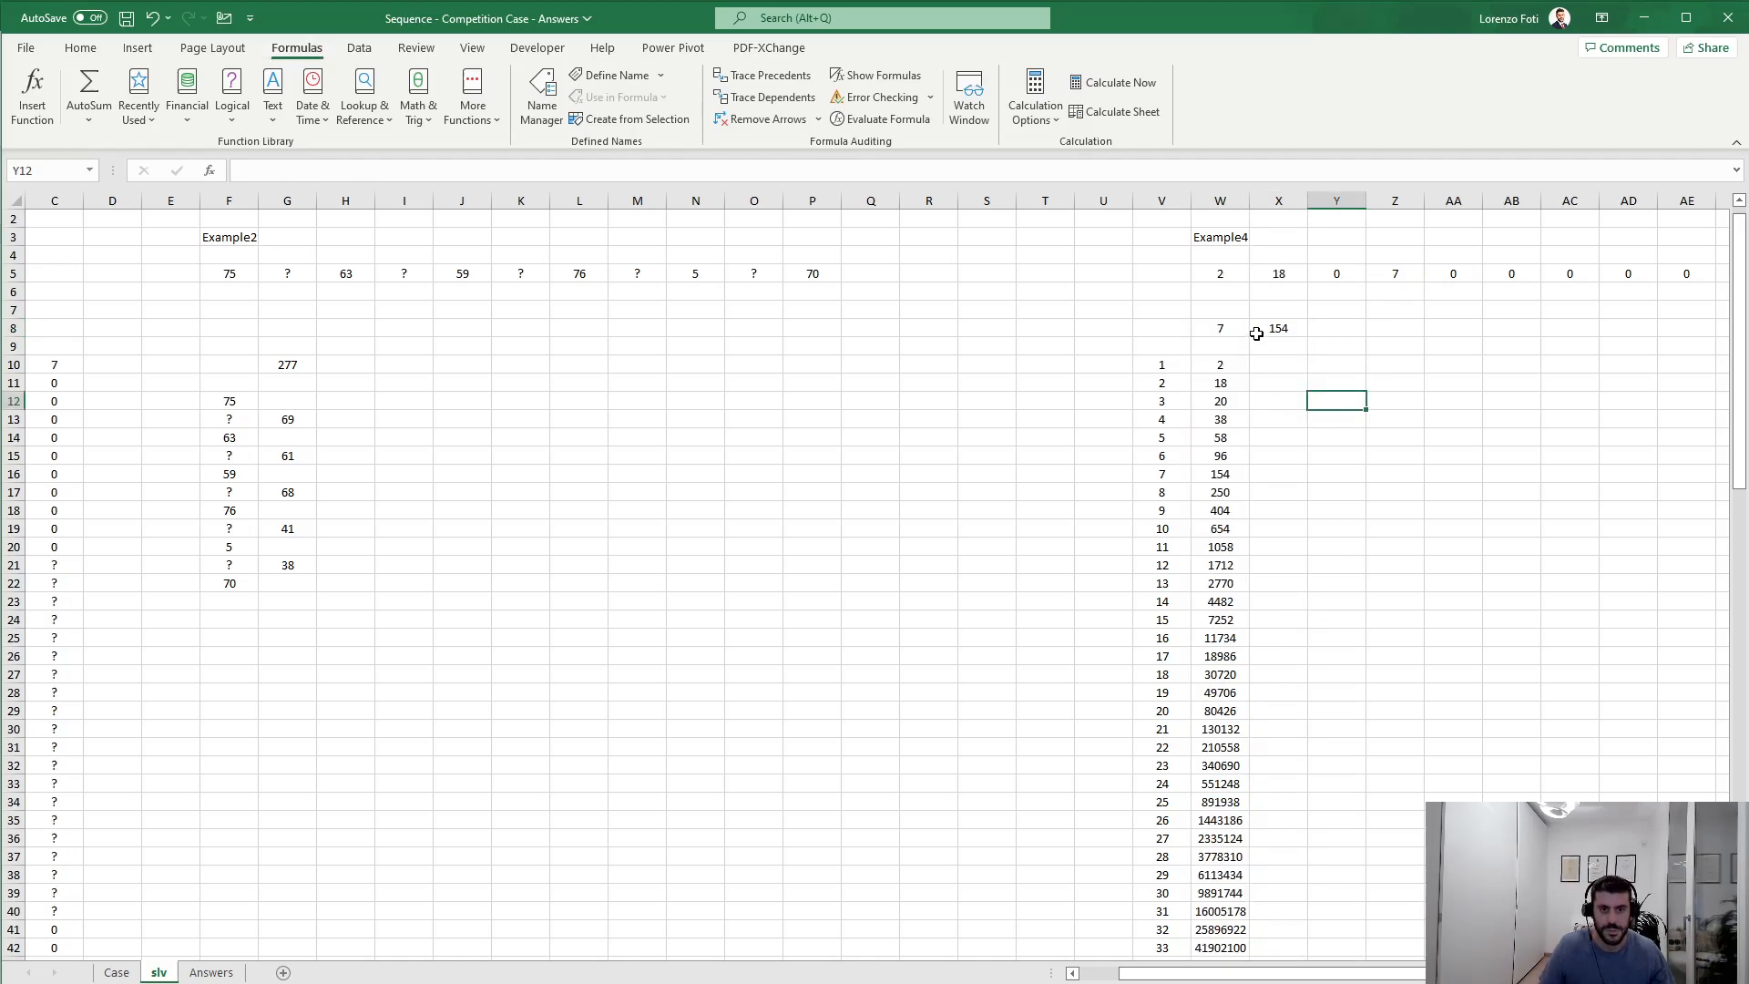
pyautogui.click(106, 974)
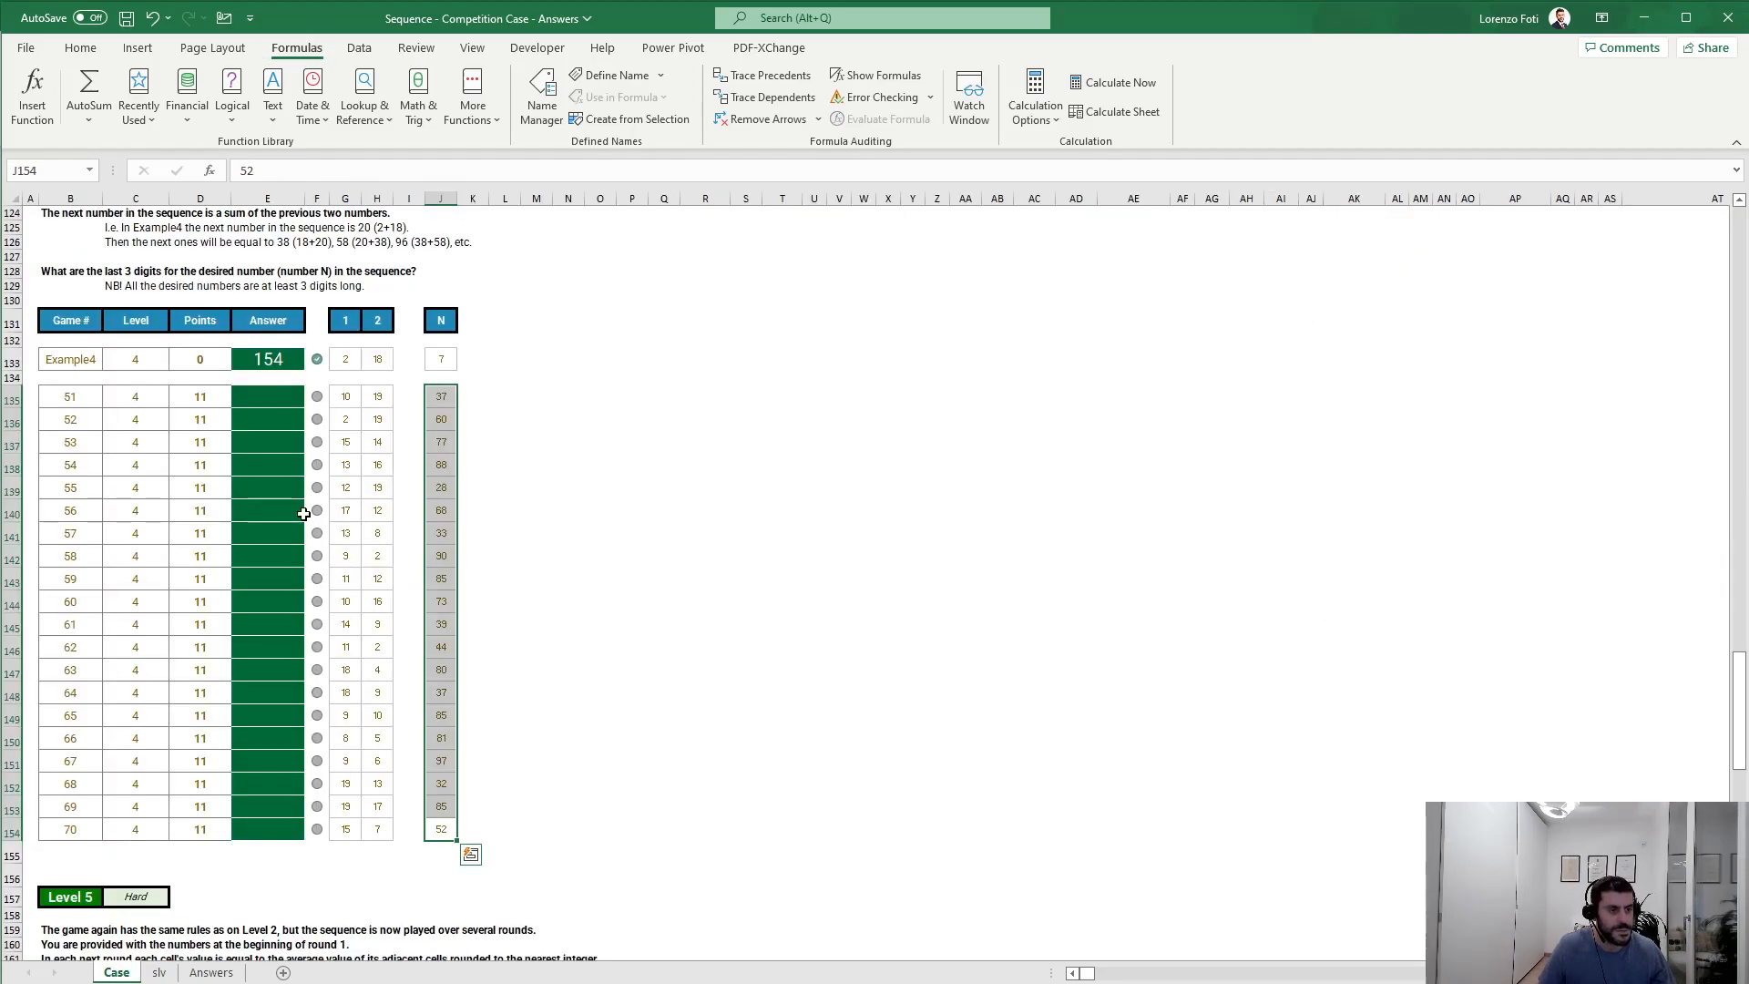
pyautogui.click(300, 369)
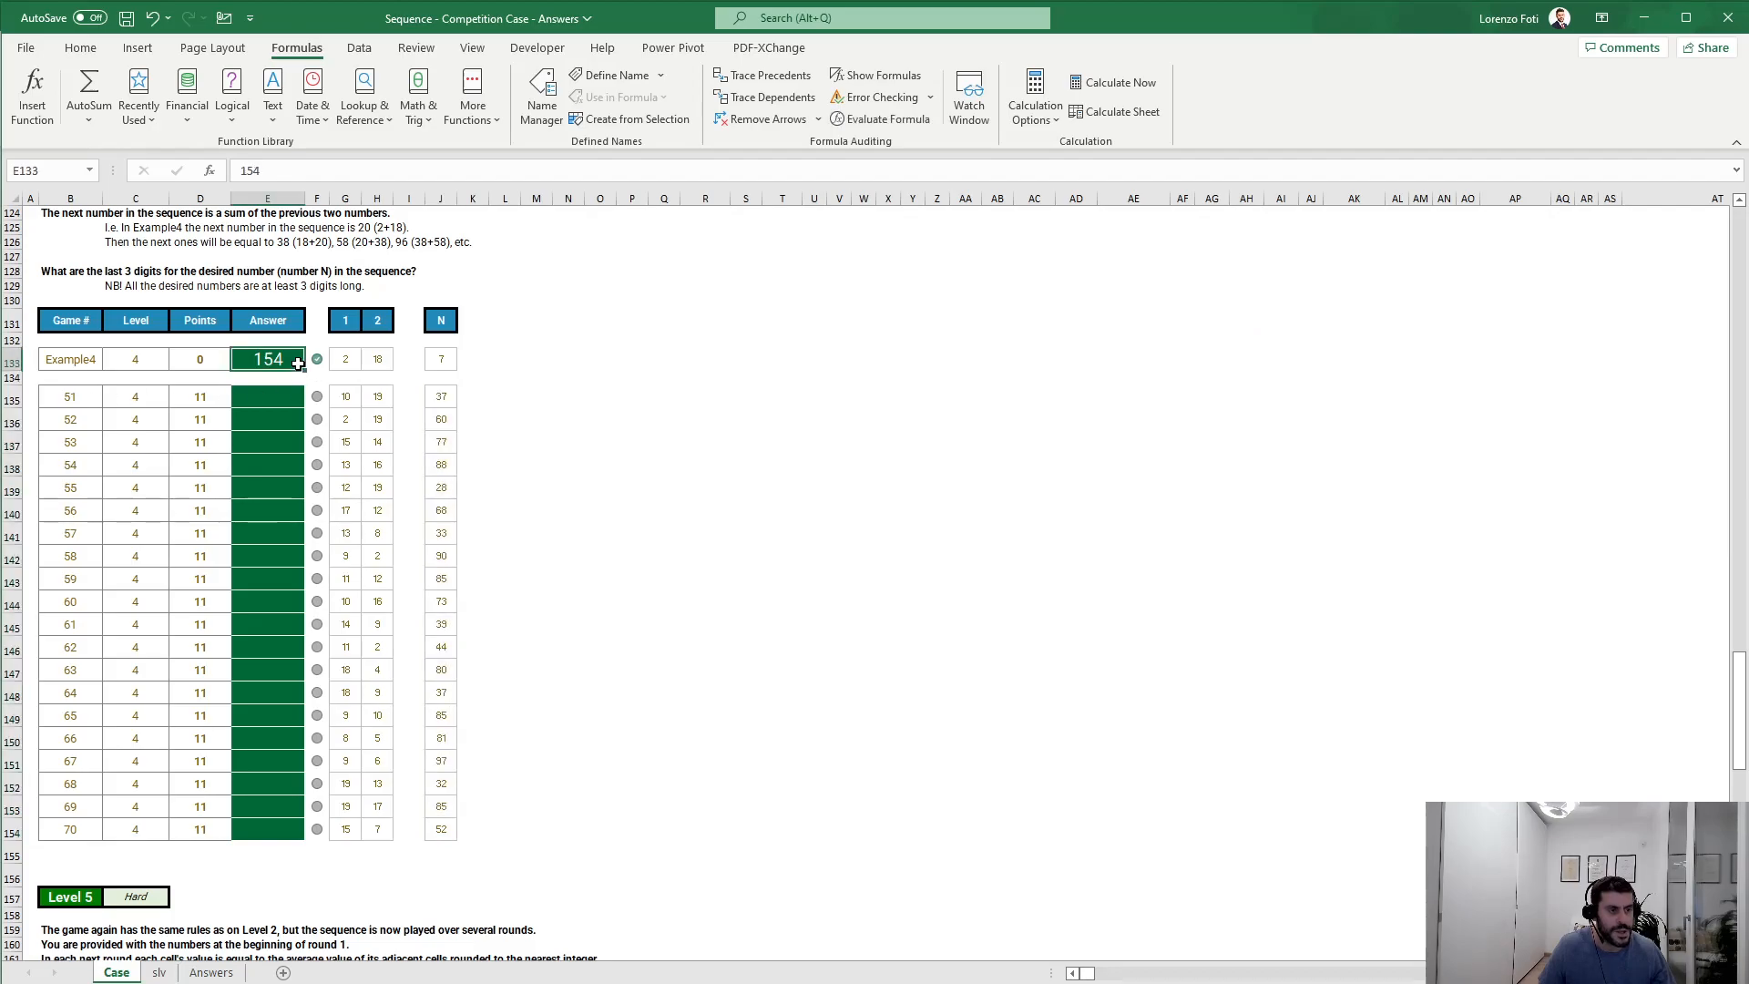
pyautogui.click(159, 972)
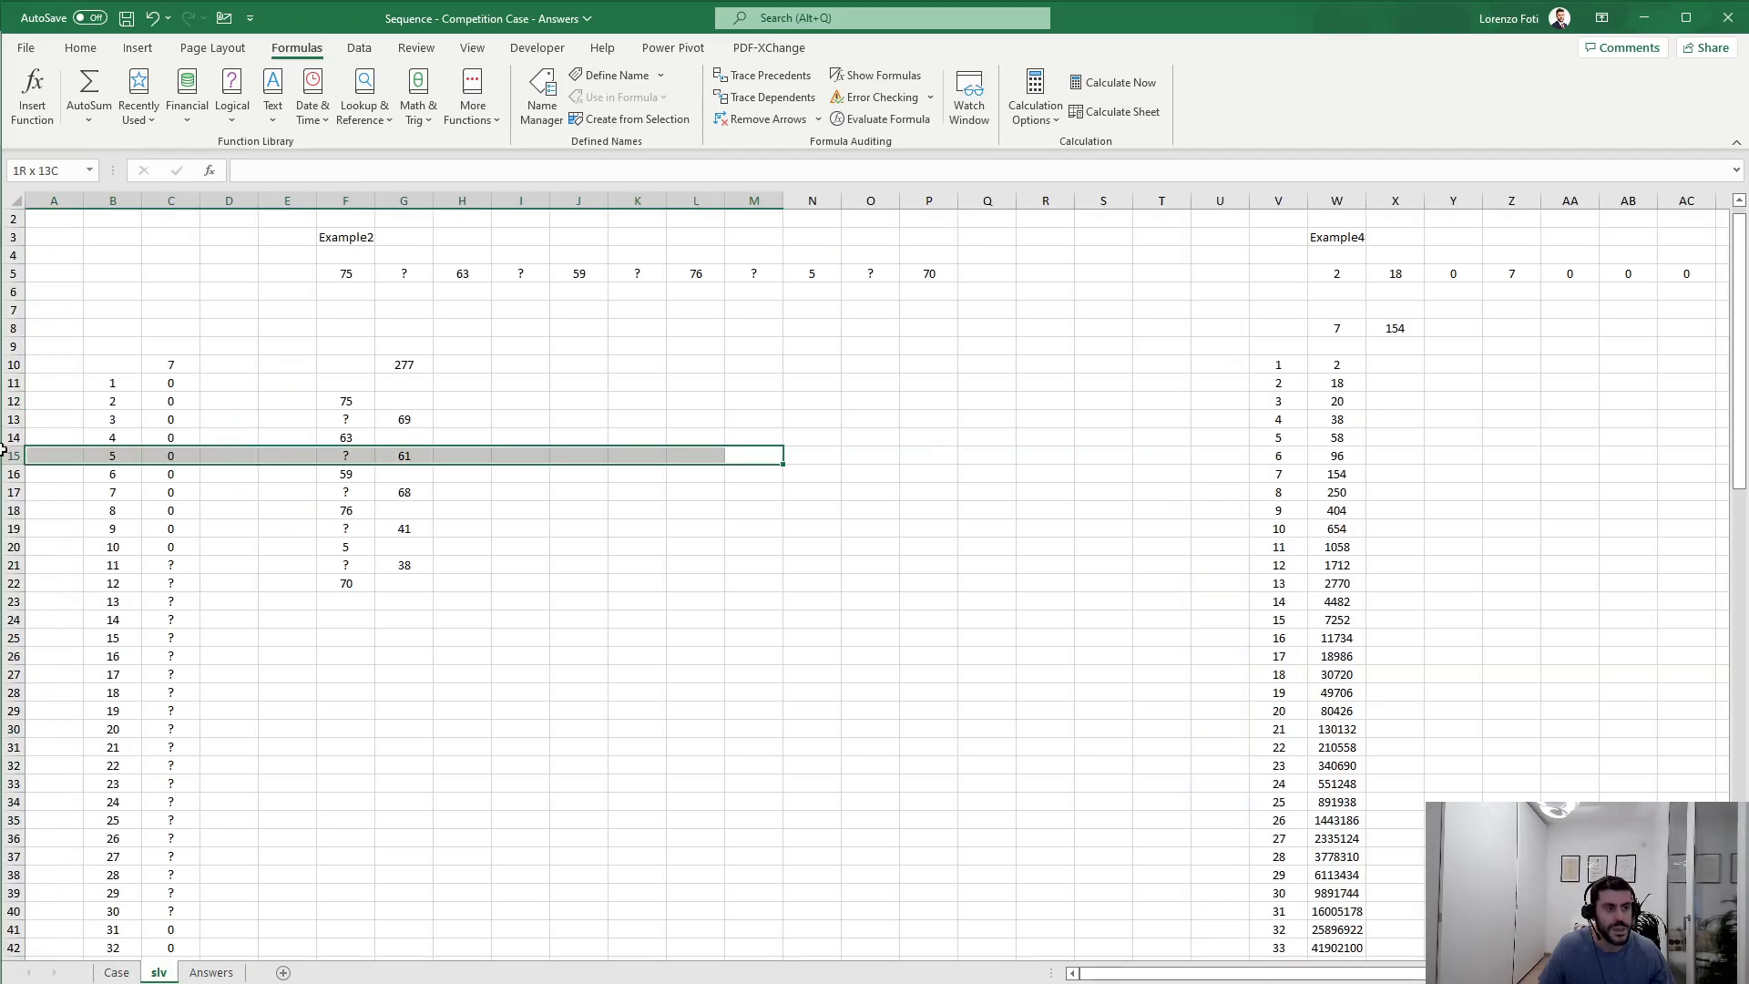
pyautogui.click(178, 366)
pyautogui.write('+')
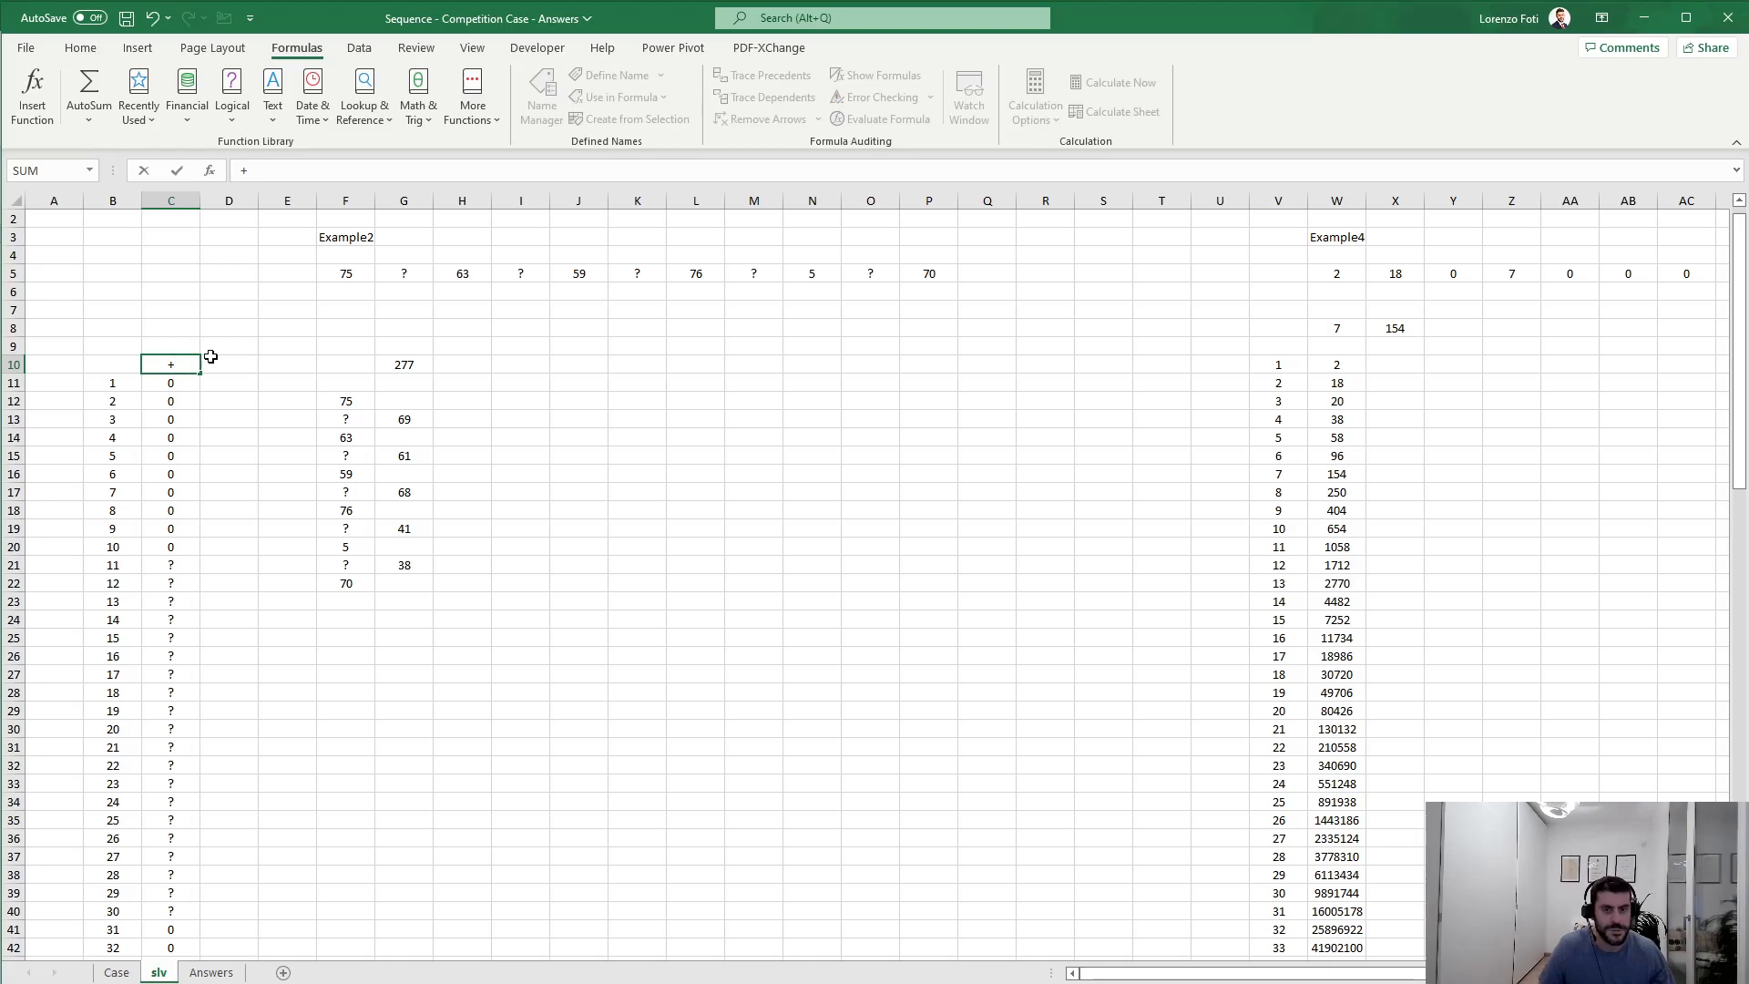
pyautogui.press('Escape')
# Step: Enter the formula RIGHT(X8;3) in Y8 on slv to extract the term's last three digits
pyautogui.click(118, 972)
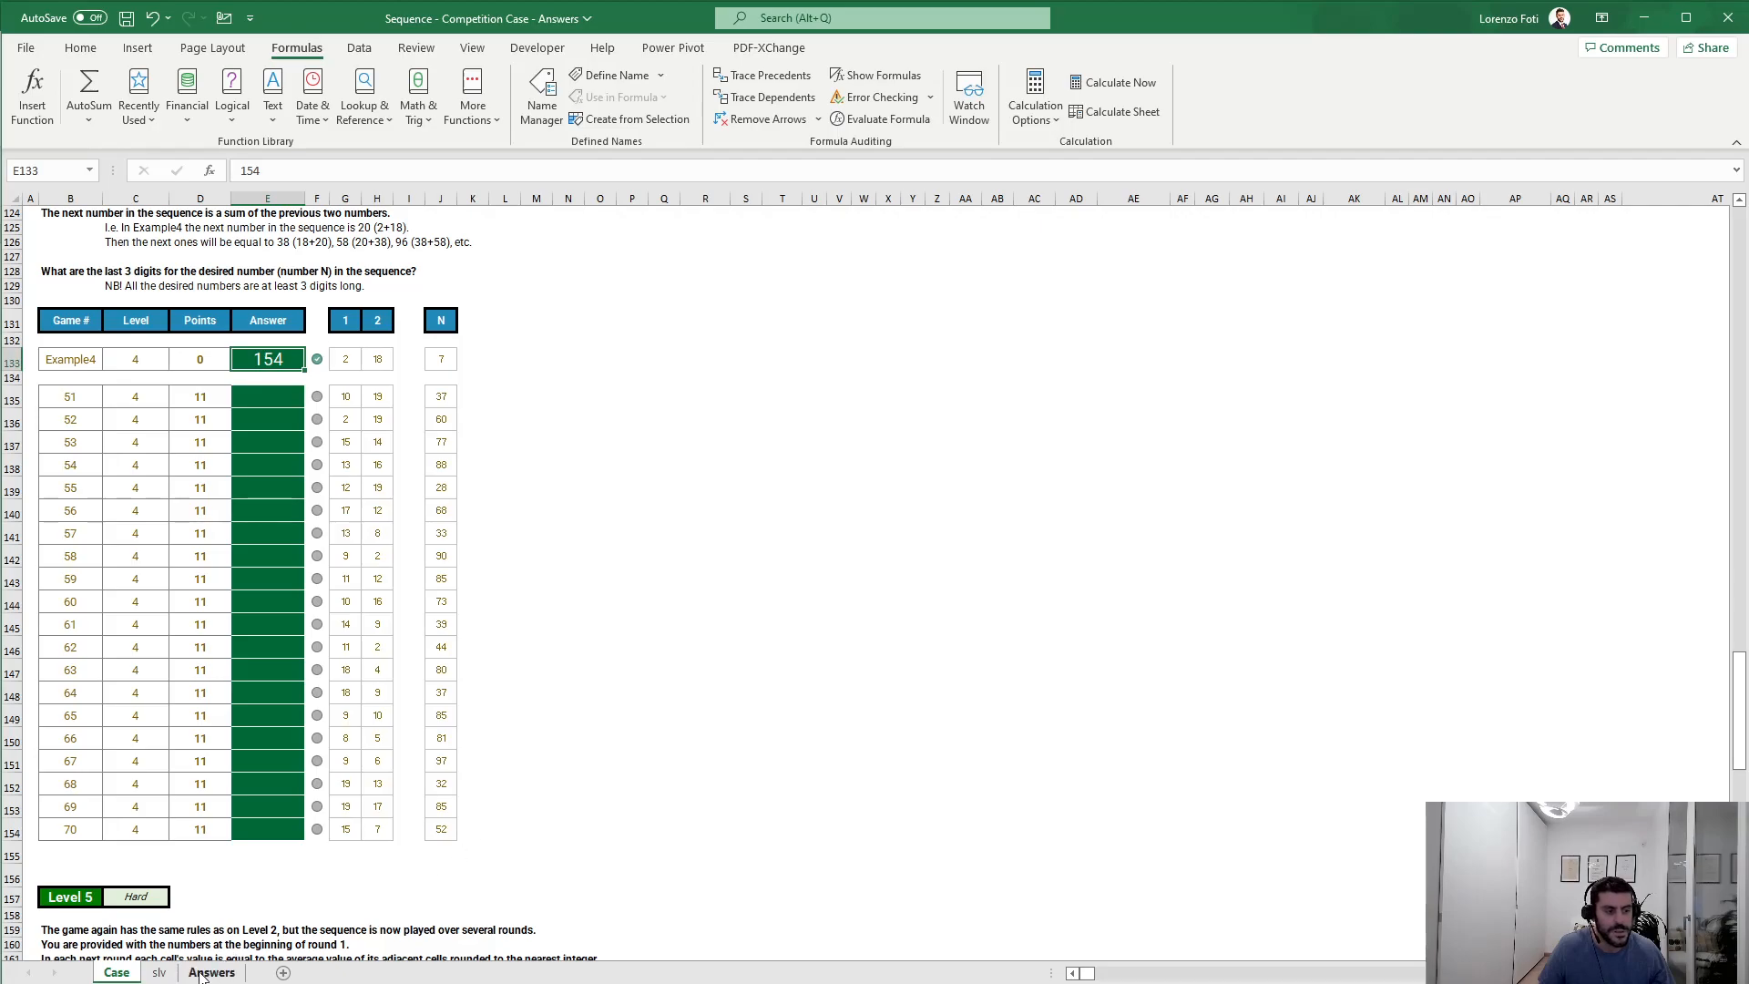
pyautogui.click(158, 972)
pyautogui.click(1469, 326)
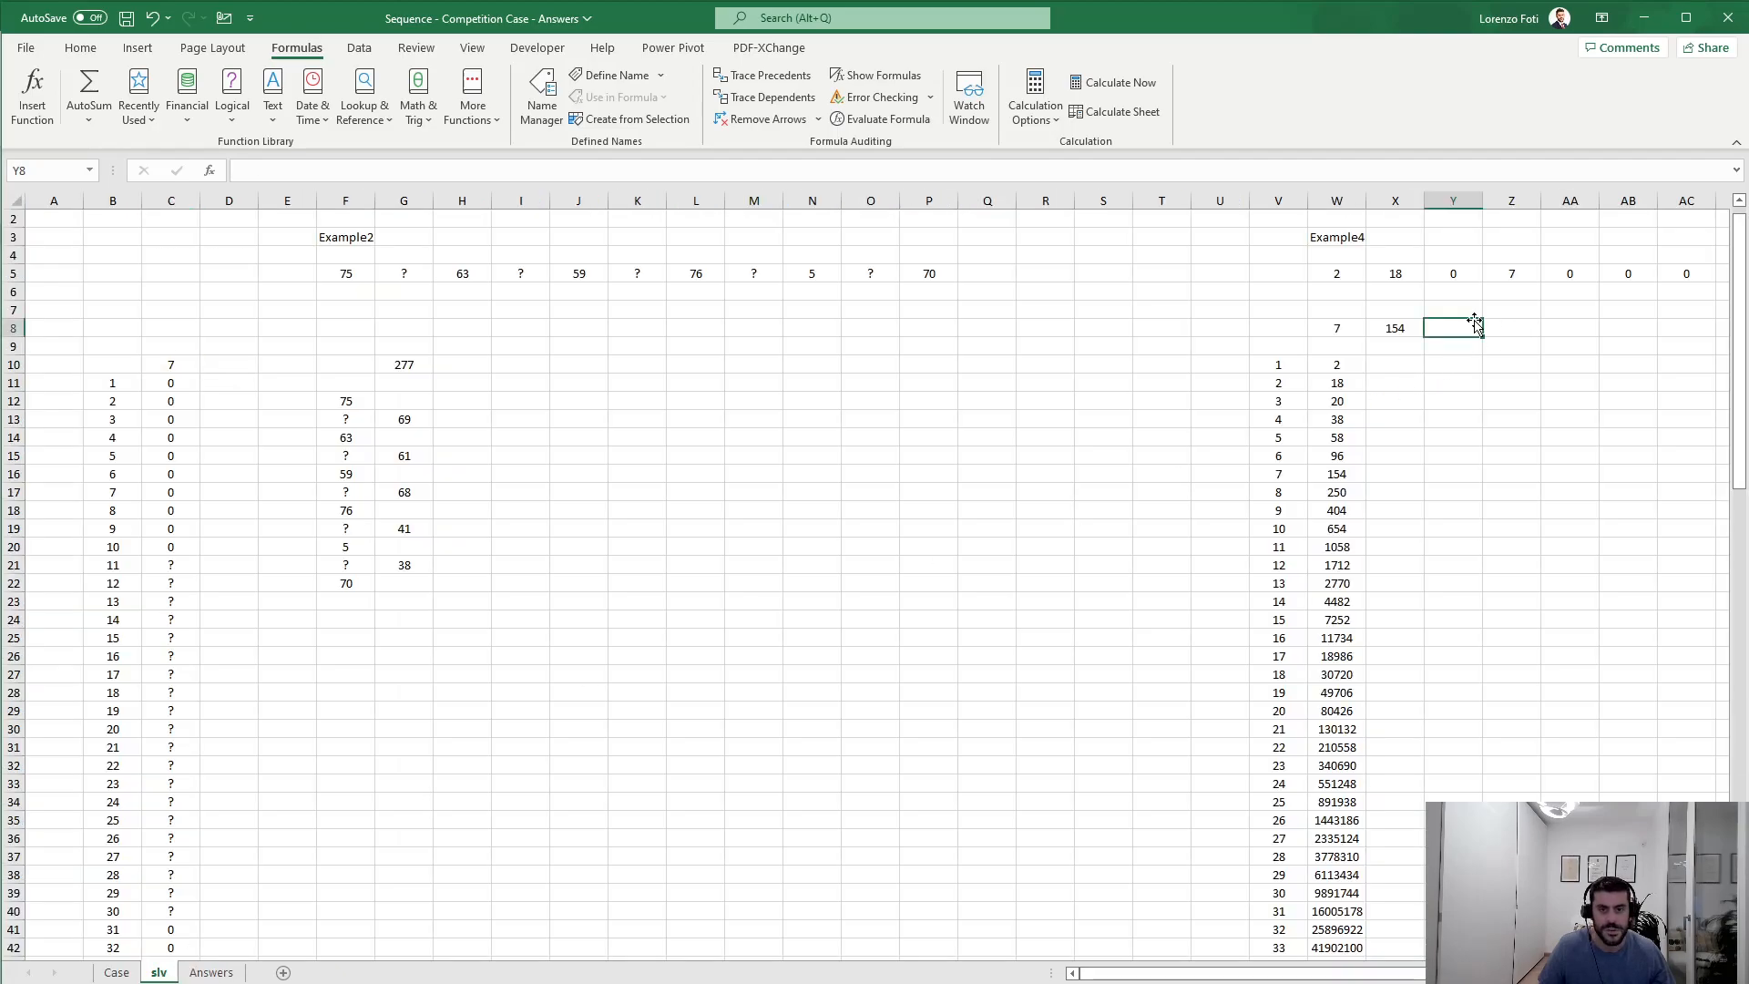
pyautogui.write('+right(')
pyautogui.press('Left')
pyautogui.write(';3)')
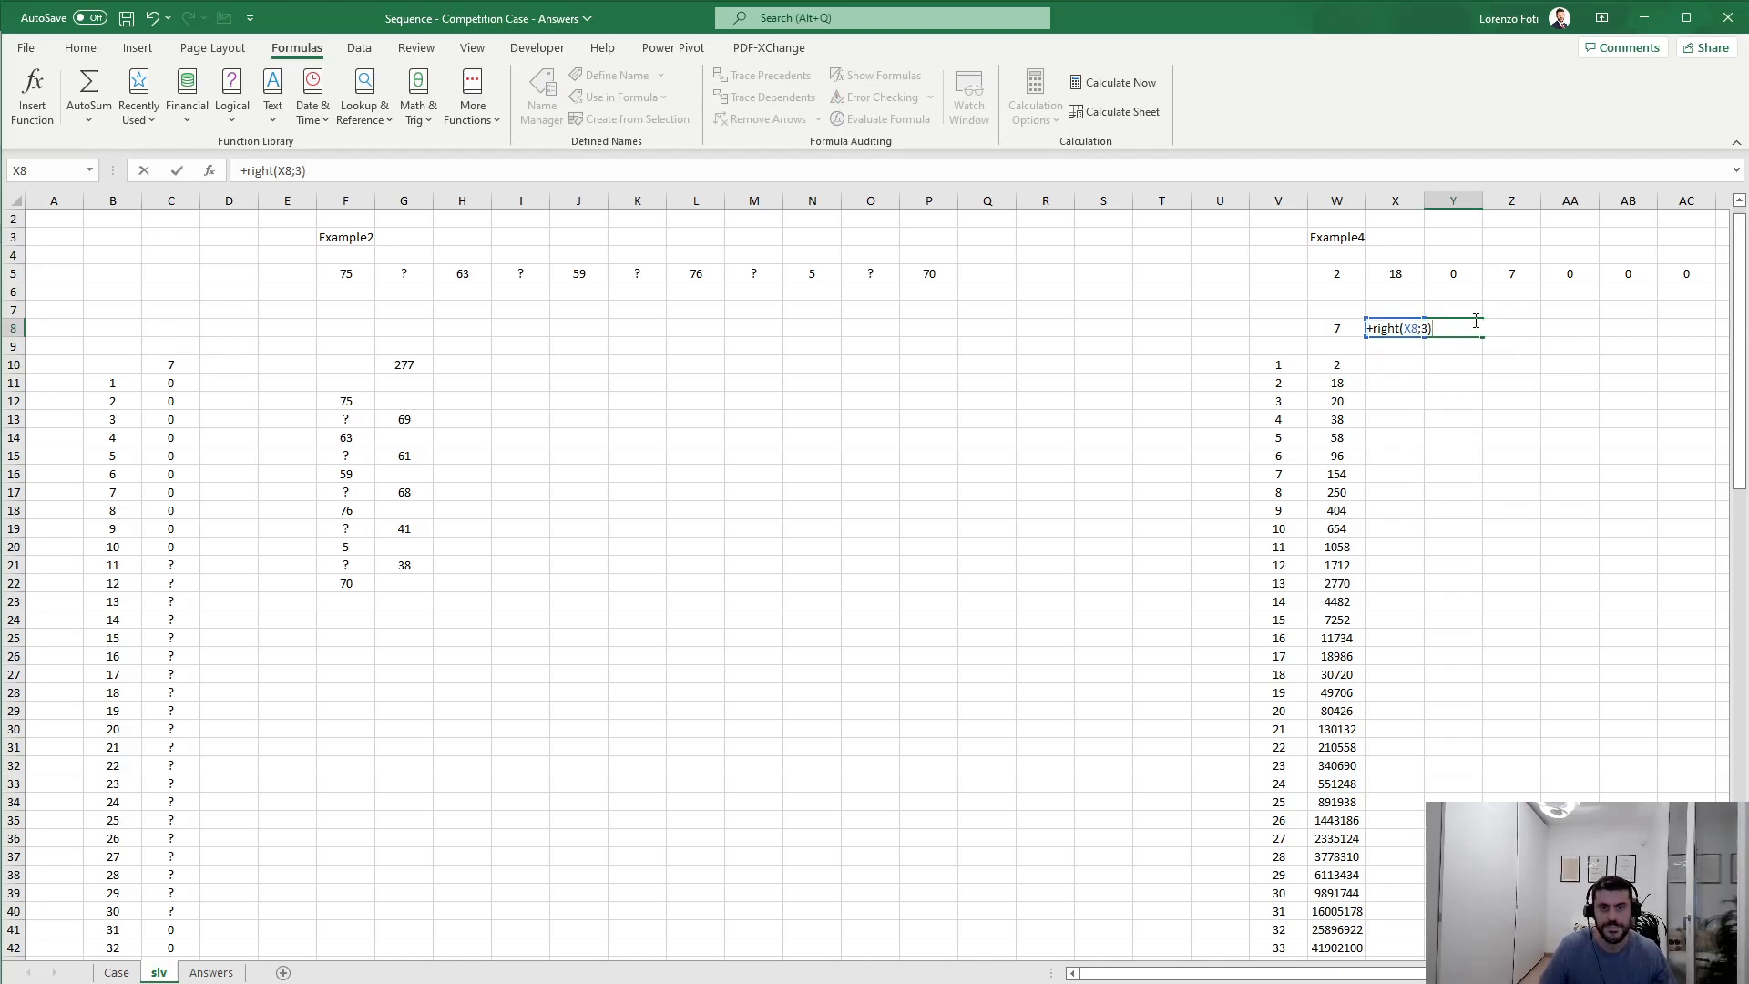
pyautogui.press('Return')
# Step: Point the data table's result cell C10 to Y8 and recalculate the results for all games
pyautogui.press('Up')
pyautogui.press('Left')
pyautogui.press('Left')
pyautogui.press('Left')
pyautogui.press('Left')
pyautogui.press('Left')
pyautogui.press('Left')
pyautogui.press('Left')
pyautogui.press('Left')
pyautogui.press('Left')
pyautogui.press('Left')
pyautogui.press('Left')
pyautogui.press('Left')
pyautogui.press('Left')
pyautogui.press('Left')
pyautogui.press('Left')
pyautogui.press('Left')
pyautogui.press('Left')
pyautogui.press('Left')
pyautogui.press('Left')
pyautogui.press('Left')
pyautogui.press('Down')
pyautogui.press('Down')
pyautogui.write('+')
pyautogui.press('Right')
pyautogui.press('Up')
pyautogui.press('Right')
pyautogui.press('Right')
pyautogui.press('Right')
pyautogui.press('Right')
pyautogui.press('Up')
pyautogui.hotkey('ctrl', 'Right')
pyautogui.hotkey('ctrl', 'Right')
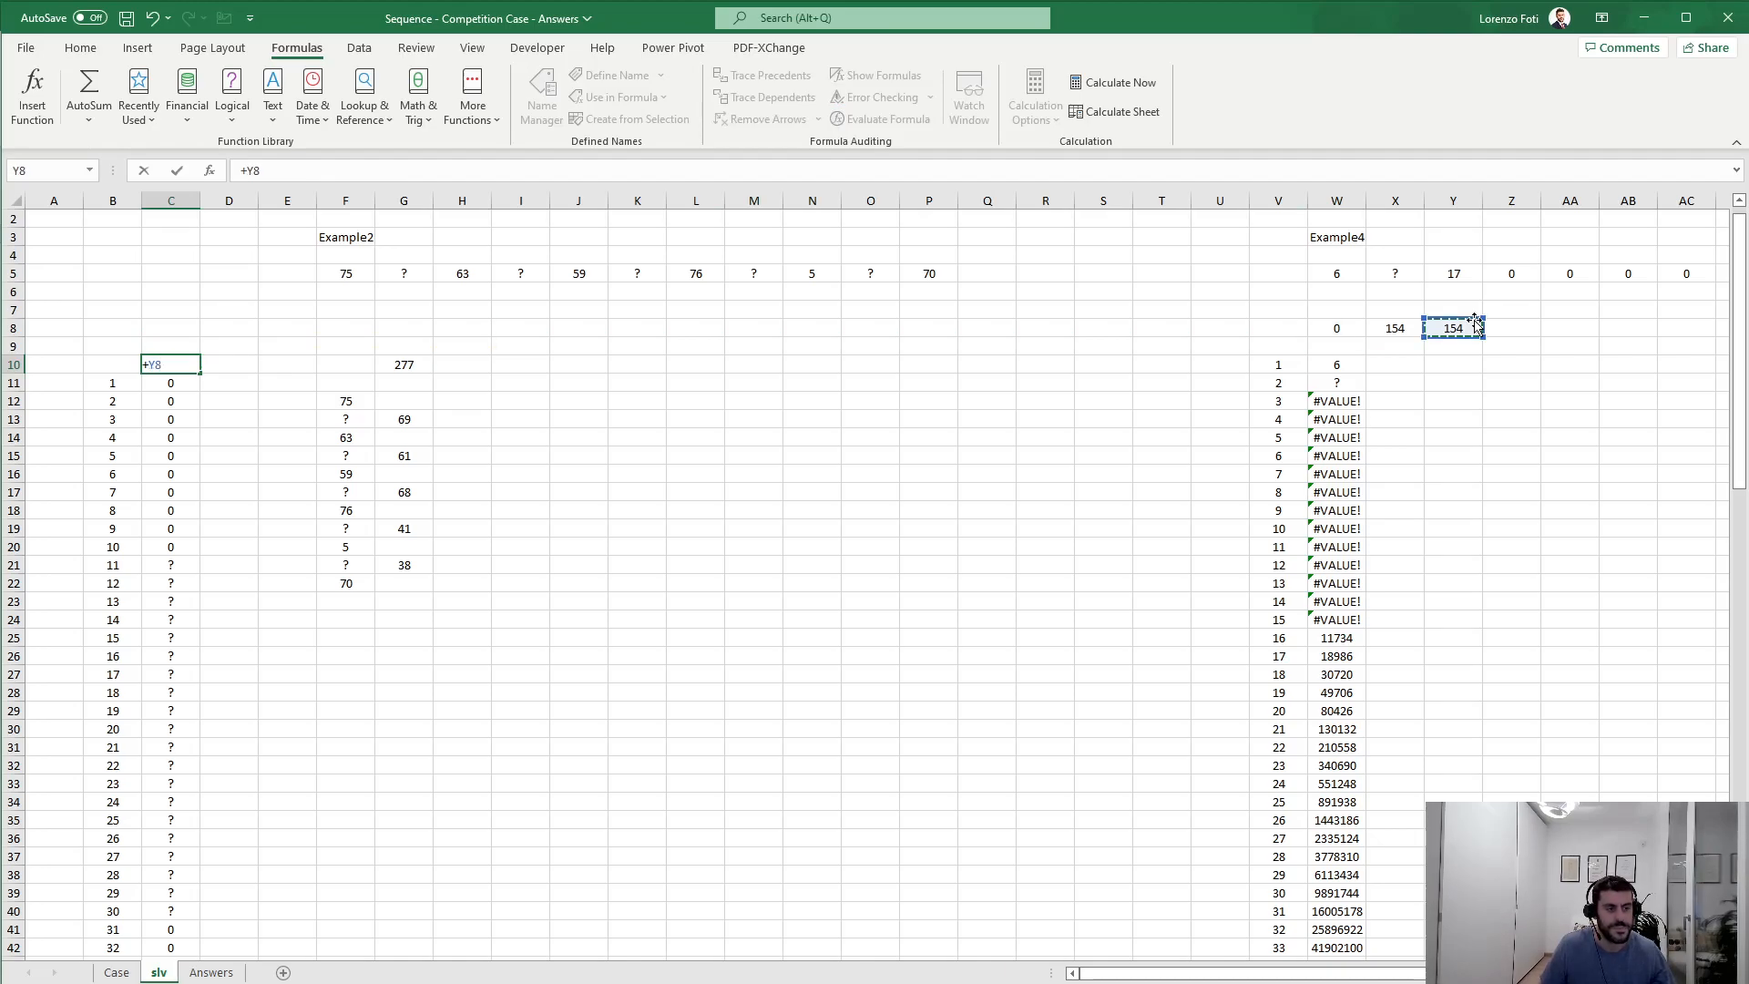
pyautogui.press('Return')
pyautogui.press('Down')
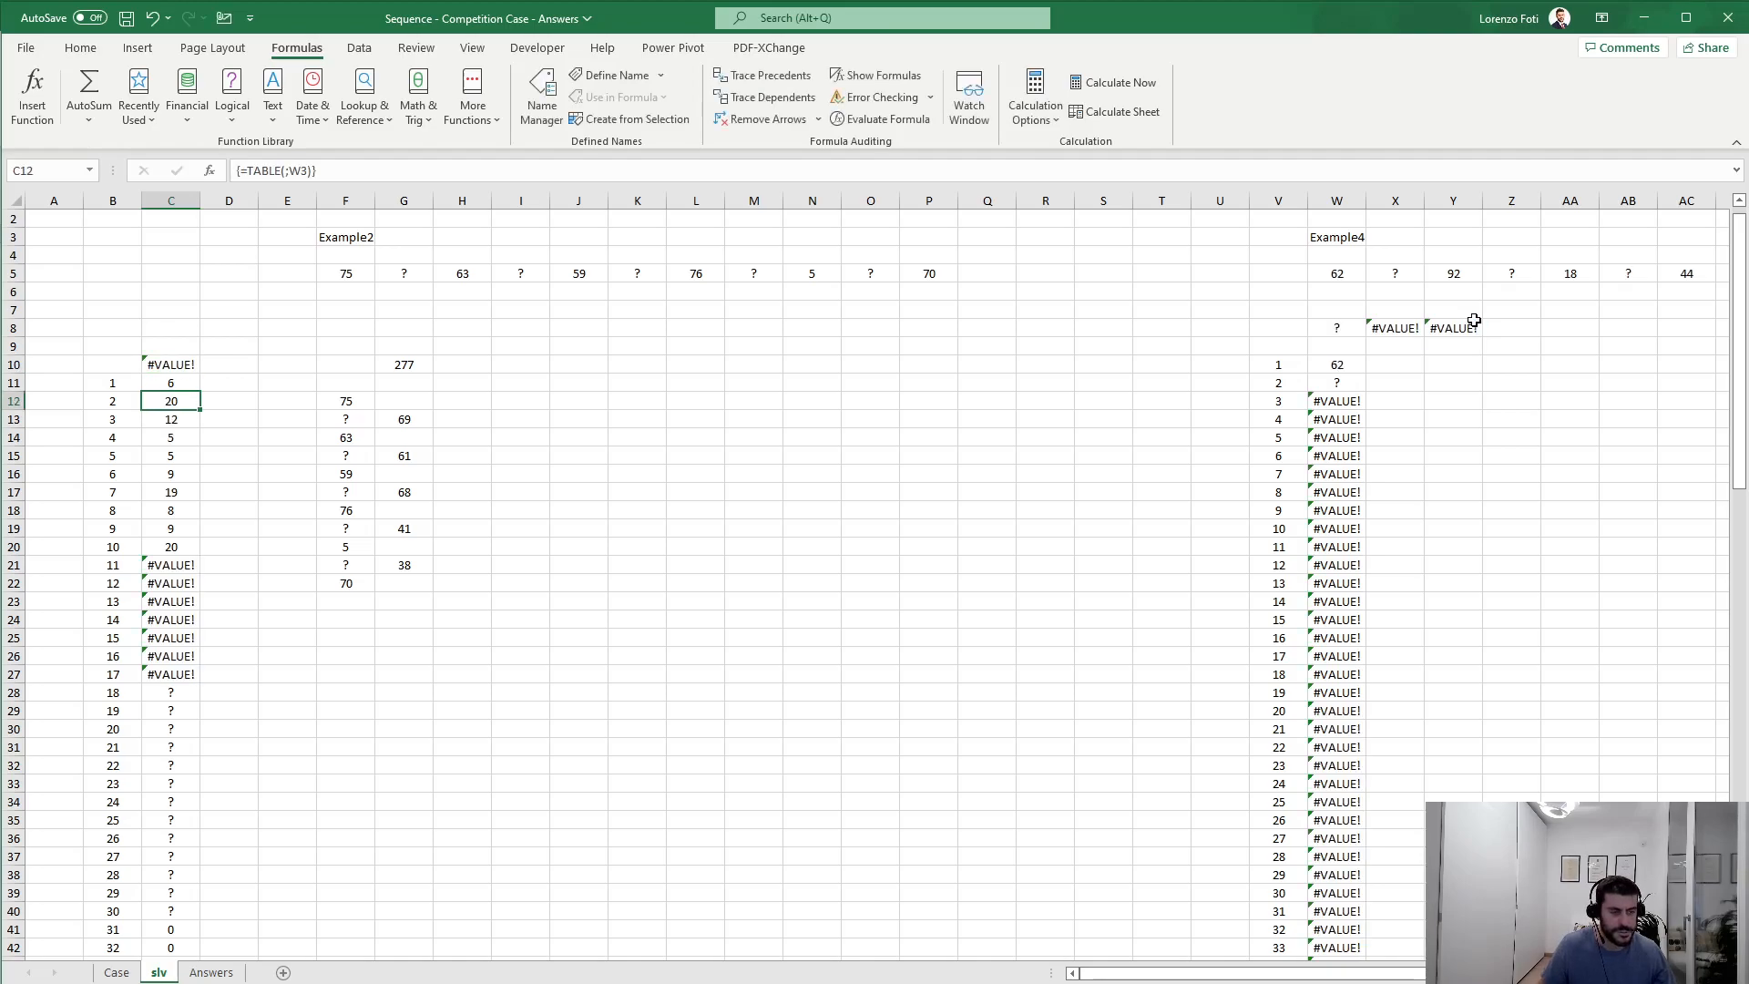
pyautogui.press('F9')
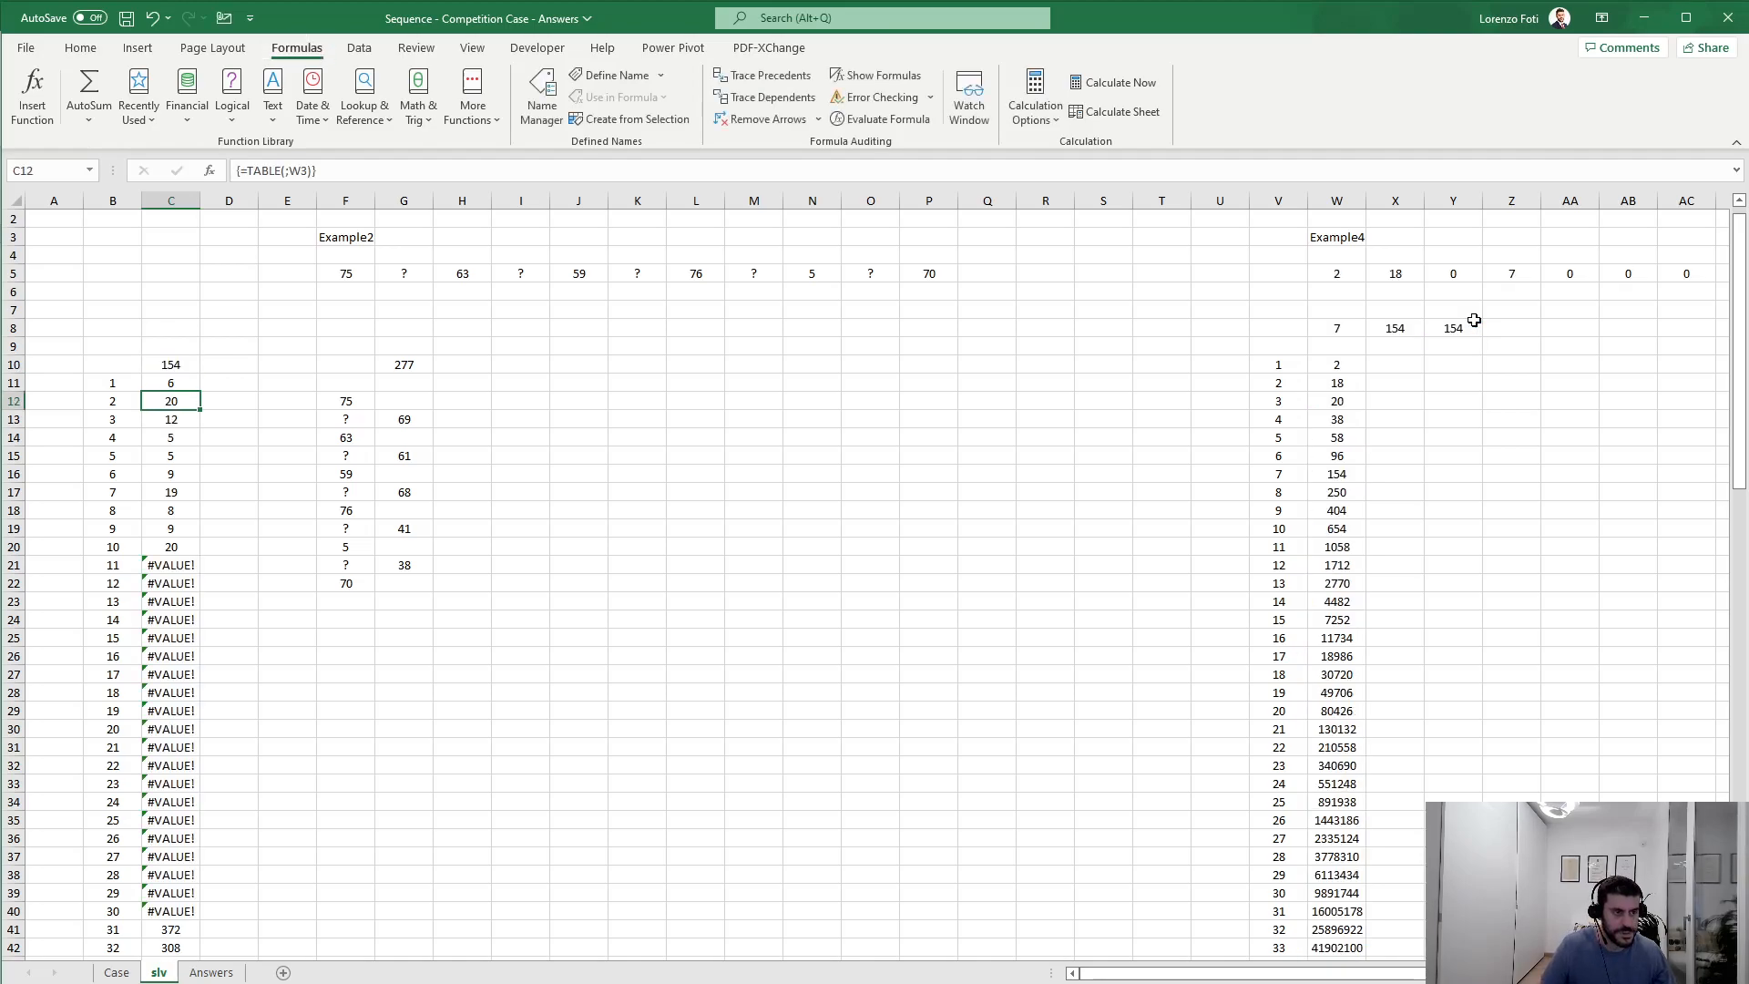
# Step: Copy the results for games 51 to 70 from C61:C80 on slv and paste them as values from E135 on Case
pyautogui.scroll(-8, 401, 777)
pyautogui.scroll(-4, 401, 777)
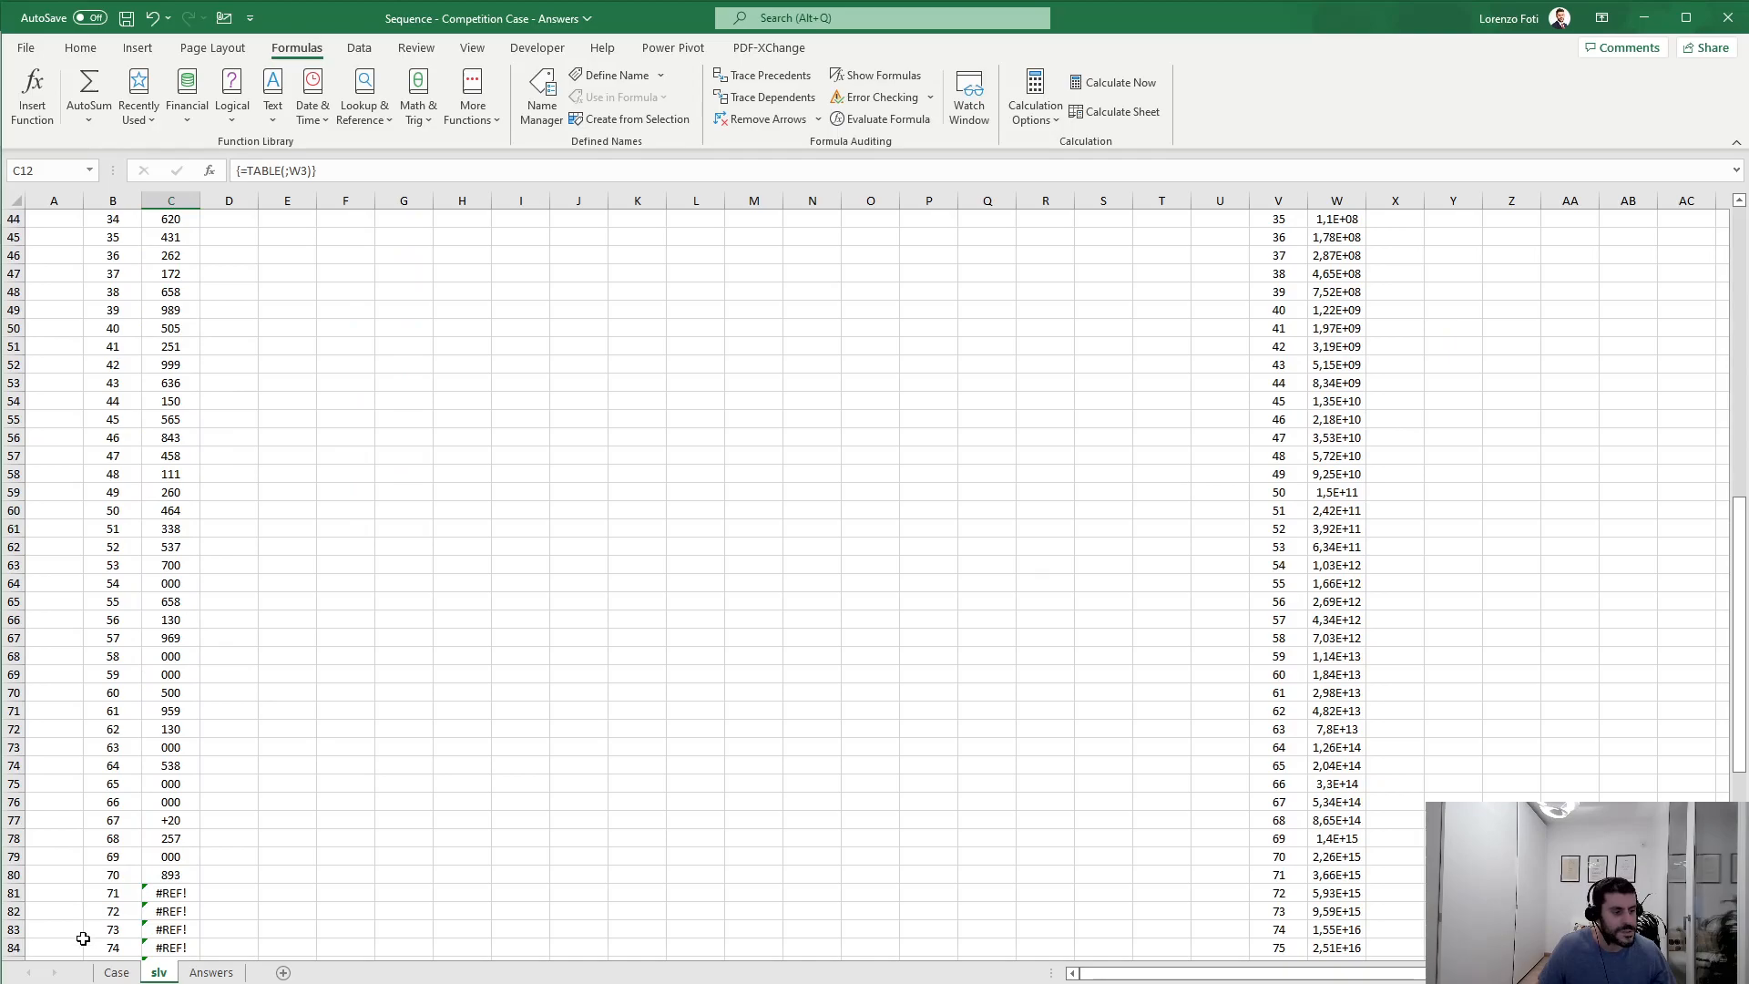
pyautogui.click(117, 972)
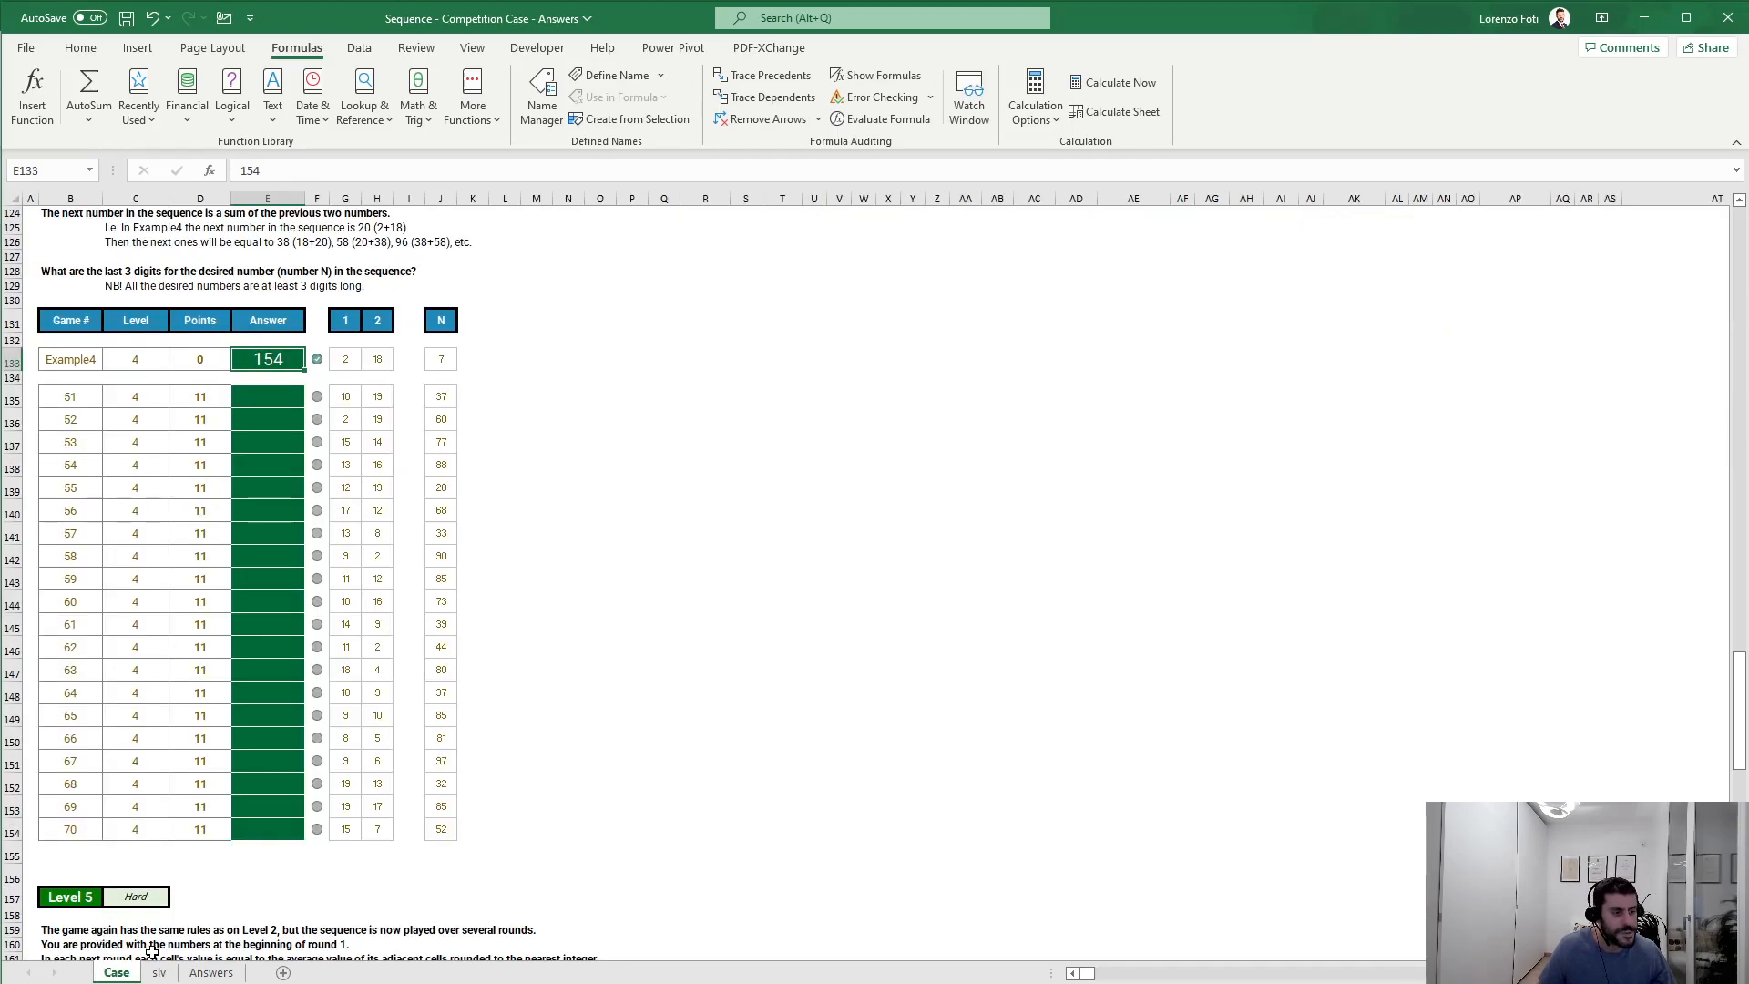
pyautogui.click(158, 972)
pyautogui.moveTo(170, 531); pyautogui.dragTo(176, 877)
pyautogui.hotkey('ctrl', 'c')
pyautogui.click(117, 972)
pyautogui.rightClick(273, 398)
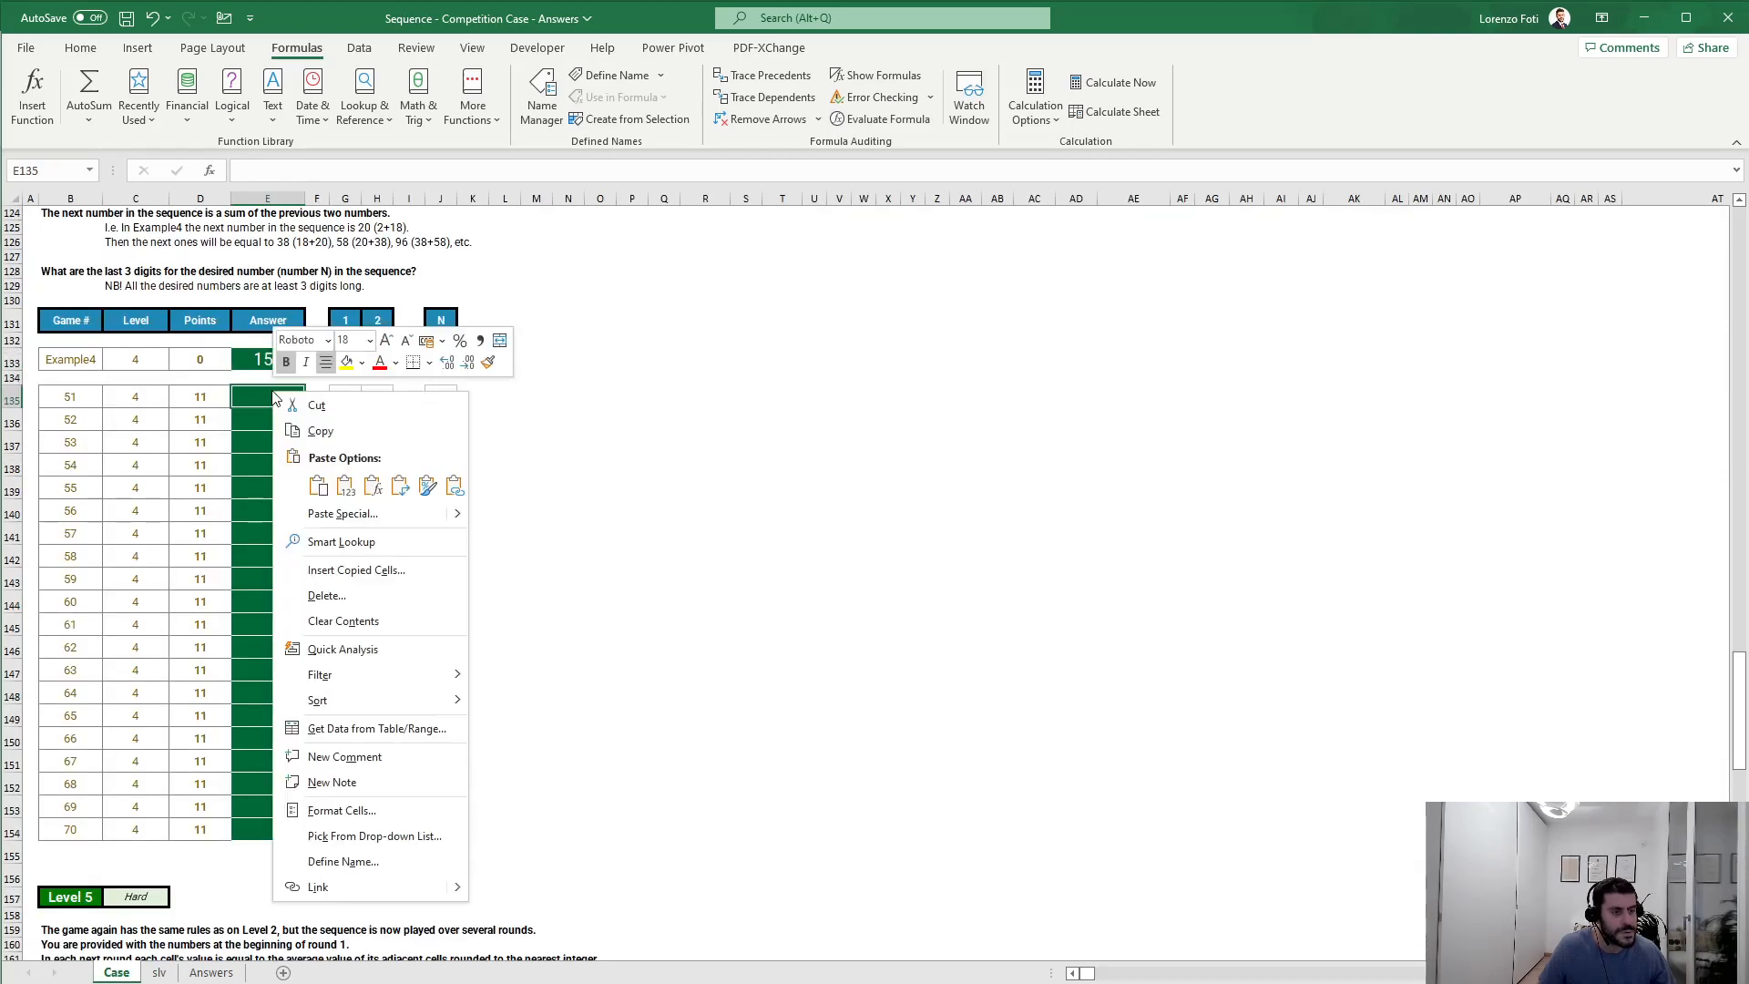
pyautogui.click(345, 485)
# Step: Compare the pasted Level 4 answers on Case with the Level 4 answers on the Answers sheet
pyautogui.scroll(-2, 279, 641)
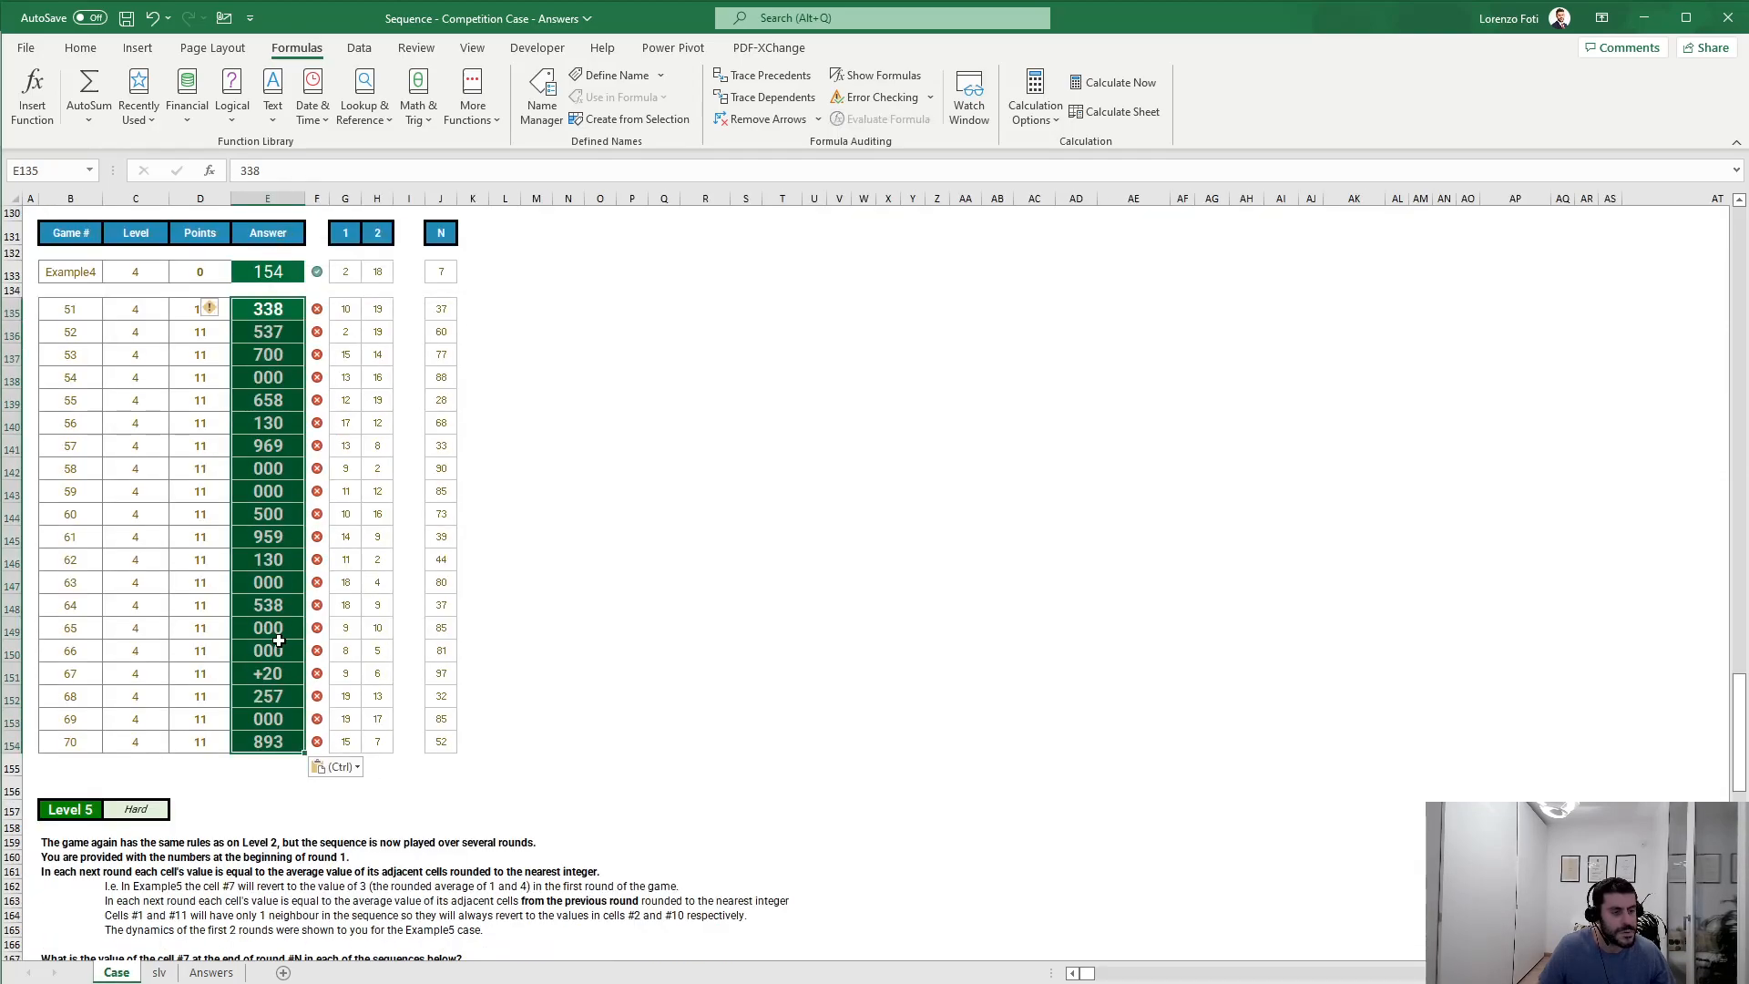
pyautogui.scroll(1, 279, 640)
pyautogui.click(266, 352)
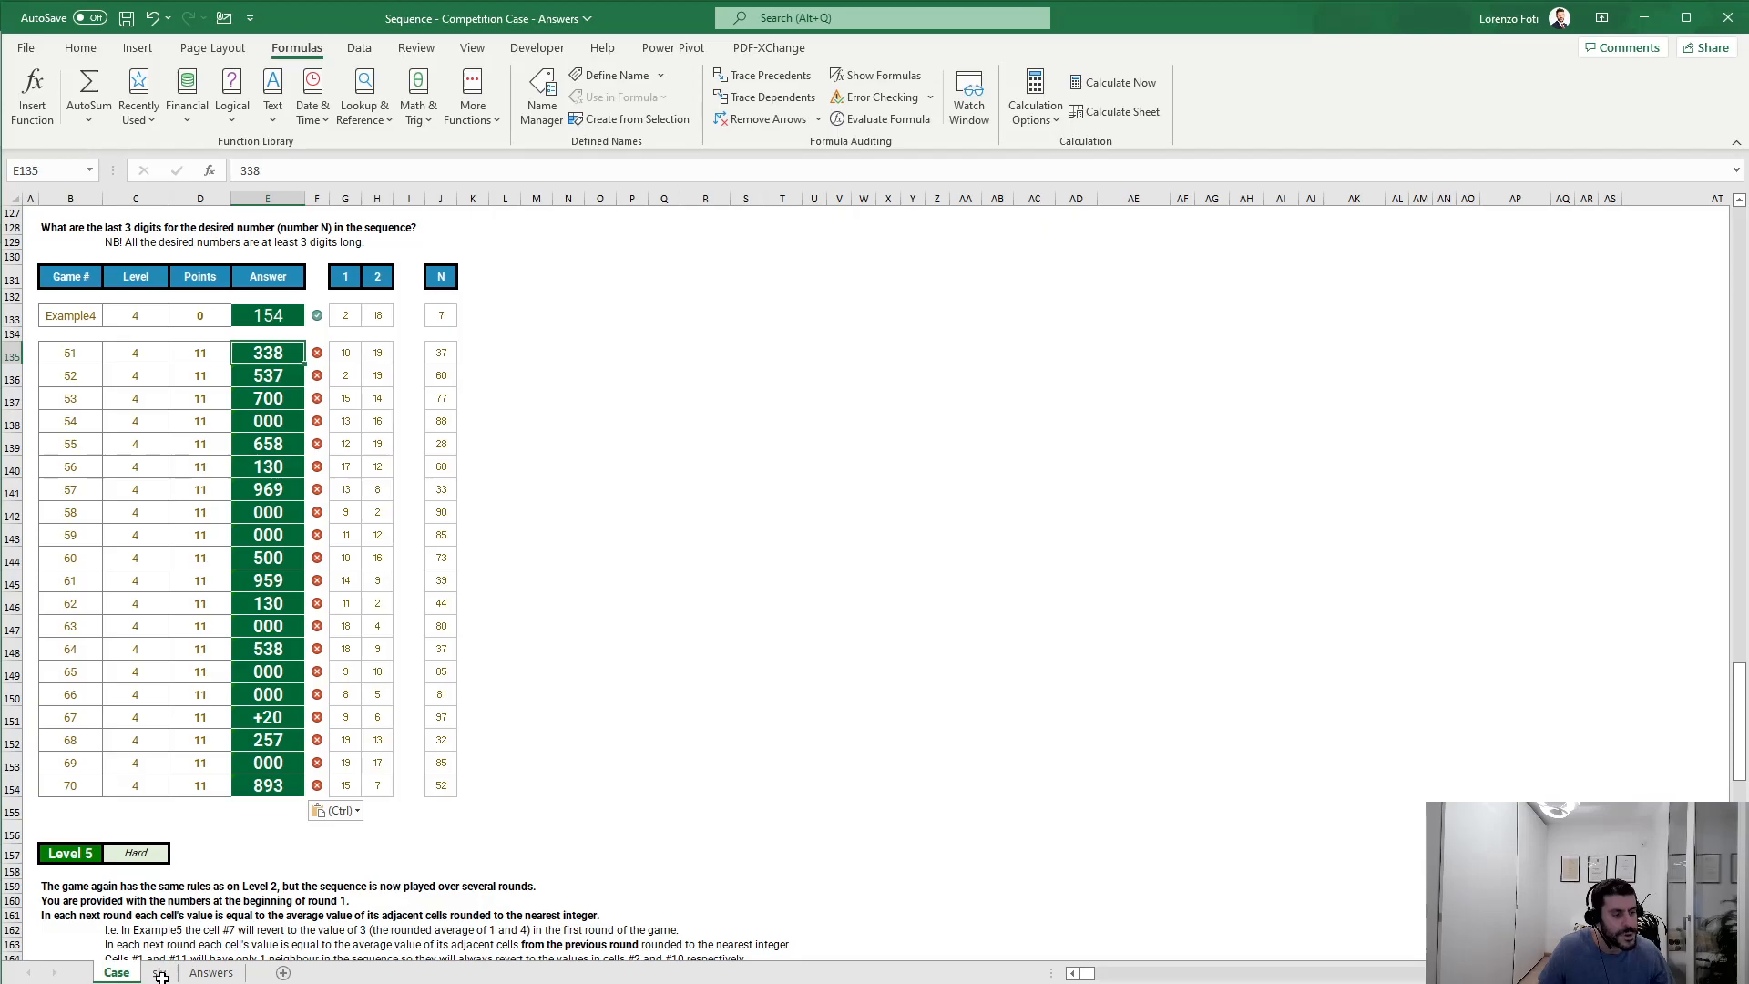
pyautogui.hotkey('ctrl', 'Down')
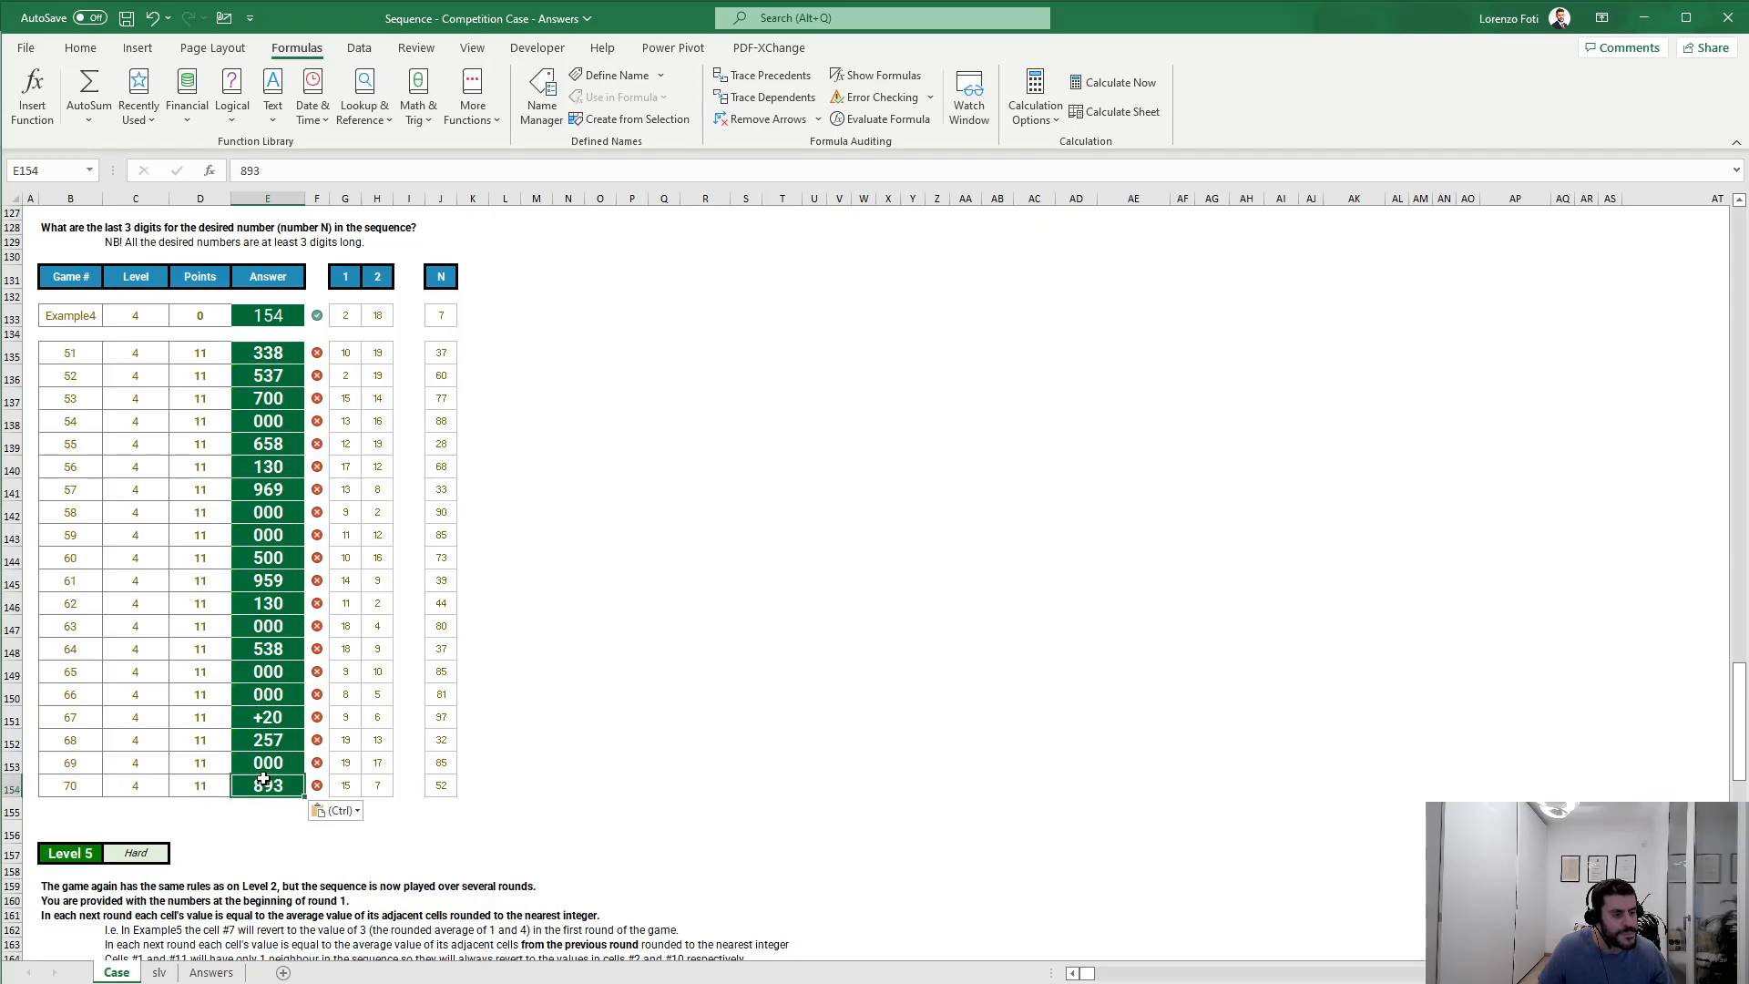
pyautogui.click(161, 972)
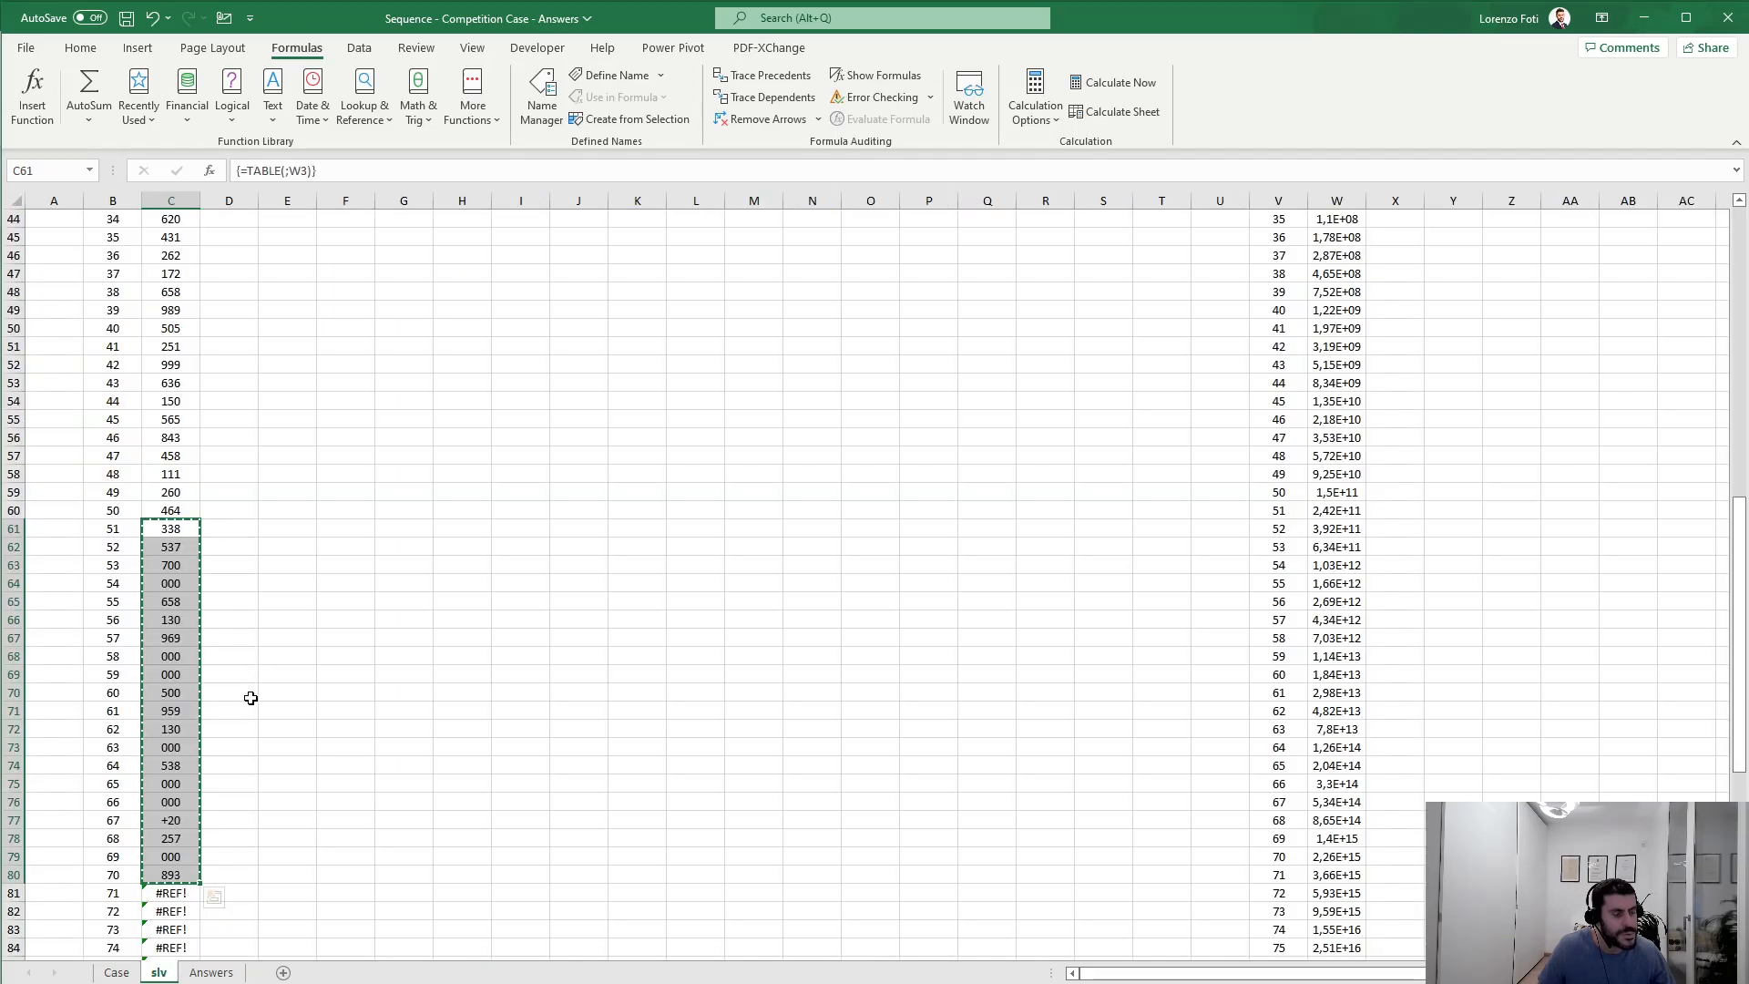
pyautogui.click(204, 973)
pyautogui.scroll(-20, 223, 834)
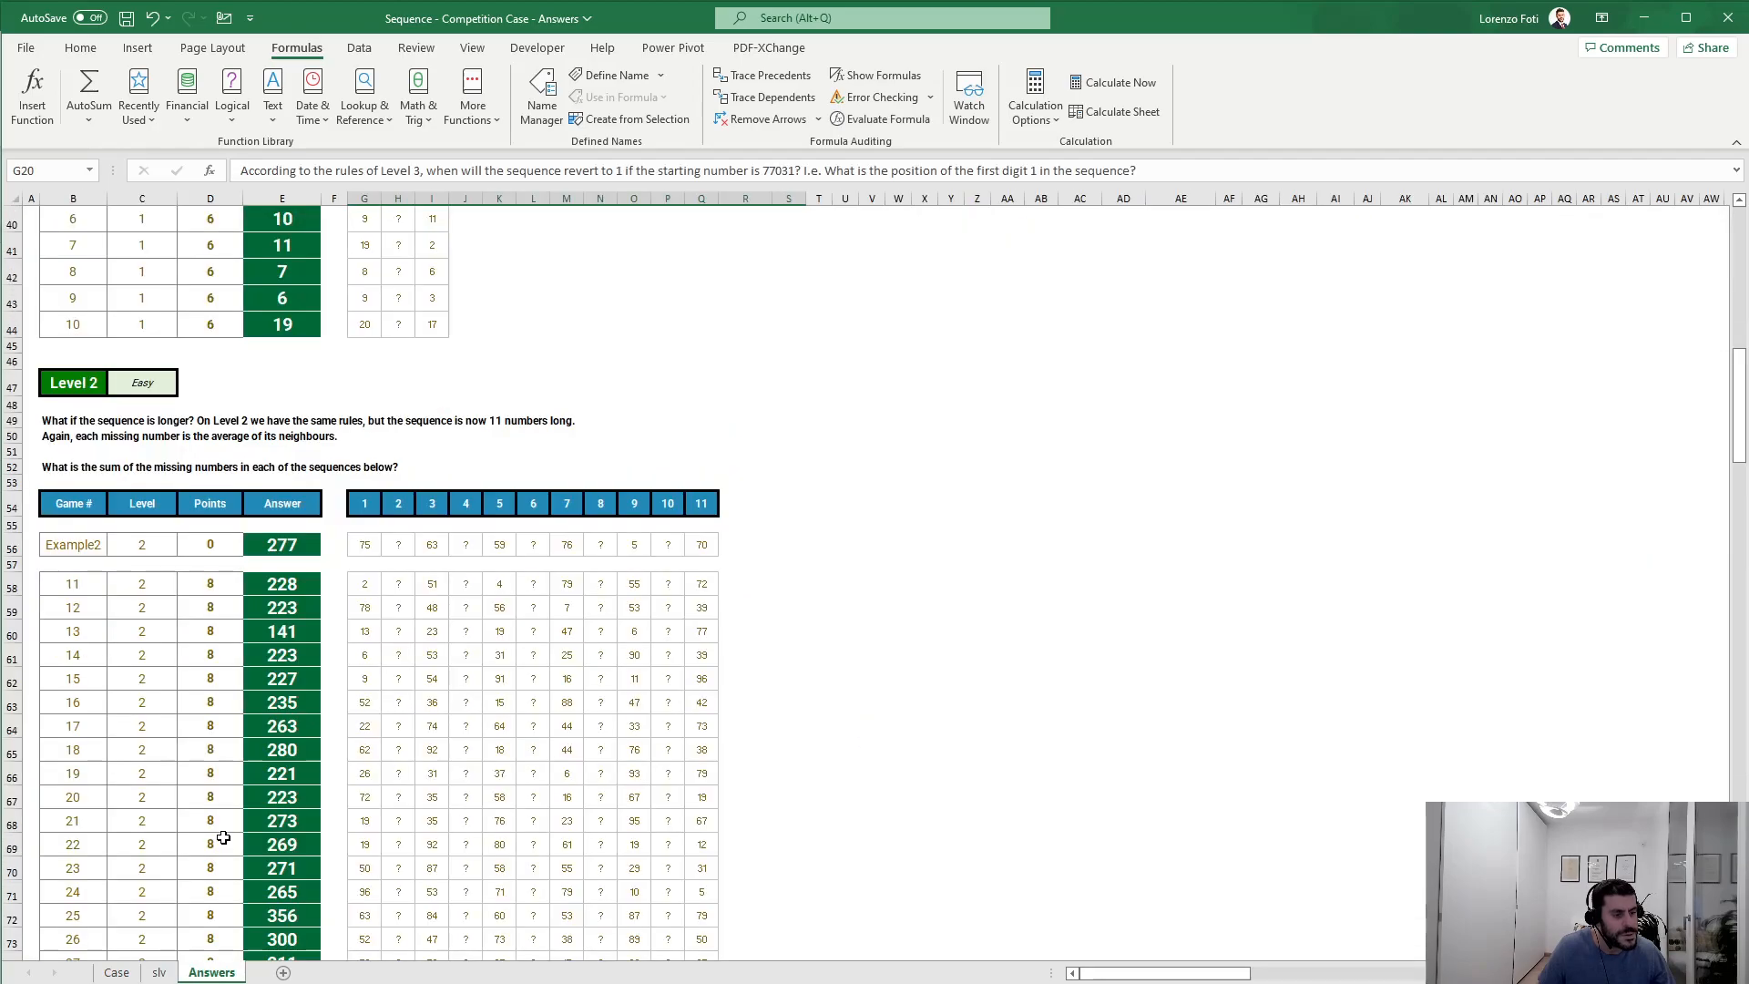
pyautogui.scroll(-14, 223, 833)
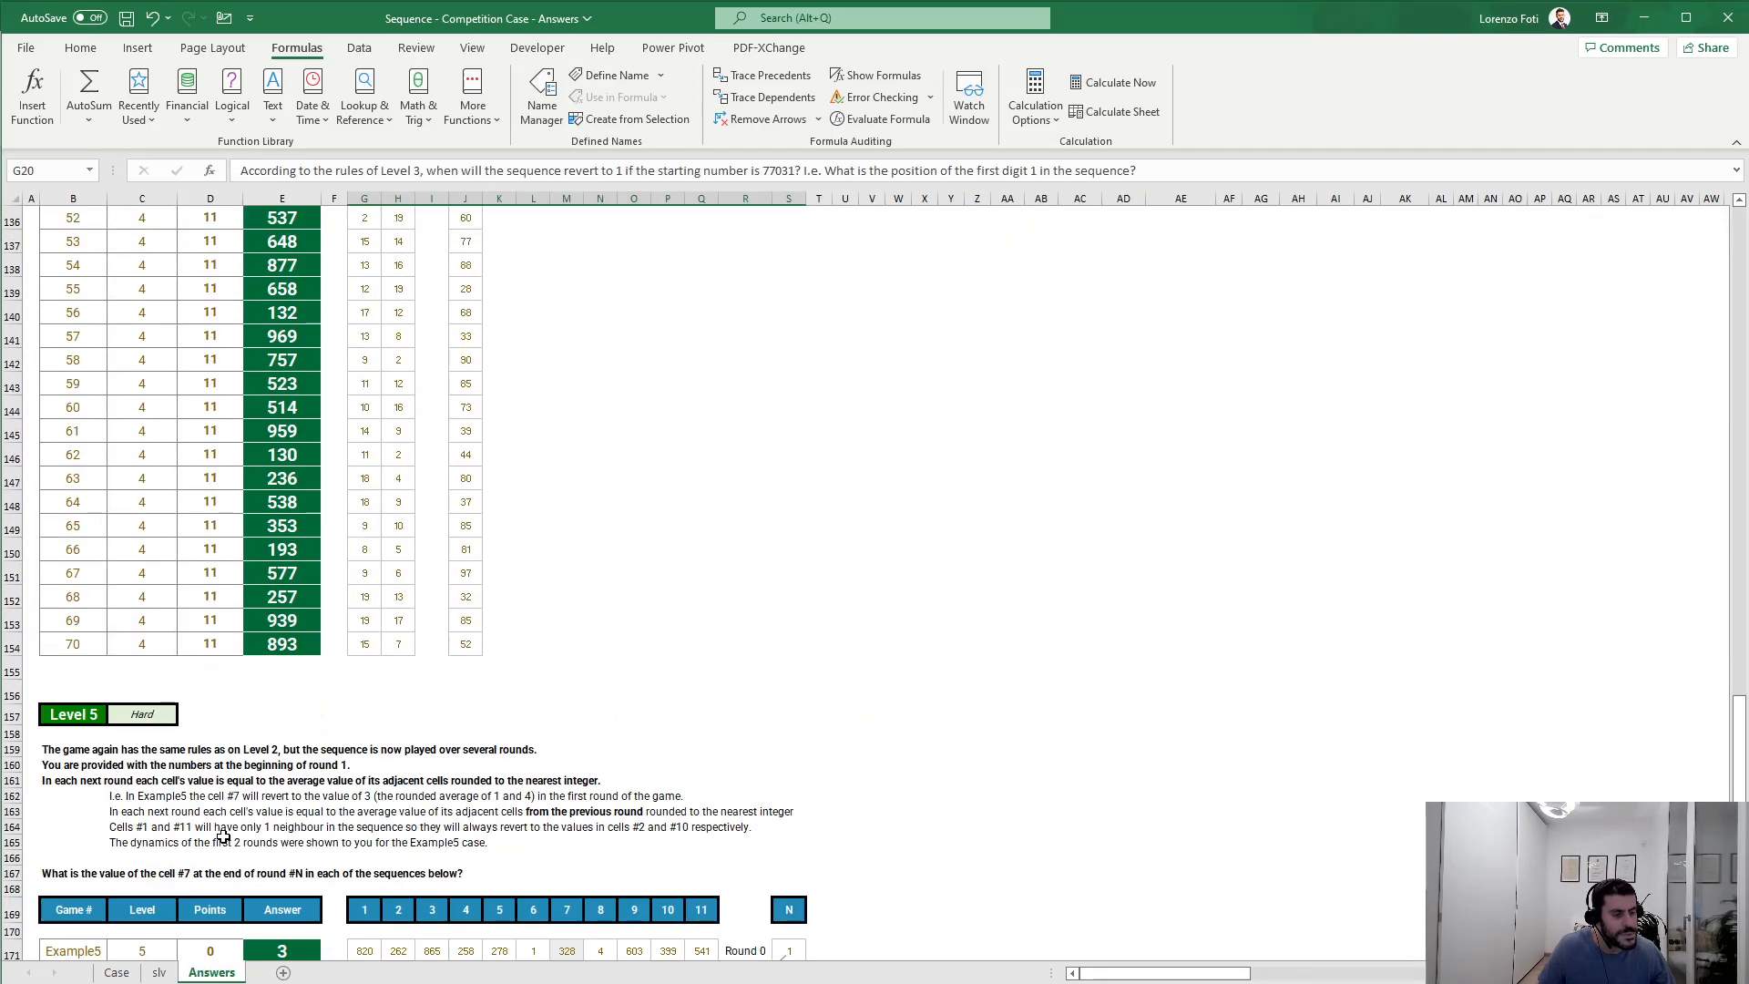
pyautogui.scroll(10, 224, 836)
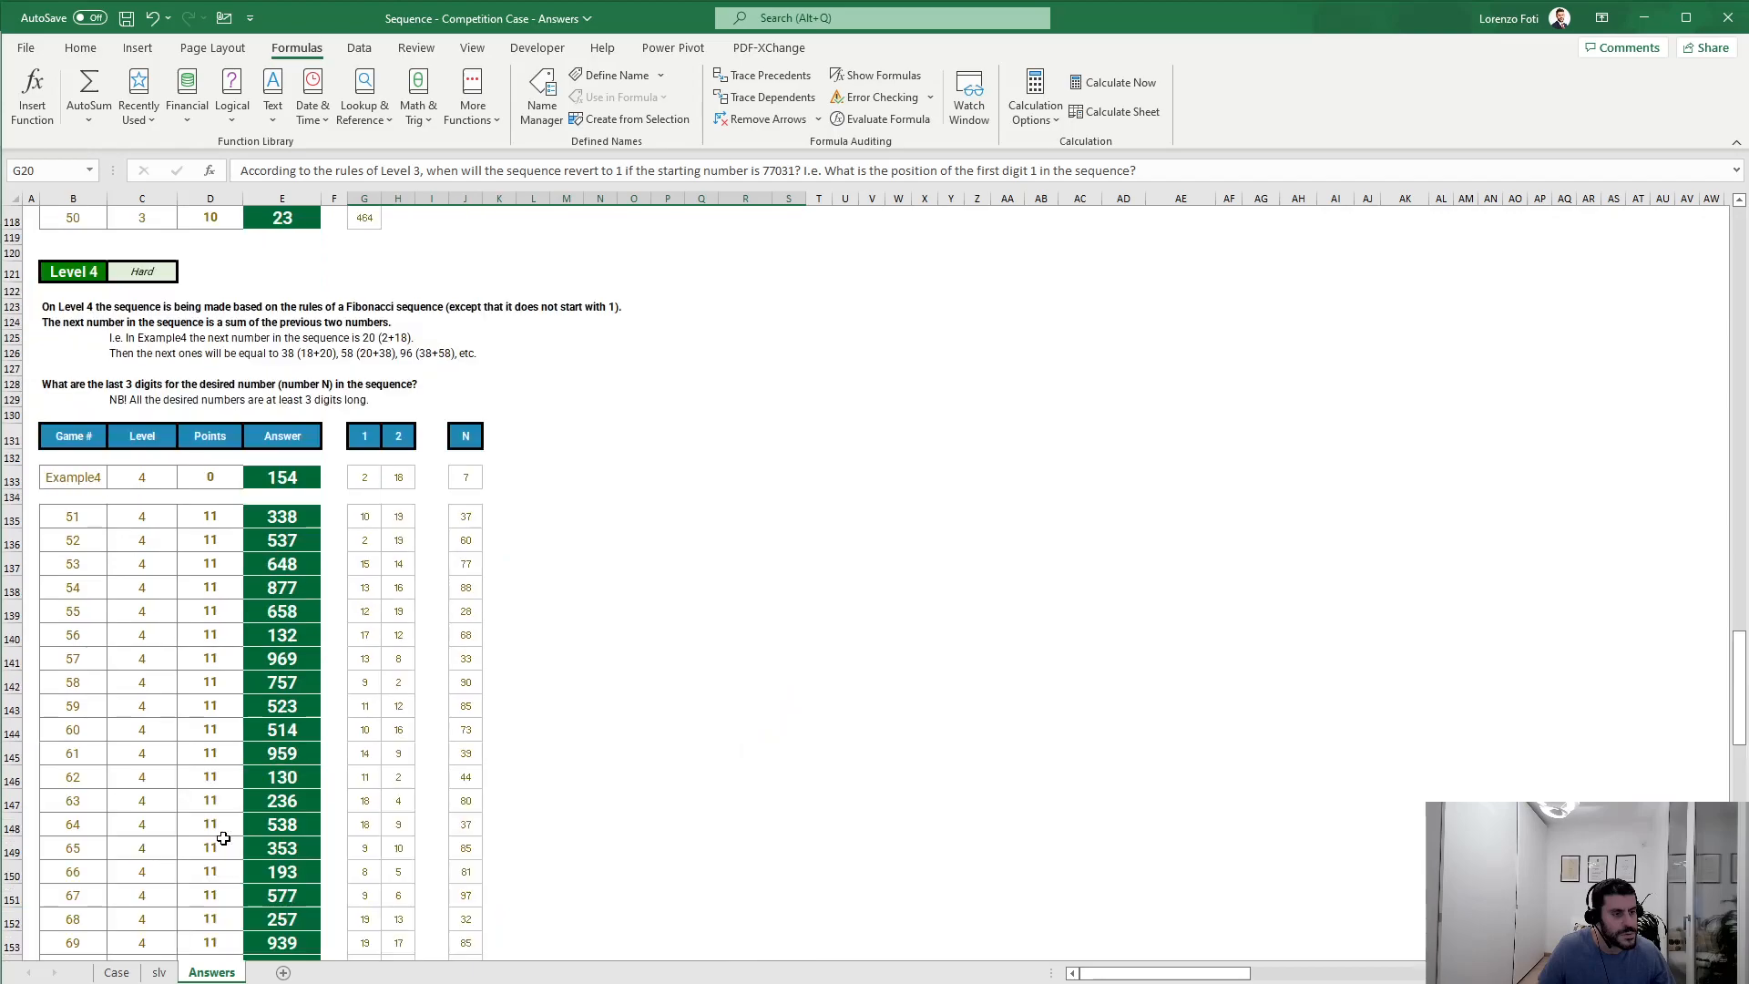
pyautogui.click(288, 517)
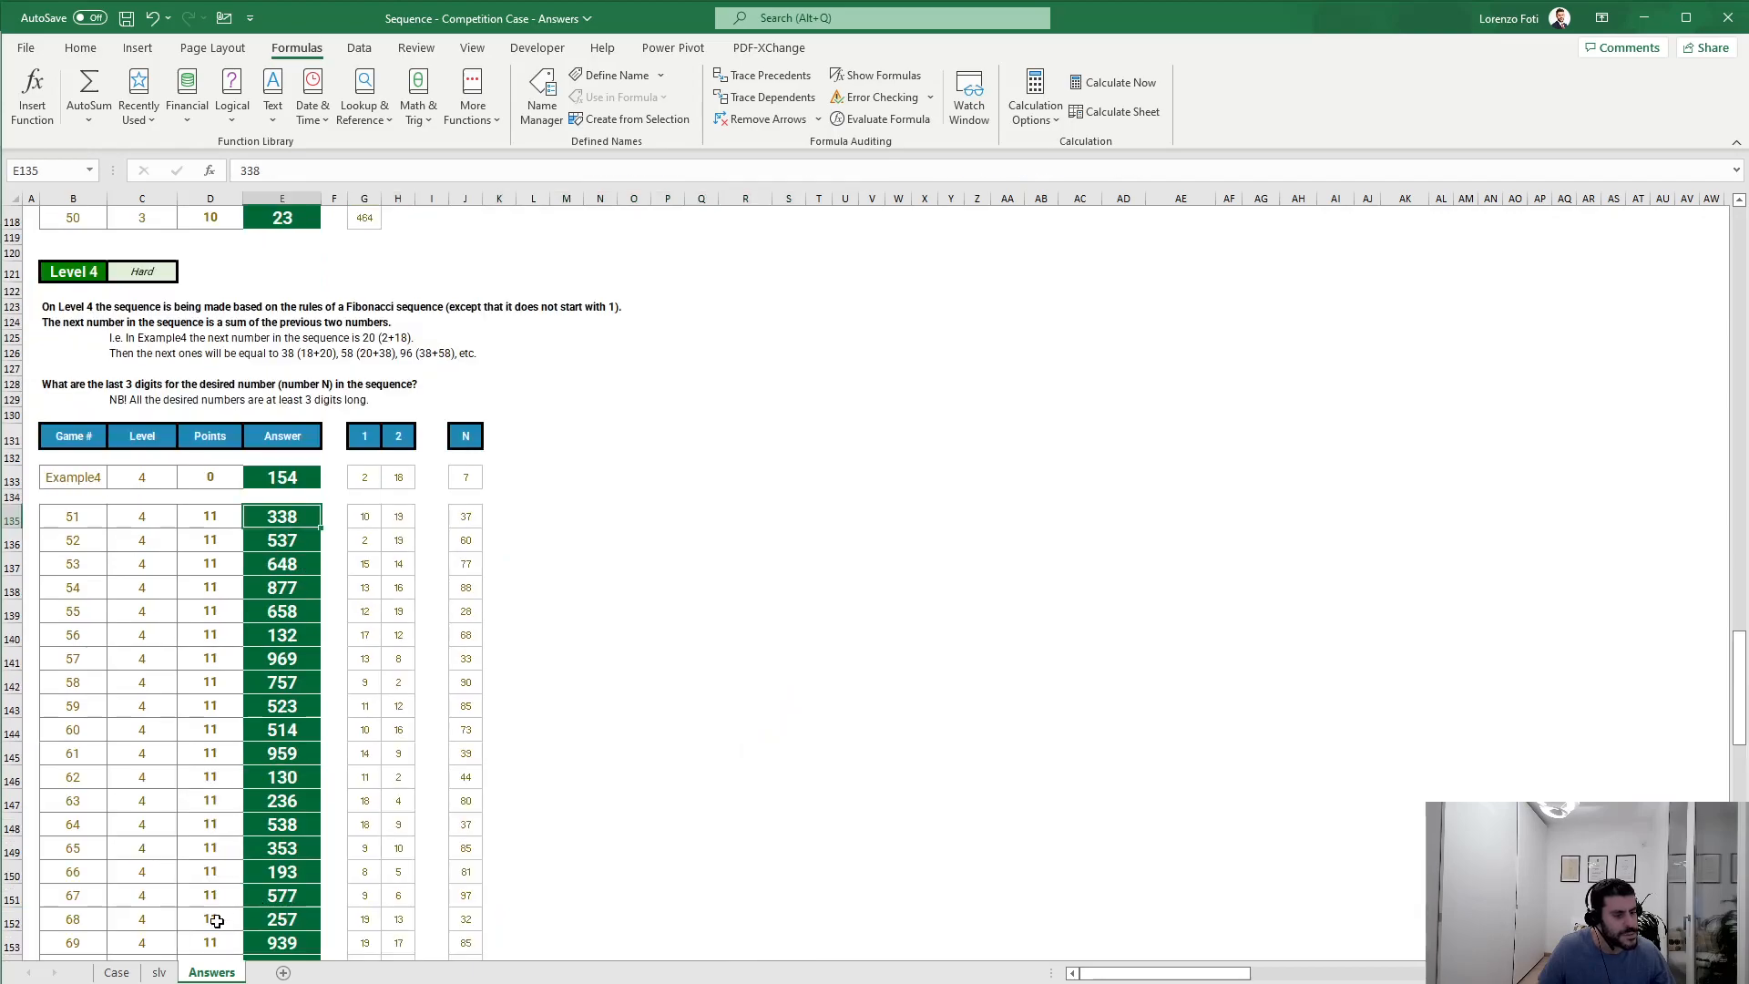
# Step: Recheck the game 51 and game 53 answers on Case against those on the Answers sheet
pyautogui.click(116, 973)
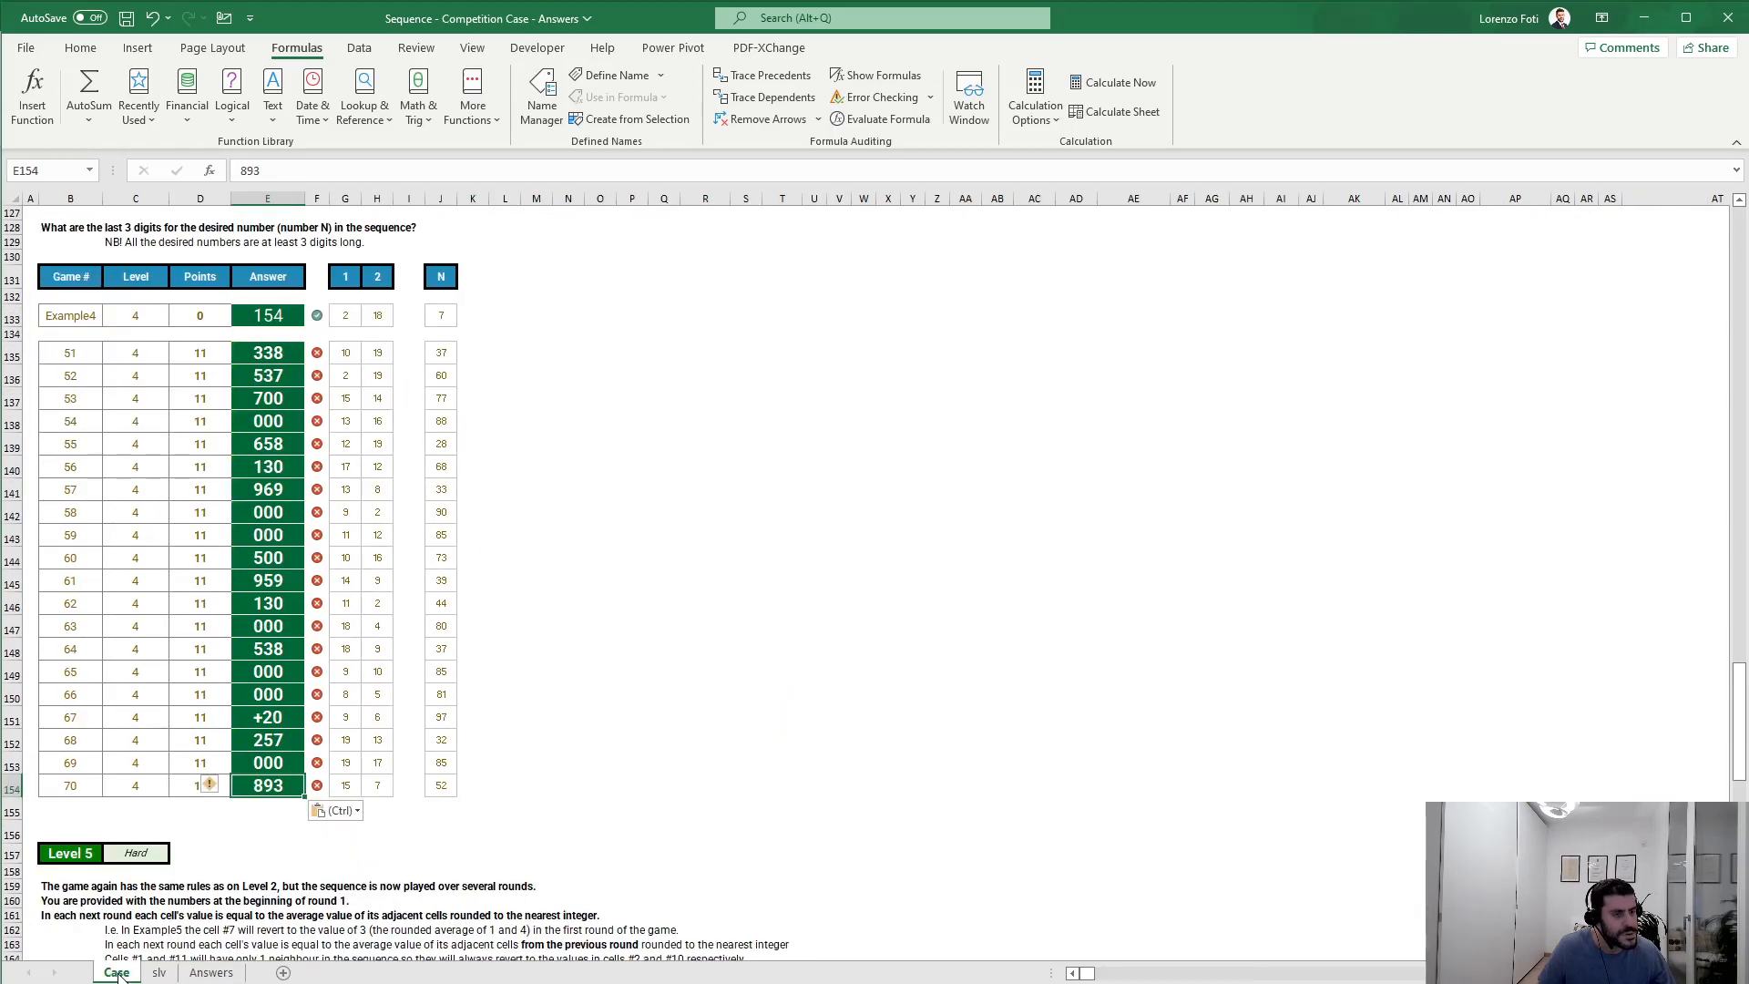
pyautogui.click(282, 351)
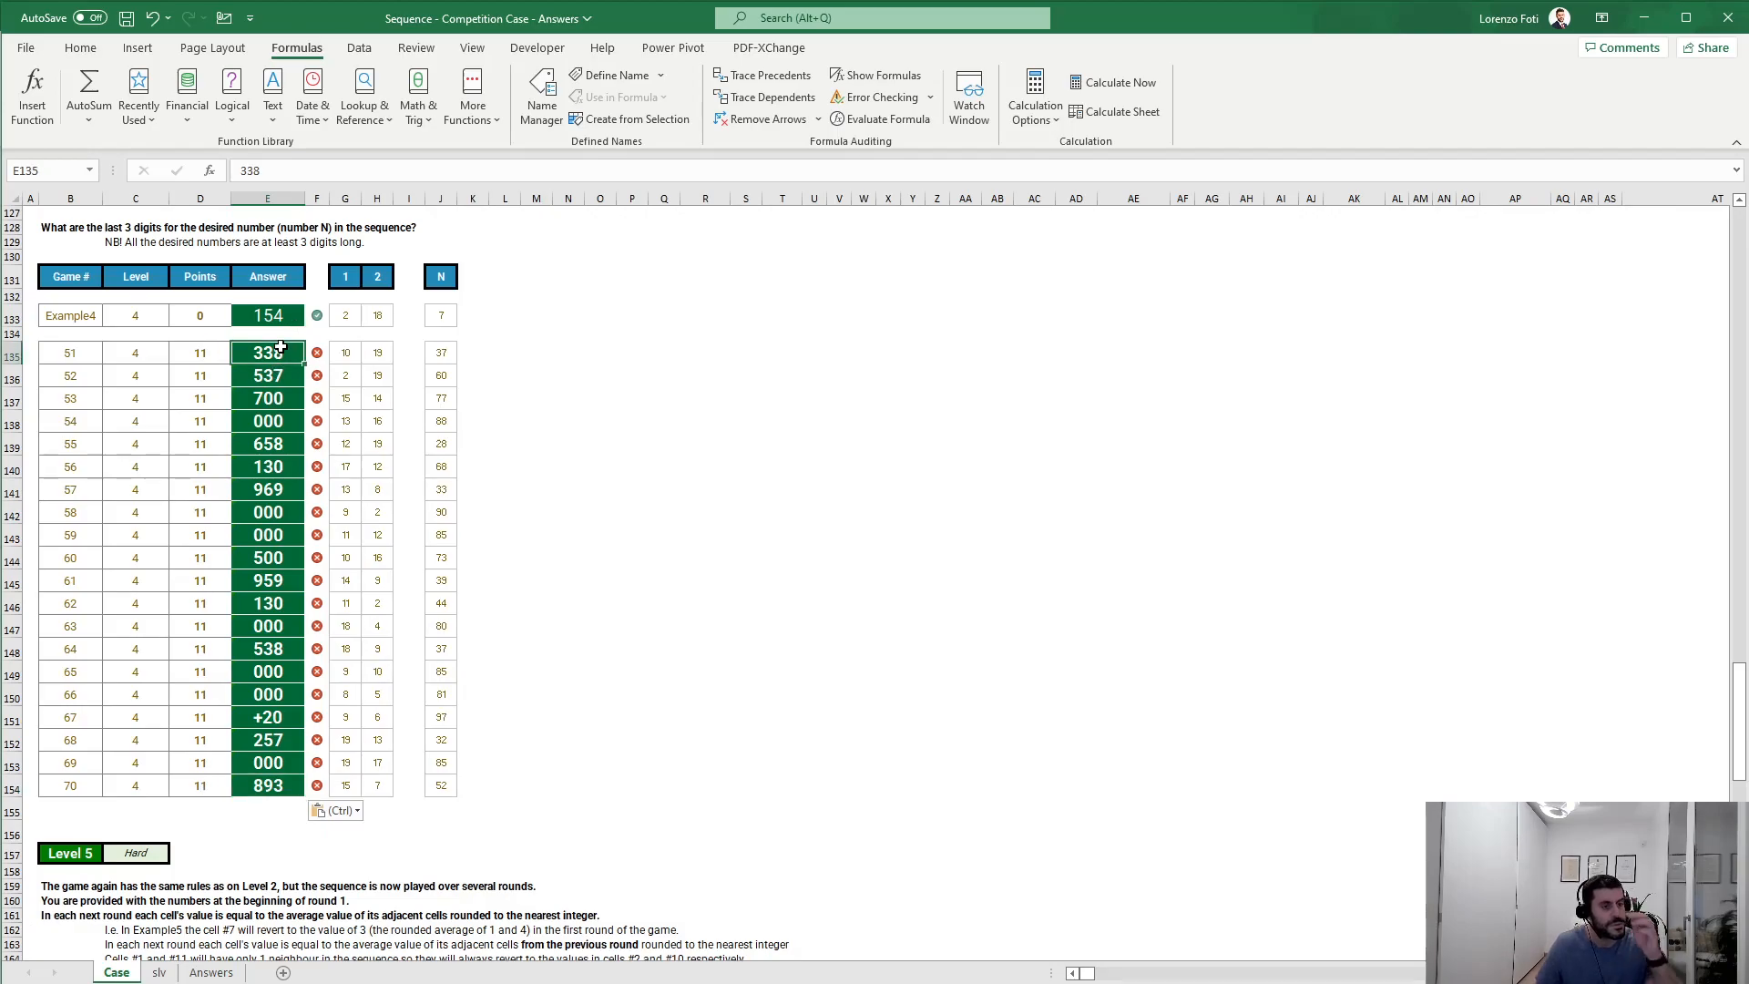
pyautogui.click(210, 973)
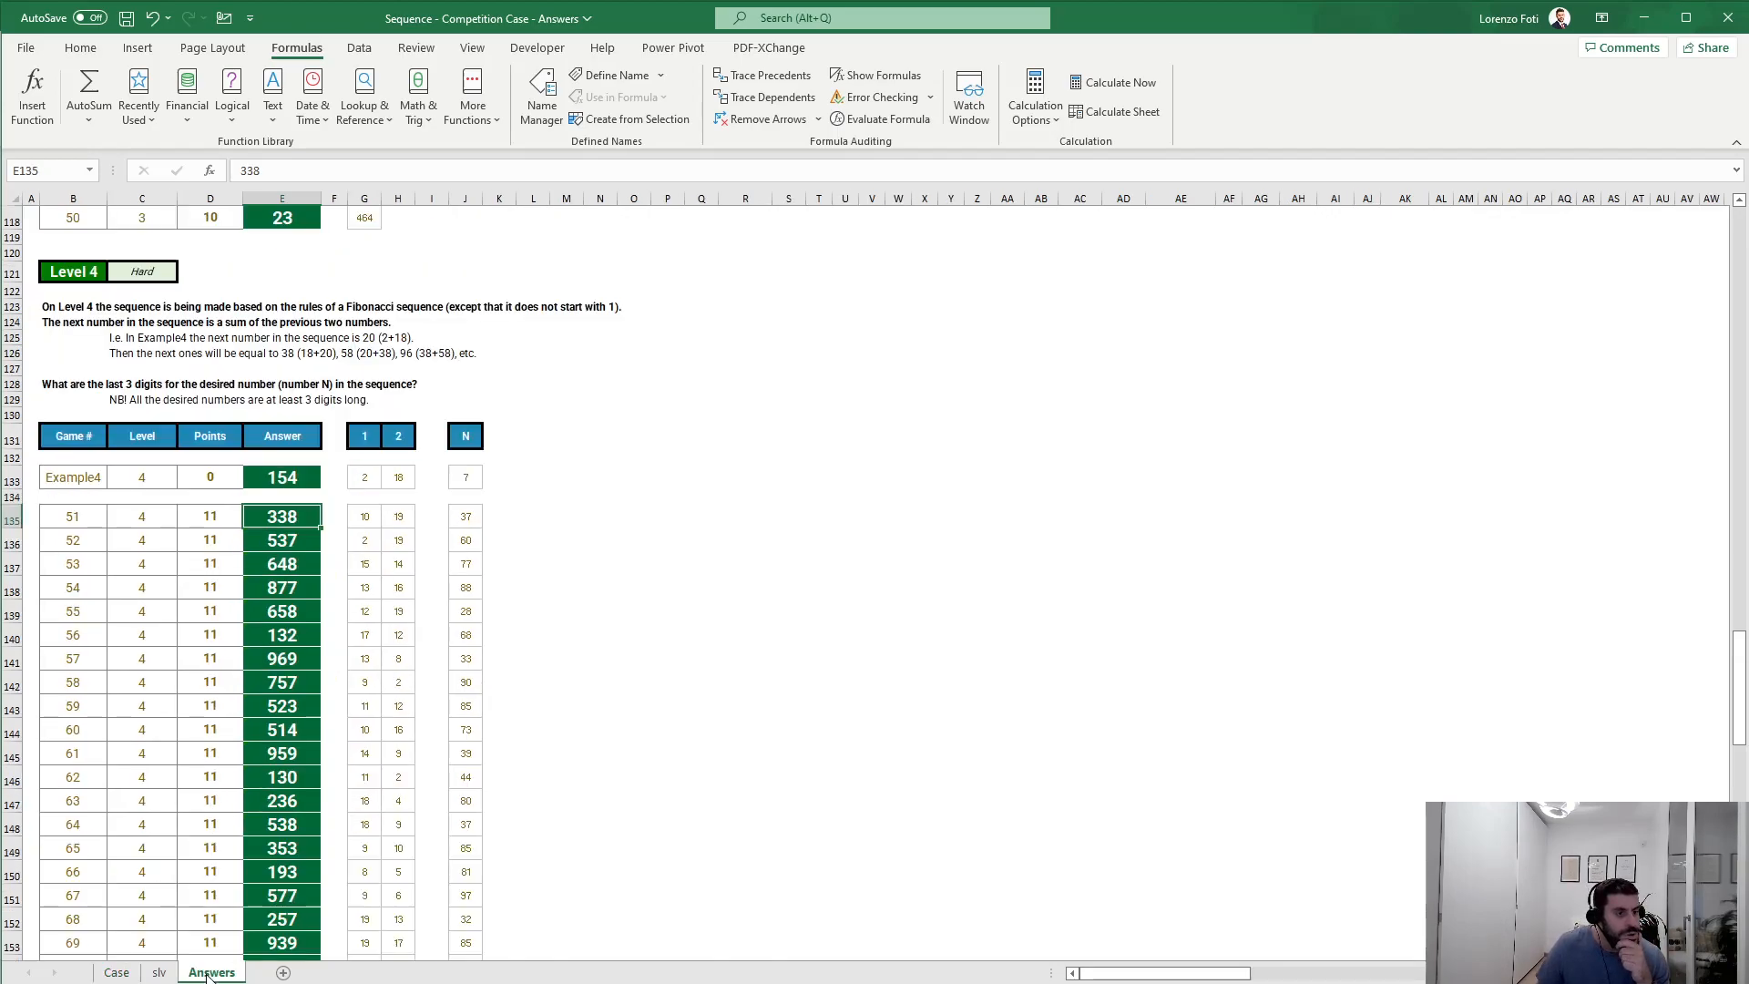
pyautogui.hotkey('ctrl', 'pageup')
pyautogui.hotkey('ctrl', 'pageup')
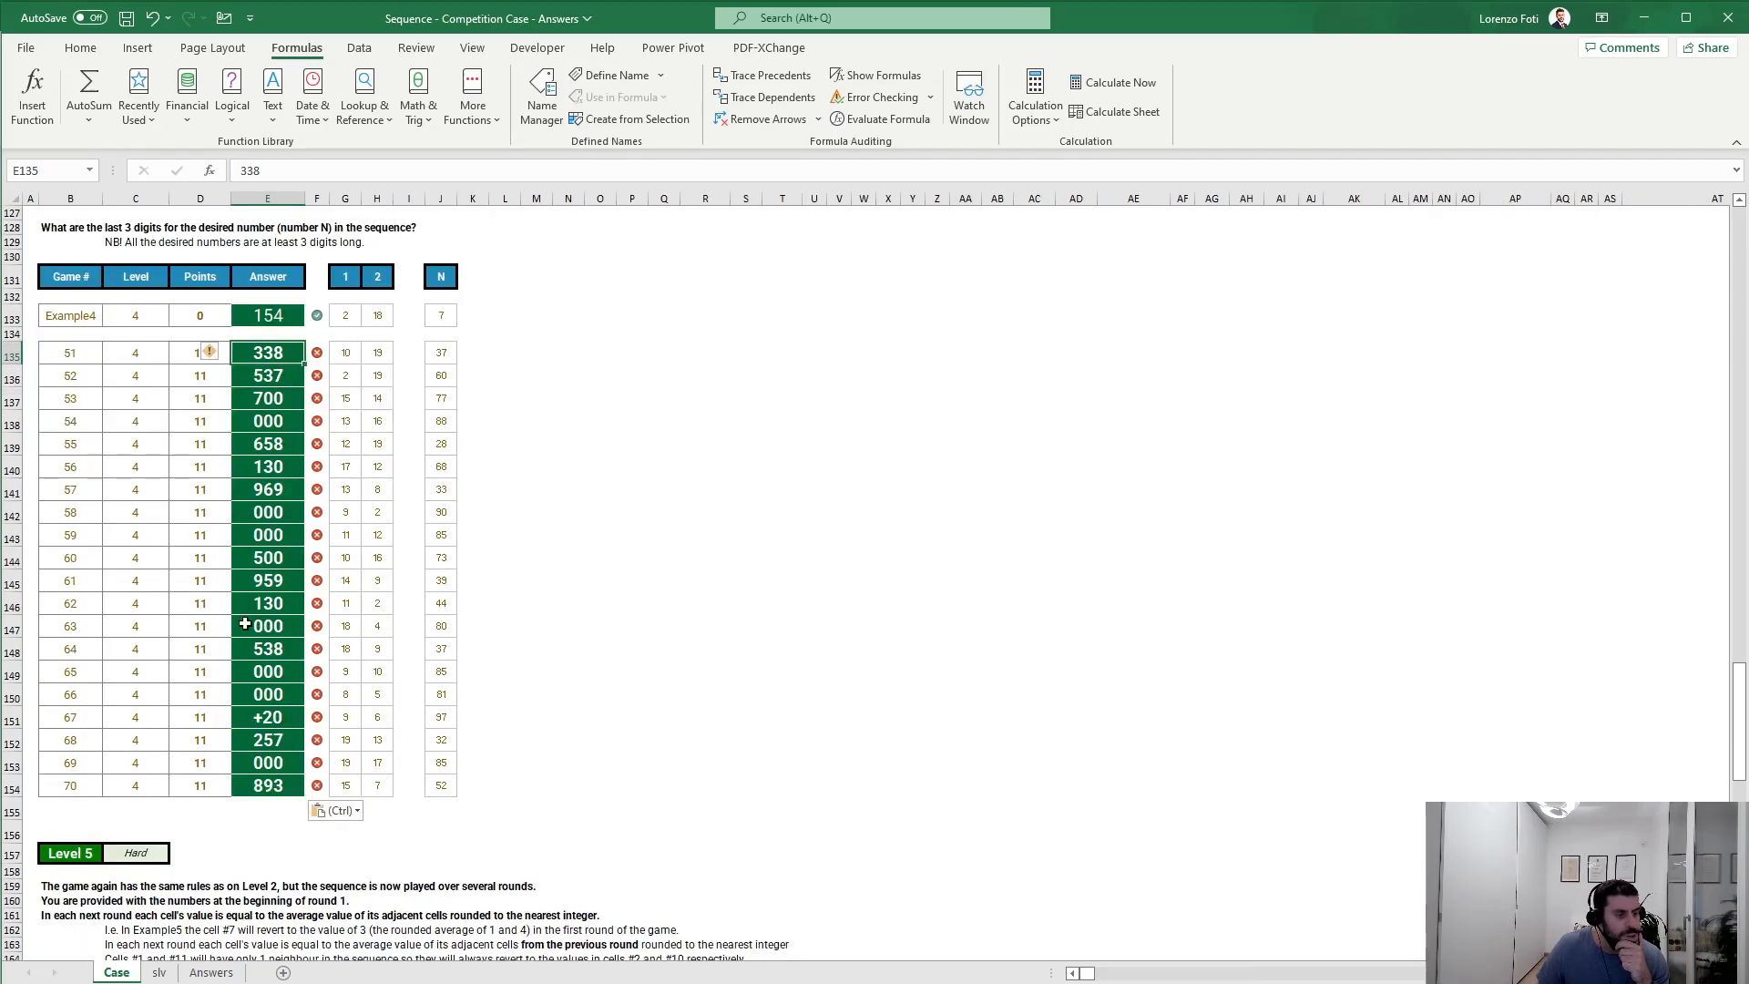
pyautogui.click(273, 398)
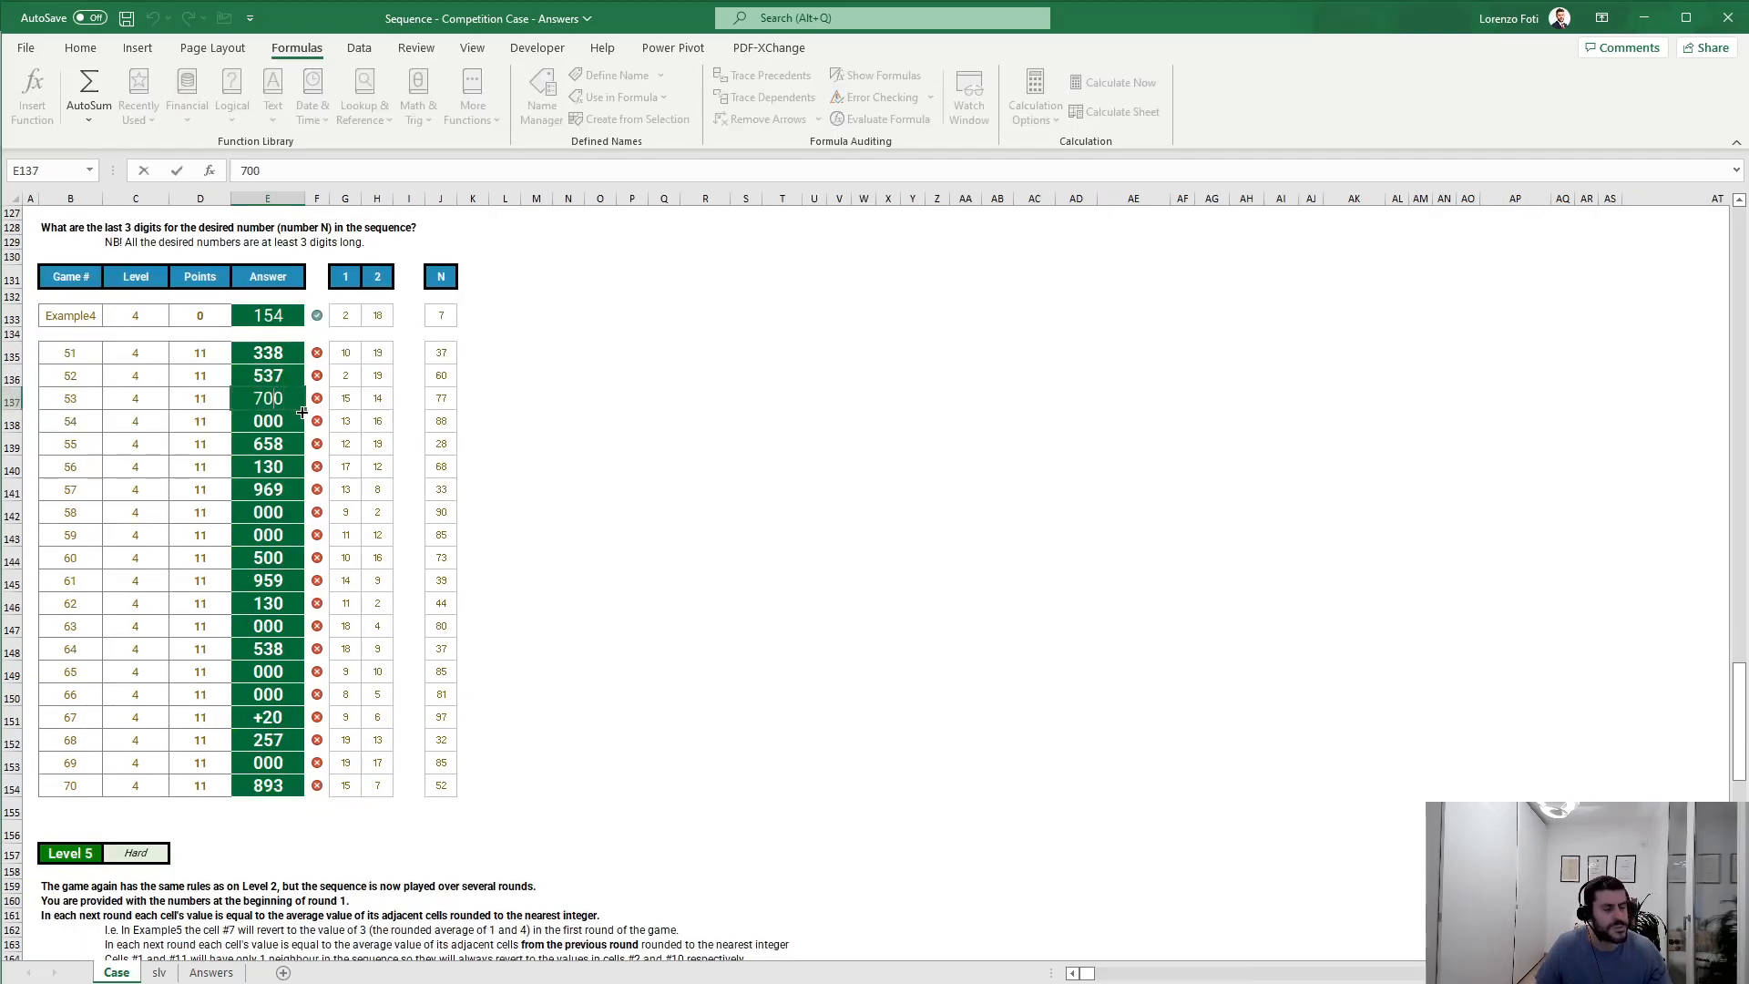
pyautogui.press('Escape')
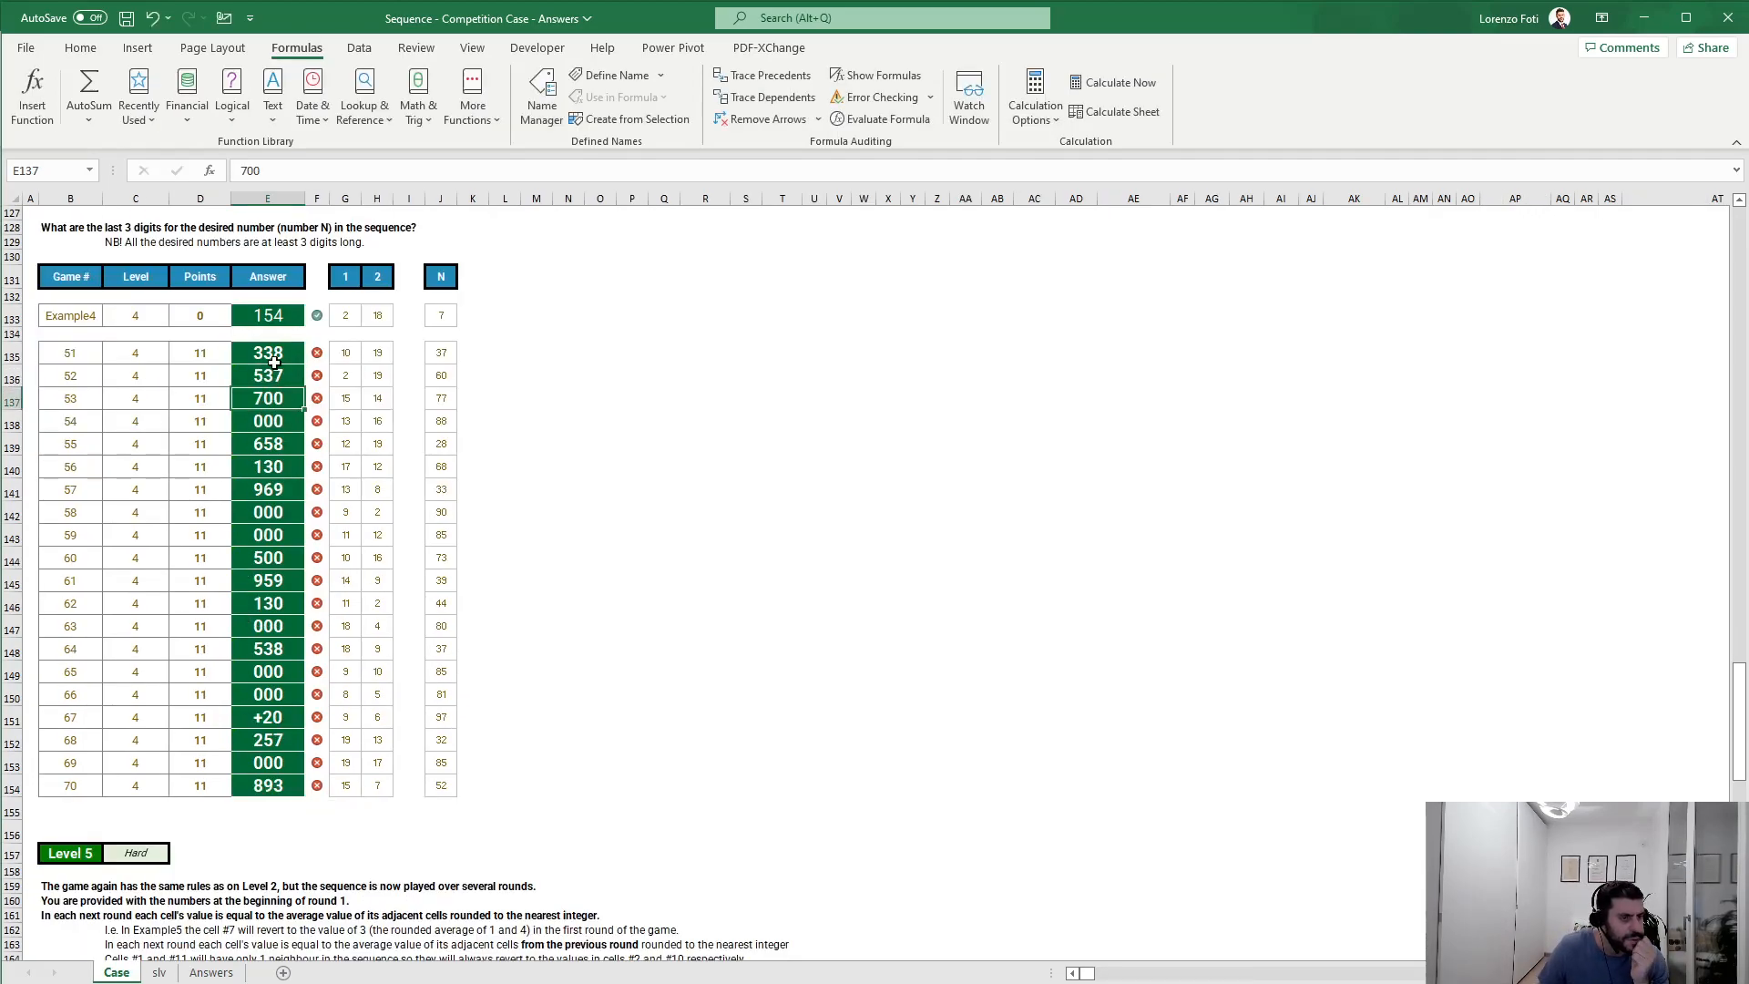
pyautogui.moveTo(268, 354); pyautogui.dragTo(272, 398)
pyautogui.click(278, 399)
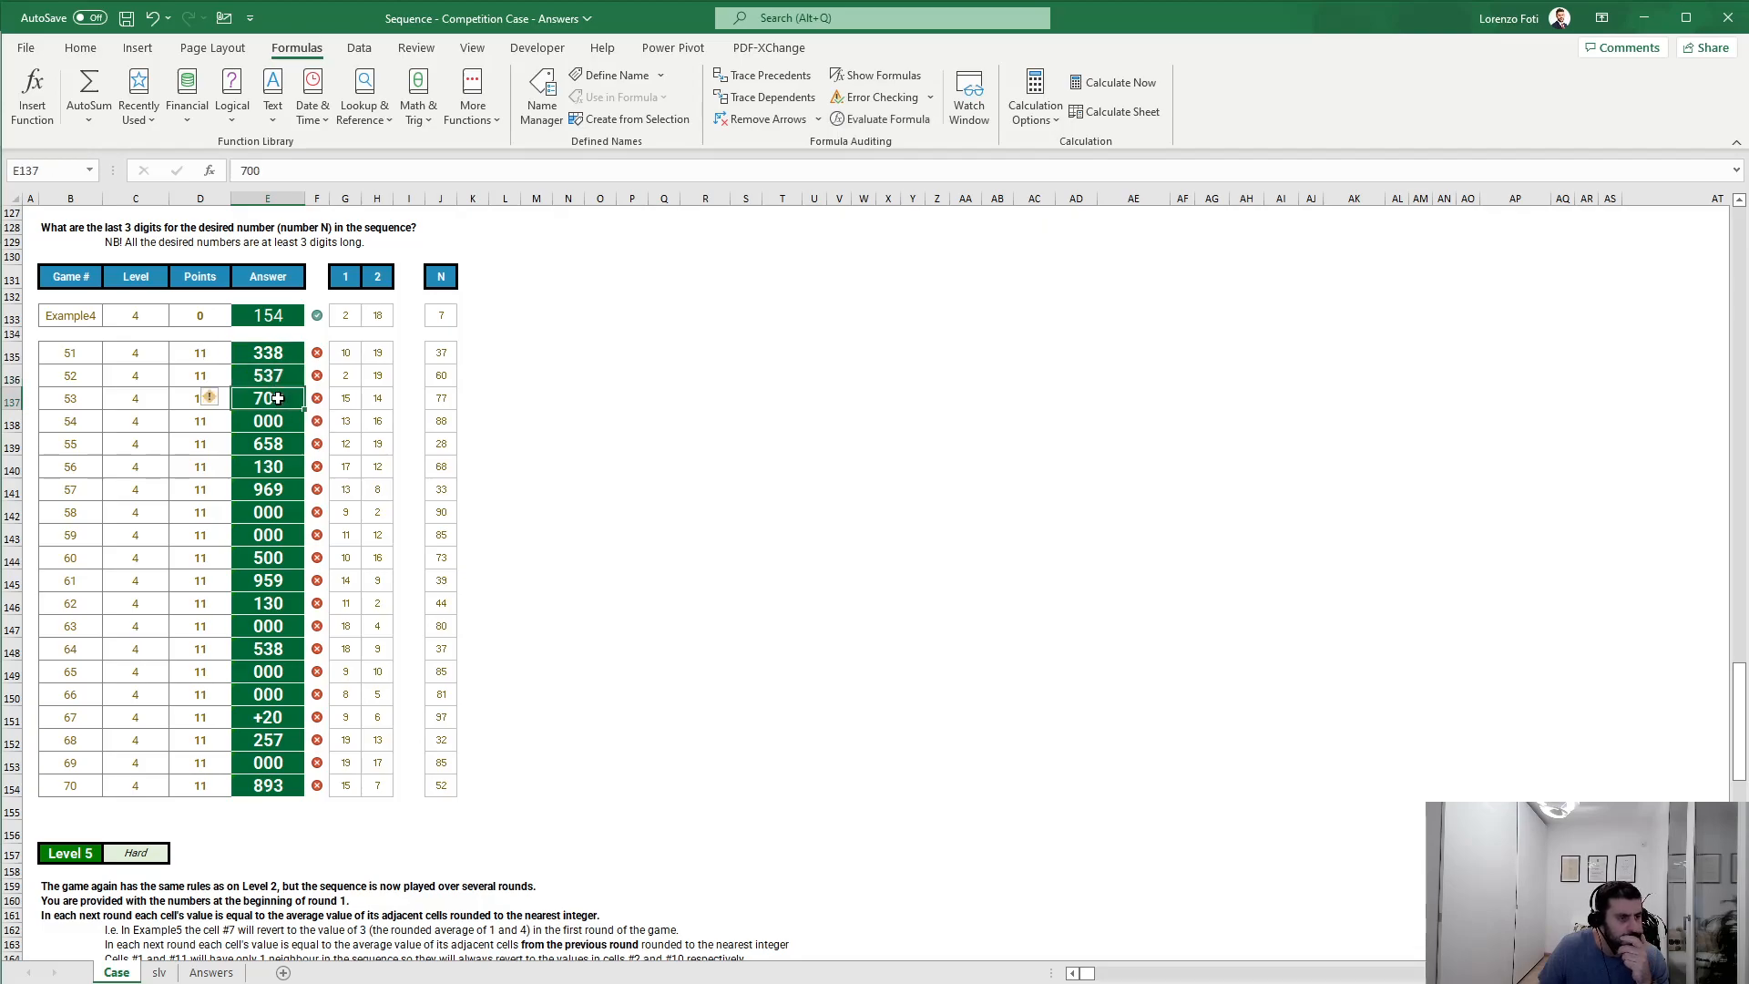
# Step: Set the game number in W3 on slv to 53 to load that game's sequence
pyautogui.click(157, 972)
pyautogui.click(300, 472)
pyautogui.scroll(14, 299, 472)
pyautogui.click(1351, 347)
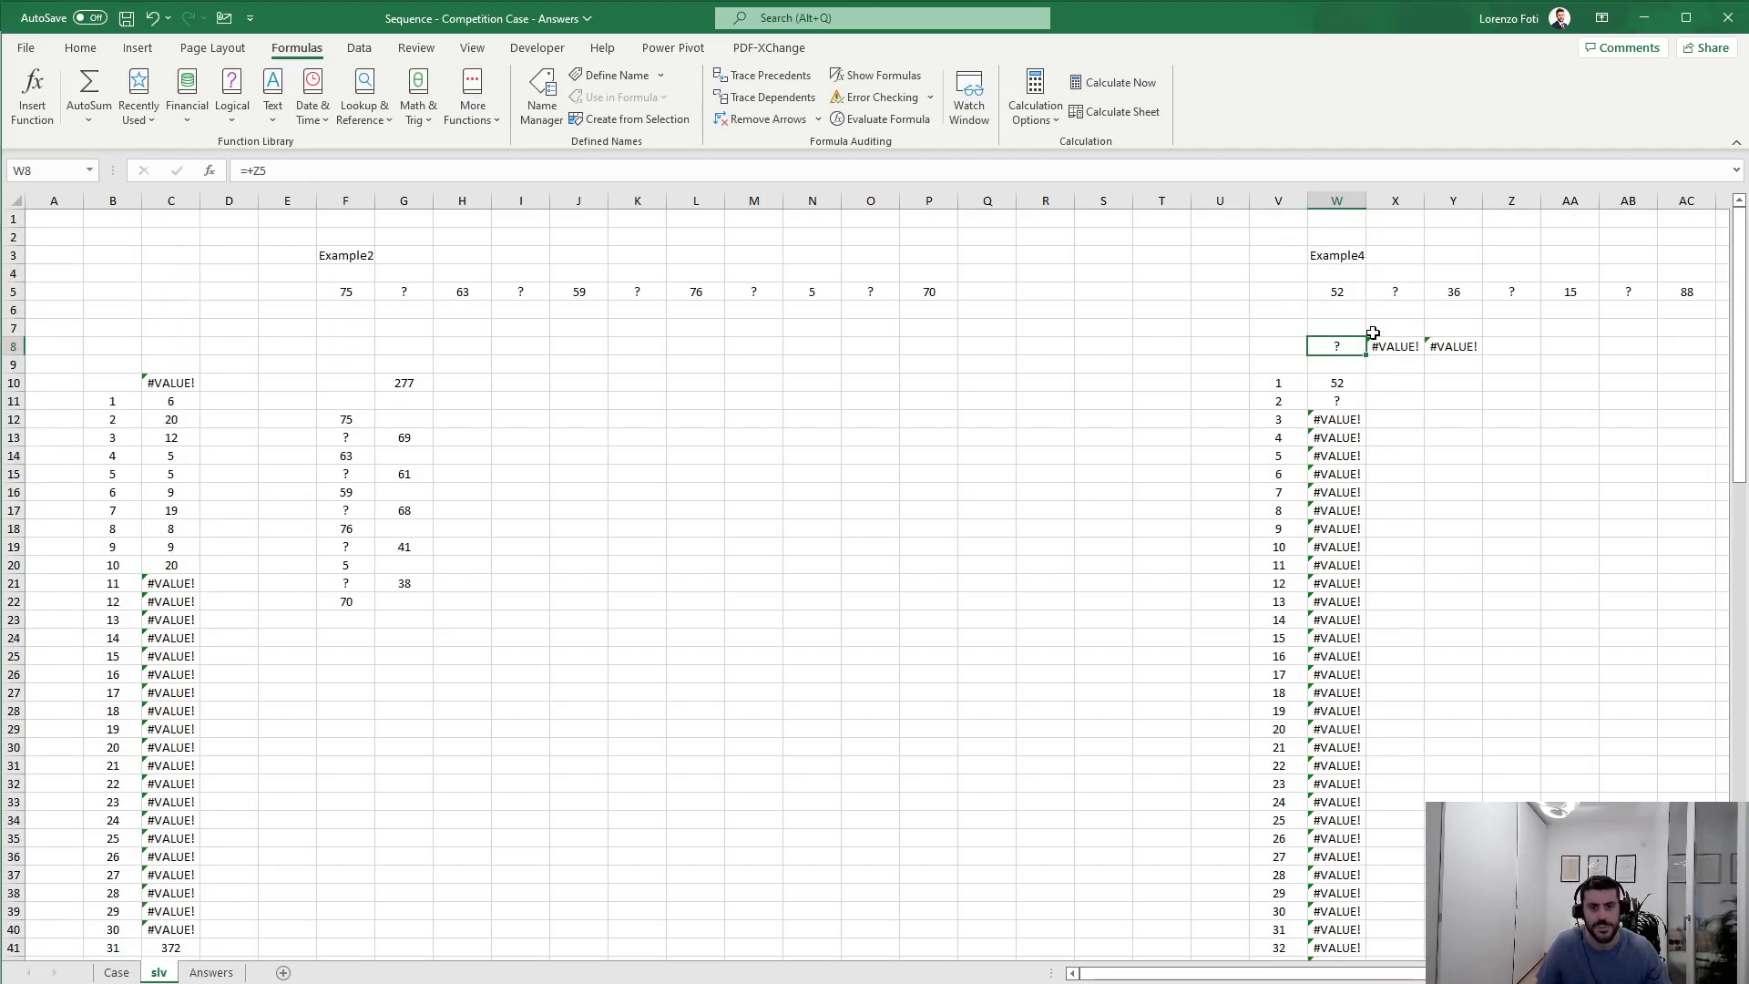
pyautogui.click(1336, 258)
pyautogui.write('53')
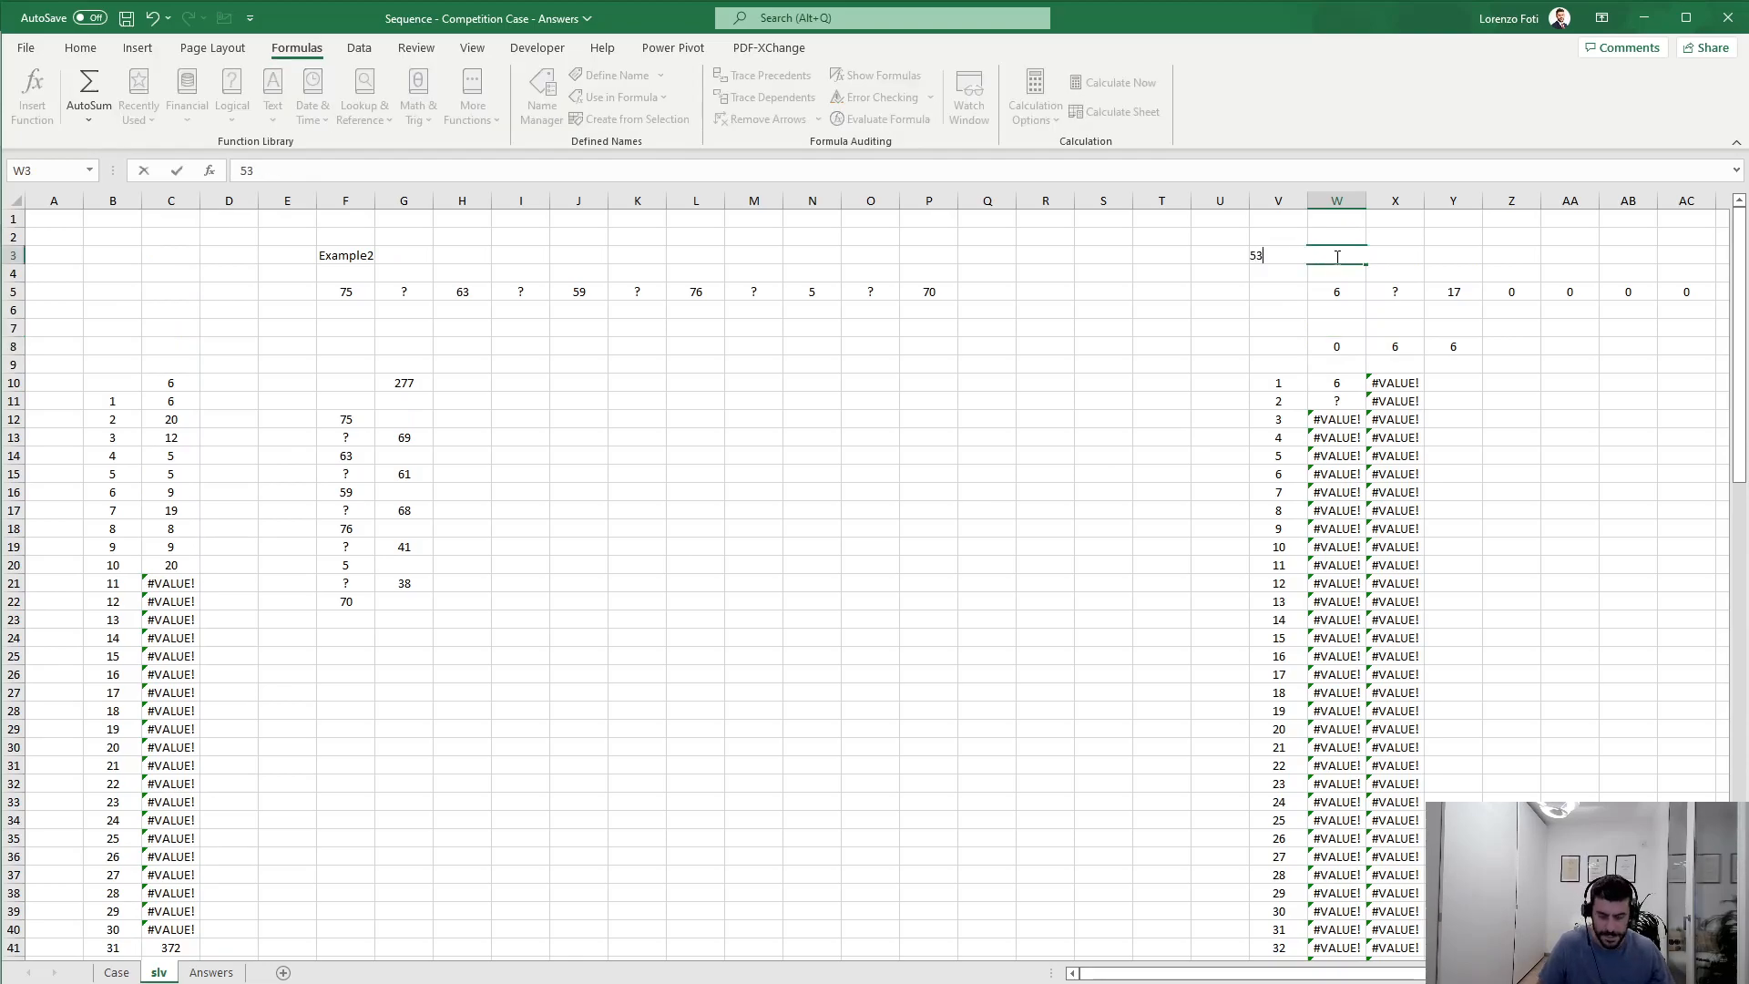
pyautogui.press('Down')
pyautogui.press('Down')
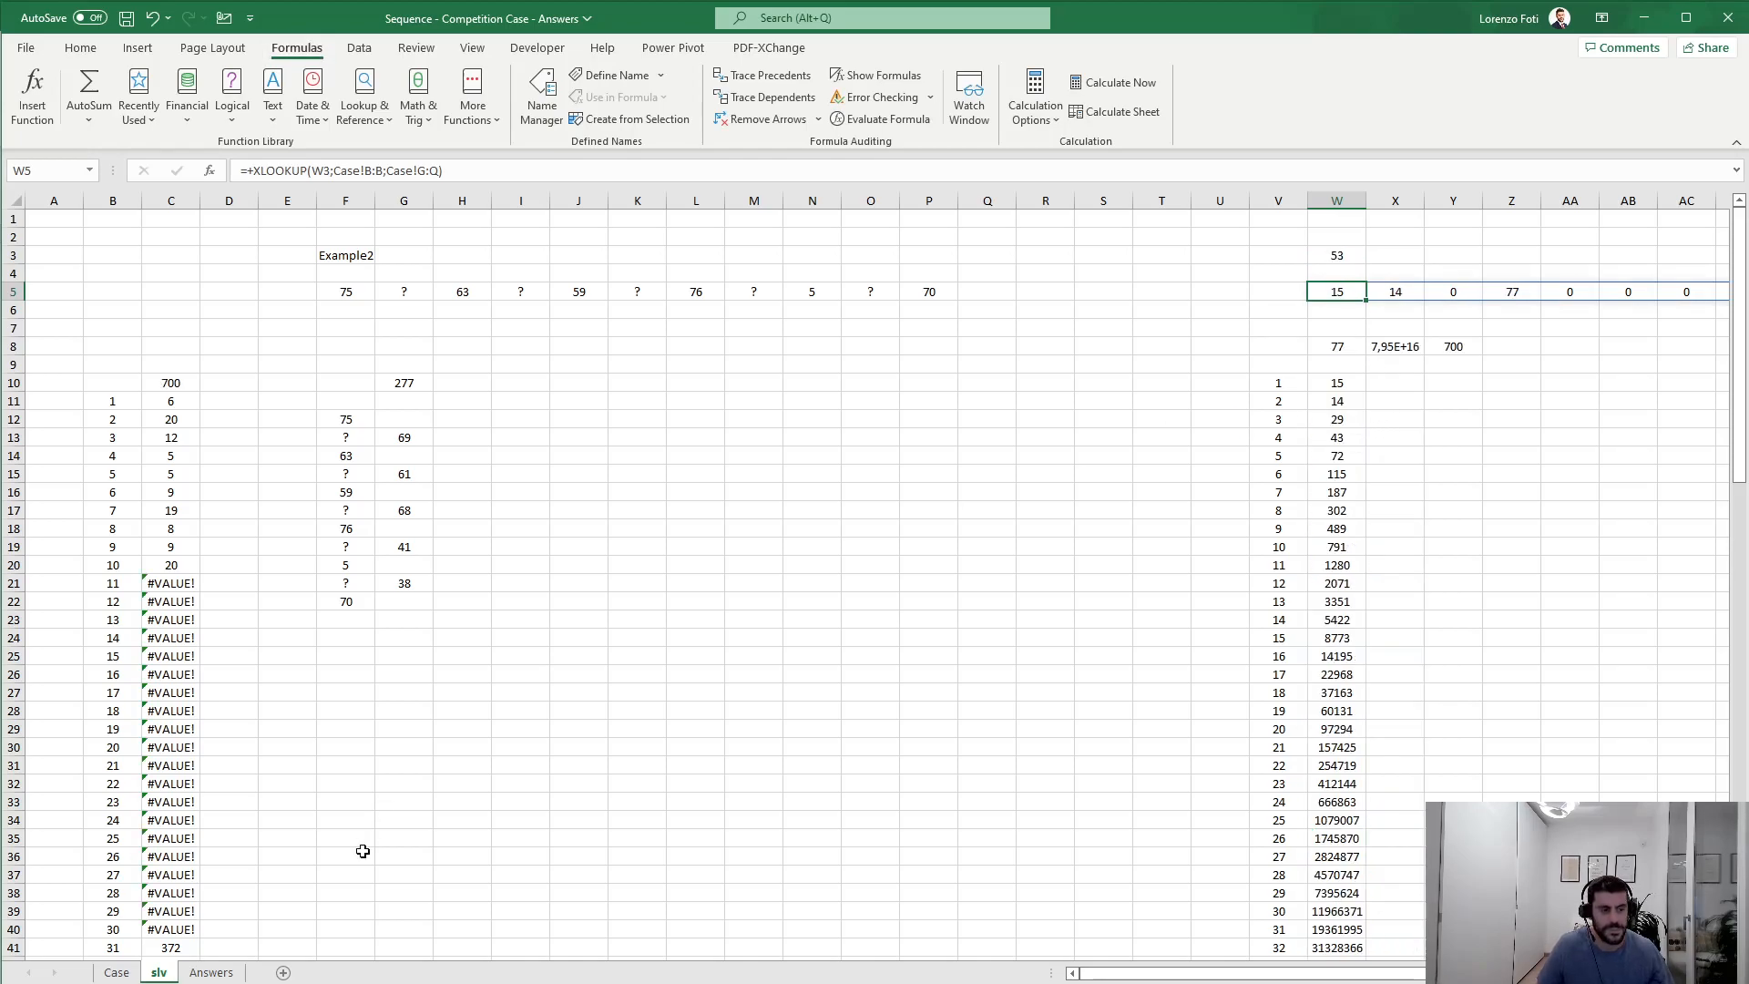
# Step: Examine the INDEX result in X8 and the sequence terms in column W for game 53
pyautogui.click(116, 972)
pyautogui.click(159, 972)
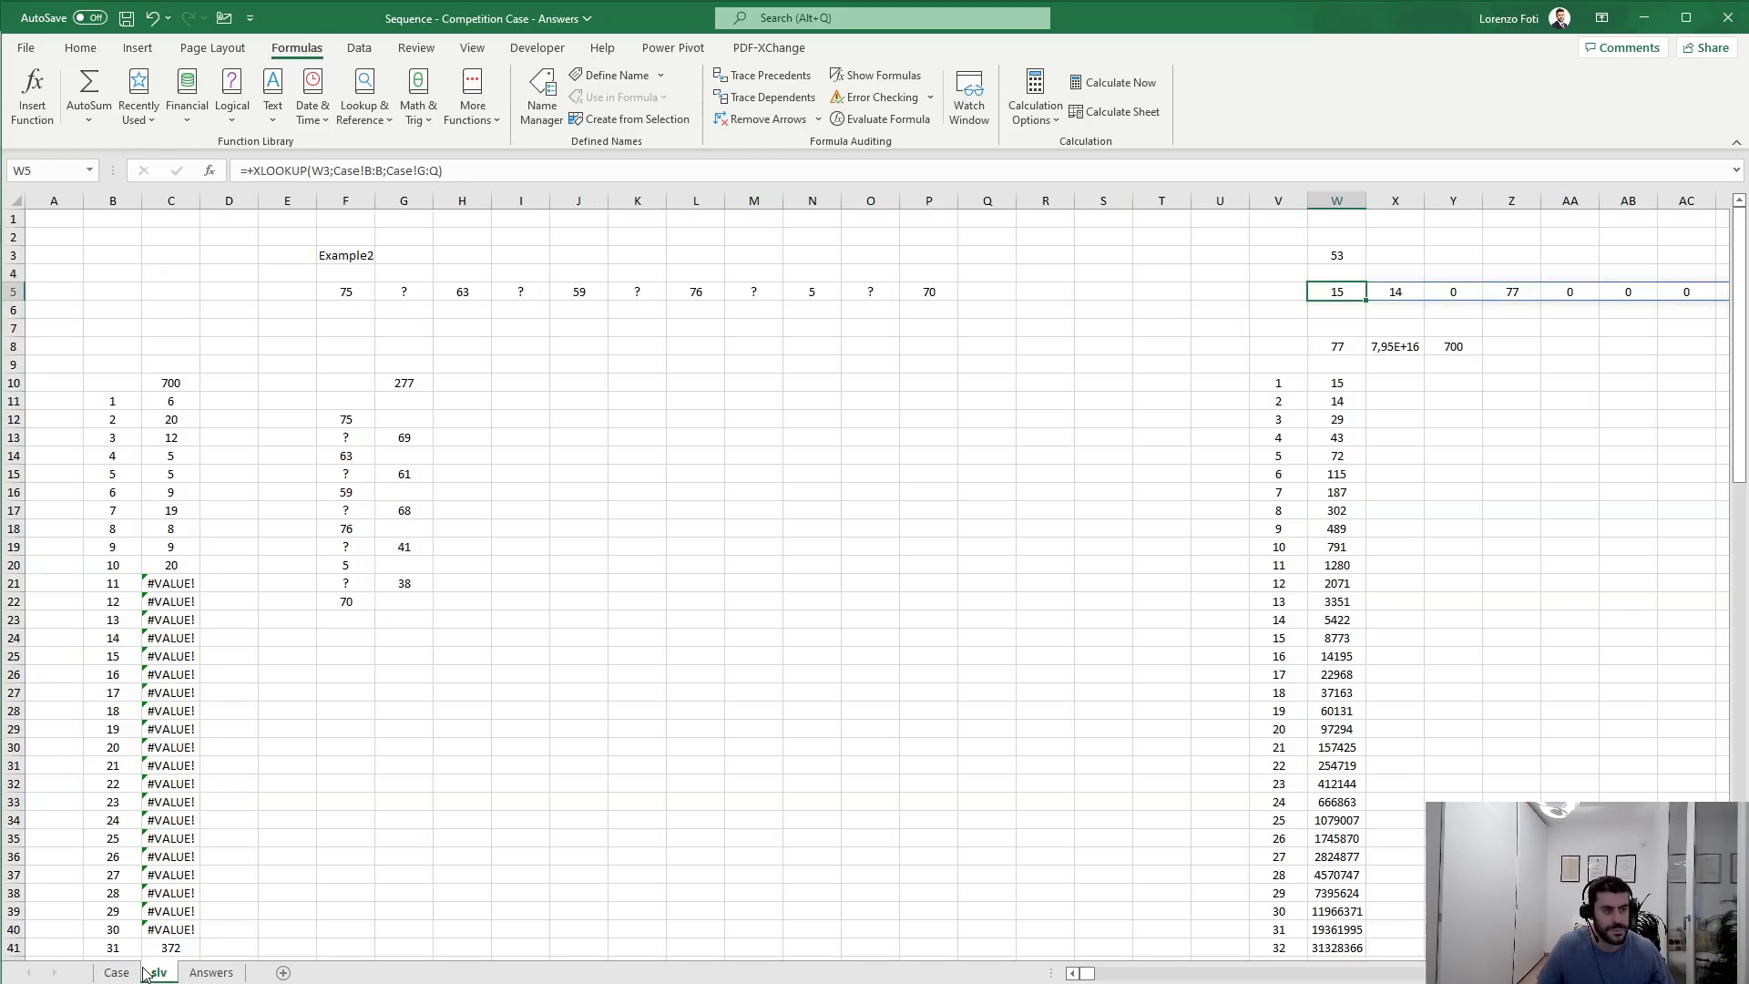
pyautogui.click(1399, 345)
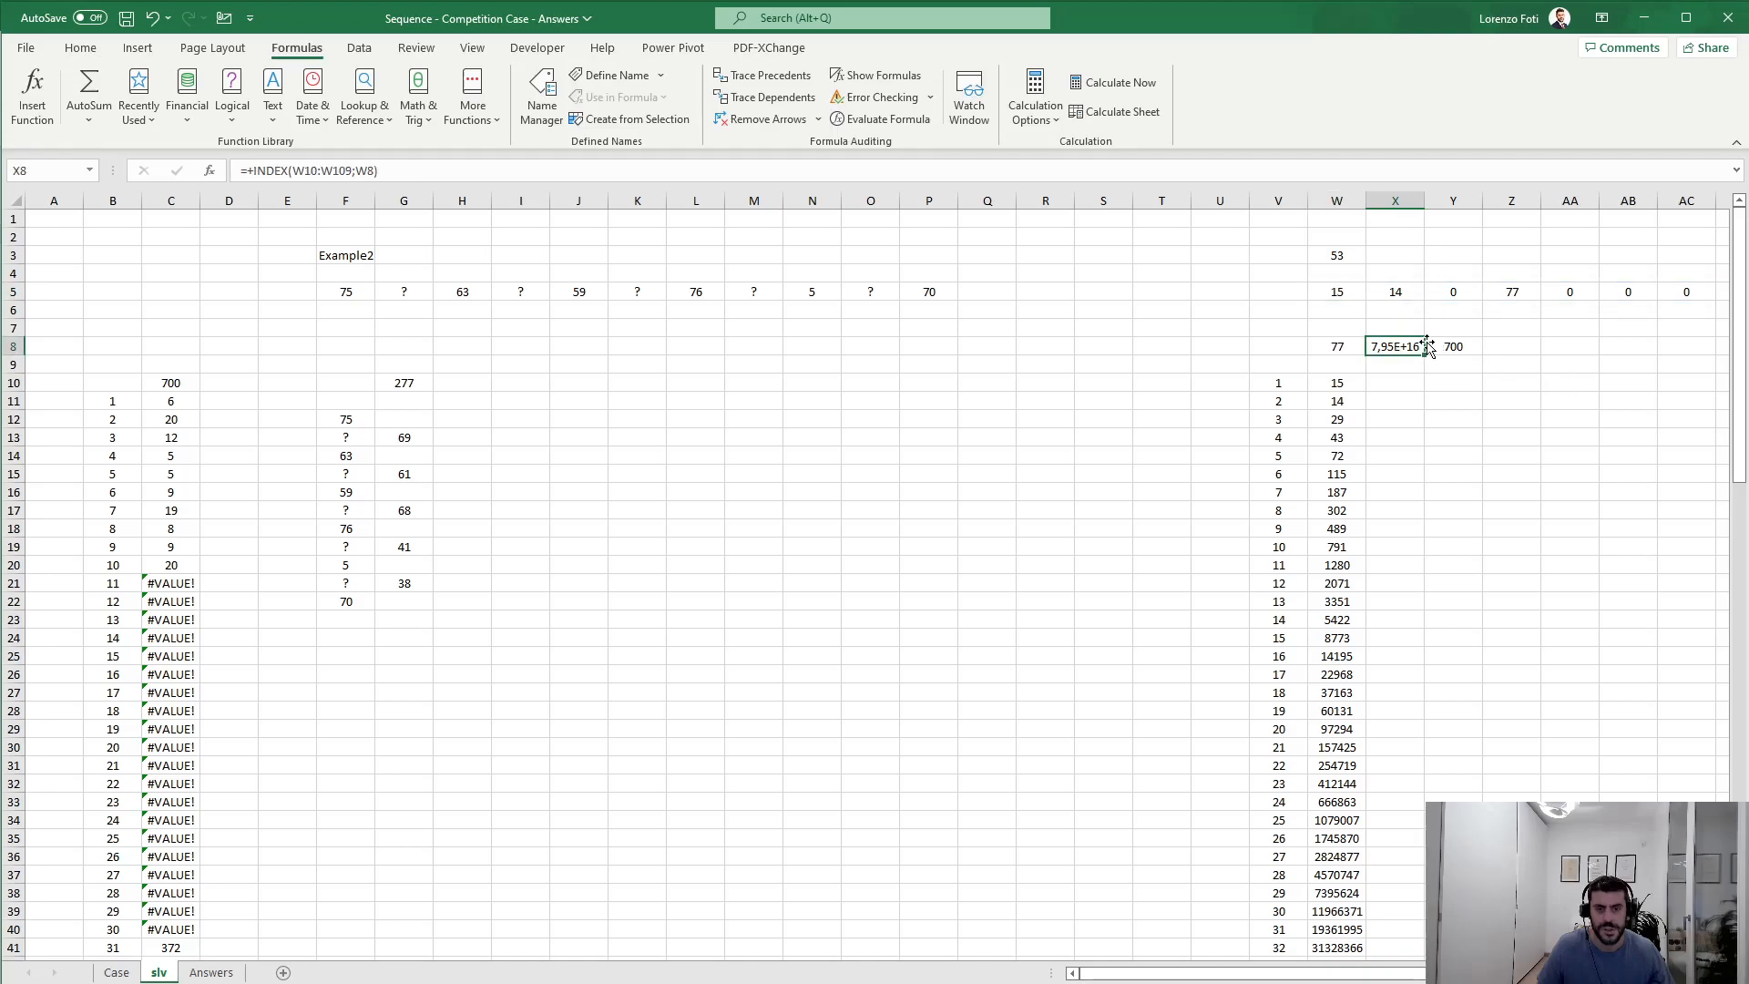
pyautogui.scroll(-3, 1388, 527)
pyautogui.scroll(3, 1386, 526)
pyautogui.scroll(-11, 1376, 510)
pyautogui.scroll(-7, 1354, 453)
pyautogui.scroll(18, 1355, 453)
# Step: Review the Level 4 answers on Case and read the Level 5 rules, Example5 rounds and game list
pyautogui.click(116, 972)
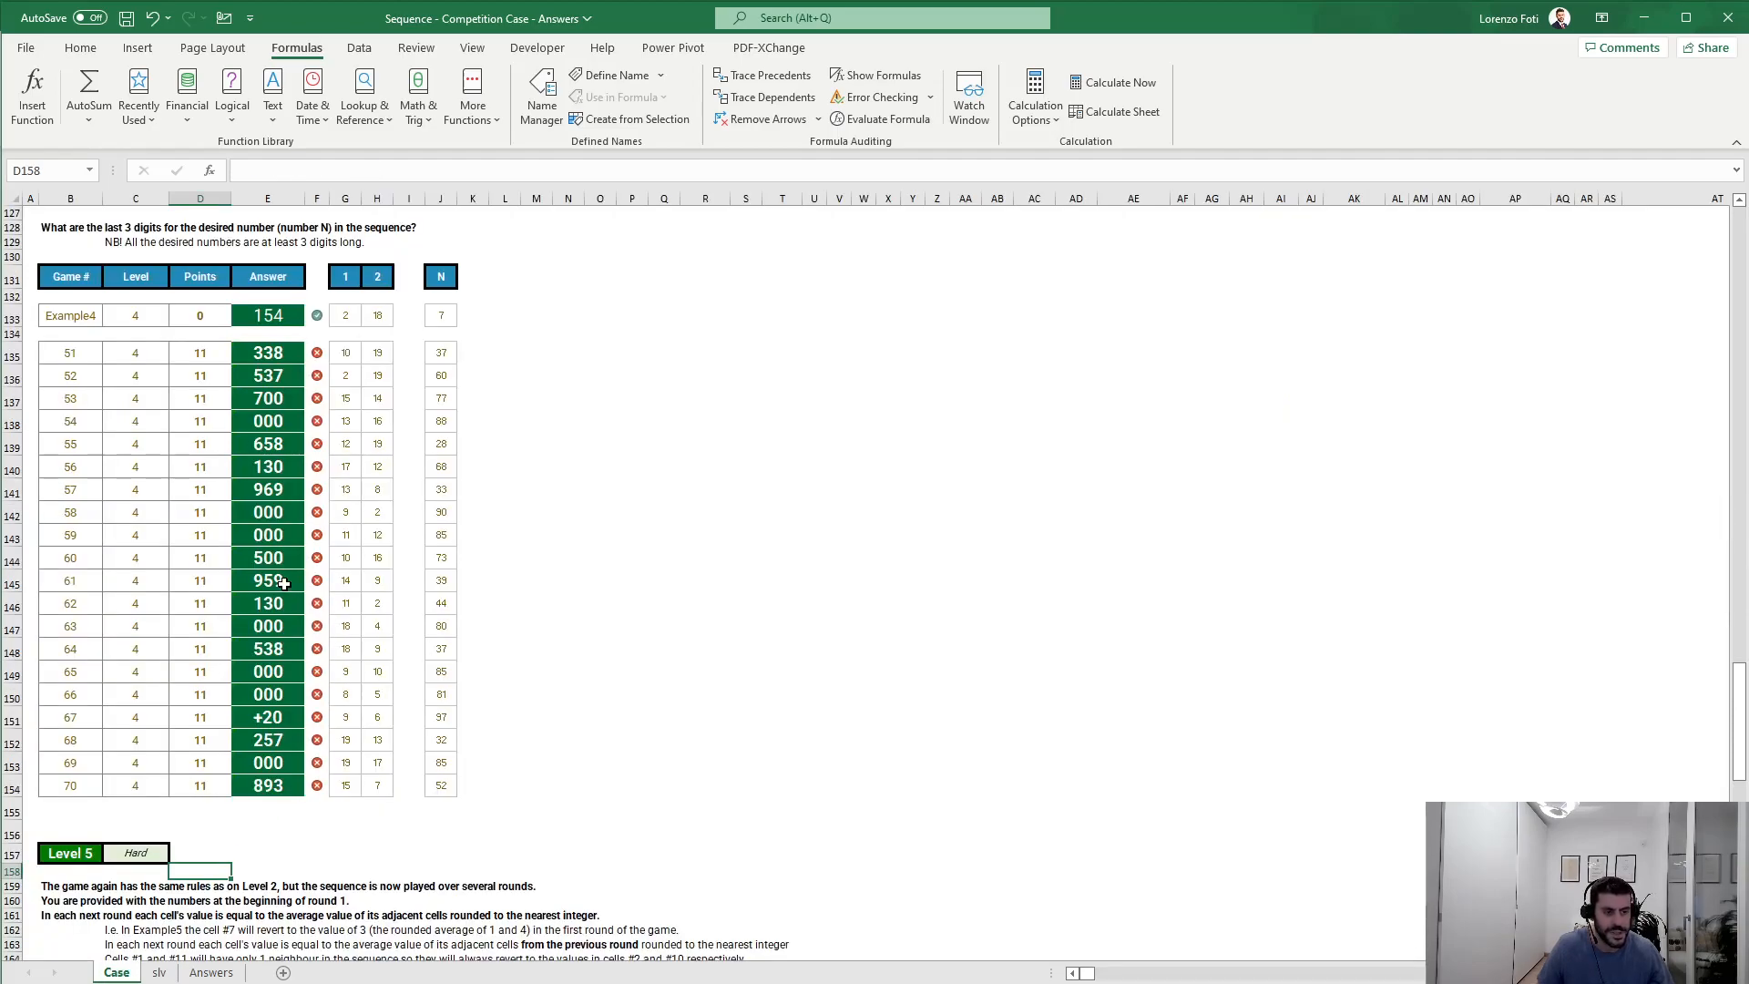
pyautogui.scroll(1, 263, 454)
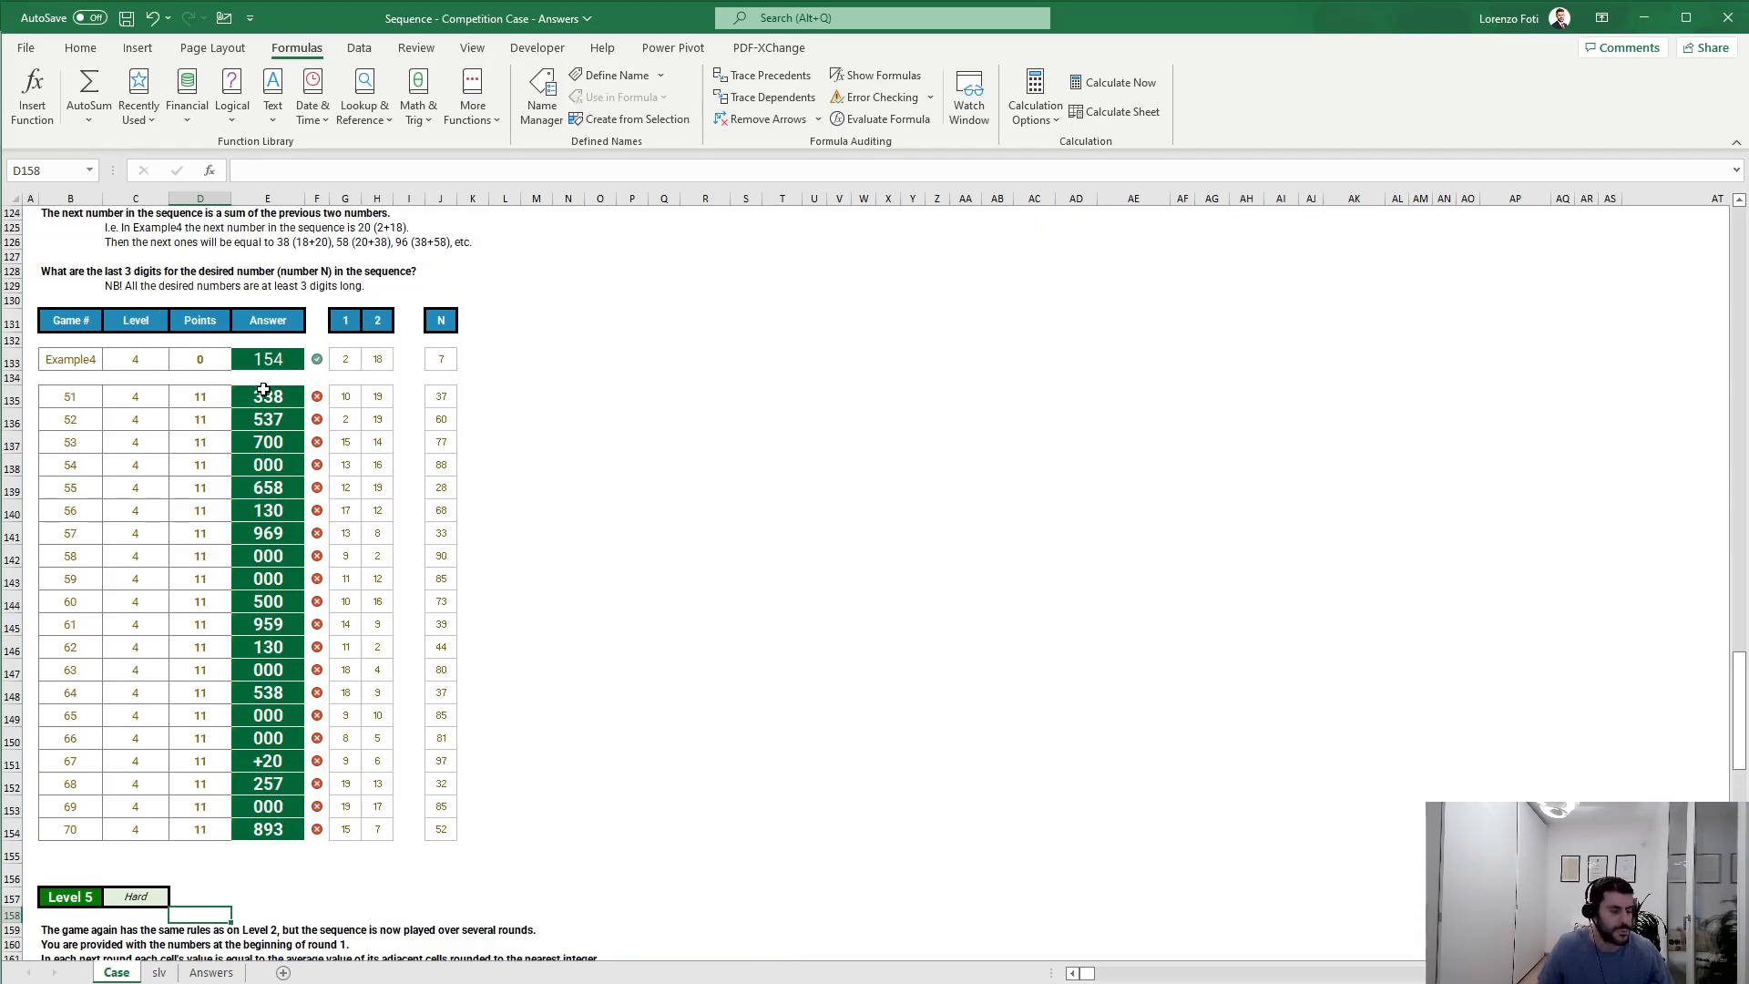
pyautogui.scroll(-9, 265, 398)
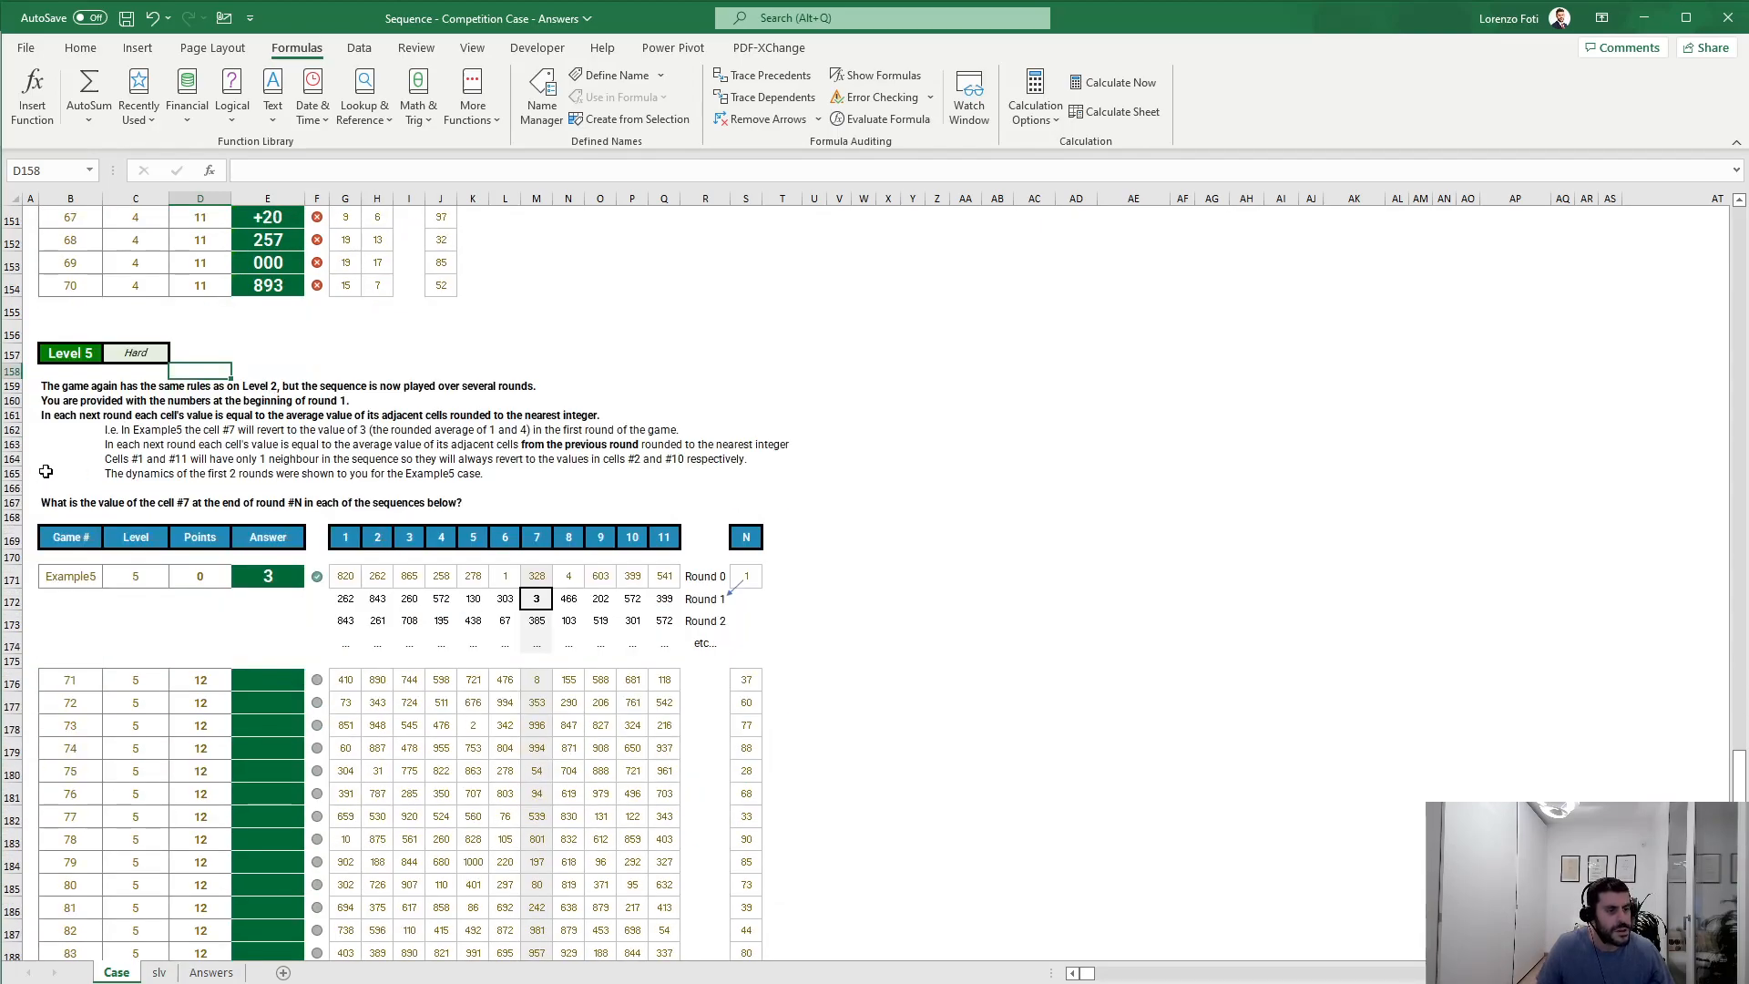
pyautogui.scroll(12, 255, 483)
pyautogui.moveTo(266, 570); pyautogui.dragTo(271, 590)
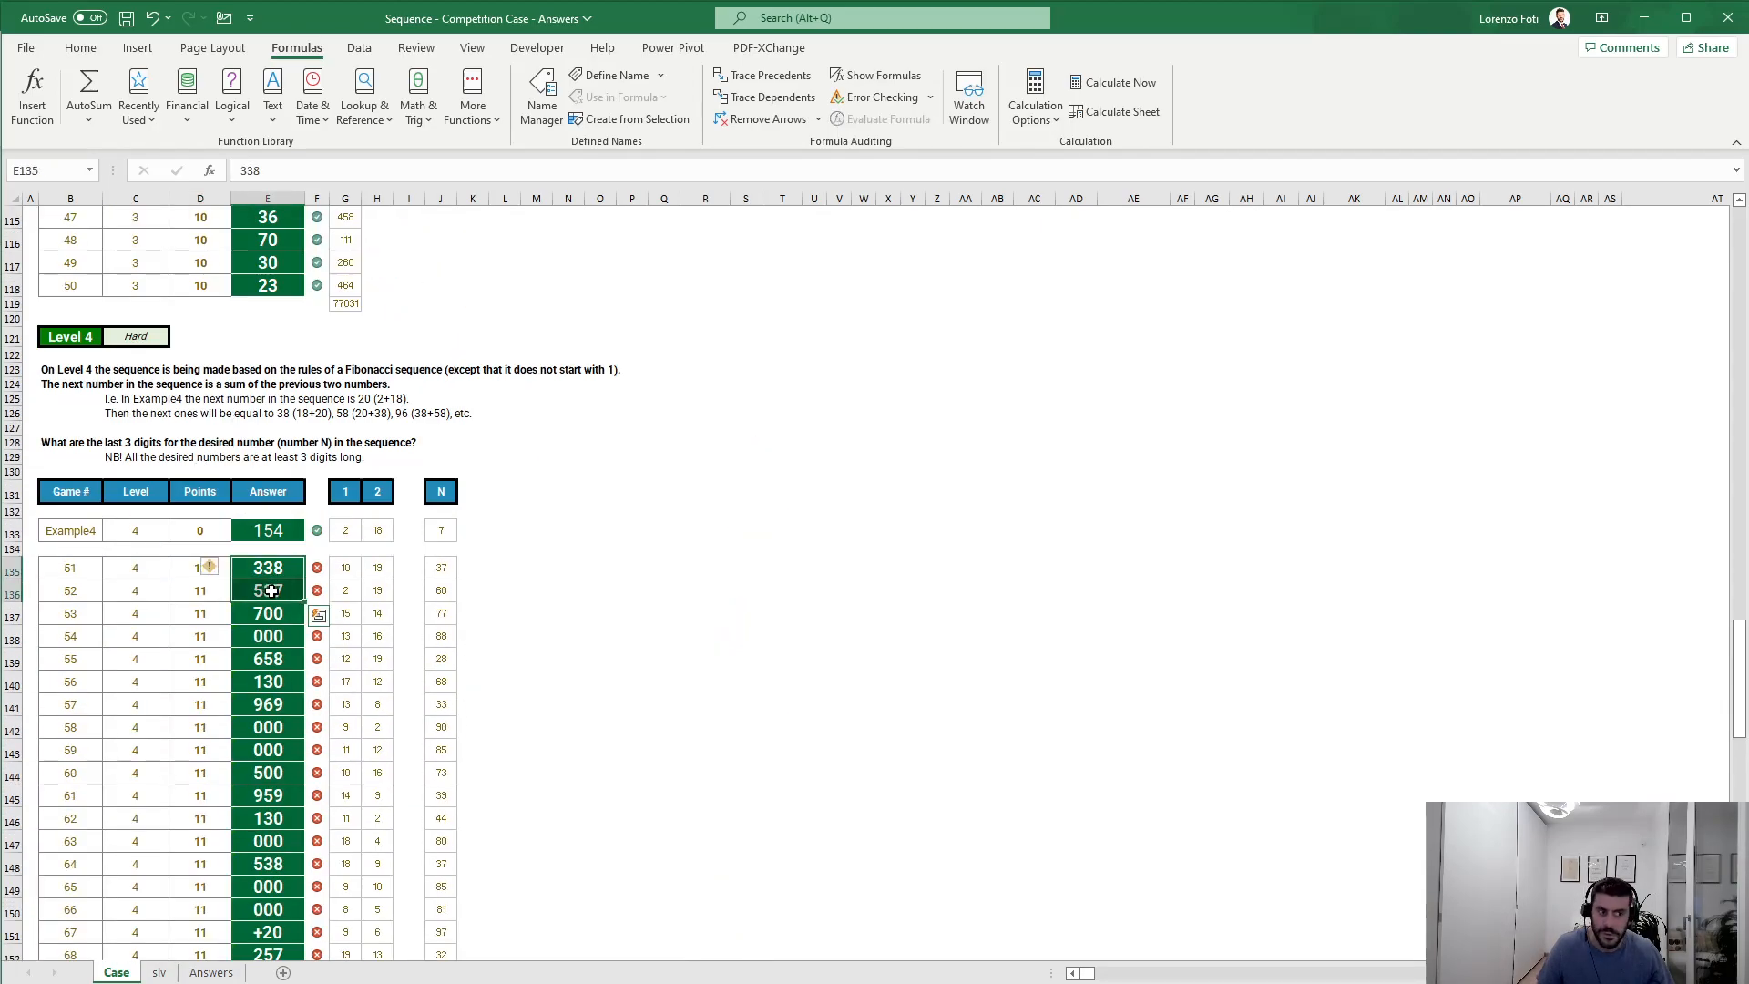
pyautogui.scroll(-6, 268, 587)
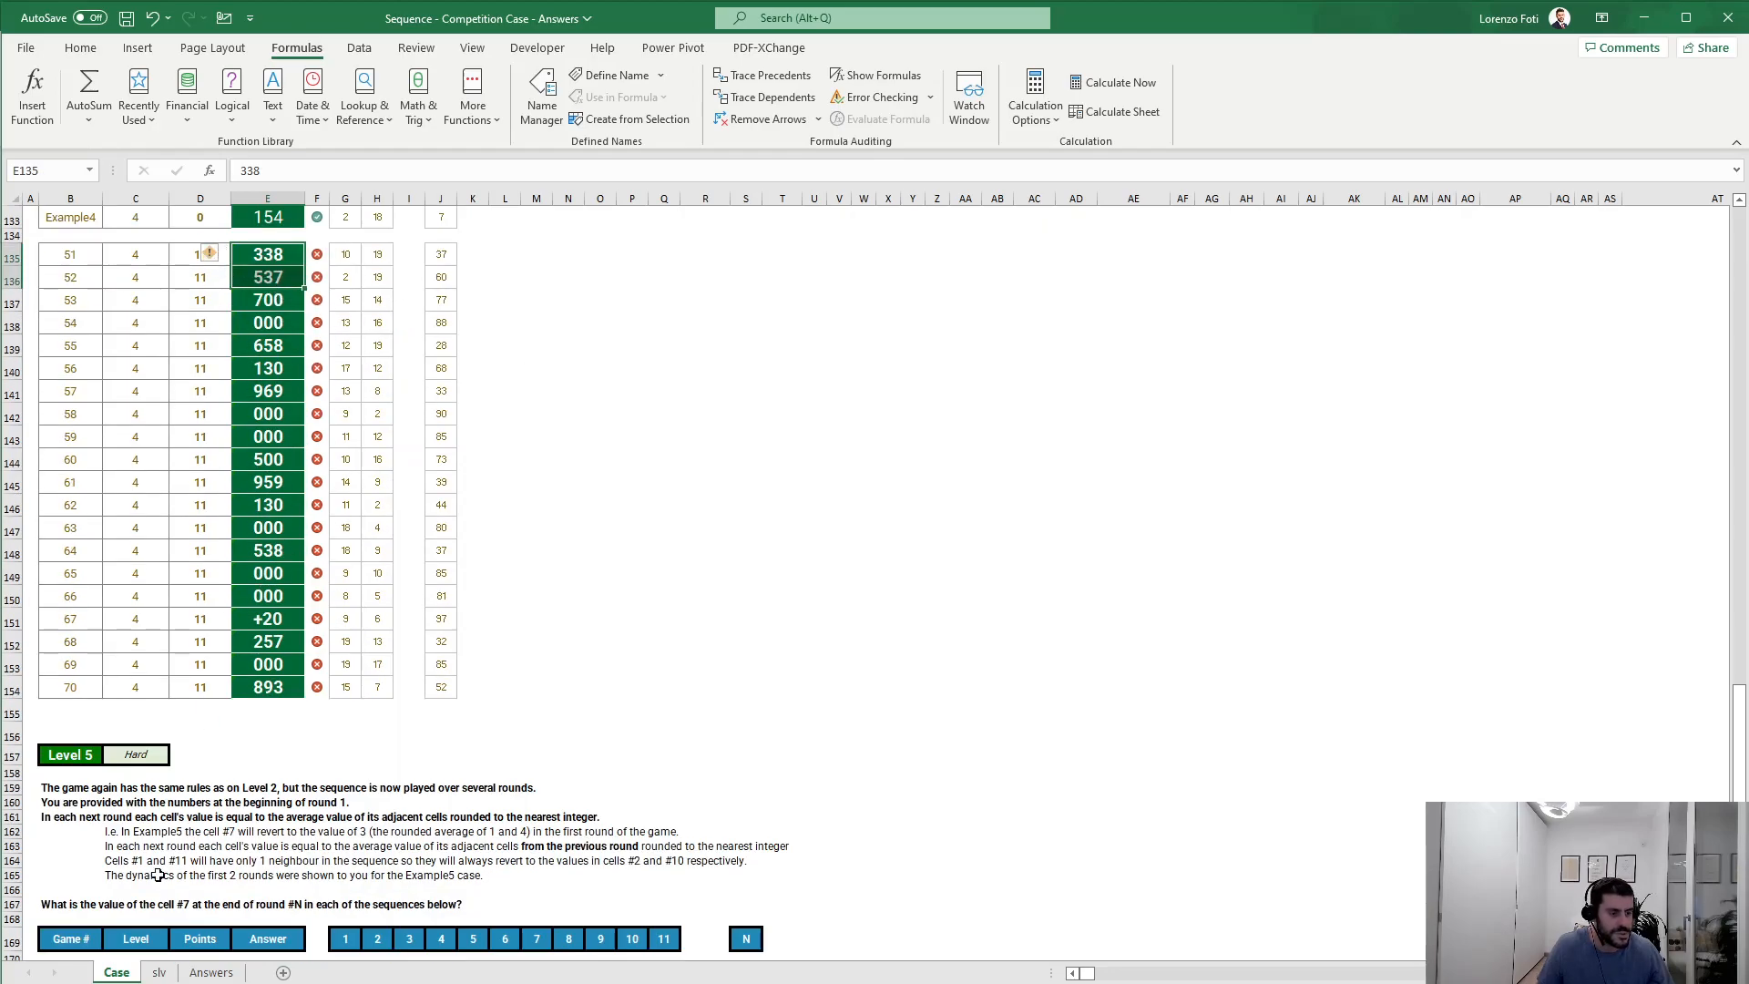
pyautogui.scroll(-7, 453, 836)
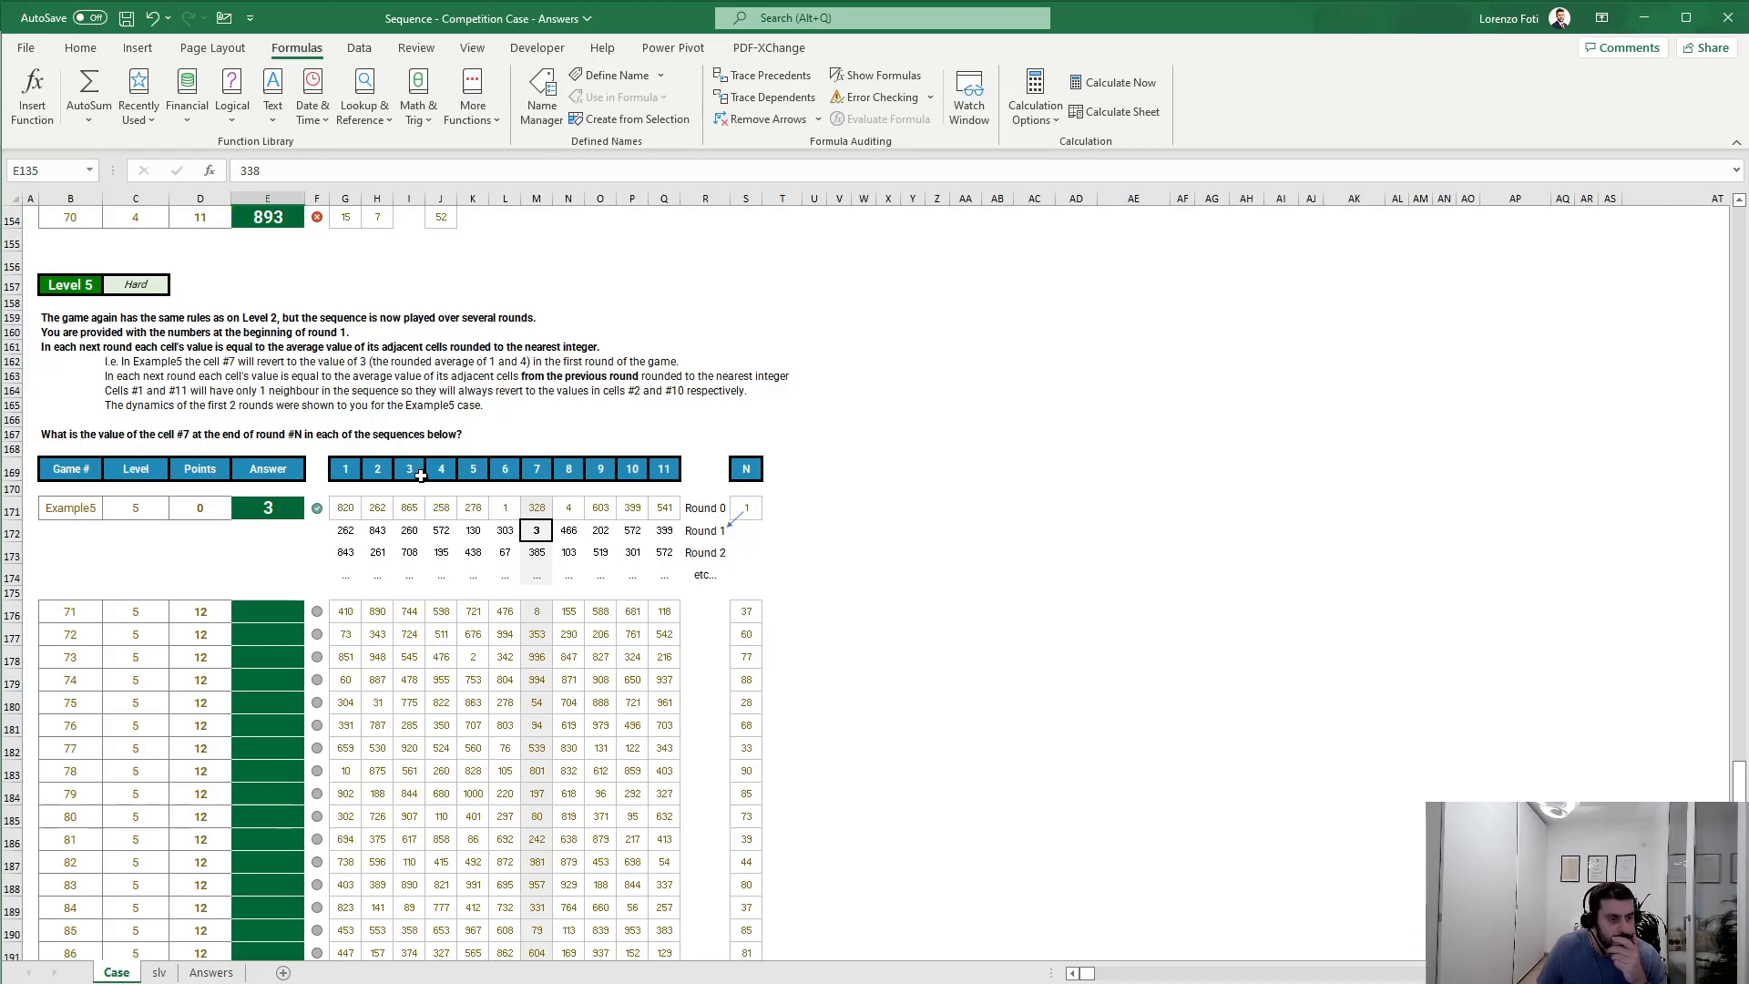
# Step: On slv, enter the label Example5 in F27 and copy the F5 XLOOKUP into F29 to load that game's sequence
pyautogui.click(159, 973)
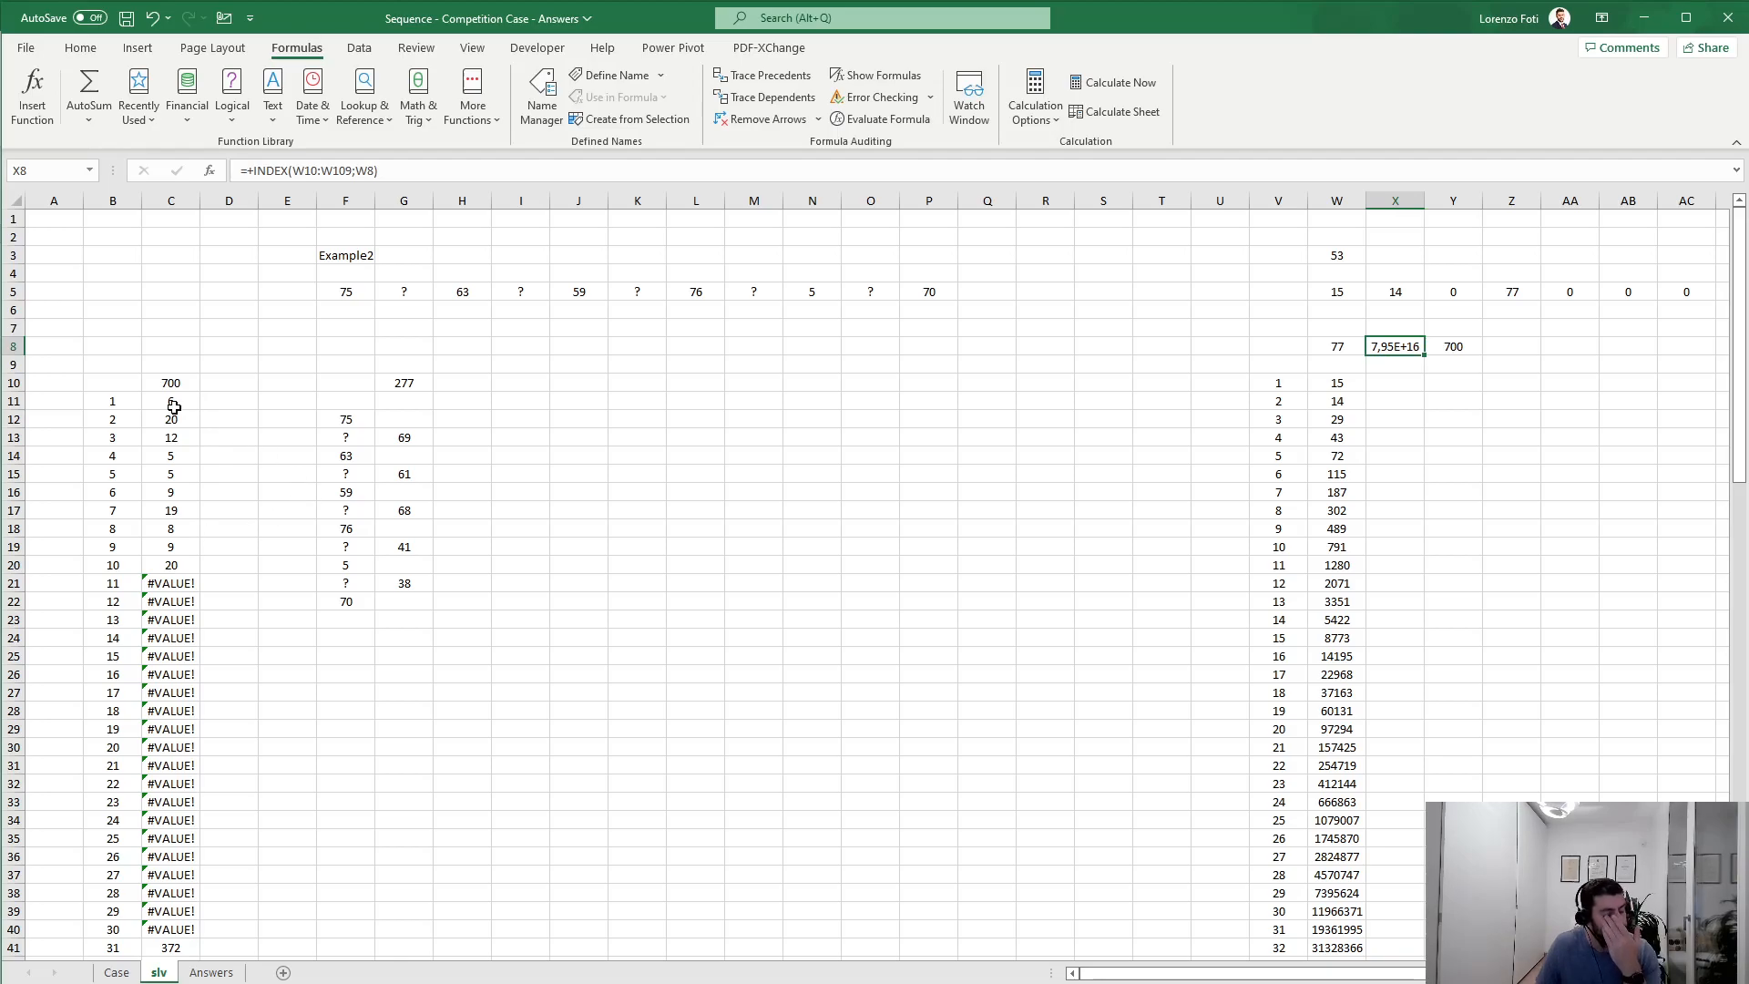
pyautogui.click(368, 692)
pyautogui.write('Example5')
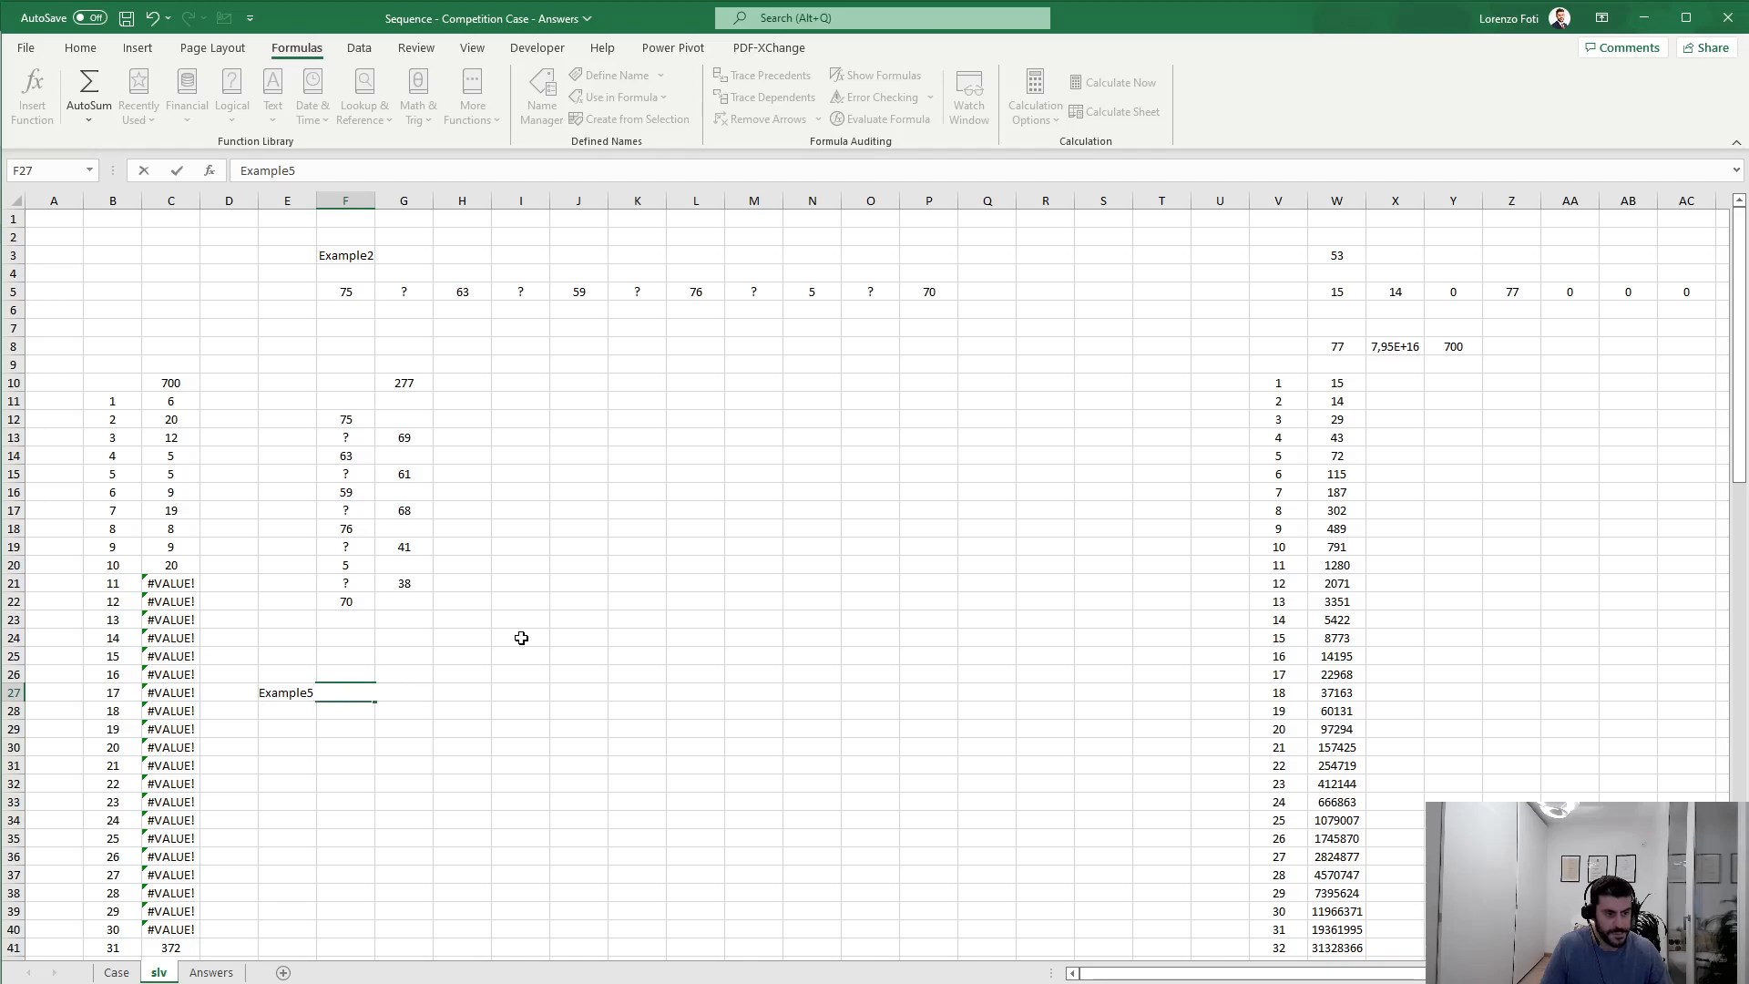
pyautogui.press('Return')
pyautogui.press('Return')
pyautogui.click(337, 287)
pyautogui.hotkey('ctrl', 'c')
pyautogui.click(351, 731)
pyautogui.hotkey('ctrl', 'v')
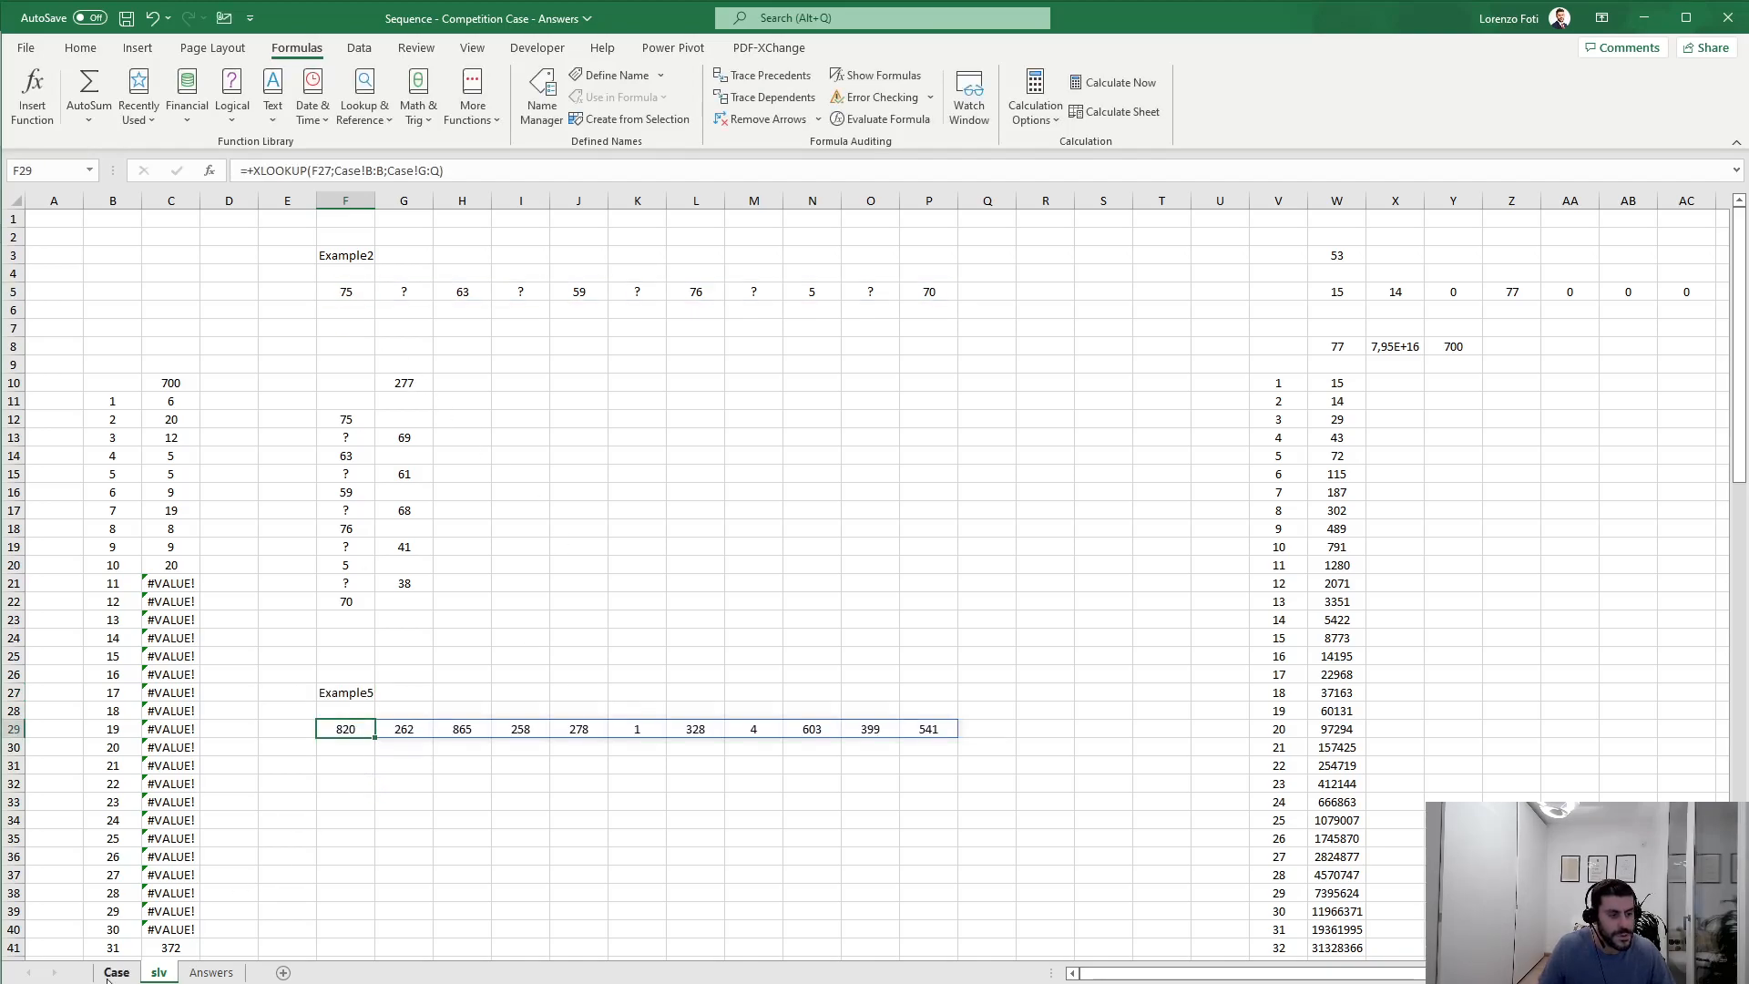
# Step: Copy the 1 to 11 column headers from the Level 5 table on Case into row 28 of slv, starting at F28
pyautogui.click(109, 975)
pyautogui.click(170, 974)
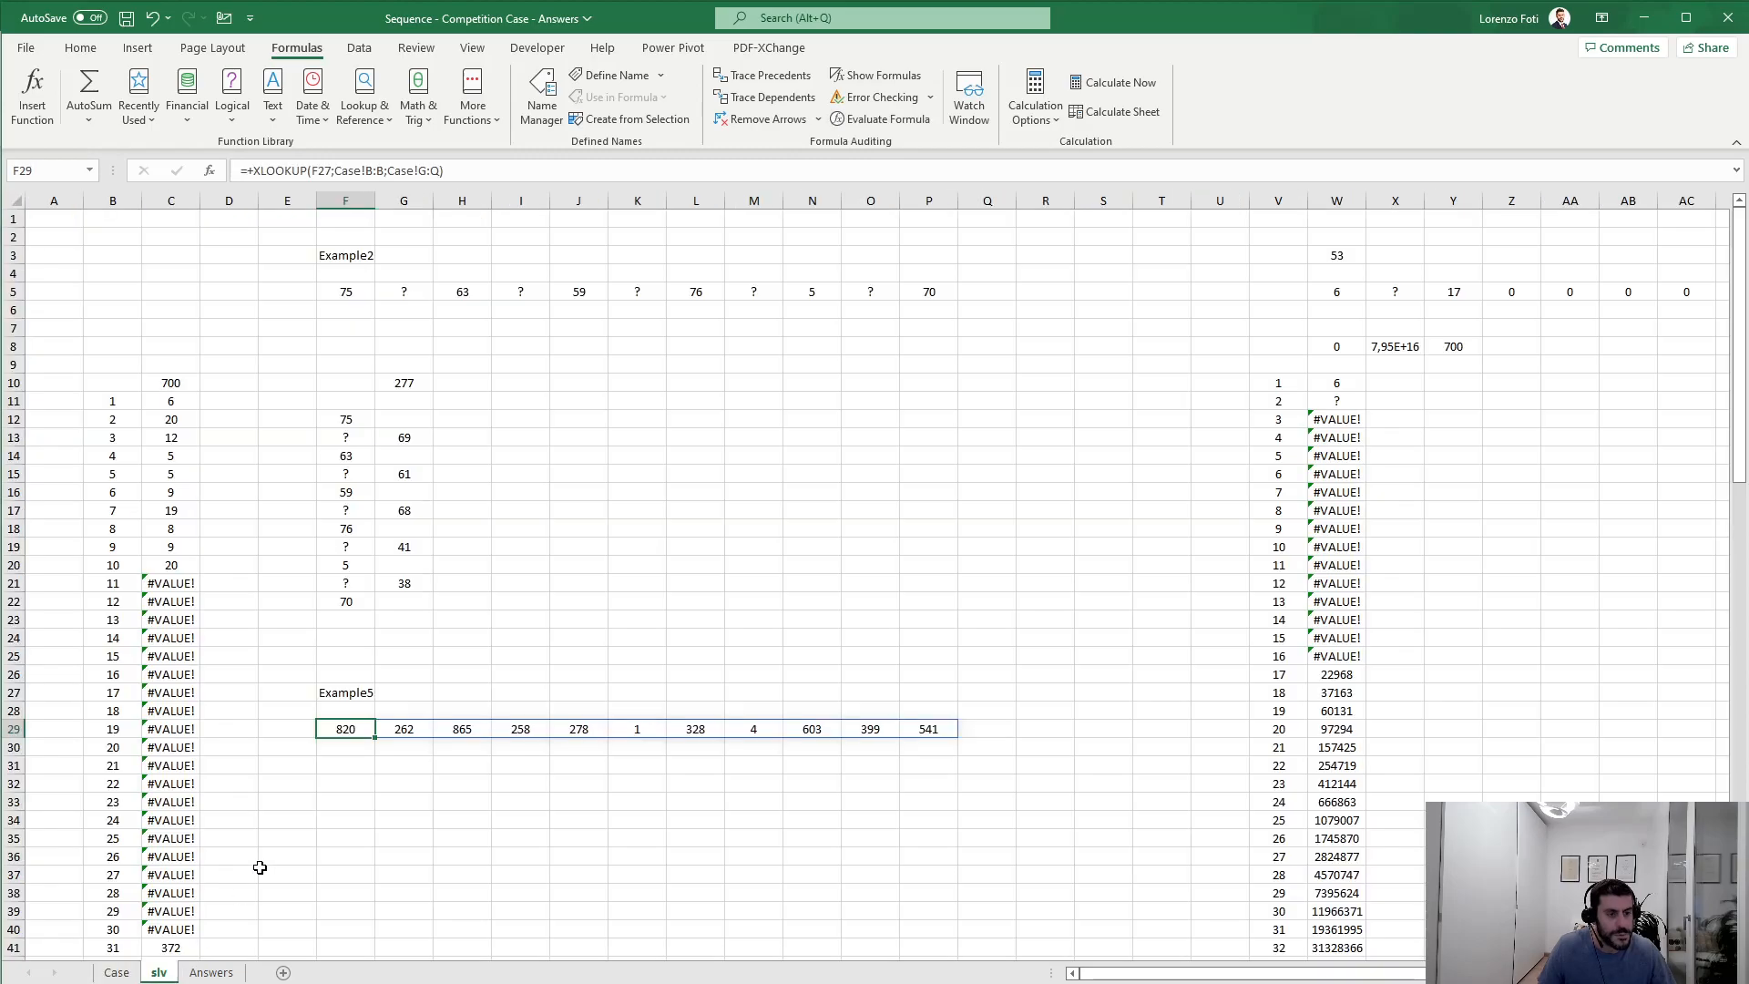
pyautogui.click(117, 973)
pyautogui.moveTo(344, 468); pyautogui.dragTo(664, 468)
pyautogui.hotkey('ctrl', 'c')
pyautogui.click(155, 973)
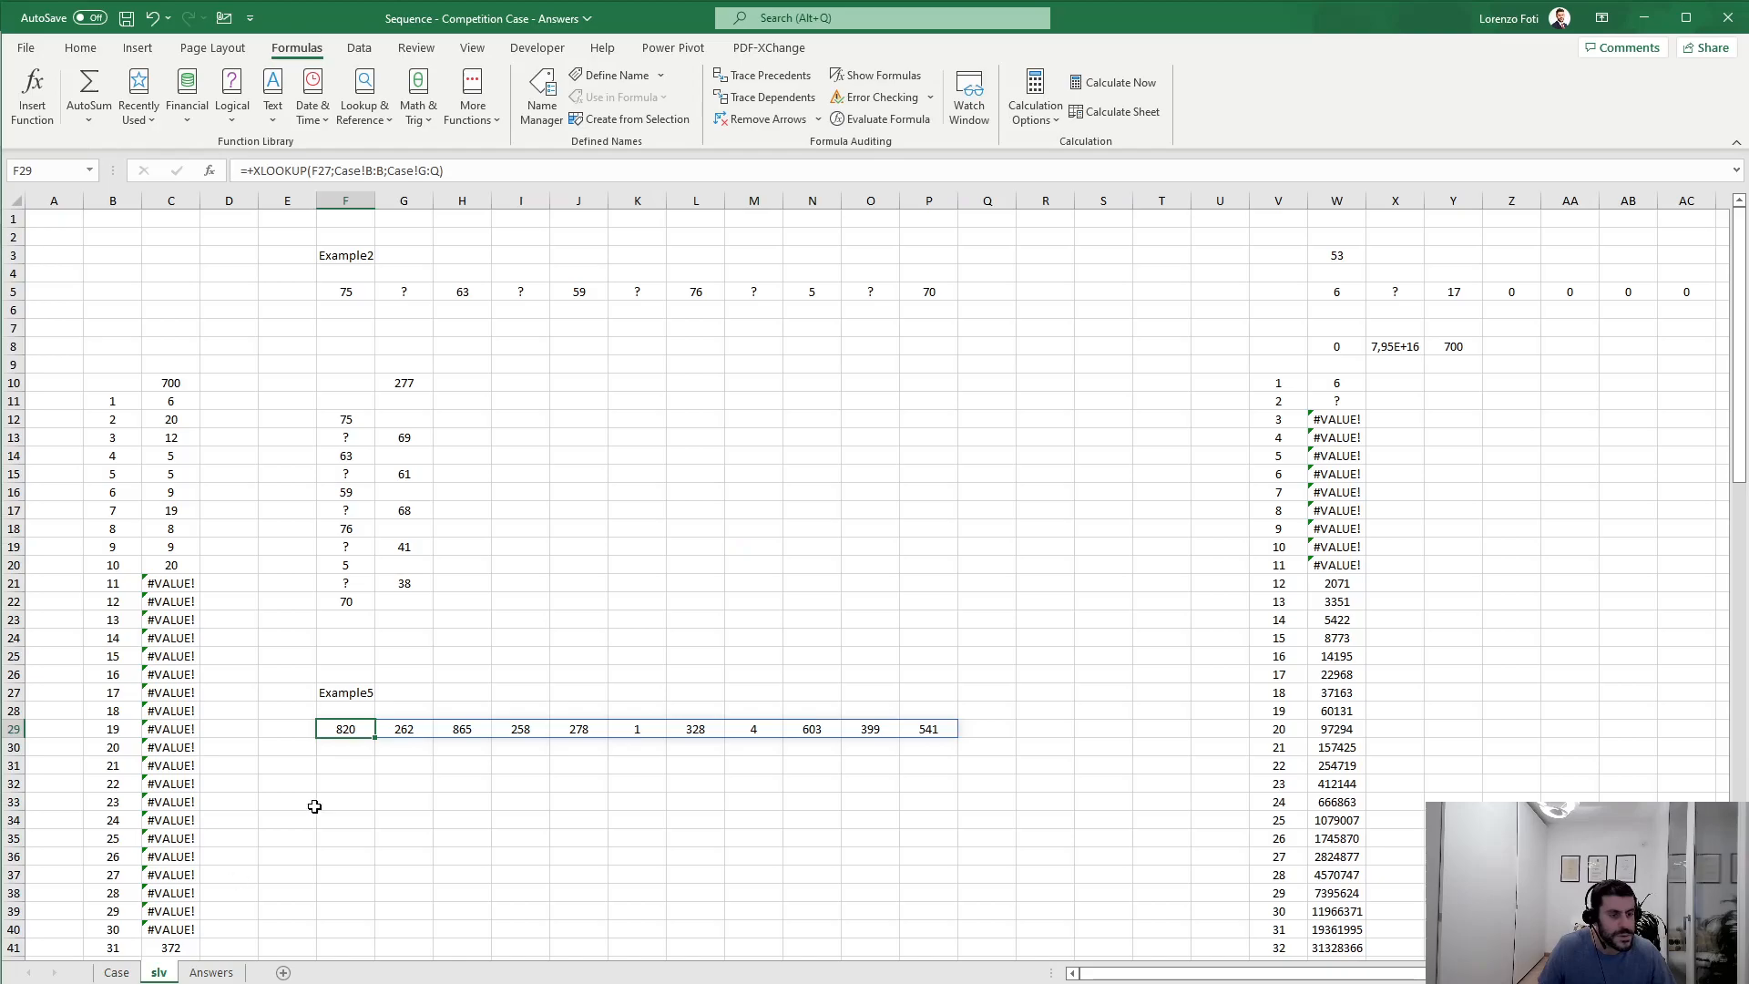
pyautogui.click(340, 713)
pyautogui.hotkey('ctrl', 'v')
# Step: Move the Example5 label from F27 to F25 and check the lookup formula in F29
pyautogui.click(356, 788)
pyautogui.click(355, 689)
pyautogui.moveTo(355, 687); pyautogui.dragTo(357, 657)
pyautogui.click(351, 738)
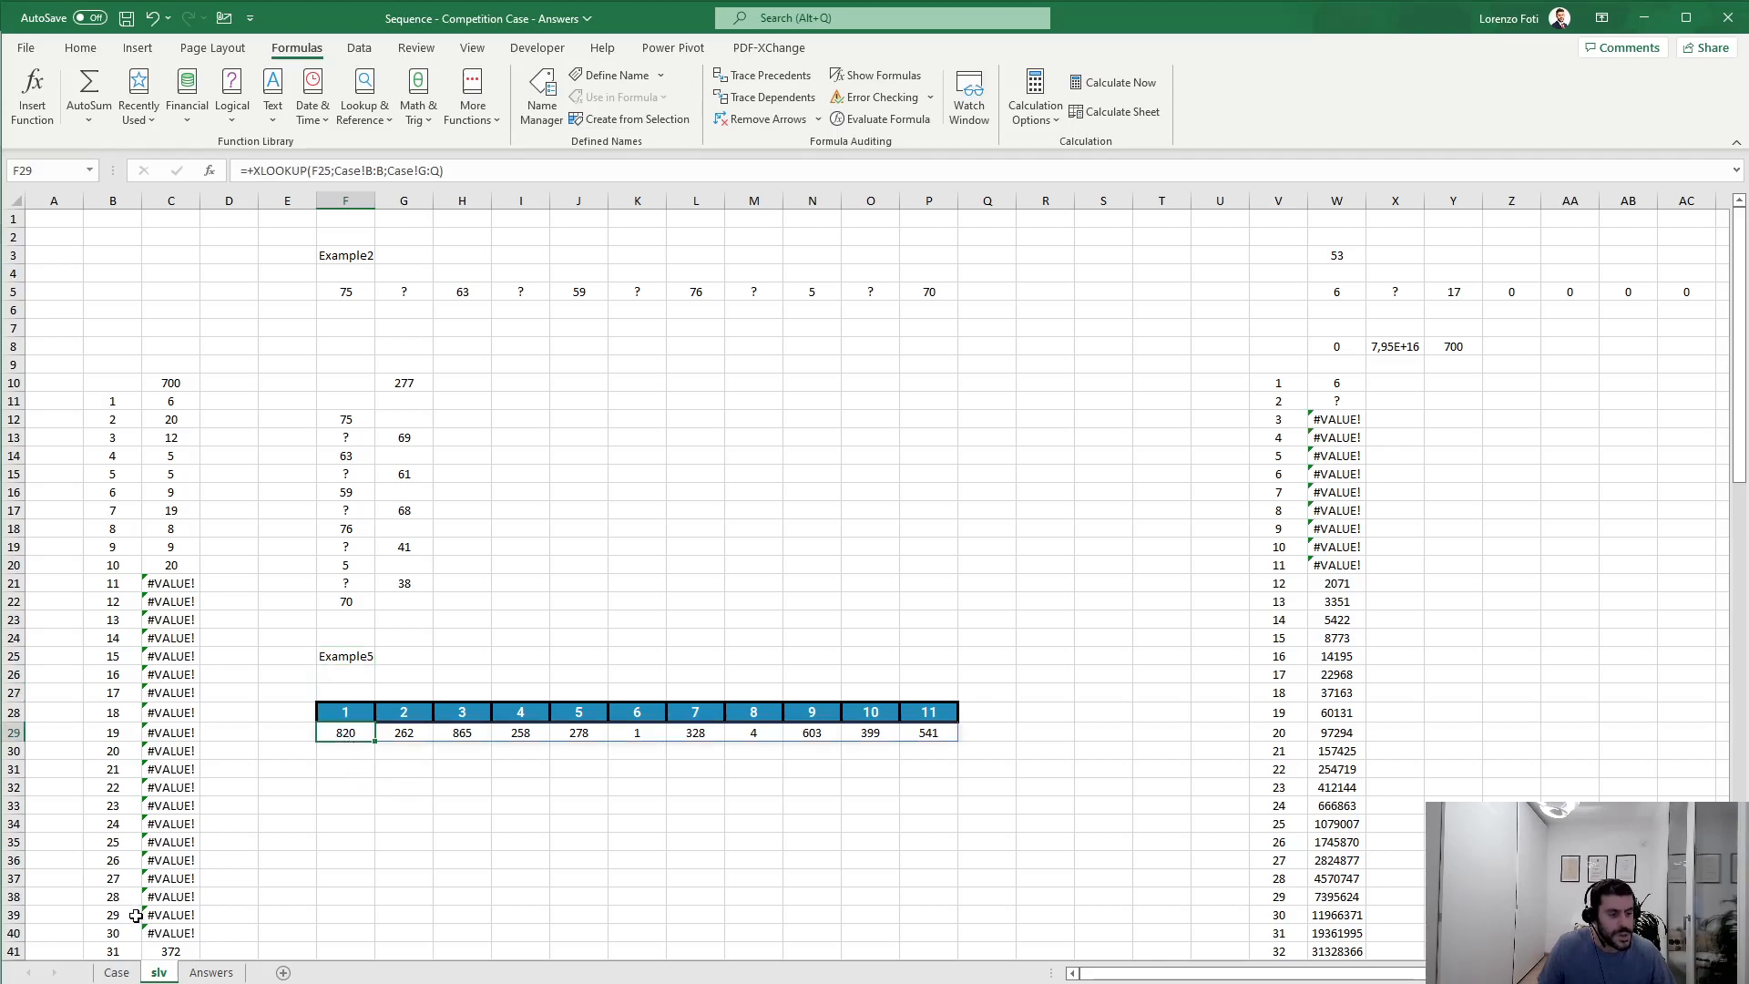
# Step: Examine on Case how Example5's Round 1 values derive from the adjacent Round 0 cells, including the first cell with one neighbour
pyautogui.click(113, 974)
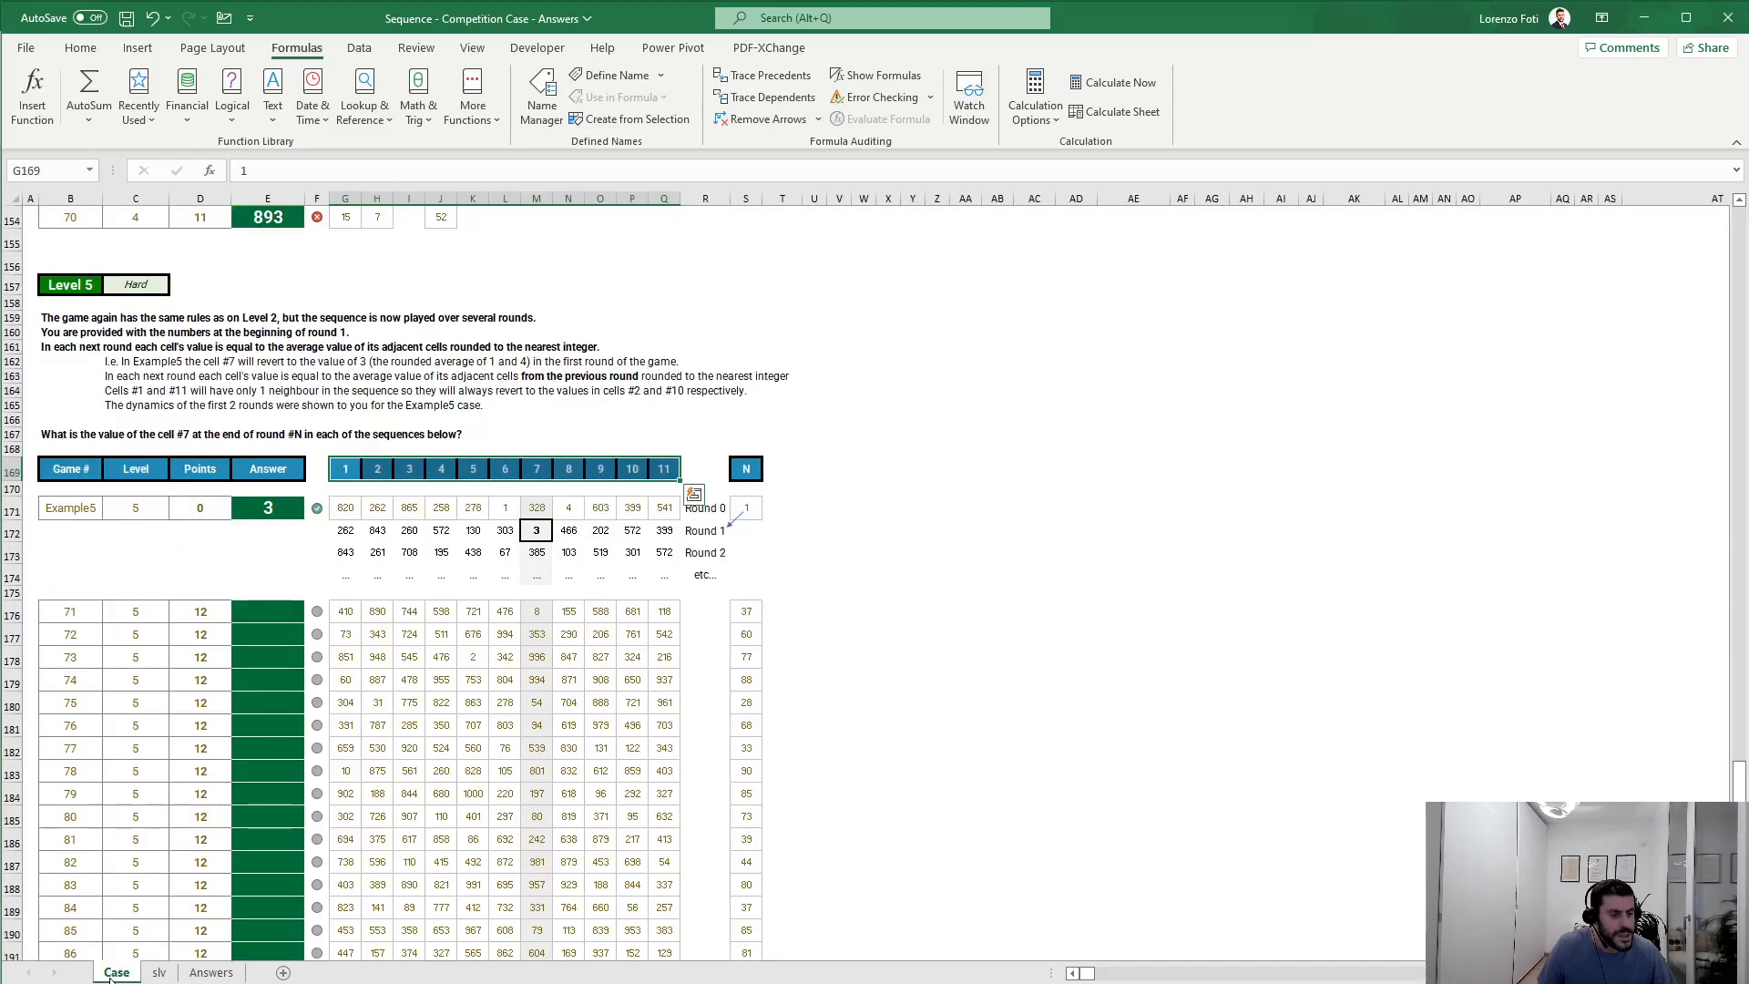
pyautogui.click(378, 530)
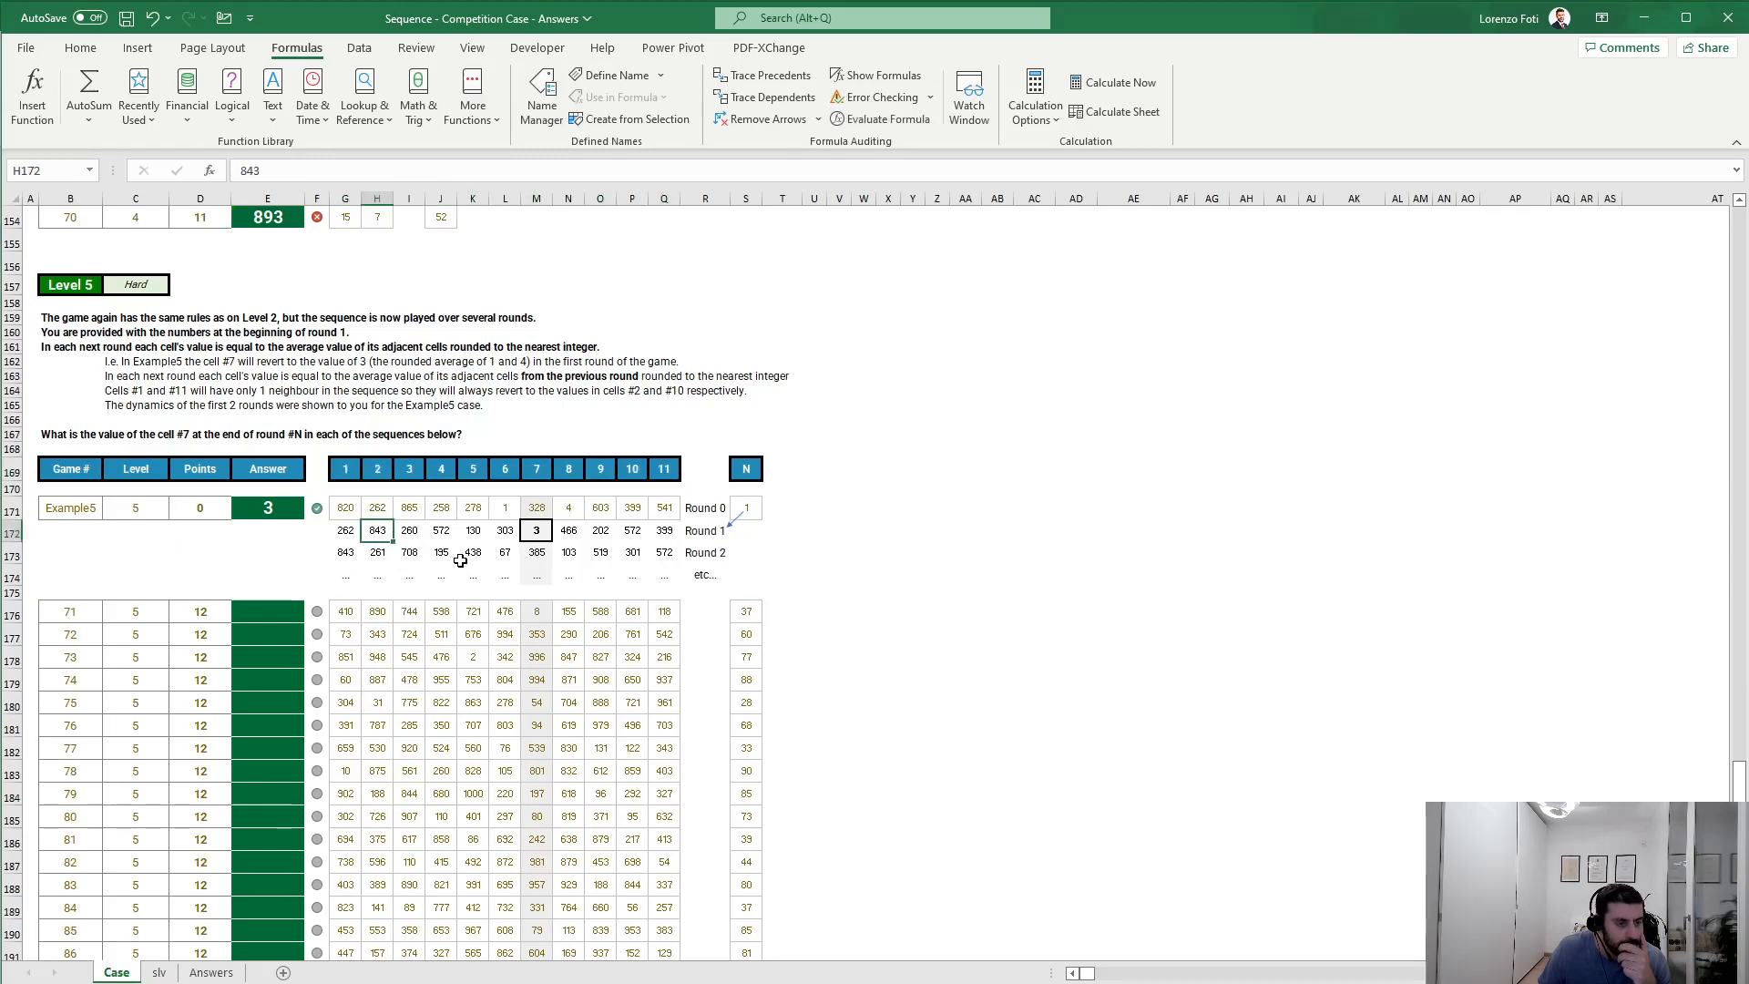
pyautogui.click(343, 507)
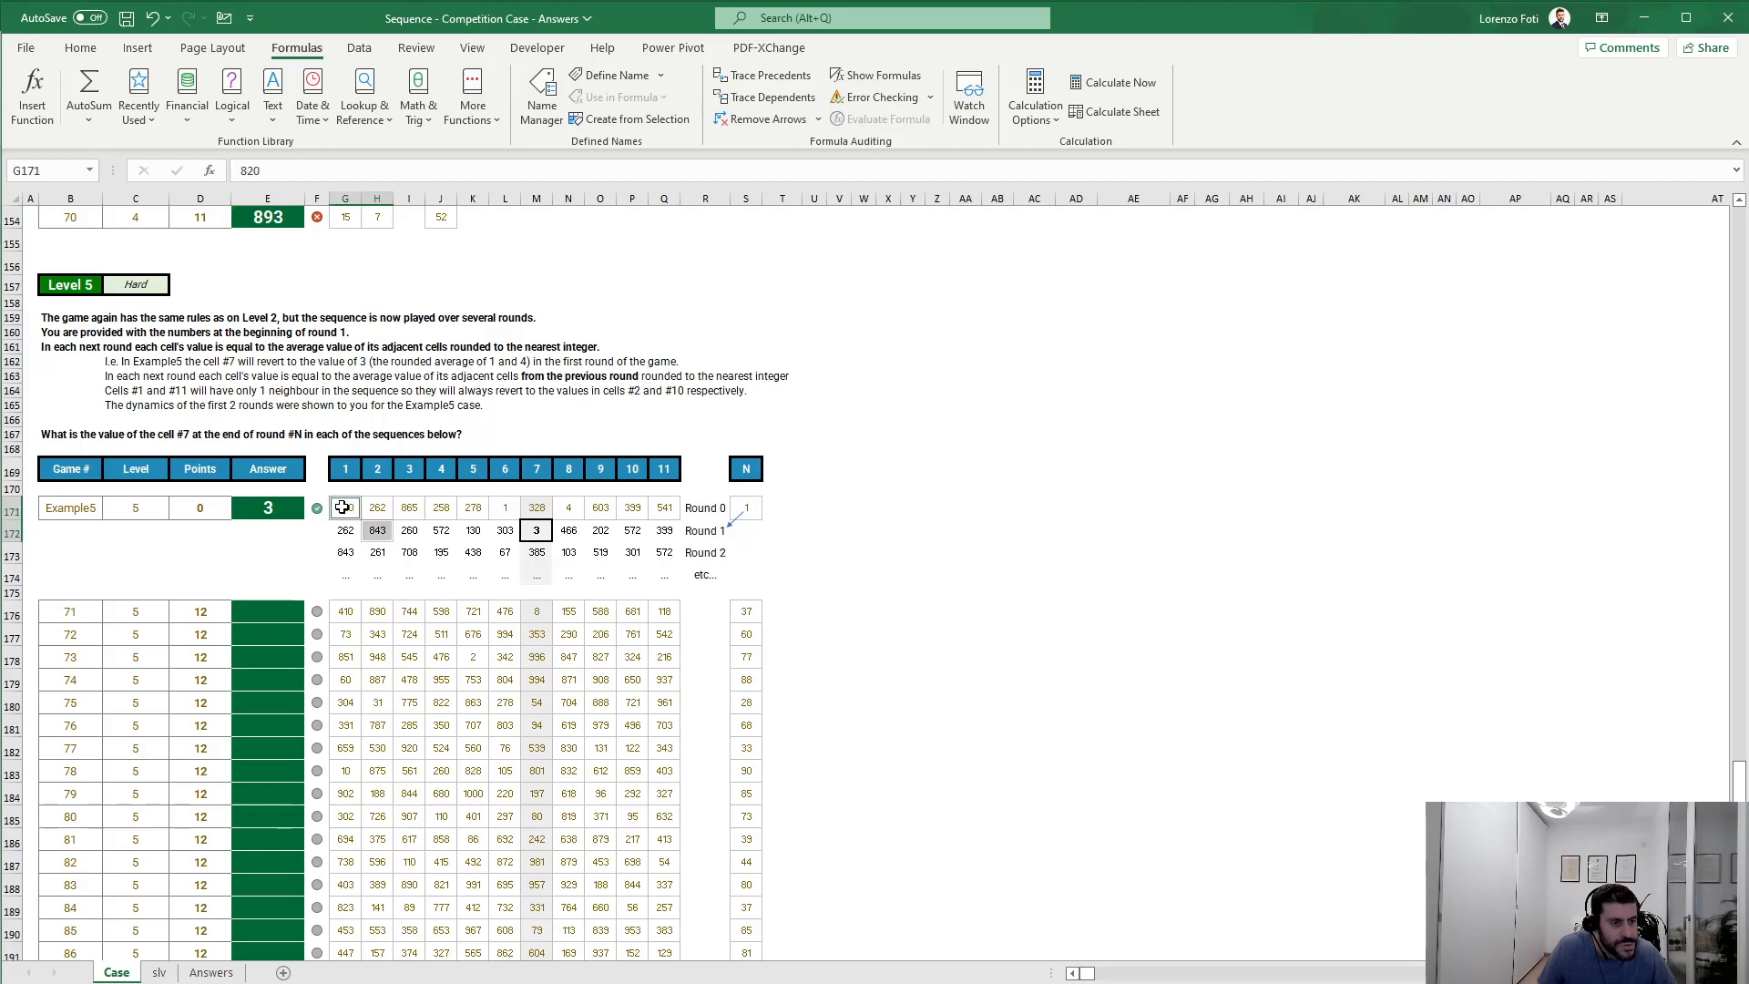
pyautogui.keyDown('ctrl'); pyautogui.click(422, 509); pyautogui.keyUp('ctrl')
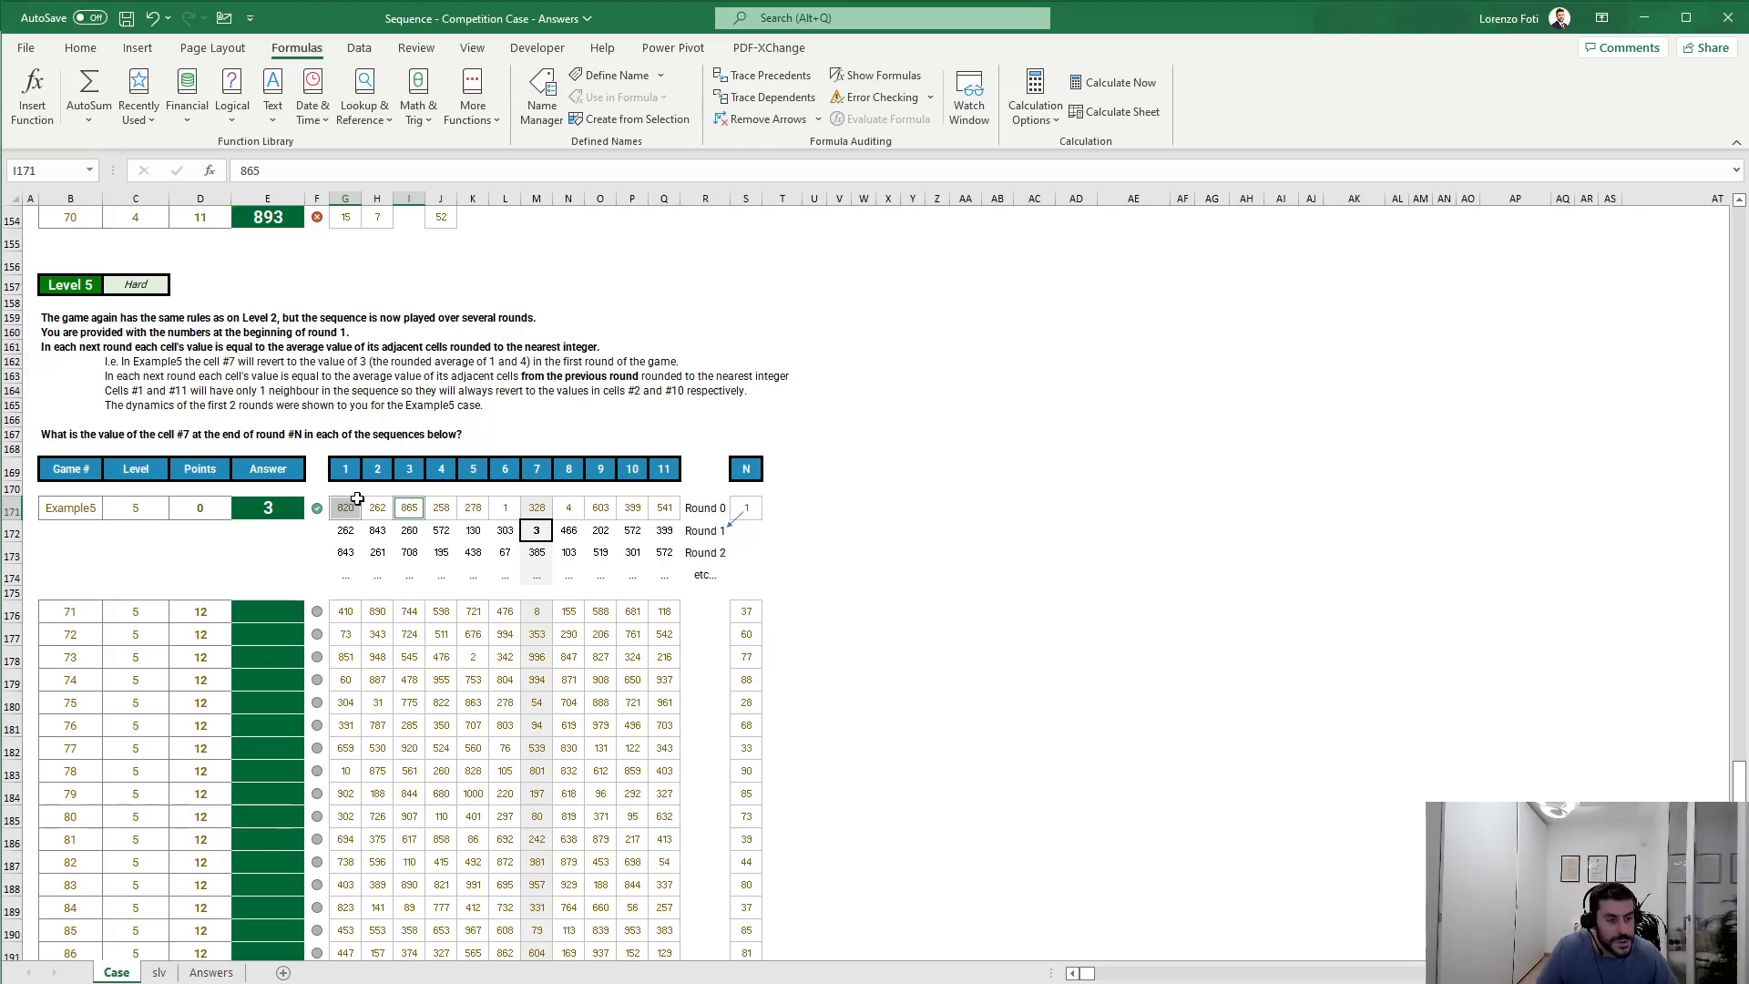
pyautogui.click(429, 512)
pyautogui.click(379, 511)
pyautogui.keyDown('ctrl'); pyautogui.click(441, 511); pyautogui.keyUp('ctrl')
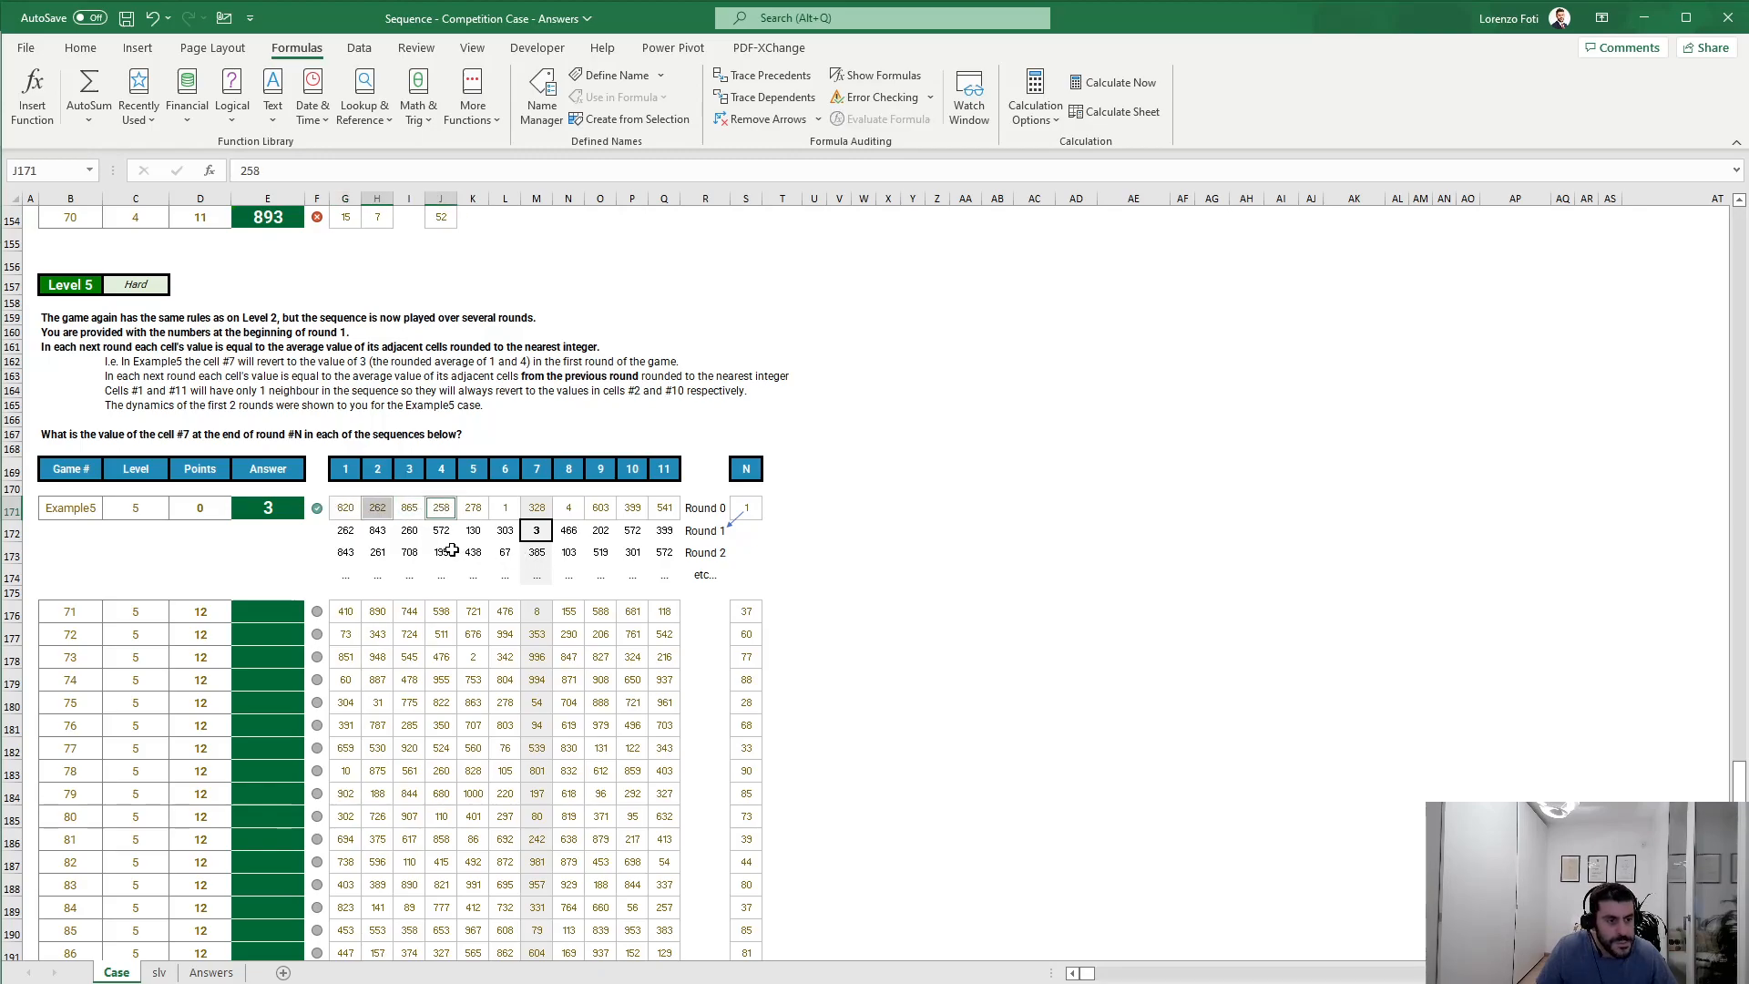
pyautogui.click(409, 511)
pyautogui.click(377, 511)
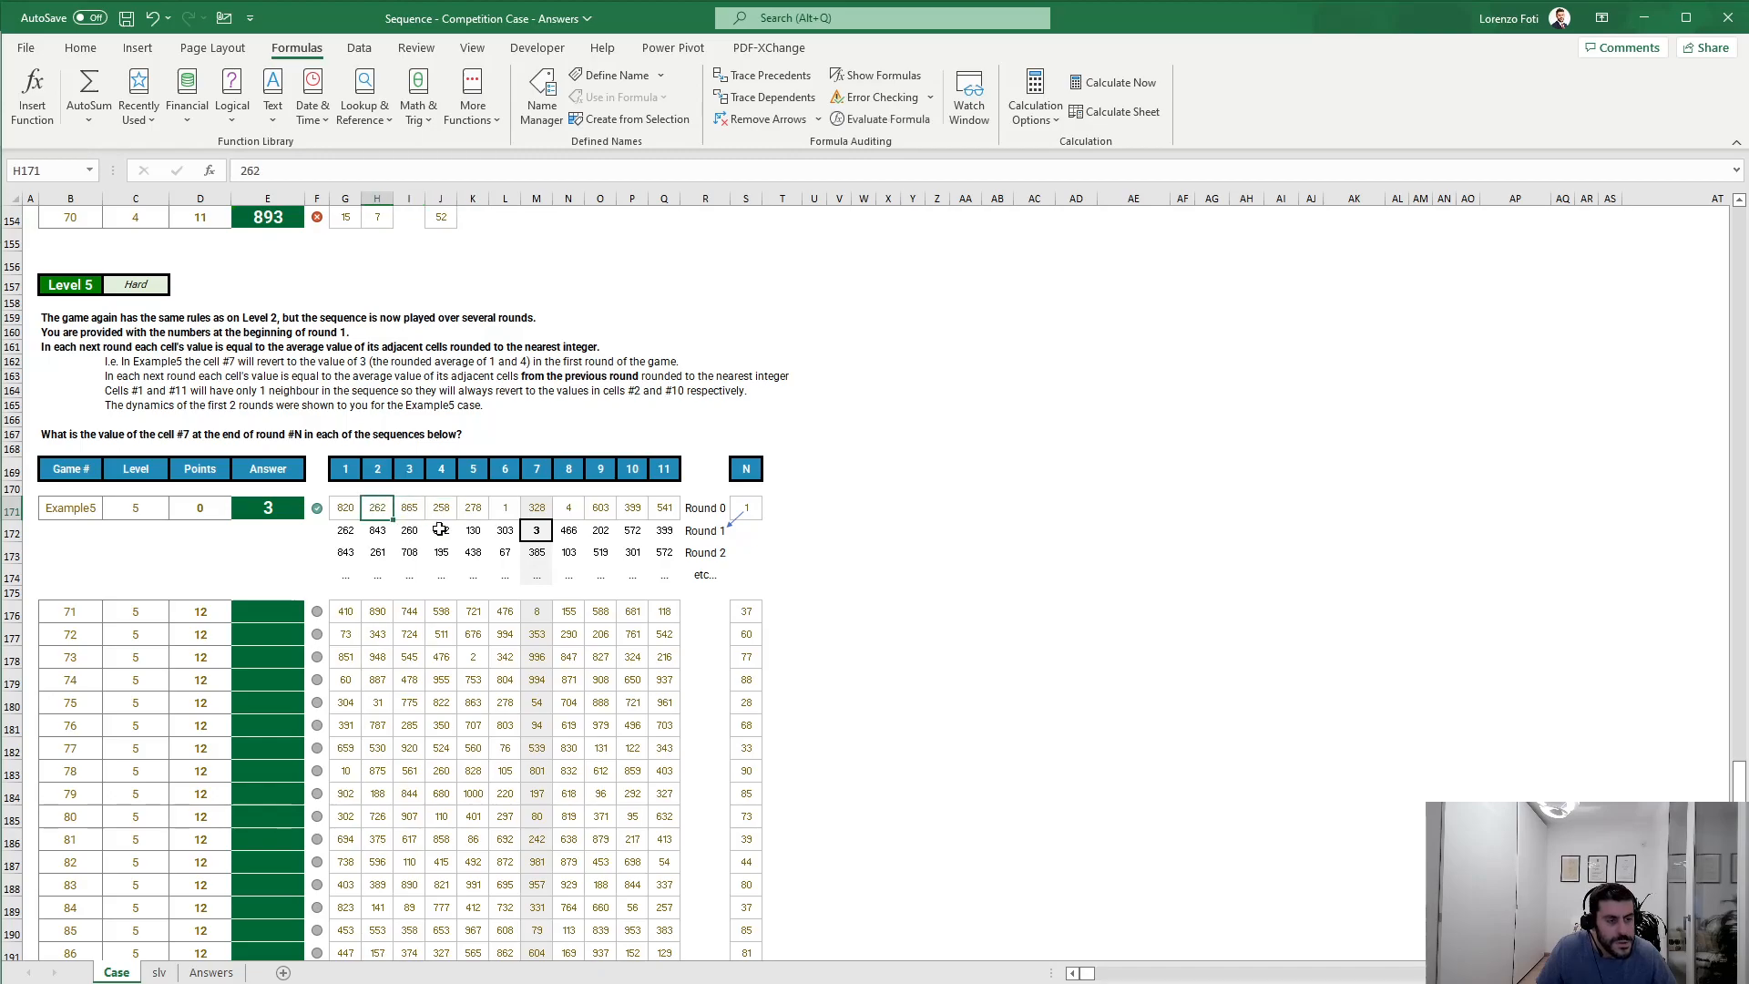
pyautogui.click(351, 511)
pyautogui.keyDown('ctrl'); pyautogui.click(419, 507); pyautogui.keyUp('ctrl')
pyautogui.click(377, 507)
pyautogui.keyDown('ctrl'); pyautogui.click(409, 529); pyautogui.keyUp('ctrl')
pyautogui.keyDown('ctrl'); pyautogui.click(443, 511); pyautogui.keyUp('ctrl')
pyautogui.click(442, 511)
pyautogui.keyDown('ctrl'); pyautogui.click(377, 507); pyautogui.keyUp('ctrl')
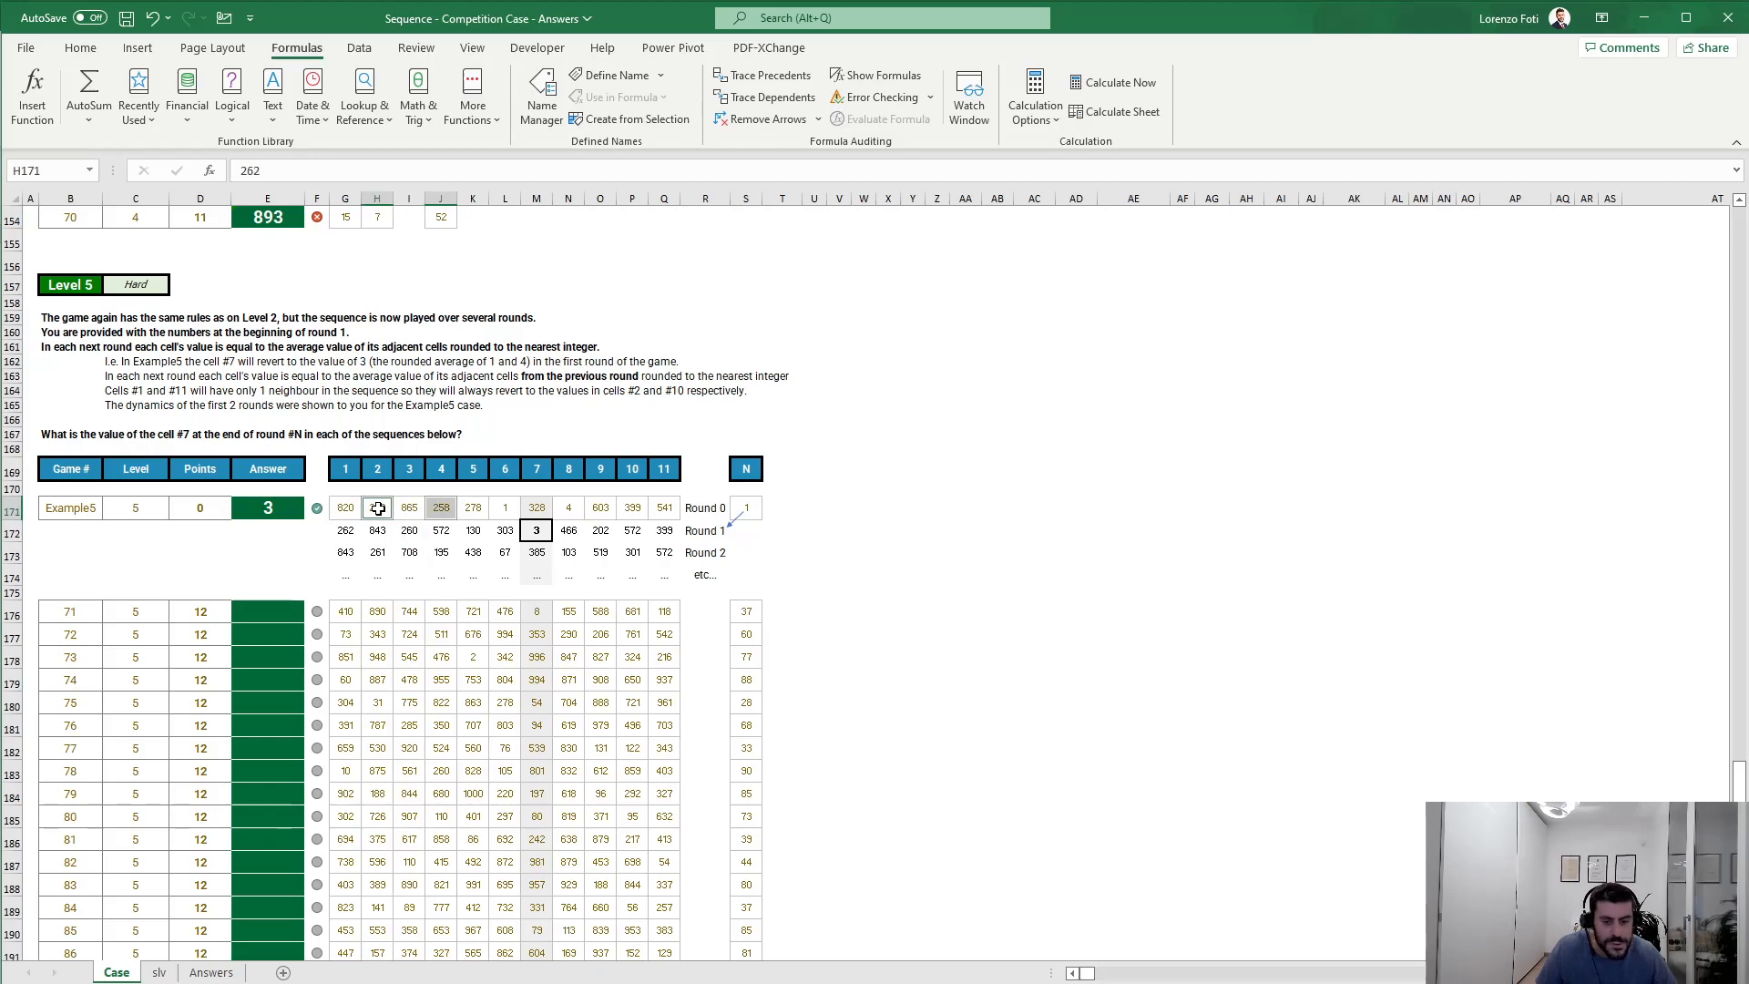
pyautogui.click(398, 527)
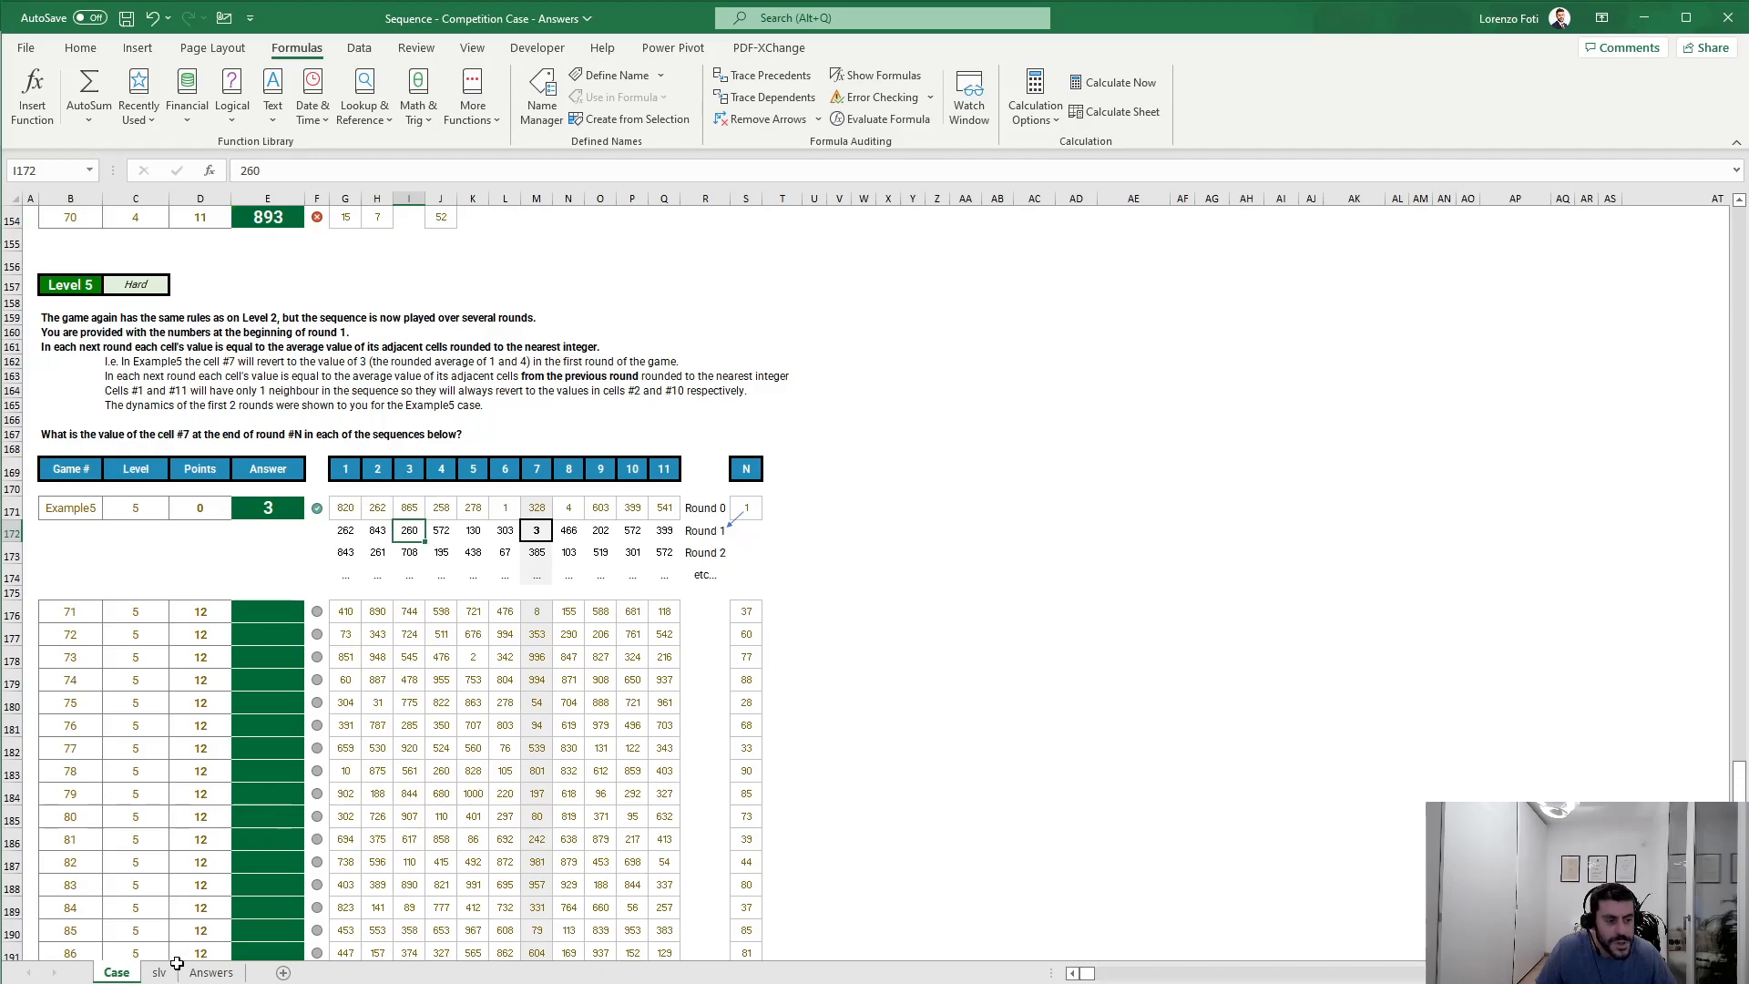
pyautogui.click(354, 527)
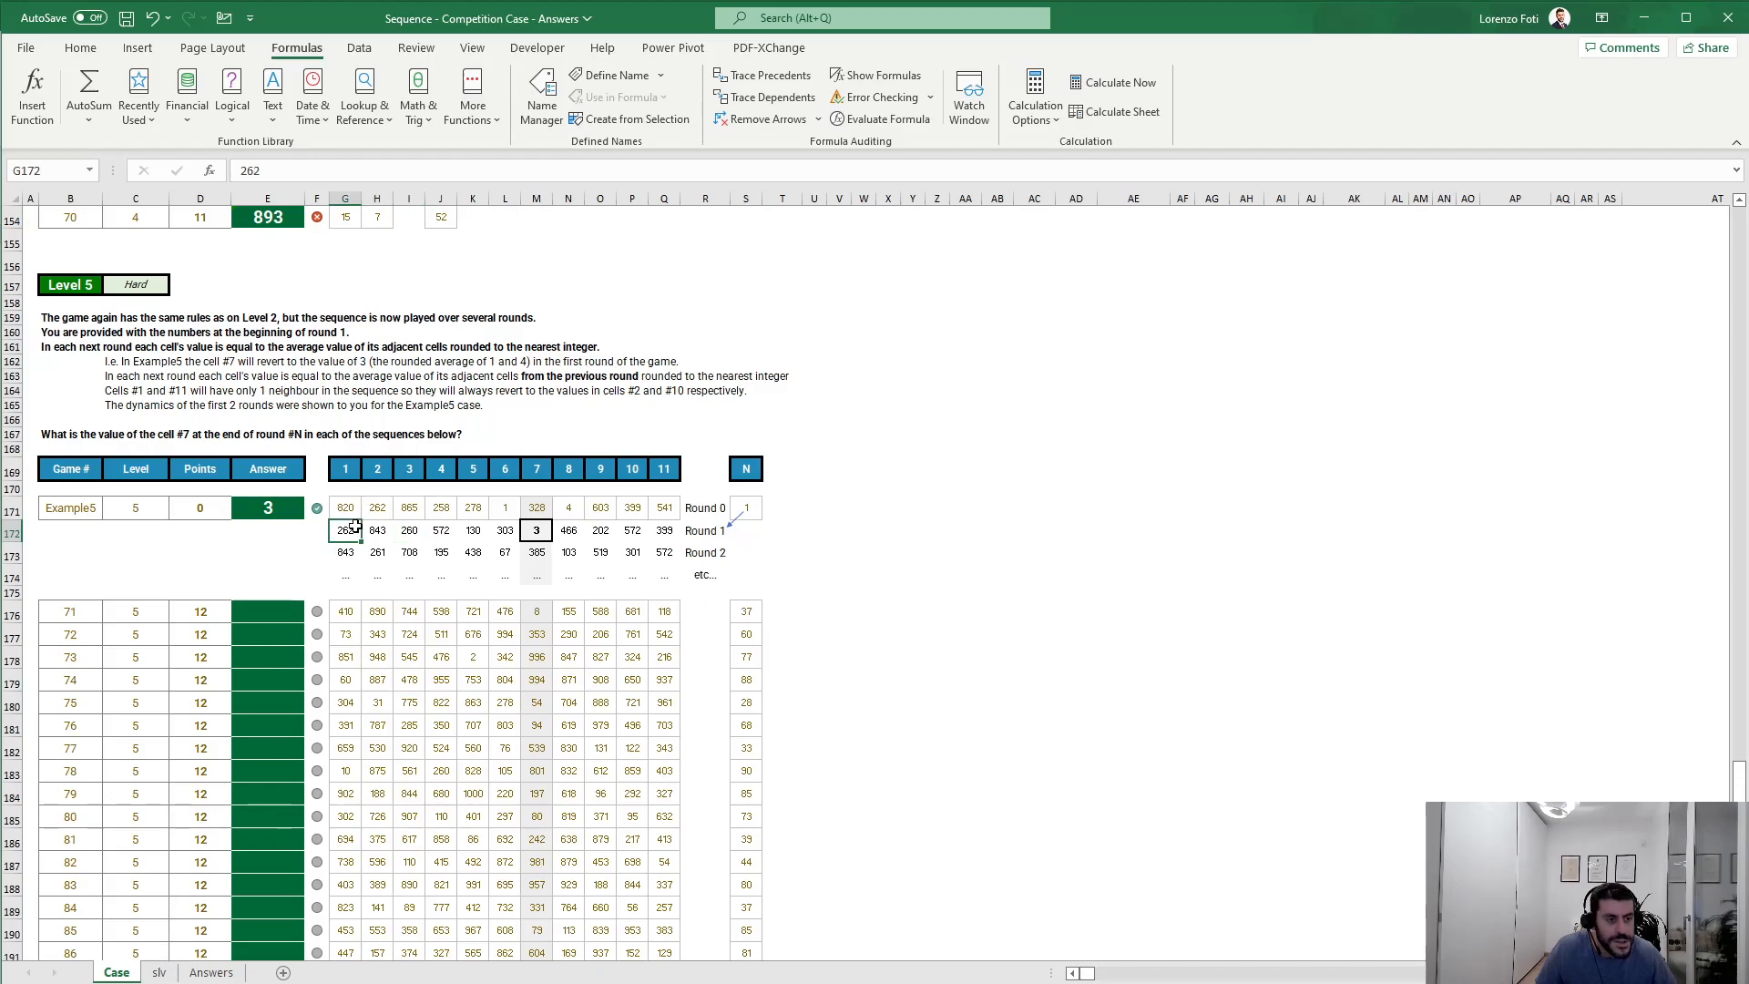
pyautogui.click(380, 503)
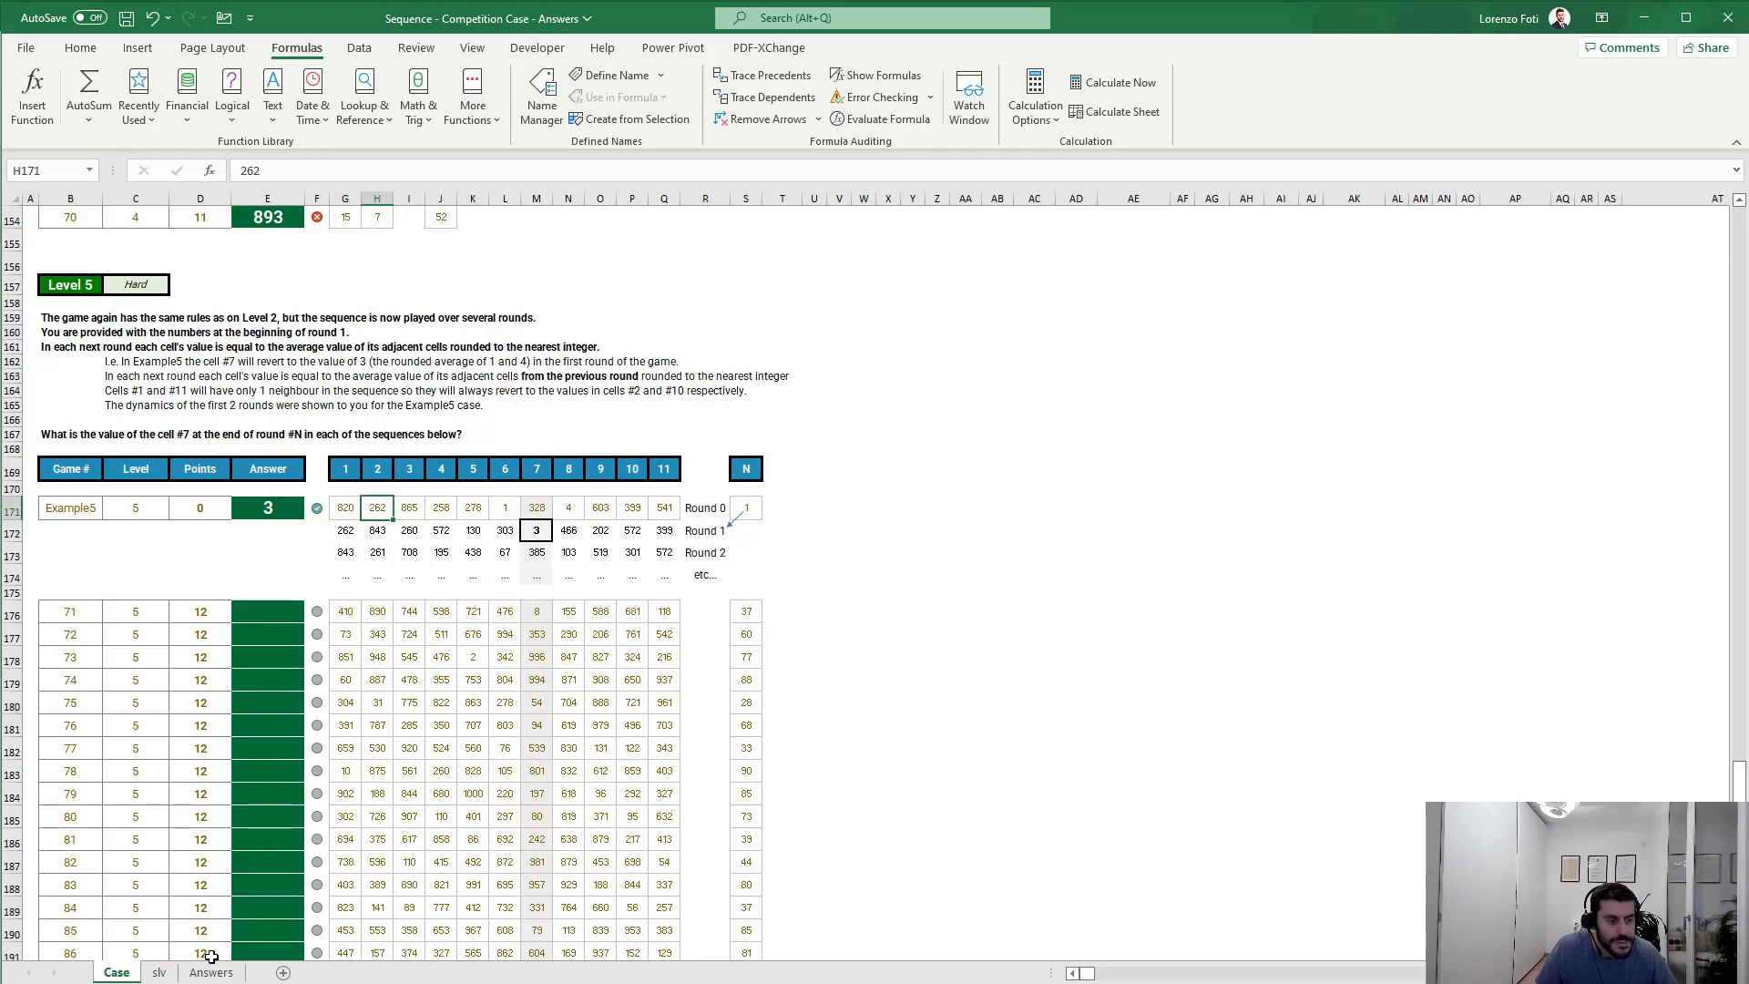
# Step: In G30 on slv, enter a formula that rounds the average of F29 and H29 to 0 decimals
pyautogui.click(162, 972)
pyautogui.click(400, 756)
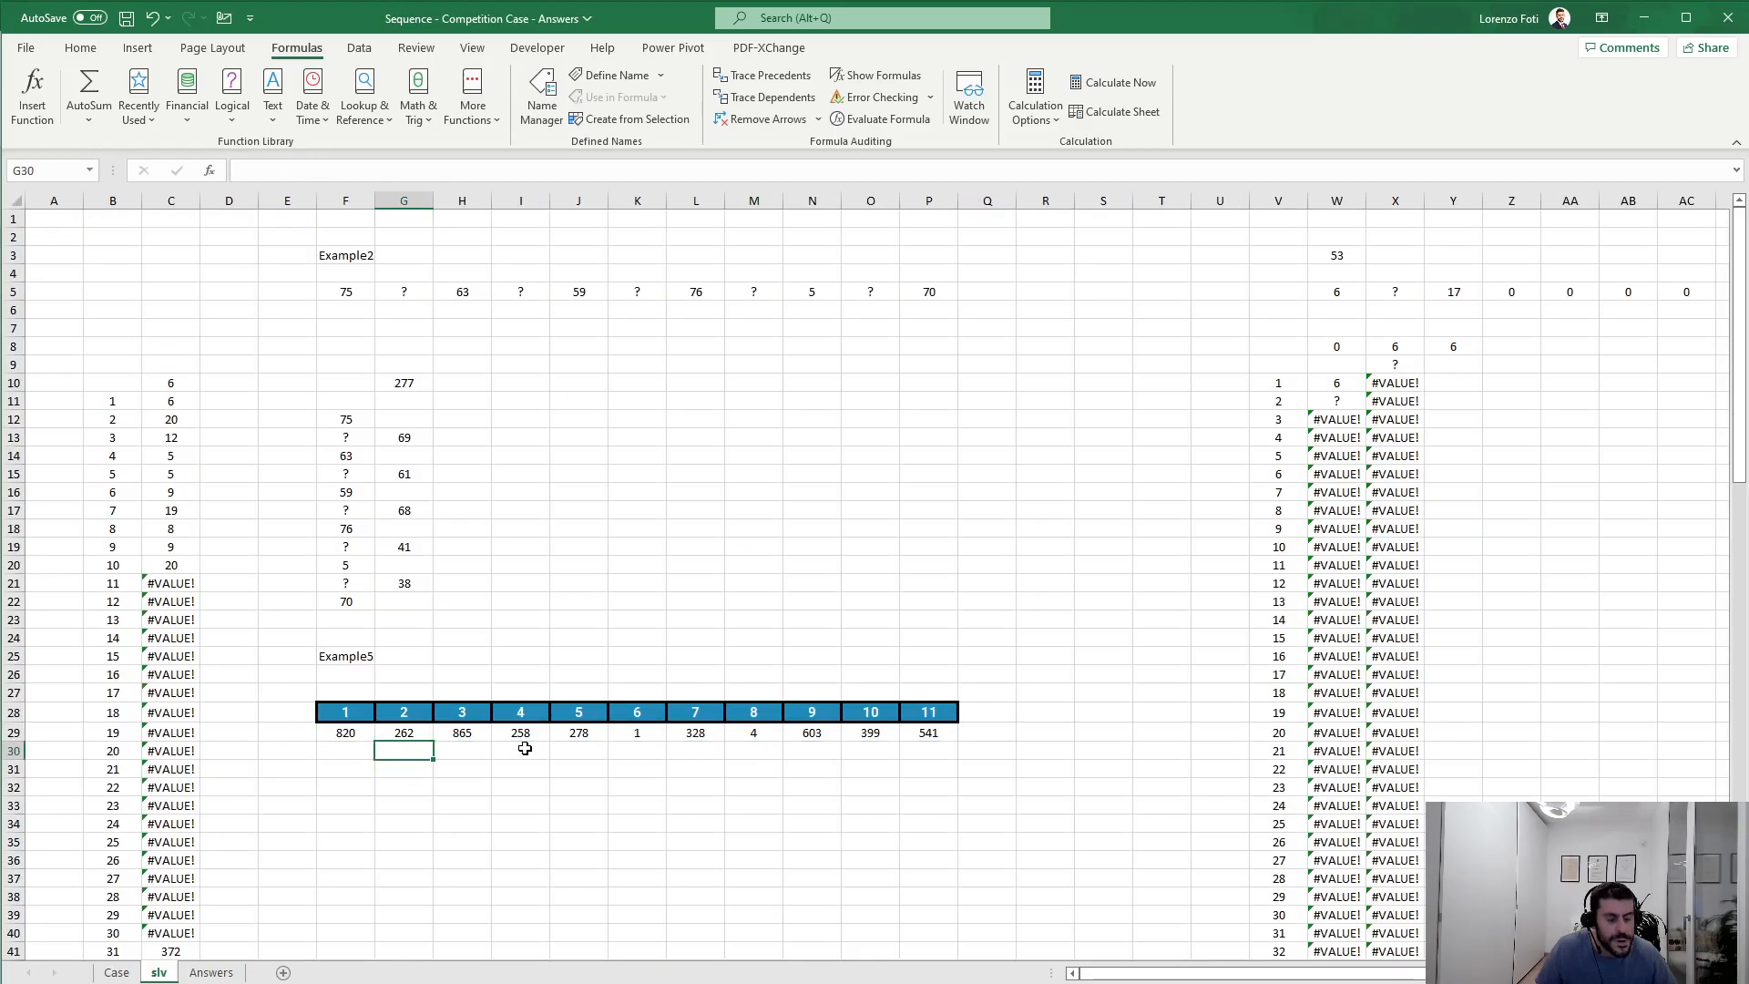
pyautogui.write('+')
pyautogui.write('roudn(')
pyautogui.press('BackSpace')
pyautogui.press('BackSpace')
pyautogui.press('BackSpace')
pyautogui.write('nmd(')
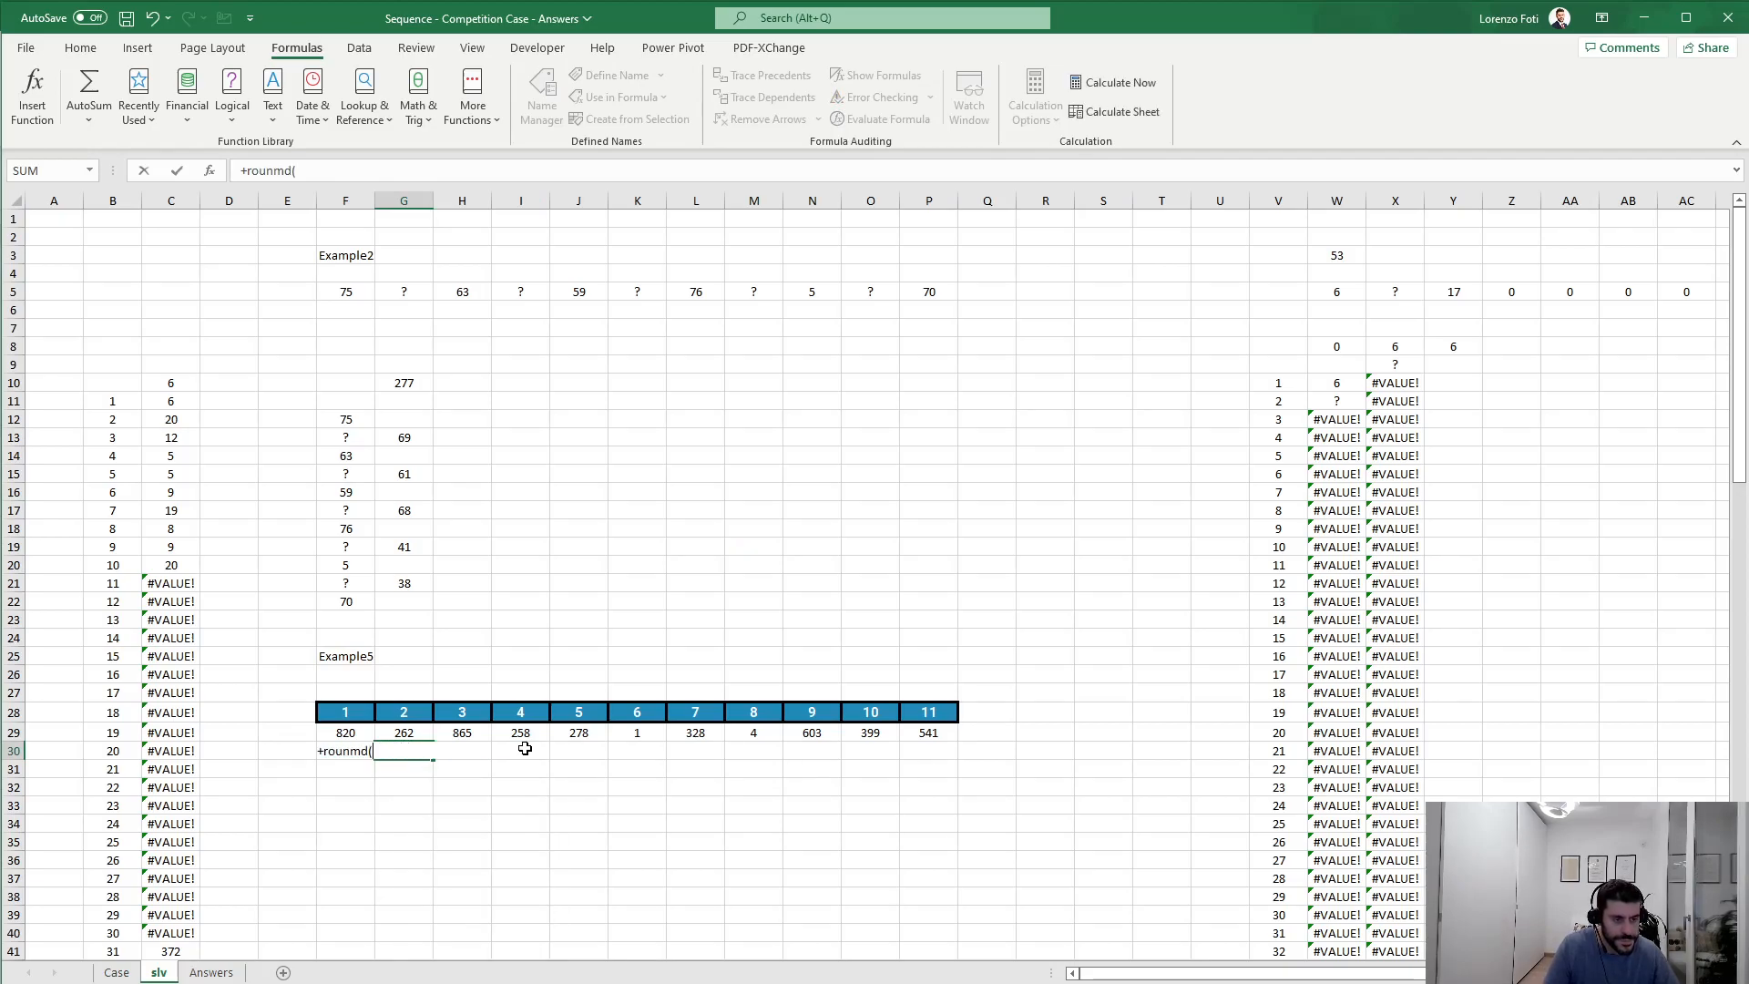
pyautogui.press('Delete')
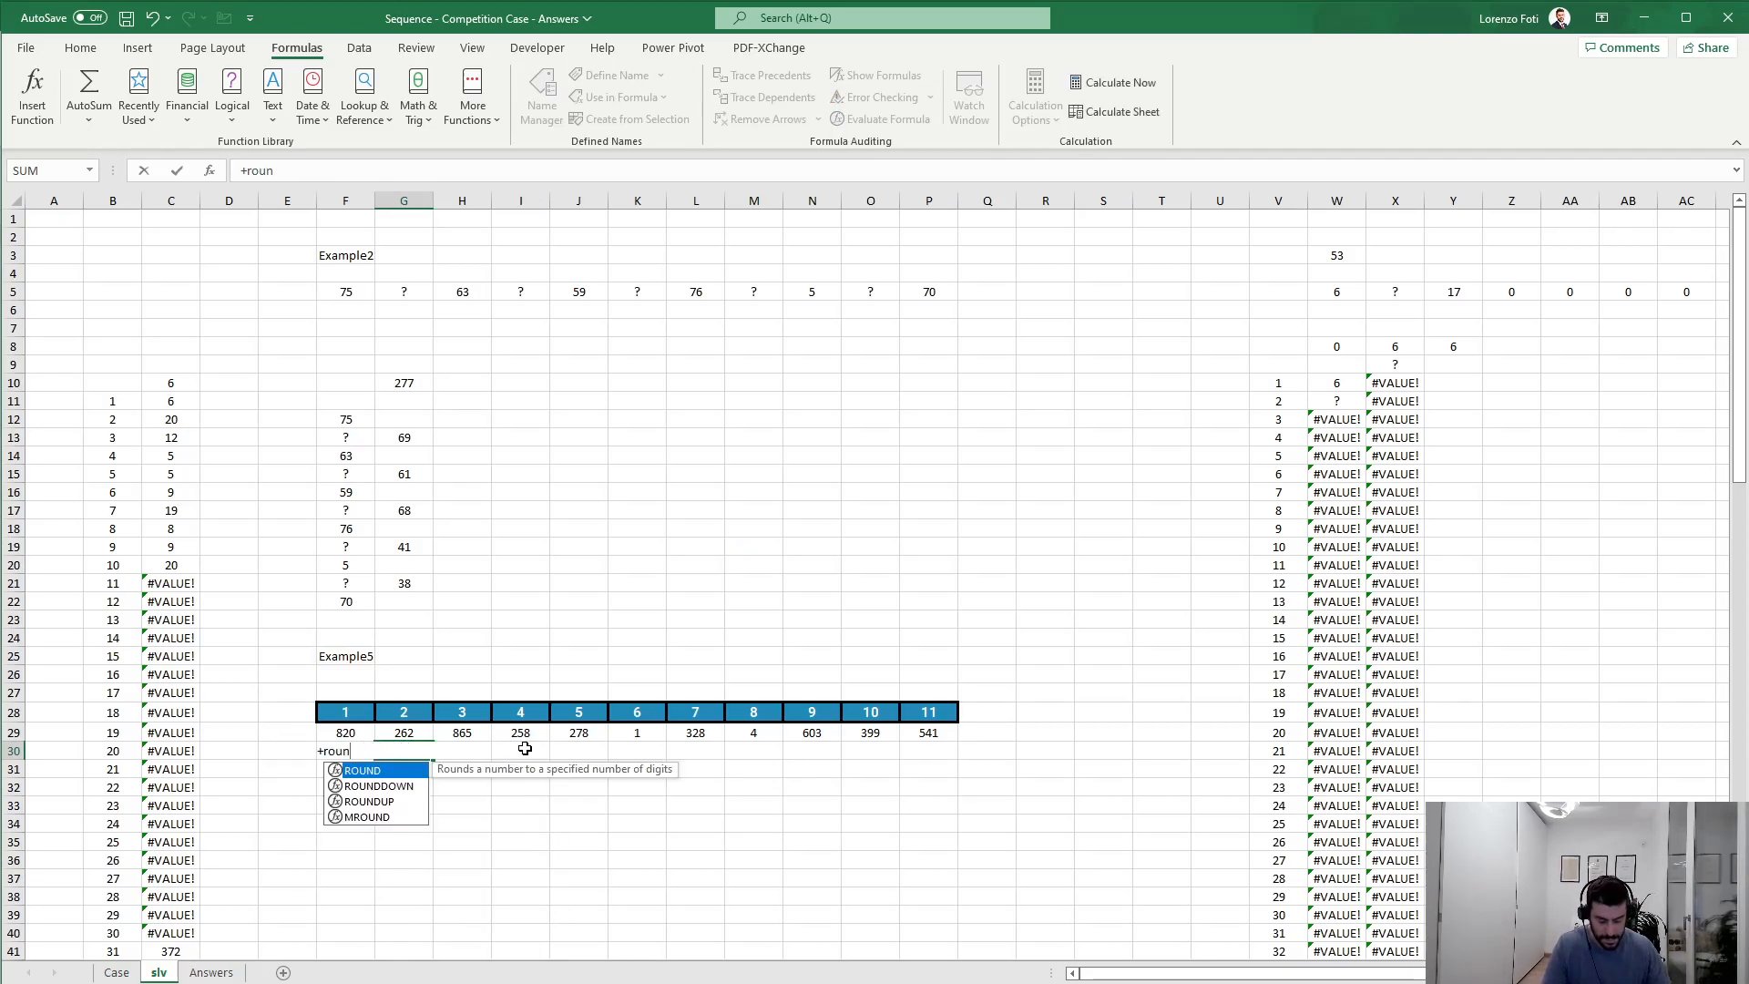
pyautogui.press('Tab')
pyautogui.write('ave')
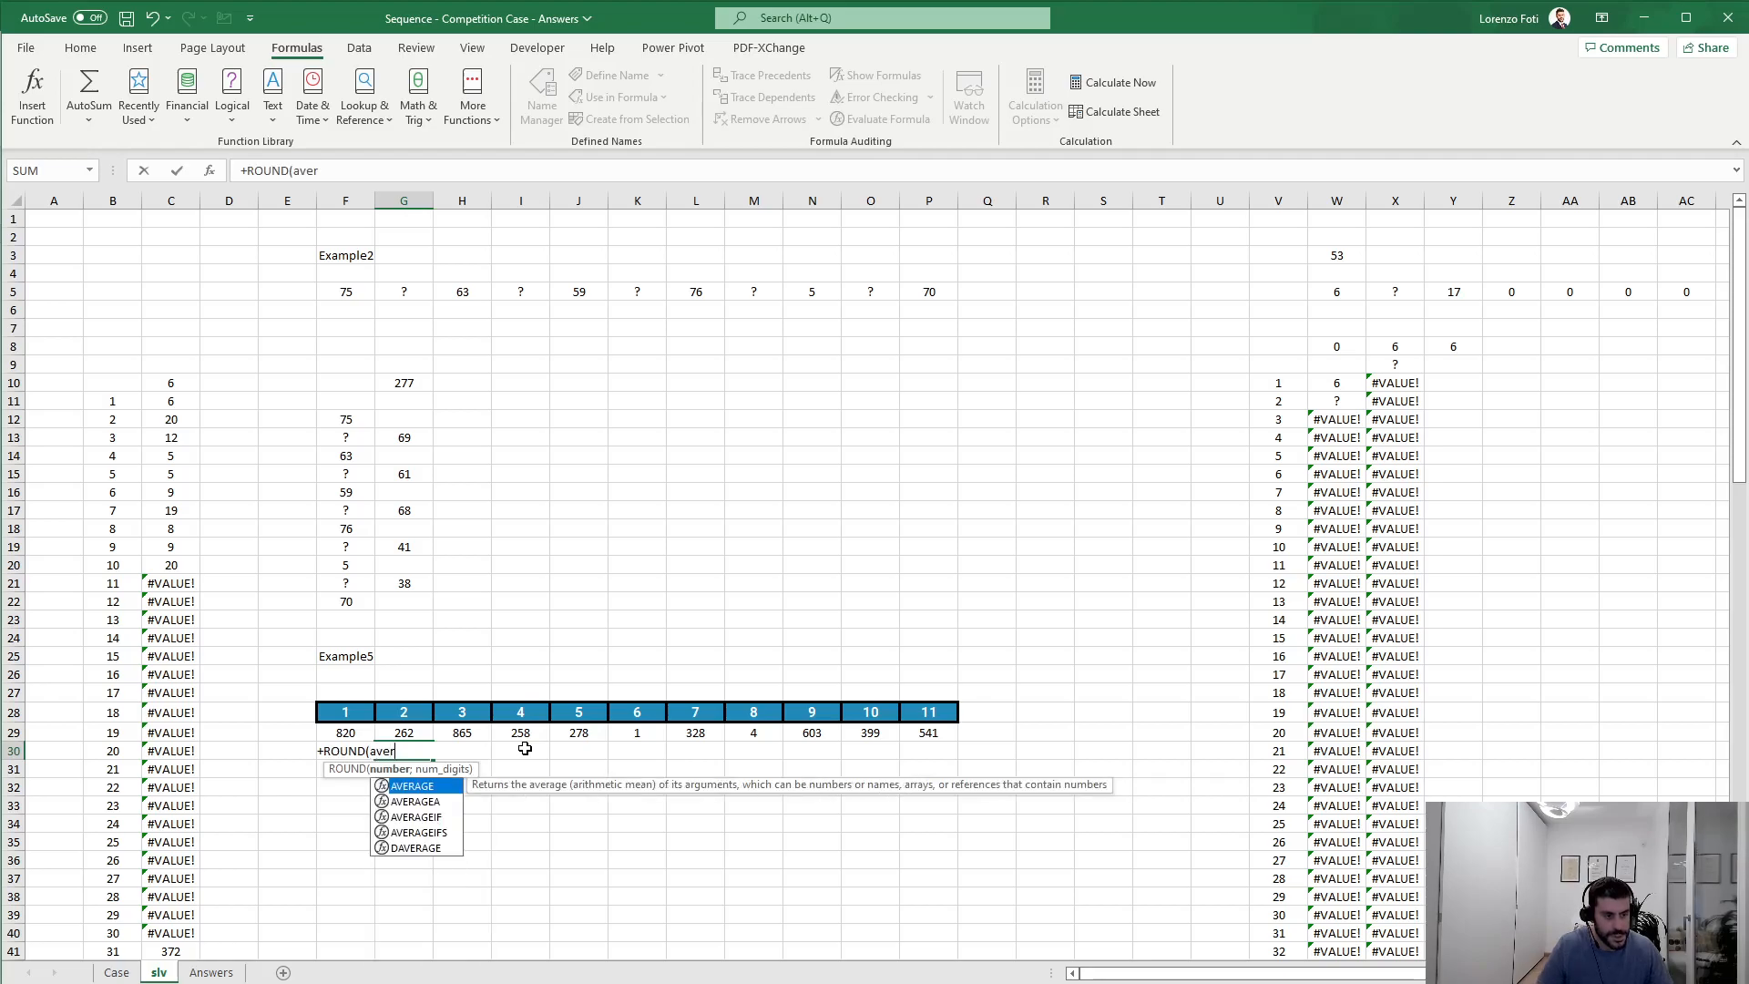
pyautogui.press('Tab')
pyautogui.press('Up')
pyautogui.press('Left')
pyautogui.write(';')
pyautogui.press('Up')
pyautogui.press('Right')
pyautogui.press('Right')
pyautogui.press('Left')
pyautogui.write(');0)')
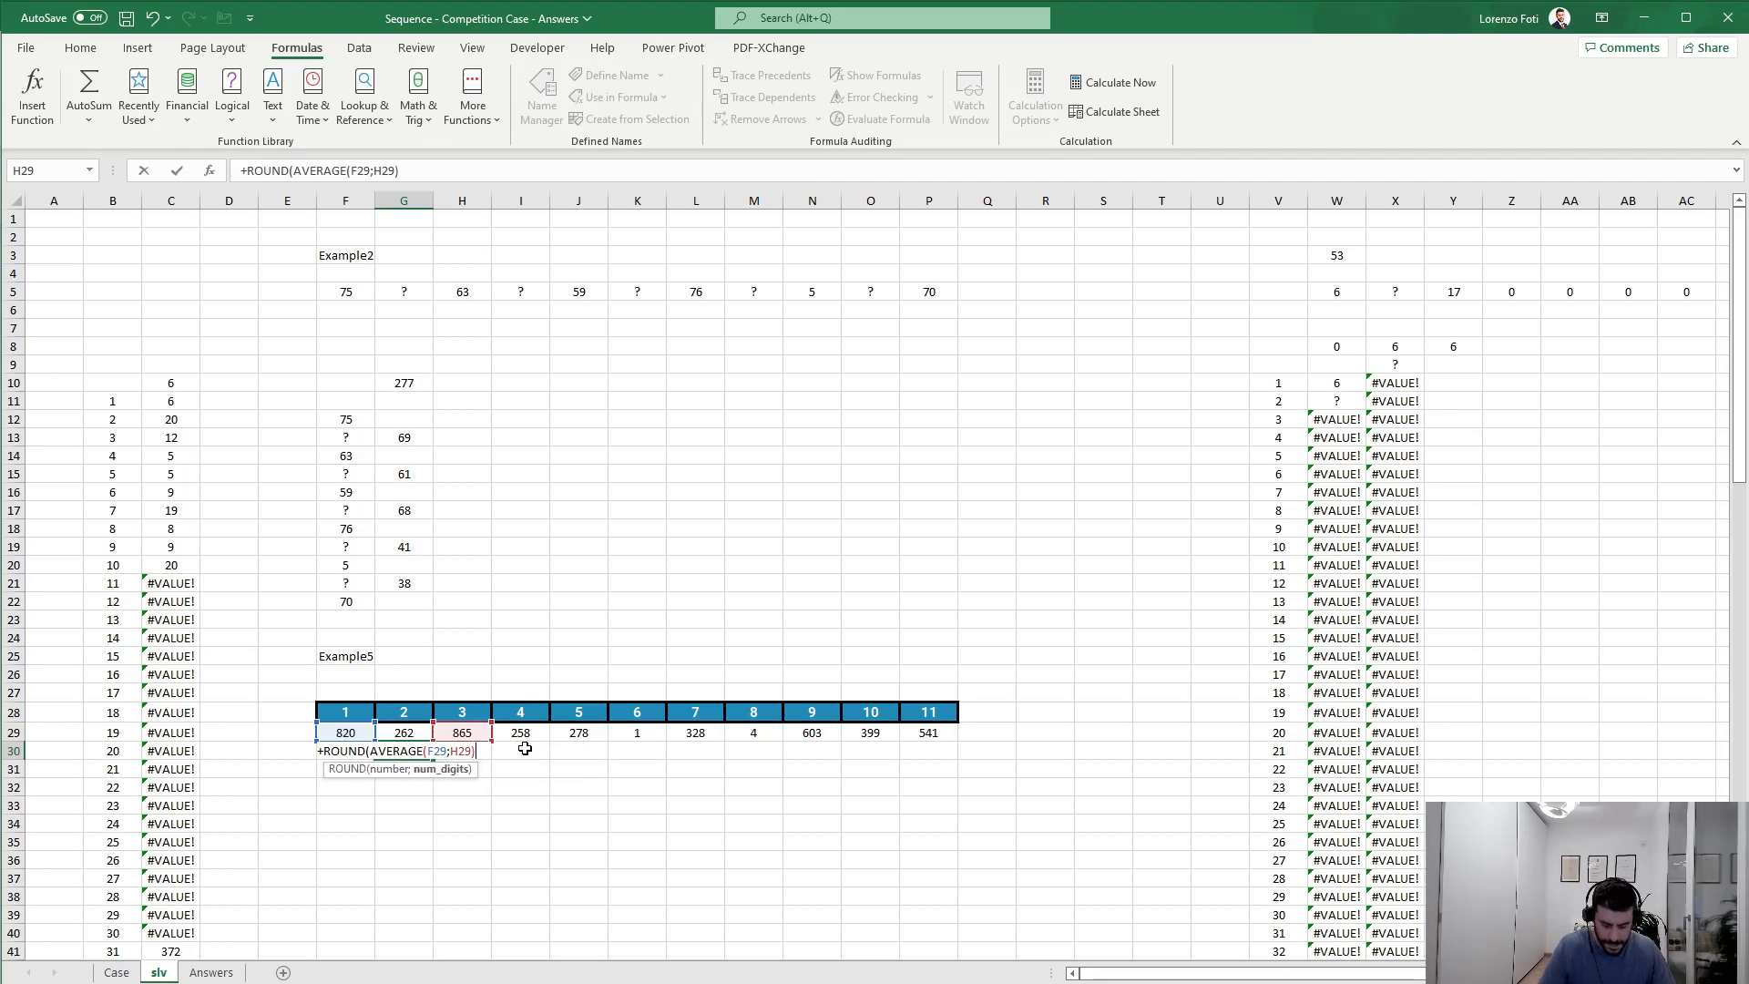
pyautogui.press('Return')
# Step: Copy the rounded-average formula from G30 across H30:O30
pyautogui.press('Up')
pyautogui.hotkey('ctrl', 'c')
pyautogui.press('Right')
pyautogui.hotkey('shift', 'Right')
pyautogui.hotkey('shift', 'Right')
pyautogui.hotkey('shift', 'Right')
pyautogui.hotkey('shift', 'Right')
pyautogui.hotkey('shift', 'Right')
pyautogui.hotkey('shift', 'Right')
pyautogui.hotkey('shift', 'Right')
pyautogui.hotkey('ctrl', 'v')
pyautogui.press('Escape')
# Step: Complete the round 1 edge cells by linking F30 to G29 and P30 to O29
pyautogui.press('Left')
pyautogui.press('Left')
pyautogui.write('+')
pyautogui.press('Up')
pyautogui.press('Right')
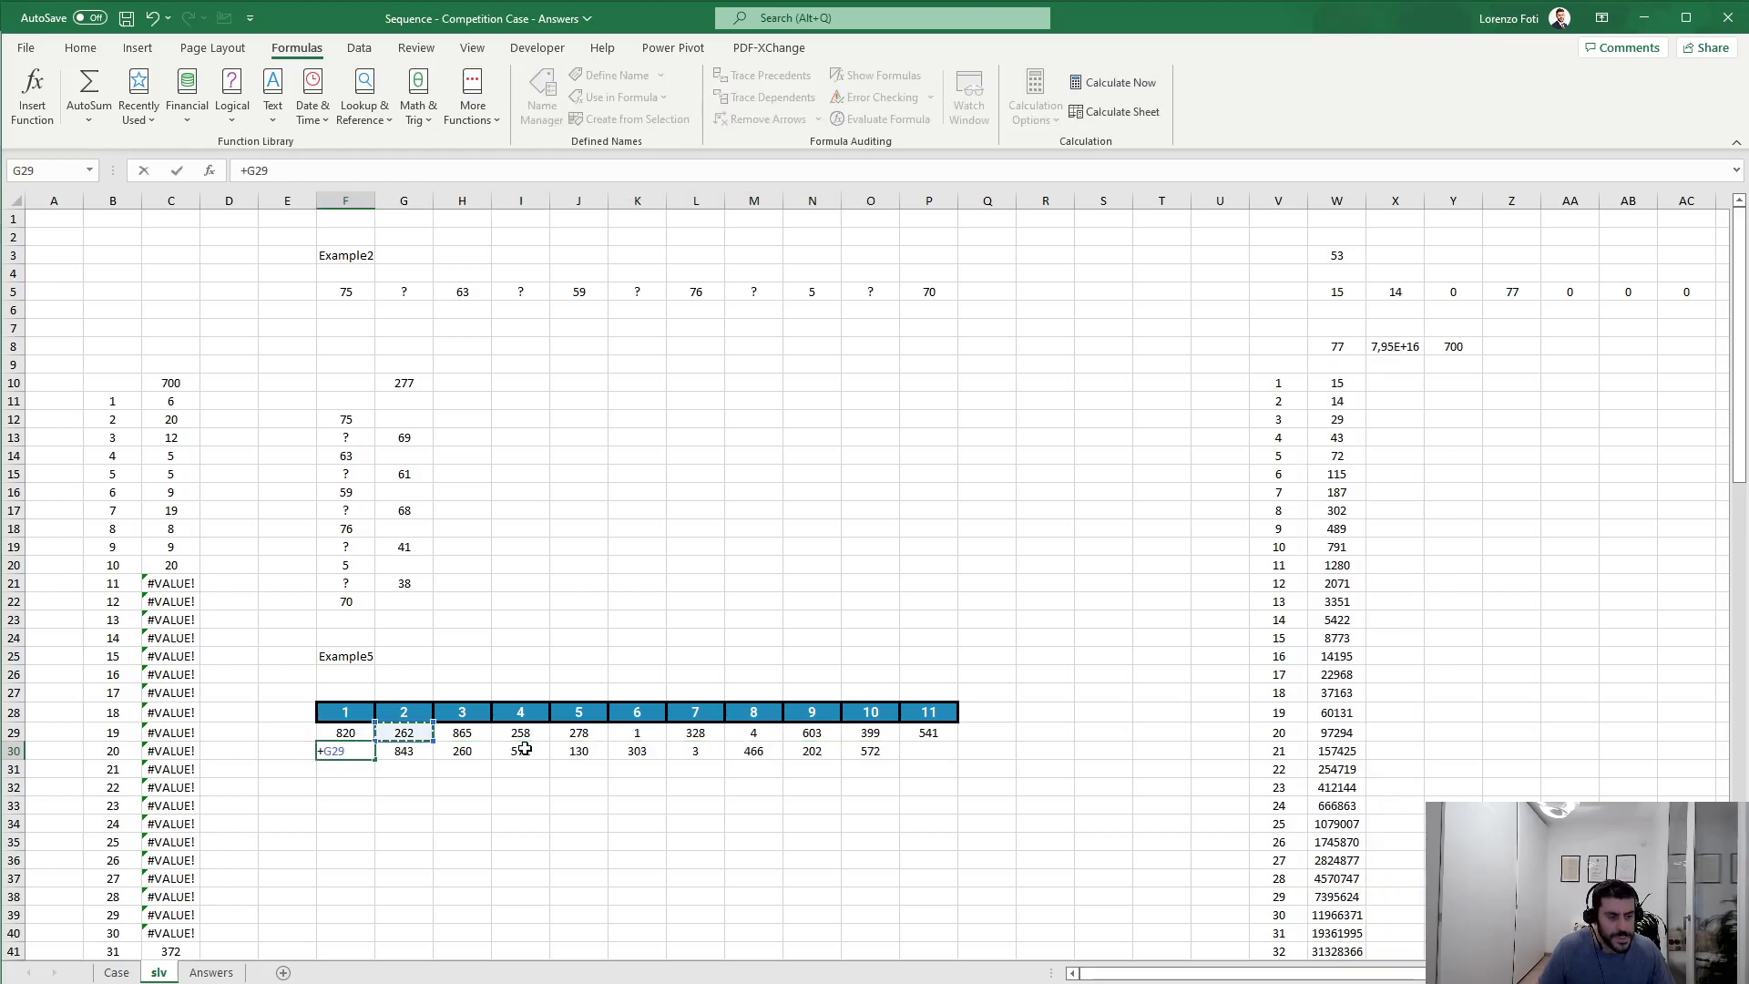
pyautogui.press('Tab')
pyautogui.hotkey('ctrl', 'Right')
pyautogui.press('Right')
pyautogui.write('+')
pyautogui.press('Up')
pyautogui.press('Left')
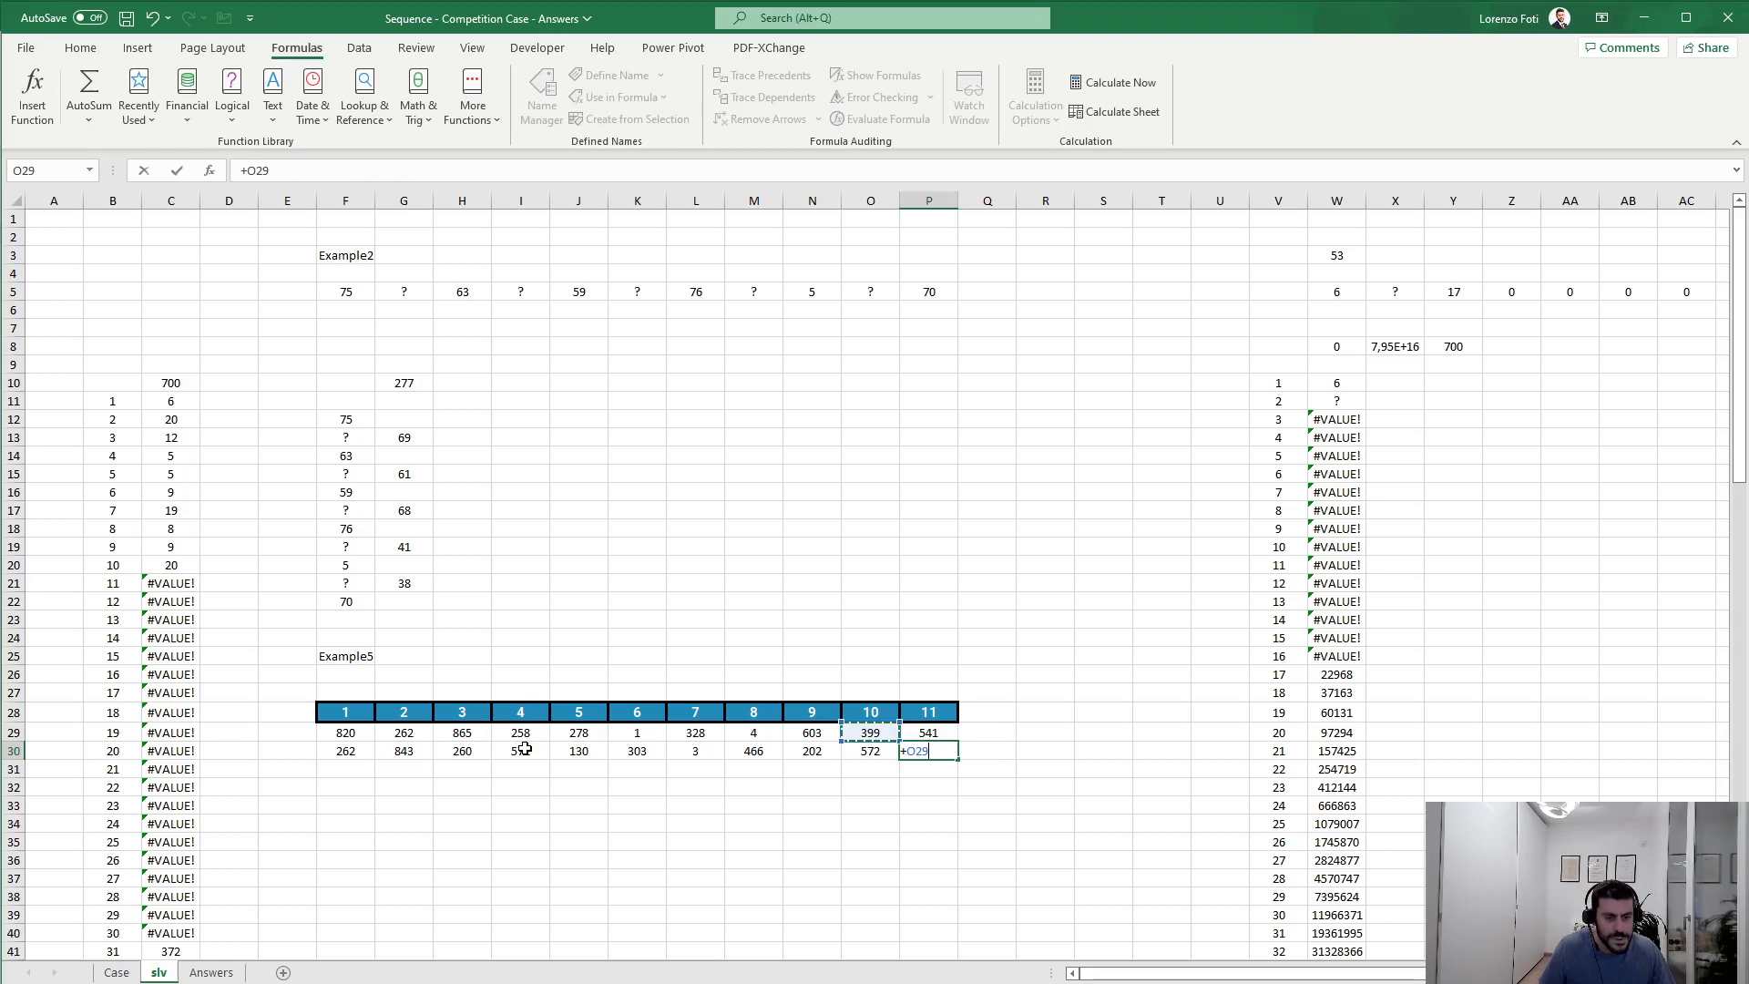
pyautogui.press('Return')
pyautogui.press('Return')
# Step: Compare the calculated round 1 row with Example5 on Case and check which column holds N
pyautogui.hotkey('ctrl', 'pageup')
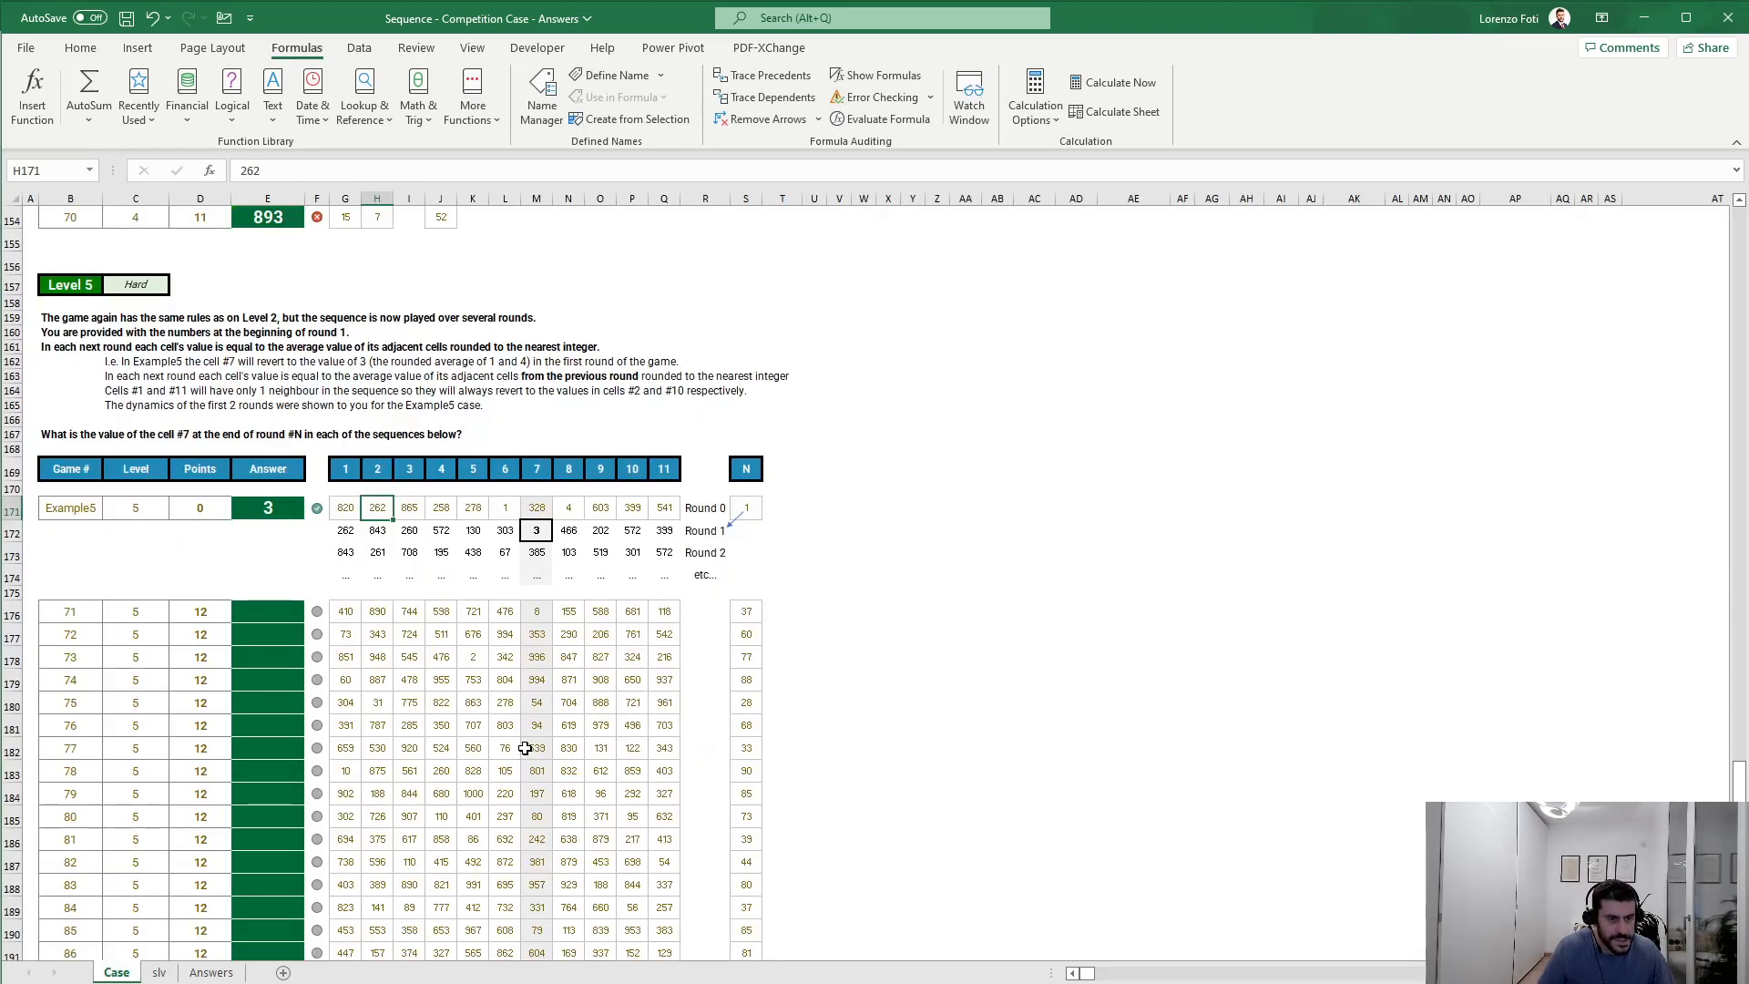
pyautogui.hotkey('ctrl', 'pagedown')
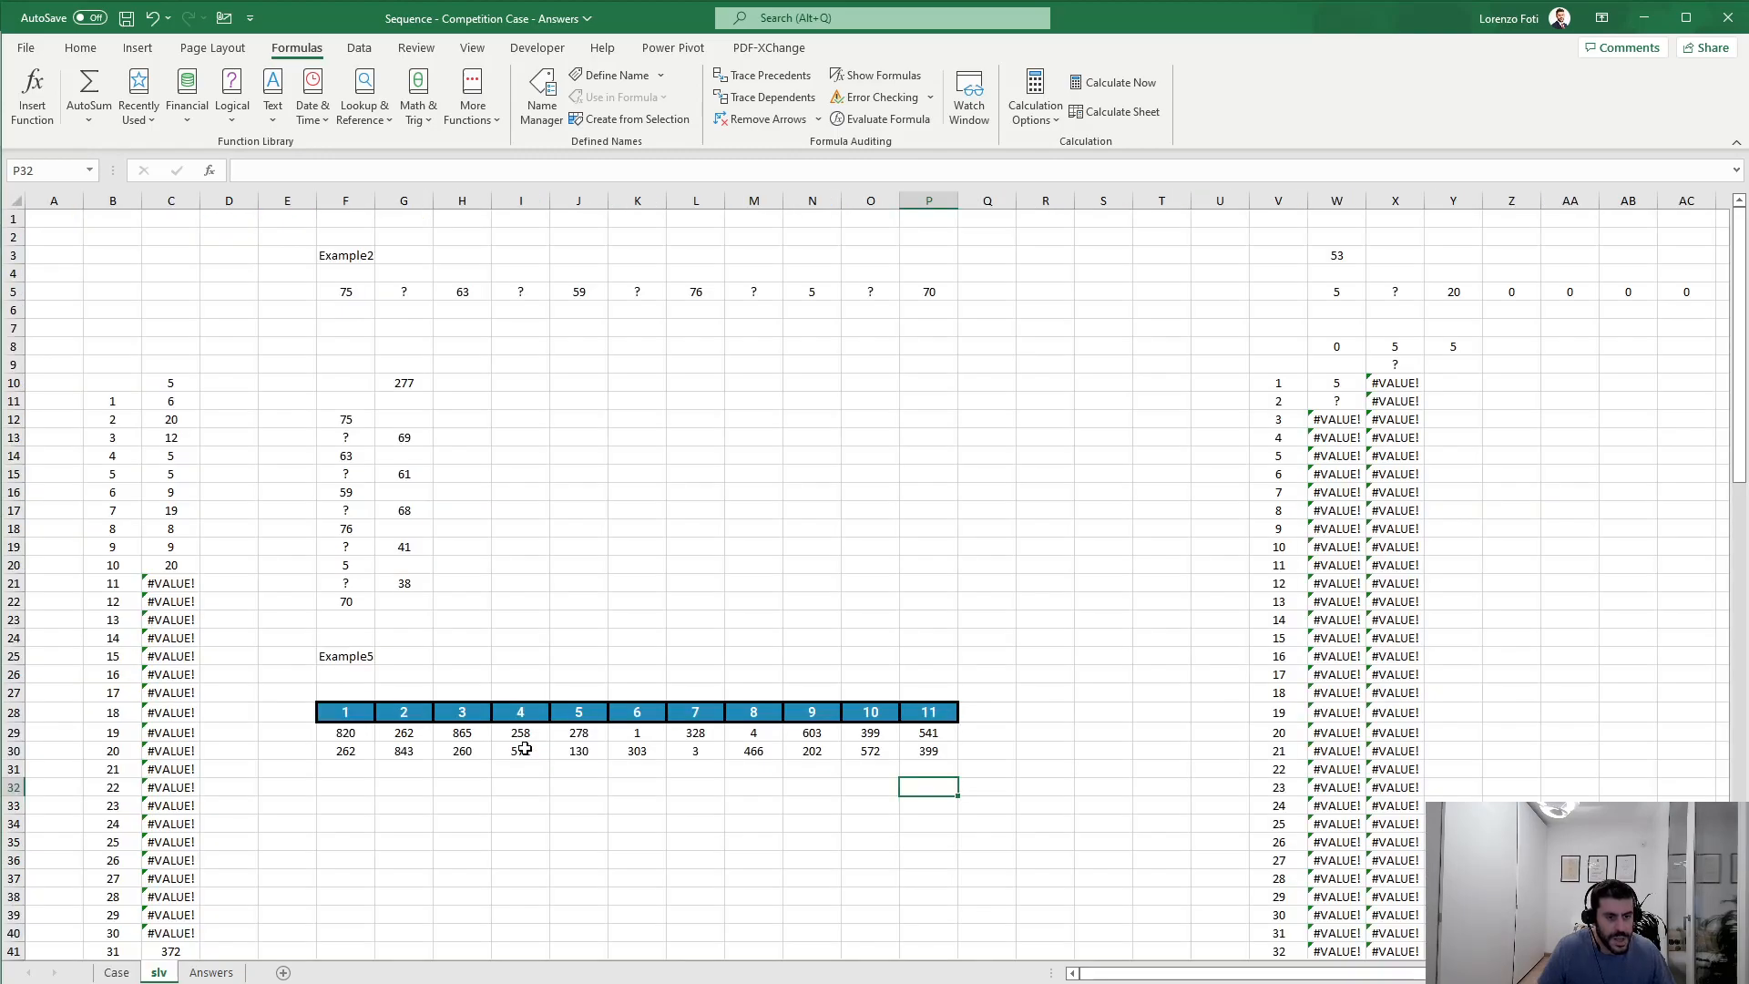
pyautogui.hotkey('ctrl', 'pageup')
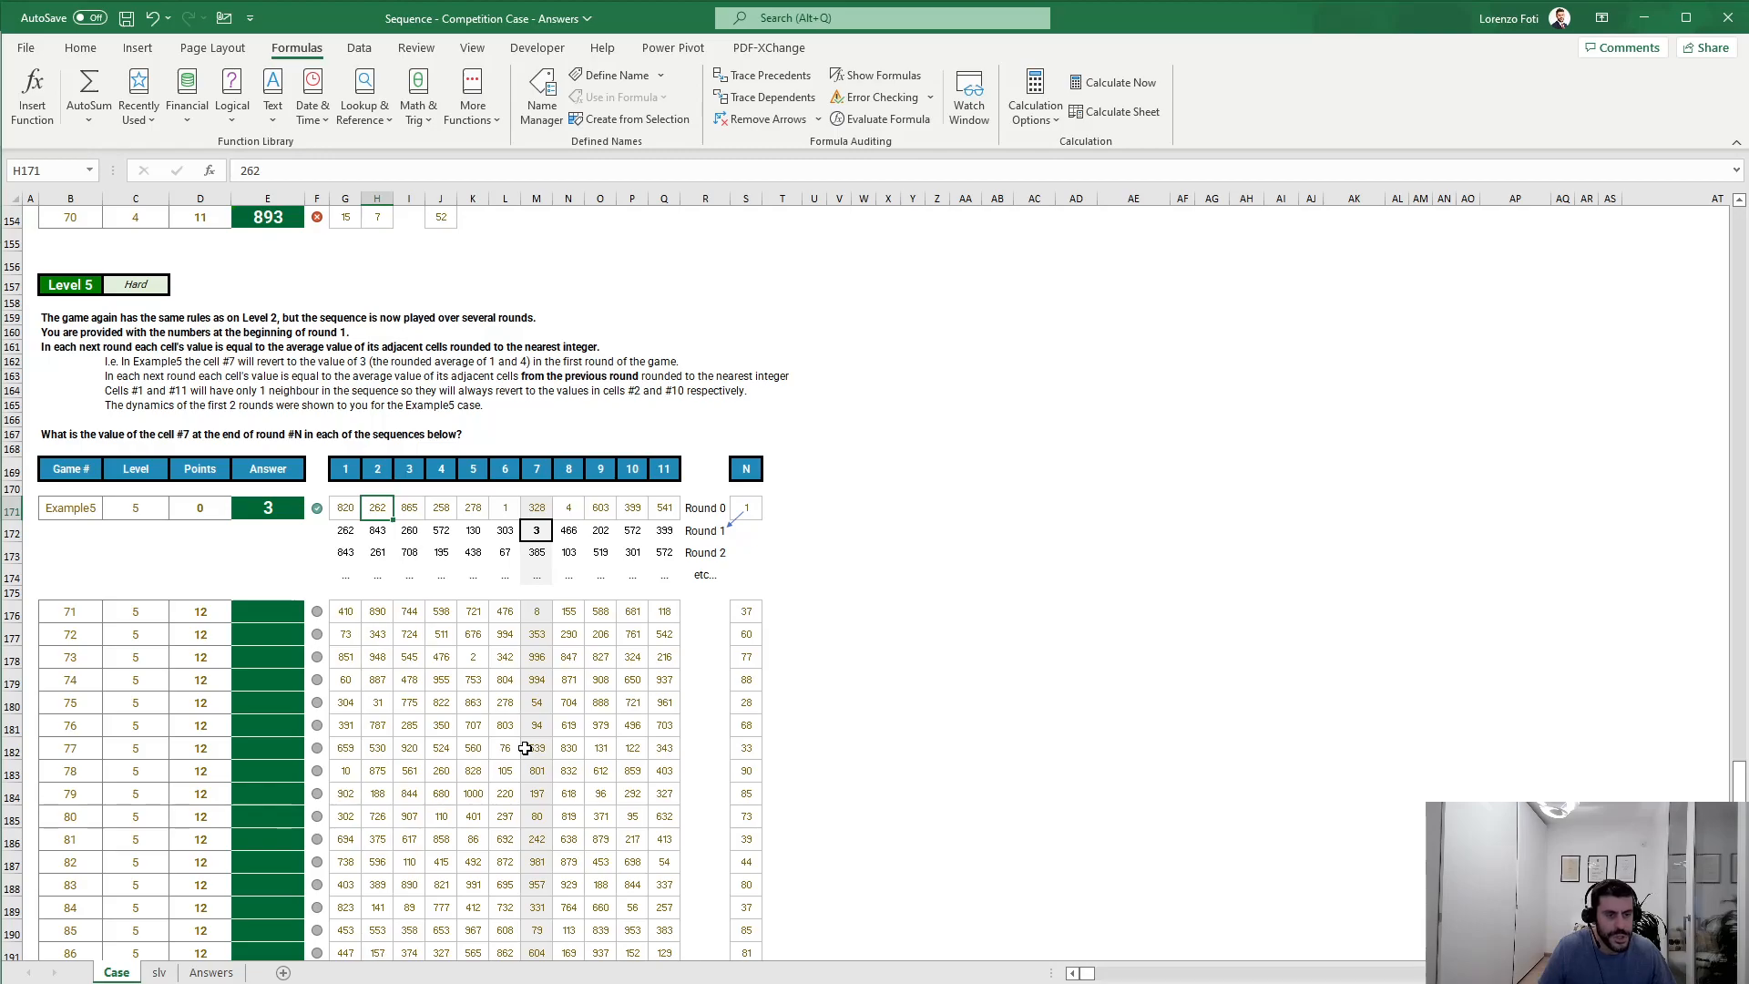
pyautogui.click(748, 507)
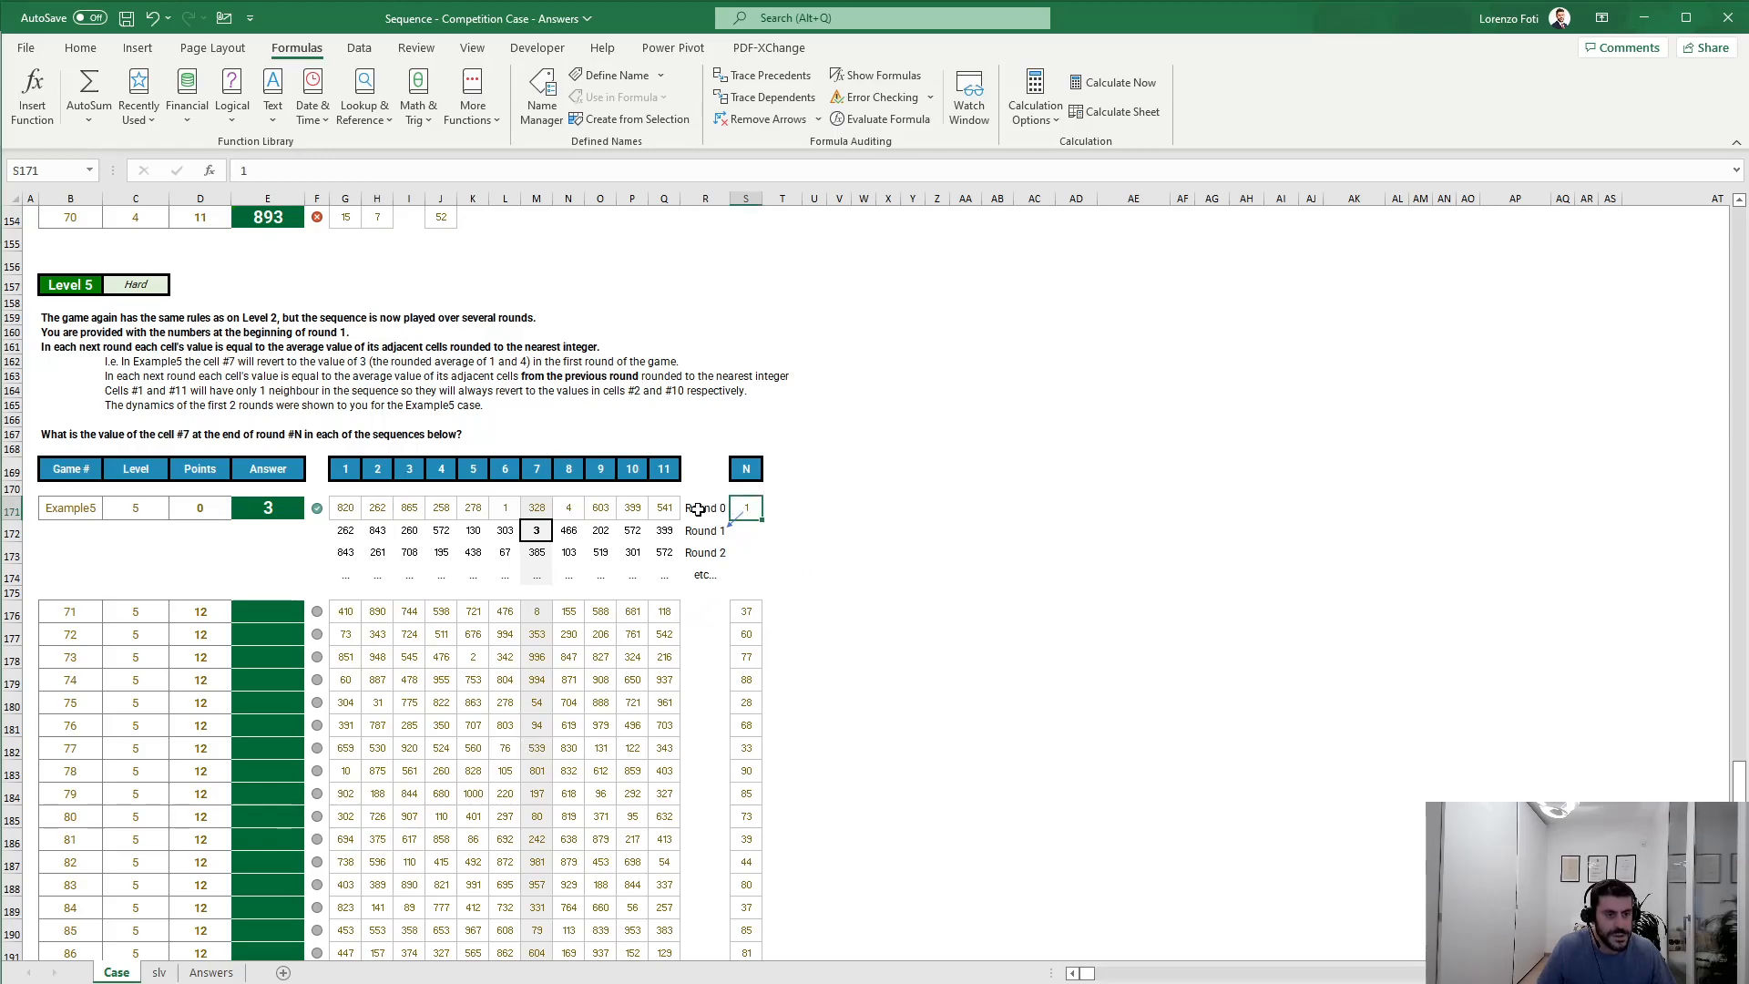
pyautogui.click(159, 973)
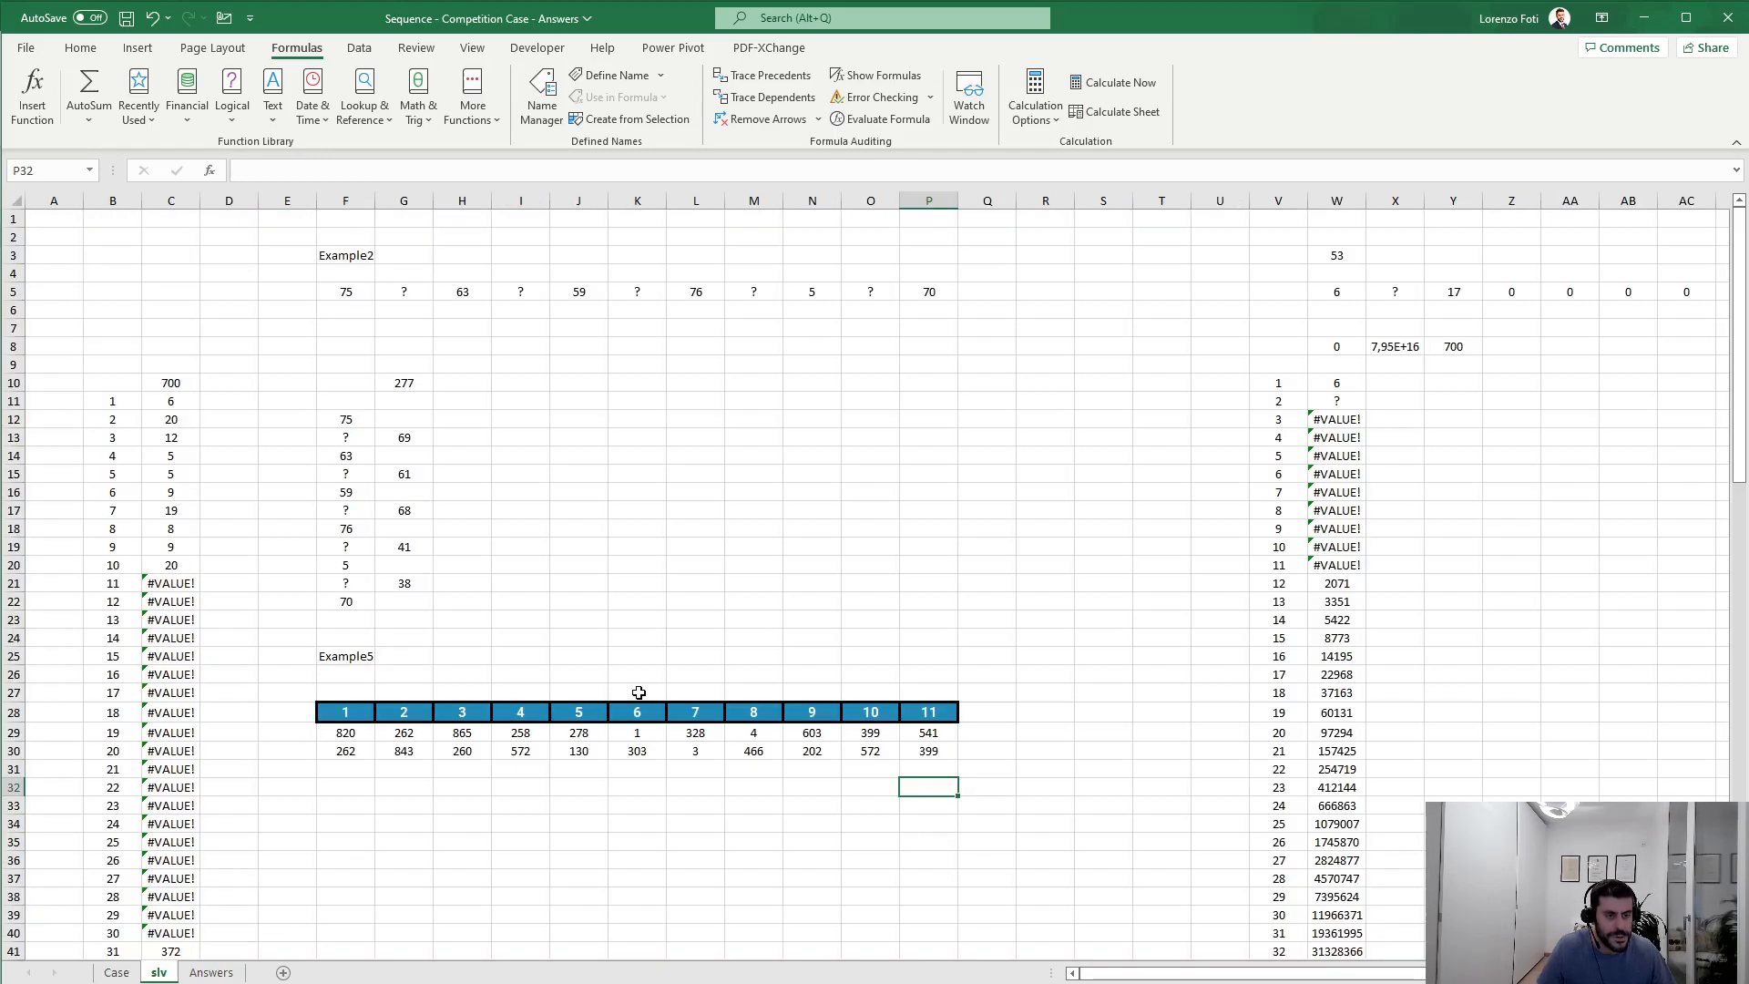
# Step: Extend the XLOOKUP return range in F29 on slv to Case!G:S so it also brings in N
pyautogui.click(355, 730)
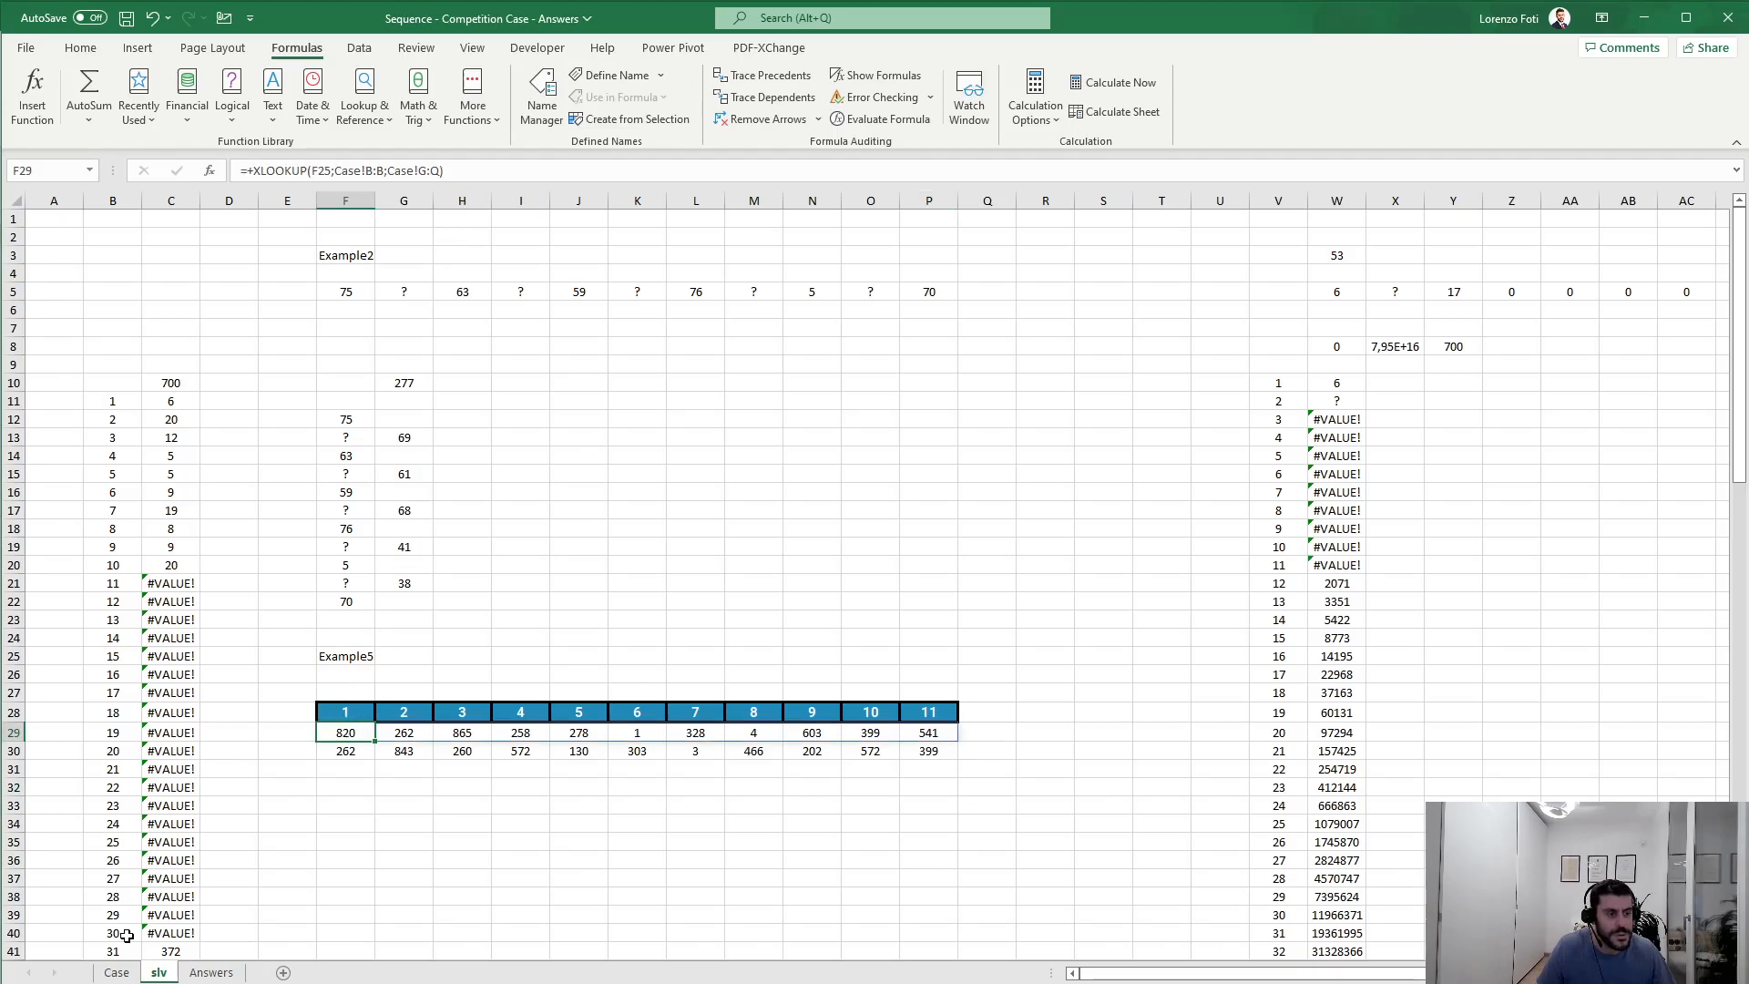
pyautogui.click(109, 976)
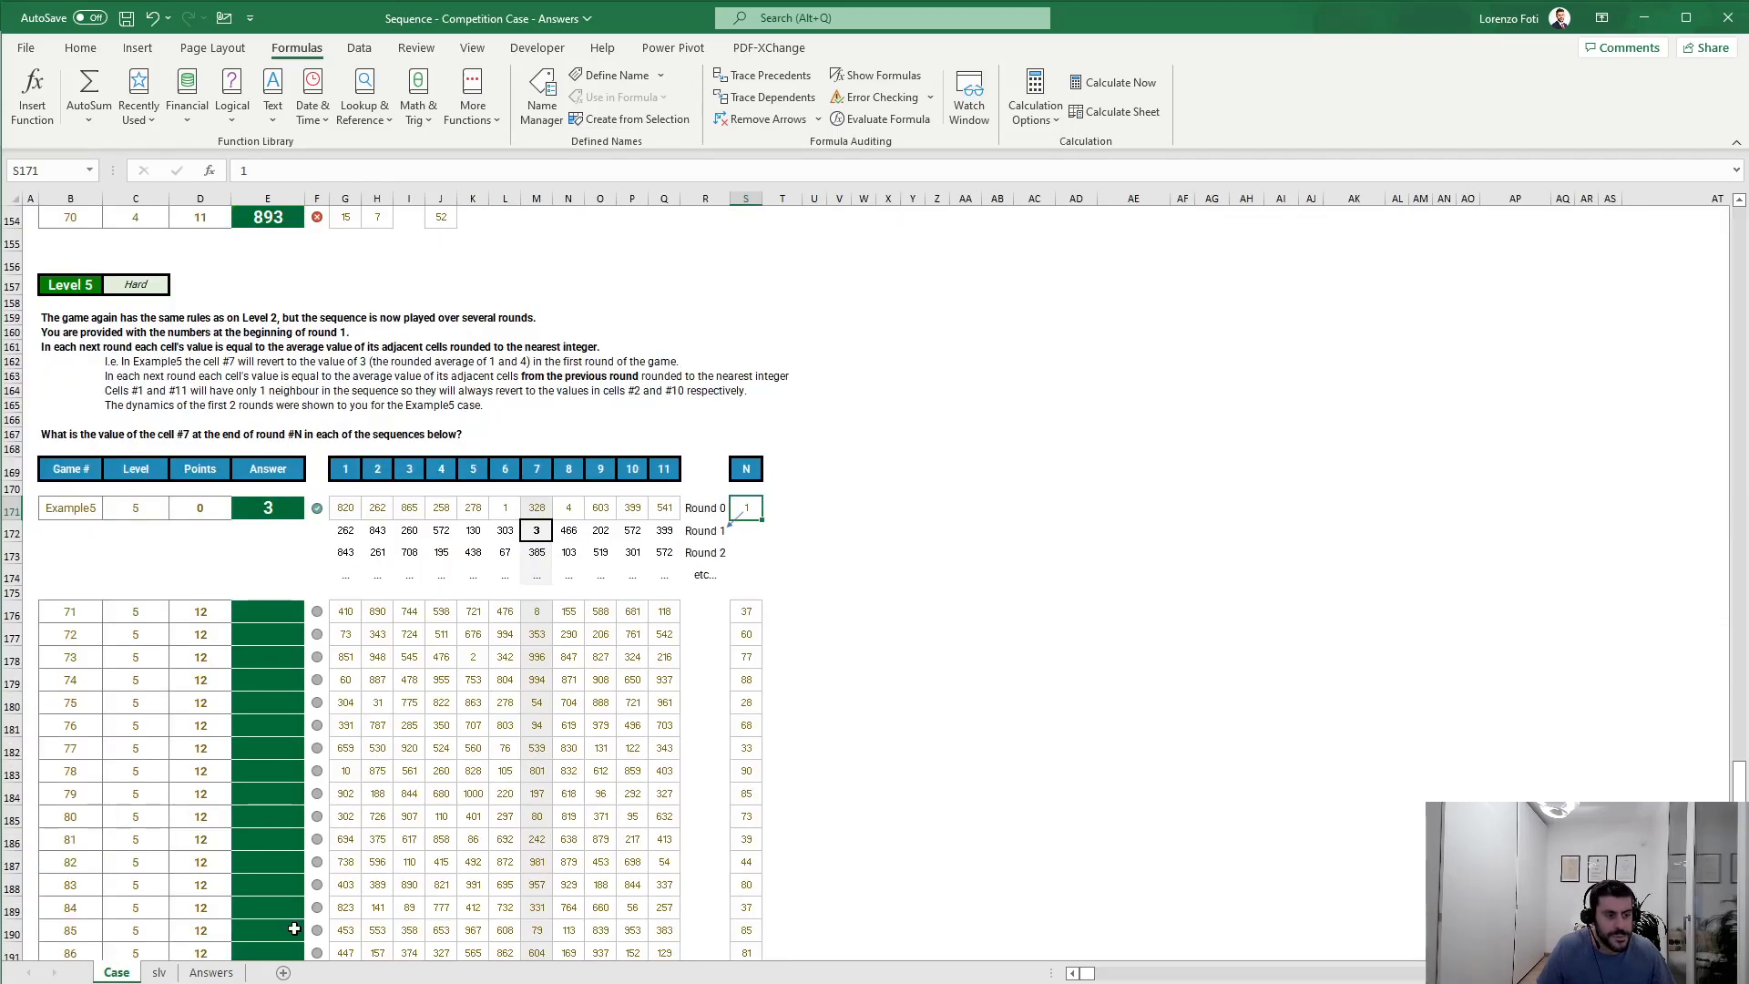
pyautogui.click(159, 972)
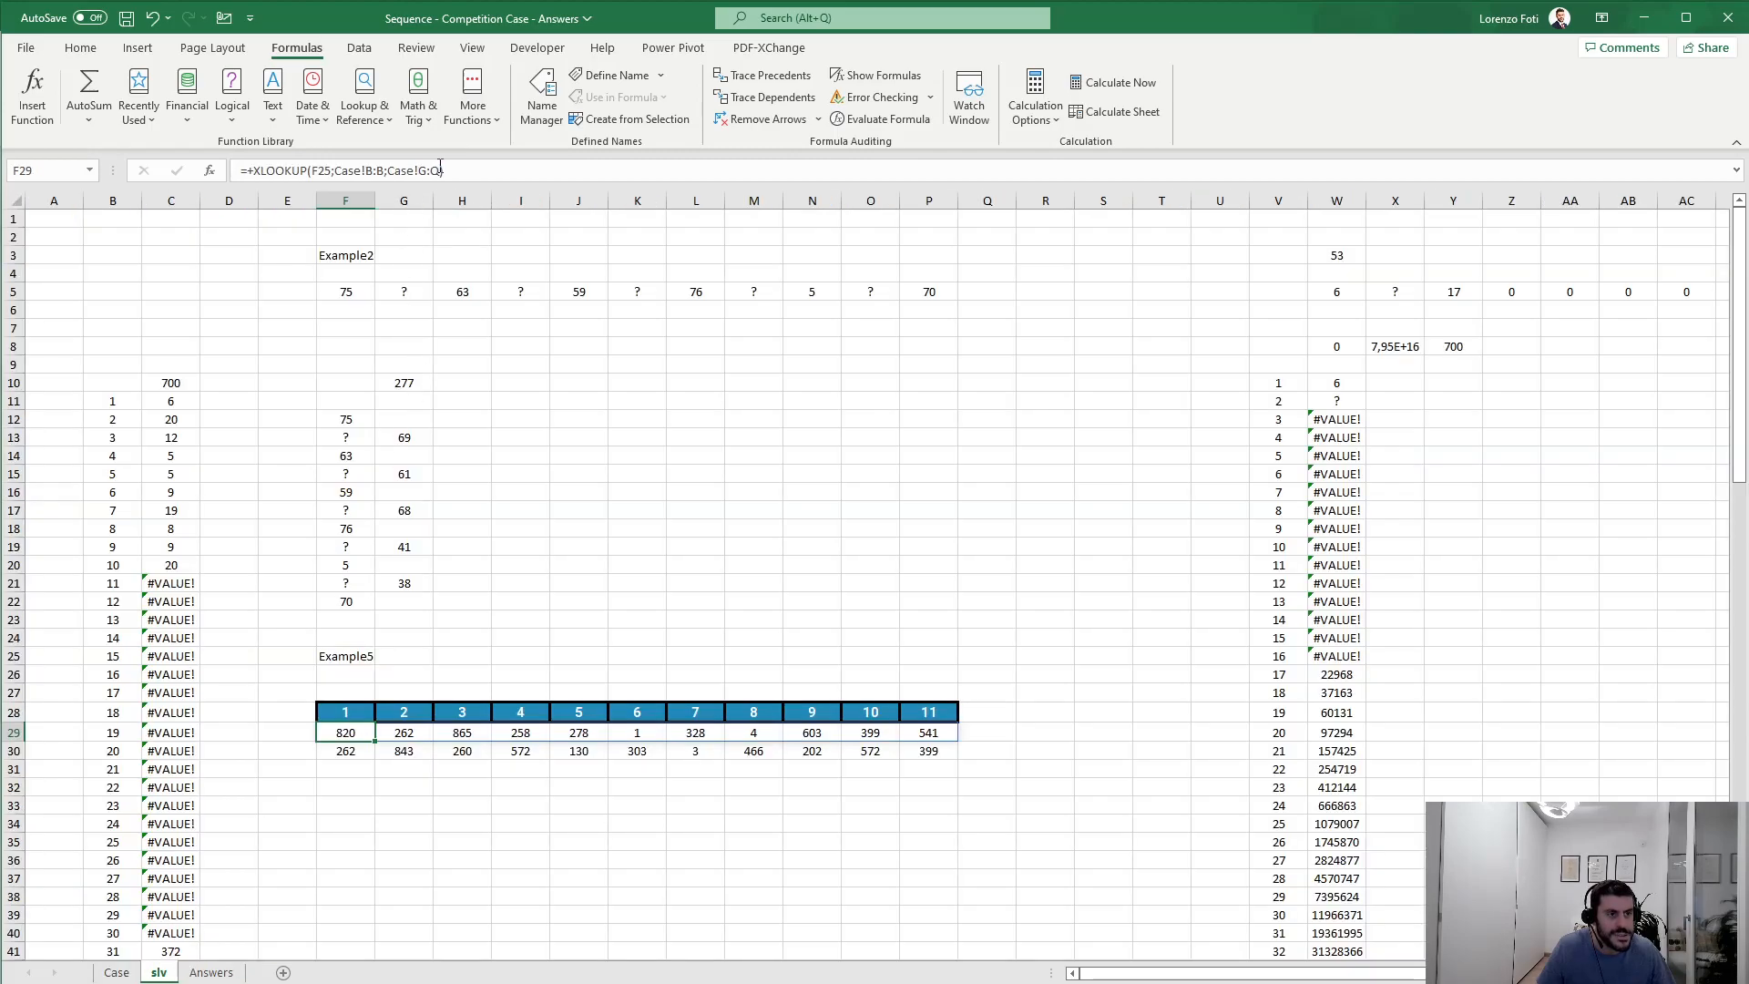
pyautogui.click(440, 169)
pyautogui.press('BackSpace')
pyautogui.write('s')
pyautogui.press('Return')
pyautogui.press('Down')
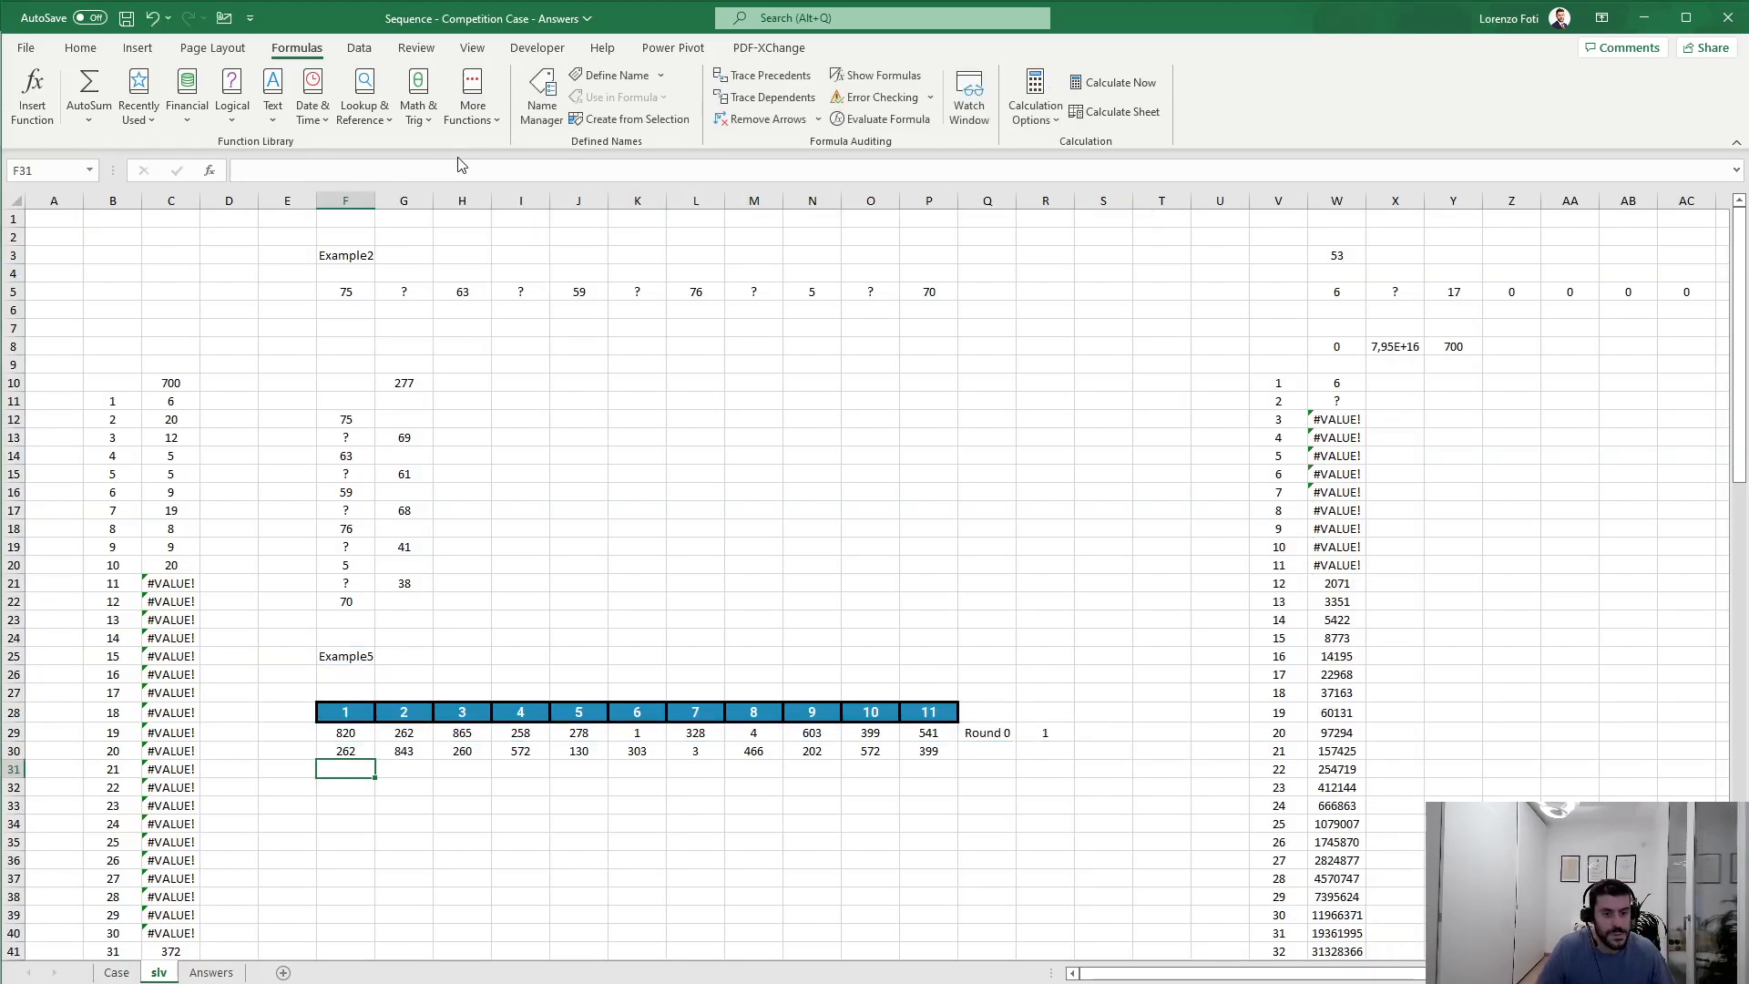
# Step: Review the N values of the Level 5 games on Case to judge how many rounds are needed
pyautogui.press('Up')
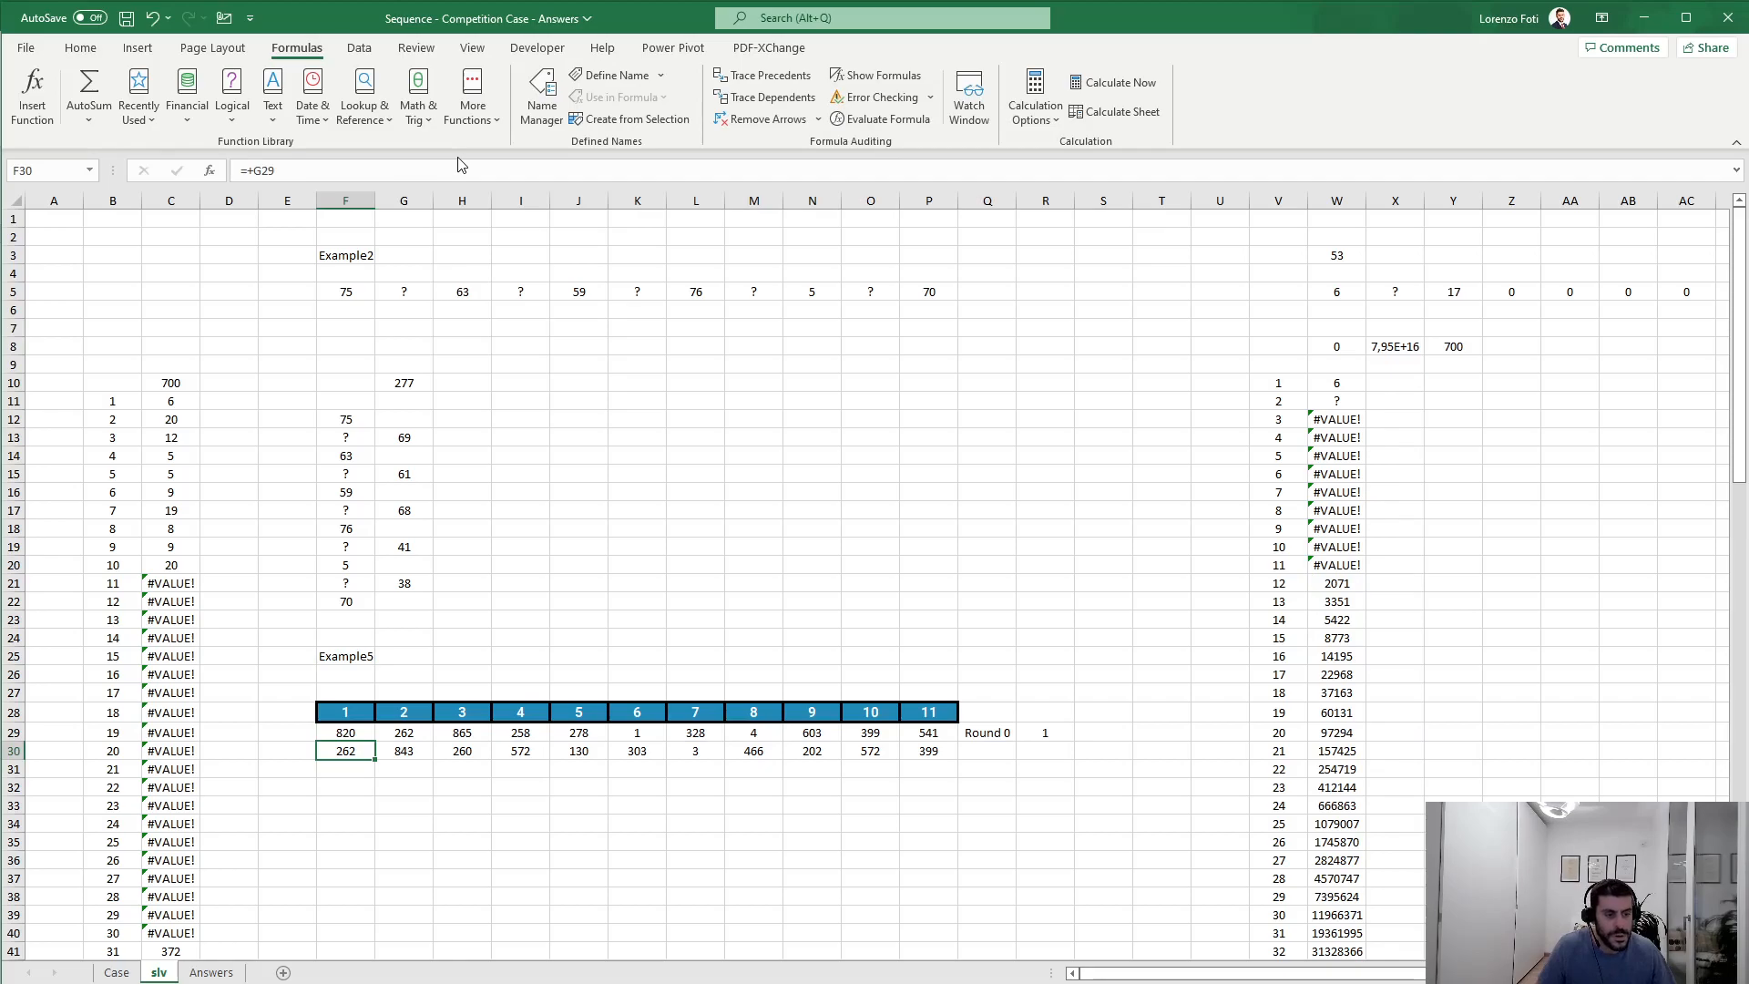
pyautogui.hotkey('ctrl', 'pageup')
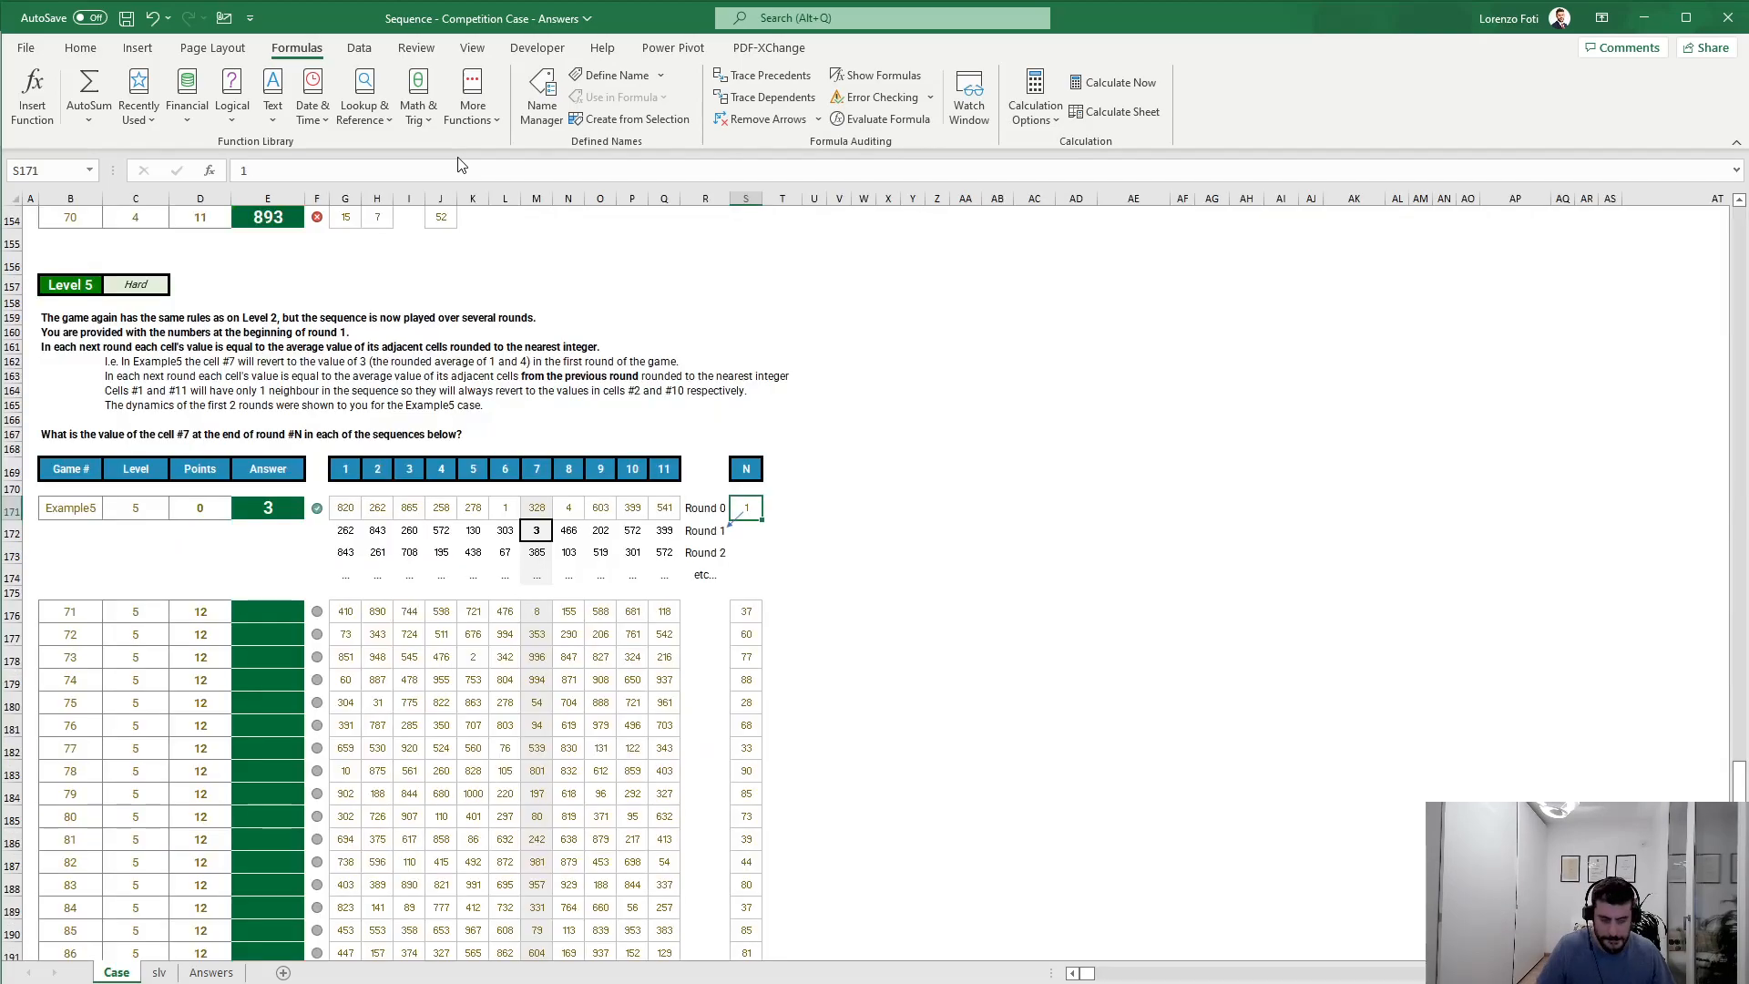
pyautogui.scroll(-8, 909, 511)
pyautogui.scroll(8, 762, 710)
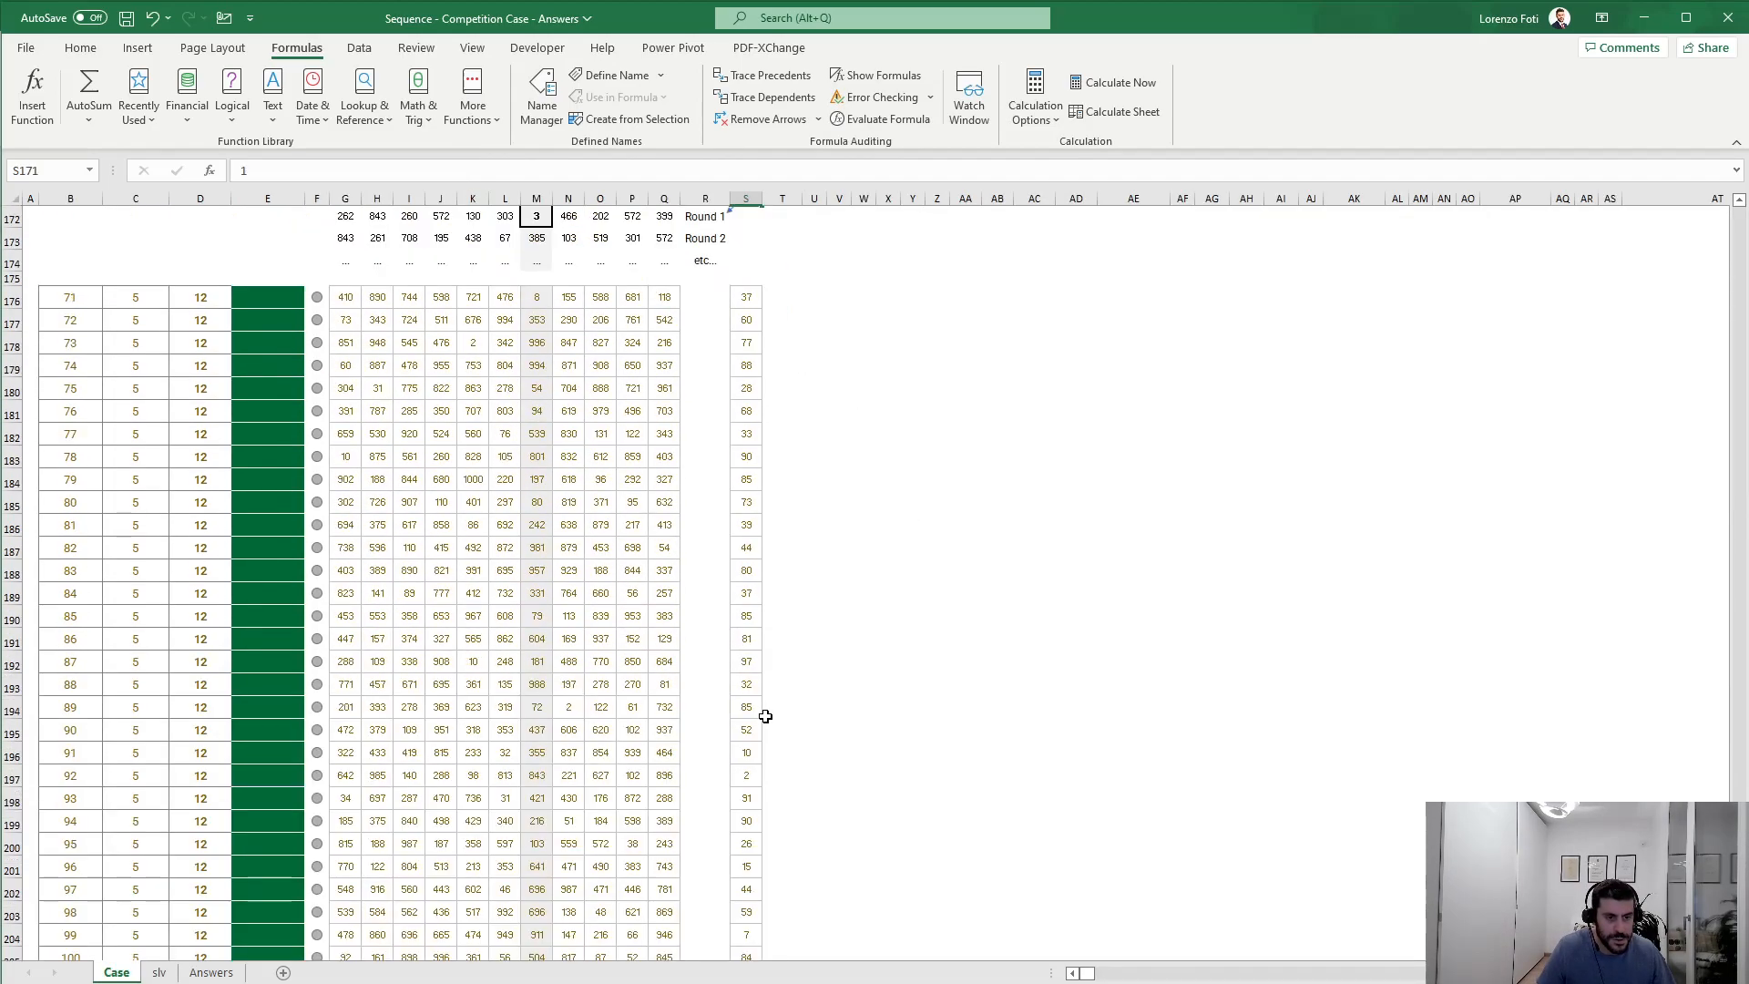
# Step: Number the rounds on slv by generating a SEQUENCE of 100 rows starting in E29
pyautogui.click(171, 973)
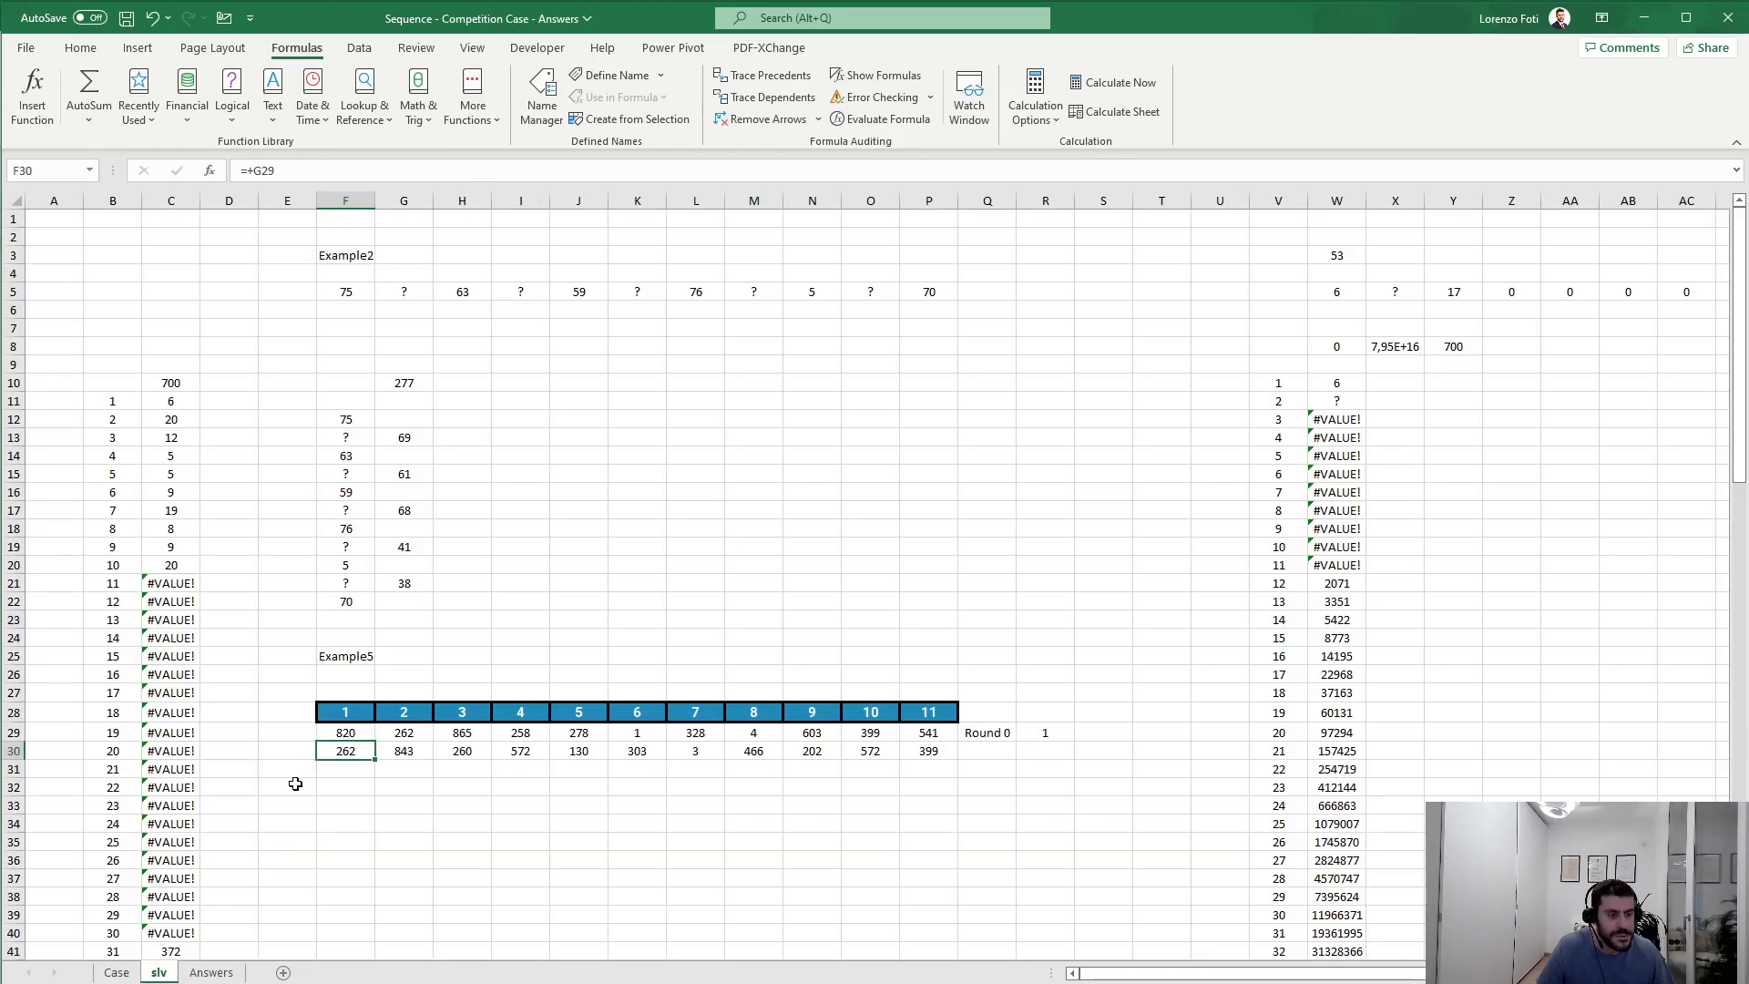
pyautogui.click(294, 733)
pyautogui.write('+seq')
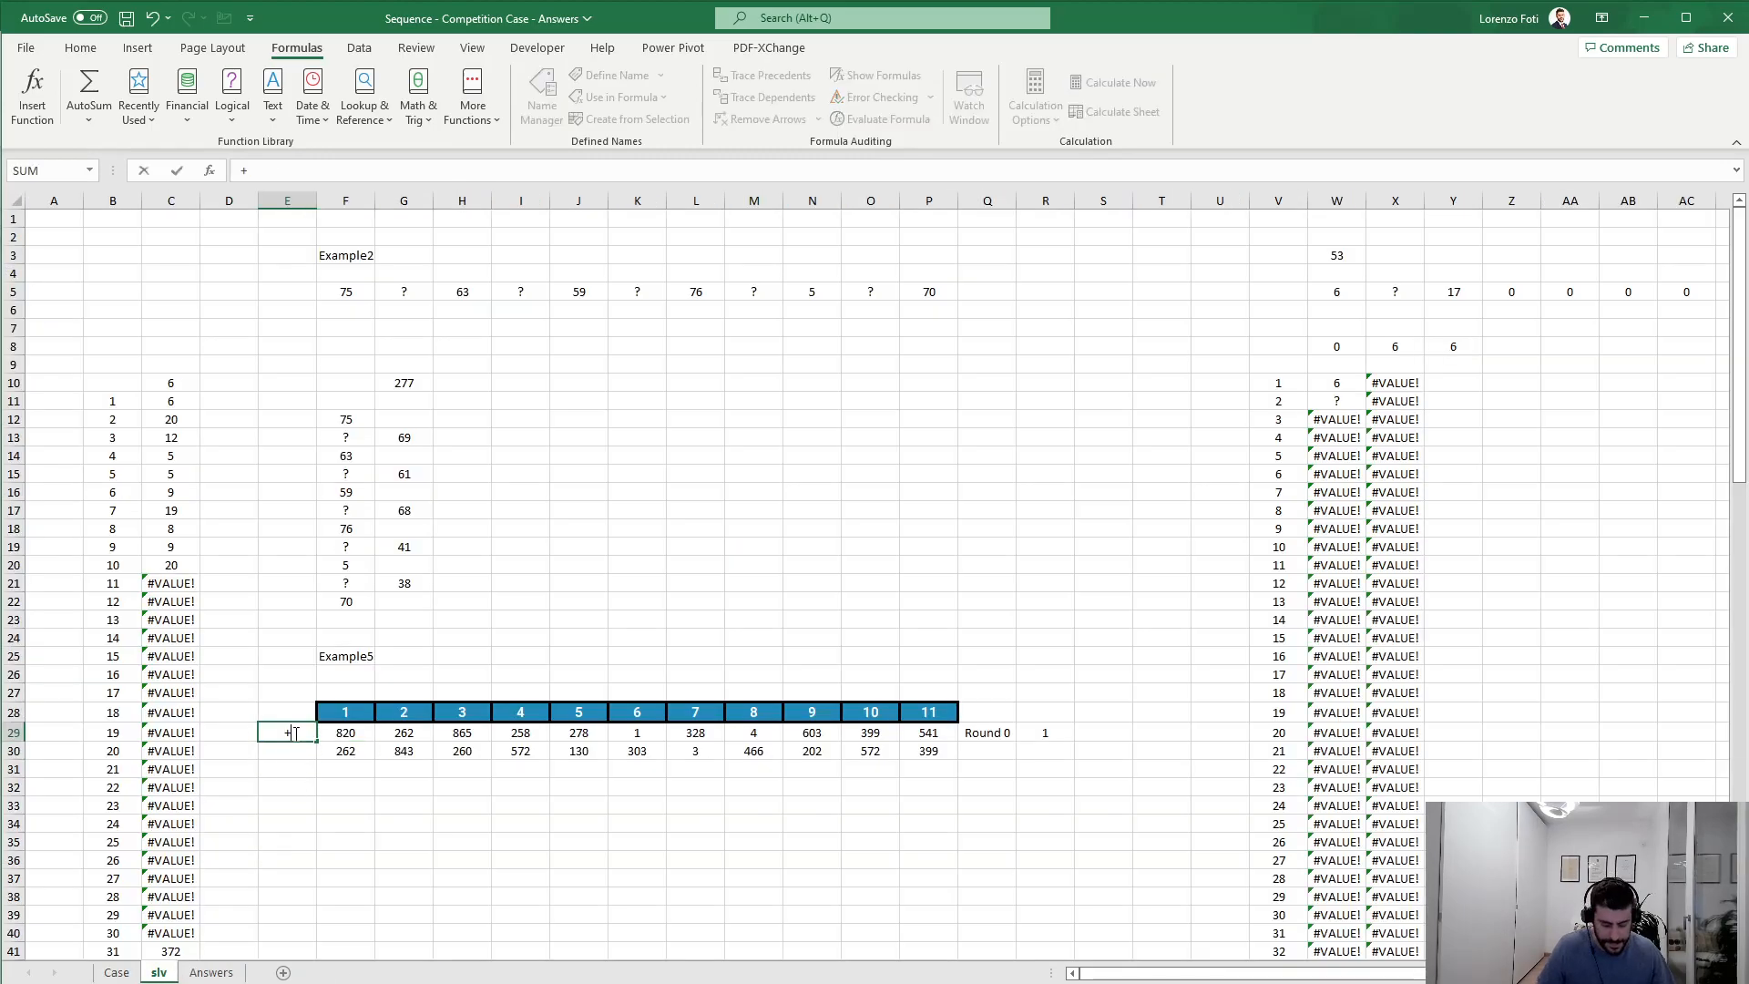
pyautogui.press('Tab')
pyautogui.write('100)')
pyautogui.press('Return')
# Step: Copy the round formulas in F30:P30 down to row 128 to cover all numbered rounds
pyautogui.press('Down')
pyautogui.press('Right')
pyautogui.press('Up')
pyautogui.hotkey('ctrl', 'shift', 'Right')
pyautogui.hotkey('ctrl', 'q')
pyautogui.press('Escape')
pyautogui.hotkey('ctrl', 'c')
pyautogui.press('Left')
pyautogui.hotkey('ctrl', 'Down')
pyautogui.press('Right')
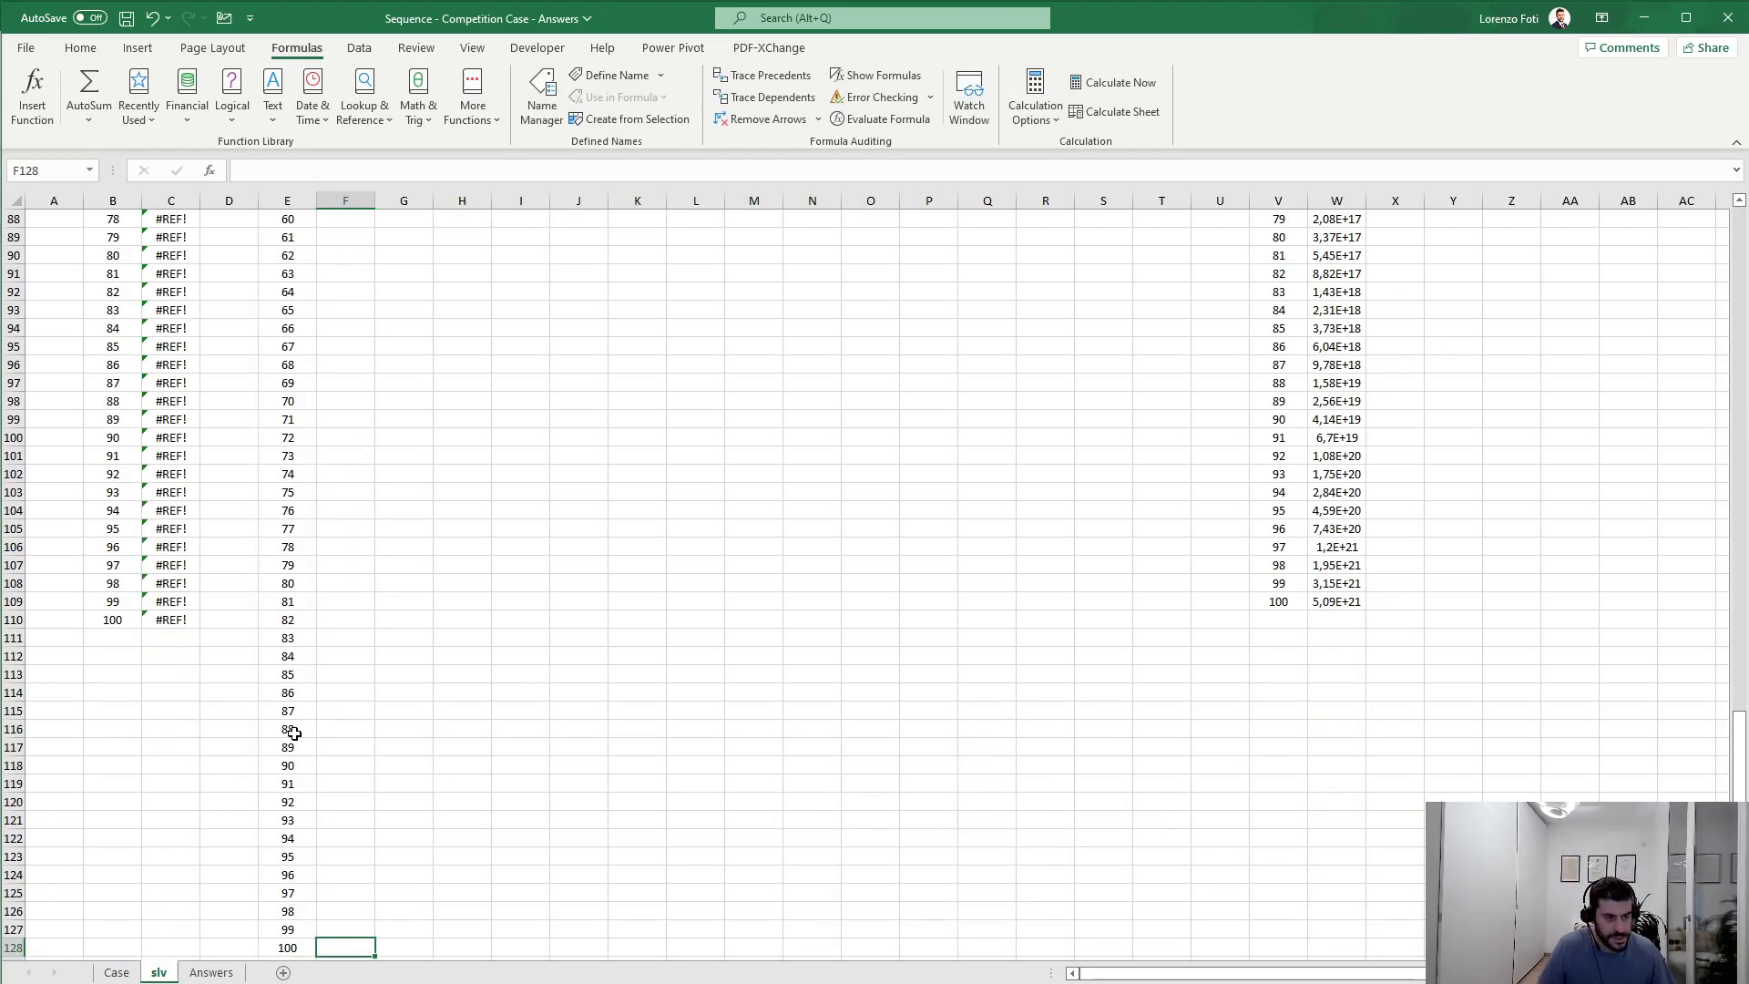
pyautogui.hotkey('ctrl', 'shift', 'Up')
pyautogui.hotkey('ctrl', 'v')
# Step: Return the cell #7 value for the required round in T29 with =+INDEX(L29:L128;R29)
pyautogui.hotkey('ctrl', 'Up')
pyautogui.hotkey('ctrl', 'Up')
pyautogui.hotkey('ctrl', 'Up')
pyautogui.press('Down')
pyautogui.press('Right')
pyautogui.press('Right')
pyautogui.press('Right')
pyautogui.press('Right')
pyautogui.press('Right')
pyautogui.press('Right')
pyautogui.press('Right')
pyautogui.press('Right')
pyautogui.press('Right')
pyautogui.press('Right')
pyautogui.press('Right')
pyautogui.press('Right')
pyautogui.press('Down')
pyautogui.press('Down')
pyautogui.press('Down')
pyautogui.press('Right')
pyautogui.press('Right')
pyautogui.write('+id')
pyautogui.press('BackSpace')
pyautogui.write('ndex(')
pyautogui.press('Left')
pyautogui.press('Left')
pyautogui.press('Left')
pyautogui.press('Left')
pyautogui.press('Left')
pyautogui.press('Left')
pyautogui.press('Left')
pyautogui.press('Left')
pyautogui.hotkey('ctrl', 'shift', 'Down')
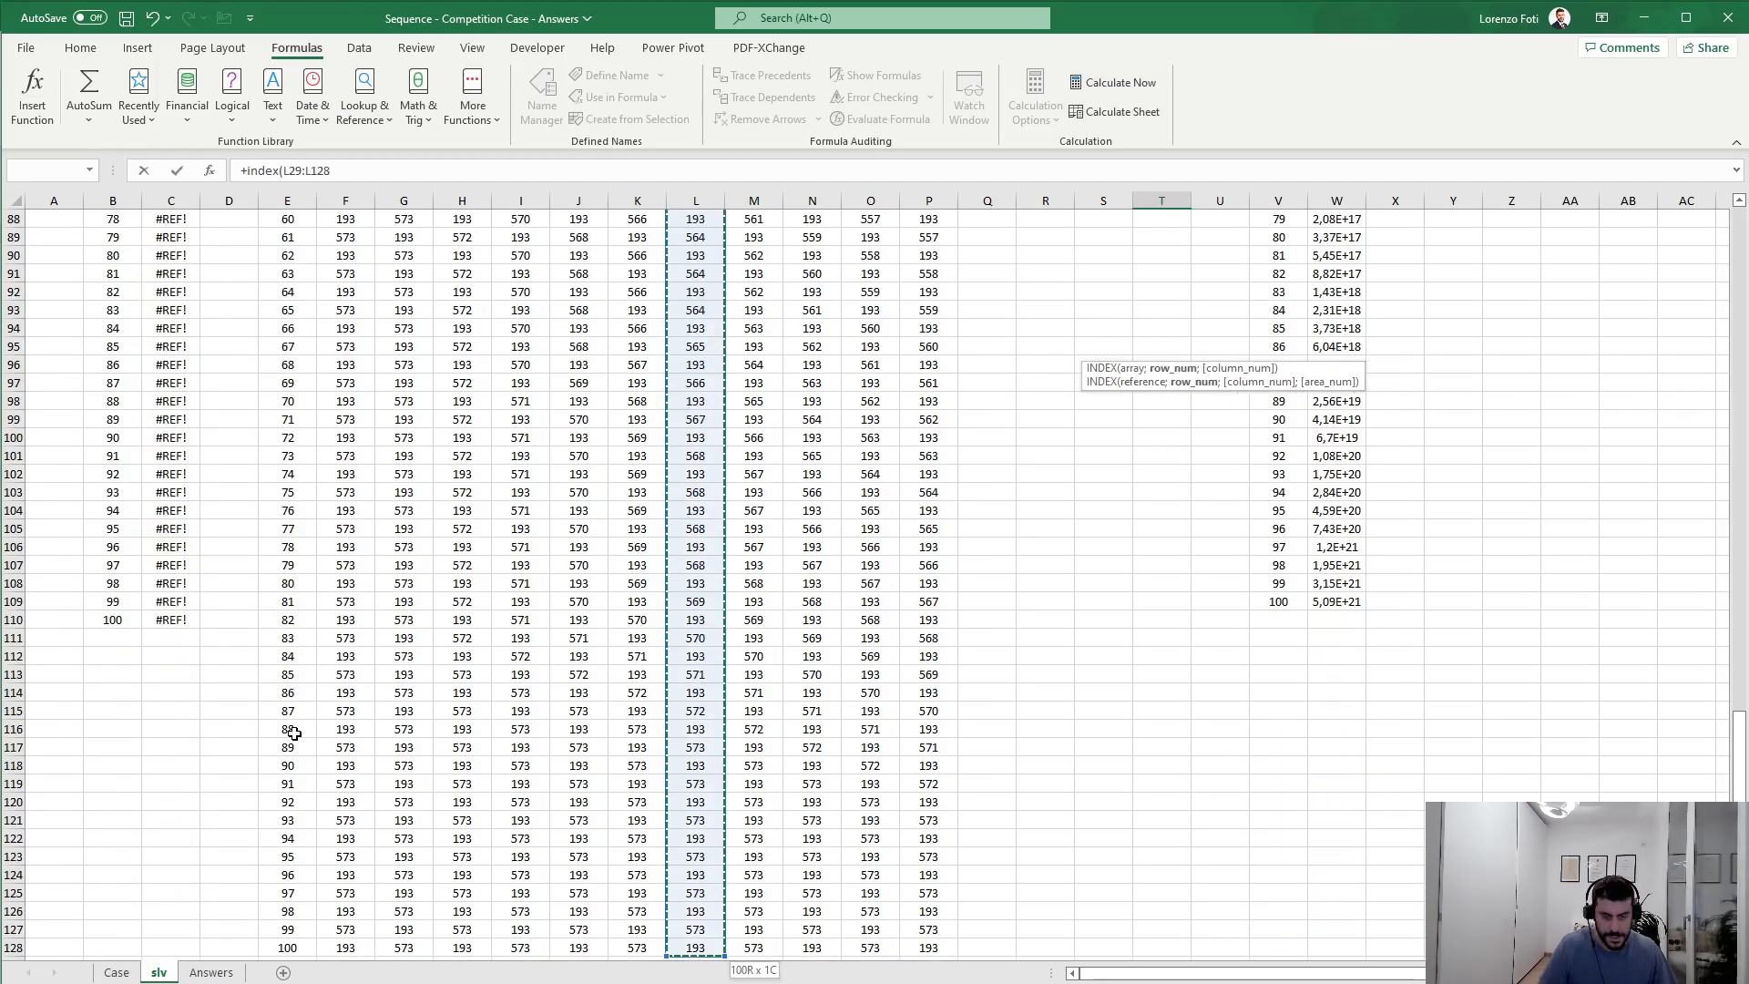
pyautogui.write(';')
pyautogui.press('Left')
pyautogui.press('Left')
pyautogui.write(')')
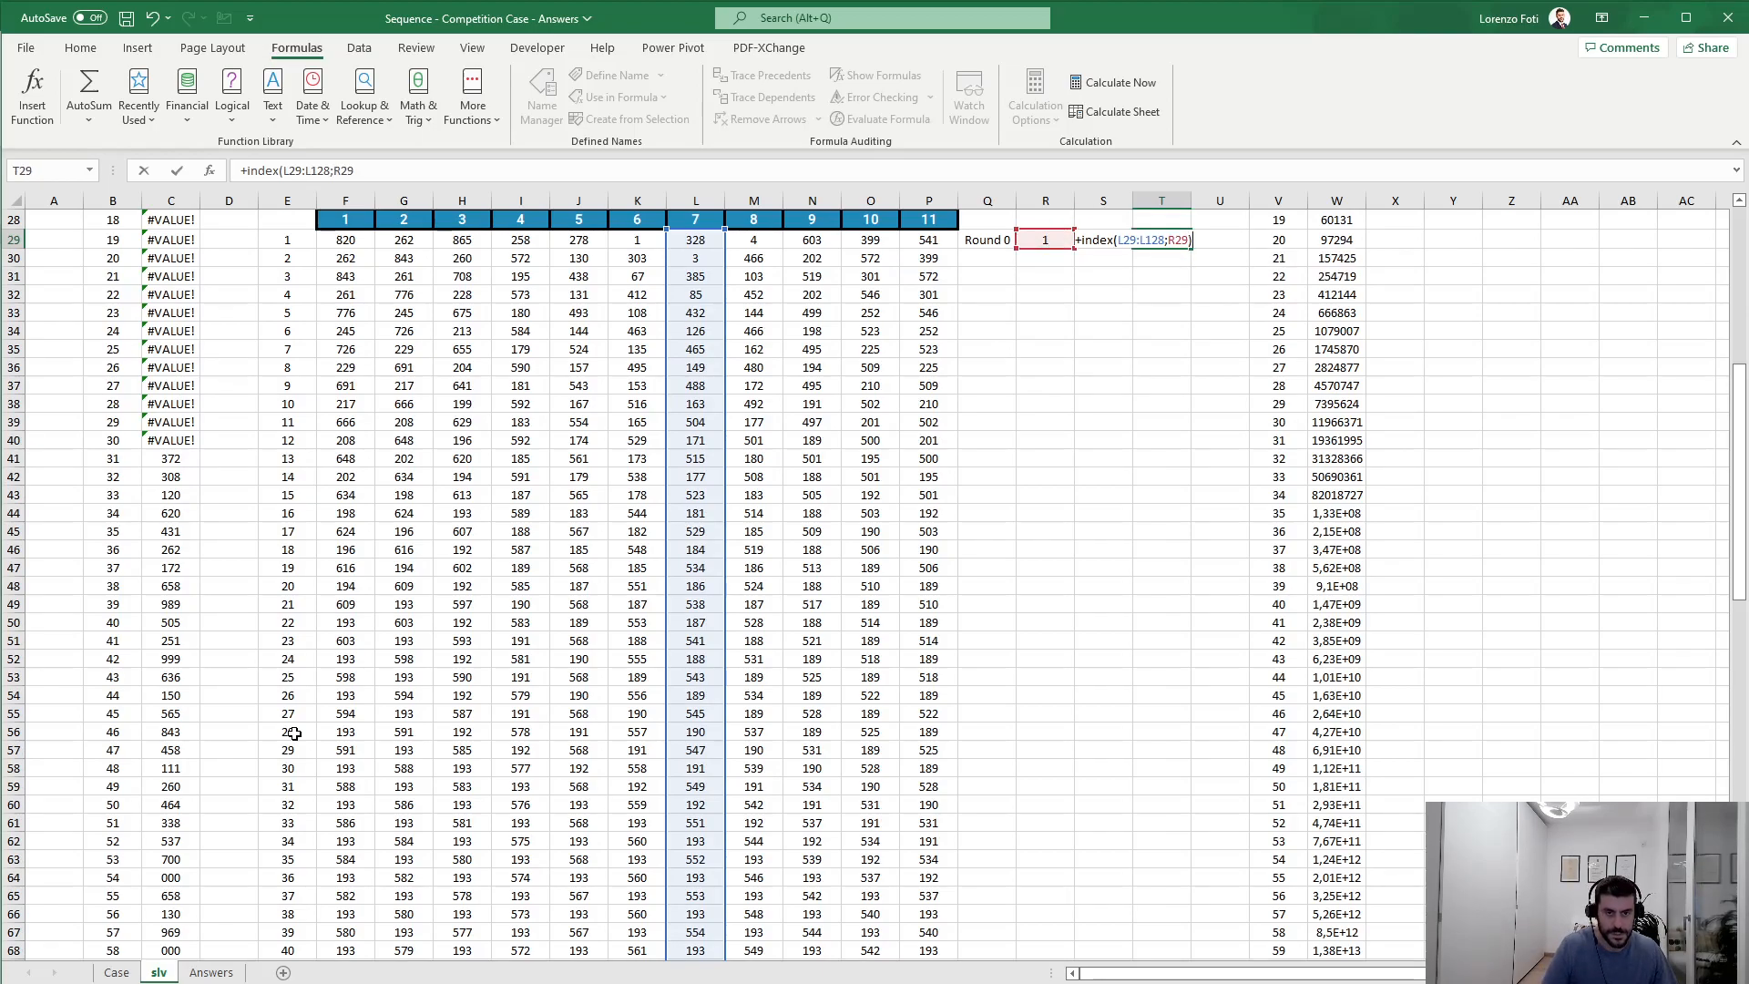
pyautogui.hotkey('ctrl', 'Return')
# Step: Compare with Example5 on Case and extend the row argument in T29 on slv to R29+1
pyautogui.hotkey('ctrl', 'pageup')
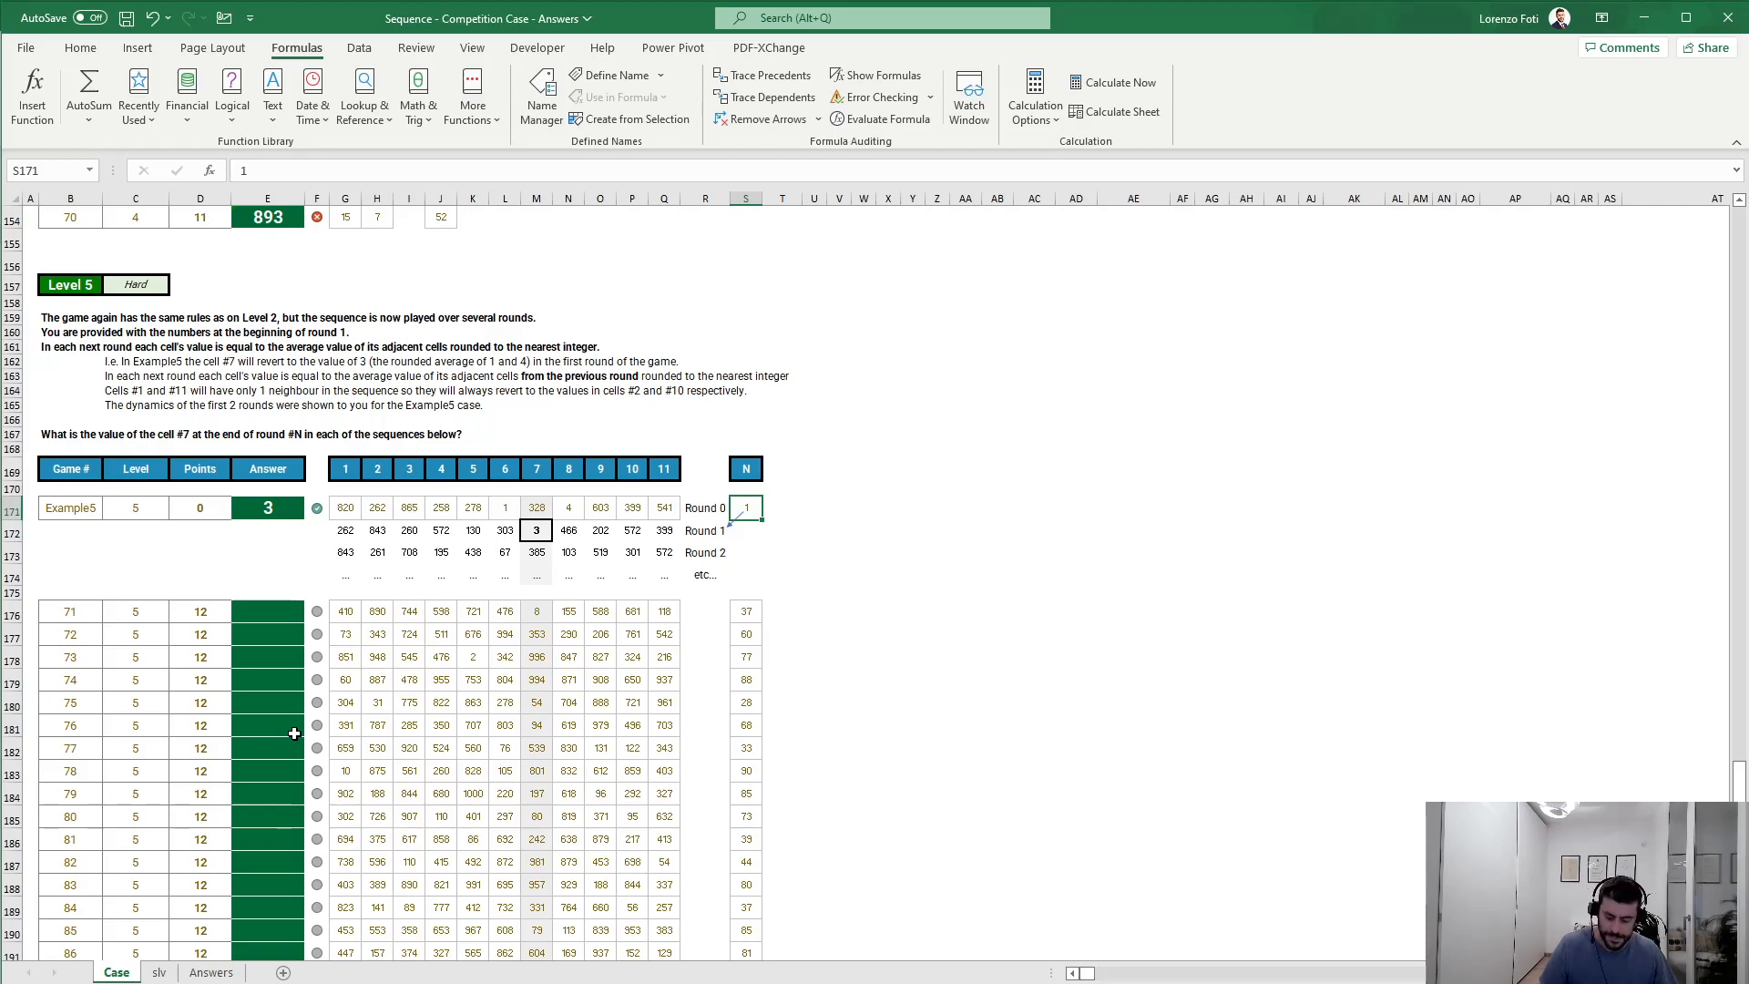
pyautogui.hotkey('ctrl', 'pagedown')
pyautogui.scroll(1, 295, 734)
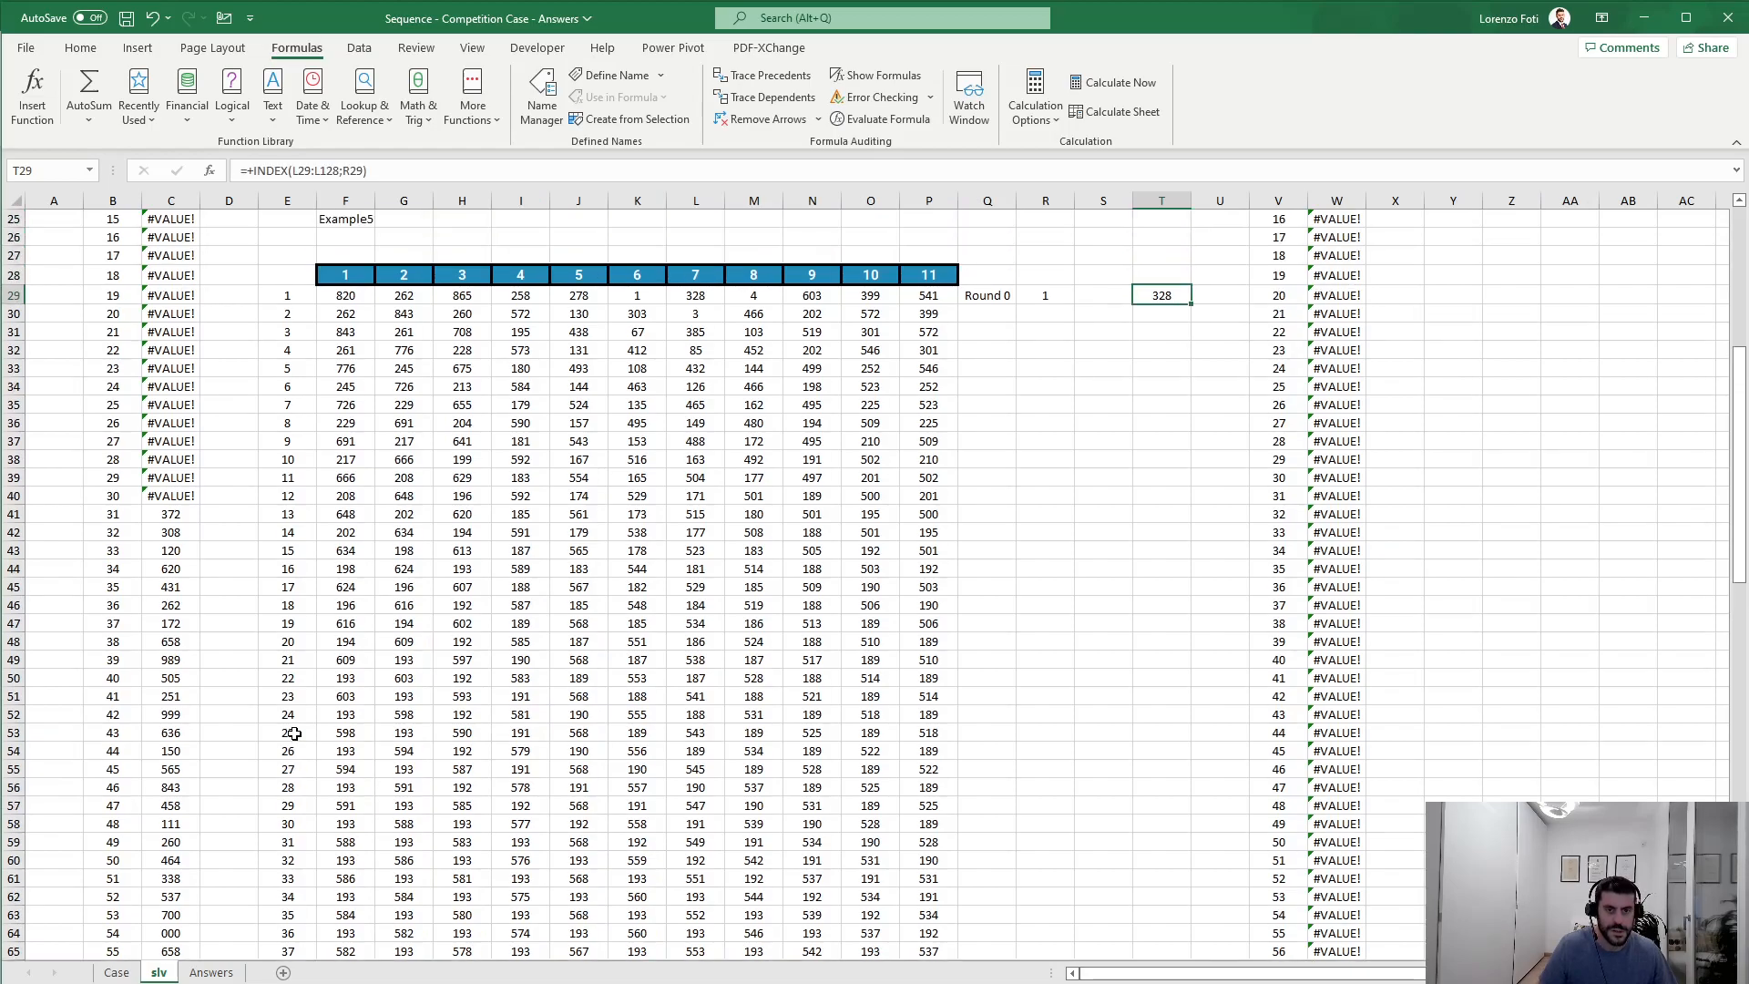
pyautogui.click(398, 169)
pyautogui.write('+1')
pyautogui.press('Return')
pyautogui.press('Up')
# Step: Clear the old Level 4 data table in columns B and C of slv, from row 10 down
pyautogui.scroll(4, 234, 359)
pyautogui.scroll(3, 234, 360)
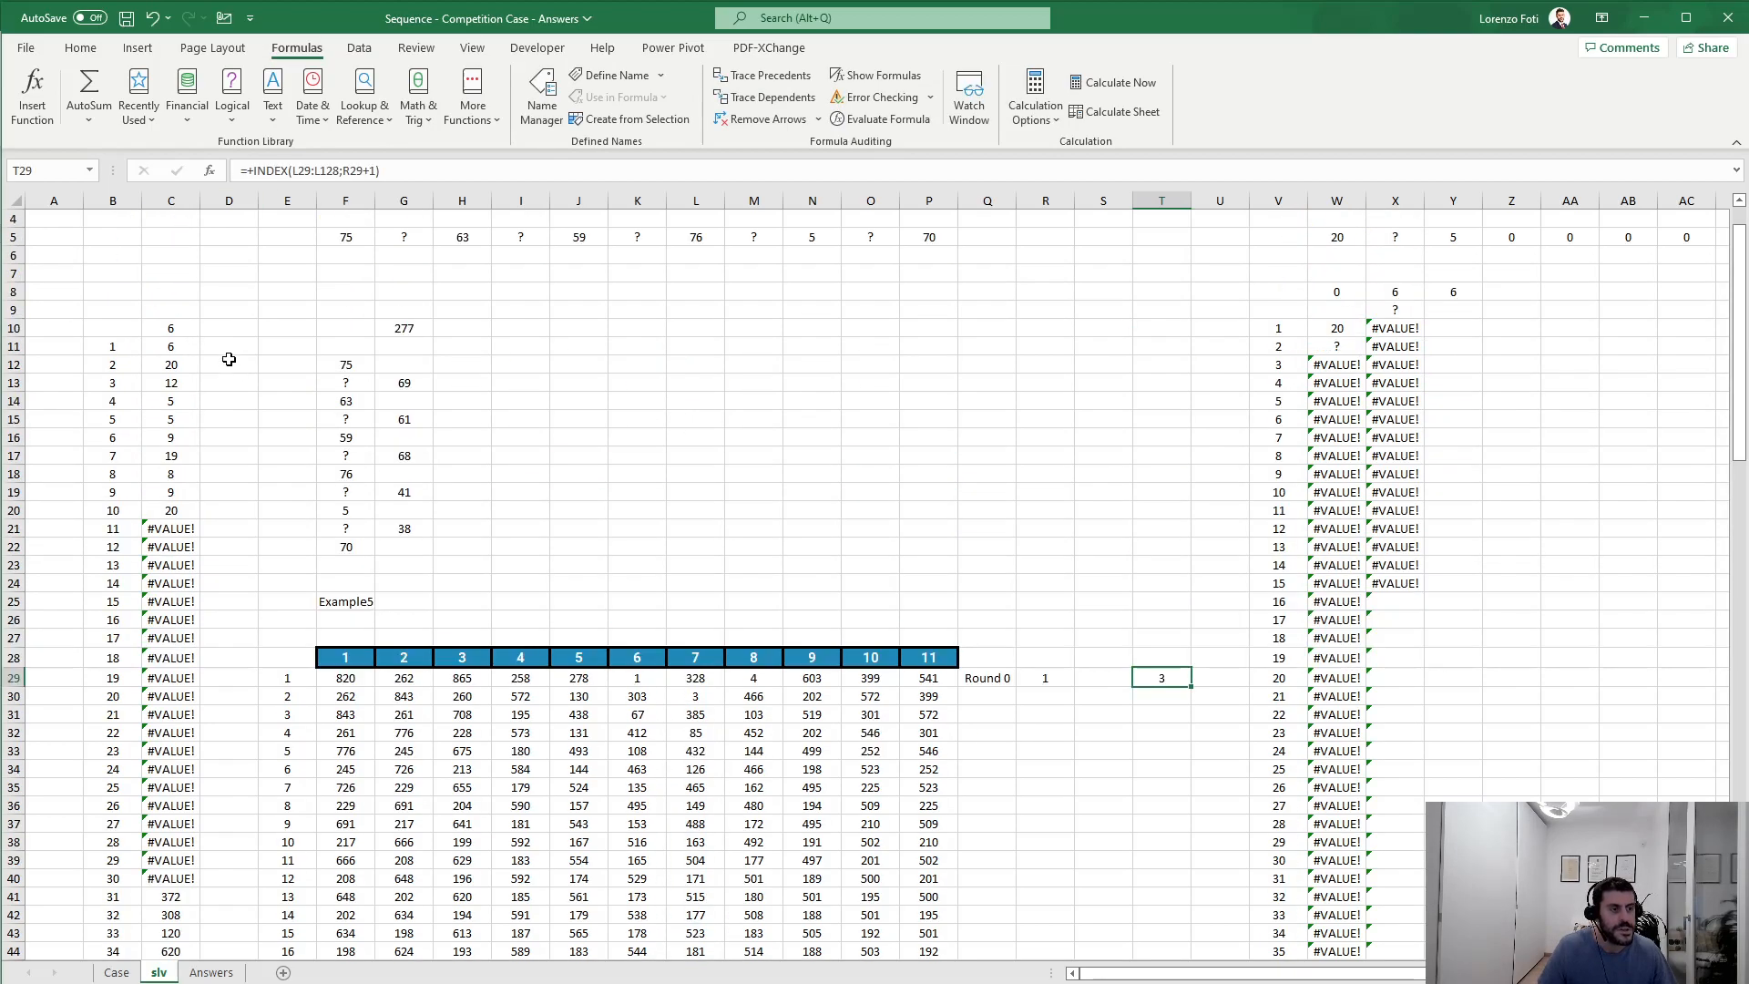
pyautogui.scroll(1, 170, 330)
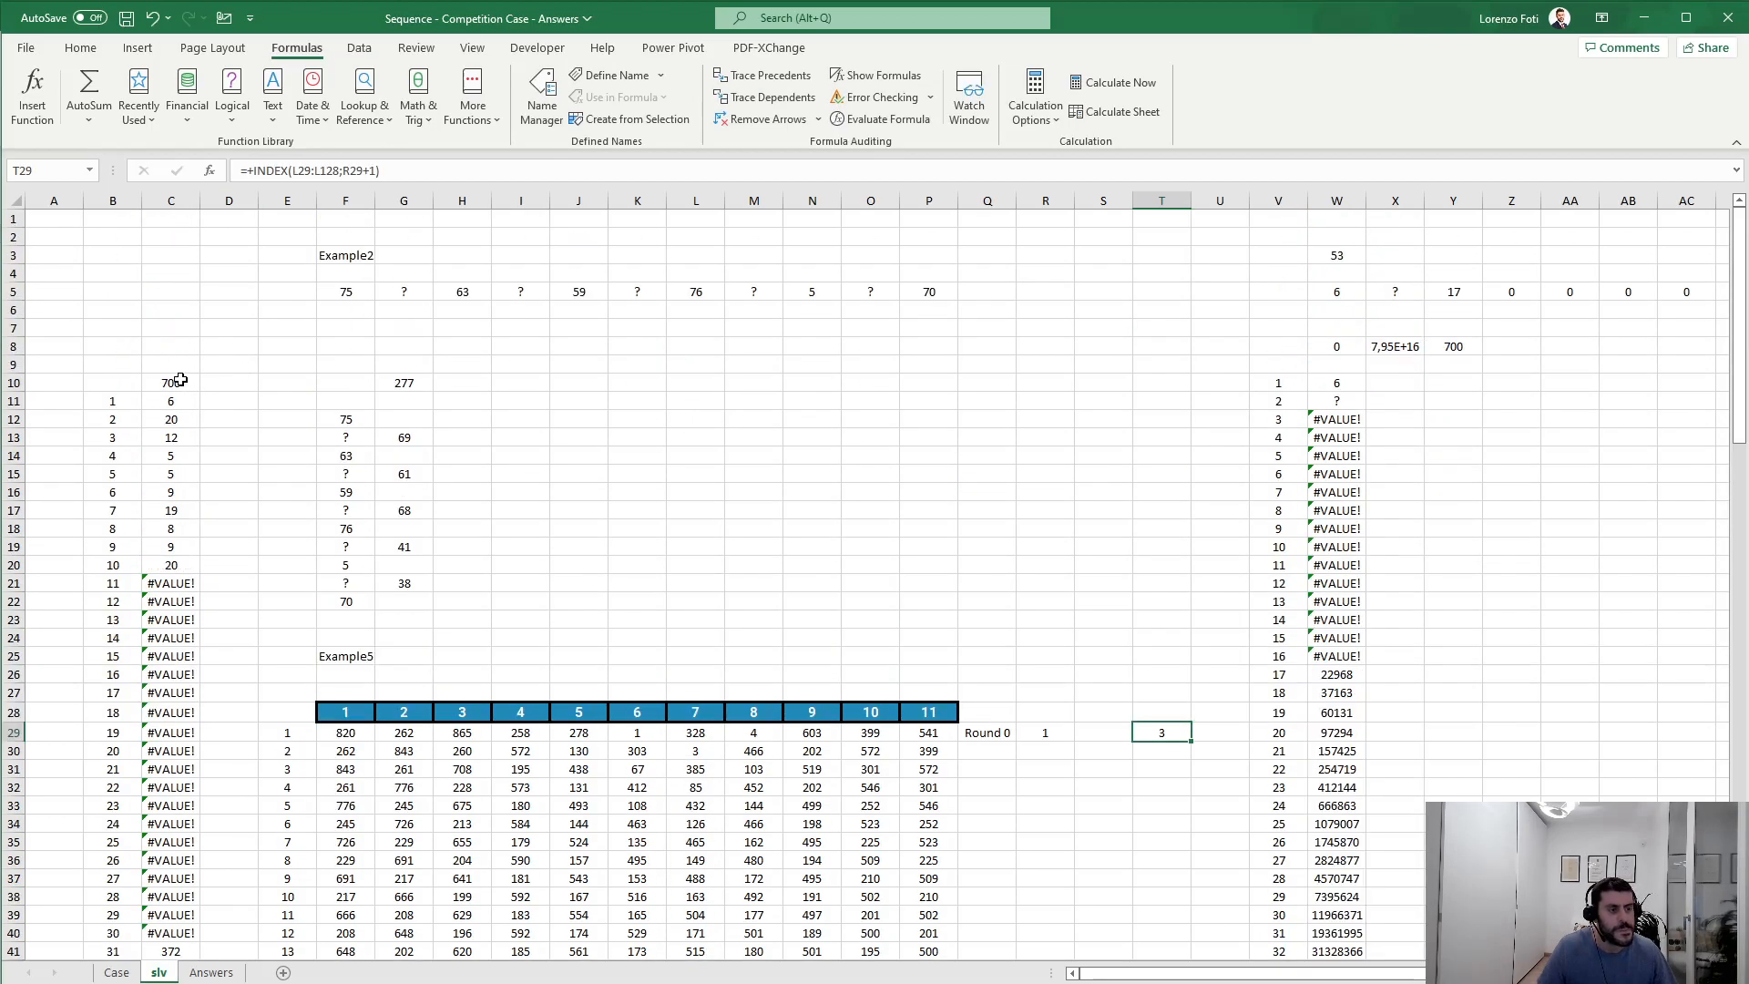
pyautogui.click(180, 379)
pyautogui.press('Down')
pyautogui.press('Left')
pyautogui.press('Up')
pyautogui.hotkey('shift', 'Right')
pyautogui.hotkey('ctrl', 'shift', 'Down')
pyautogui.hotkey('ctrl', 'shift', 'Down')
pyautogui.press('Delete')
# Step: List the Level 5 game numbers from B10 with a SEQUENCE of 30 rows starting at 71
pyautogui.press('Up')
pyautogui.press('Down')
pyautogui.write('+se')
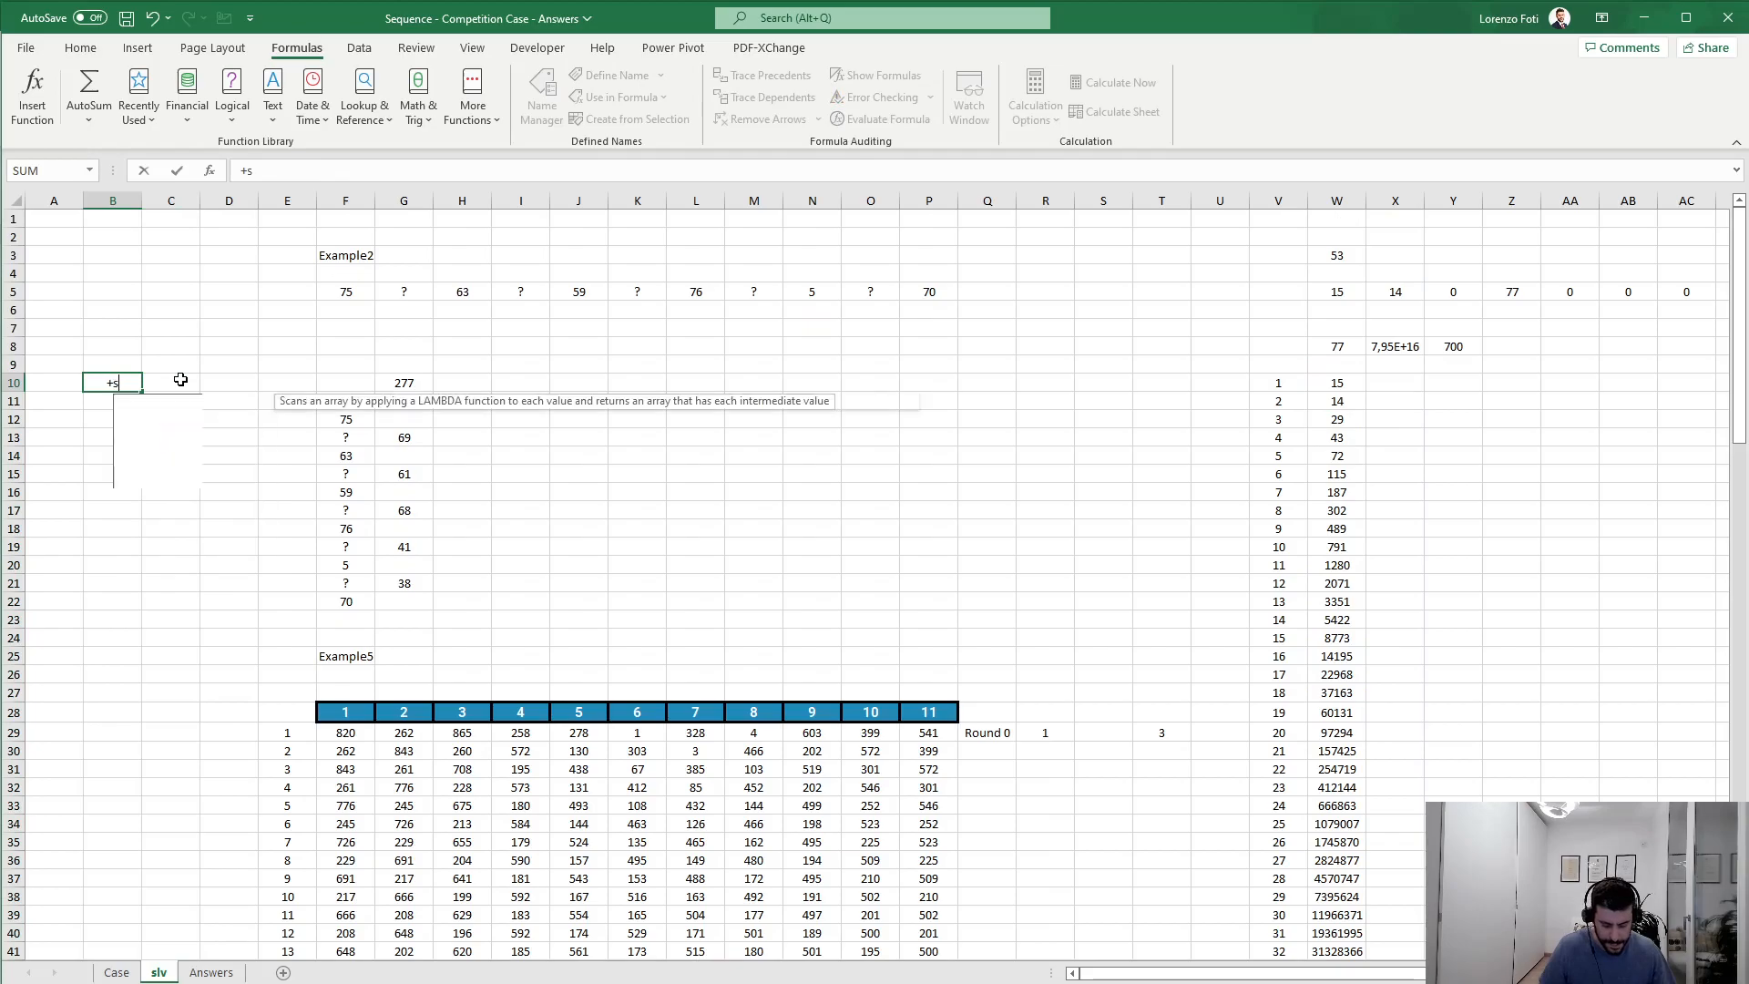
pyautogui.press('Tab')
pyautogui.press('BackSpace')
pyautogui.press('BackSpace')
pyautogui.press('BackSpace')
pyautogui.press('BackSpace')
pyautogui.press('BackSpace')
pyautogui.write('q')
pyautogui.press('Tab')
pyautogui.write('30;;71')
pyautogui.press('Return')
# Step: Link the data table header cell C9 to the result in T29
pyautogui.click(179, 370)
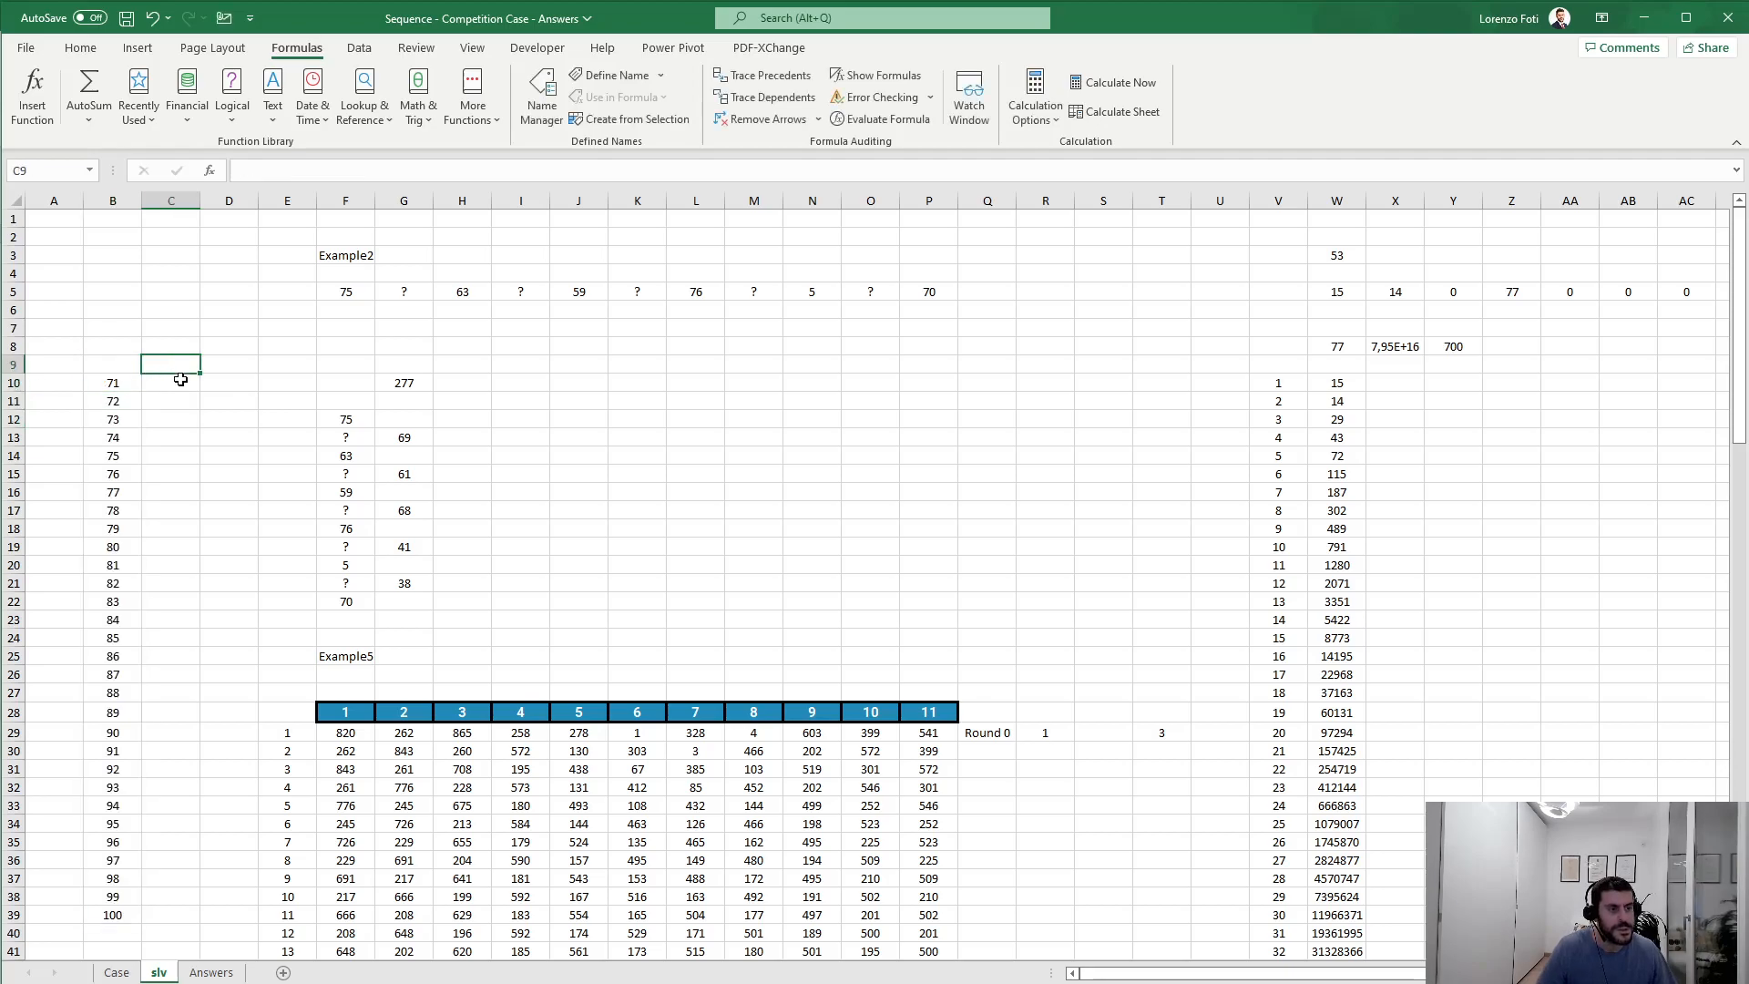
pyautogui.write('+')
pyautogui.click(1168, 730)
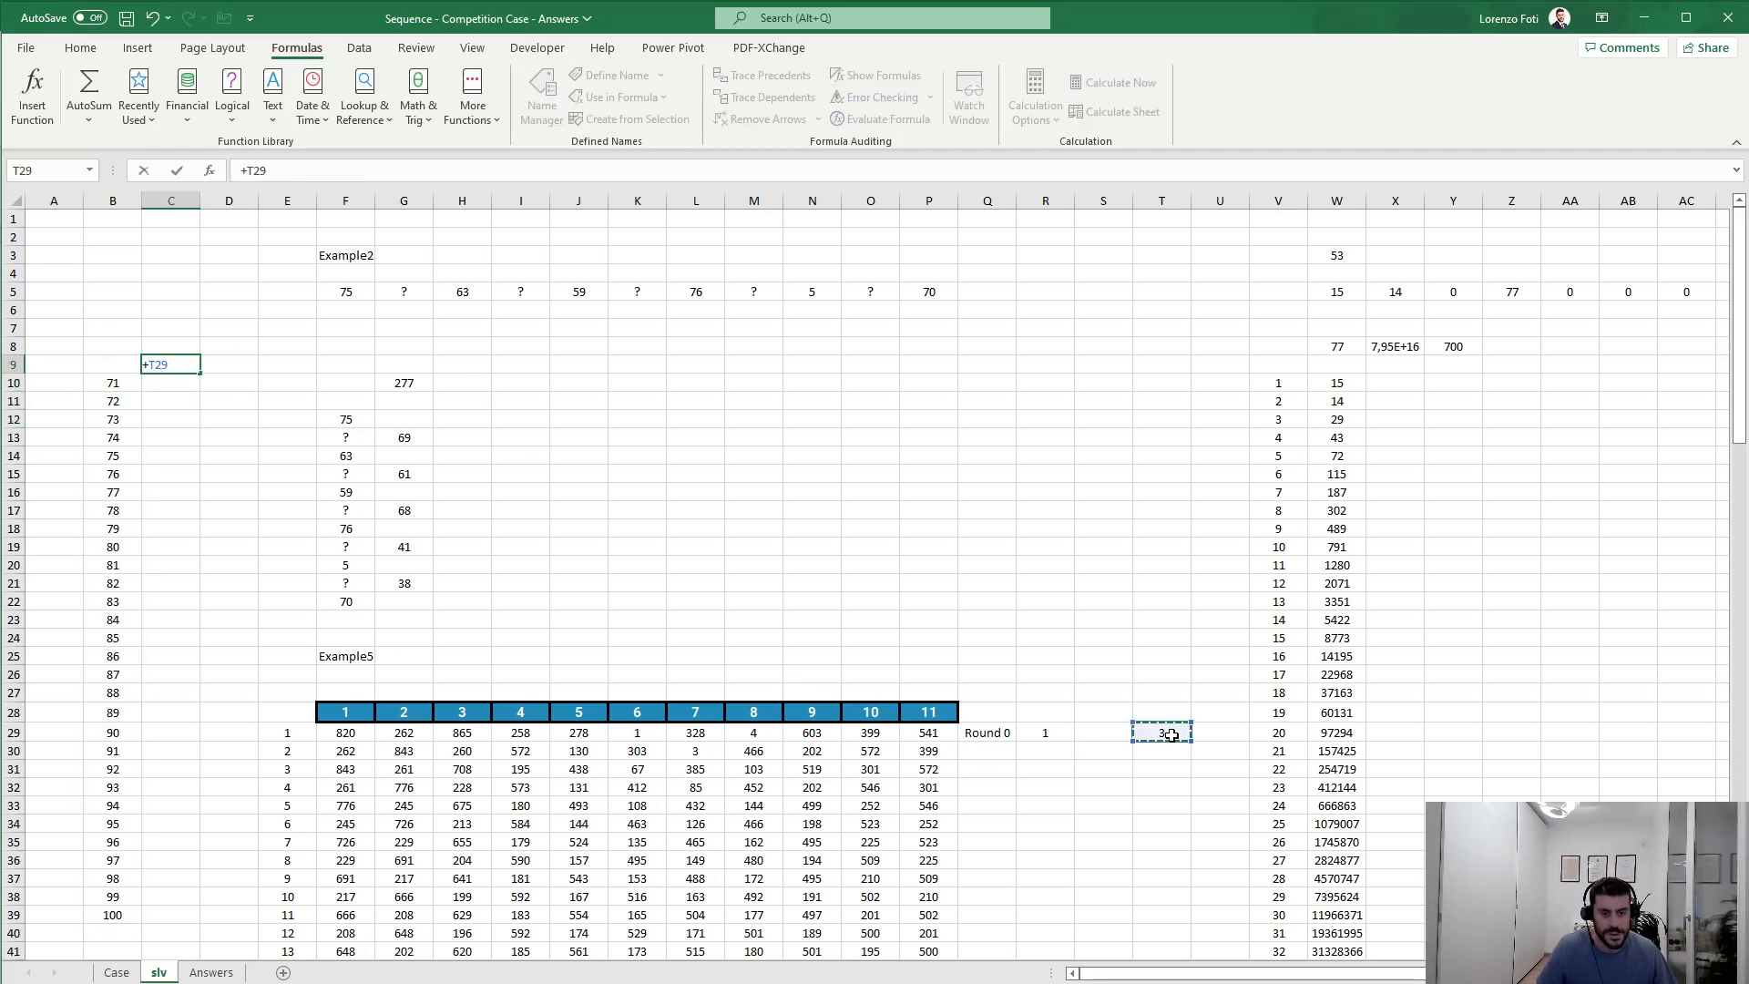
pyautogui.press('Return')
# Step: Create a data table over B9:C39 with F25 as the column input cell and recalculate it
pyautogui.press('Up')
pyautogui.press('Left')
pyautogui.hotkey('ctrl', 'shift', 'Right')
pyautogui.hotkey('ctrl', 'shift', 'Down')
pyautogui.hotkey('ctrl', 'shift', 'Down')
pyautogui.press('alt')
pyautogui.press('a')
pyautogui.click(335, 650)
pyautogui.press('Return')
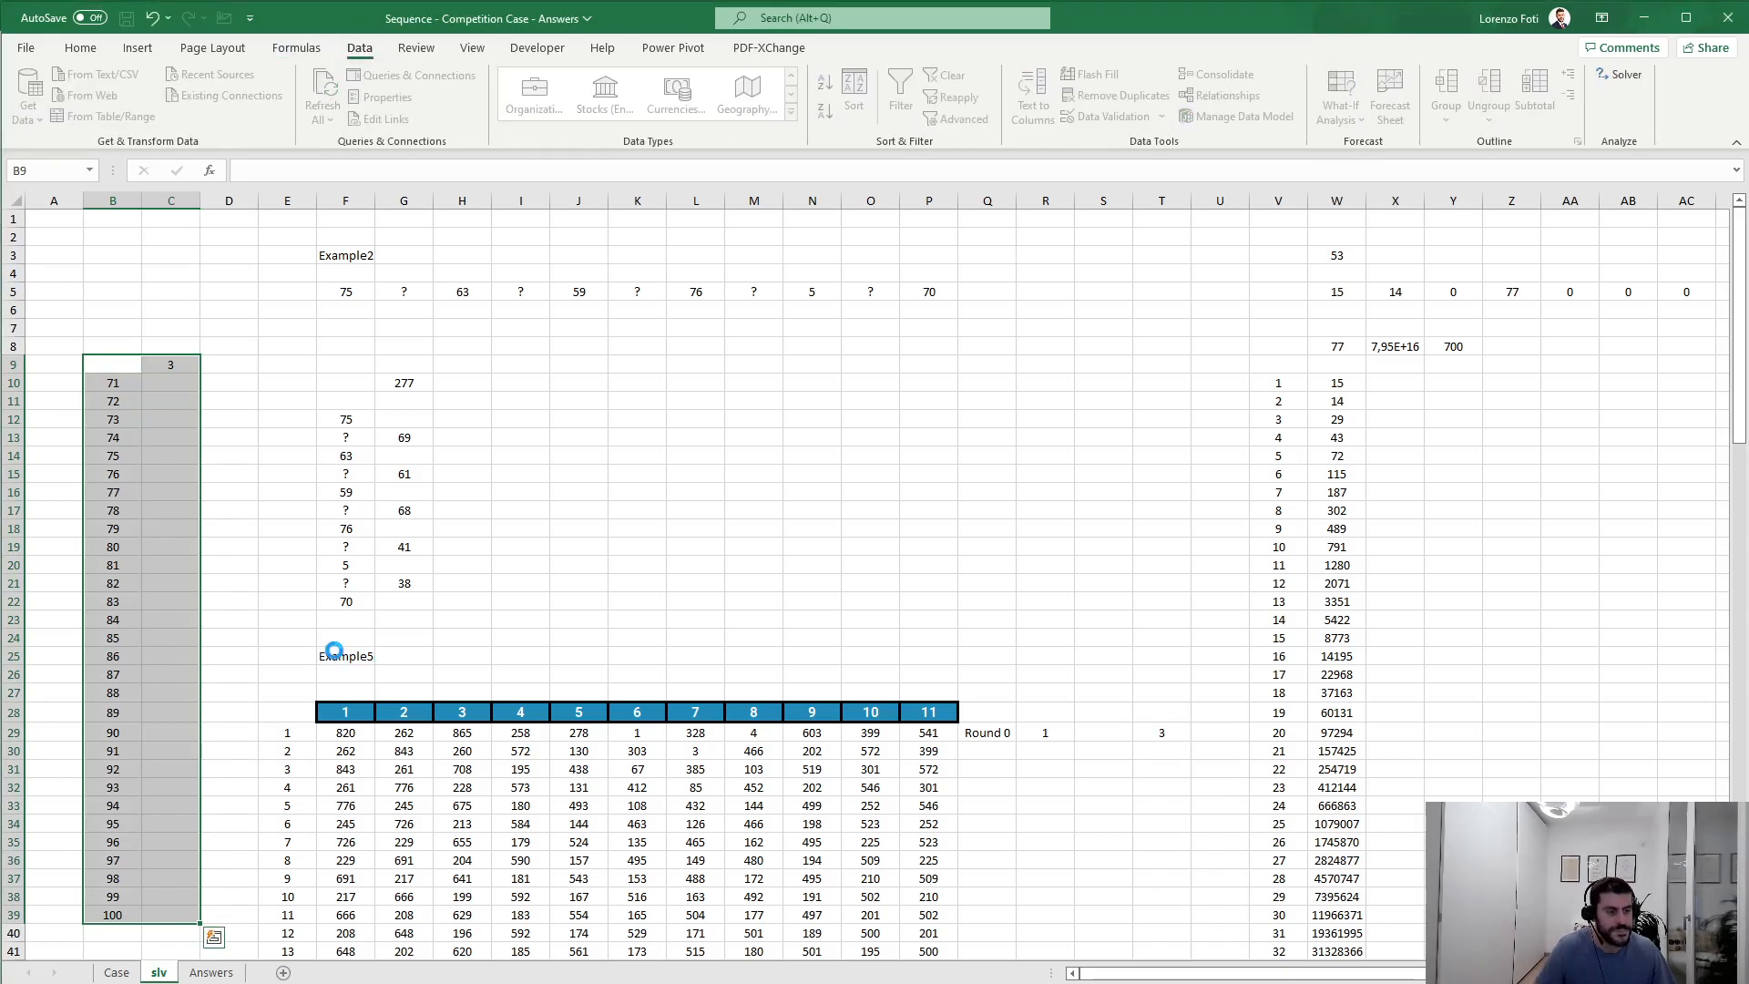
pyautogui.press('Right')
pyautogui.press('alt')
pyautogui.press('m')
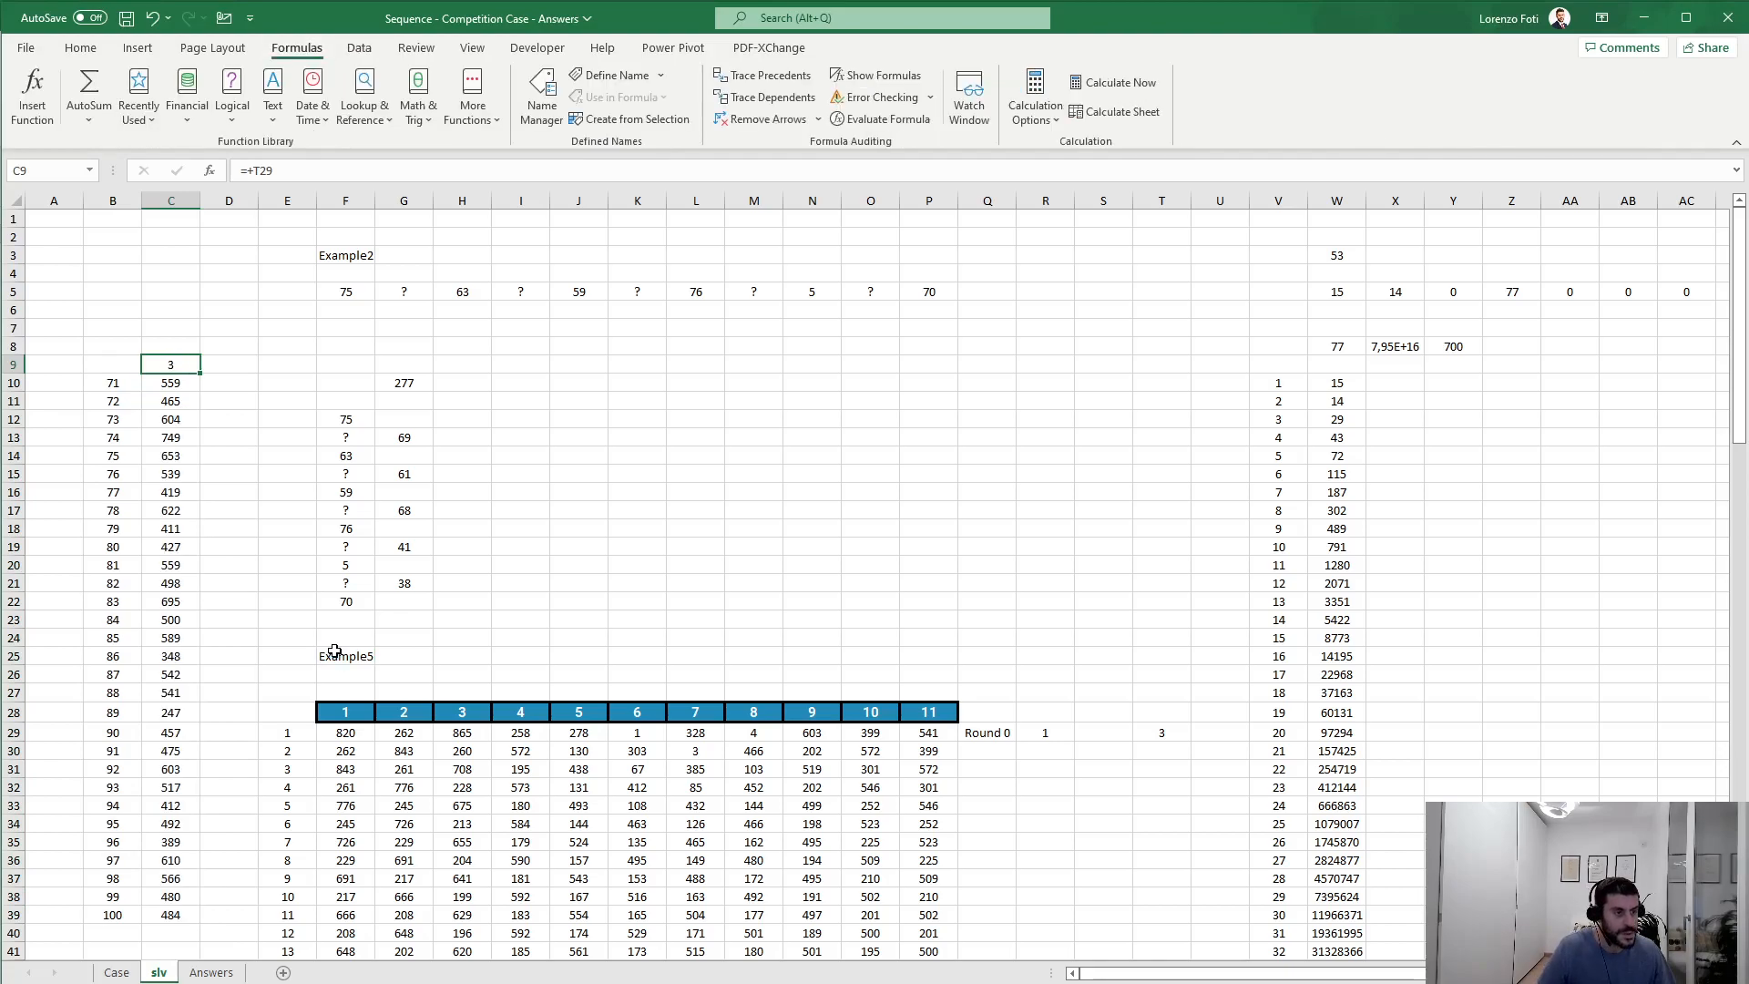
# Step: Copy the results in C10:C39 and paste them as values into the Level 5 answers from E176 on Case
pyautogui.click(166, 384)
pyautogui.hotkey('ctrl', 'shift', 'Down')
pyautogui.hotkey('ctrl', 'c')
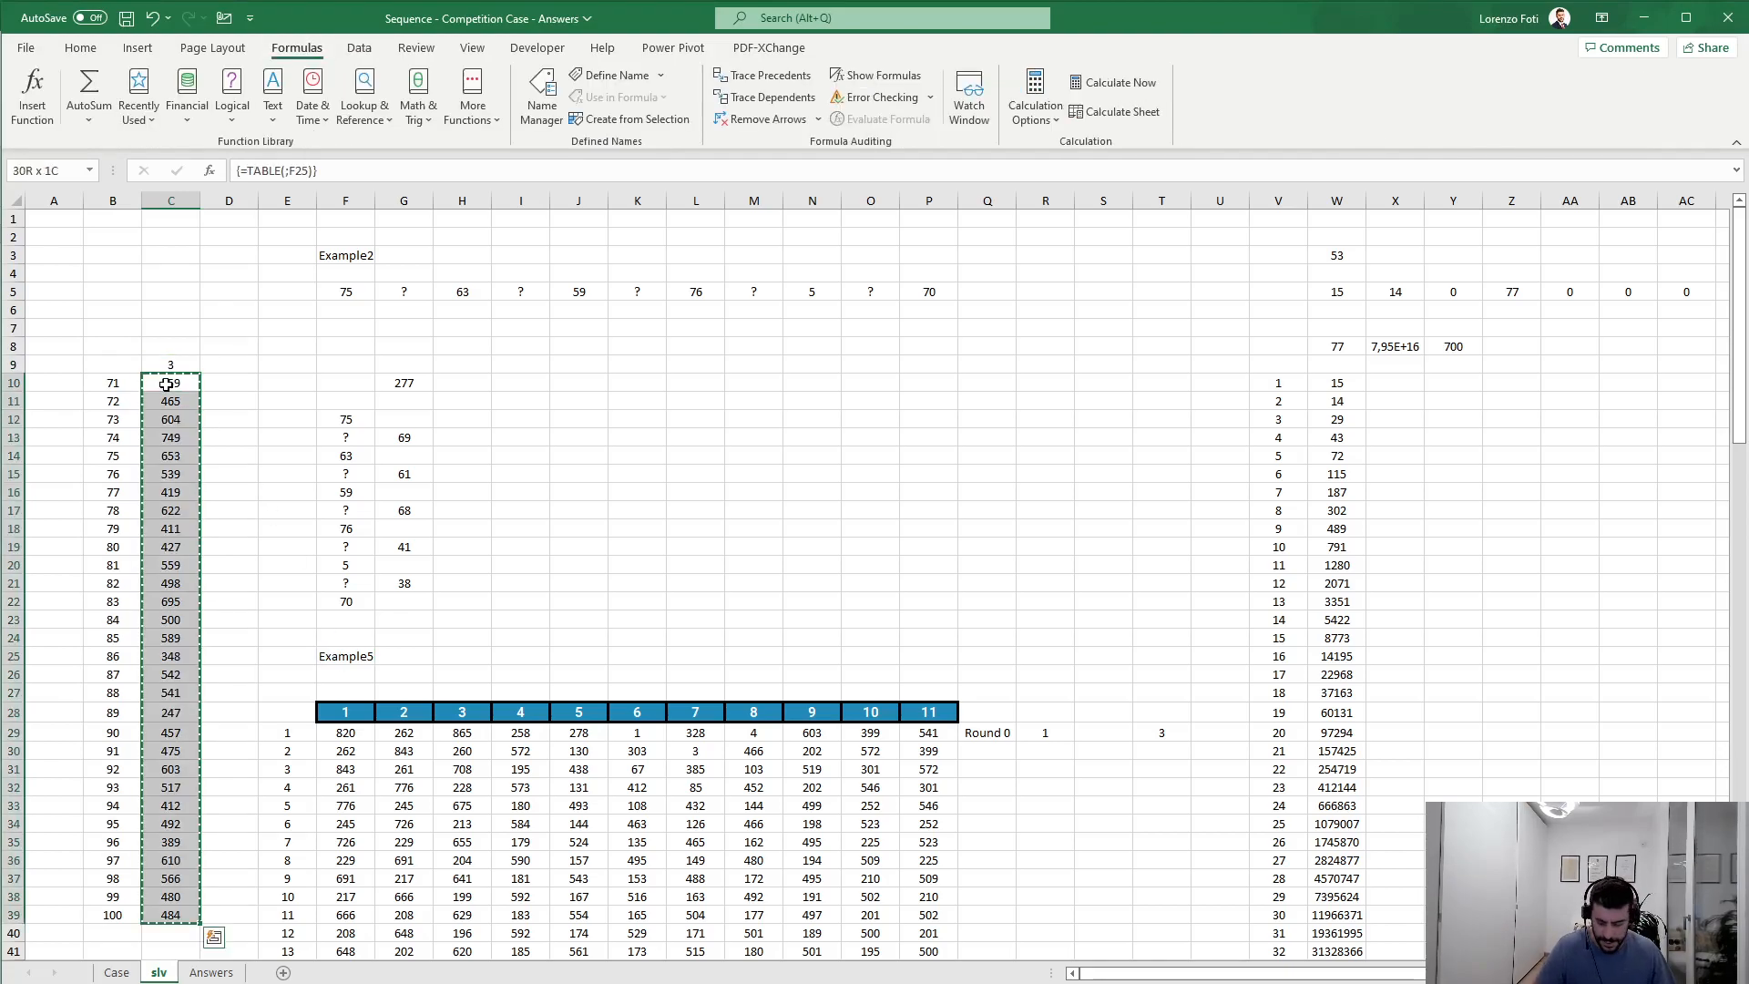
pyautogui.hotkey('ctrl', 'pageup')
pyautogui.click(267, 610)
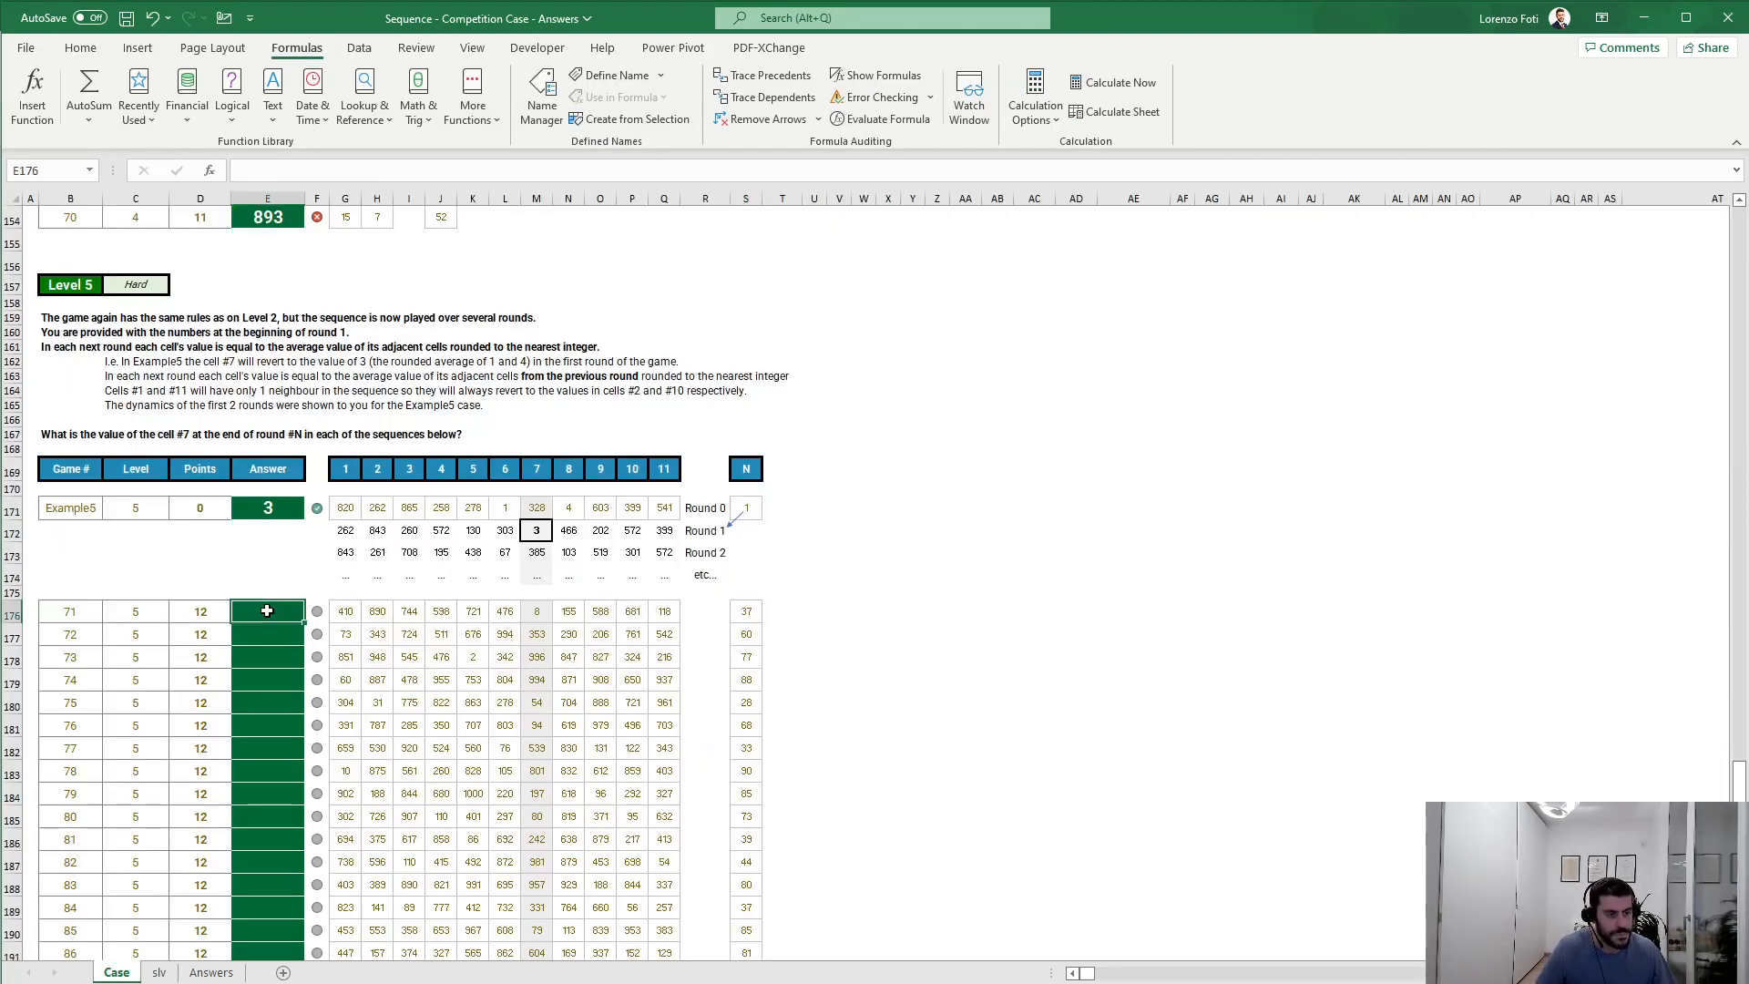
pyautogui.hotkey('alt', 'h')
pyautogui.press('v')
pyautogui.press('v')
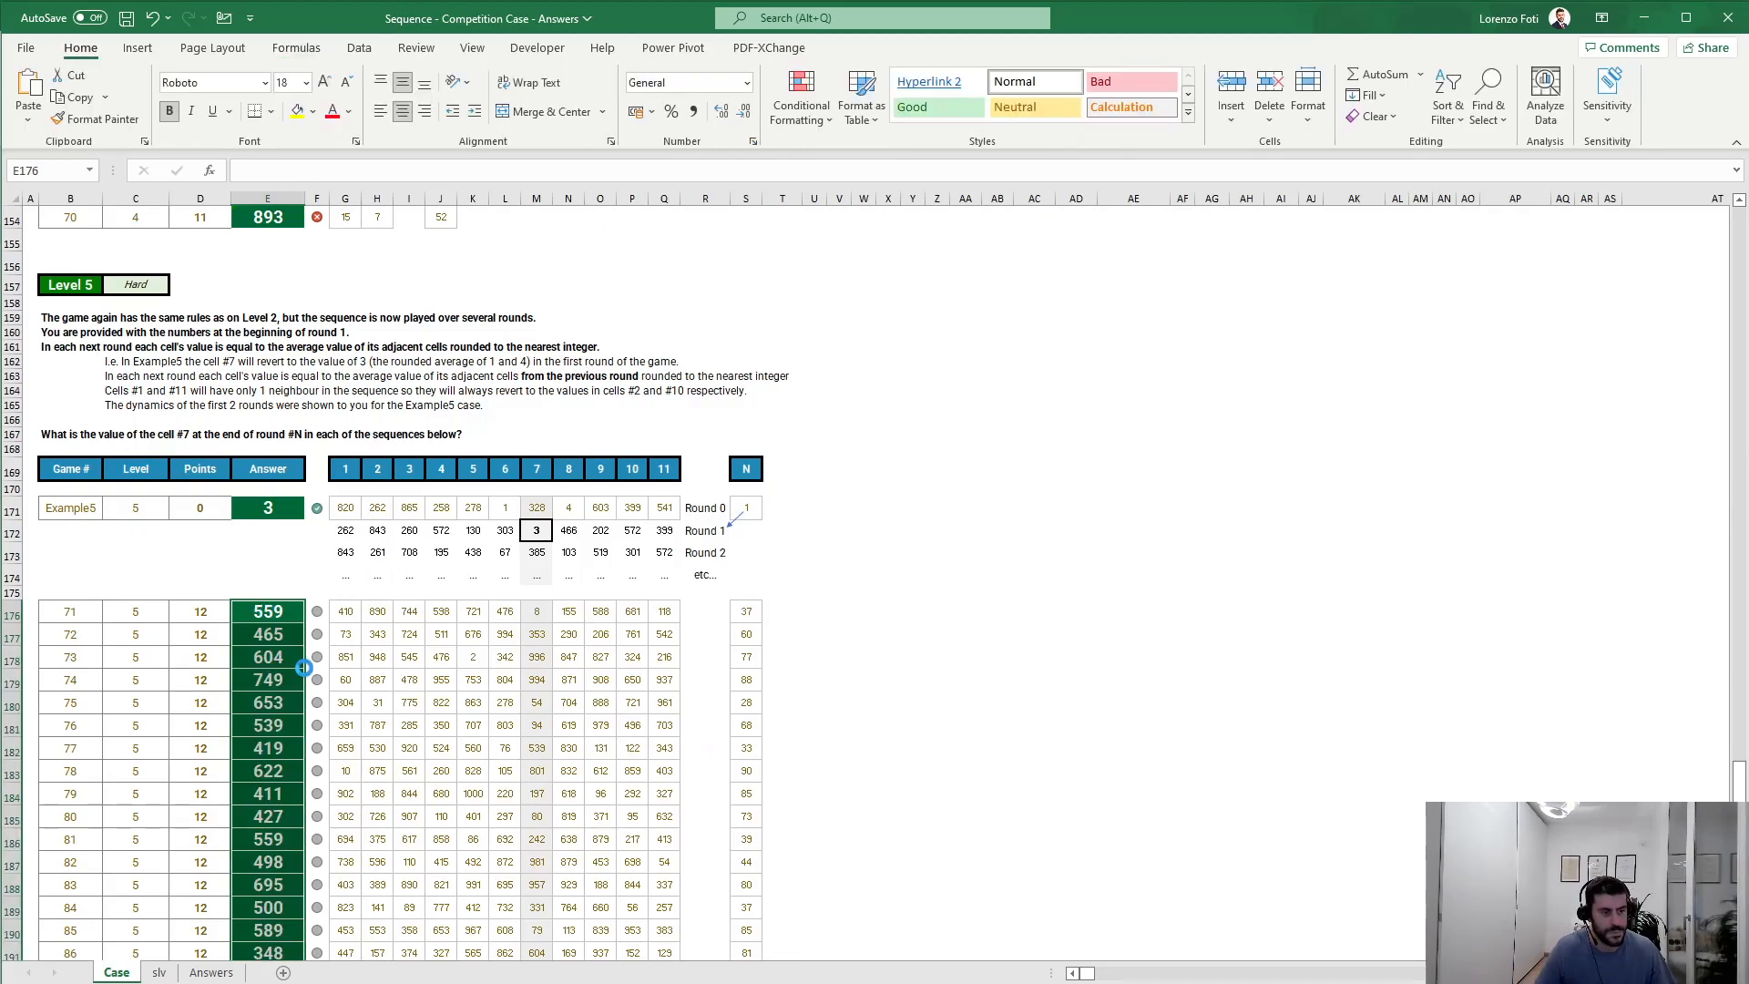
pyautogui.scroll(-5, 304, 674)
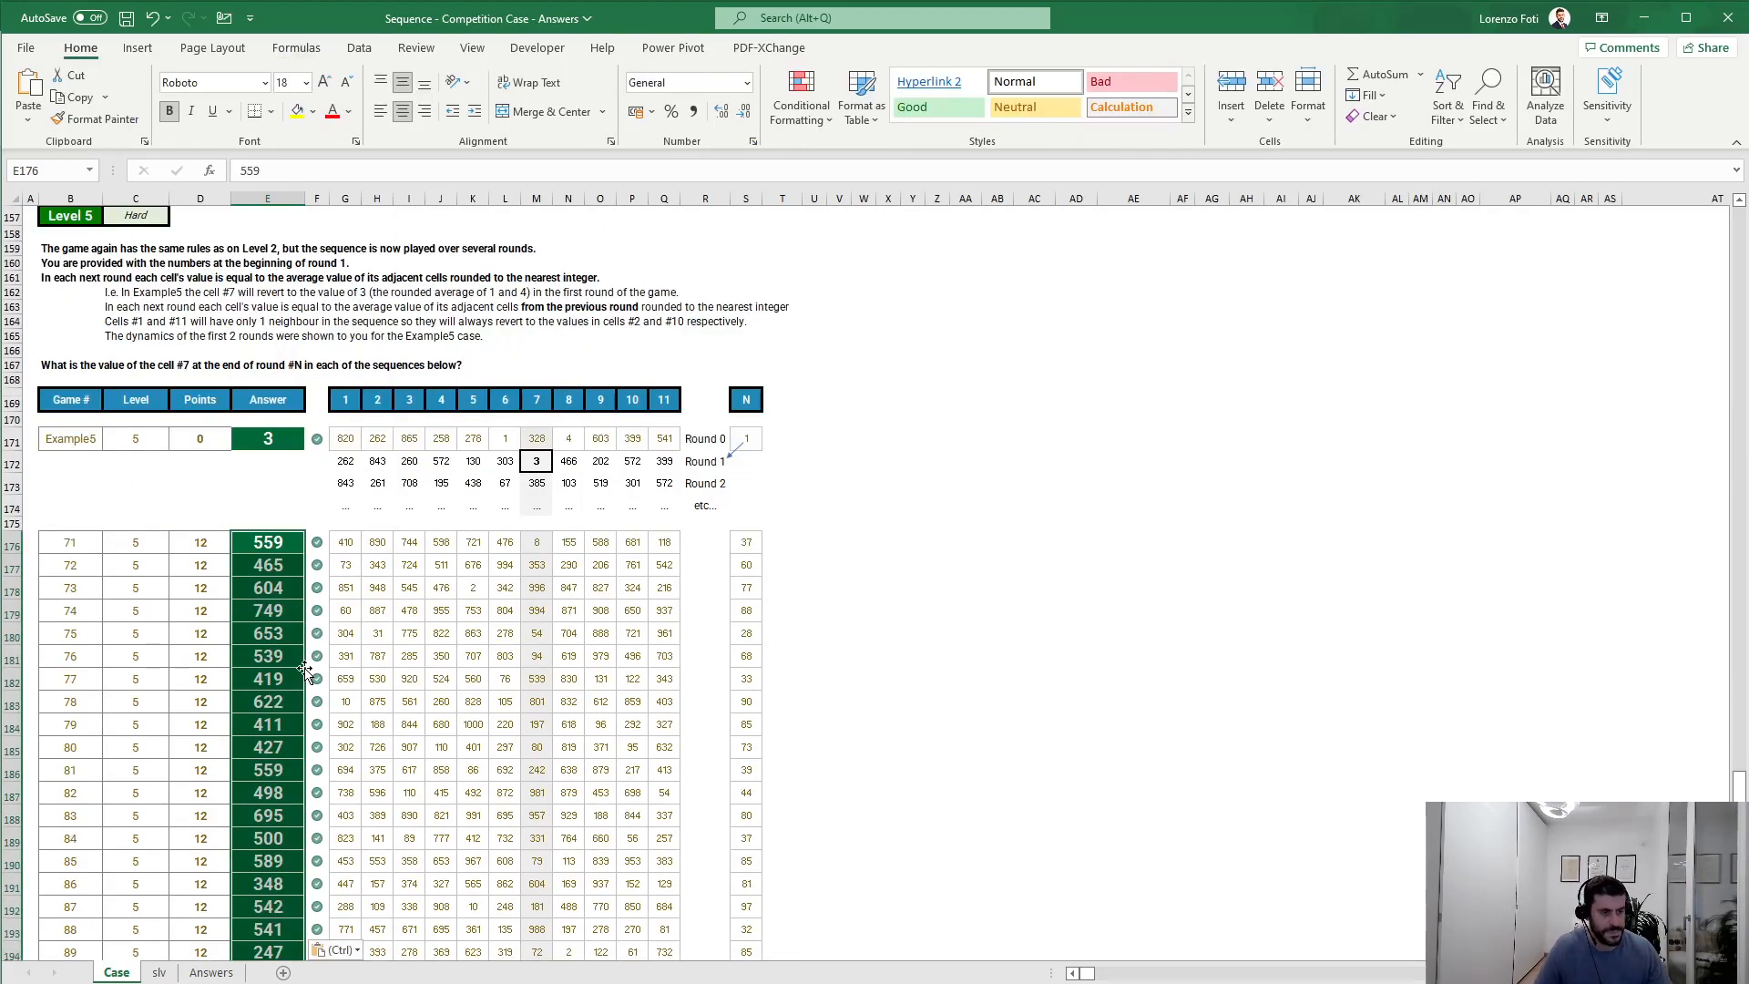
# Step: Start the Bonus 1 doubling sequence on Case with 1 in AF19 and =+AF19*2 in AG19
pyautogui.scroll(20, 304, 678)
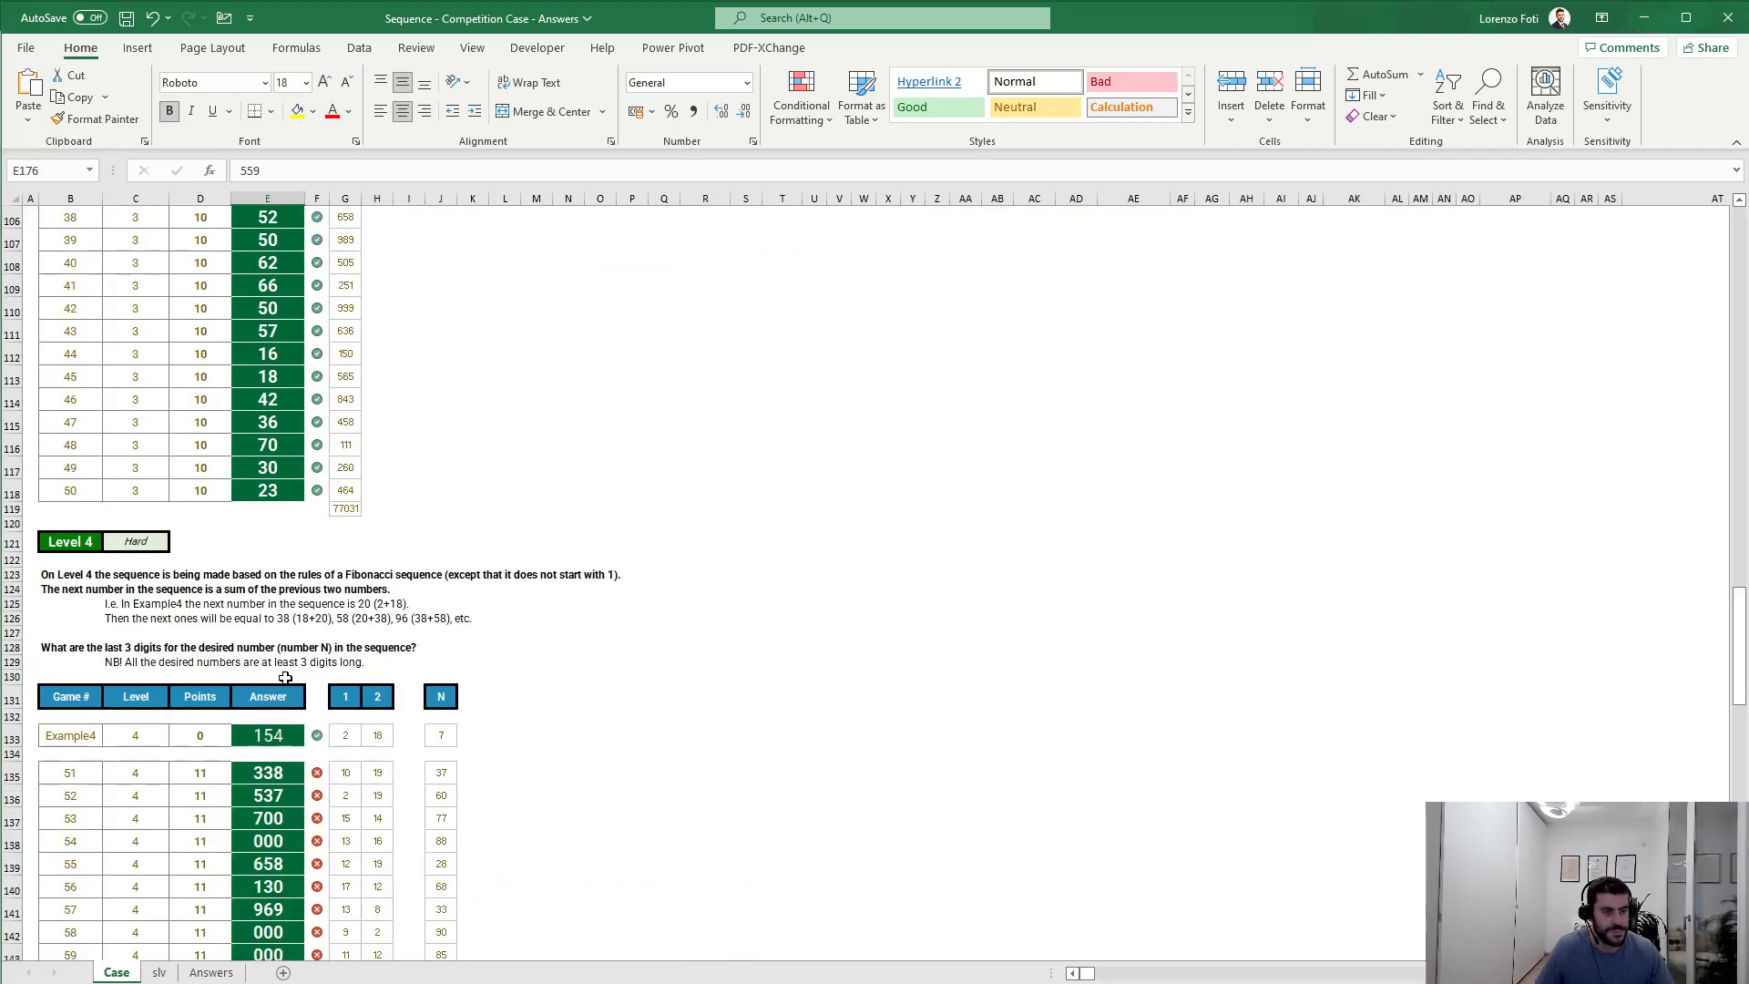
pyautogui.scroll(9, 282, 675)
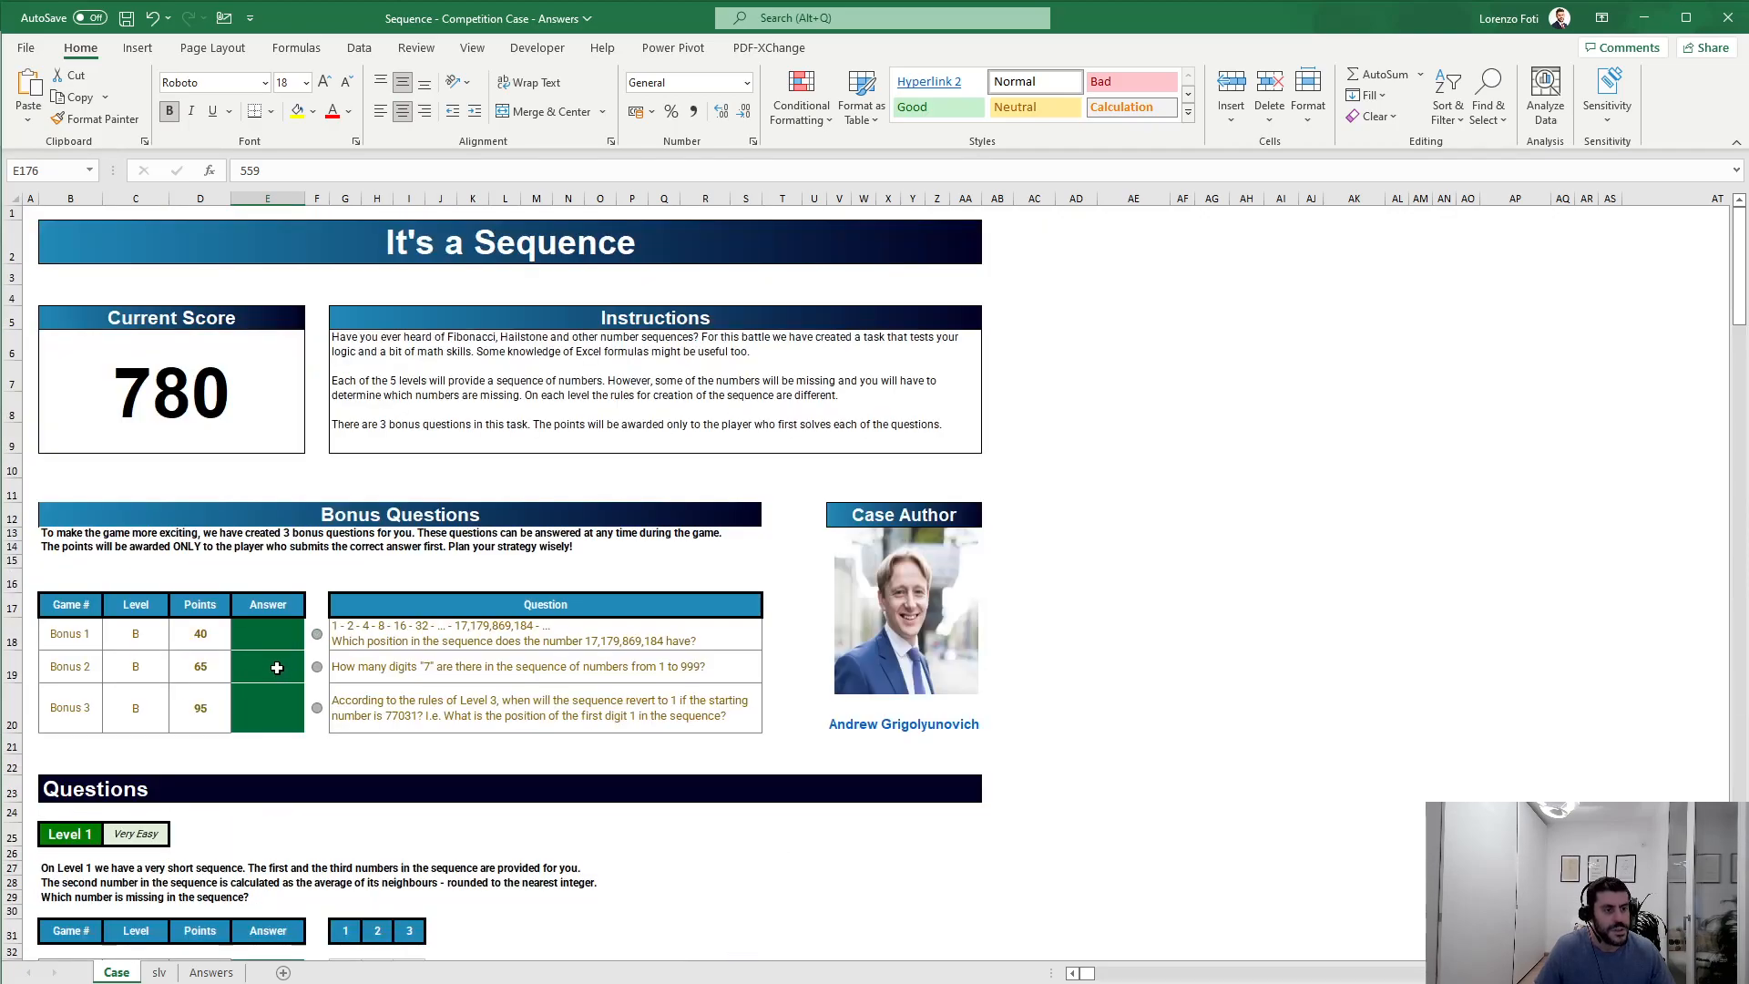
pyautogui.click(175, 373)
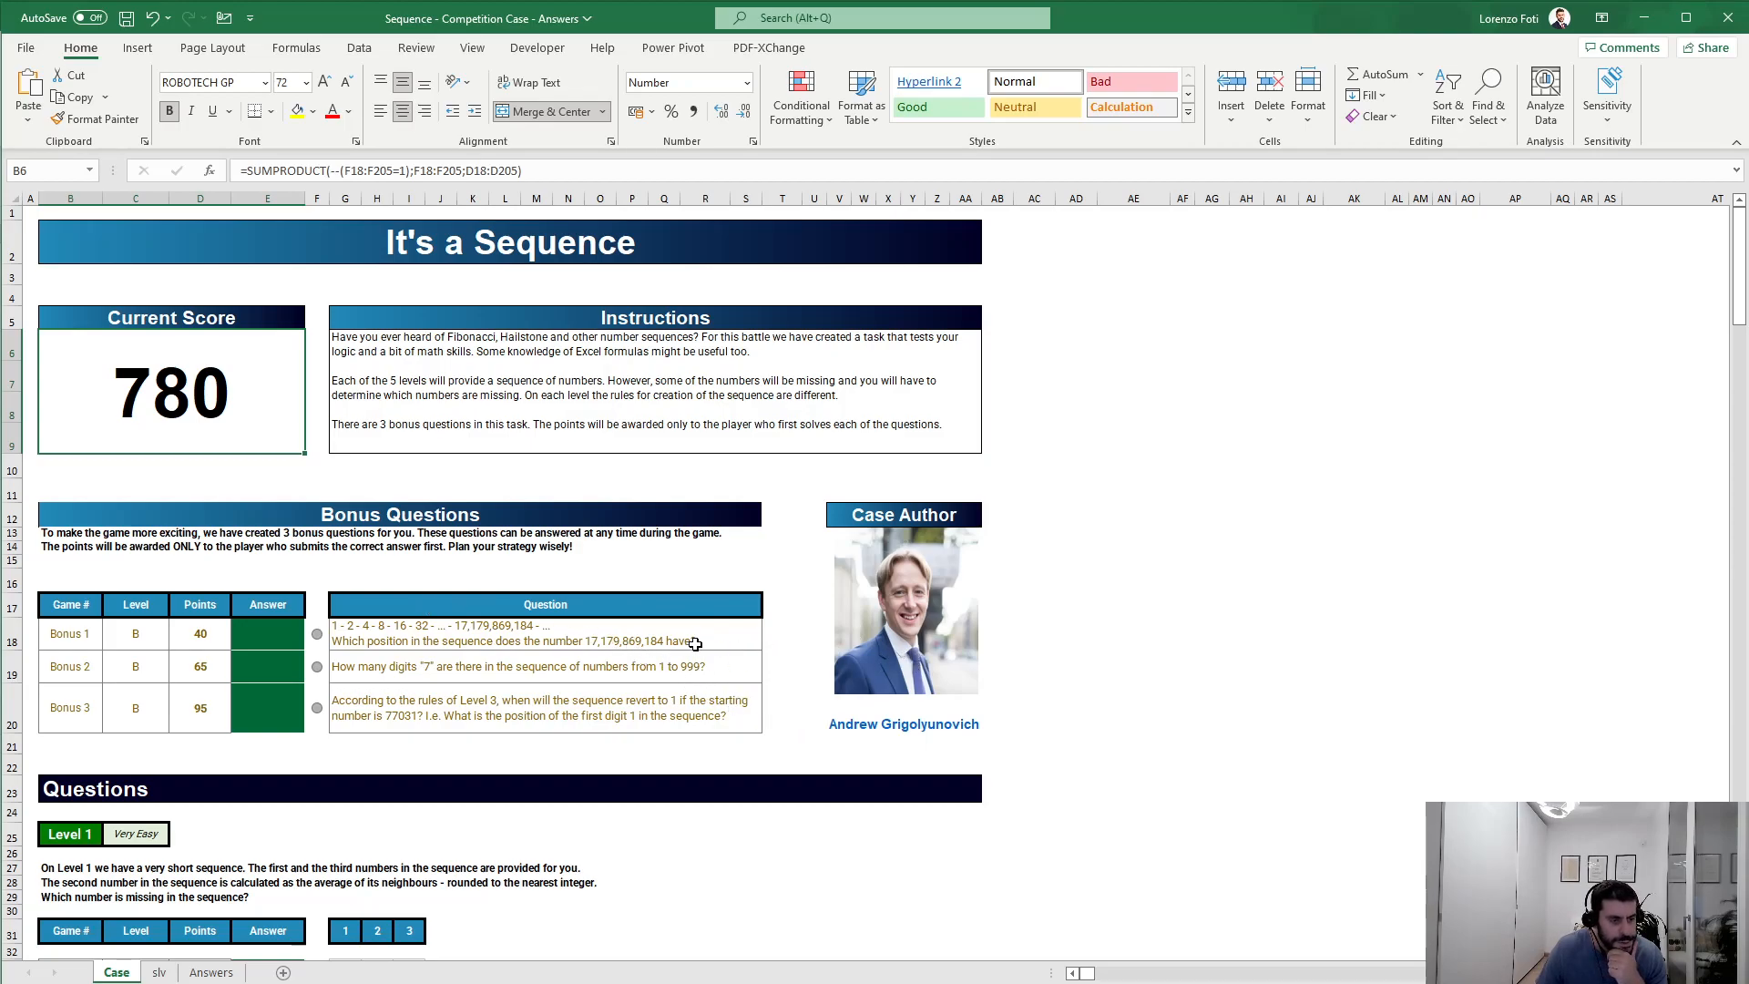
pyautogui.click(1174, 665)
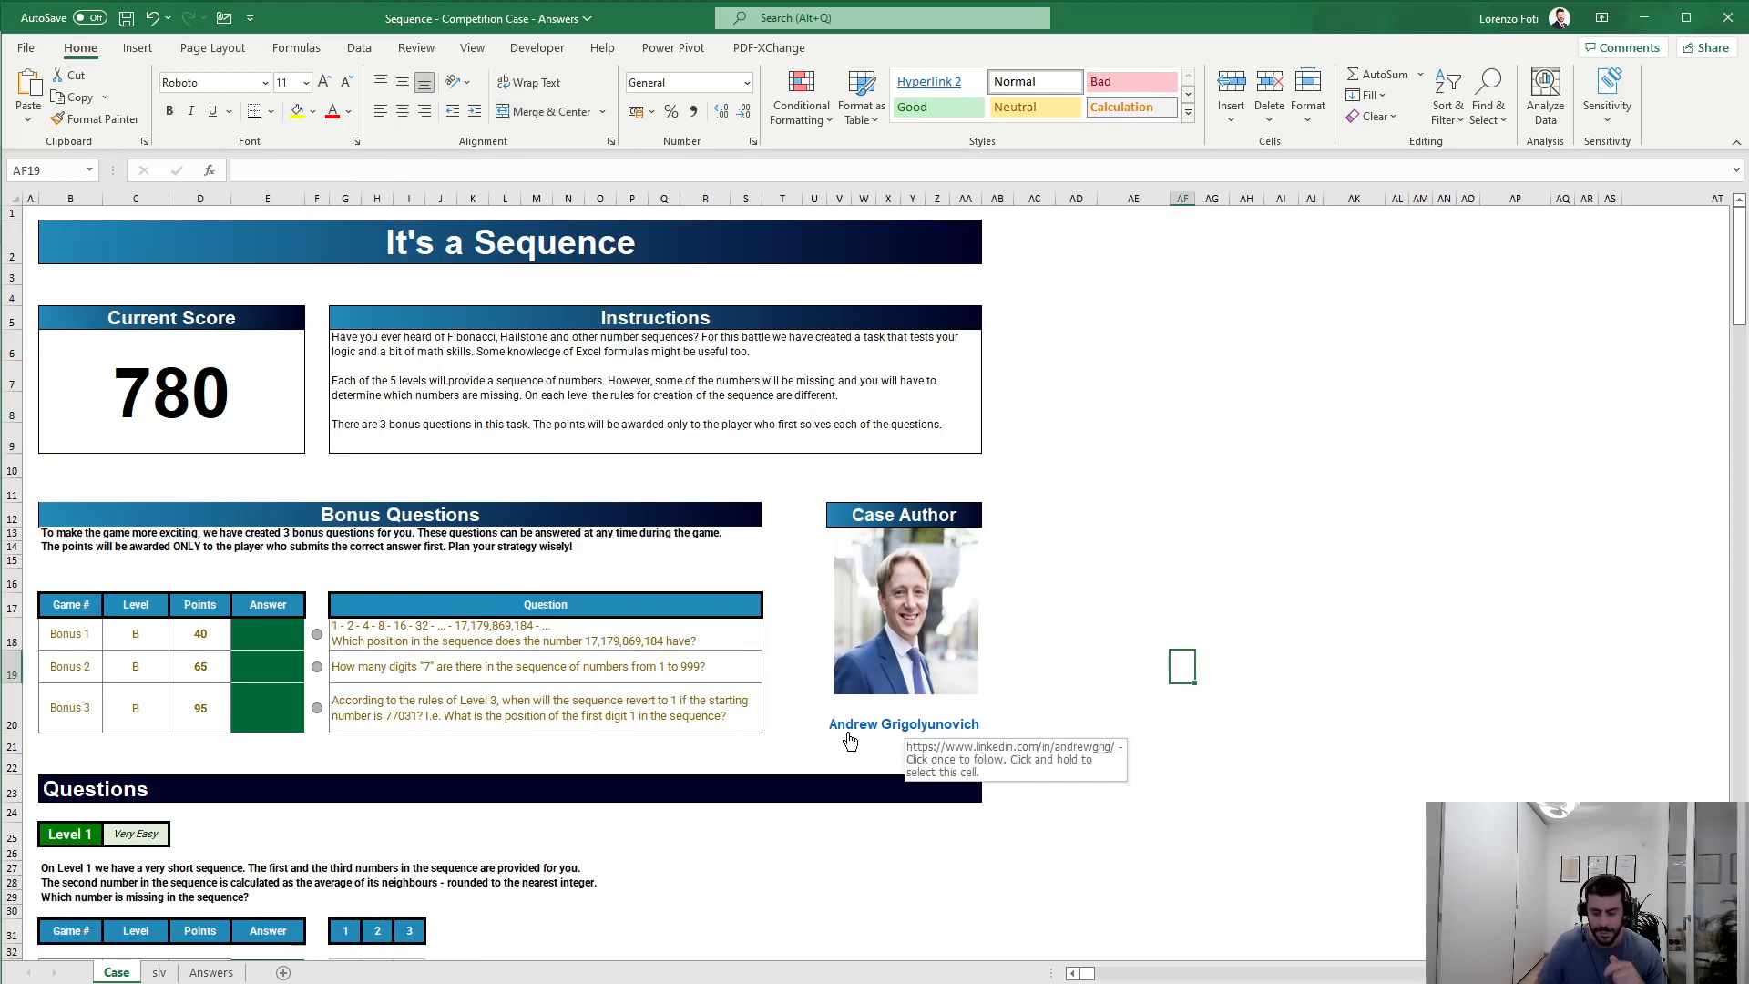
pyautogui.write('1')
pyautogui.press('Right')
pyautogui.press('Right')
pyautogui.press('Left')
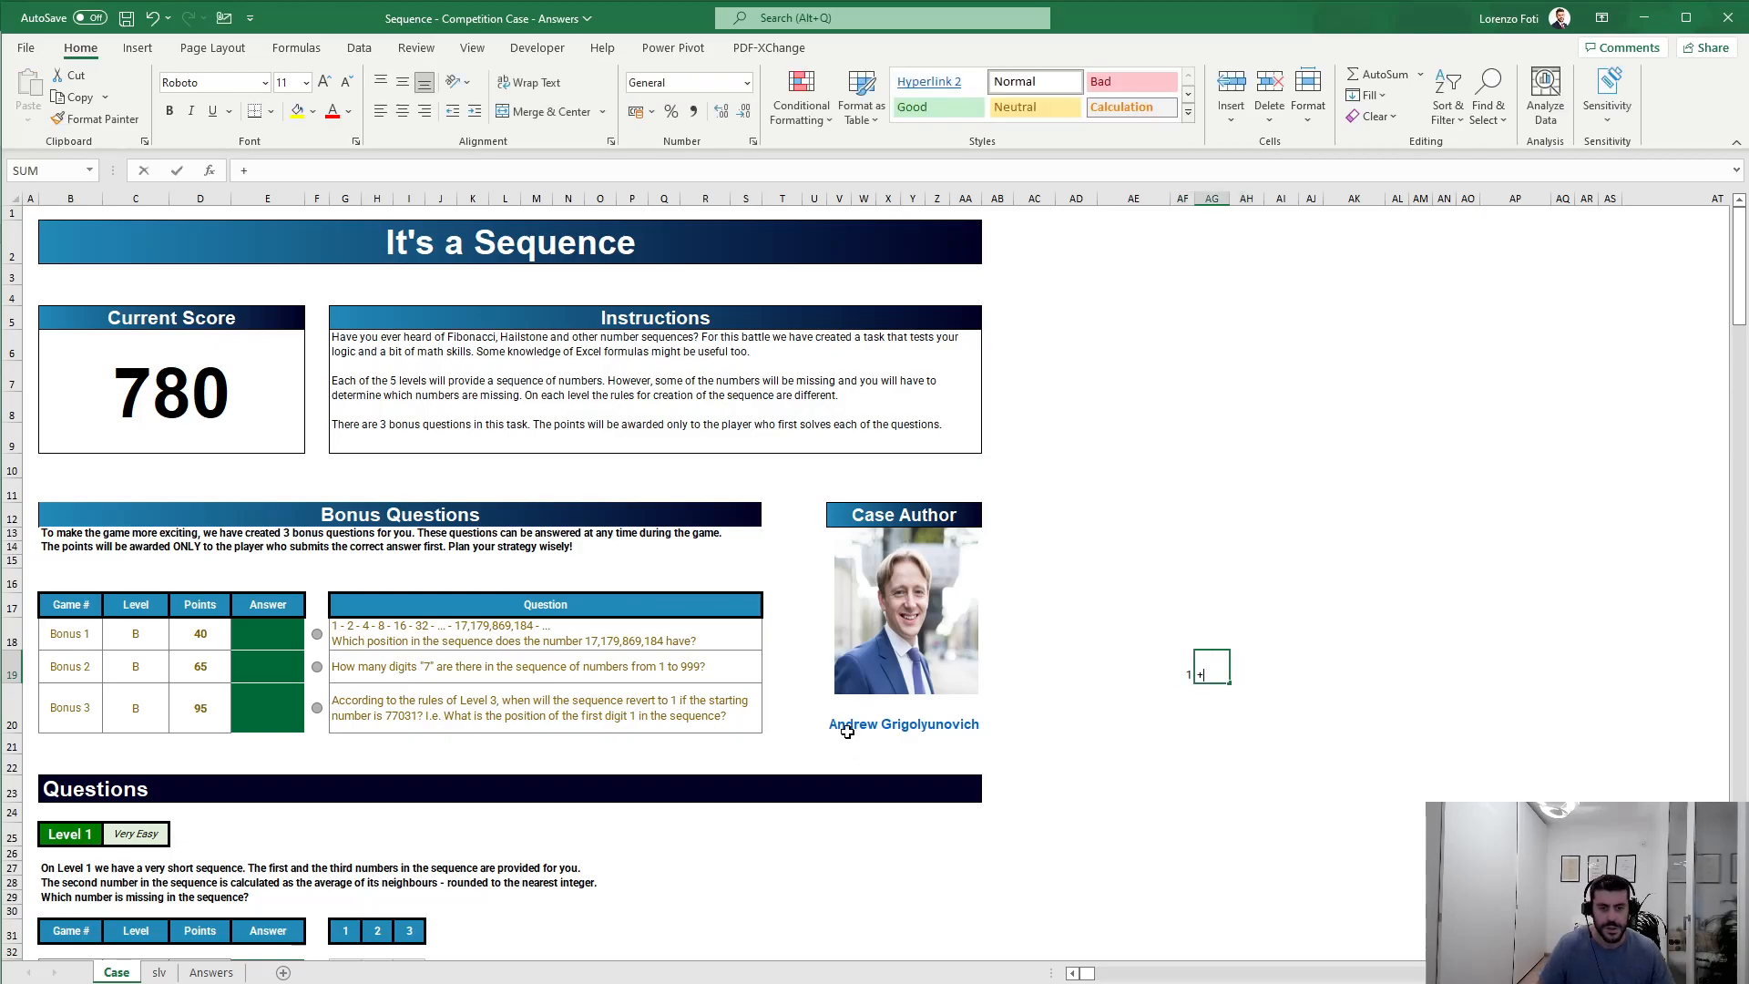
pyautogui.write('+')
pyautogui.press('Left')
pyautogui.write('*')
pyautogui.hotkey('ctrl', 'Return')
# Step: Copy the doubling formula from AG19 across AH19:AK19
pyautogui.hotkey('ctrl', 'c')
pyautogui.press('Right')
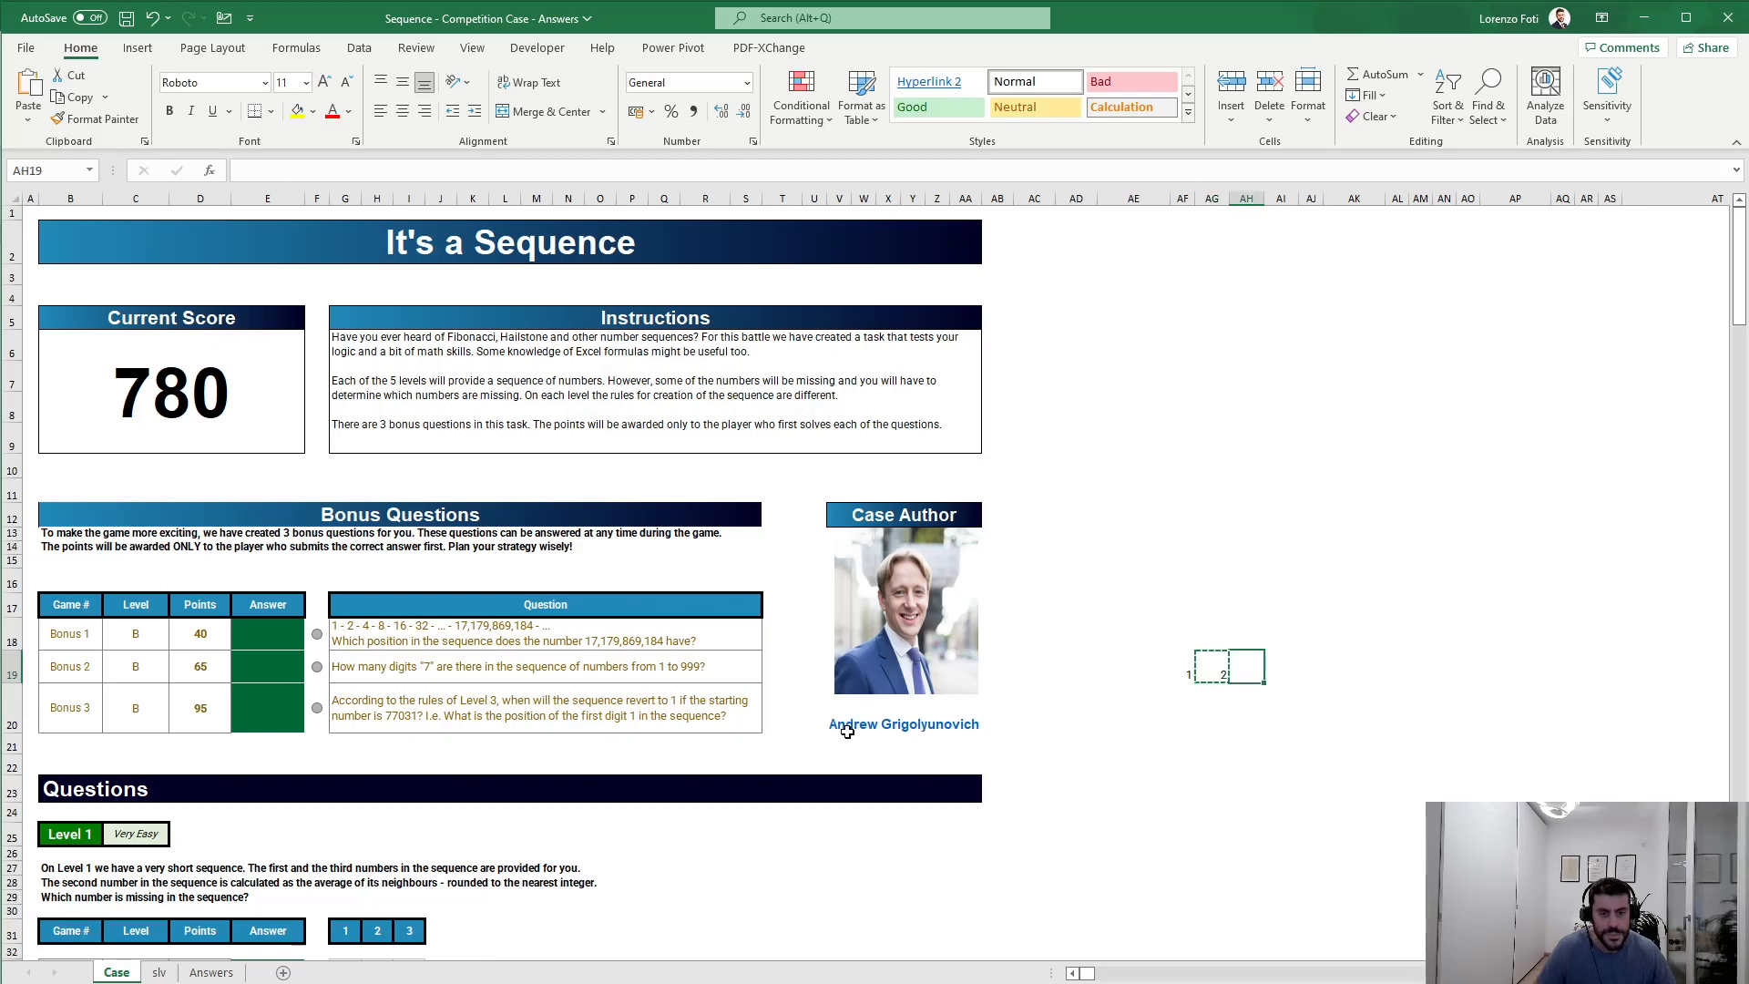
pyautogui.hotkey('shift', 'Right')
pyautogui.hotkey('shift', 'Right')
pyautogui.hotkey('shift', 'Right')
pyautogui.hotkey('shift', 'Right')
pyautogui.hotkey('ctrl', 'b')
pyautogui.press('Left')
pyautogui.hotkey('ctrl', 'c')
pyautogui.press('Right')
pyautogui.hotkey('shift', 'Right')
pyautogui.hotkey('shift', 'Right')
pyautogui.hotkey('shift', 'Right')
pyautogui.press('Return')
# Step: Number the positions 1 to 100 across row 18 with a SEQUENCE(;100) formula in AF18, above the doubling sequence
pyautogui.press('Right')
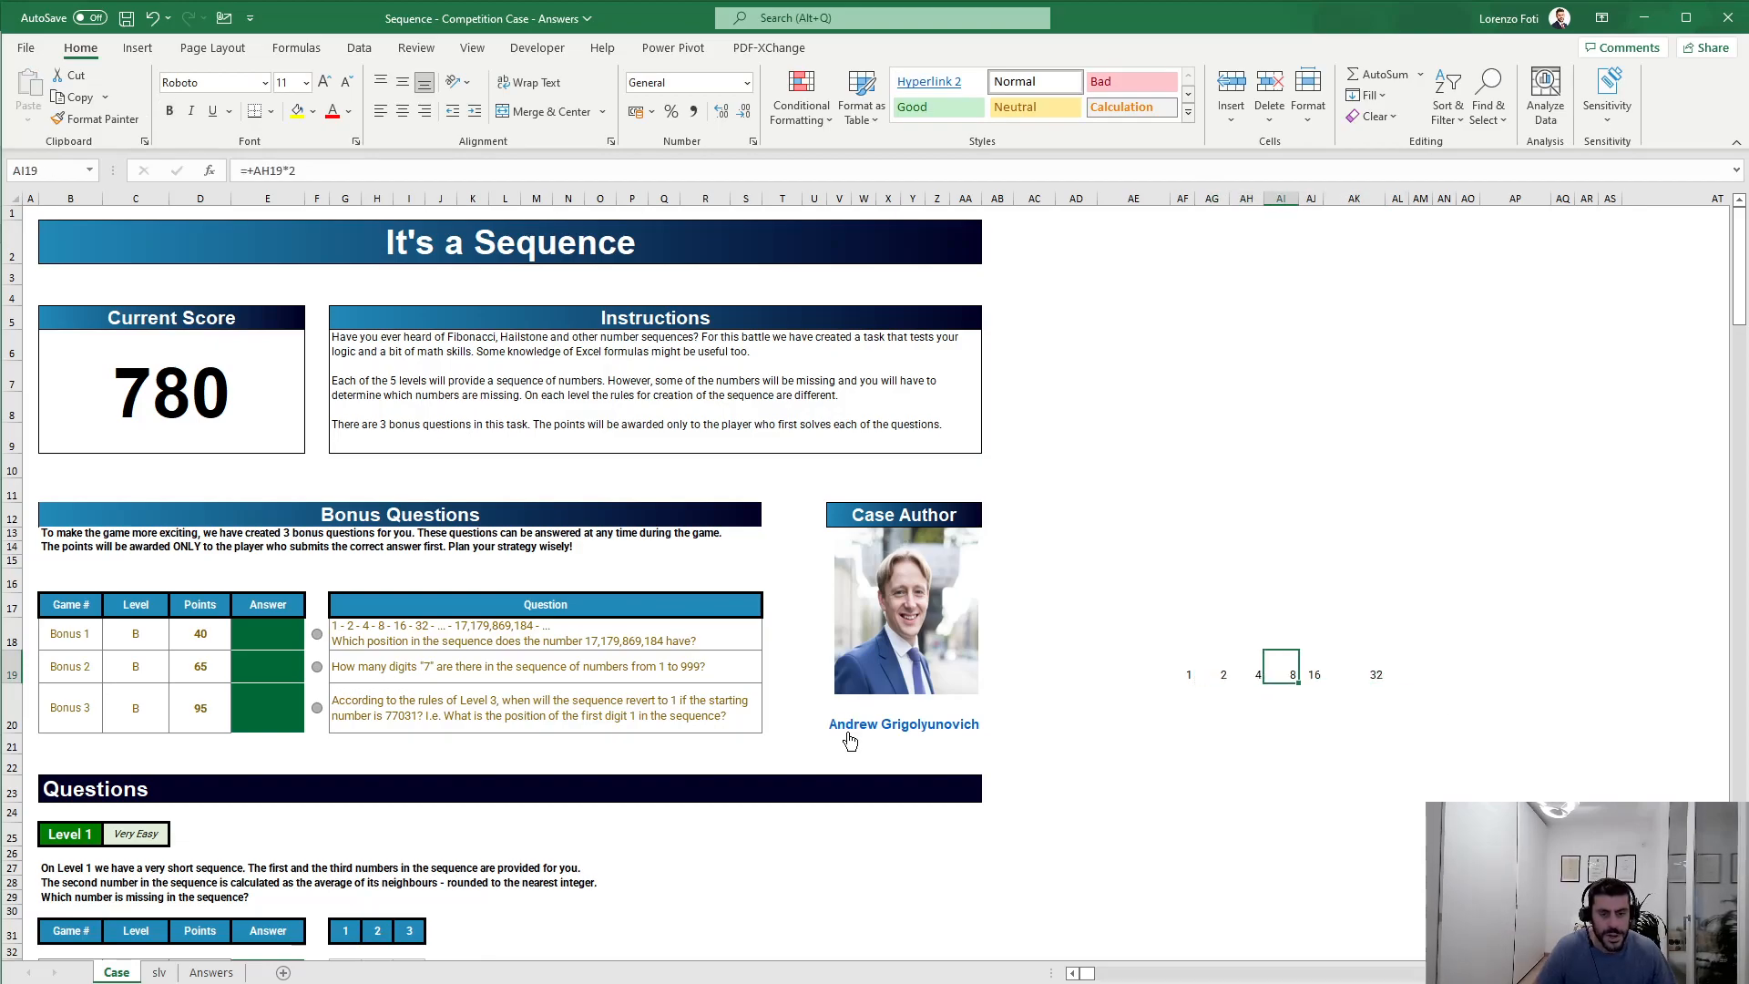
pyautogui.press('Right')
pyautogui.press('Right')
pyautogui.press('Up')
pyautogui.press('Left')
pyautogui.press('Left')
pyautogui.press('Left')
pyautogui.press('Left')
pyautogui.press('Left')
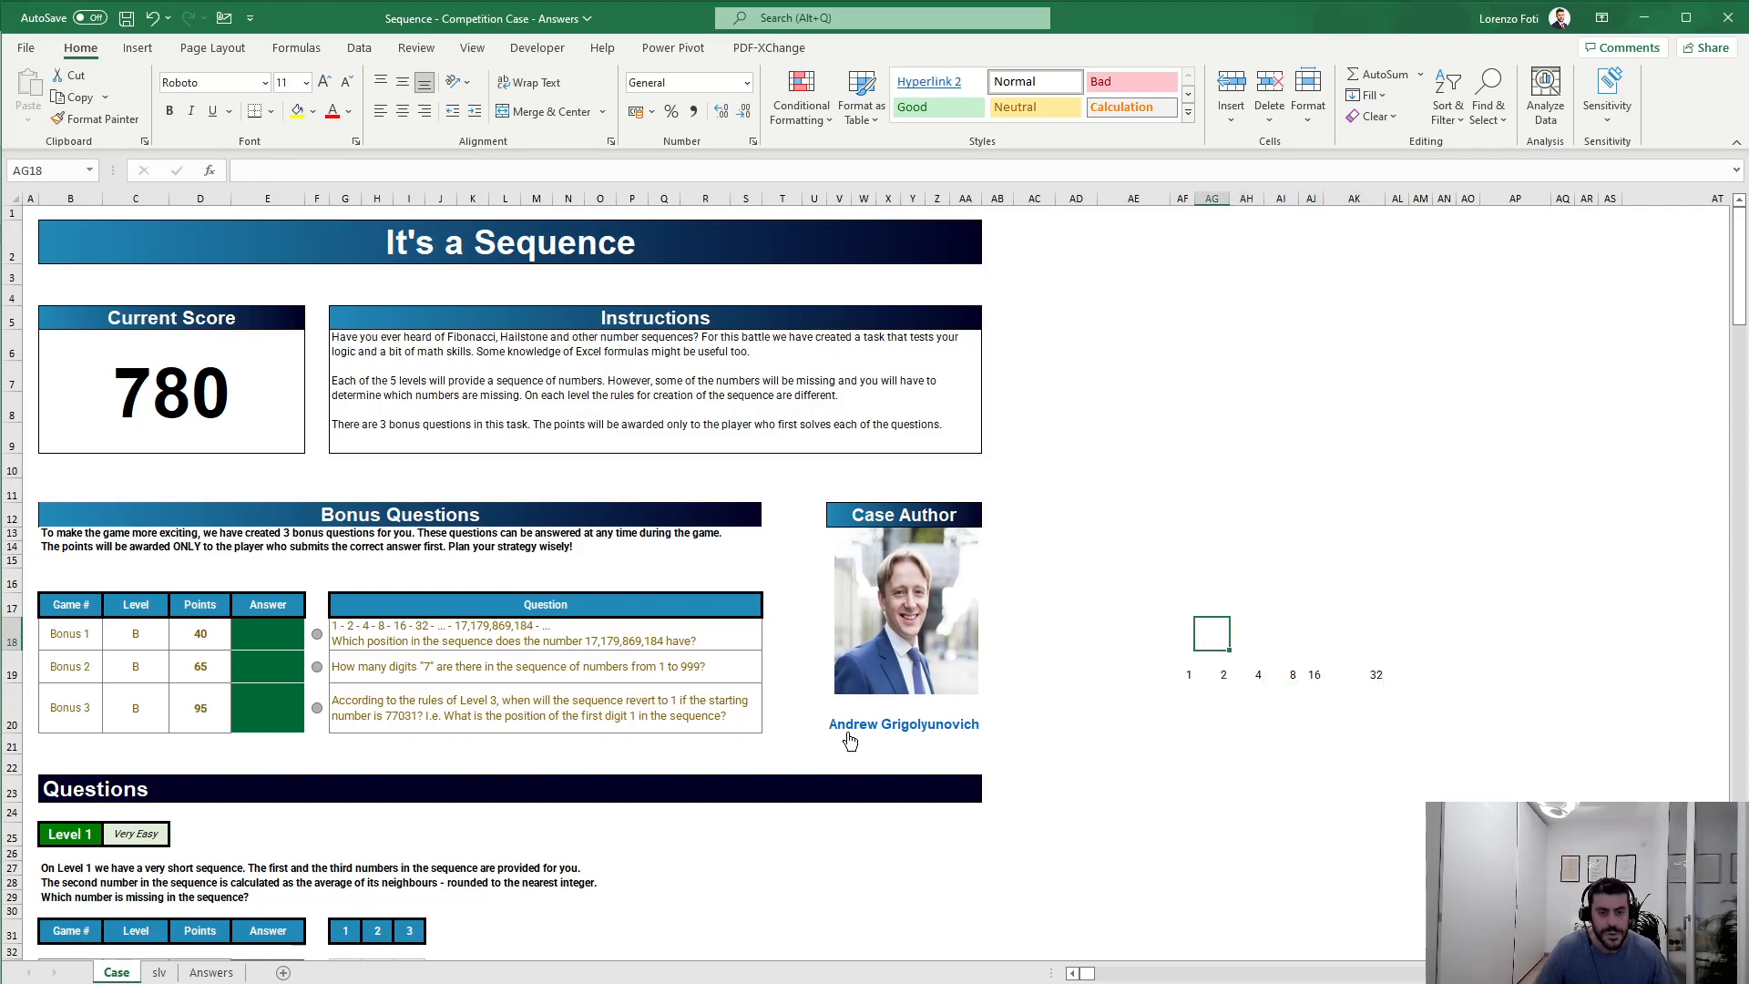
pyautogui.write('+seq')
pyautogui.press('Tab')
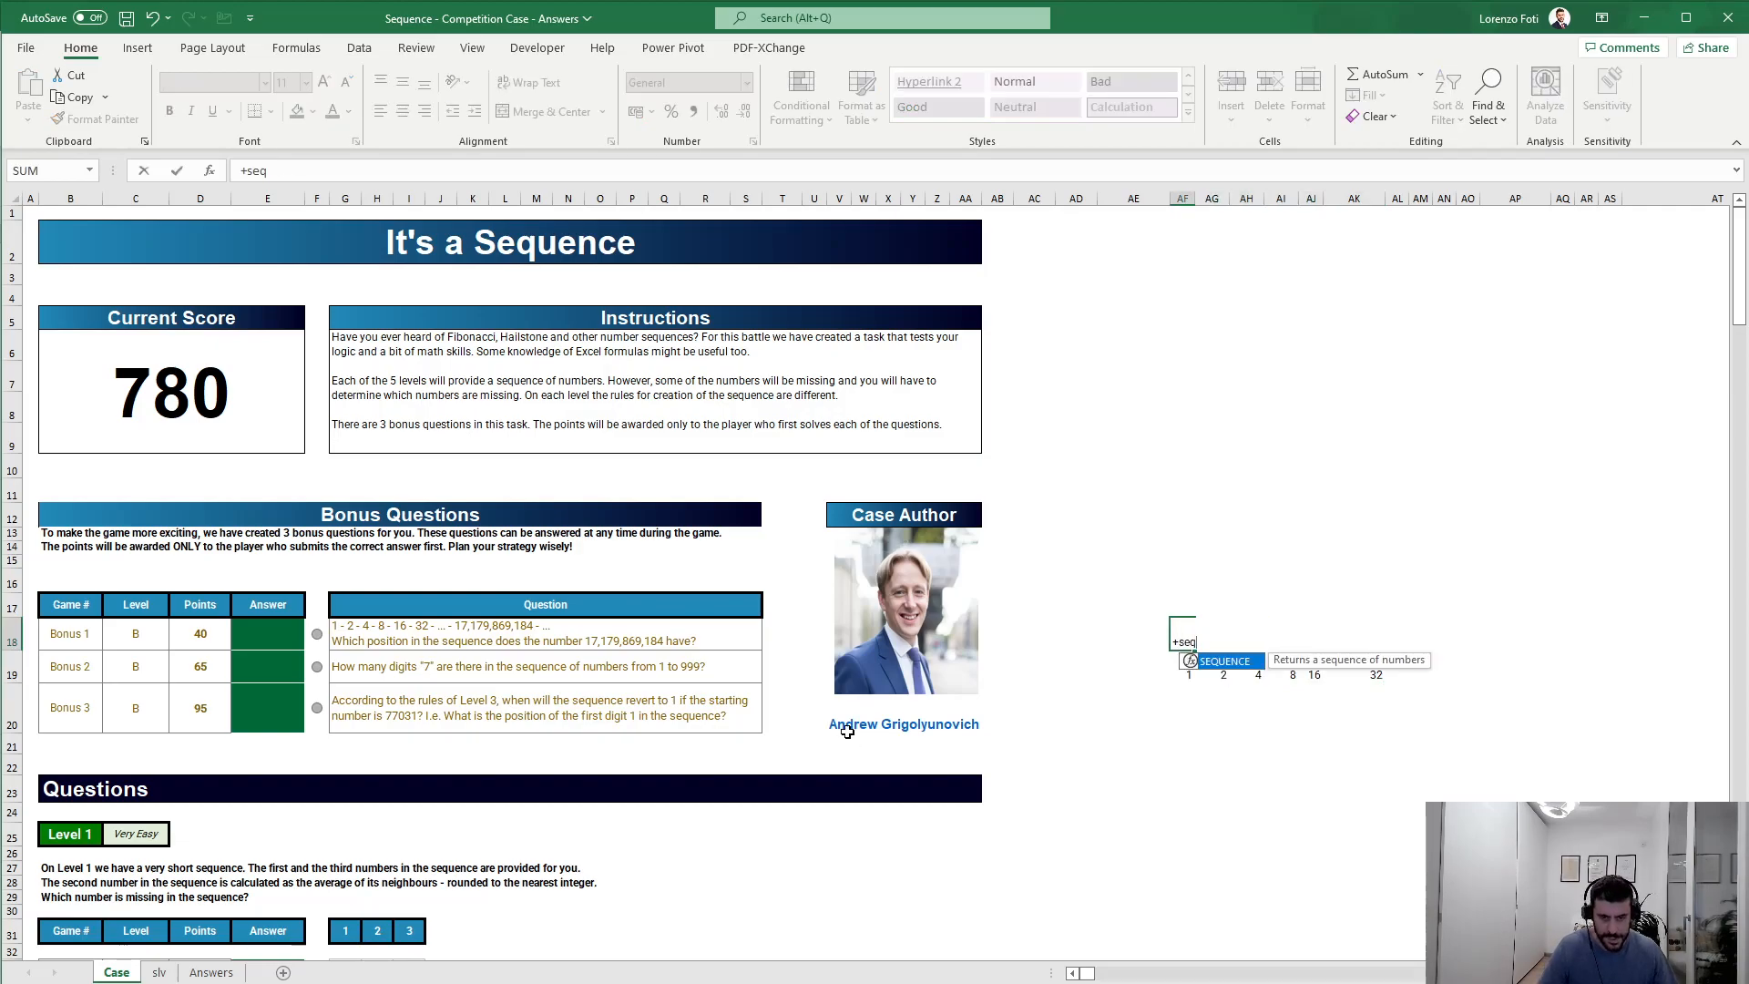
pyautogui.write(';100')
pyautogui.press('Return')
# Step: Copy the doubling formula along row 19 as far as EA19, under position 100
pyautogui.press('Right')
pyautogui.press('Right')
pyautogui.press('Right')
pyautogui.press('Right')
pyautogui.press('Right')
pyautogui.press('Right')
pyautogui.press('Left')
pyautogui.hotkey('ctrl', 'c')
pyautogui.press('Up')
pyautogui.hotkey('ctrl', 'Right')
pyautogui.press('Down')
pyautogui.hotkey('ctrl', 'shift', 'Left')
pyautogui.hotkey('ctrl', 'v')
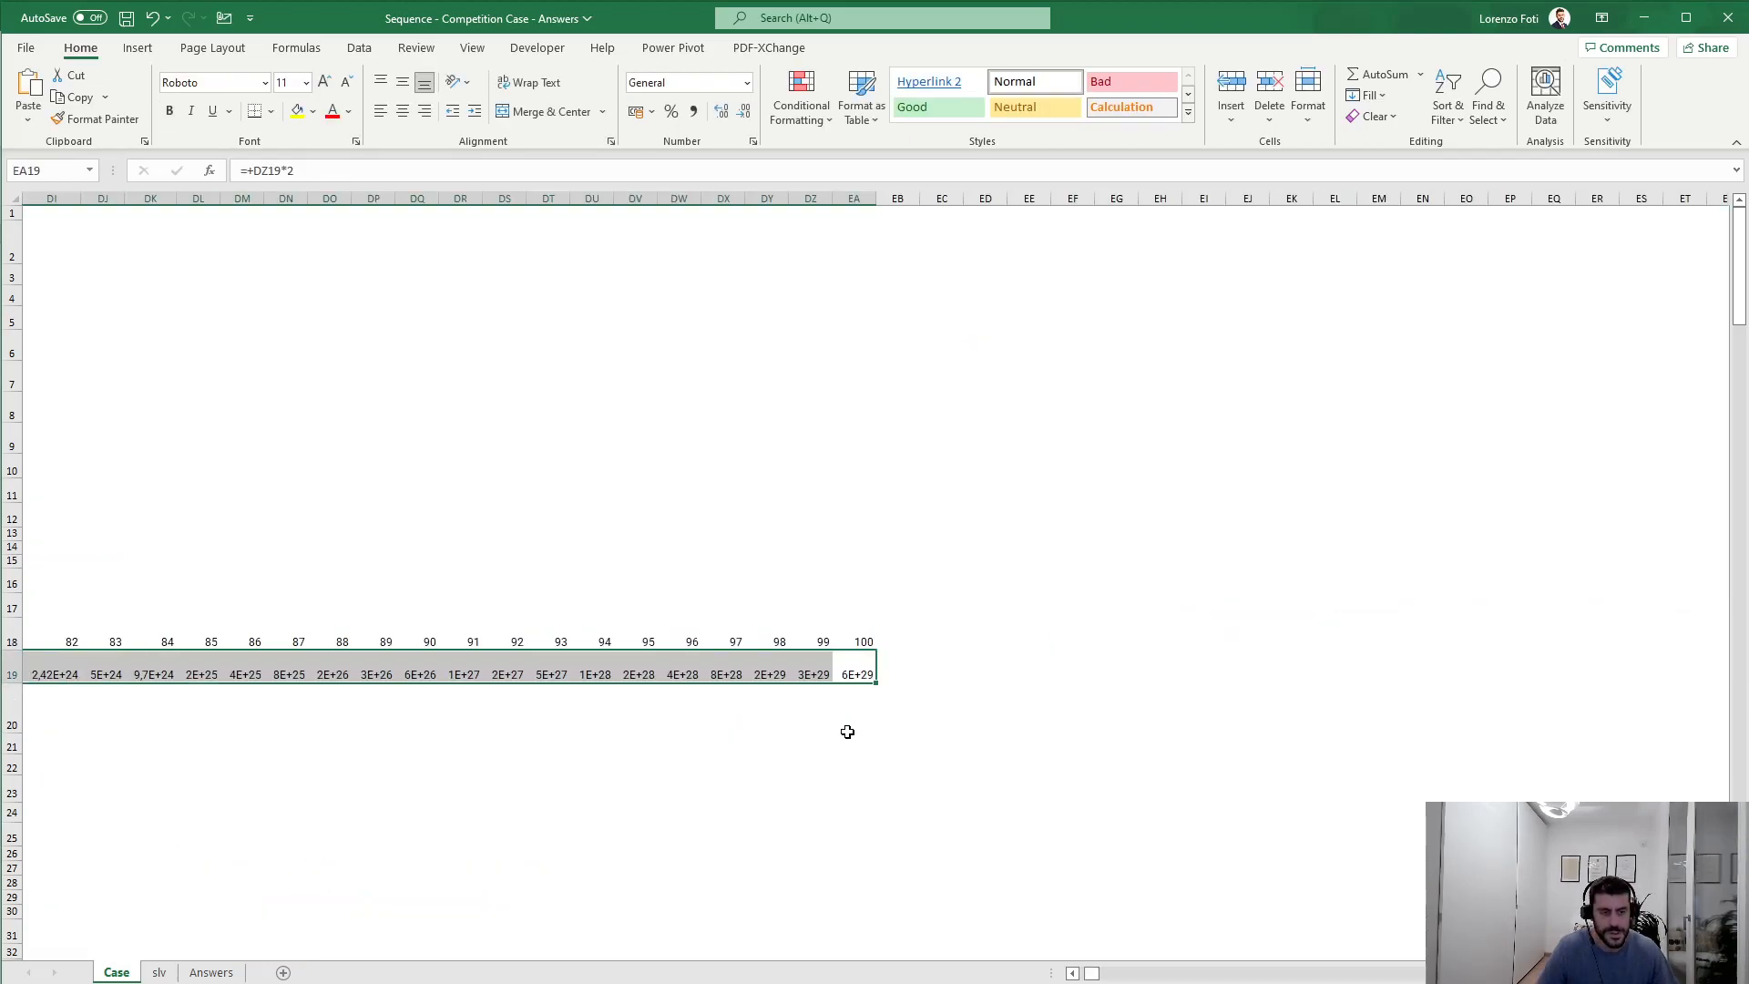
# Step: Copy the number 17,179,869,184 from the Bonus 1 question into AG16 and remove its commas
pyautogui.hotkey('ctrl', 'Left')
pyautogui.hotkey('ctrl', 'Left')
pyautogui.hotkey('ctrl', 'Right')
pyautogui.press('Right')
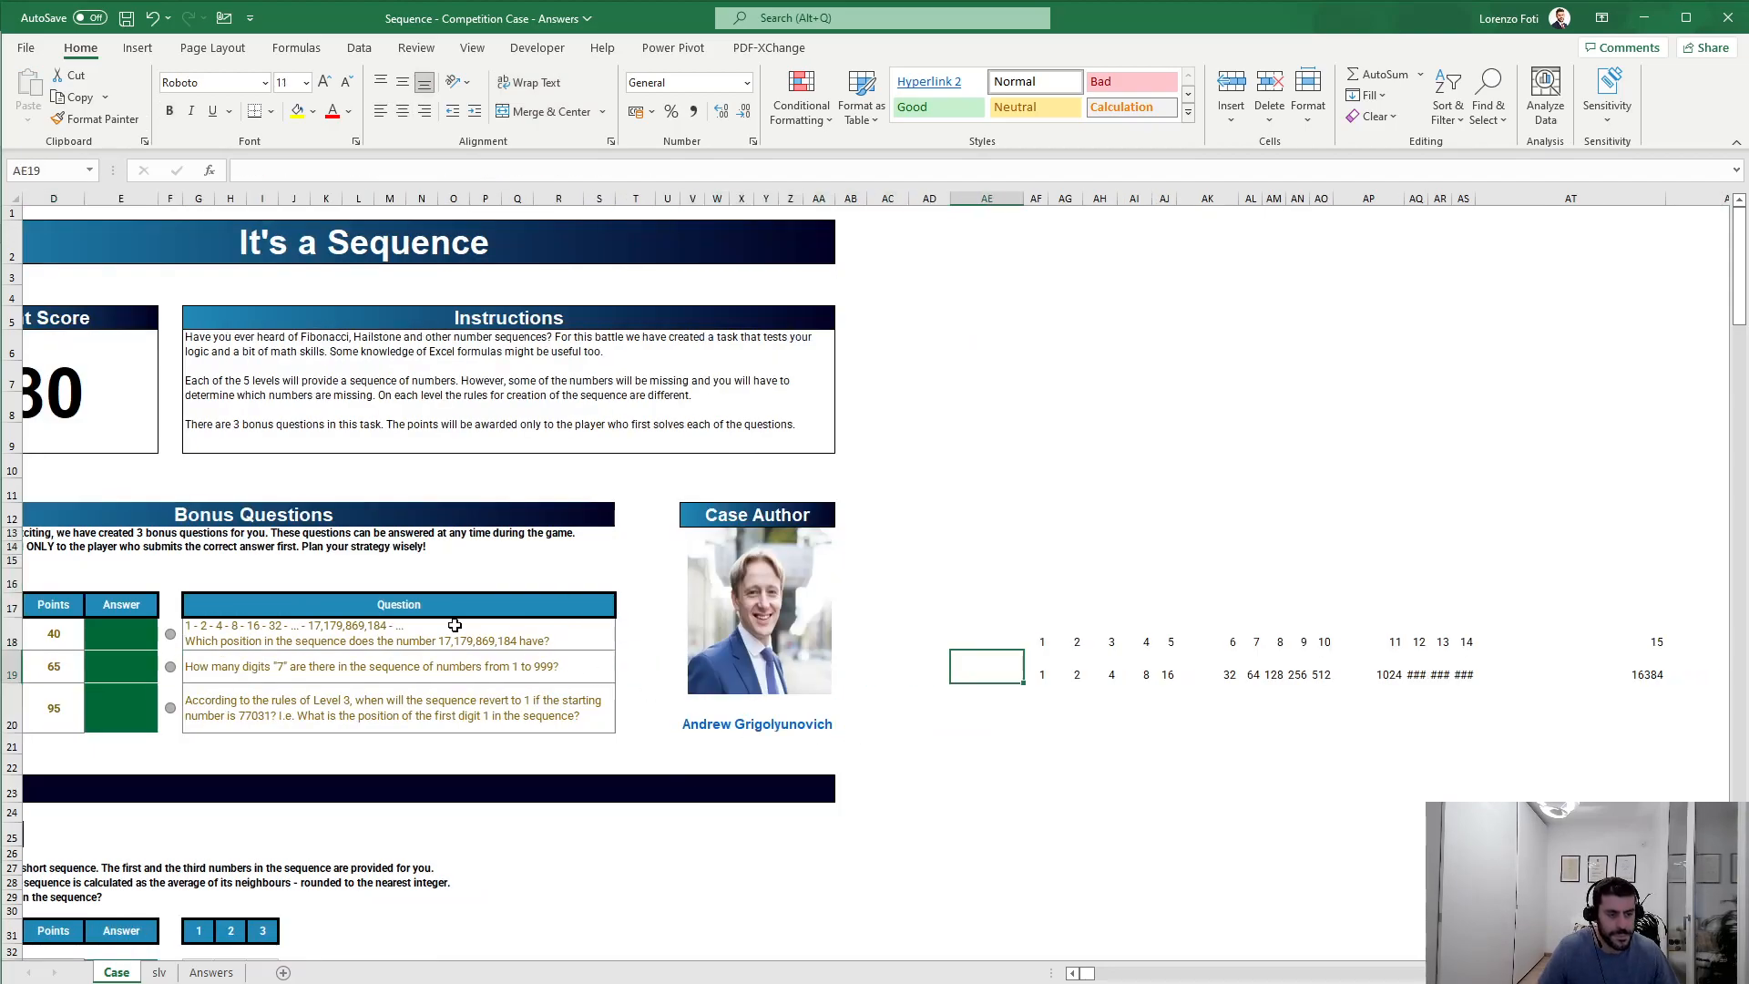
pyautogui.click(414, 631)
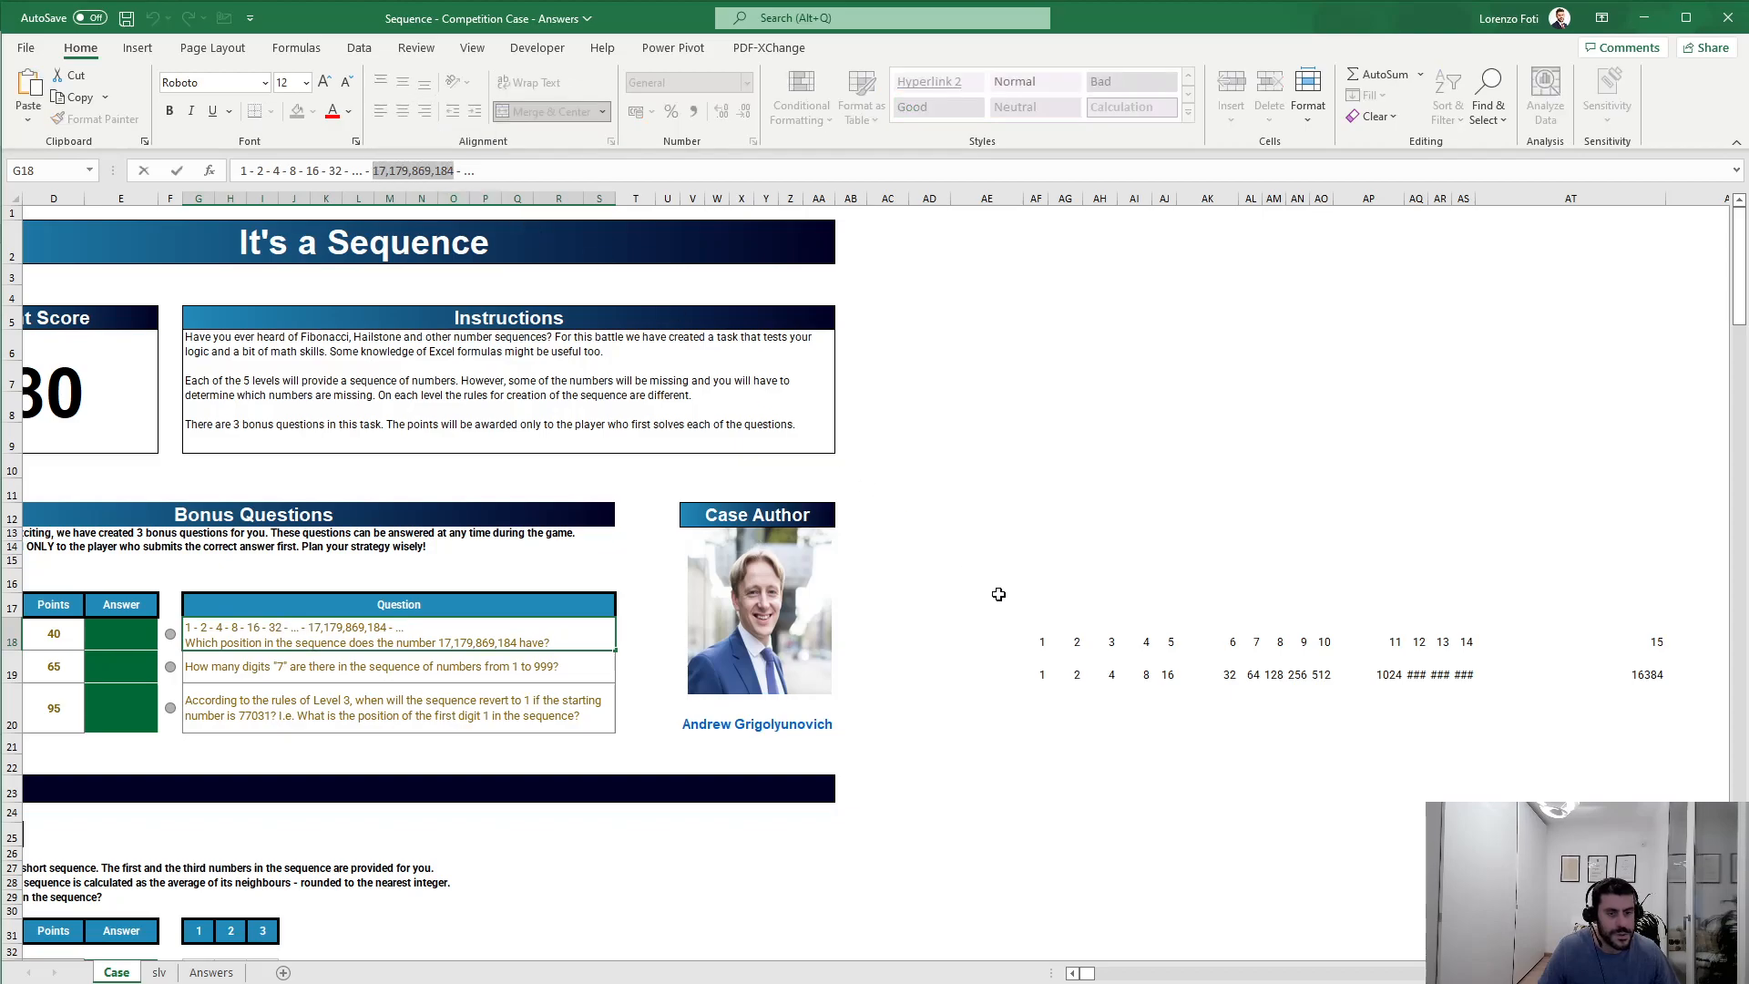
pyautogui.click(956, 672)
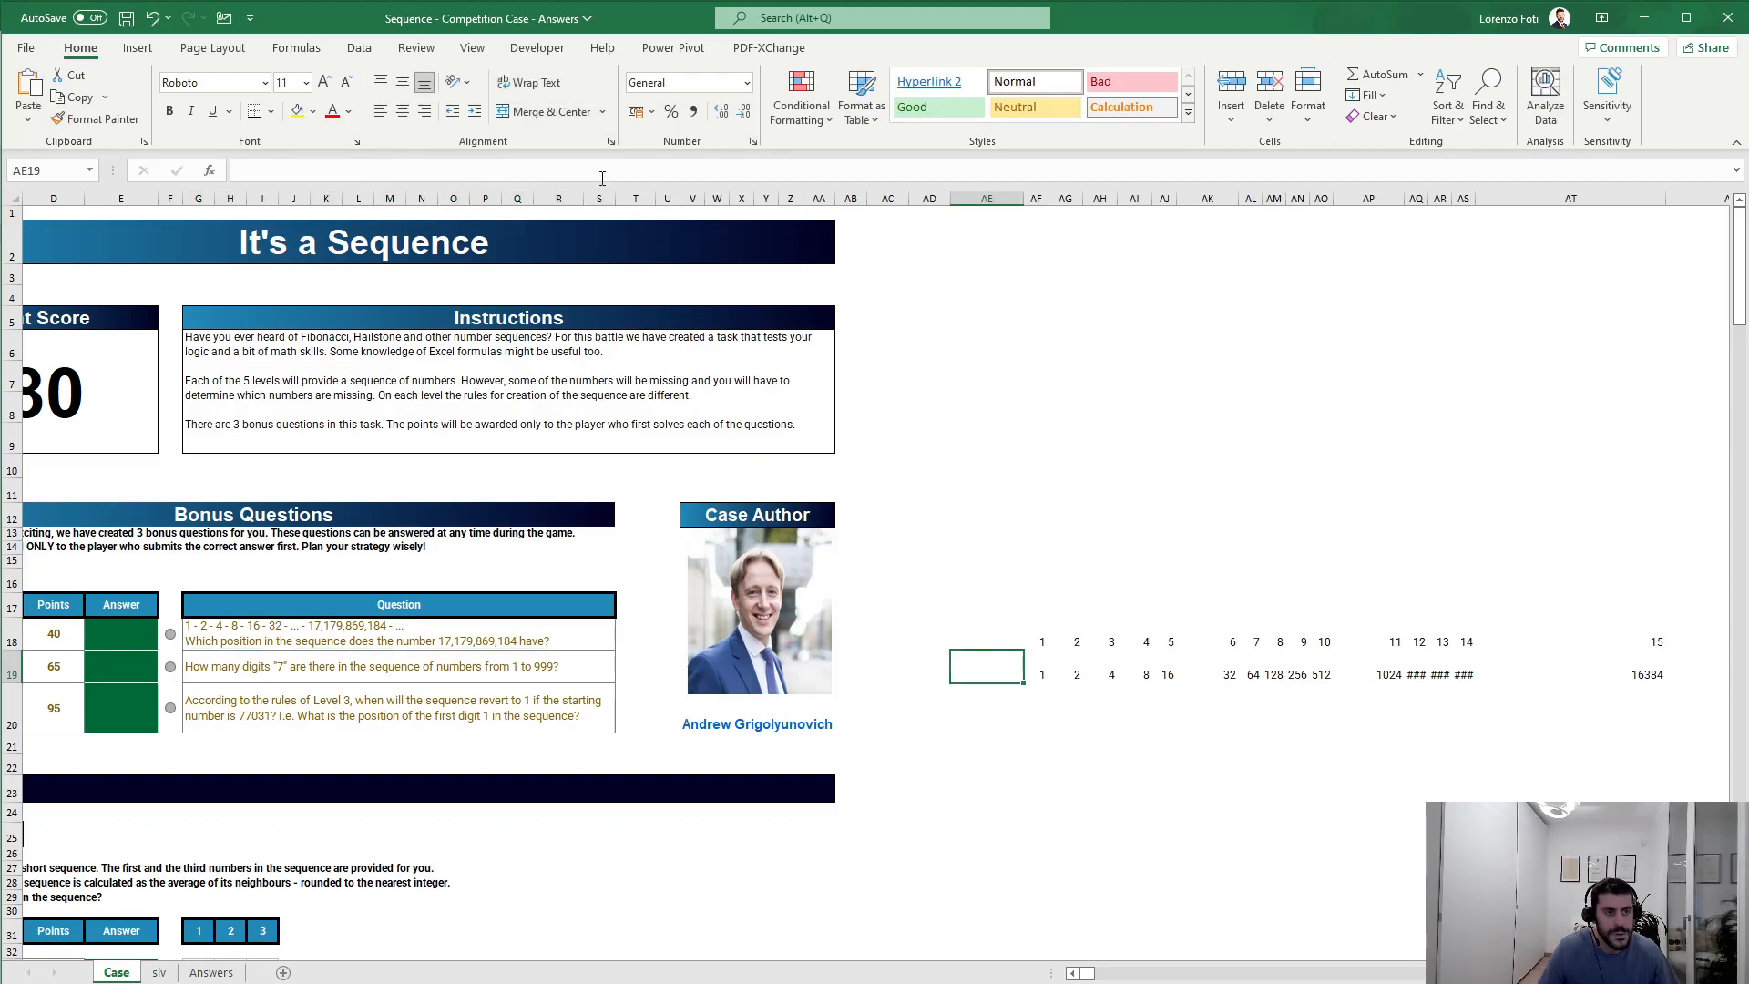
pyautogui.click(1063, 578)
pyautogui.click(710, 167)
pyautogui.hotkey('ctrl', 'v')
pyautogui.press('BackSpace')
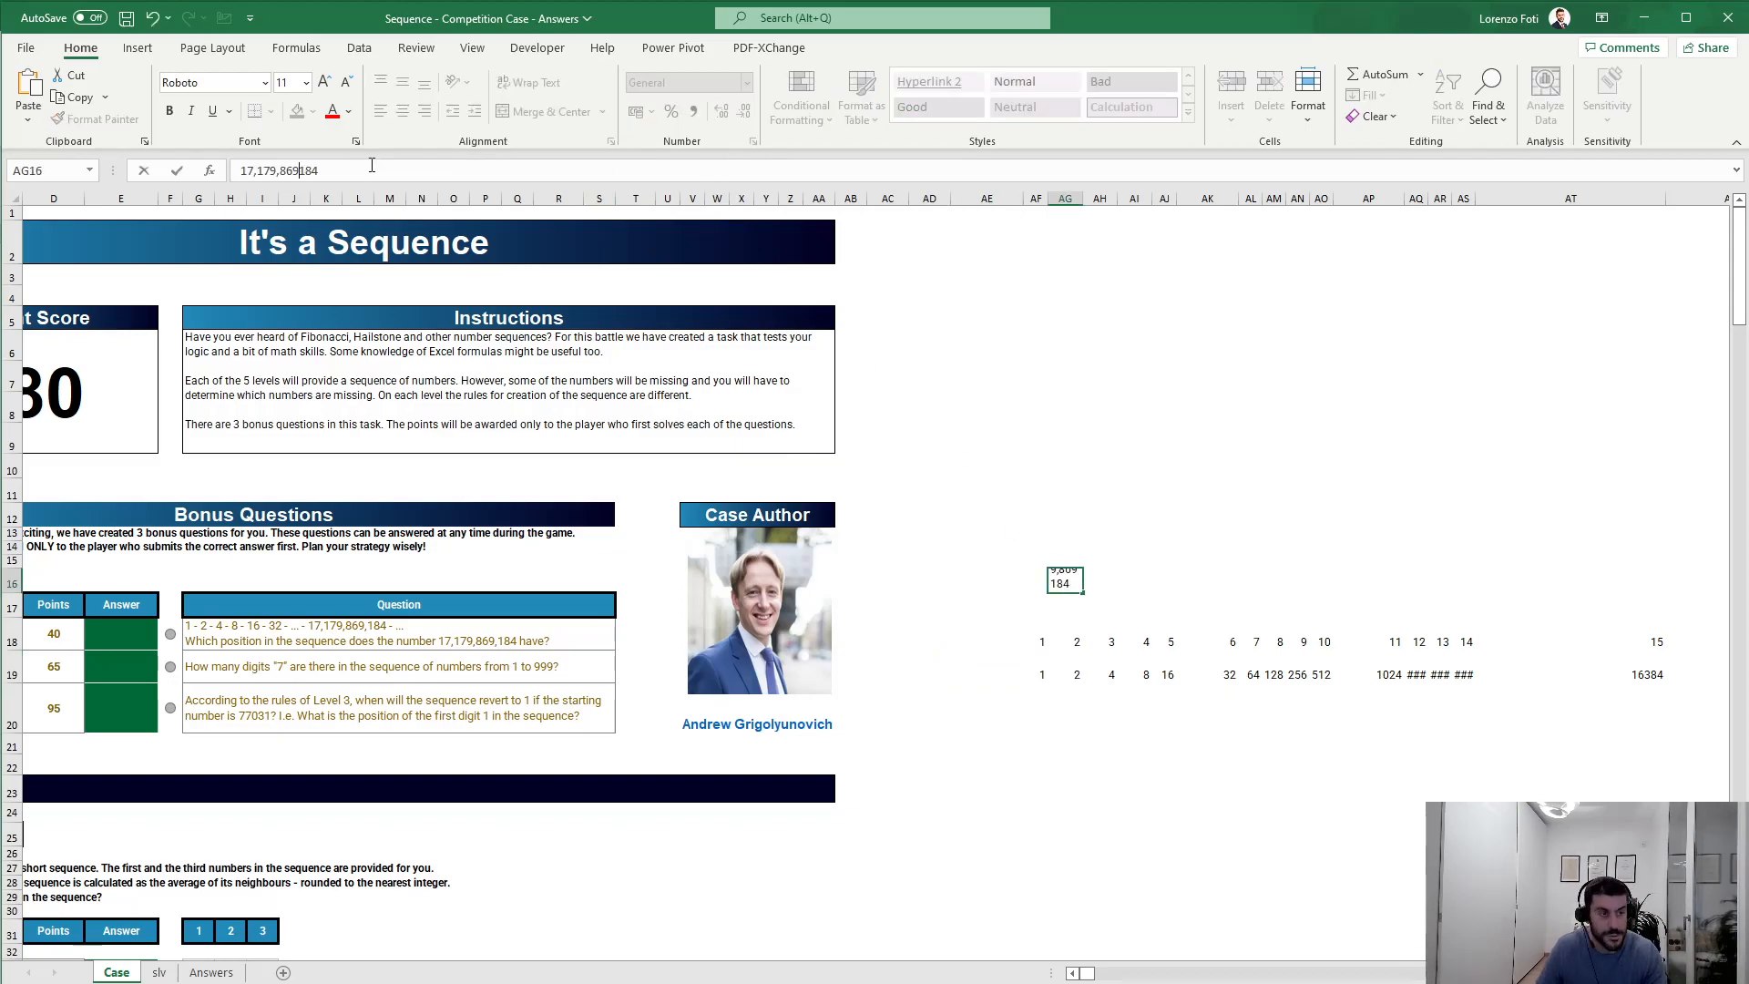
pyautogui.click(282, 173)
pyautogui.press('BackSpace')
pyautogui.press('Left')
pyautogui.press('Left')
pyautogui.press('Left')
pyautogui.press('Left')
pyautogui.press('BackSpace')
pyautogui.hotkey('ctrl', 'z')
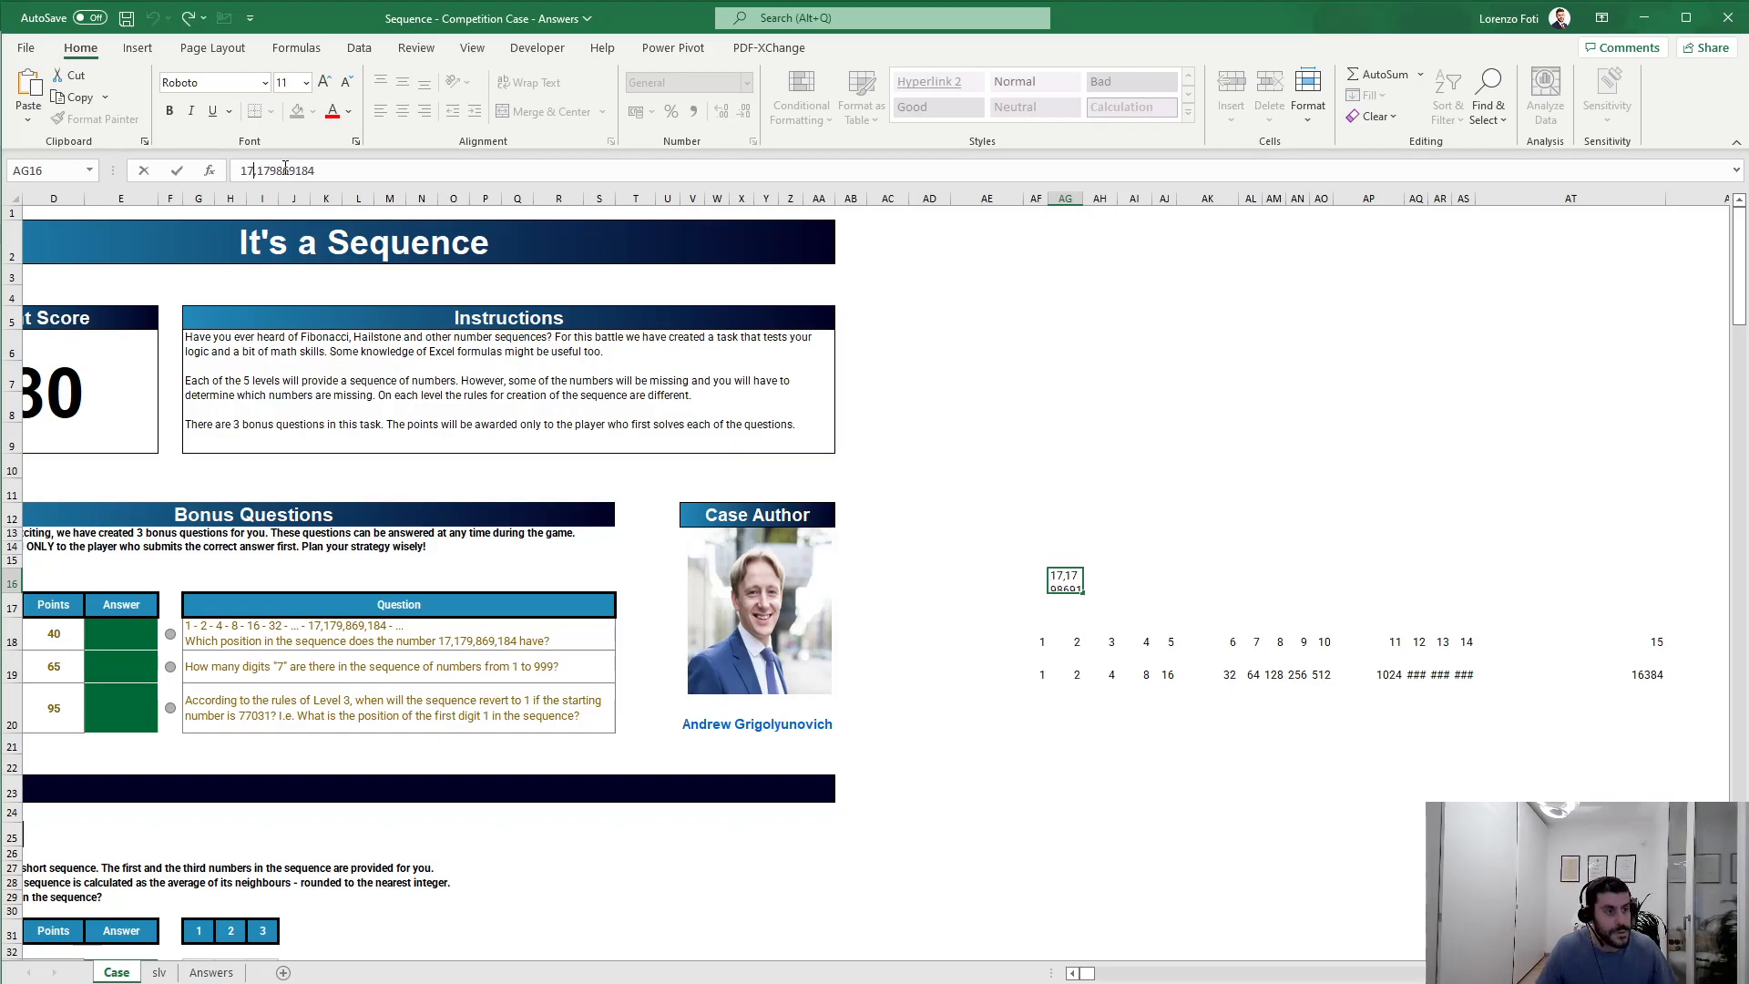
pyautogui.press('Delete')
pyautogui.hotkey('ctrl', 'Return')
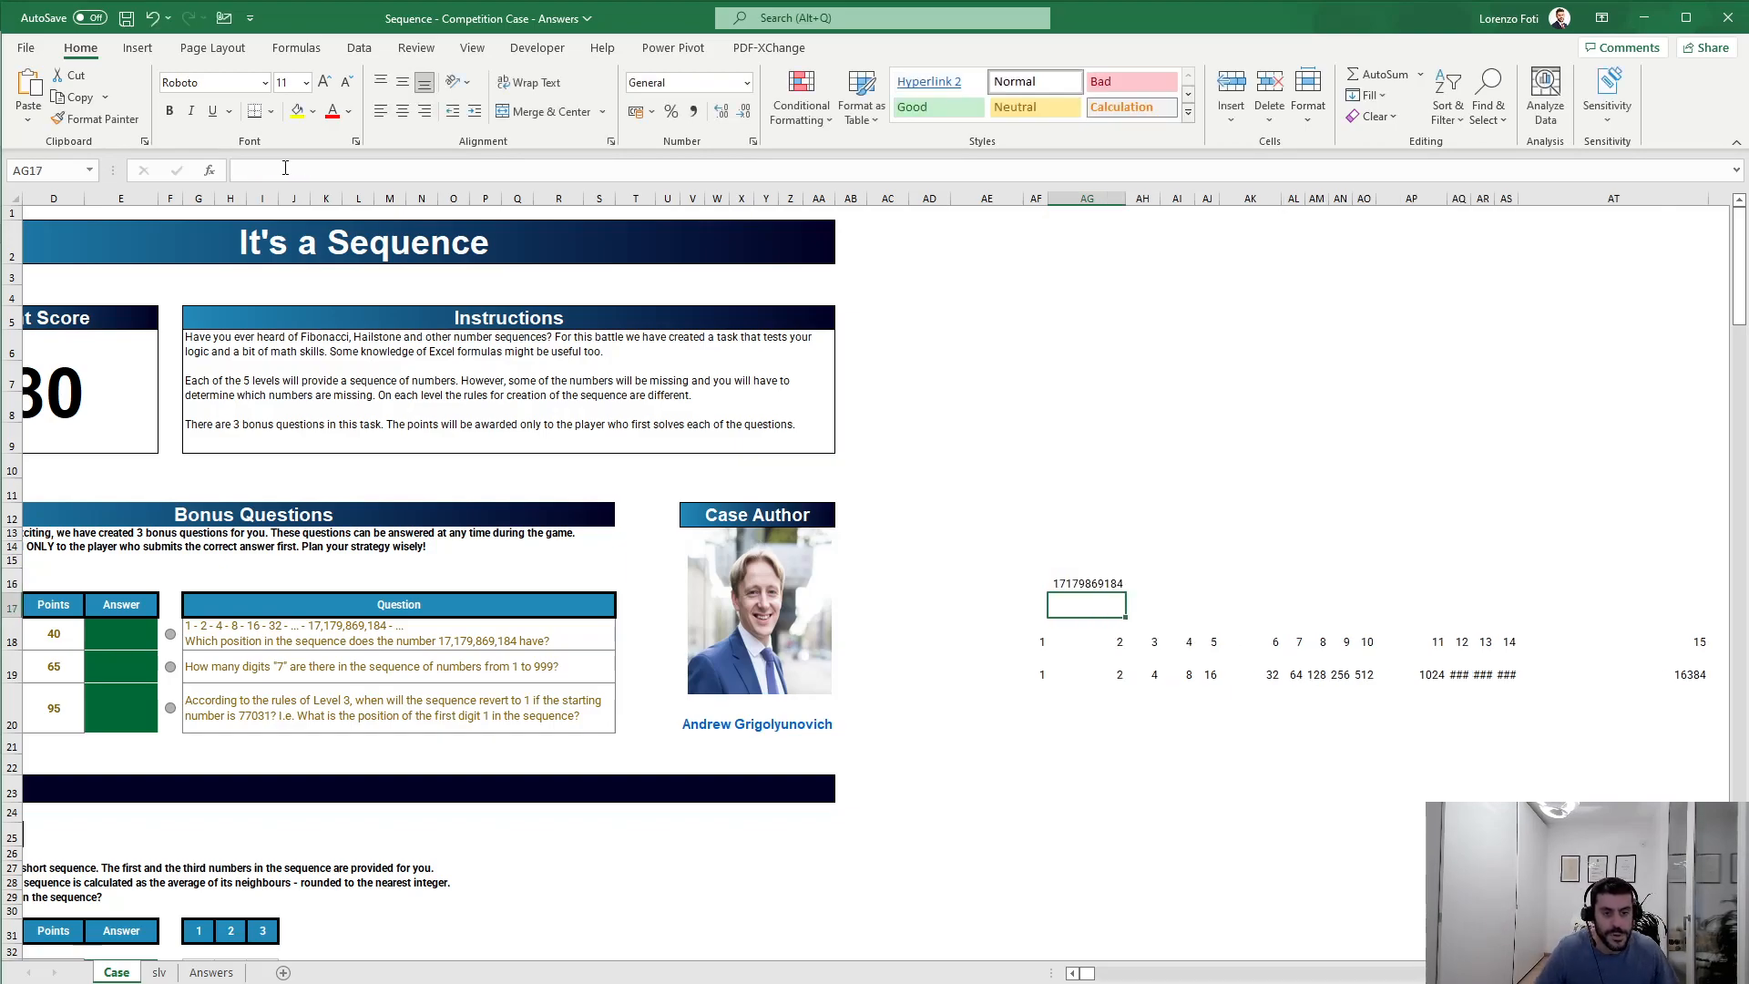
# Step: Find the number's position in AH16 with +MATCH(AG16;AF19:EA19;0)
pyautogui.press('Right')
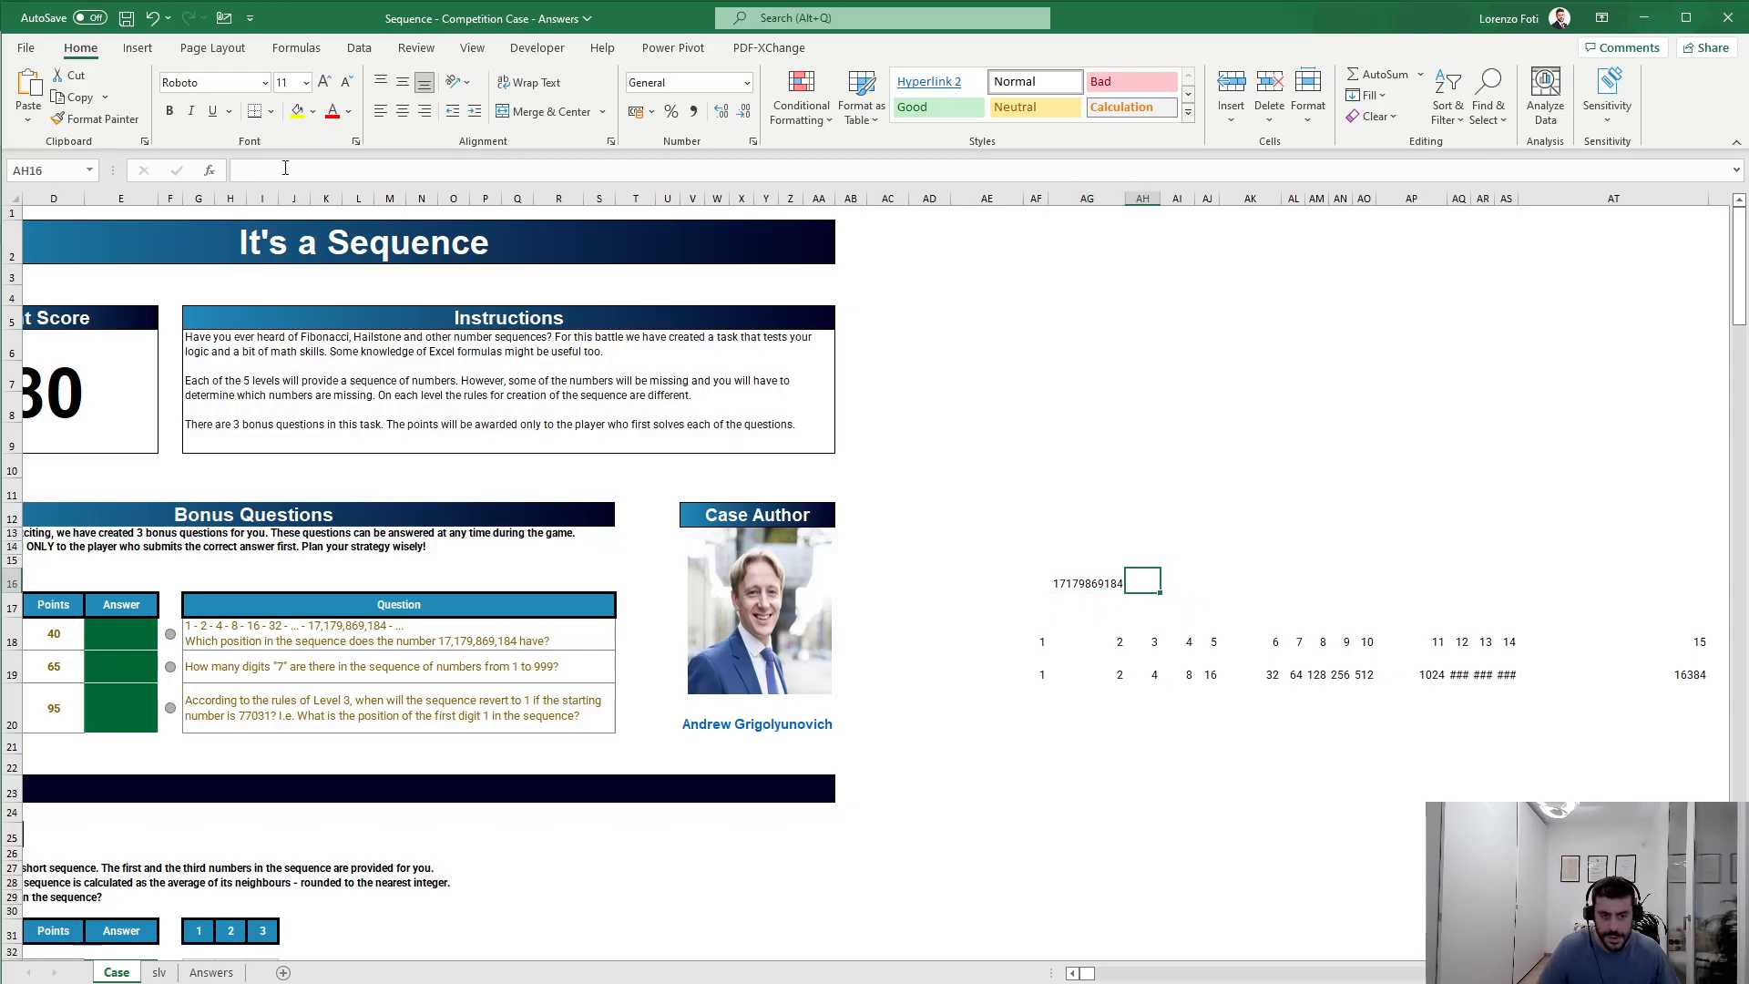
pyautogui.write('+match(')
pyautogui.press('Left')
pyautogui.write(';')
pyautogui.press('Down')
pyautogui.press('Down')
pyautogui.press('Left')
pyautogui.press('Down')
pyautogui.press('Left')
pyautogui.hotkey('ctrl', 'shift', 'Right')
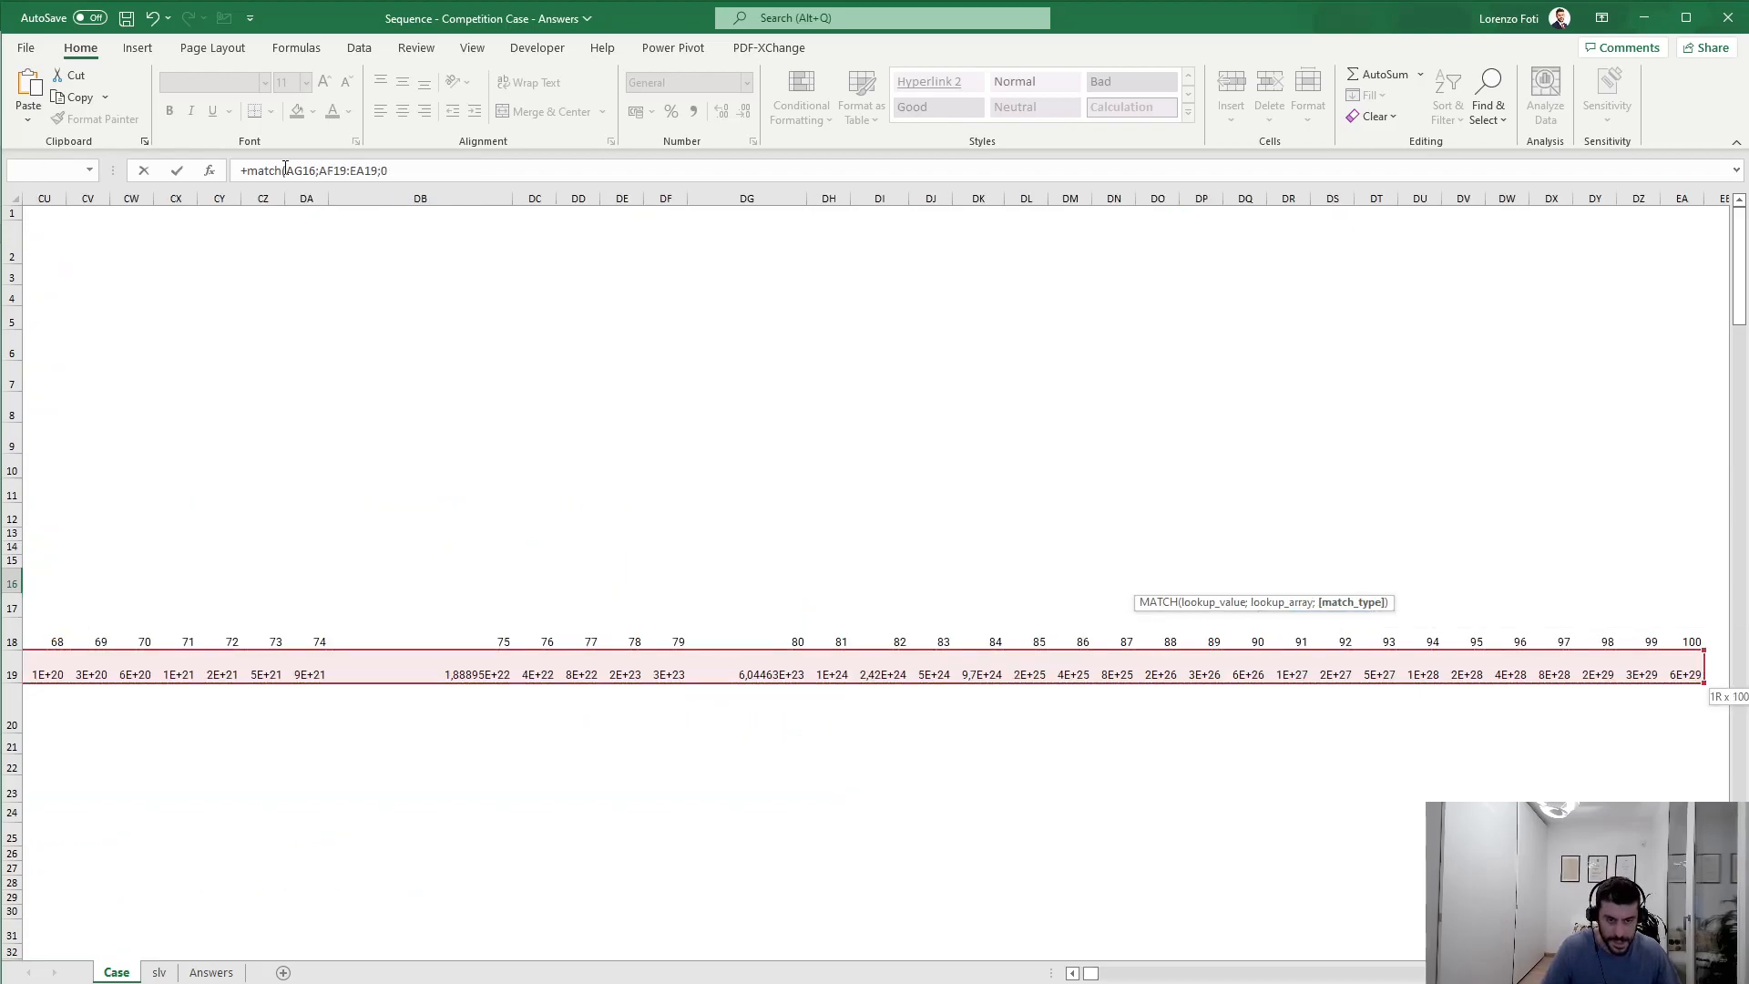
pyautogui.press('Return')
# Step: Enter 35 as the Bonus 1 answer in E18
pyautogui.press('Up')
pyautogui.press('Left')
pyautogui.hotkey('ctrl', 'Left')
pyautogui.press('Right')
pyautogui.press('Right')
pyautogui.press('Right')
pyautogui.press('Down')
pyautogui.press('Down')
pyautogui.press('Right')
pyautogui.write('3')
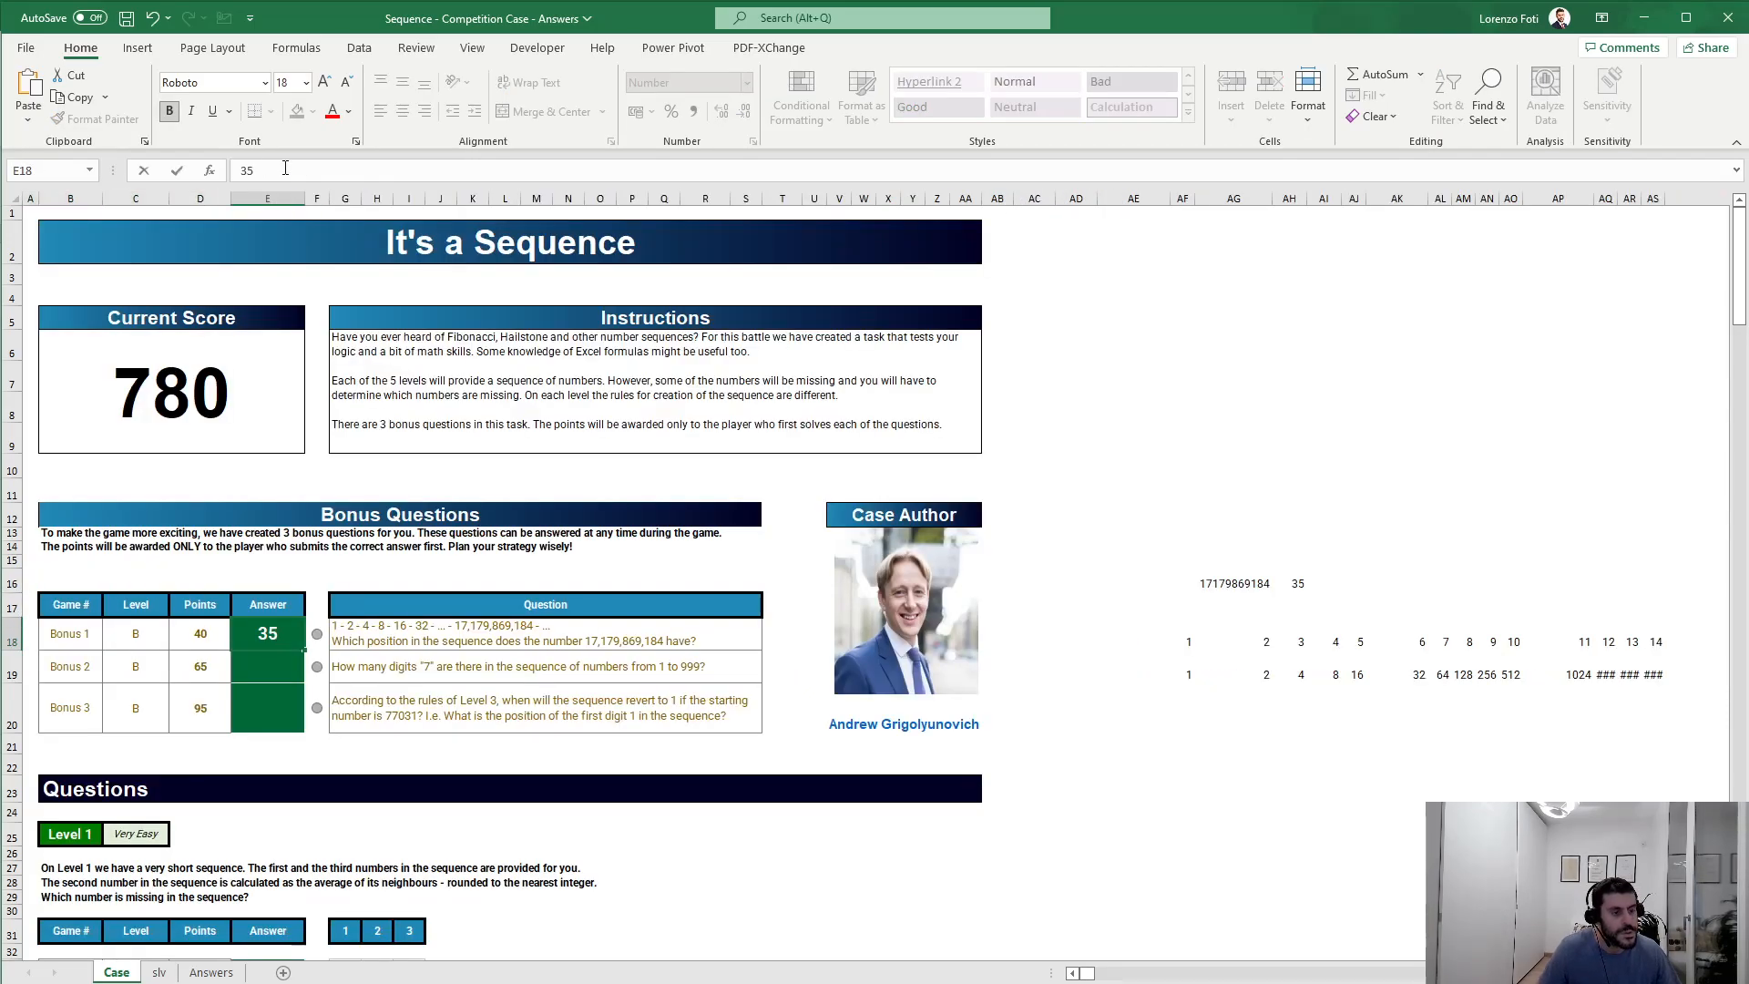
pyautogui.press('Return')
pyautogui.press('Return')
pyautogui.press('Up')
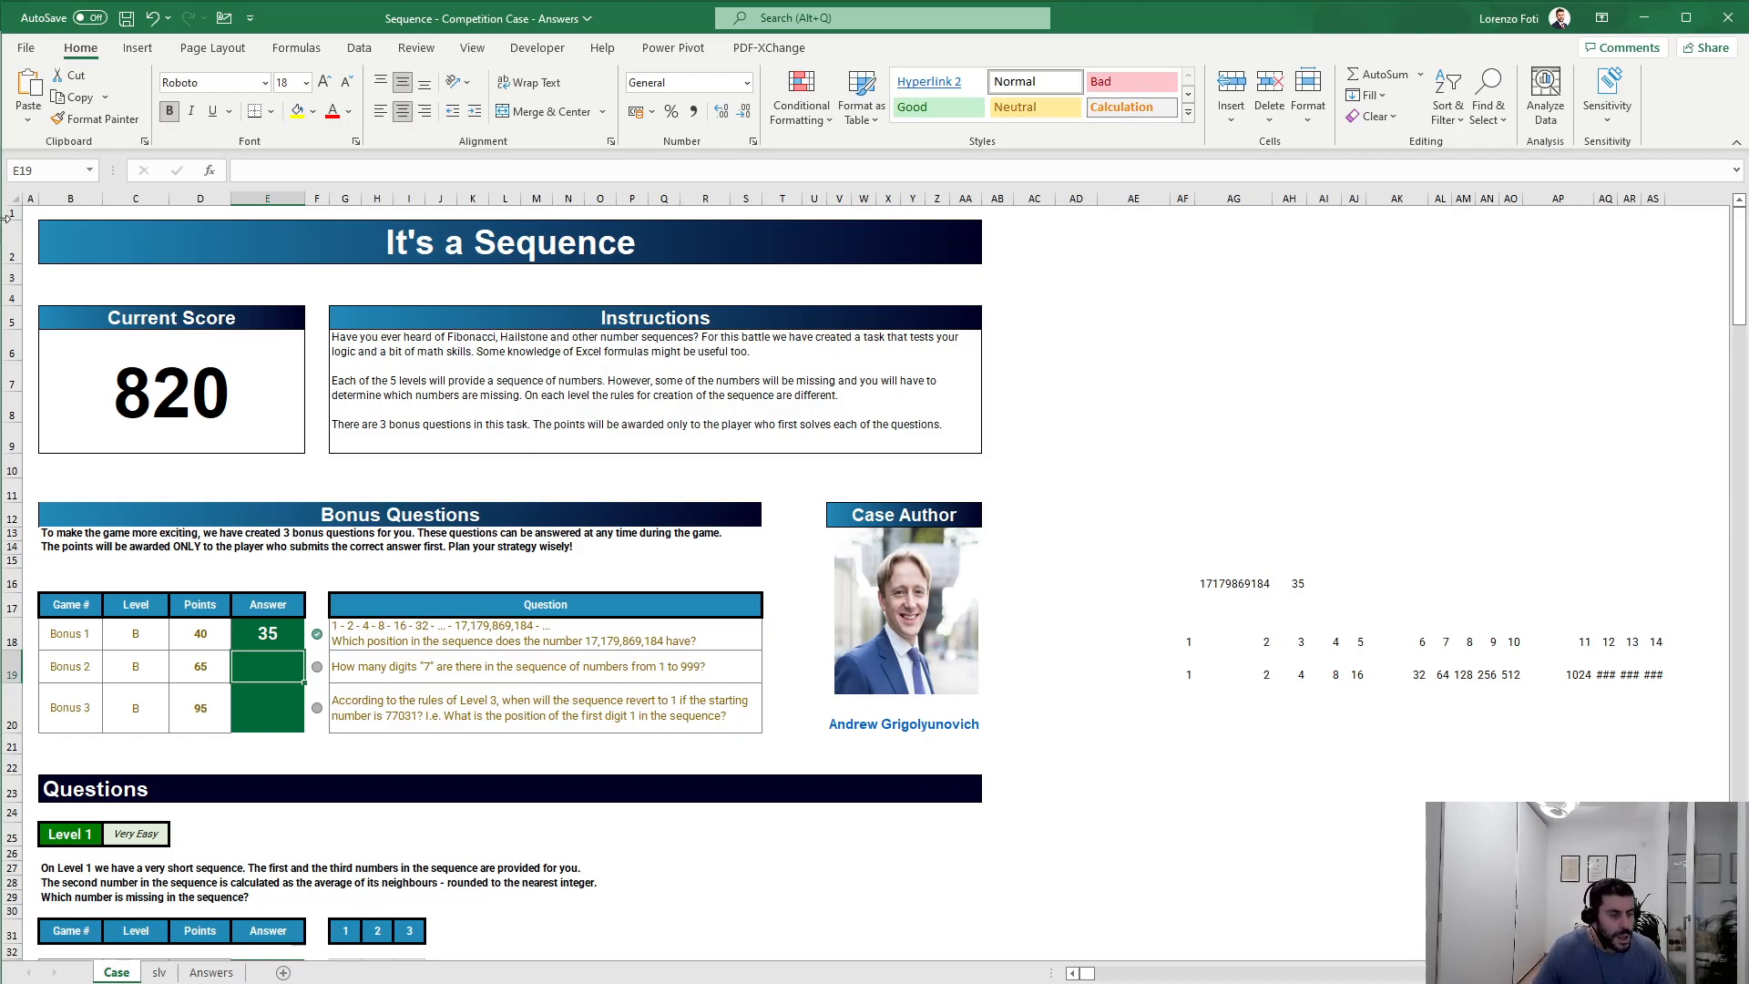
# Step: List the numbers 1 to 999 down column AN on slv with +SEQUENCE(999) in AN6
pyautogui.click(170, 973)
pyautogui.moveTo(1567, 473); pyautogui.dragTo(1653, 419)
pyautogui.moveTo(287, 401); pyautogui.dragTo(112, 383)
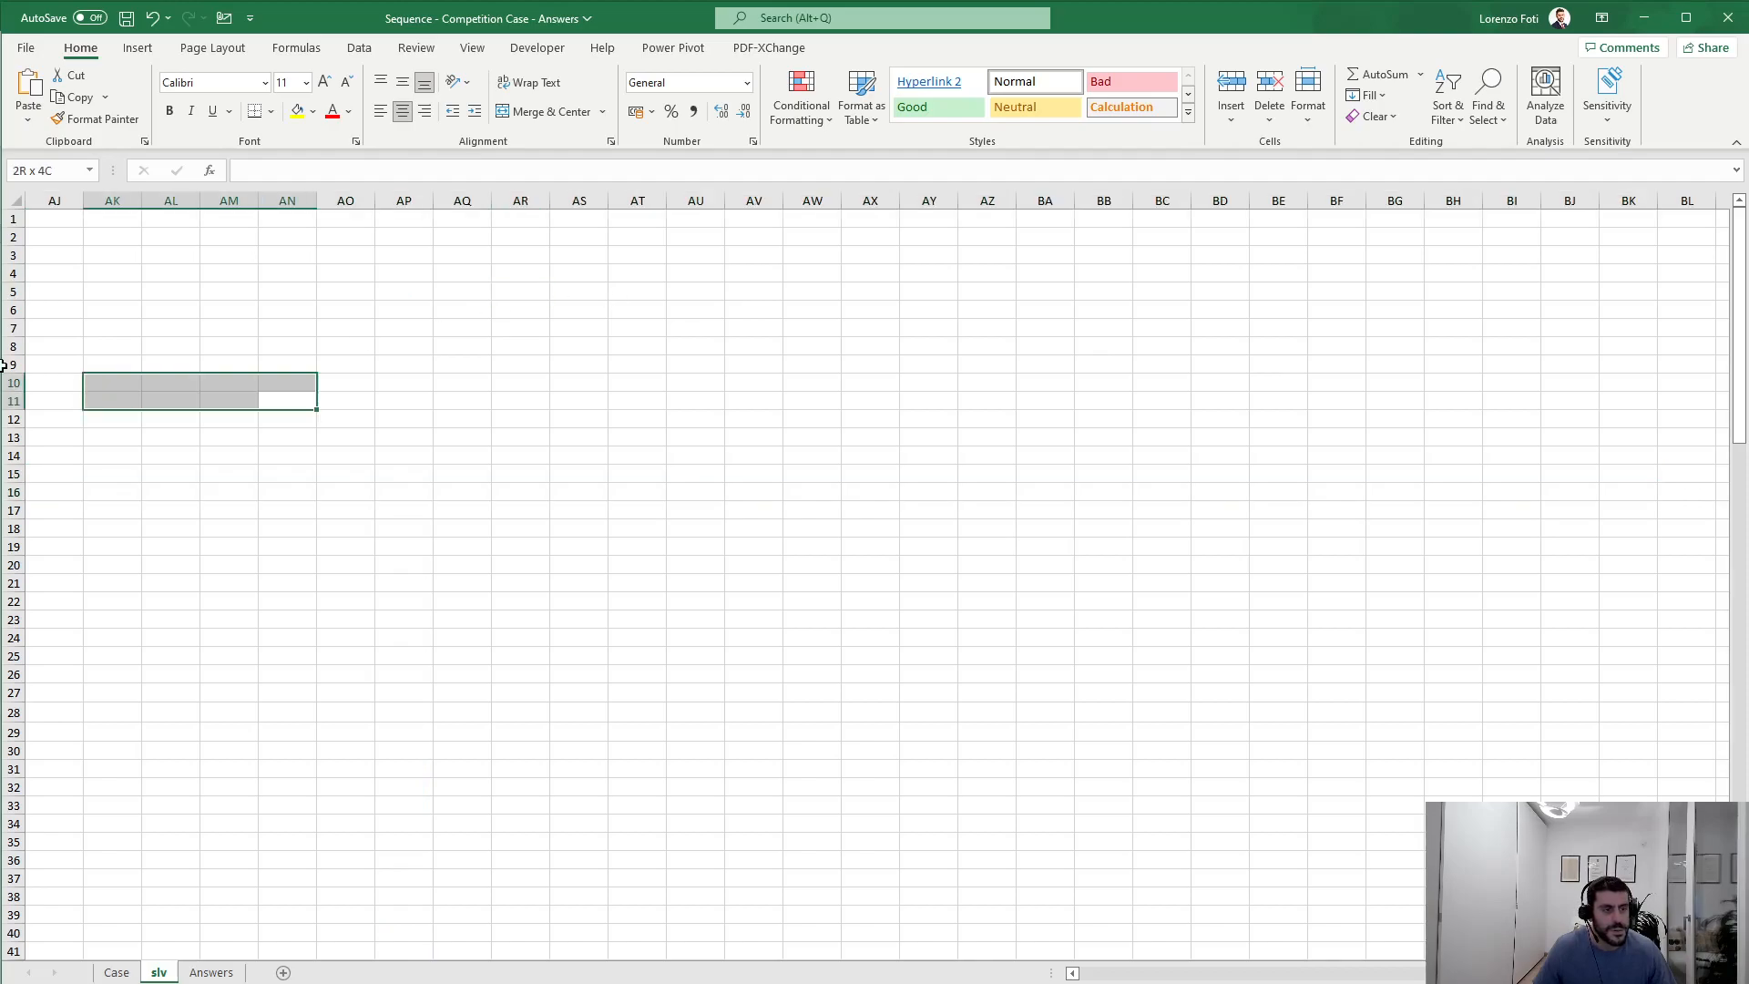
pyautogui.moveTo(4, 369); pyautogui.dragTo(4, 369)
pyautogui.moveTo(128, 340); pyautogui.dragTo(86, 339)
pyautogui.click(549, 311)
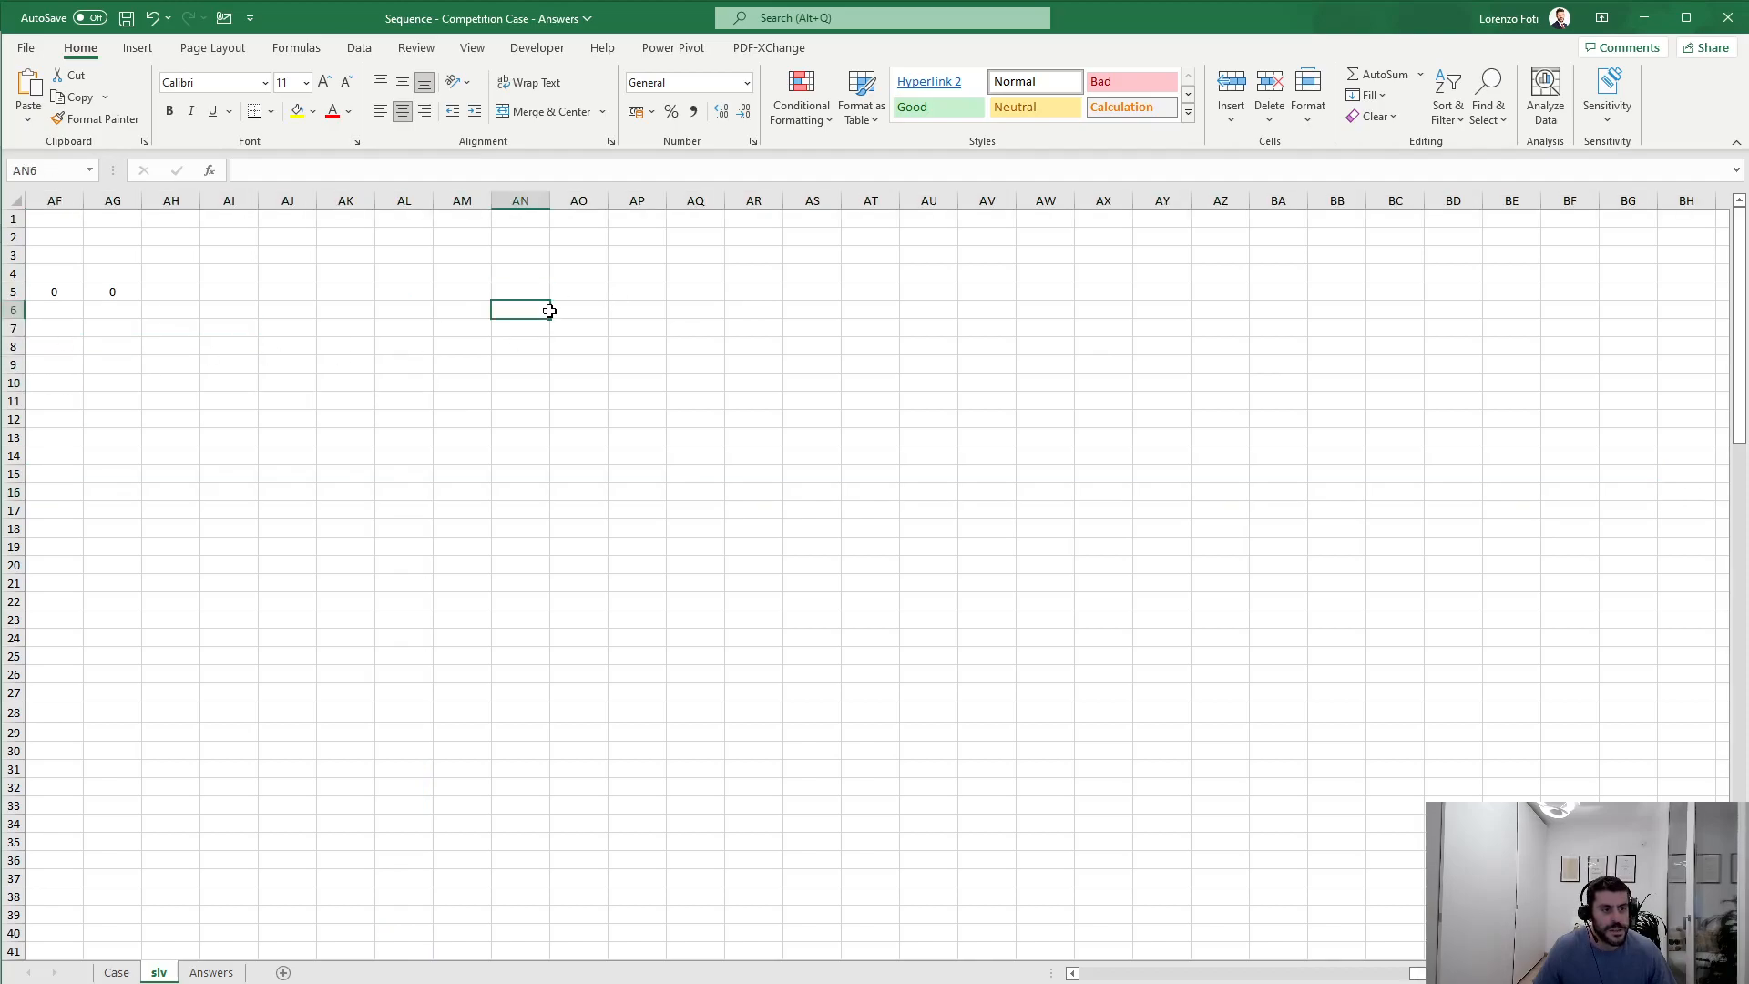
pyautogui.write('+SEQUENCE(')
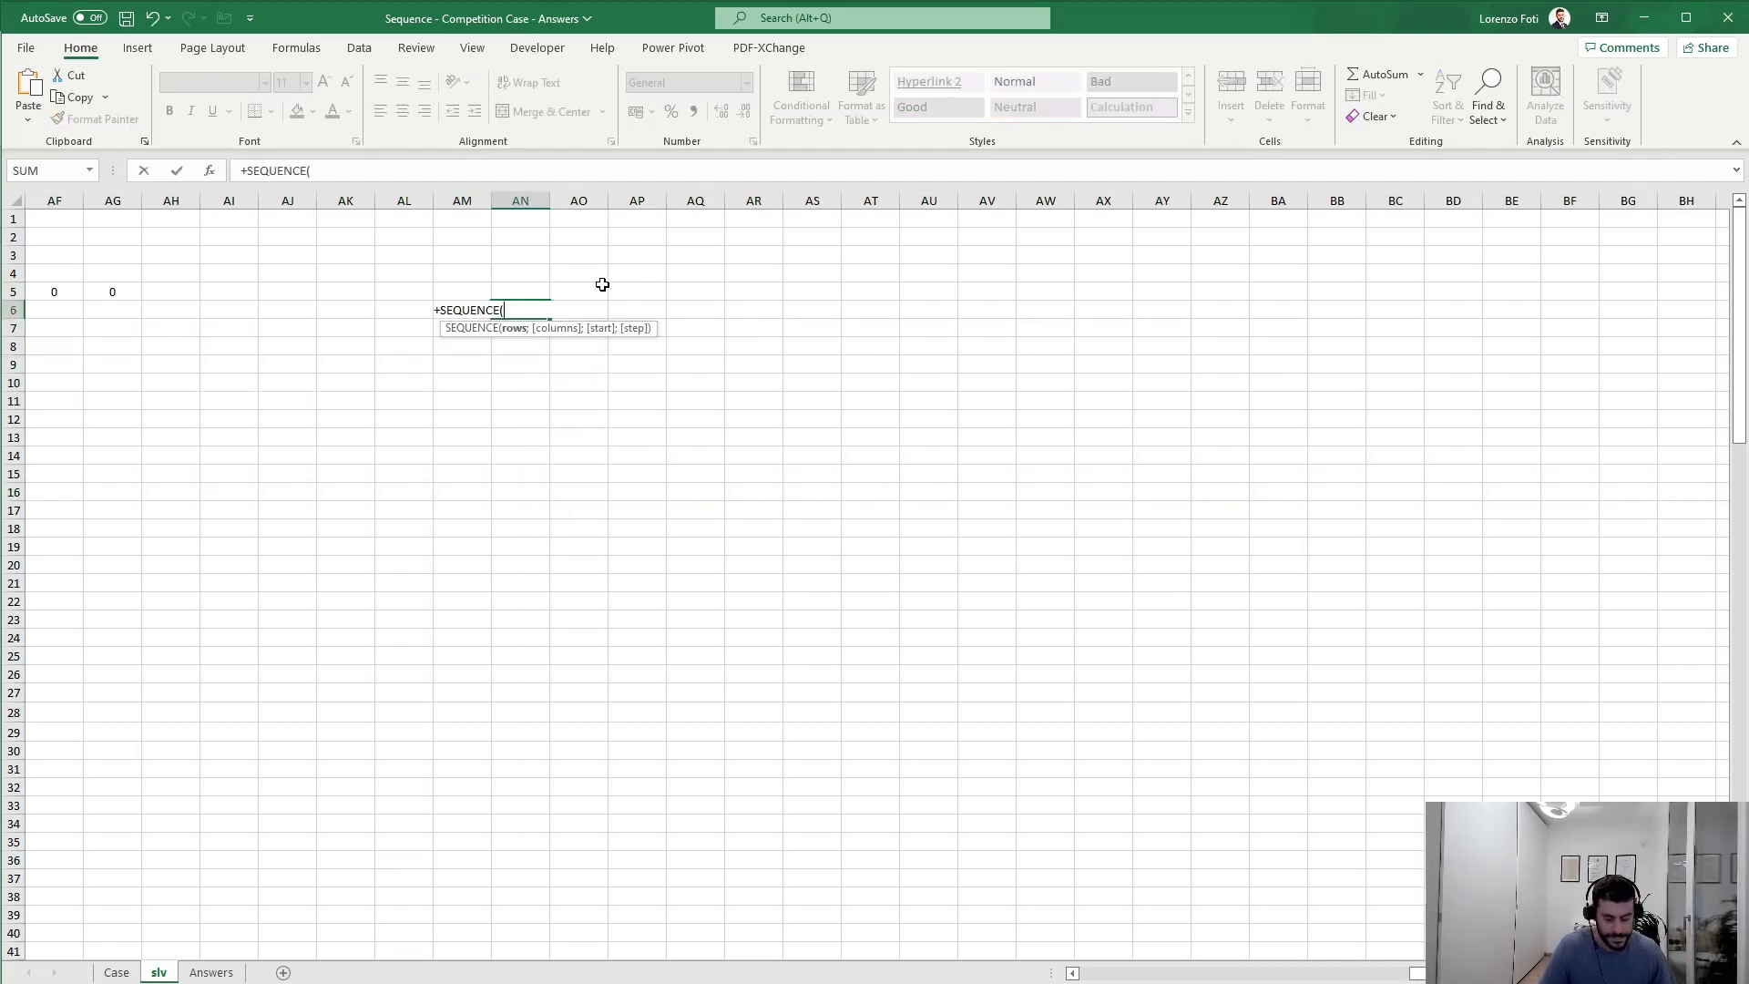
pyautogui.write('999)')
pyautogui.press('Return')
pyautogui.press('Up')
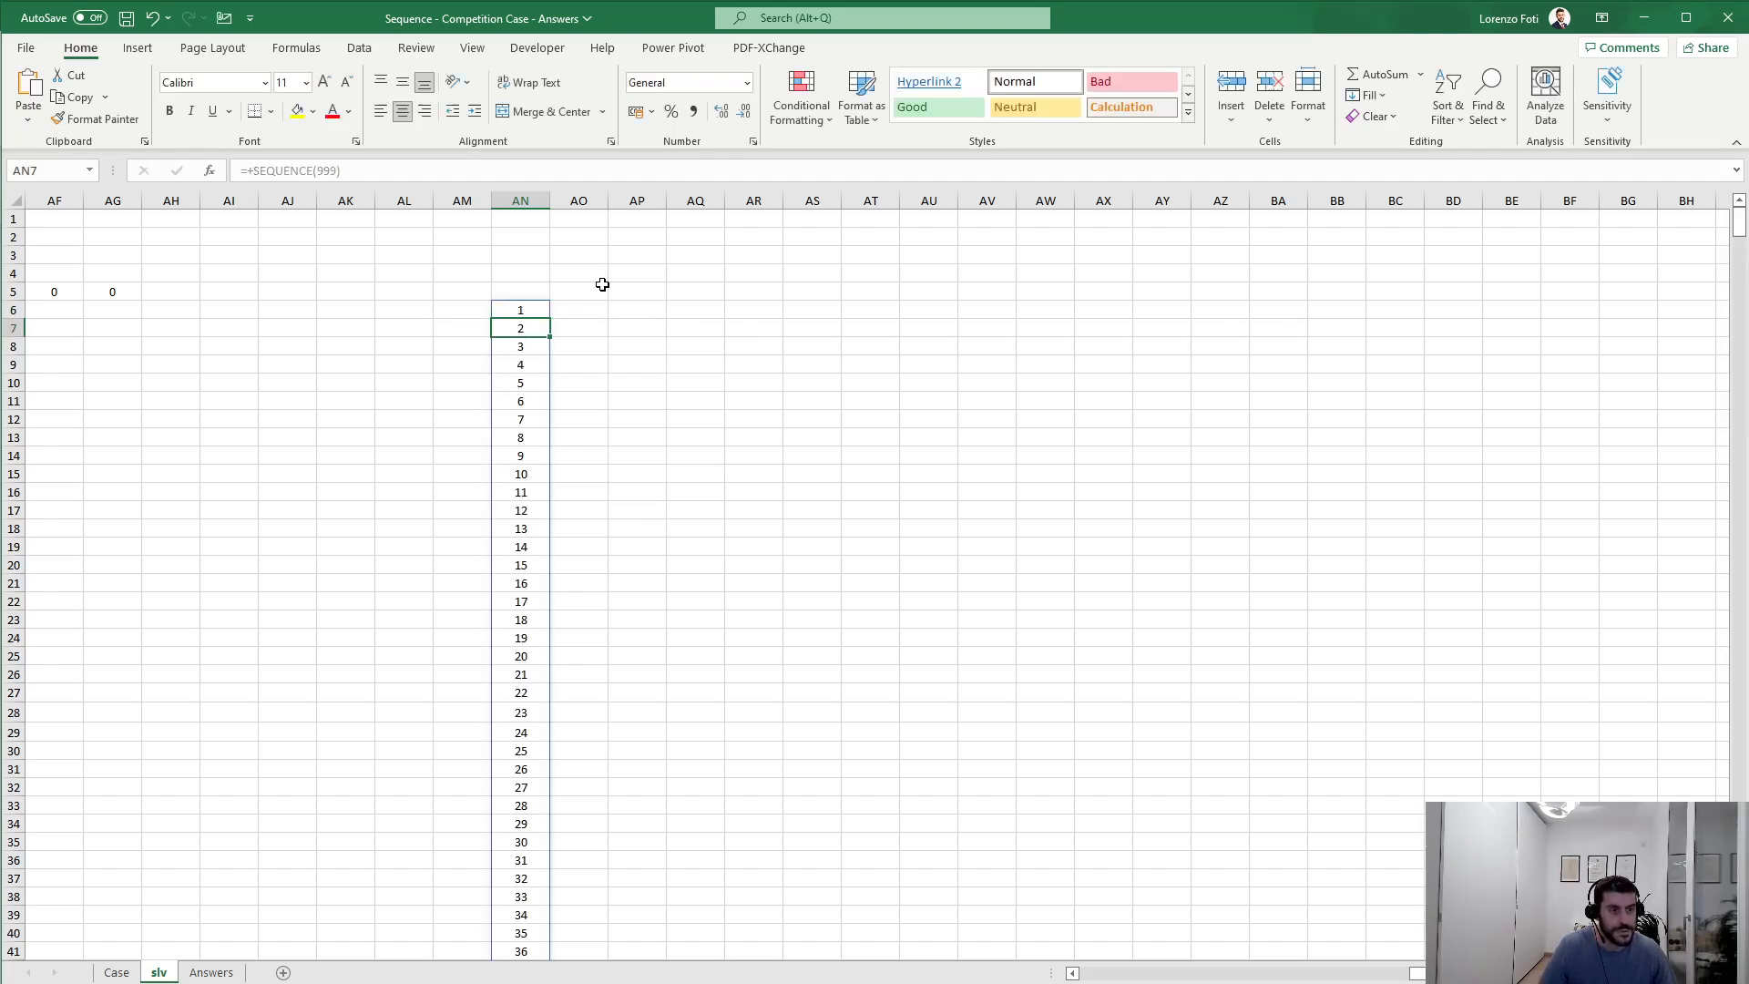
pyautogui.hotkey('ctrl', 'Down')
pyautogui.hotkey('ctrl', 'Up')
pyautogui.hotkey('ctrl', 'Up')
pyautogui.press('Down')
pyautogui.press('Down')
pyautogui.press('Down')
pyautogui.press('Down')
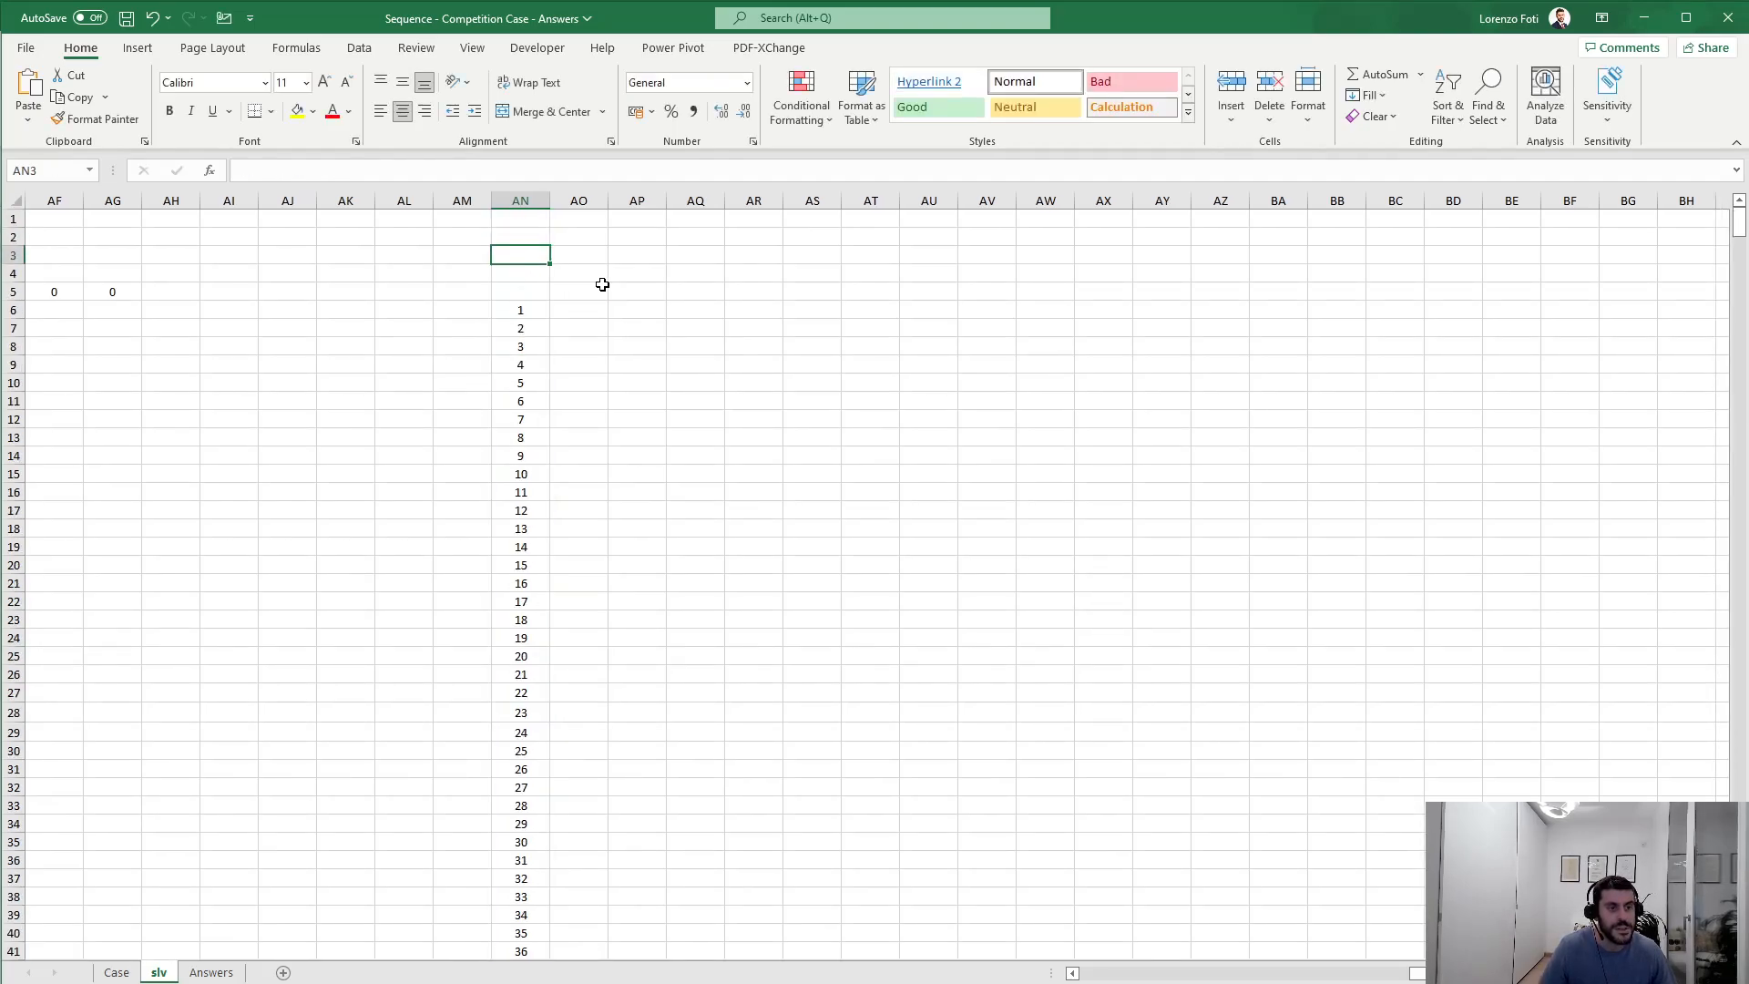
# Step: Count the digit 7 in the first number with +LEN(AN6)-LEN(SUBSTITUTE(AN6;"7";"")) in AO6
pyautogui.press('Right')
pyautogui.press('Down')
pyautogui.write('+')
pyautogui.press('Escape')
pyautogui.write('+len(')
pyautogui.press('Left')
pyautogui.write(')-len')
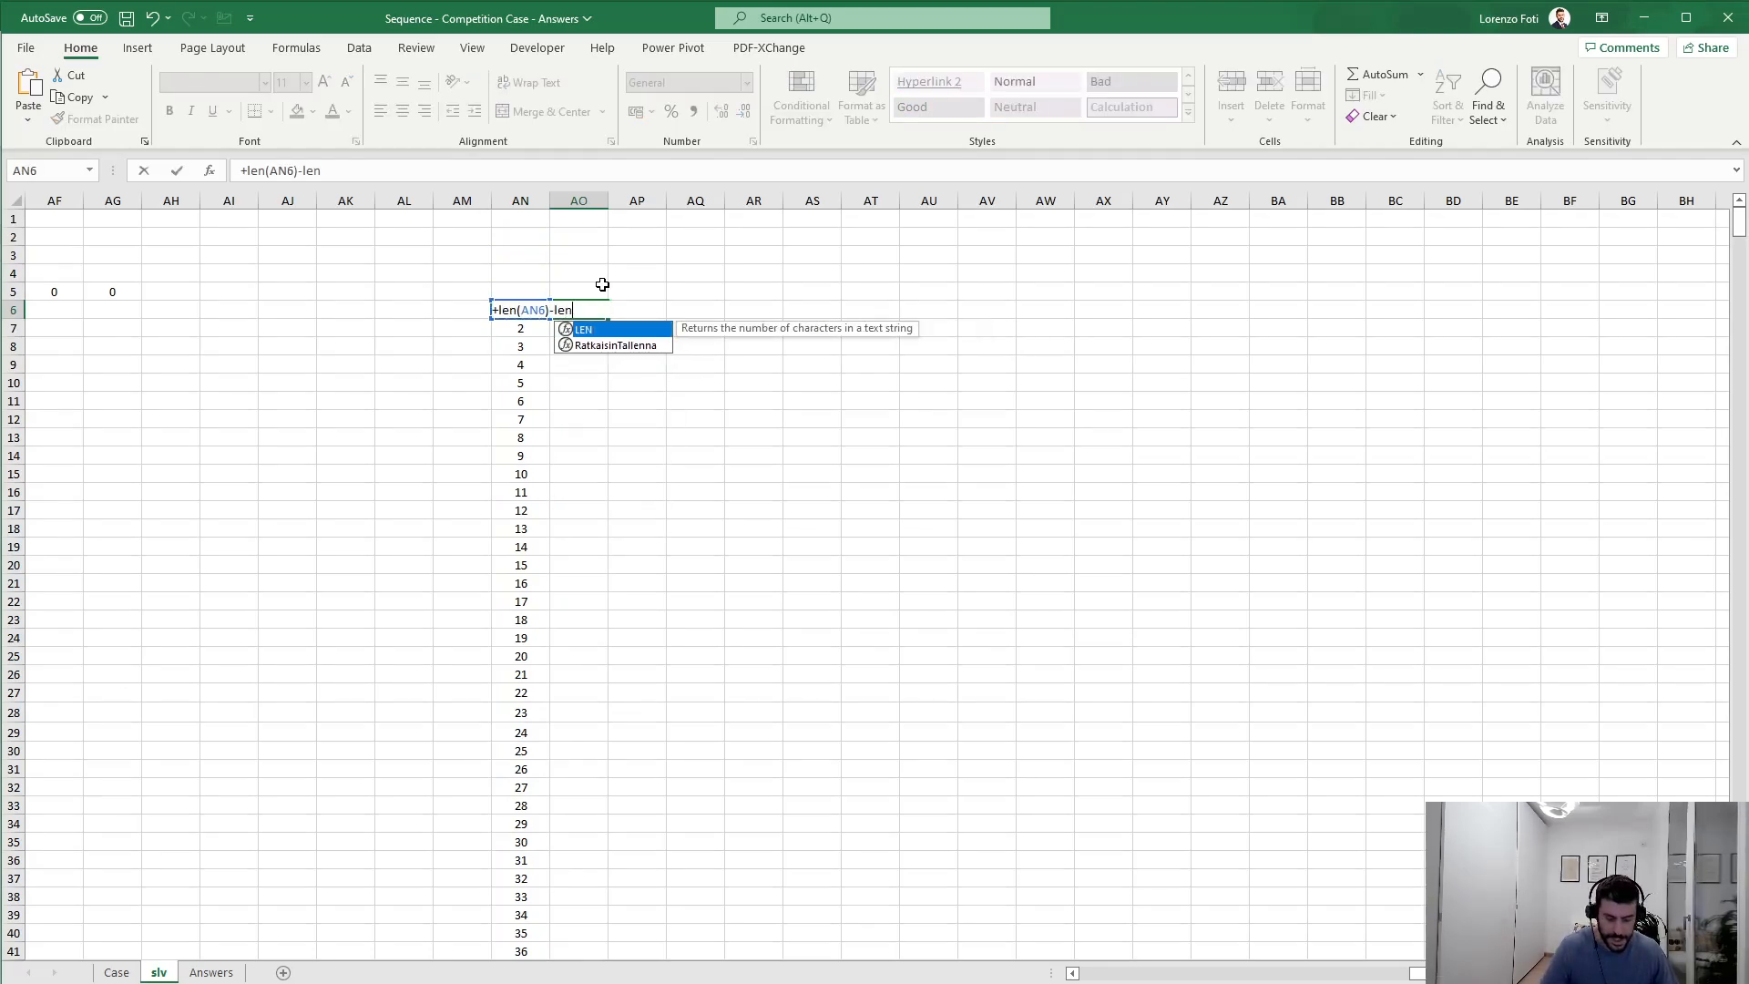
pyautogui.write('(SUBSTITUTE(')
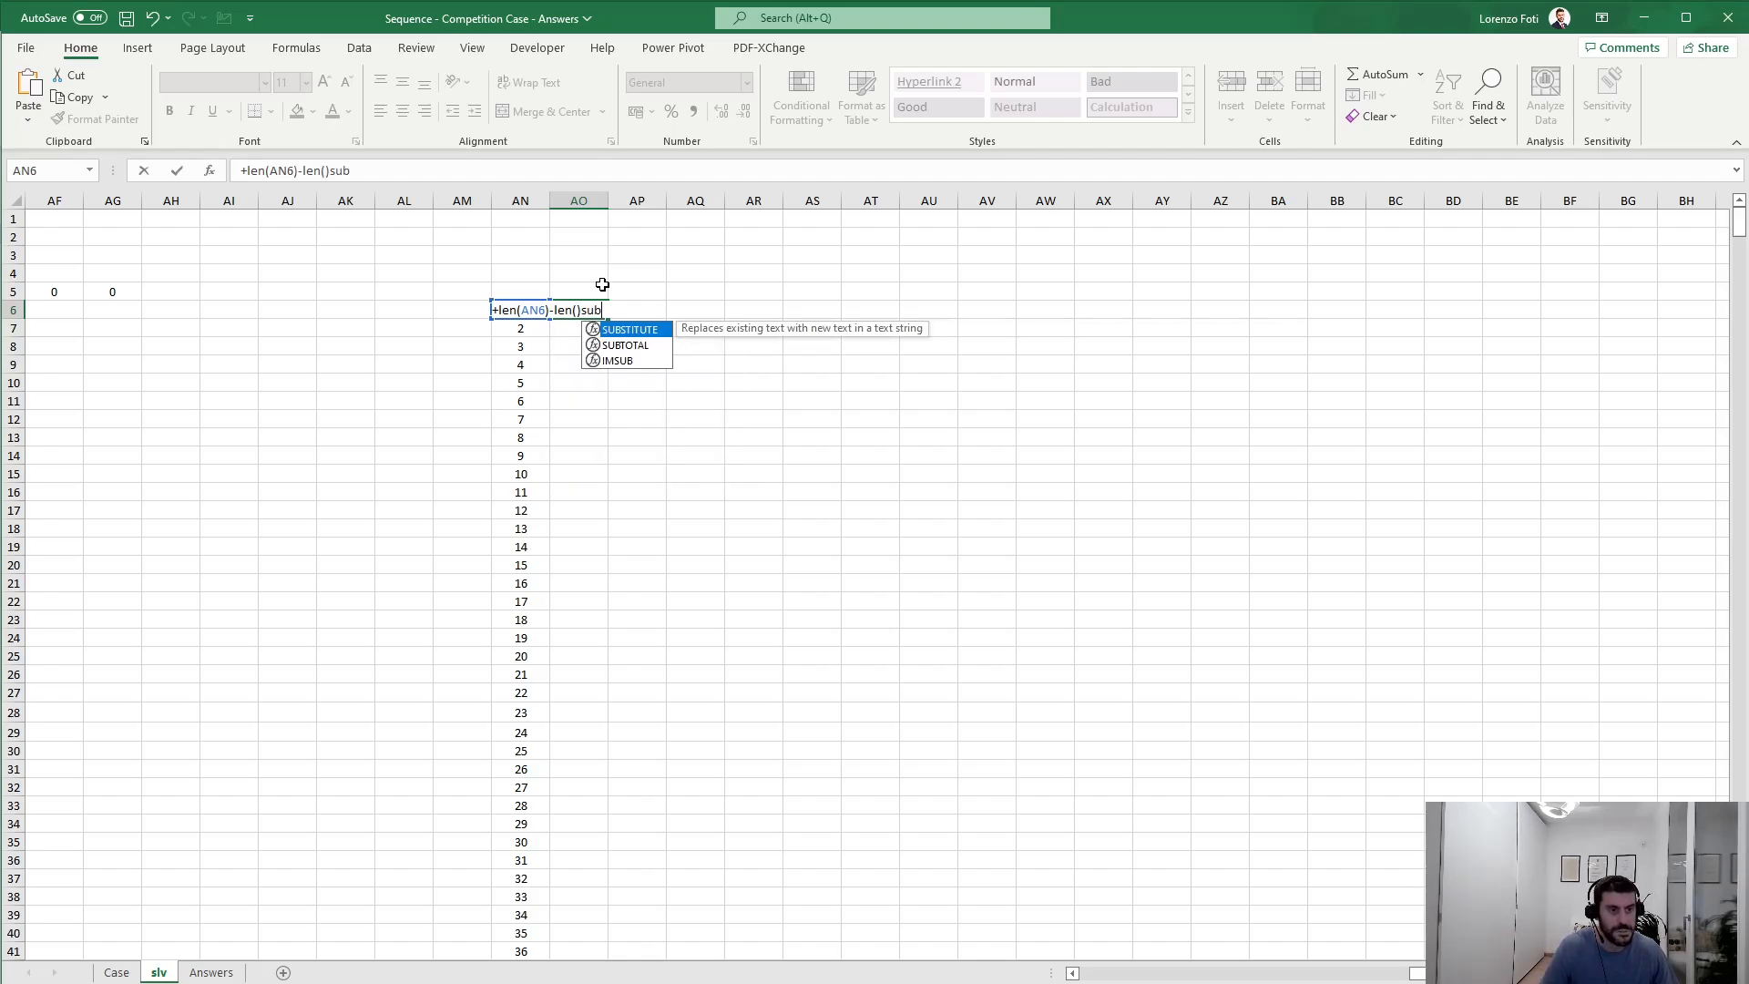
pyautogui.press('Left')
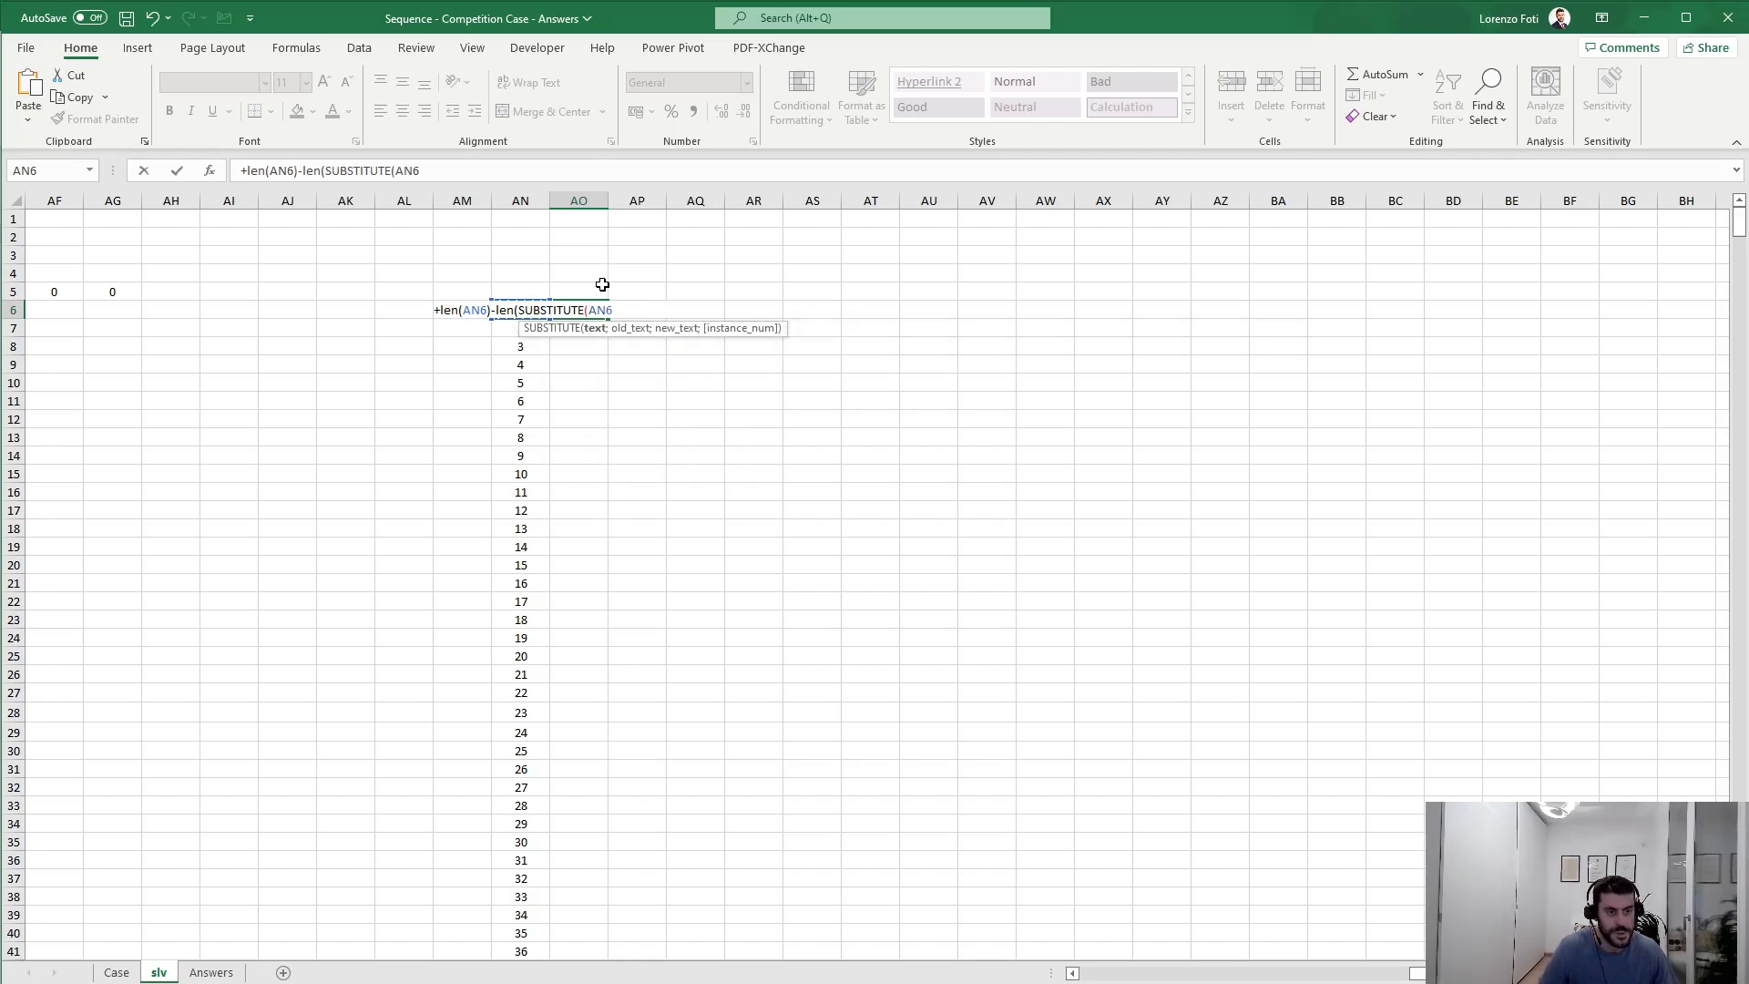
pyautogui.write(';"7"')
pyautogui.press('BackSpace')
pyautogui.hotkey('ctrl', 'Return')
pyautogui.press('Left')
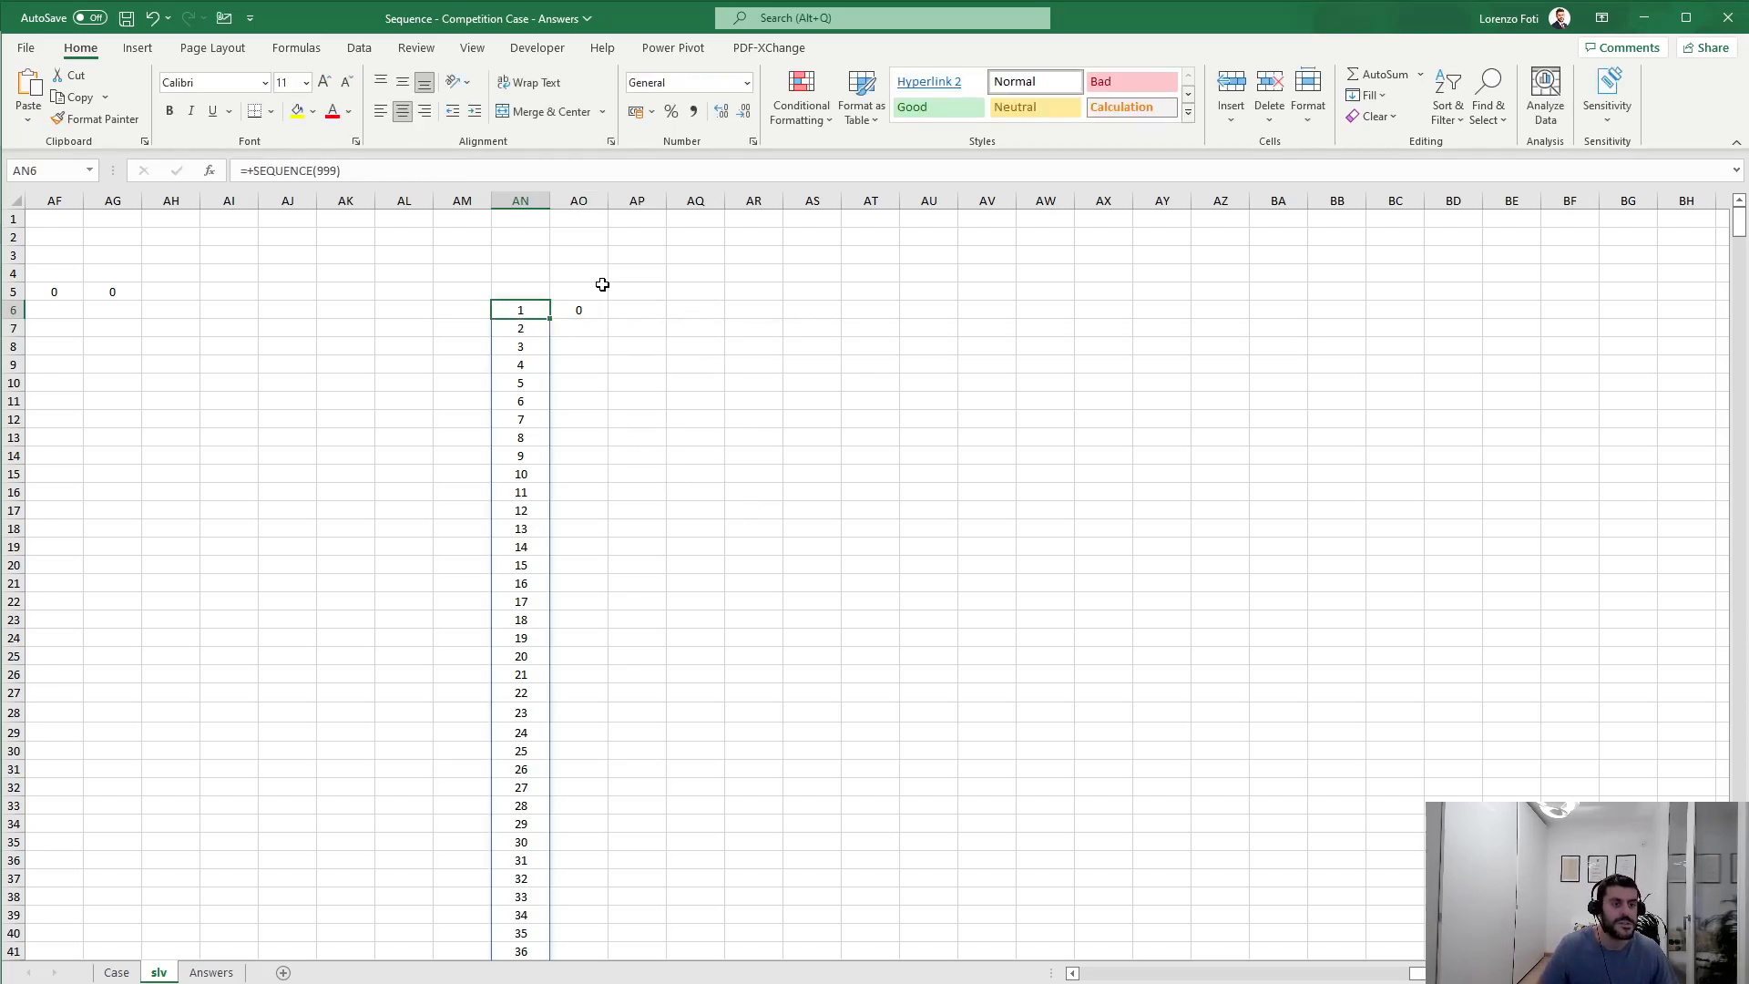
pyautogui.press('Right')
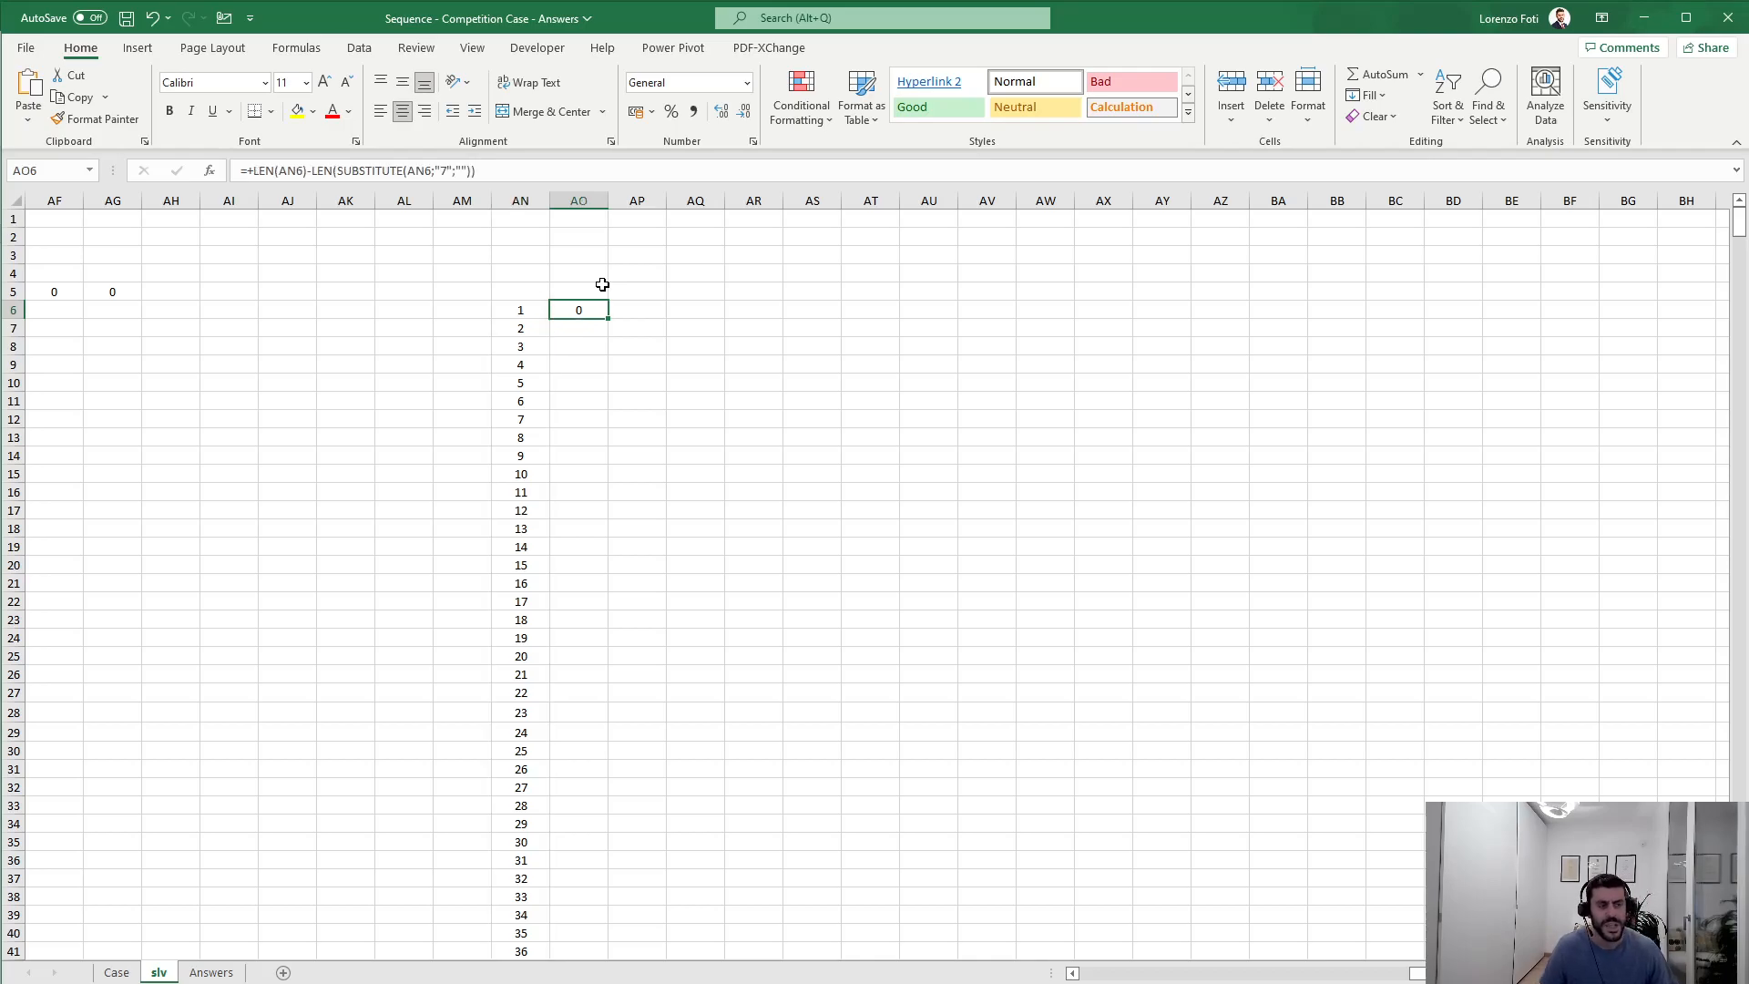
pyautogui.press('Left')
pyautogui.press('Right')
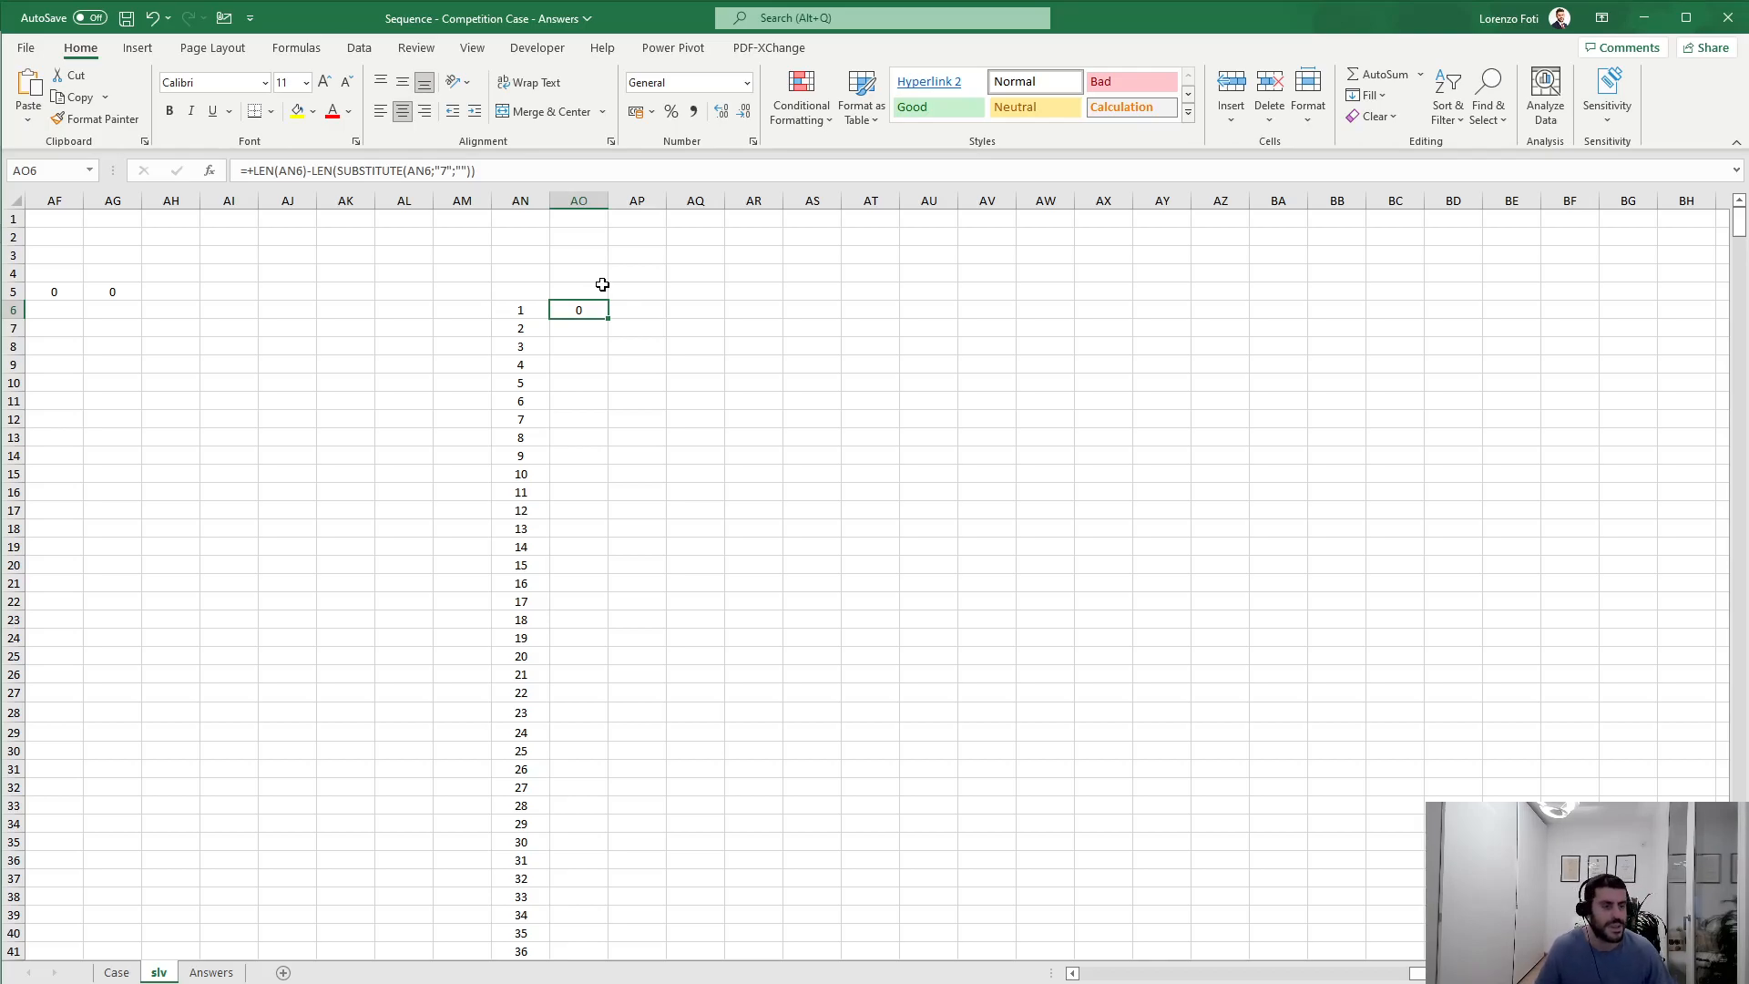
# Step: Copy the digit-counting formula from AO6 down to AO1004, alongside the whole number list
pyautogui.hotkey('ctrl', 'c')
pyautogui.press('Left')
pyautogui.hotkey('ctrl', 'Down')
pyautogui.press('Right')
pyautogui.hotkey('ctrl', 'shift', 'Up')
pyautogui.hotkey('ctrl', 'v')
pyautogui.press('Escape')
# Step: Total the digit counts in AO4 with +SUM(AO6:AO1004)
pyautogui.hotkey('ctrl', 'Up')
pyautogui.hotkey('ctrl', 'Up')
pyautogui.press('Down')
pyautogui.press('Down')
pyautogui.press('Down')
pyautogui.write('+')
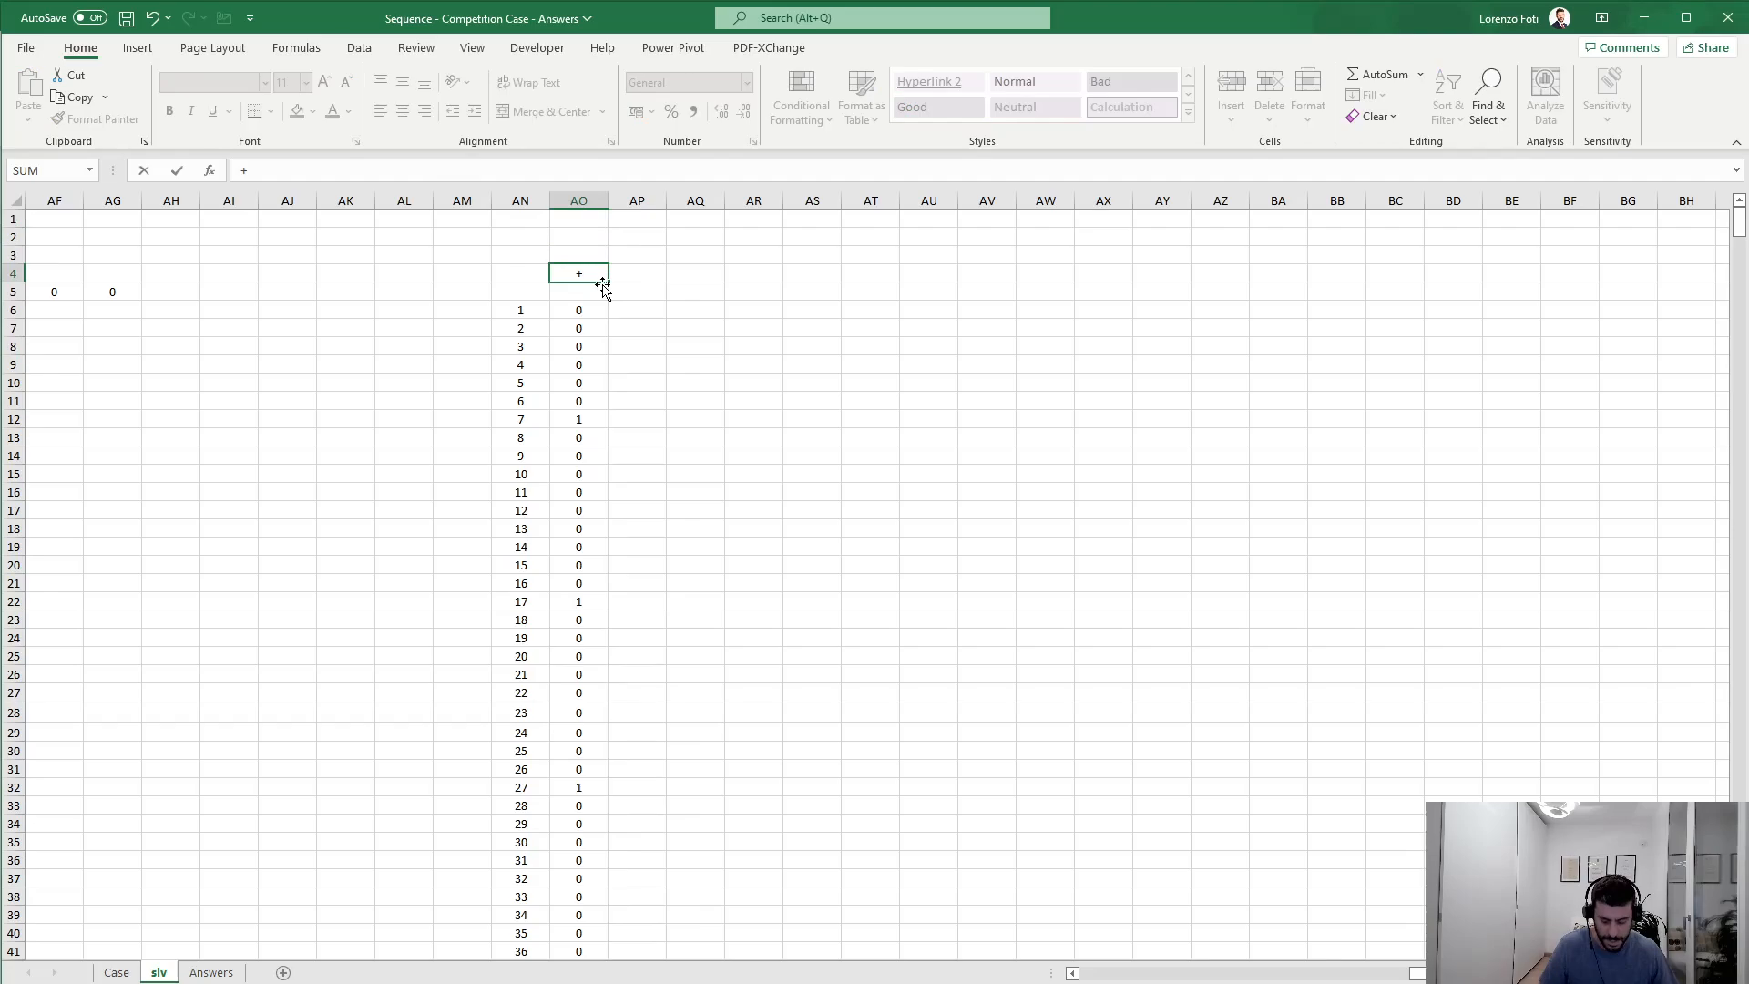
pyautogui.write('sum(')
pyautogui.press('Down')
pyautogui.press('Down')
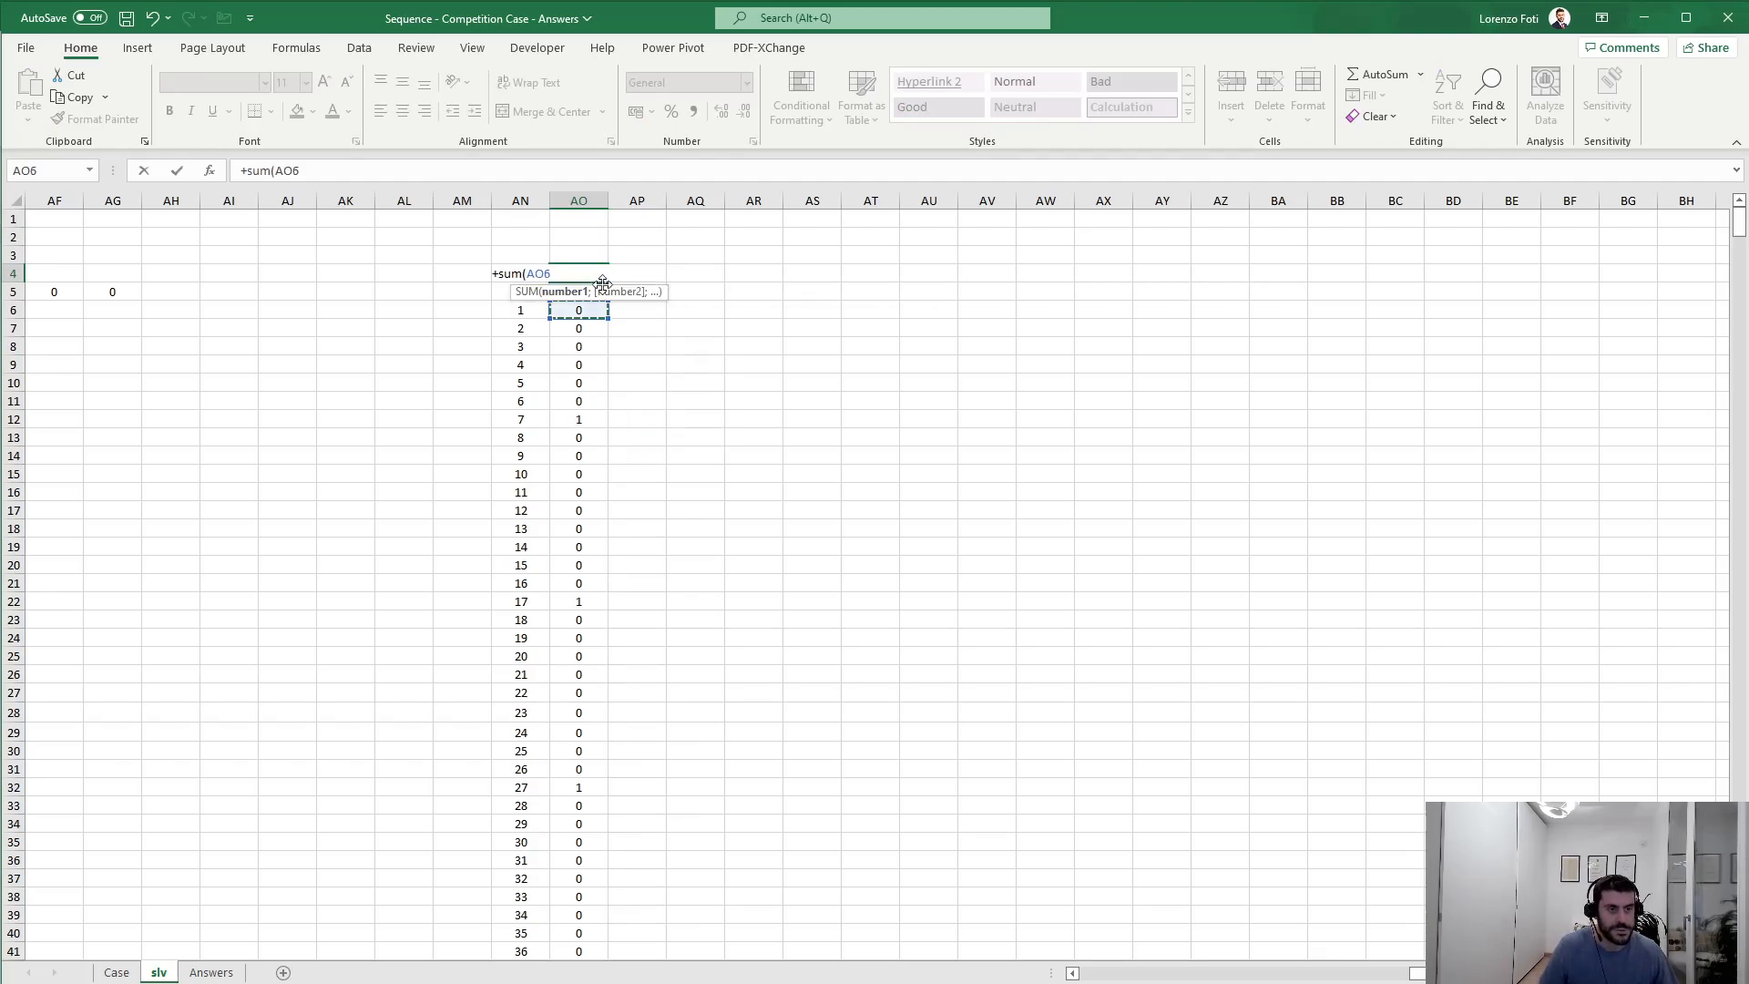
pyautogui.hotkey('ctrl', 'shift', 'Down')
pyautogui.press('Return')
pyautogui.press('Up')
pyautogui.press('Up')
pyautogui.press('Up')
pyautogui.press('Down')
pyautogui.press('Down')
pyautogui.hotkey('alt', 'm')
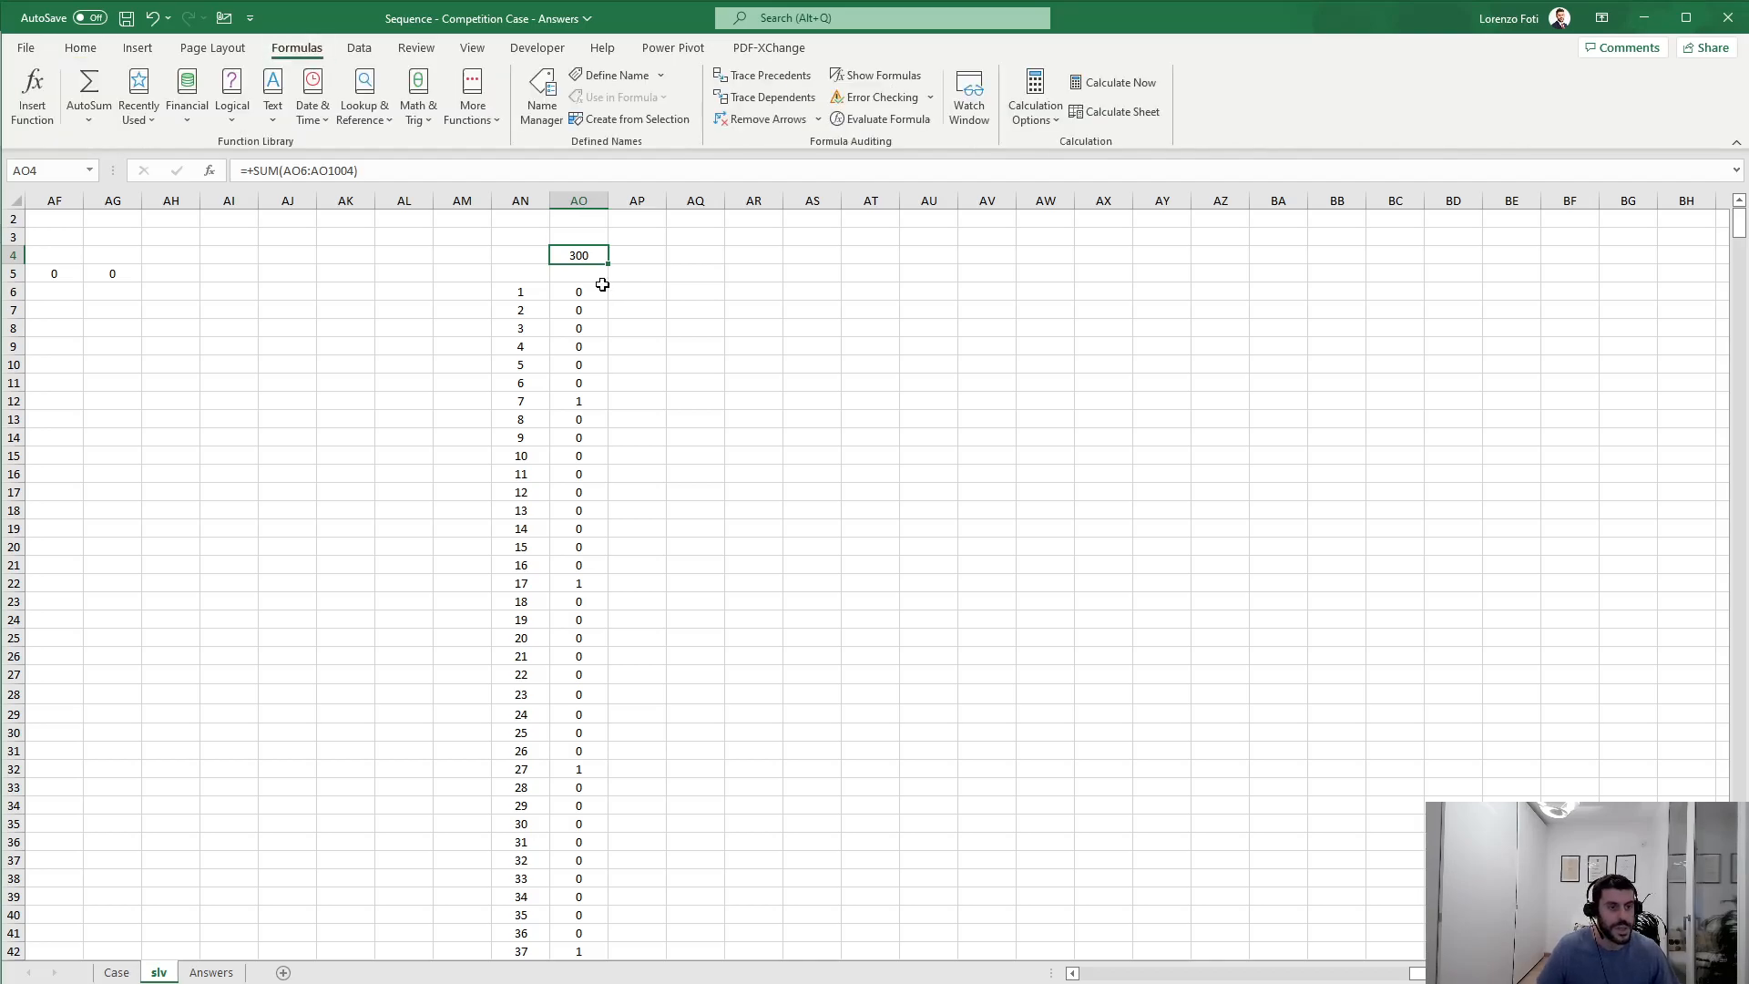
# Step: Enter 300 as the Bonus 2 answer in E19 on Case
pyautogui.click(116, 972)
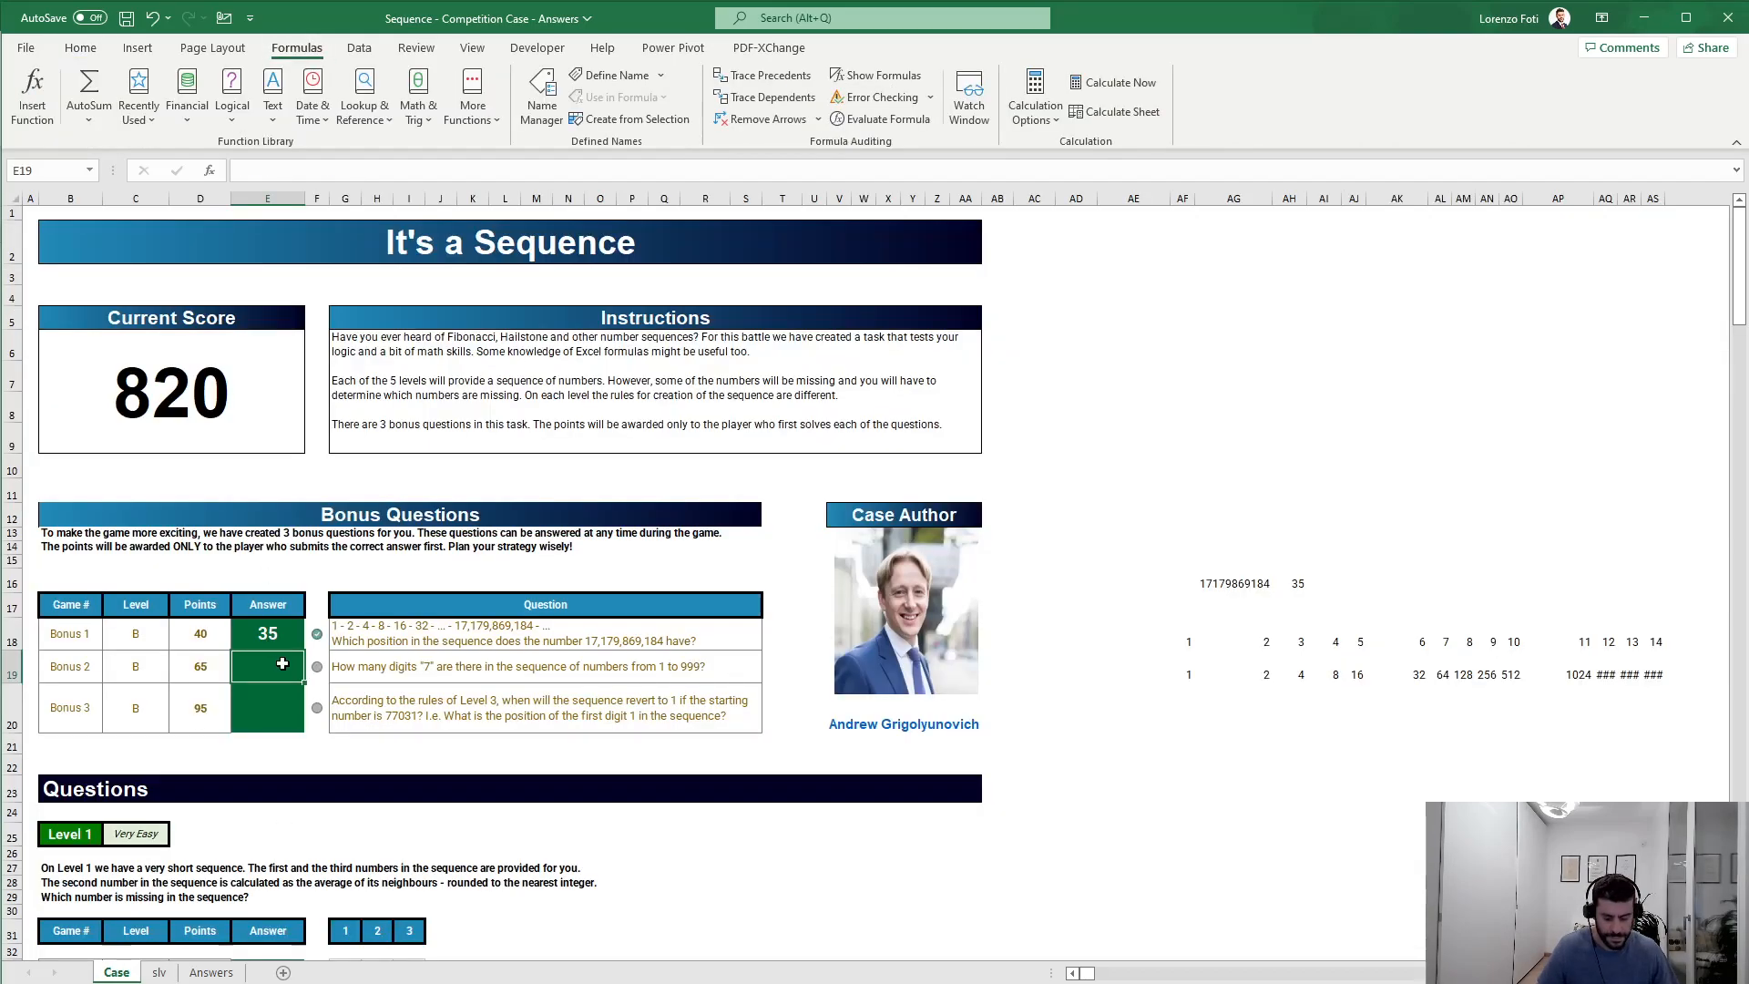
pyautogui.write('300')
pyautogui.press('Return')
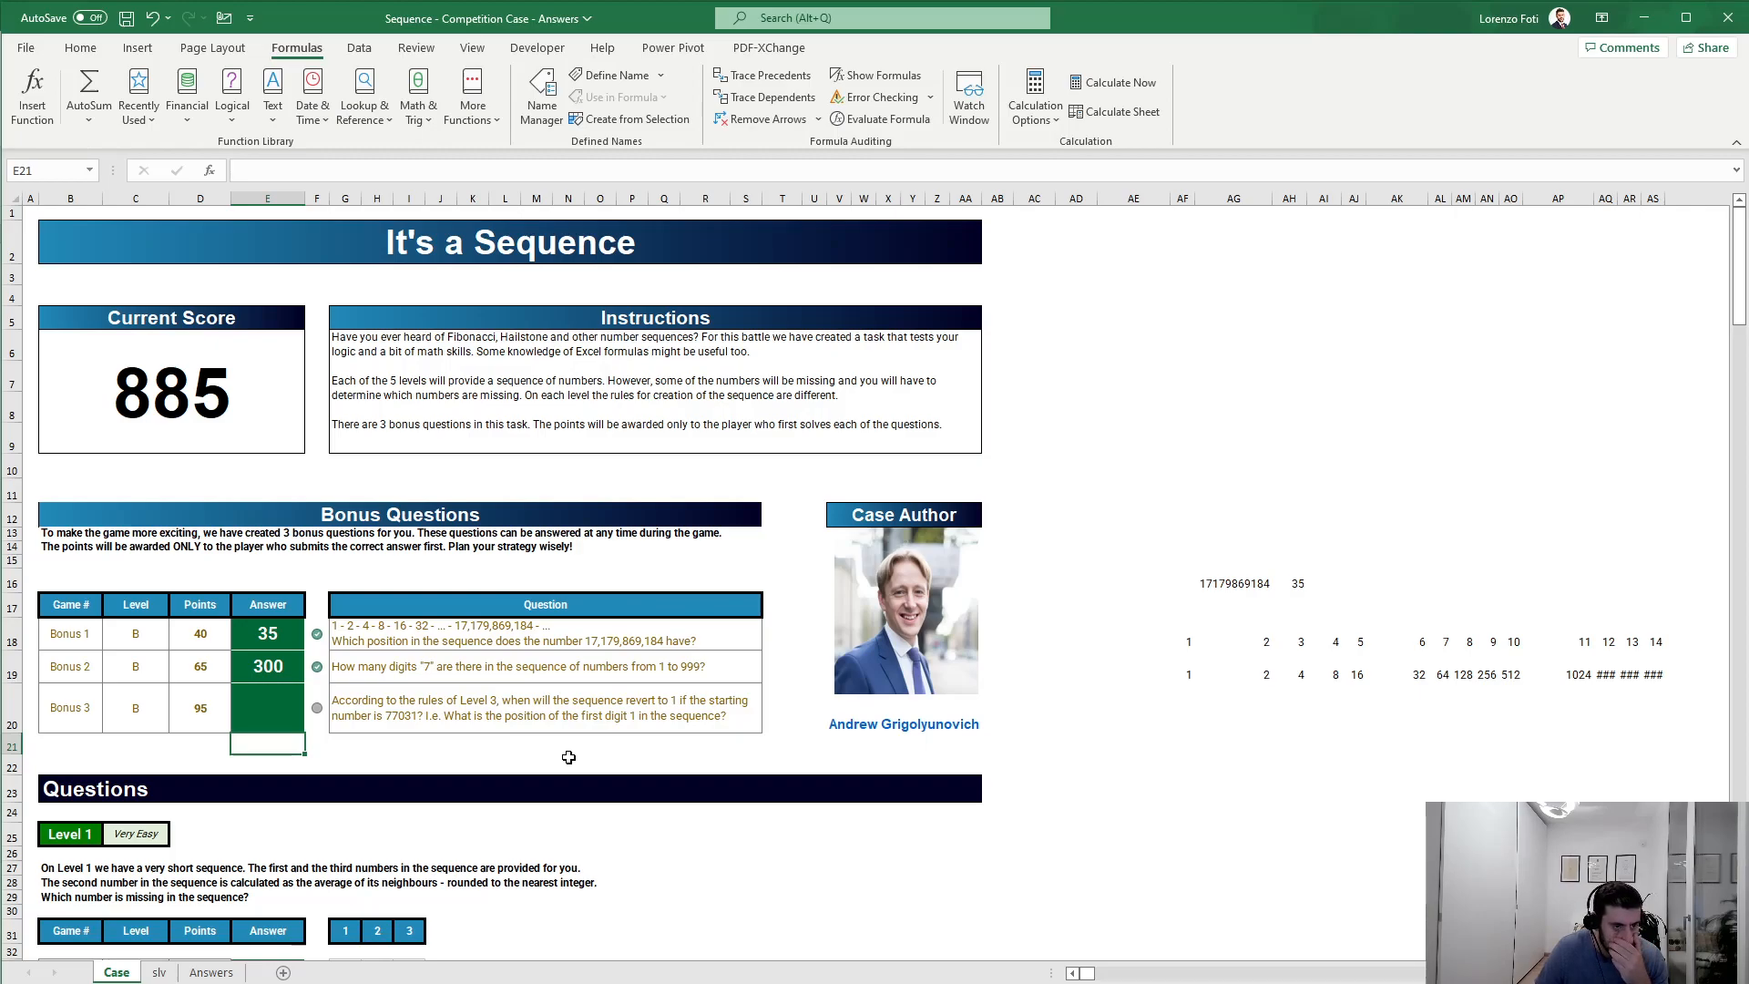
# Step: Review the Level 3 Hailstone rules on Case and the earlier sequence calculations on slv in preparation for Bonus 3
pyautogui.scroll(-20, 569, 757)
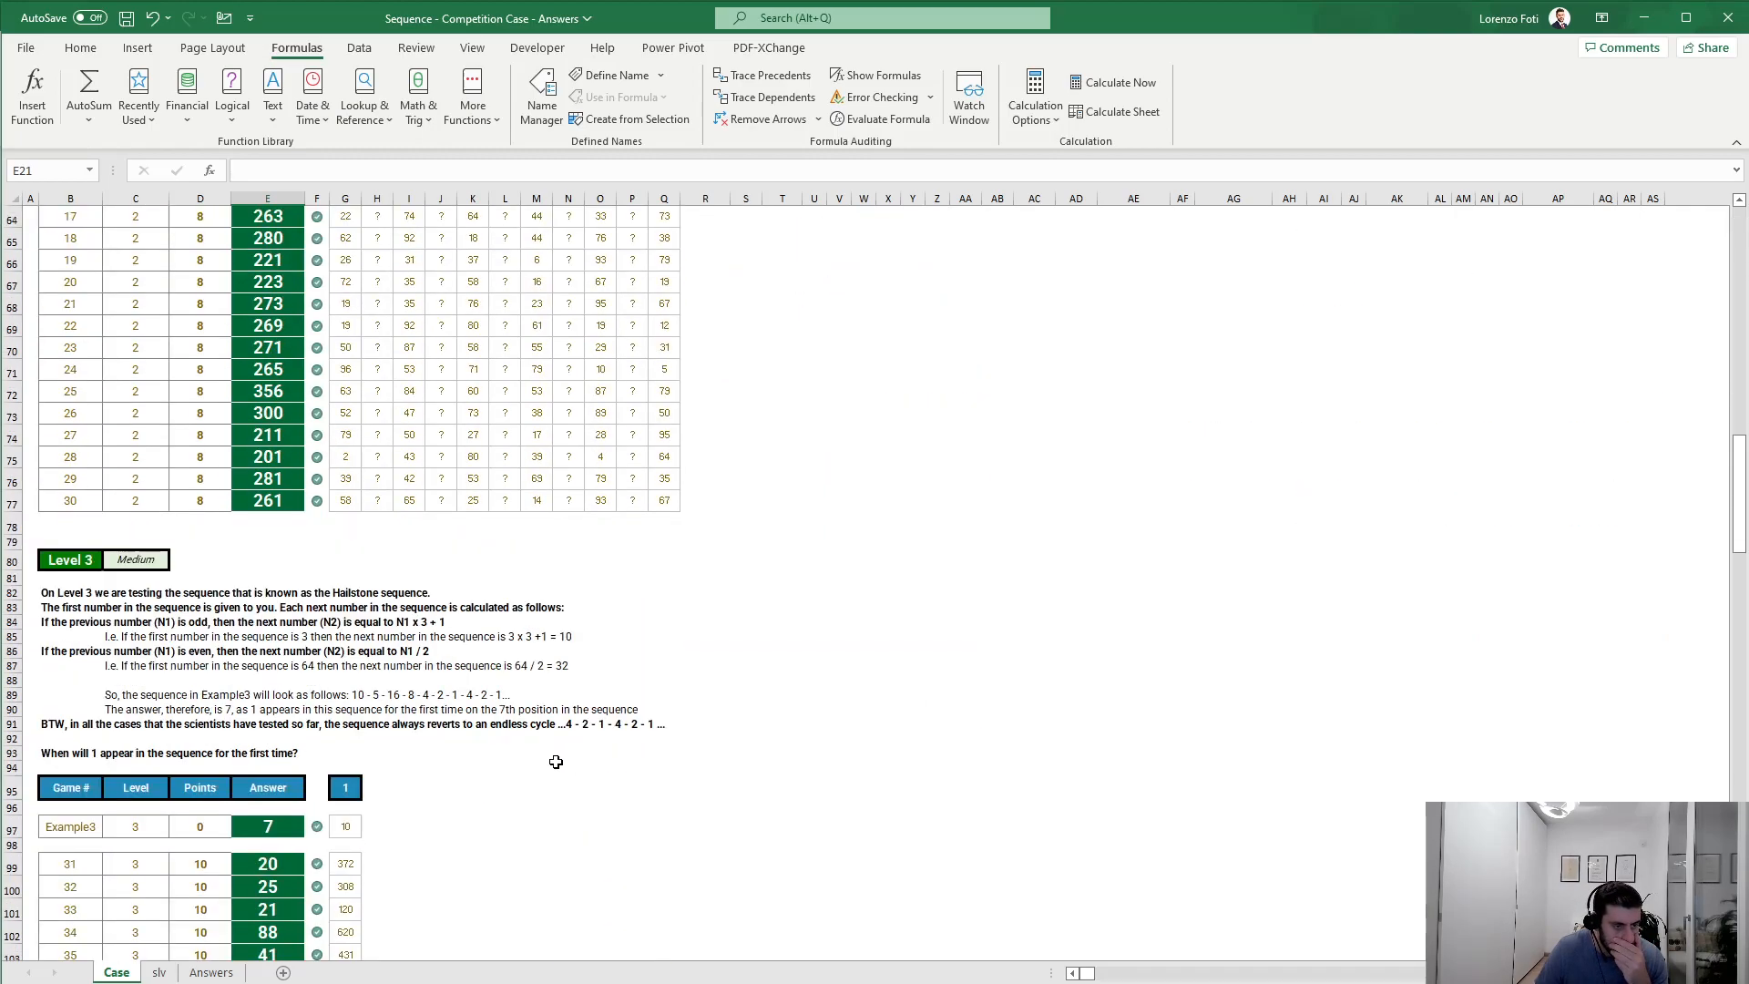
pyautogui.scroll(-4, 556, 761)
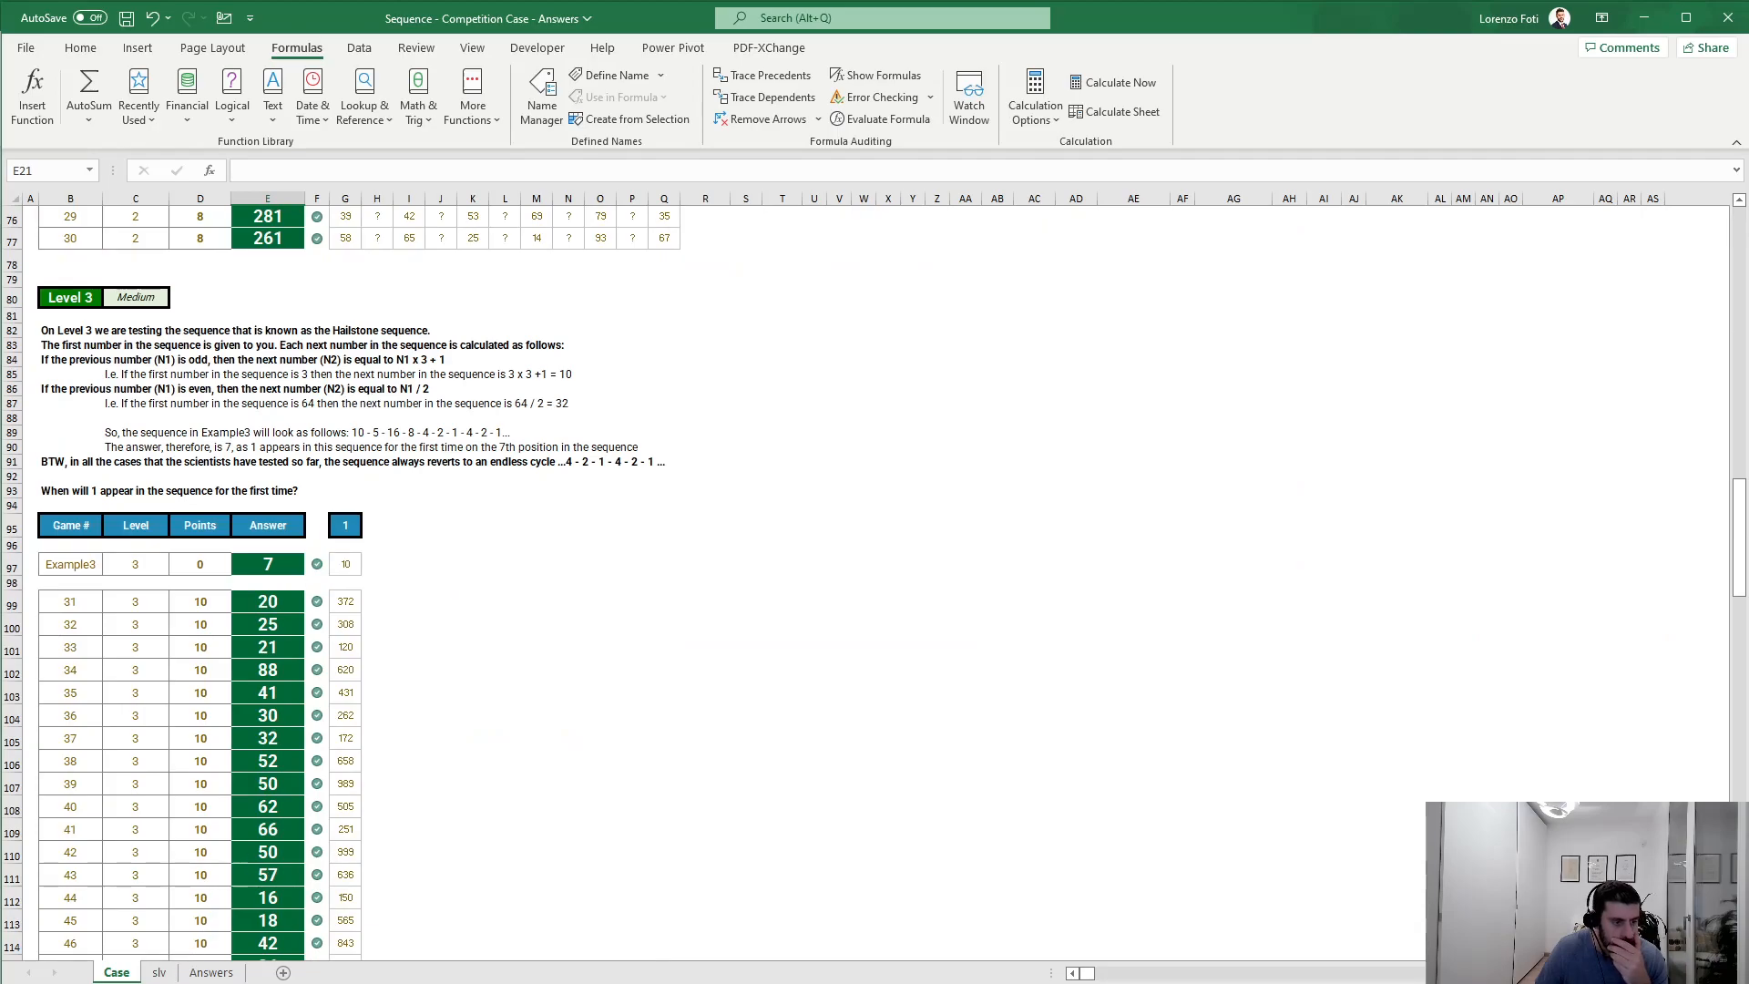
pyautogui.click(159, 972)
pyautogui.moveTo(601, 575); pyautogui.dragTo(3, 492)
pyautogui.click(438, 384)
pyautogui.click(519, 381)
pyautogui.click(527, 443)
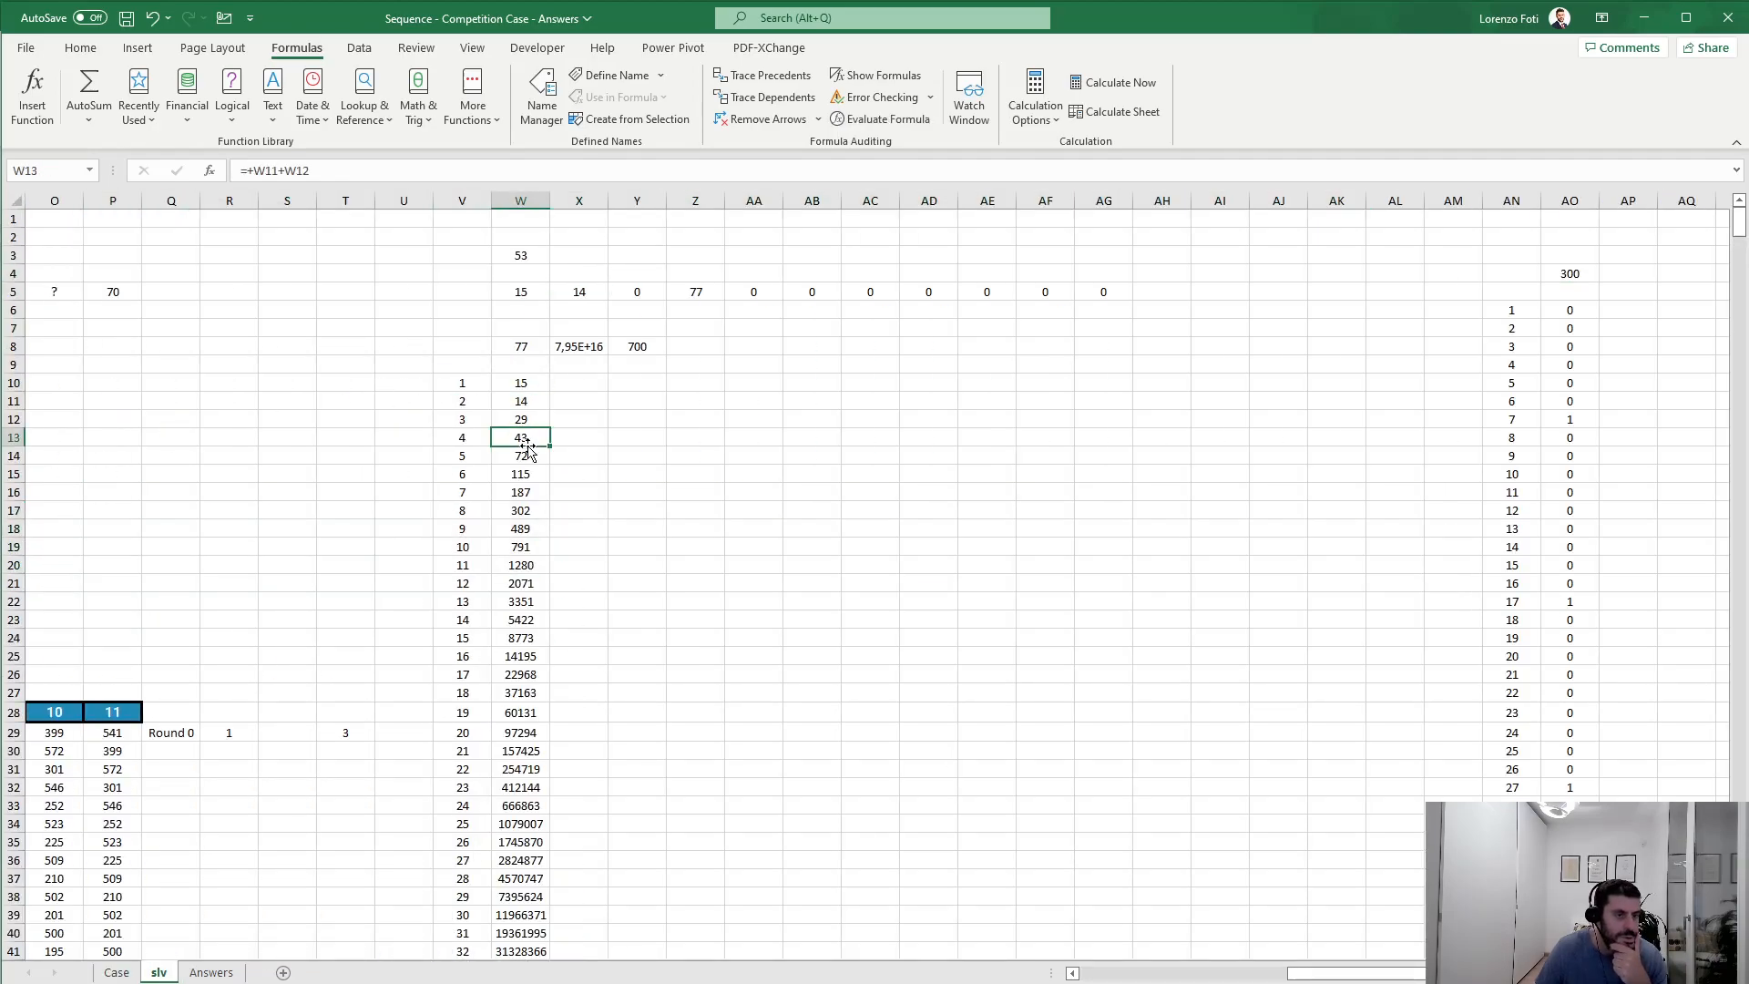
pyautogui.click(524, 399)
pyautogui.click(1721, 492)
pyautogui.moveTo(1720, 493); pyautogui.dragTo(1721, 475)
pyautogui.click(1276, 309)
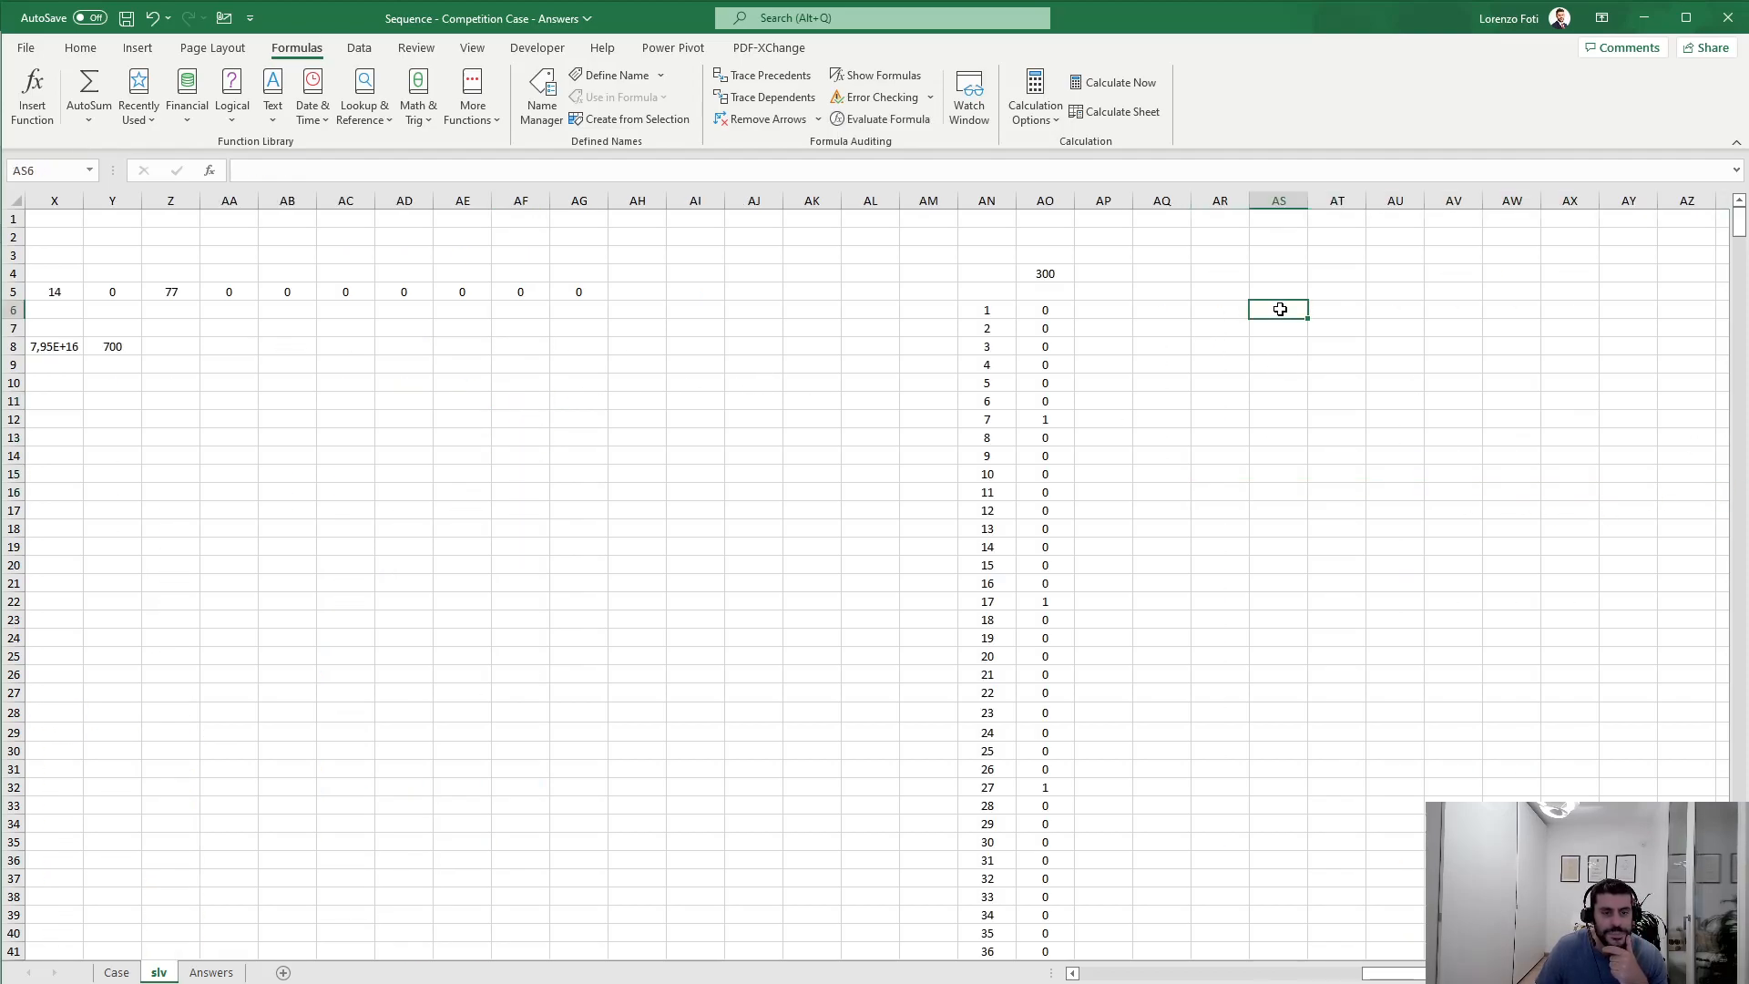
pyautogui.hotkey('ctrl', 'pageup')
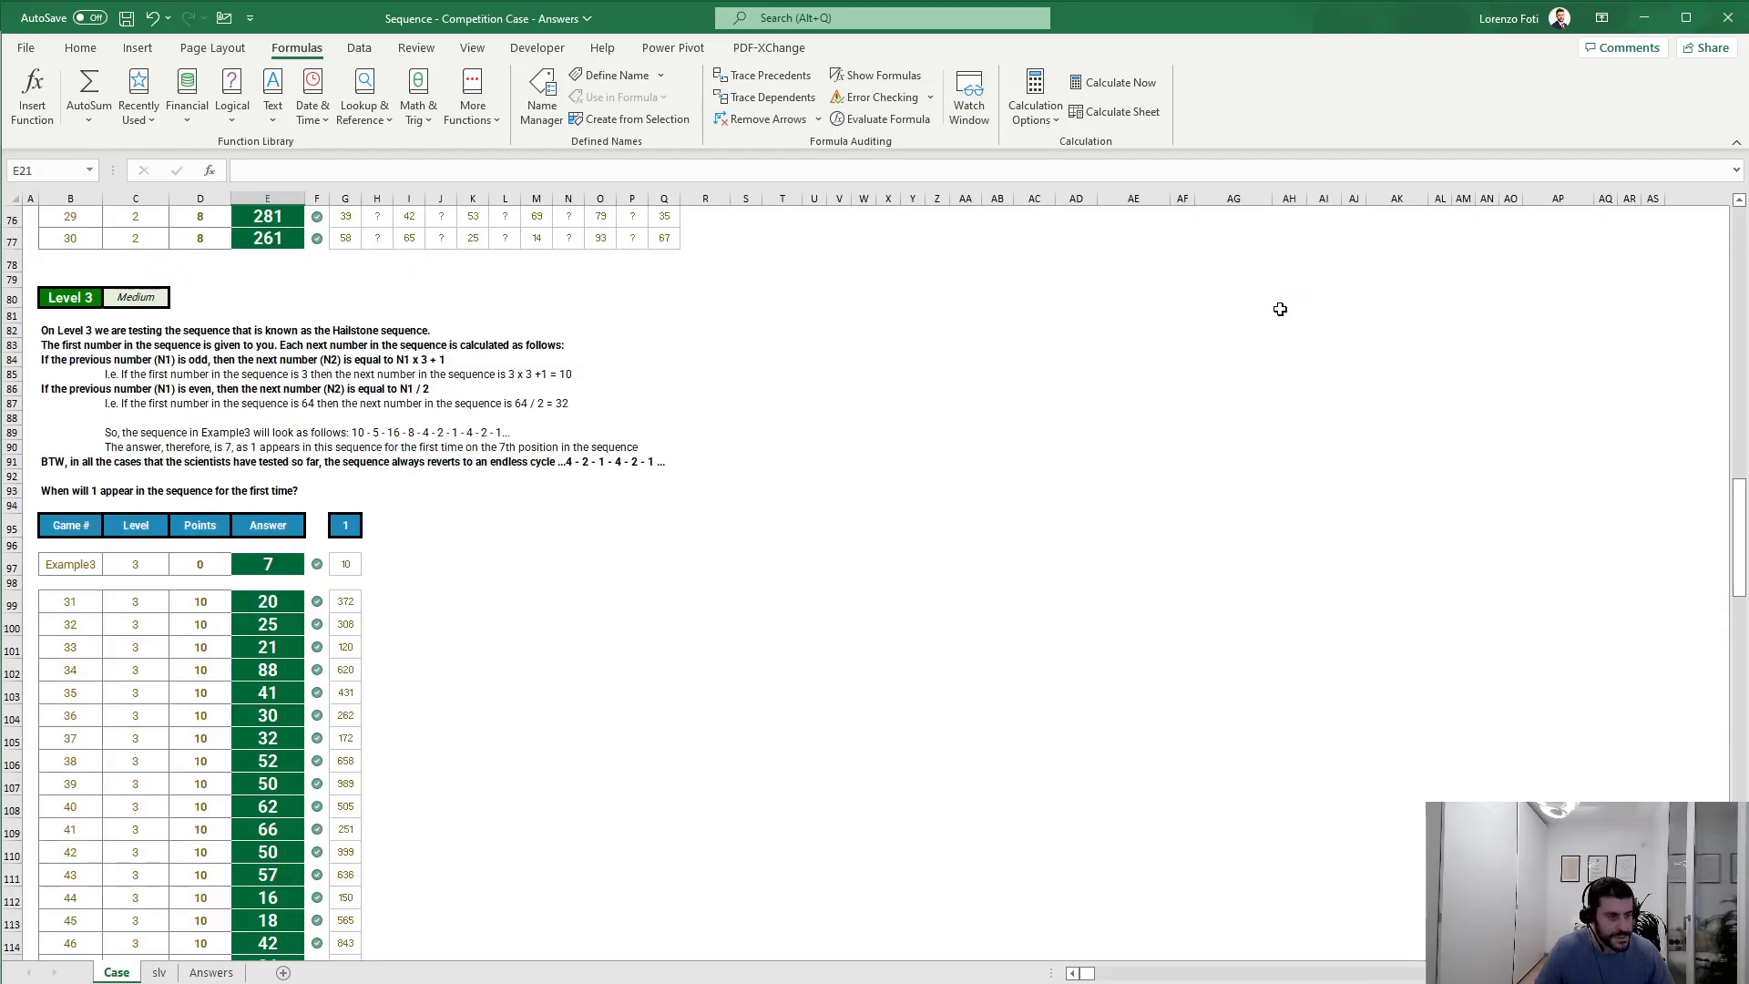
# Step: Start a multi-line LET formula in E20, the Bonus 3 answer on Case, with numList as its first variable
pyautogui.scroll(15, 1129, 491)
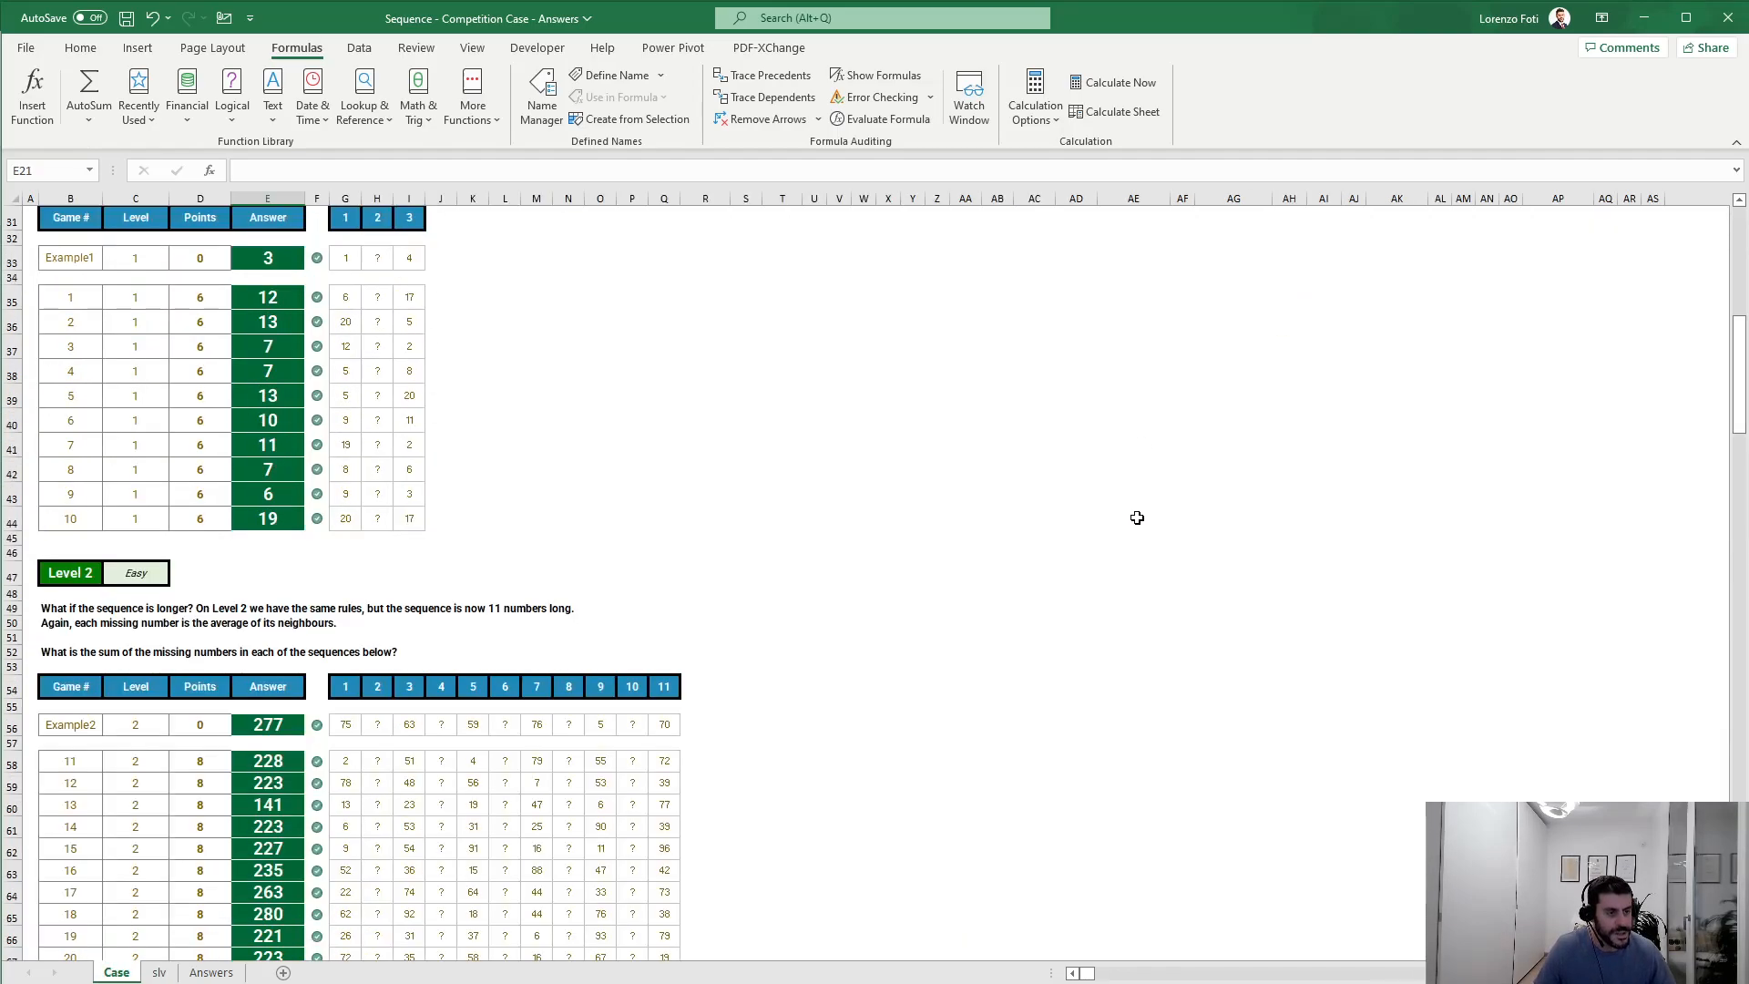
pyautogui.scroll(10, 1132, 515)
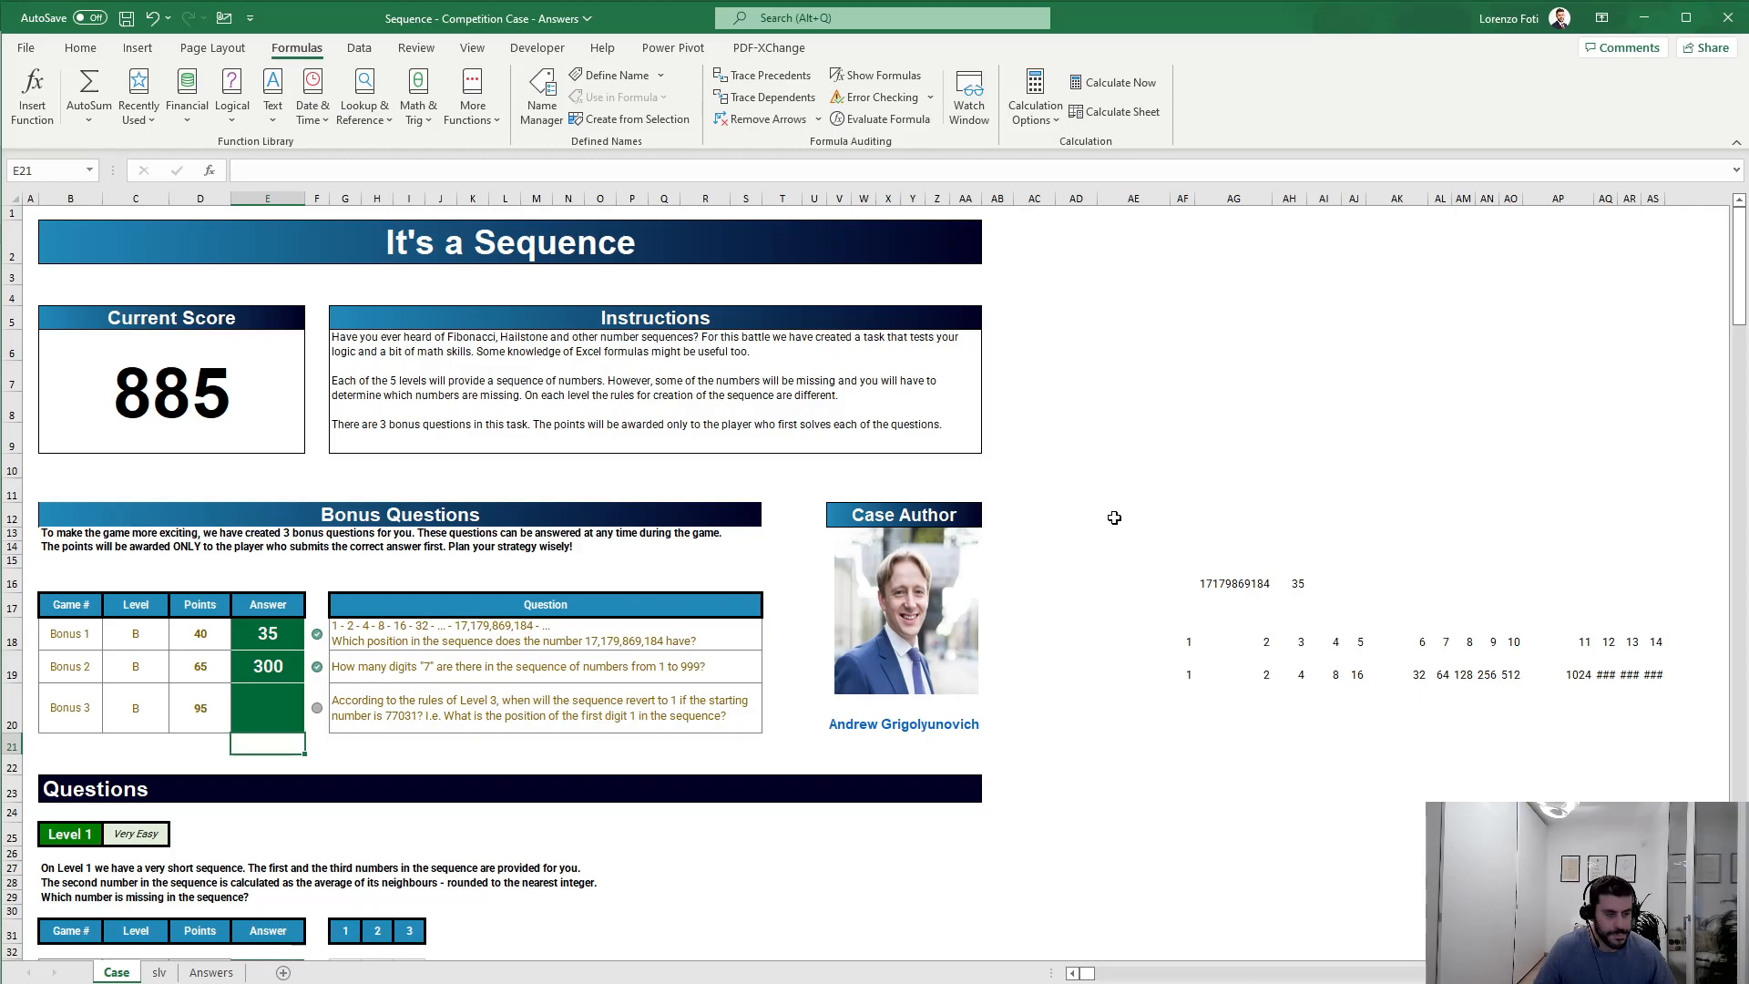
pyautogui.click(240, 705)
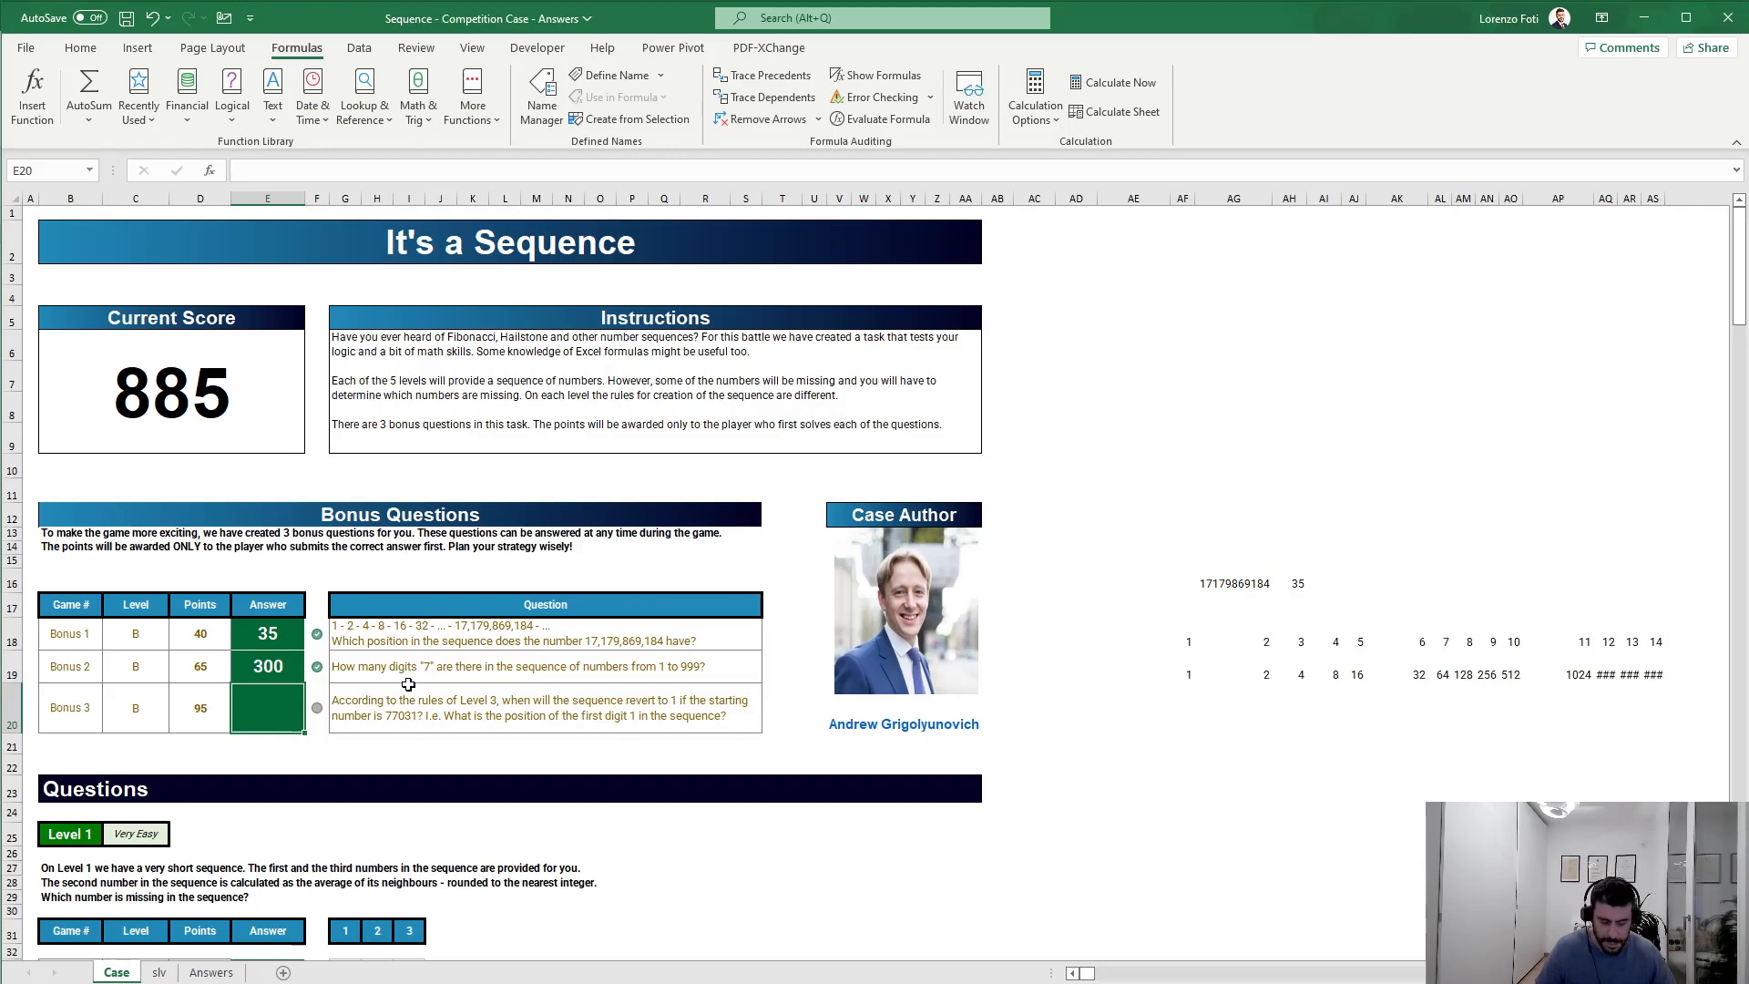
pyautogui.hotkey('ctrl', 'pagedown')
pyautogui.hotkey('ctrl', 'pageup')
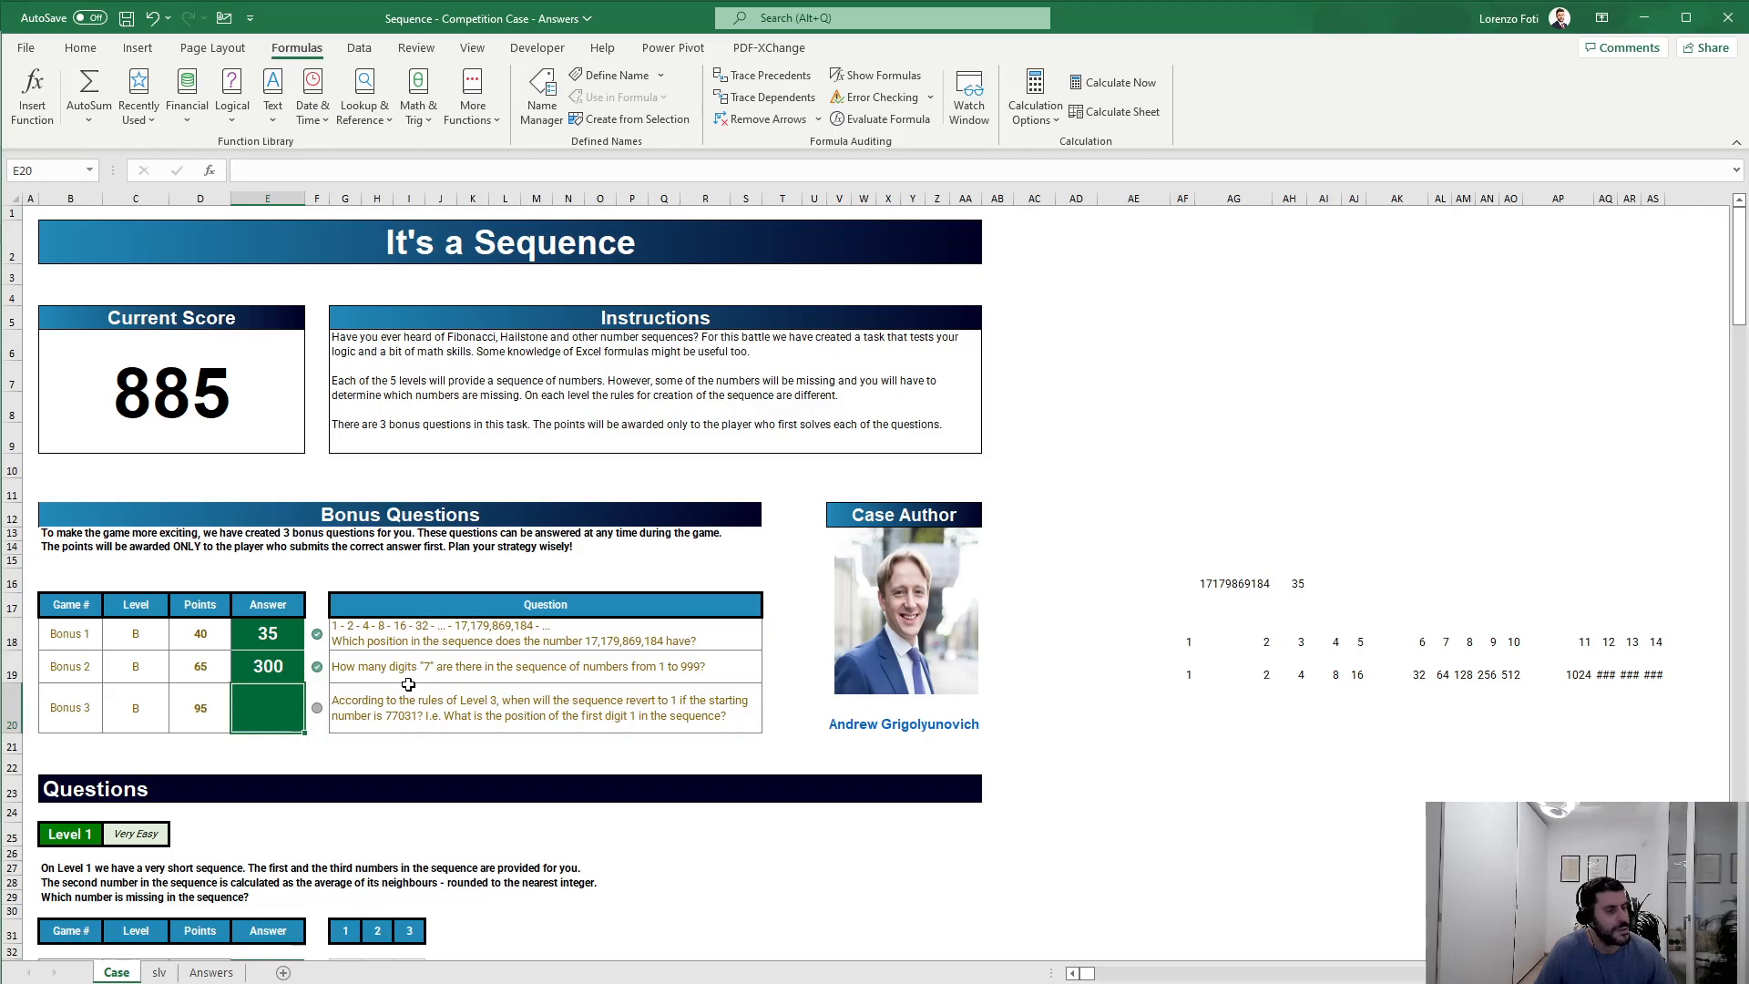
pyautogui.write('+let(')
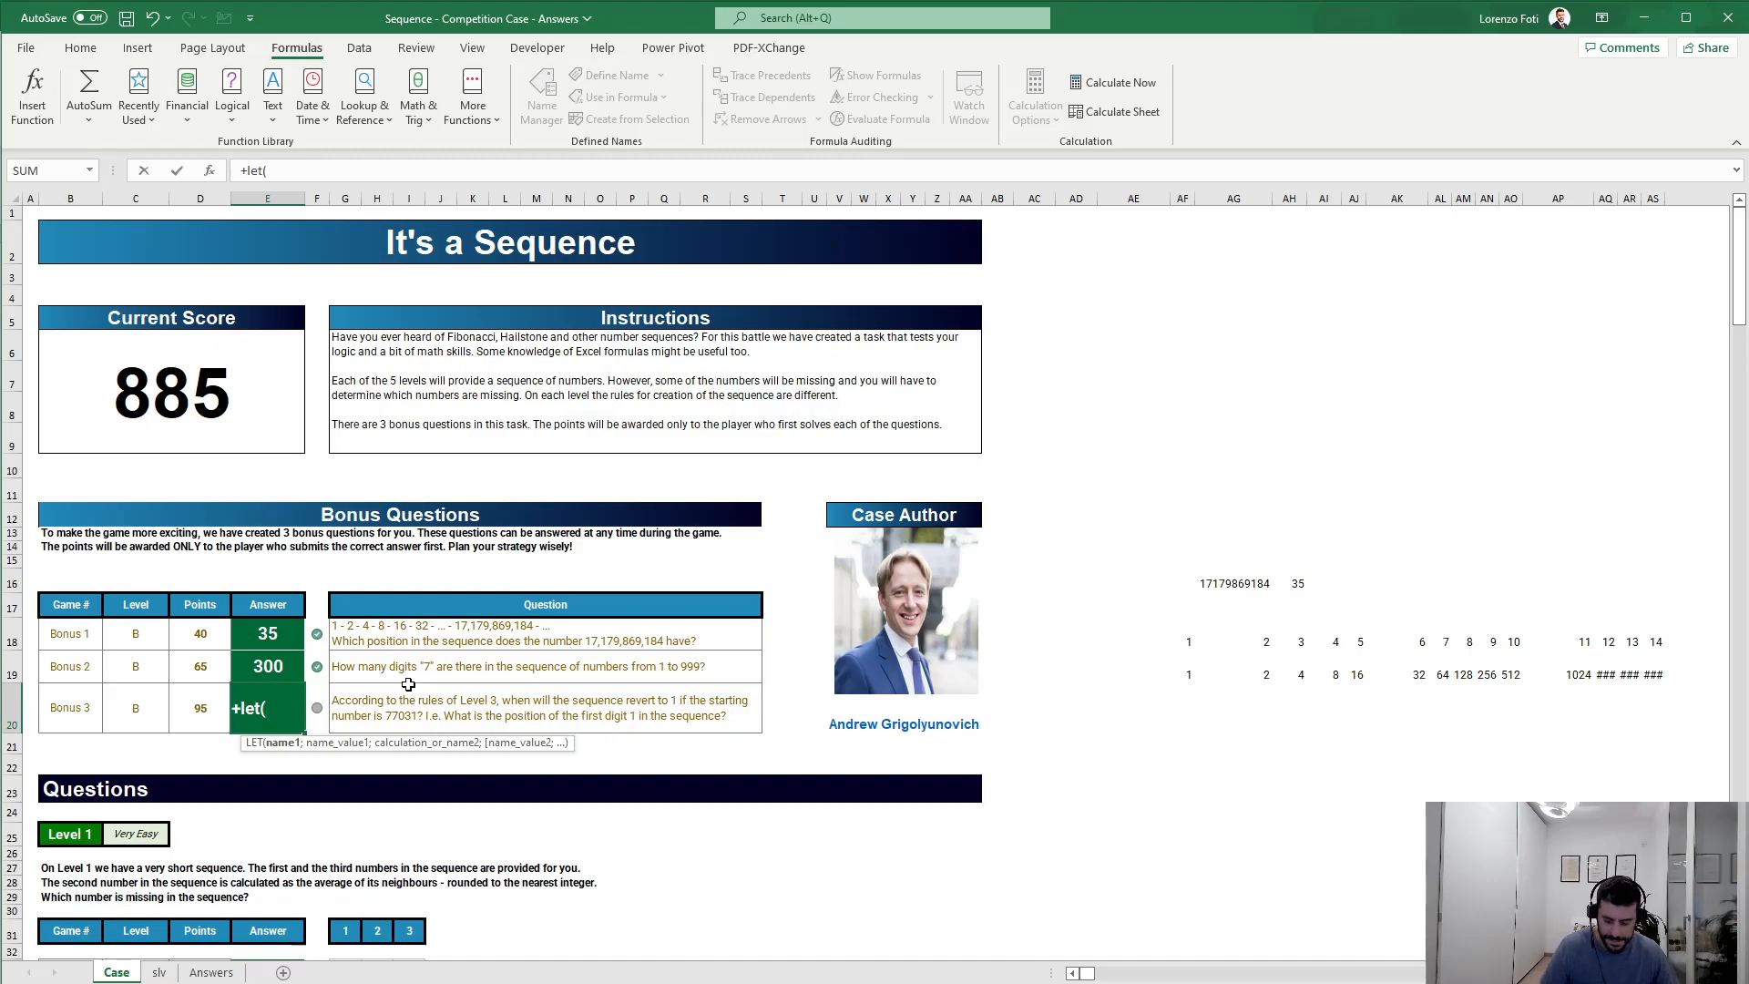
pyautogui.hotkey('alt', 'Return')
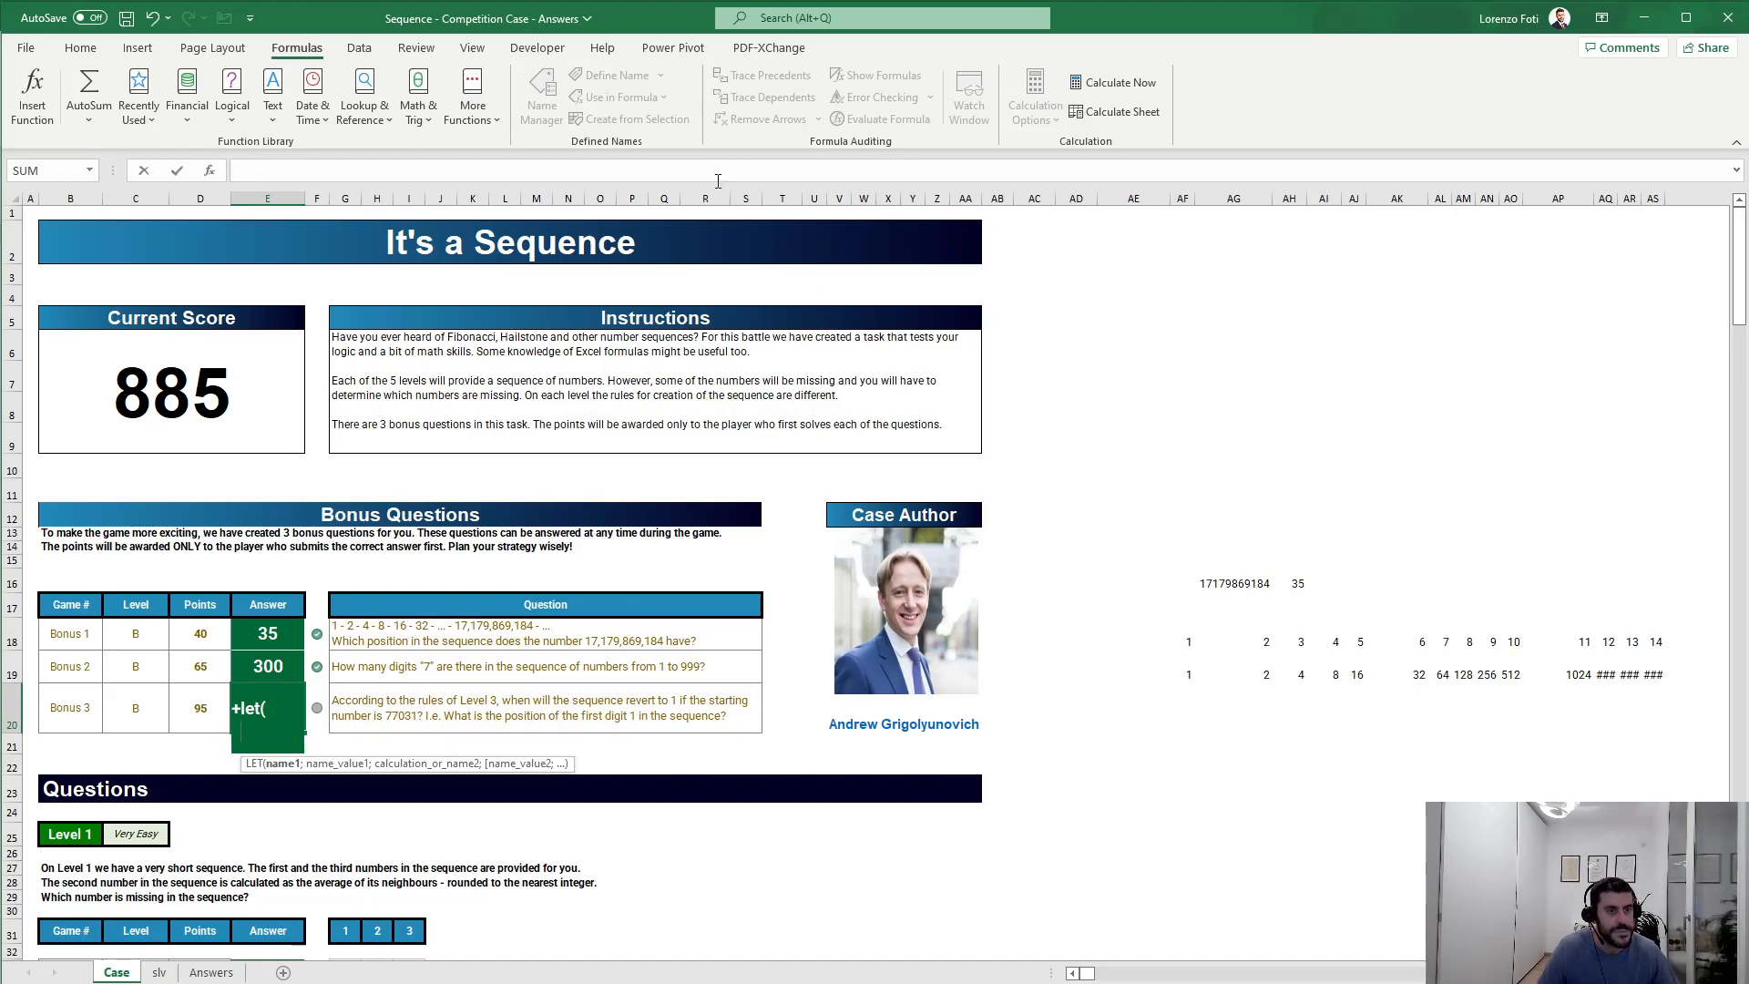
pyautogui.doubleClick(718, 183)
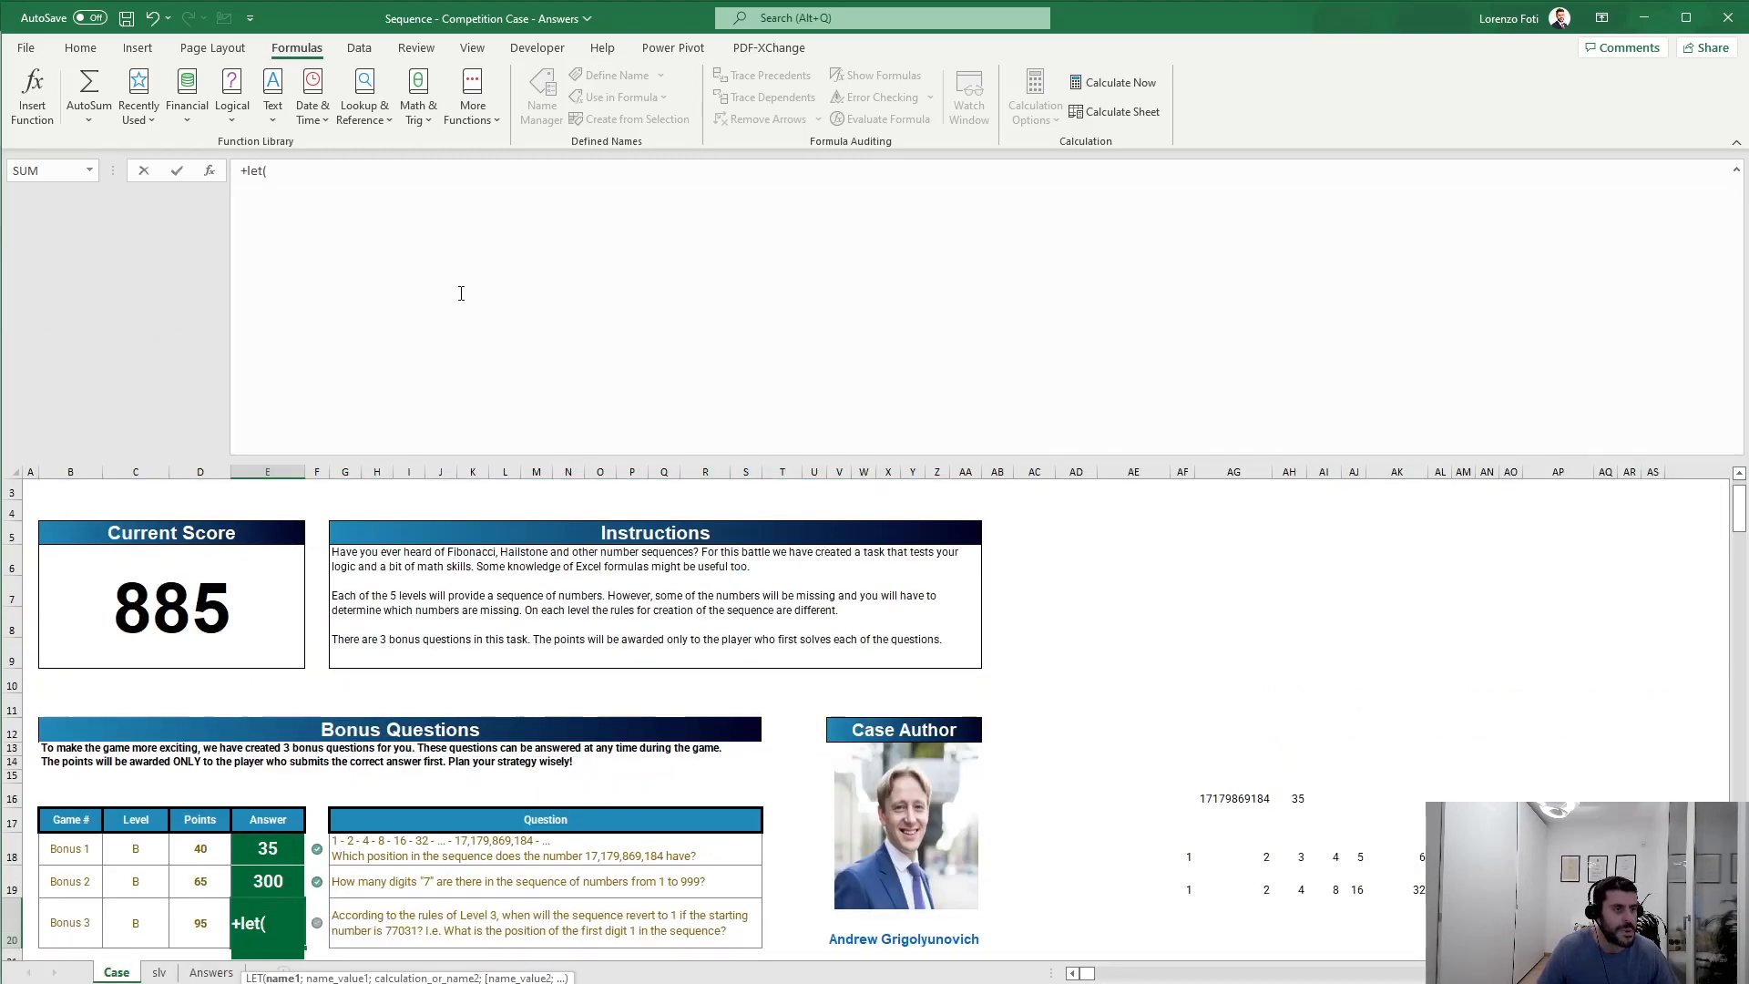
pyautogui.click(423, 236)
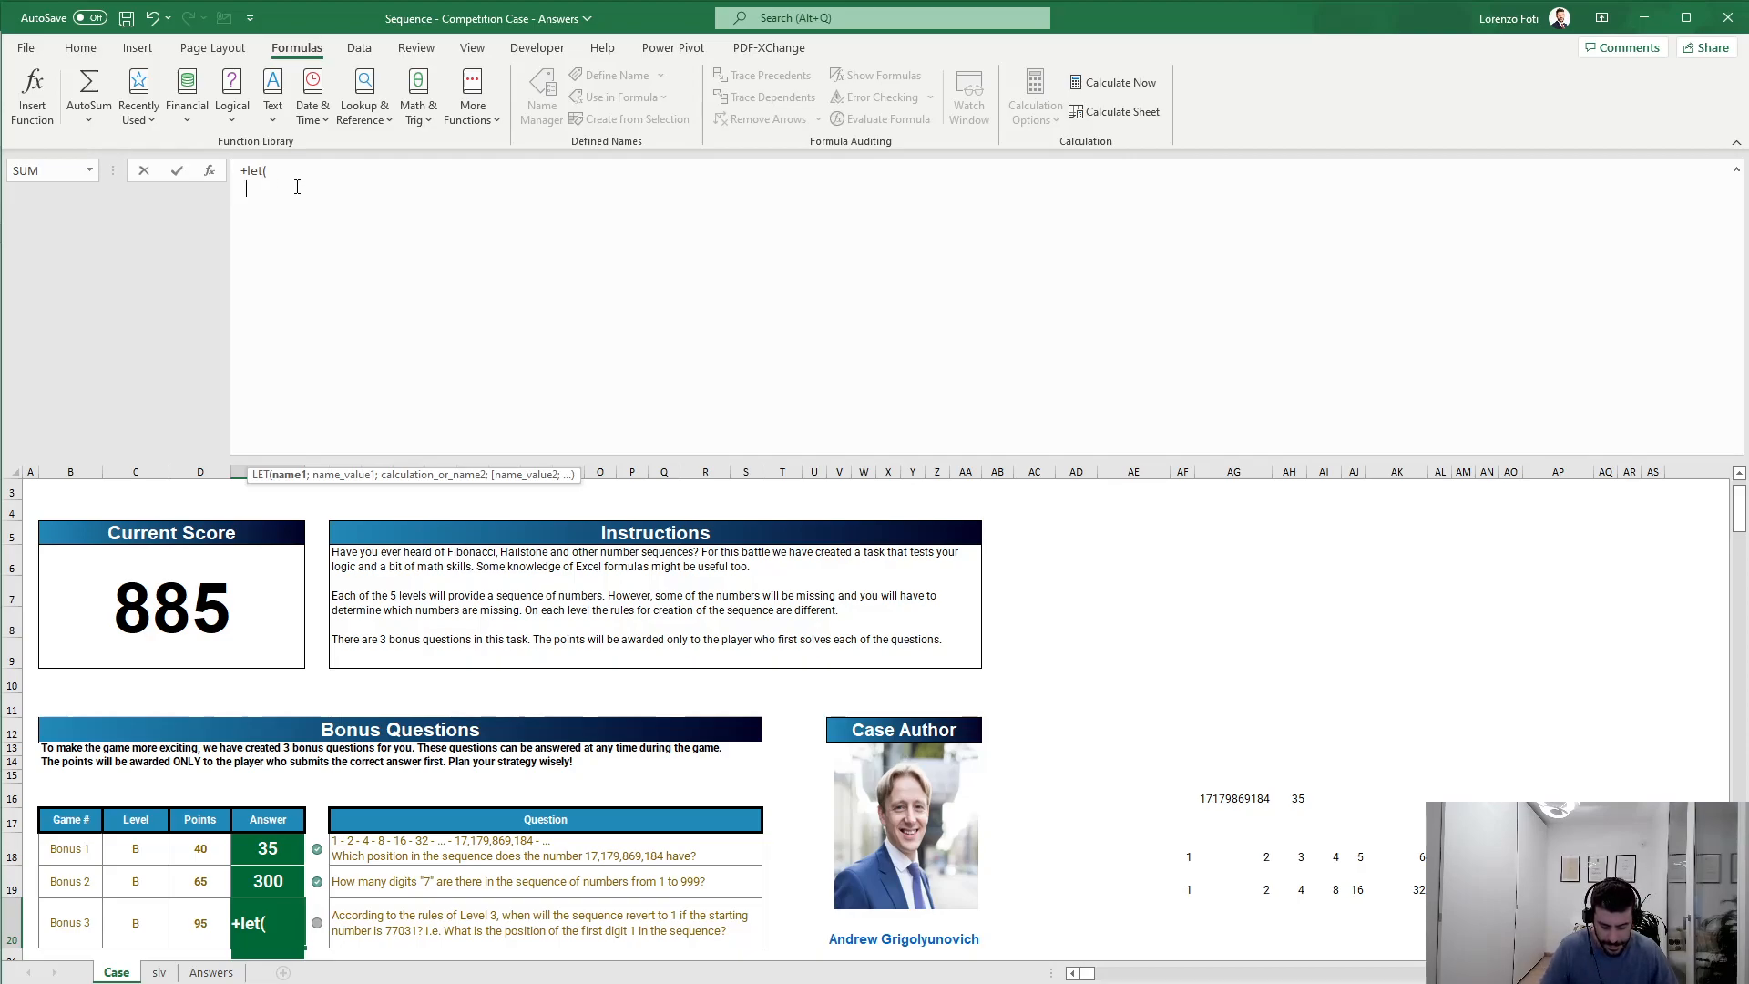
pyautogui.write('num')
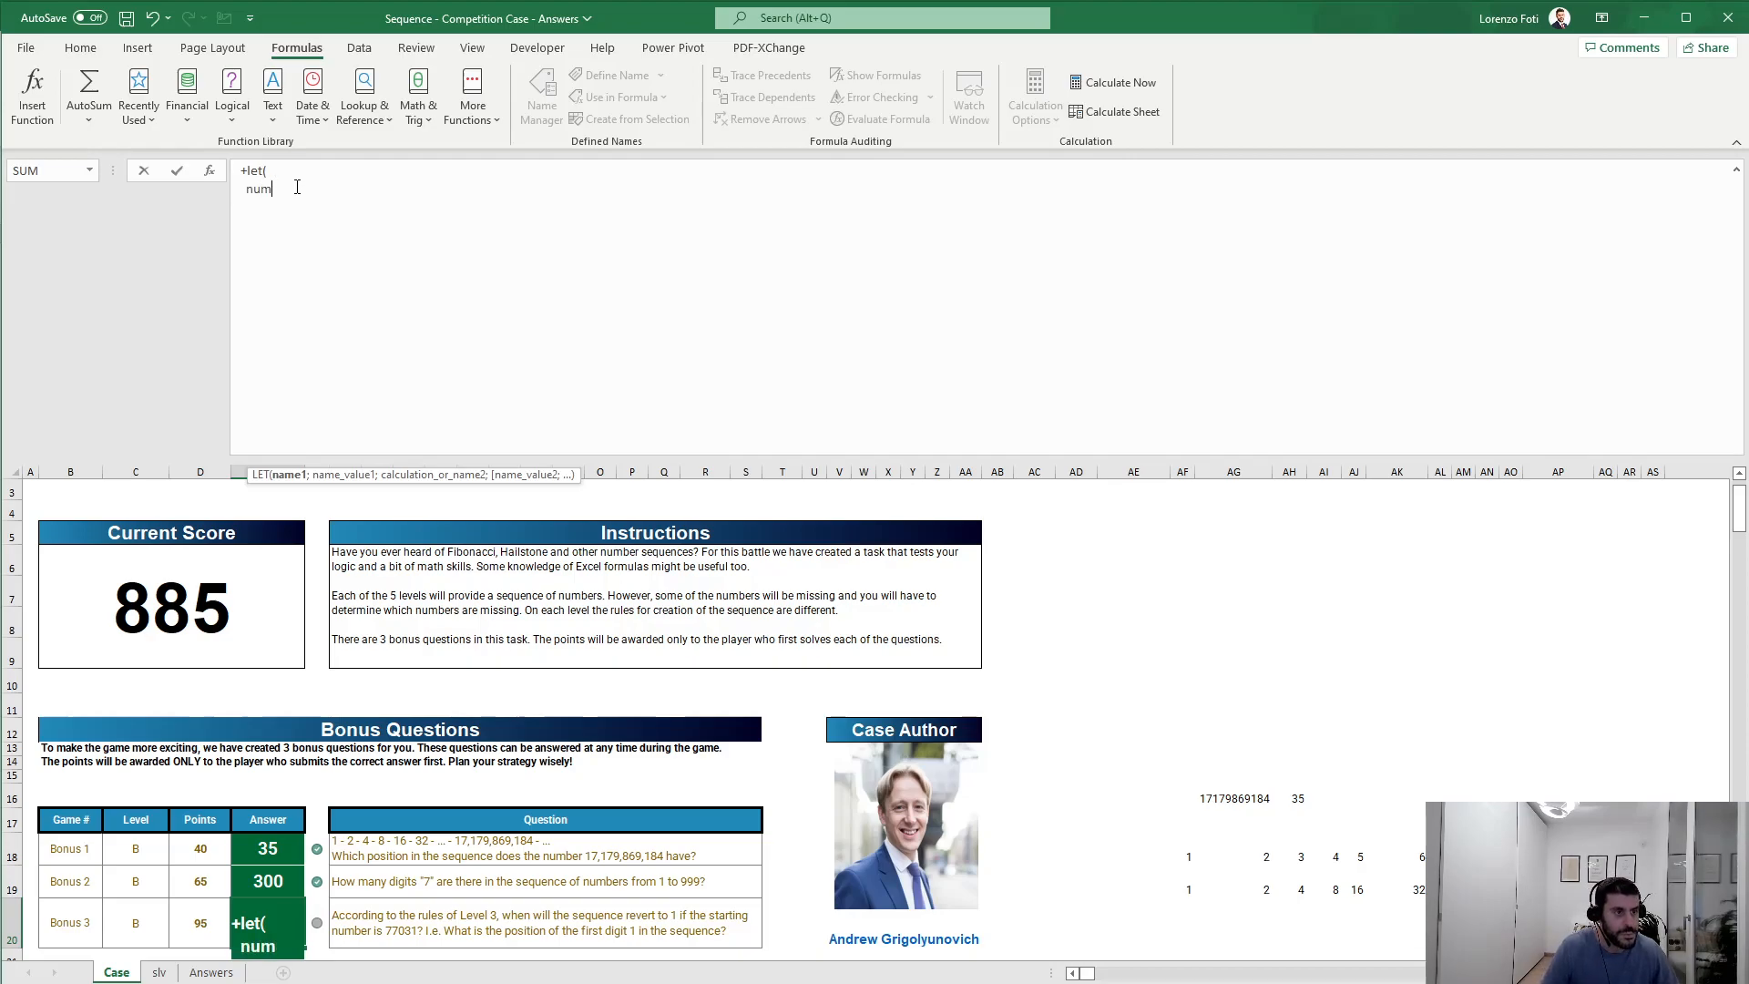
pyautogui.write('List;')
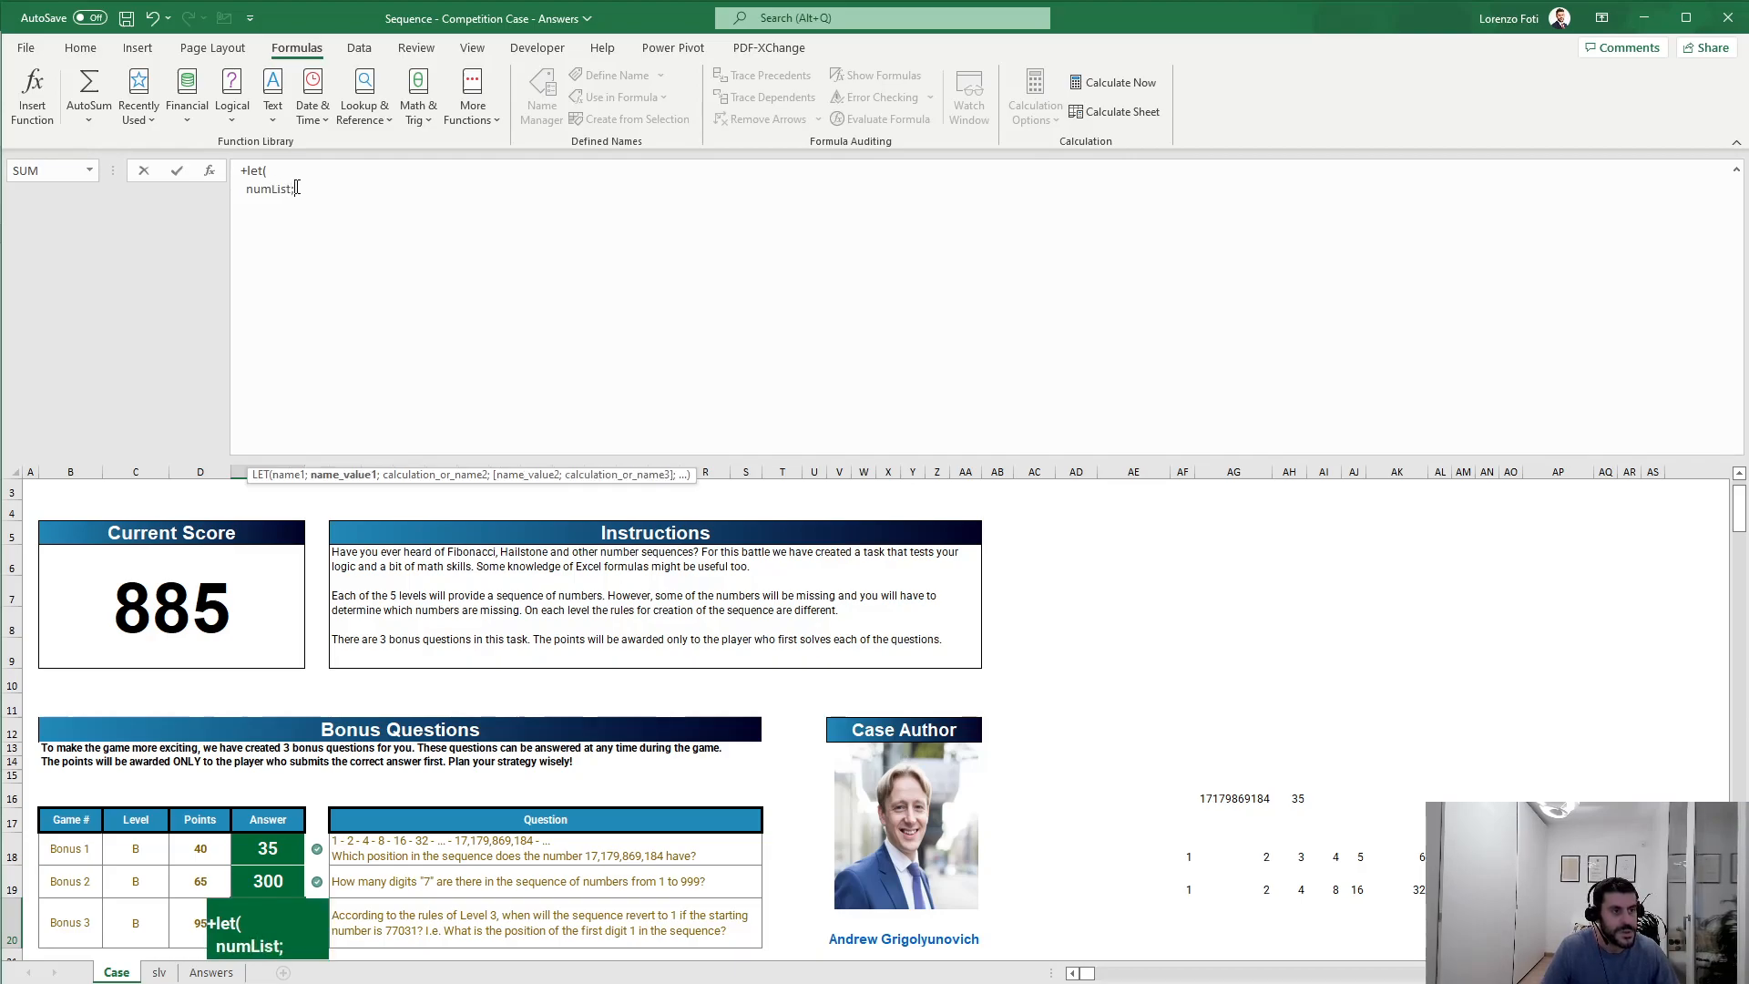
pyautogui.write('map')
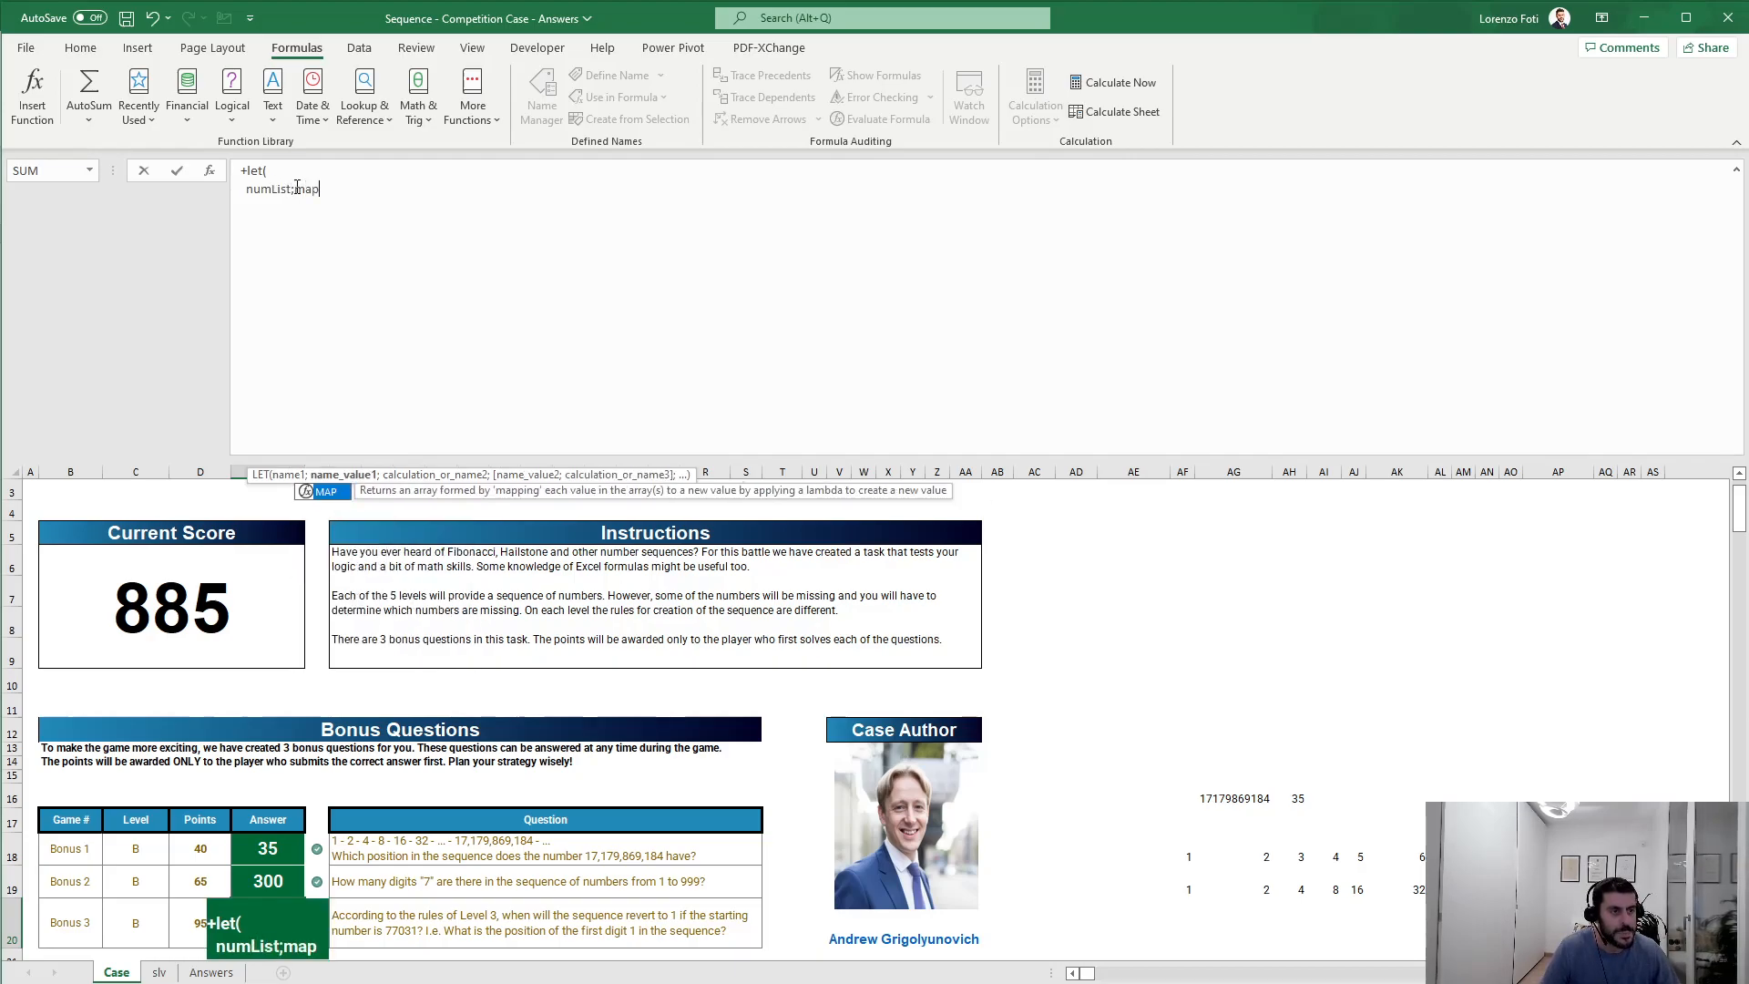
pyautogui.write('(')
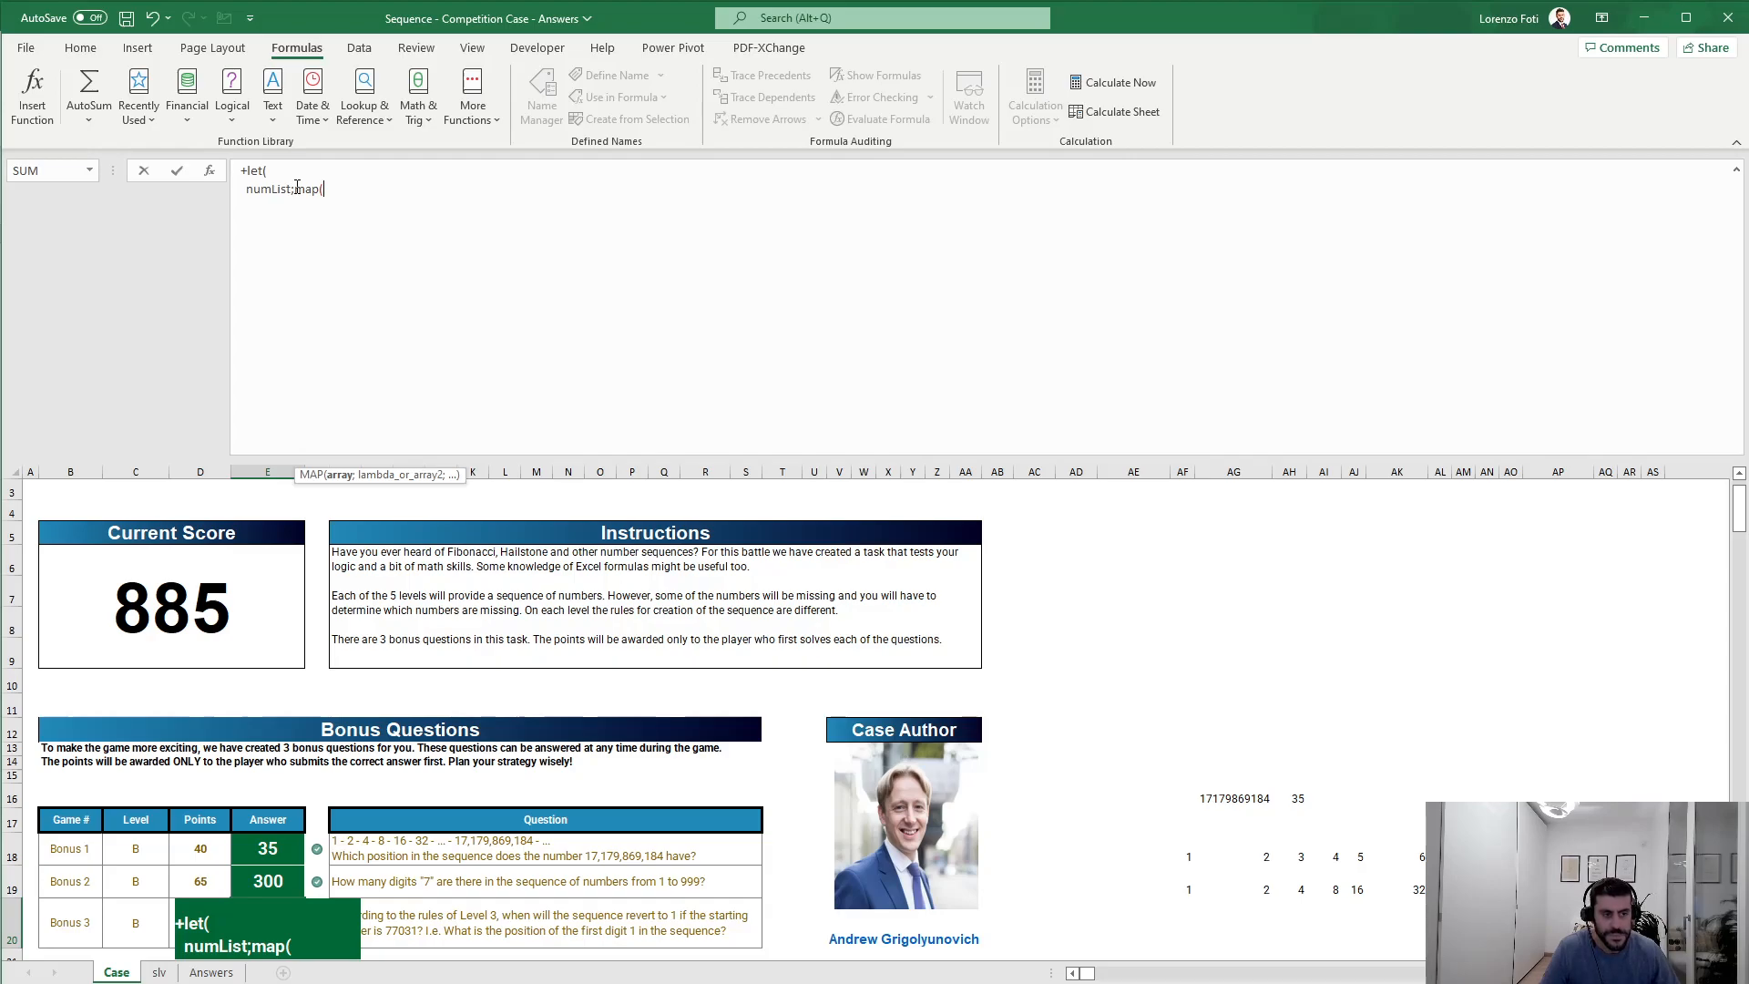
pyautogui.press('BackSpace')
pyautogui.press('BackSpace')
pyautogui.press('BackSpace')
pyautogui.press('BackSpace')
# Step: Define numList as a SCAN with initial value 77031 over the array SEQUENCE(100)
pyautogui.write('s')
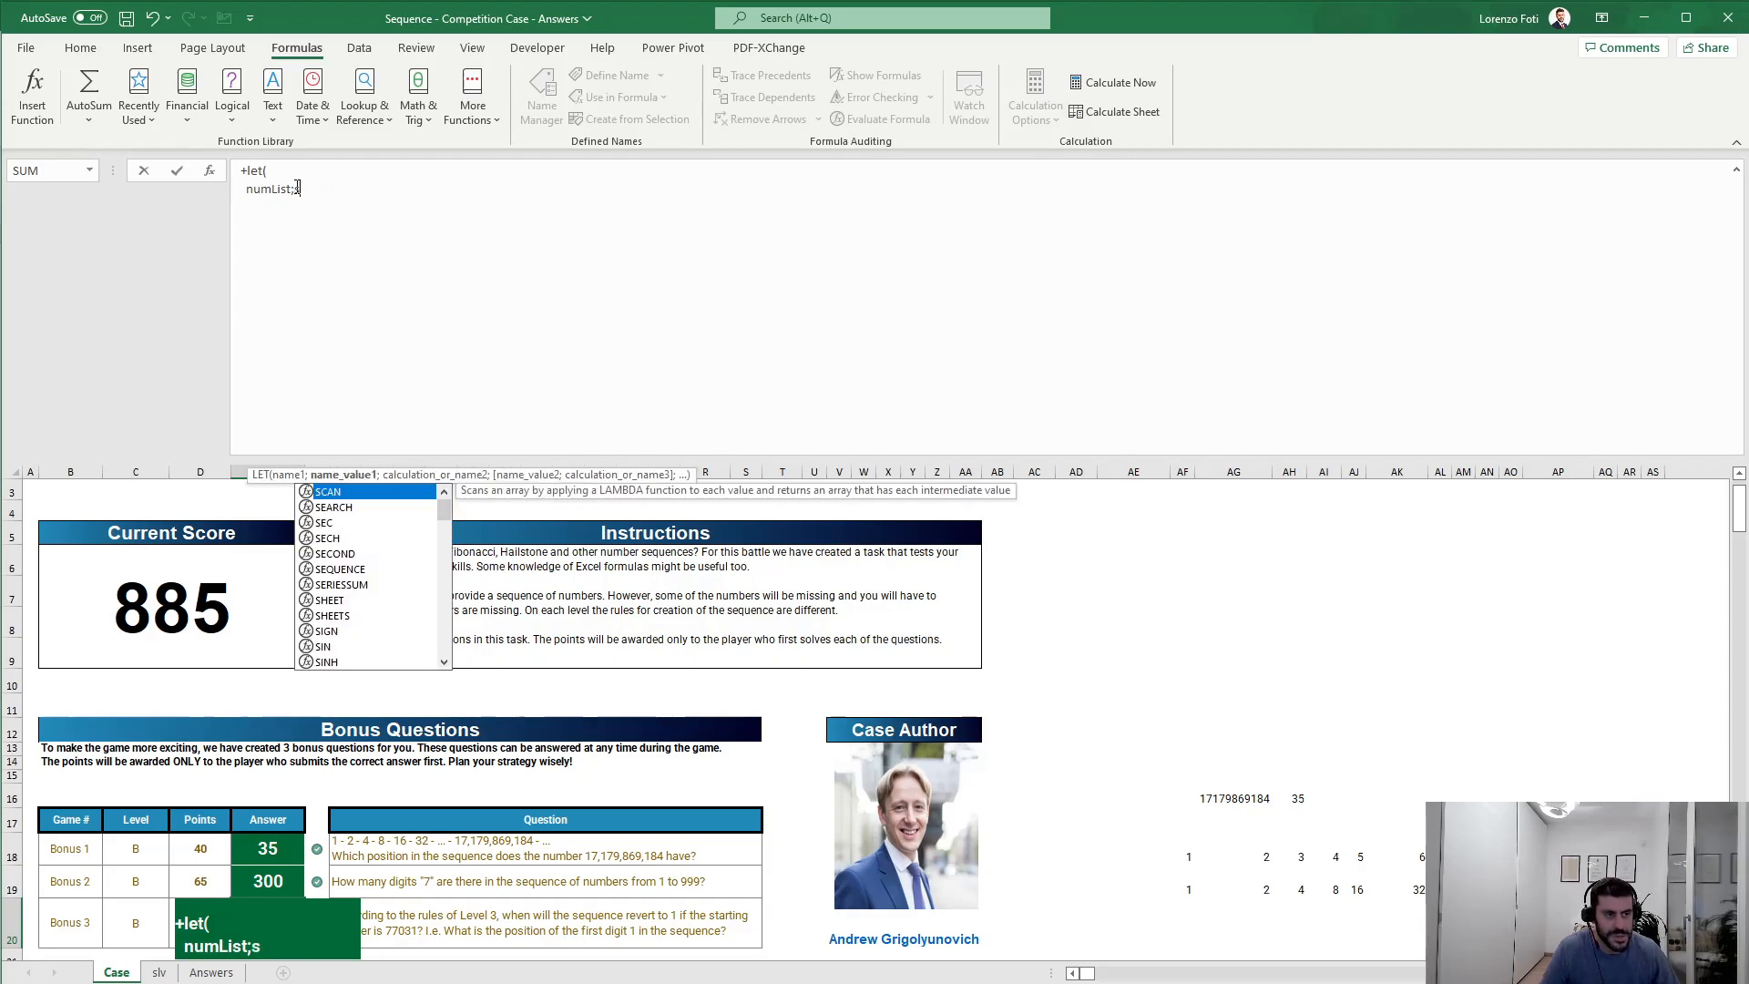
pyautogui.write('can(')
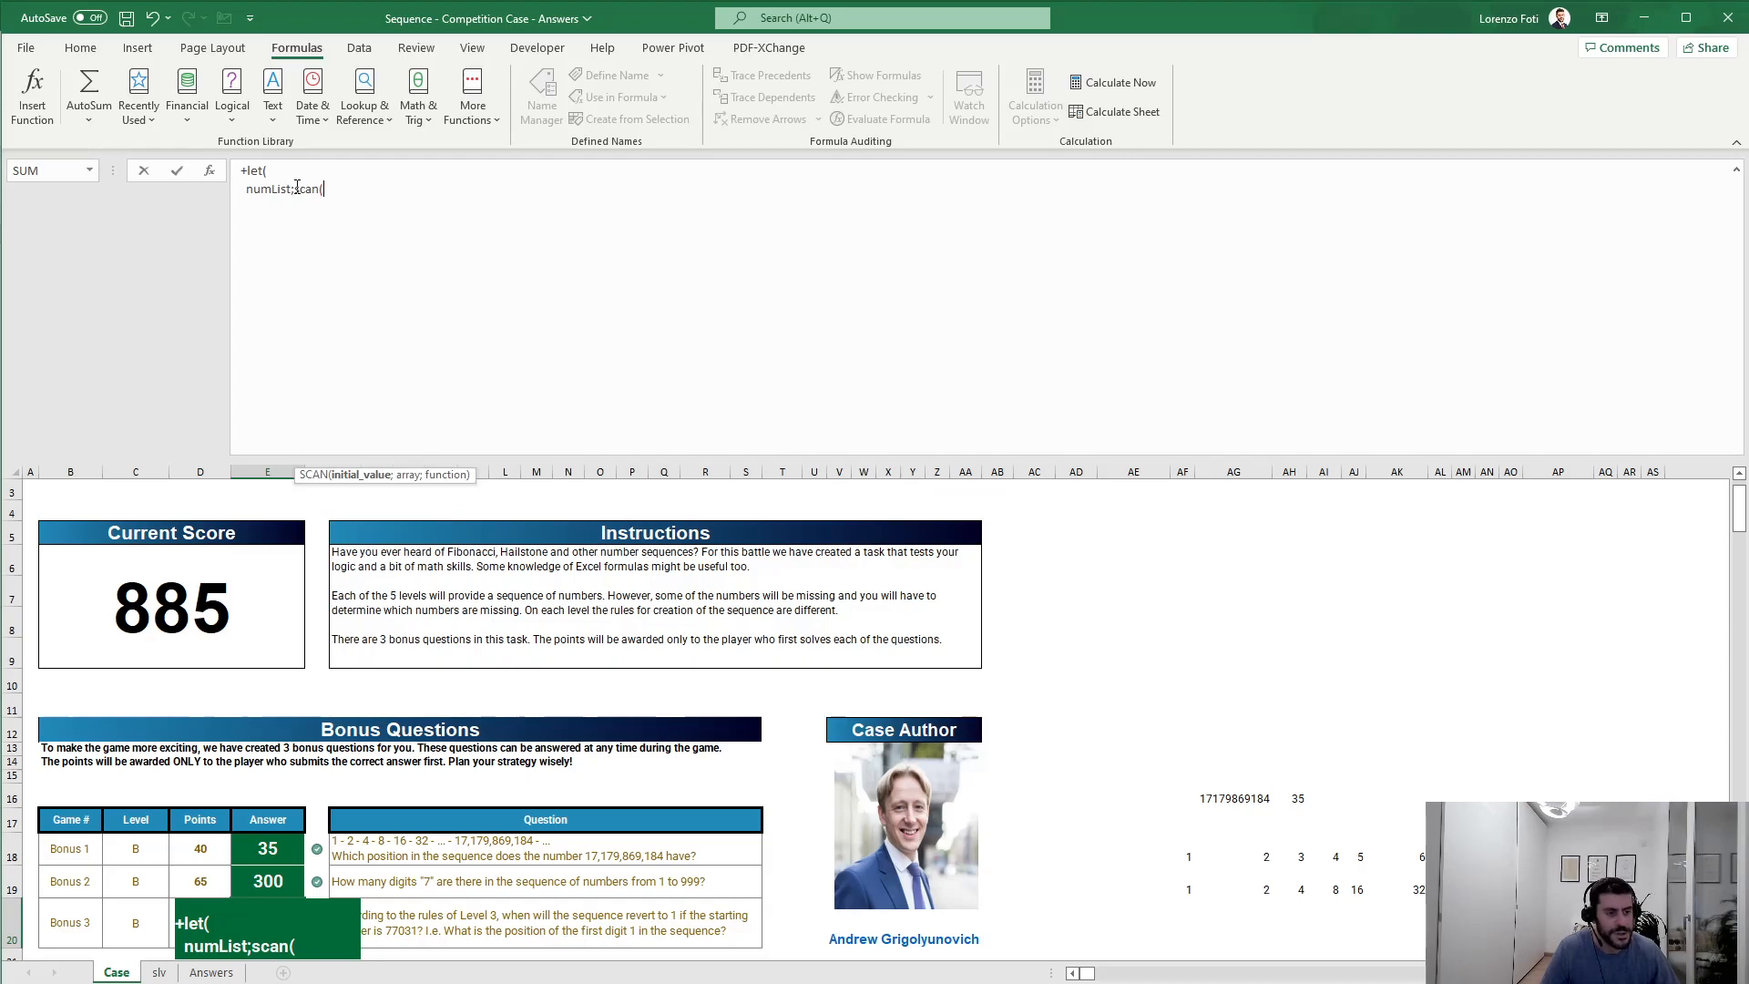
pyautogui.write('77031')
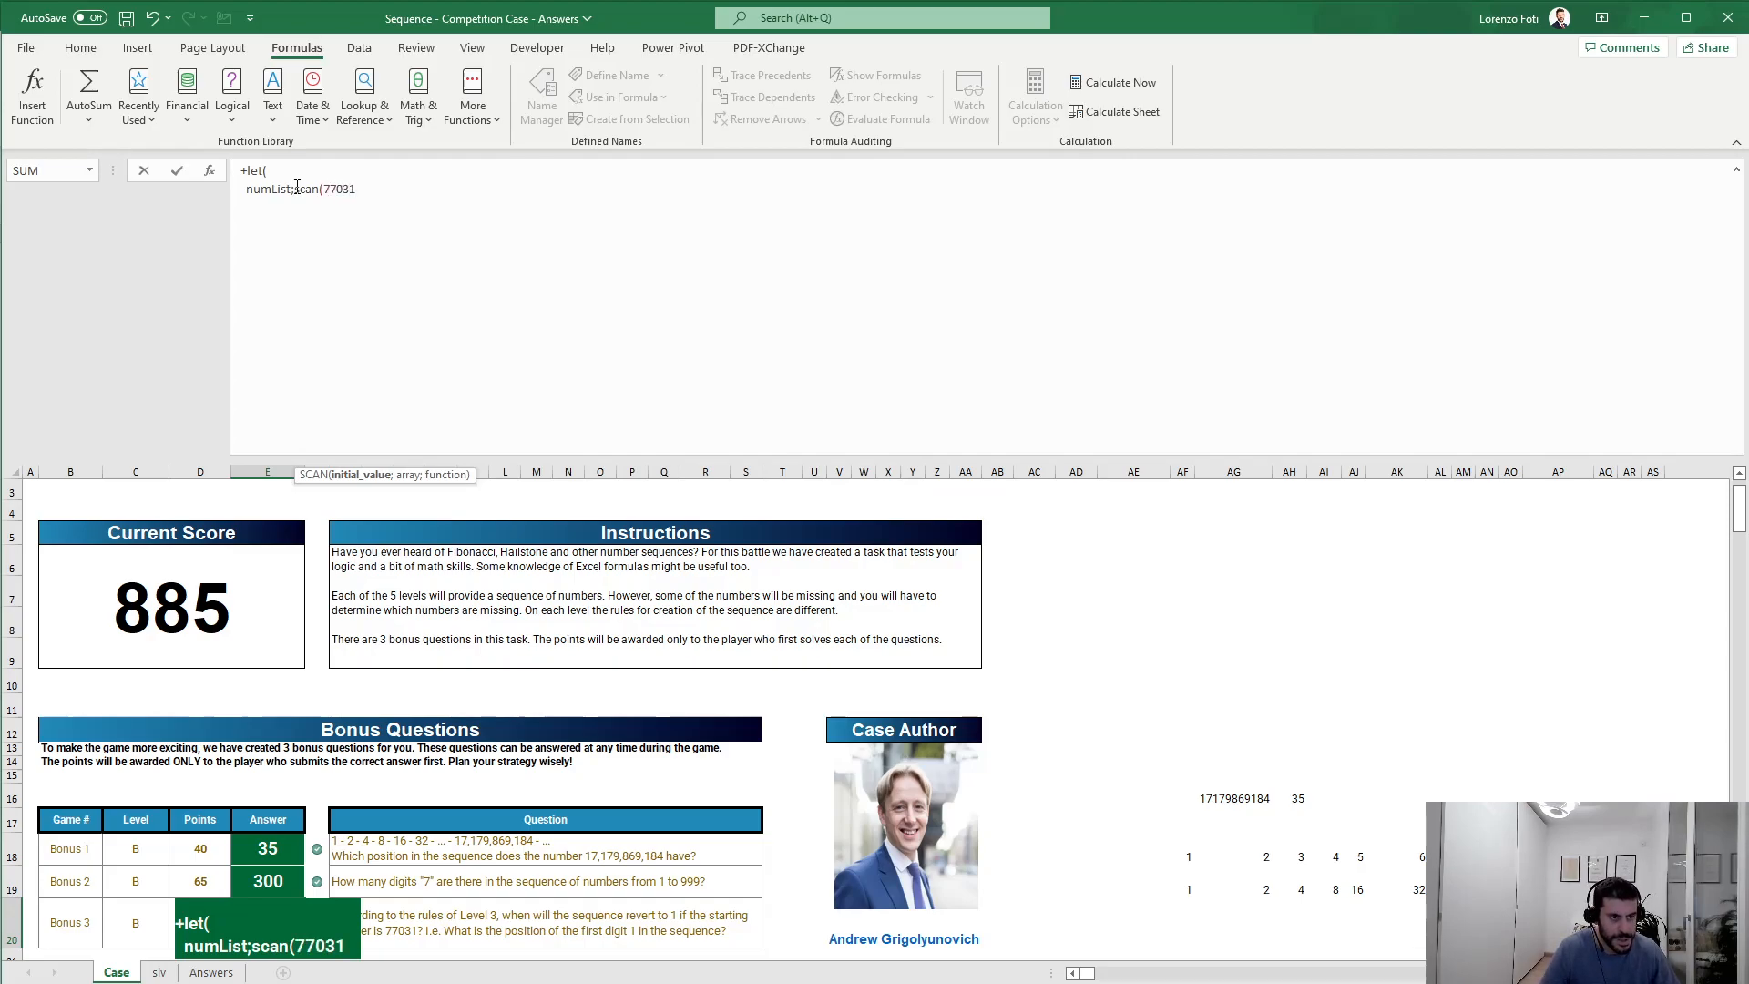
pyautogui.write(';se')
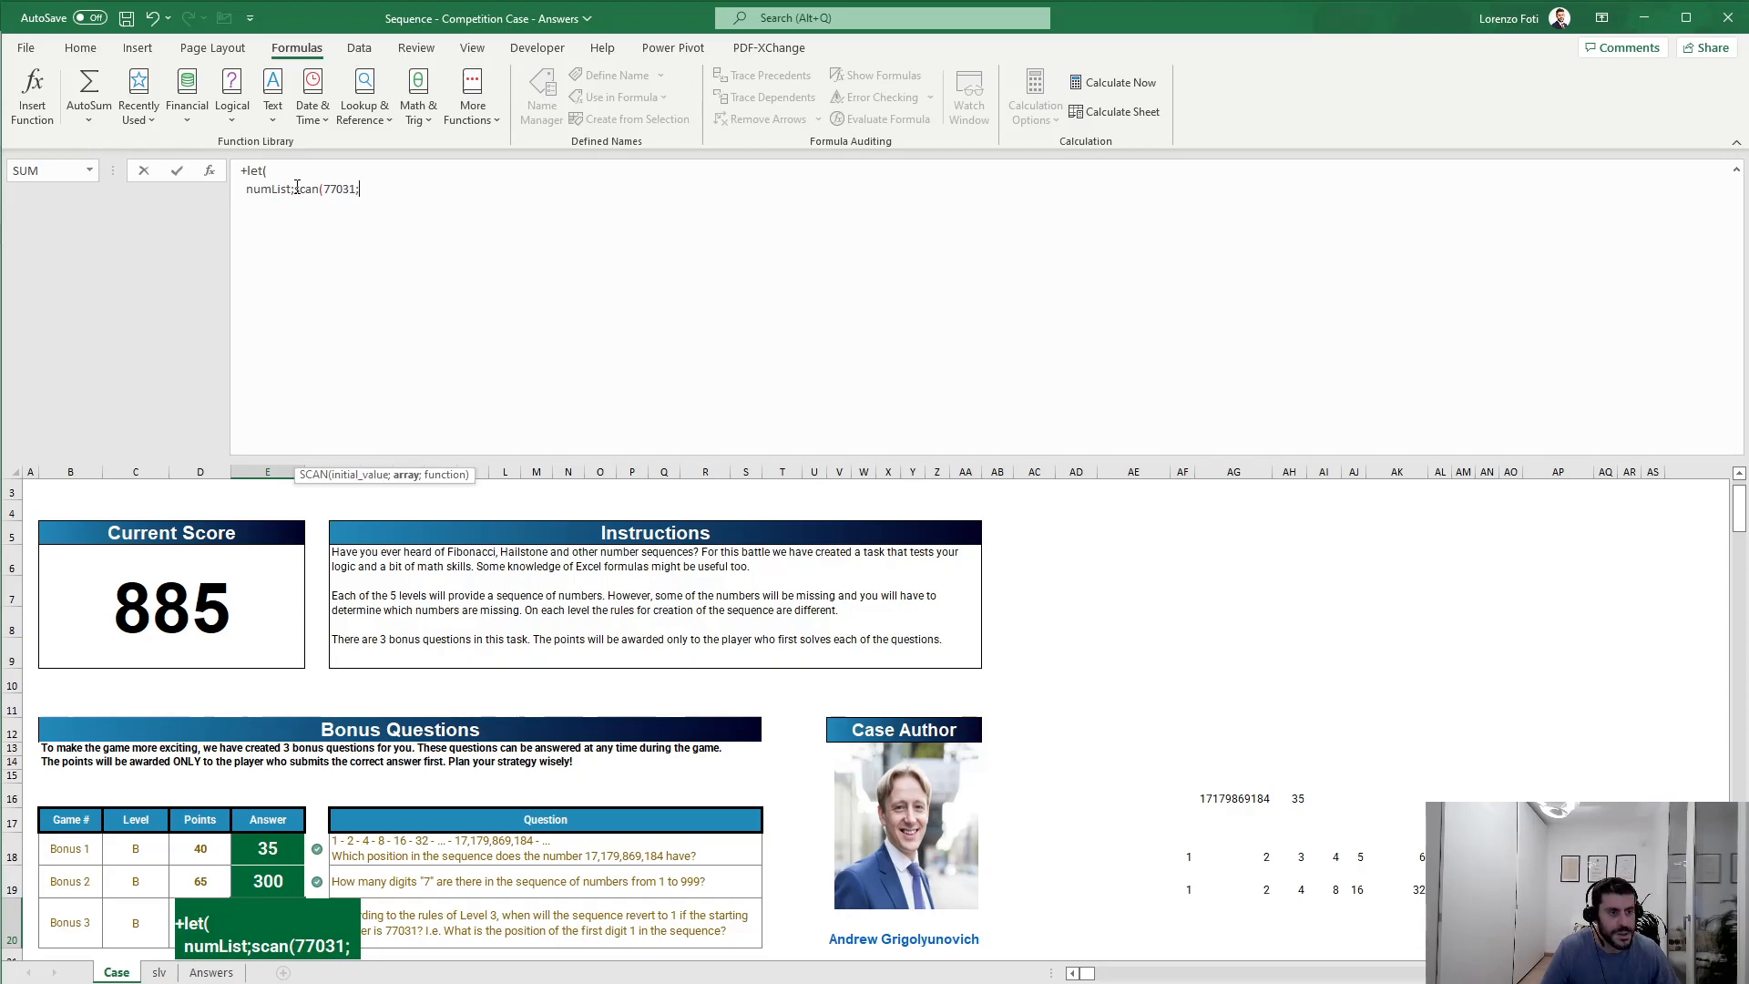
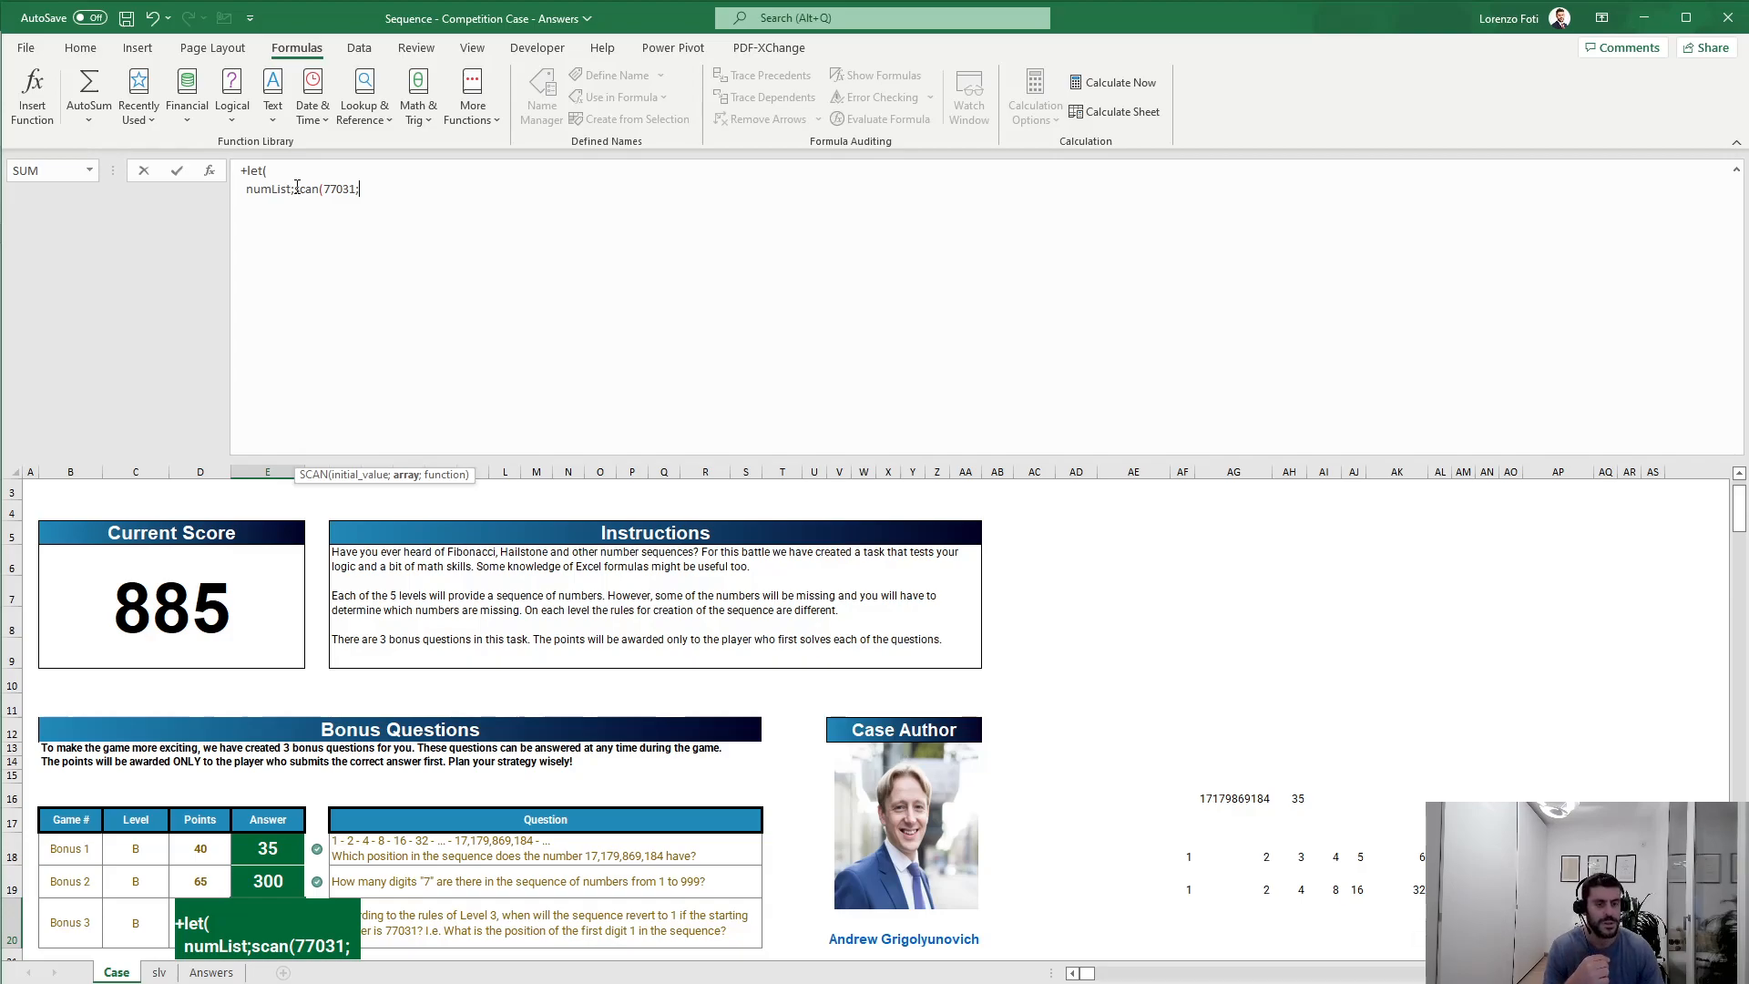
pyautogui.write('se')
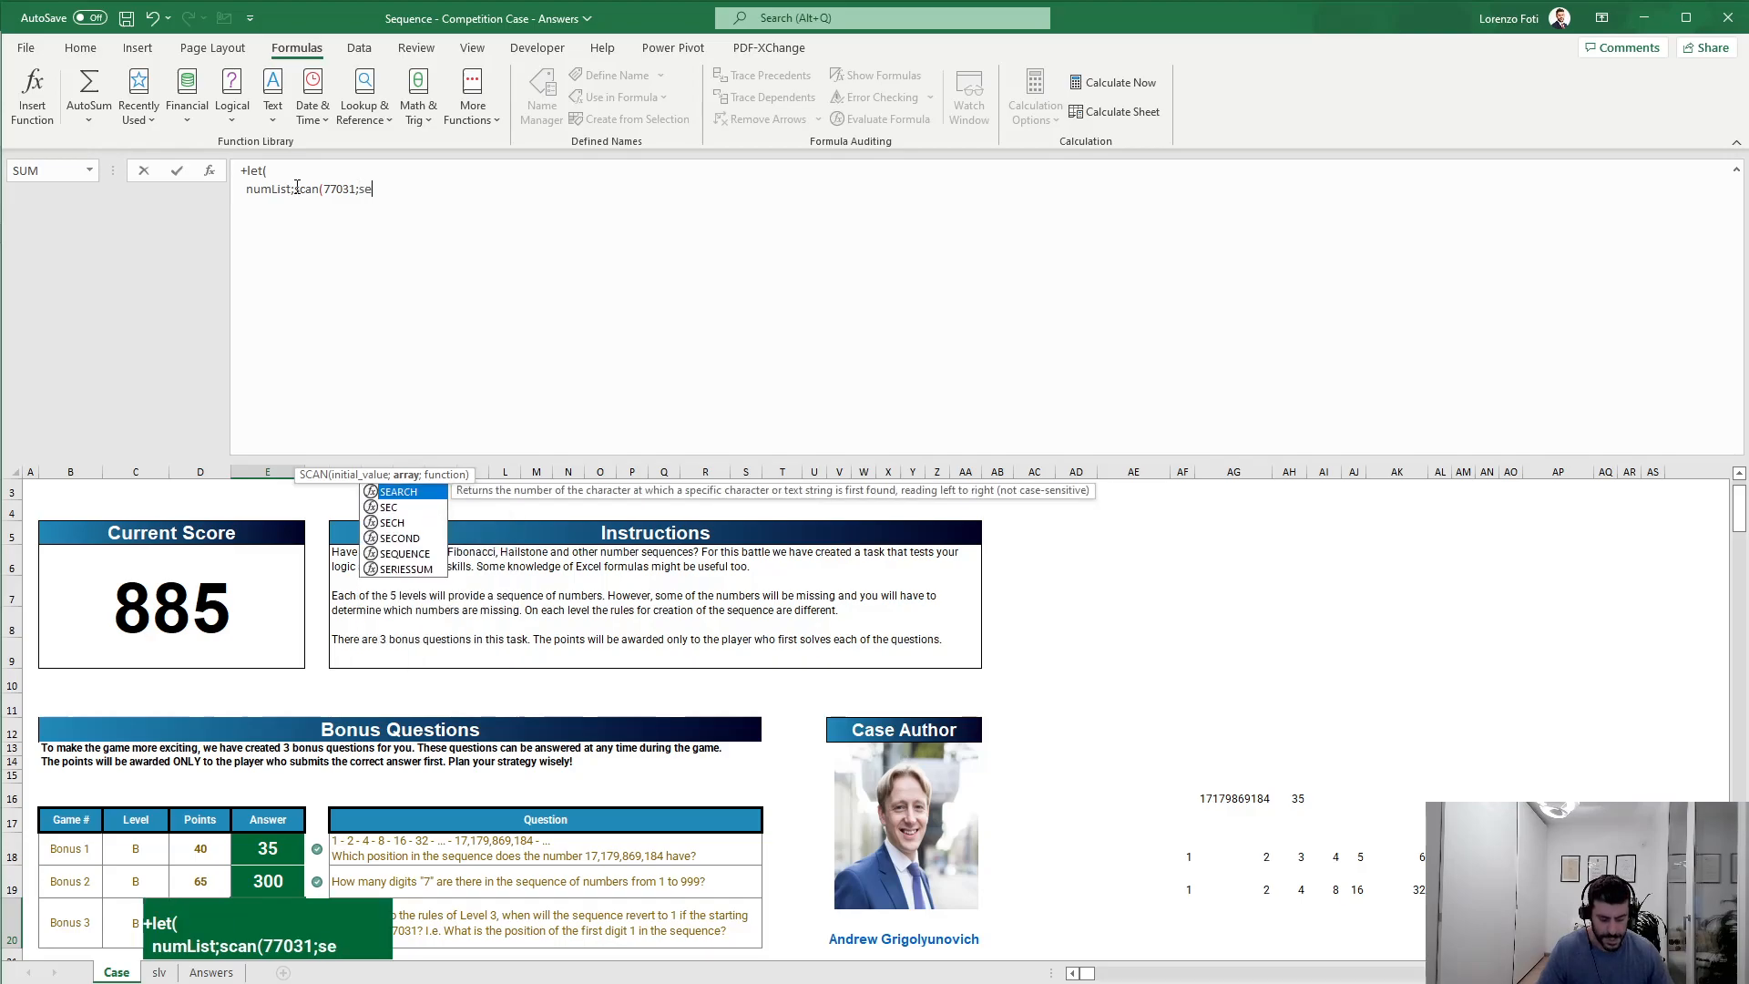
pyautogui.press('Tab')
pyautogui.write('100)')
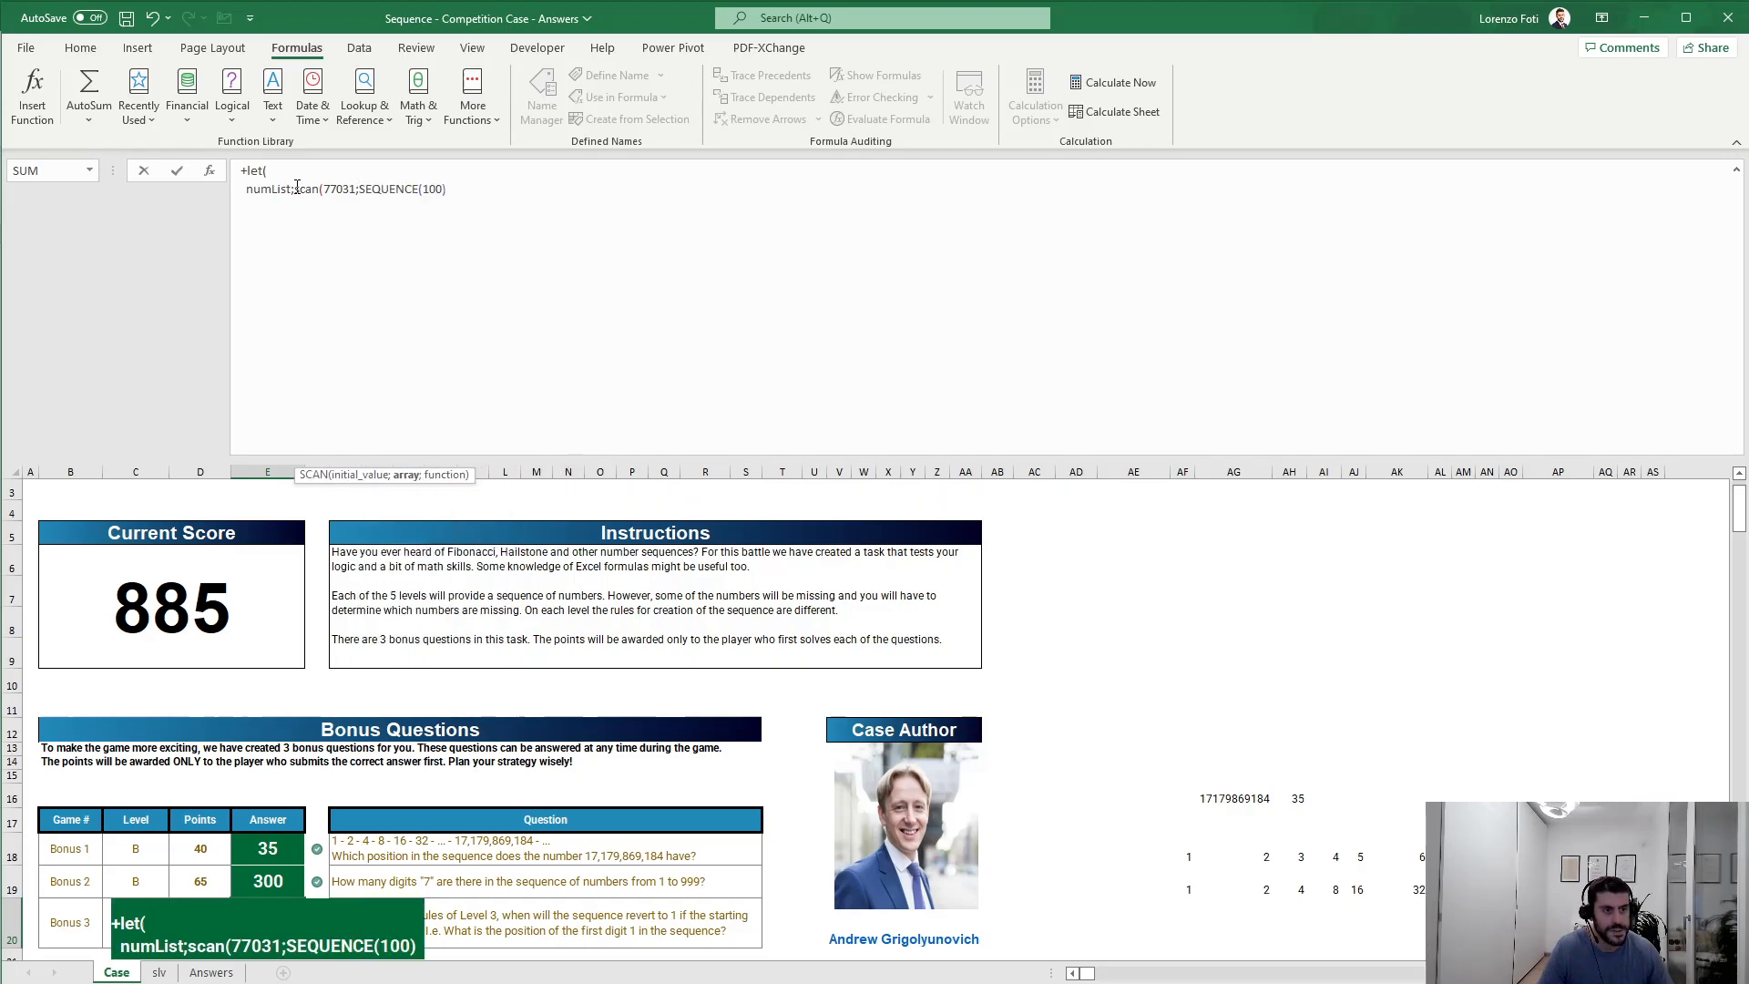
# Step: Give the SCAN the Hailstone rule LAMBDA(a;v;IF(ISODD(a);a*3+1;a/2)) as its function
pyautogui.write(';lambda(')
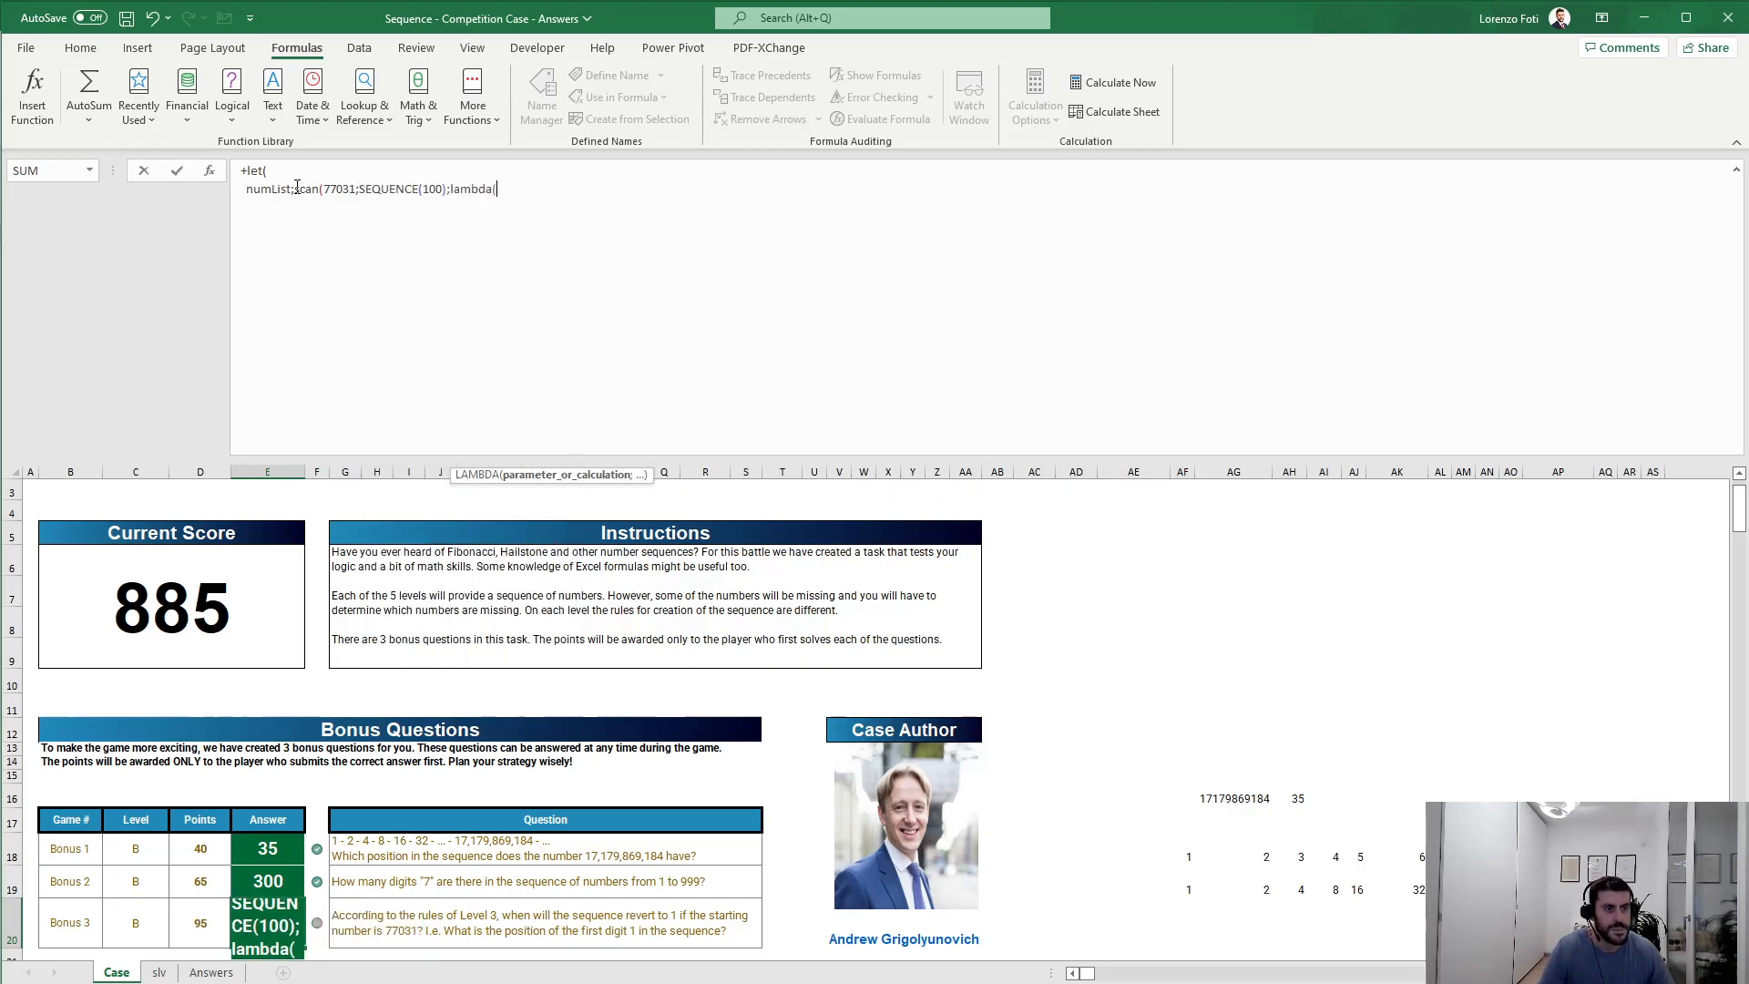
pyautogui.write('a;v;')
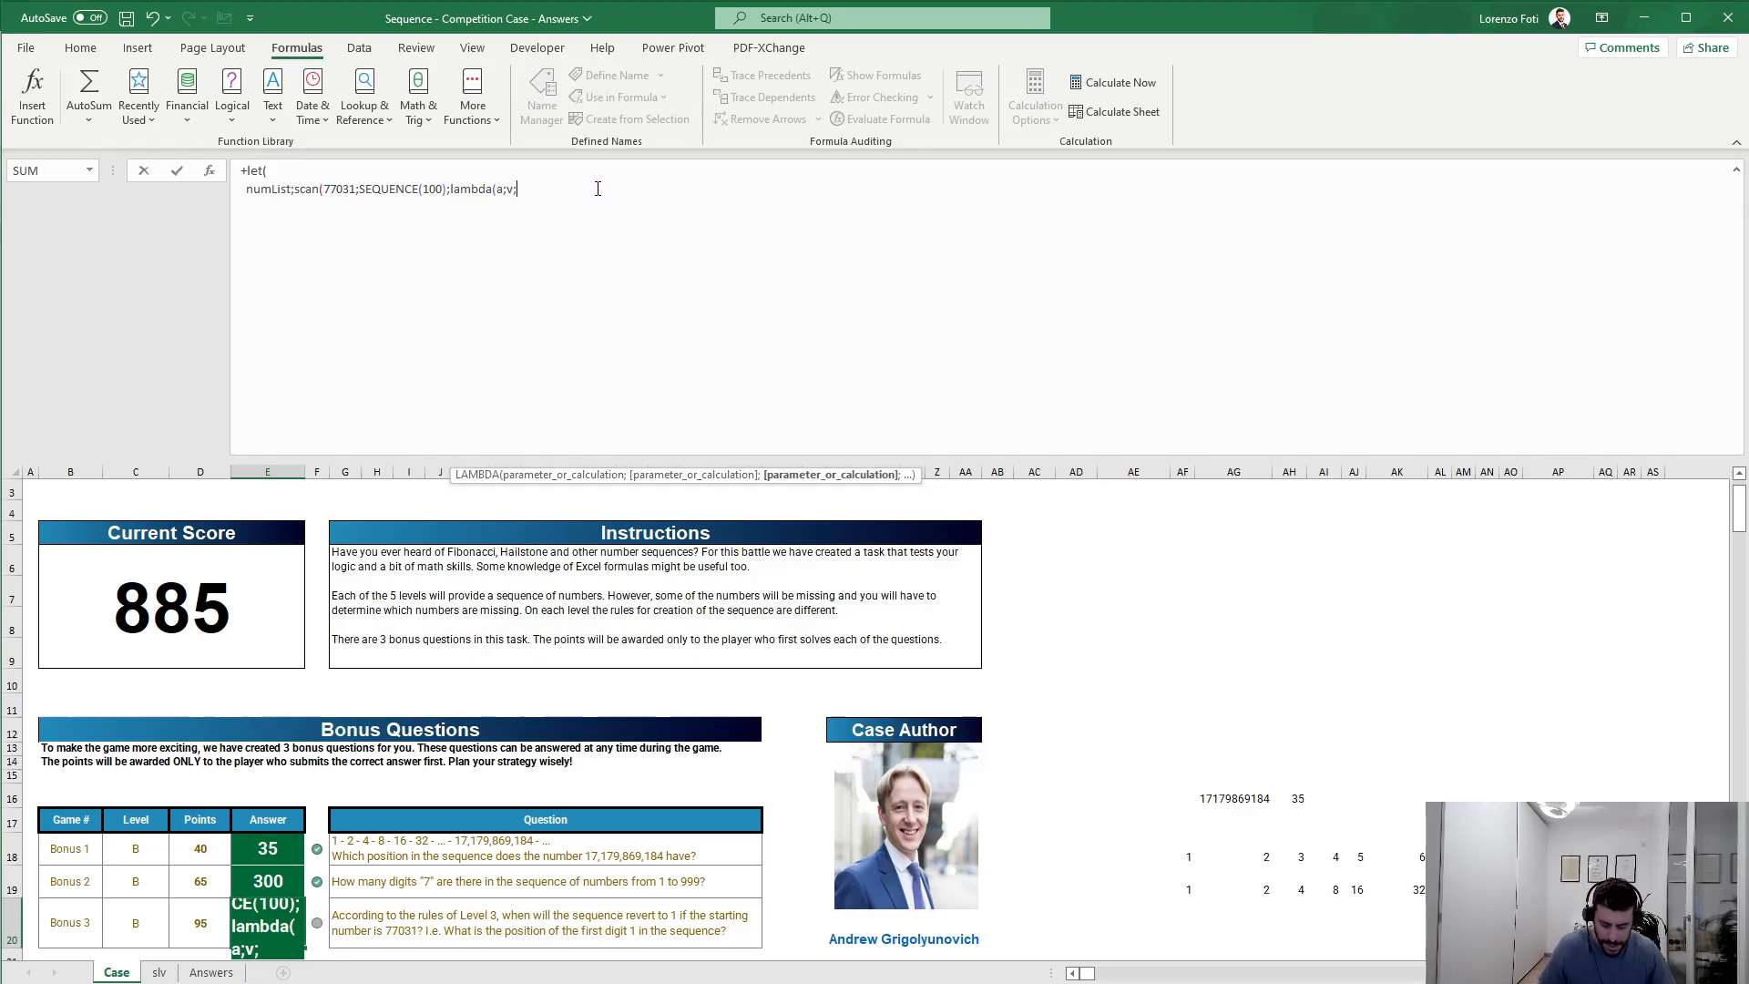
pyautogui.write('if(isod')
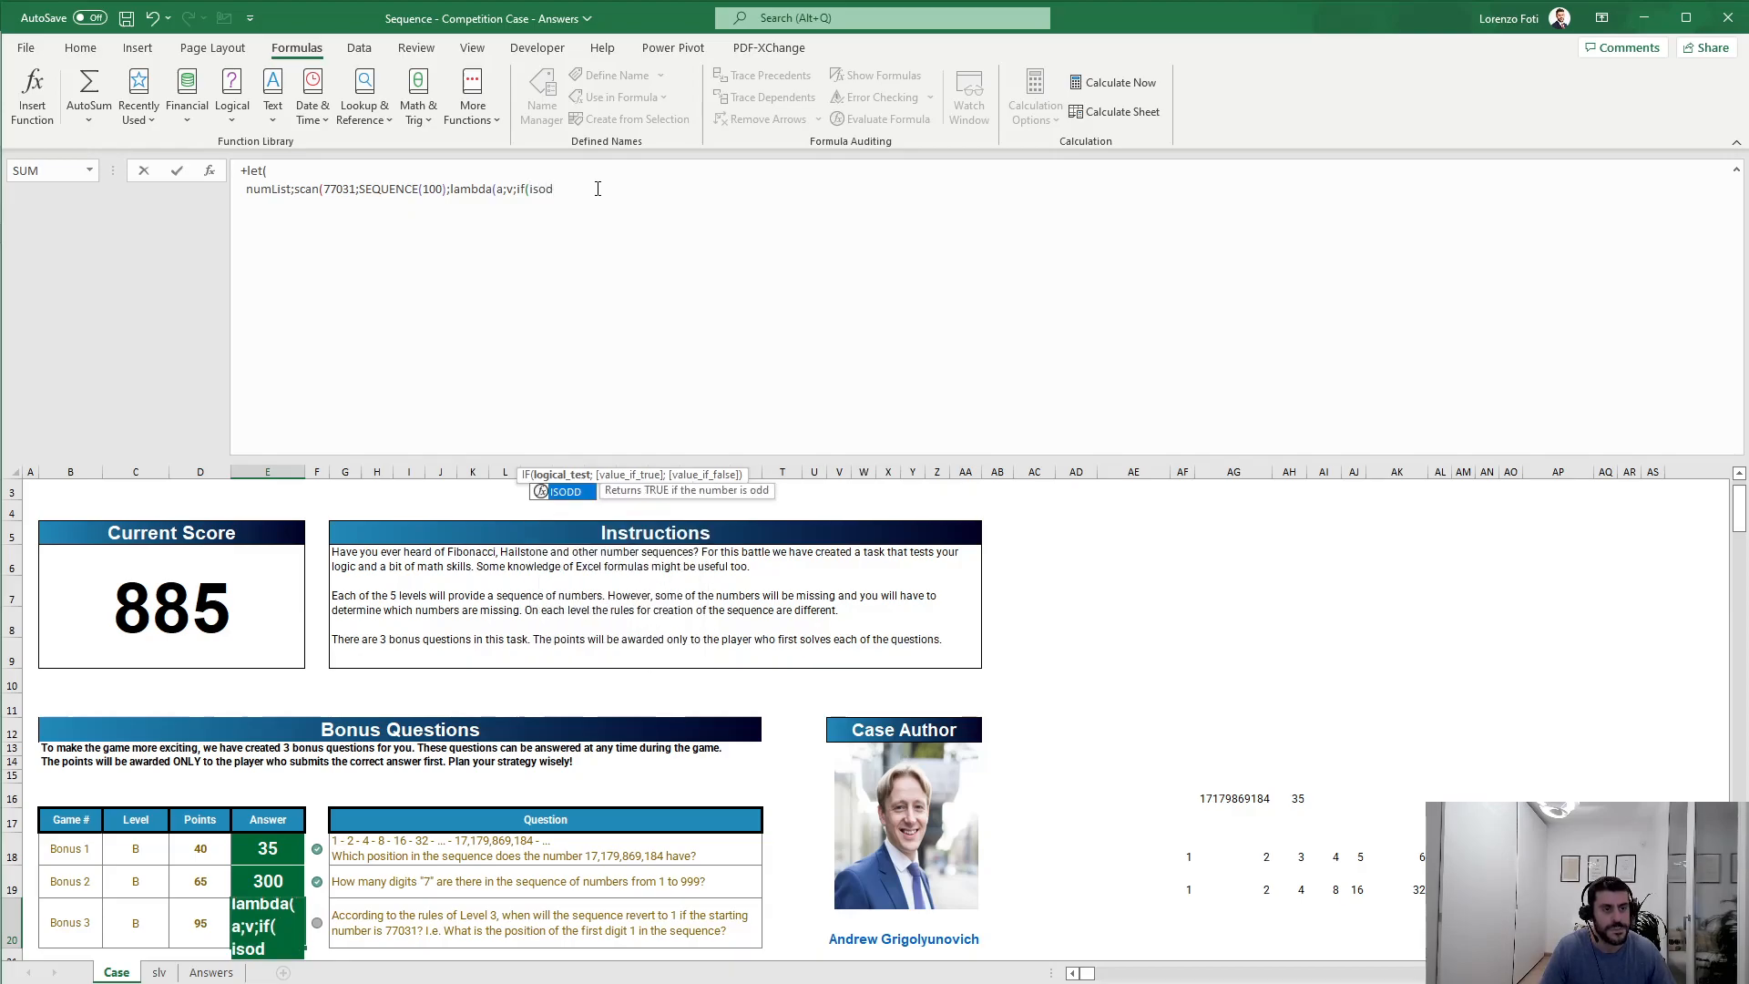
pyautogui.press('Tab')
pyautogui.write('a);')
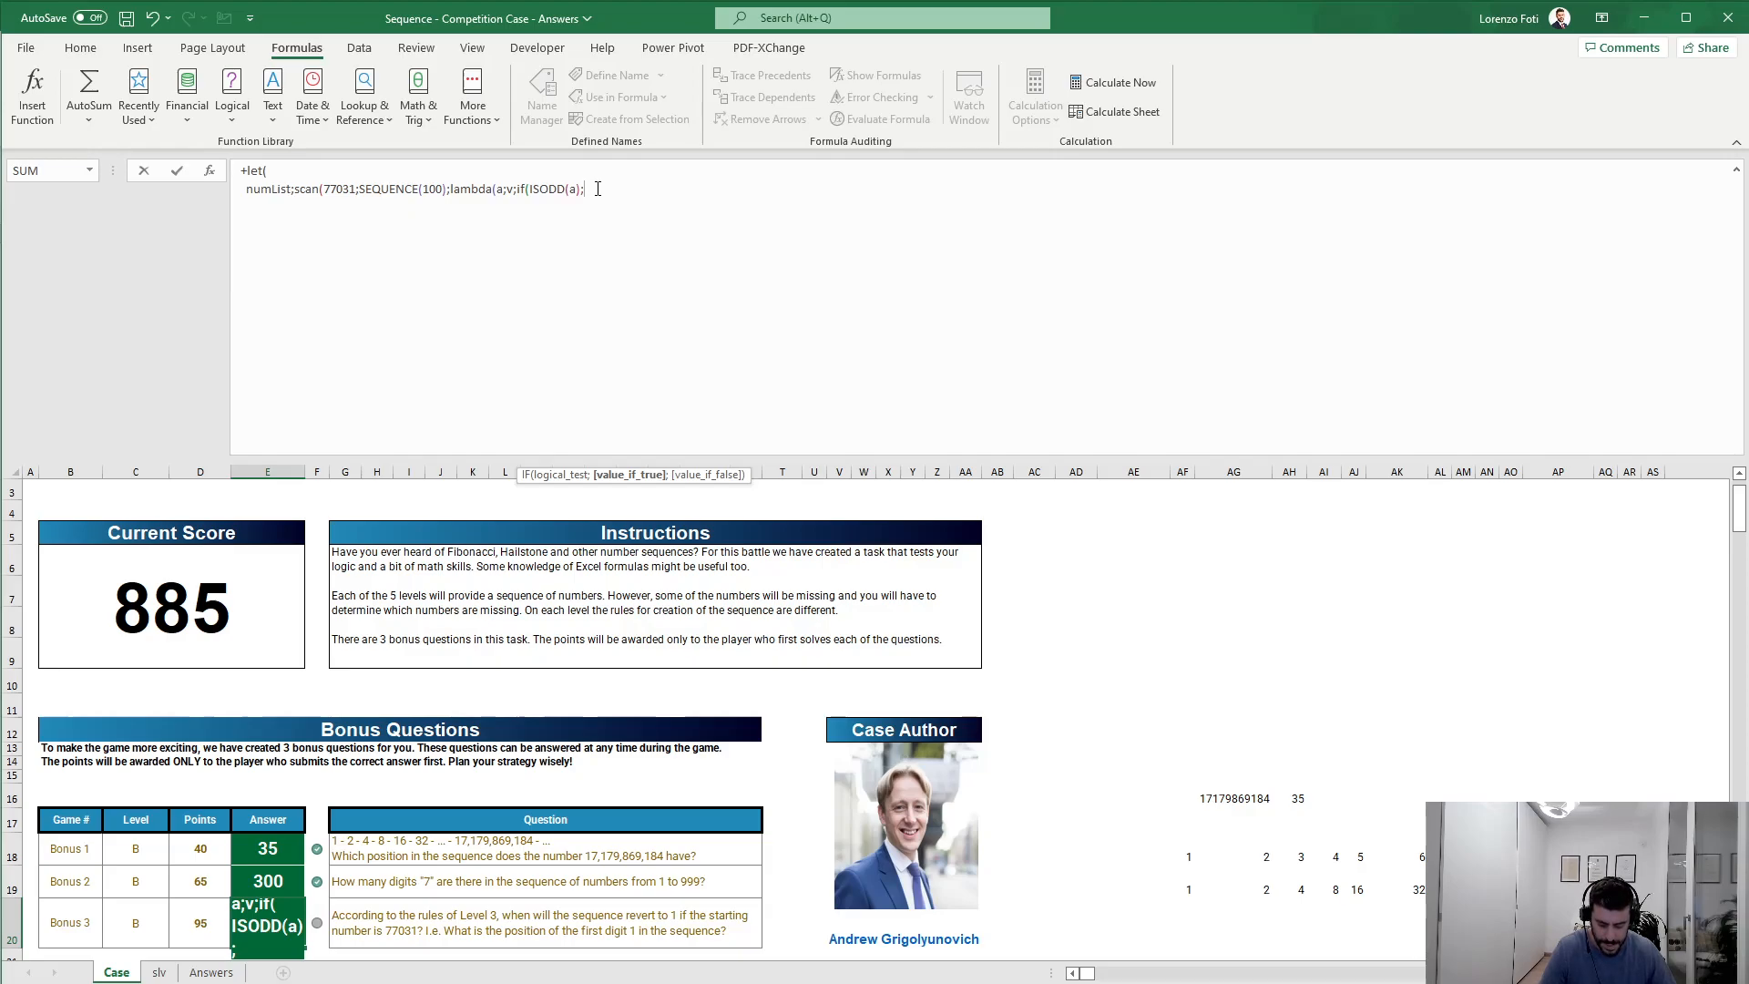
pyautogui.write('a*3+1')
pyautogui.scroll(-17, 515, 612)
pyautogui.scroll(-7, 617, 718)
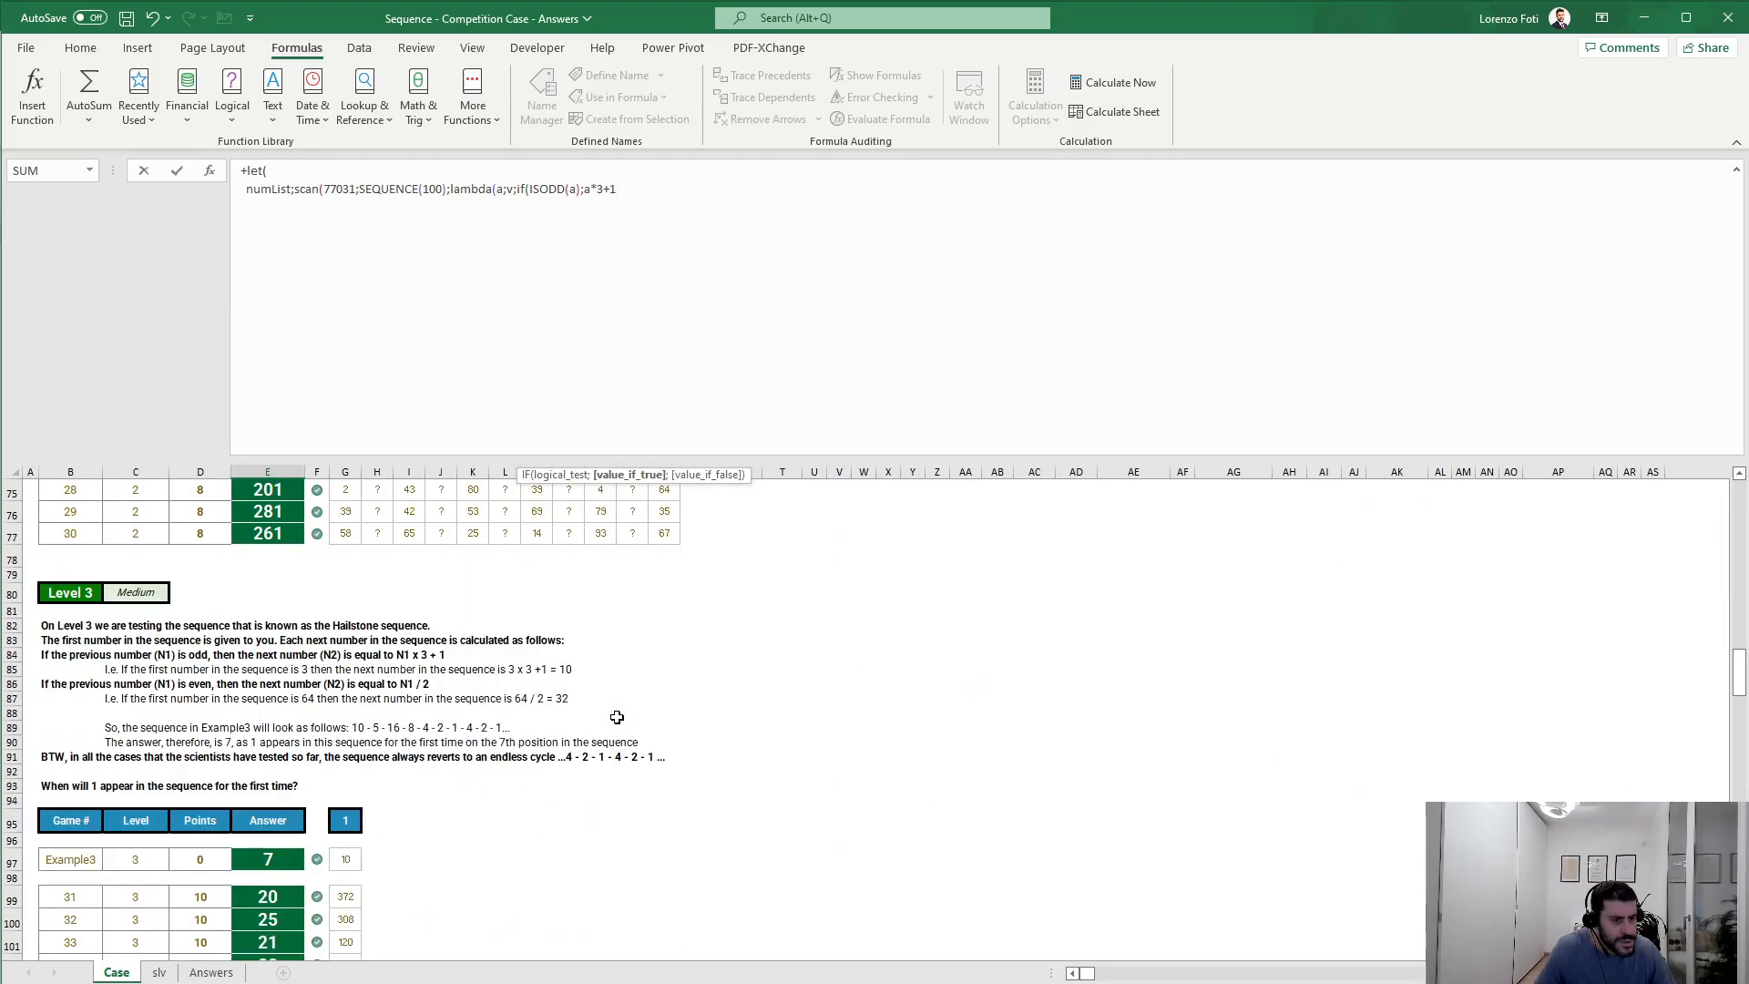
pyautogui.scroll(20, 617, 718)
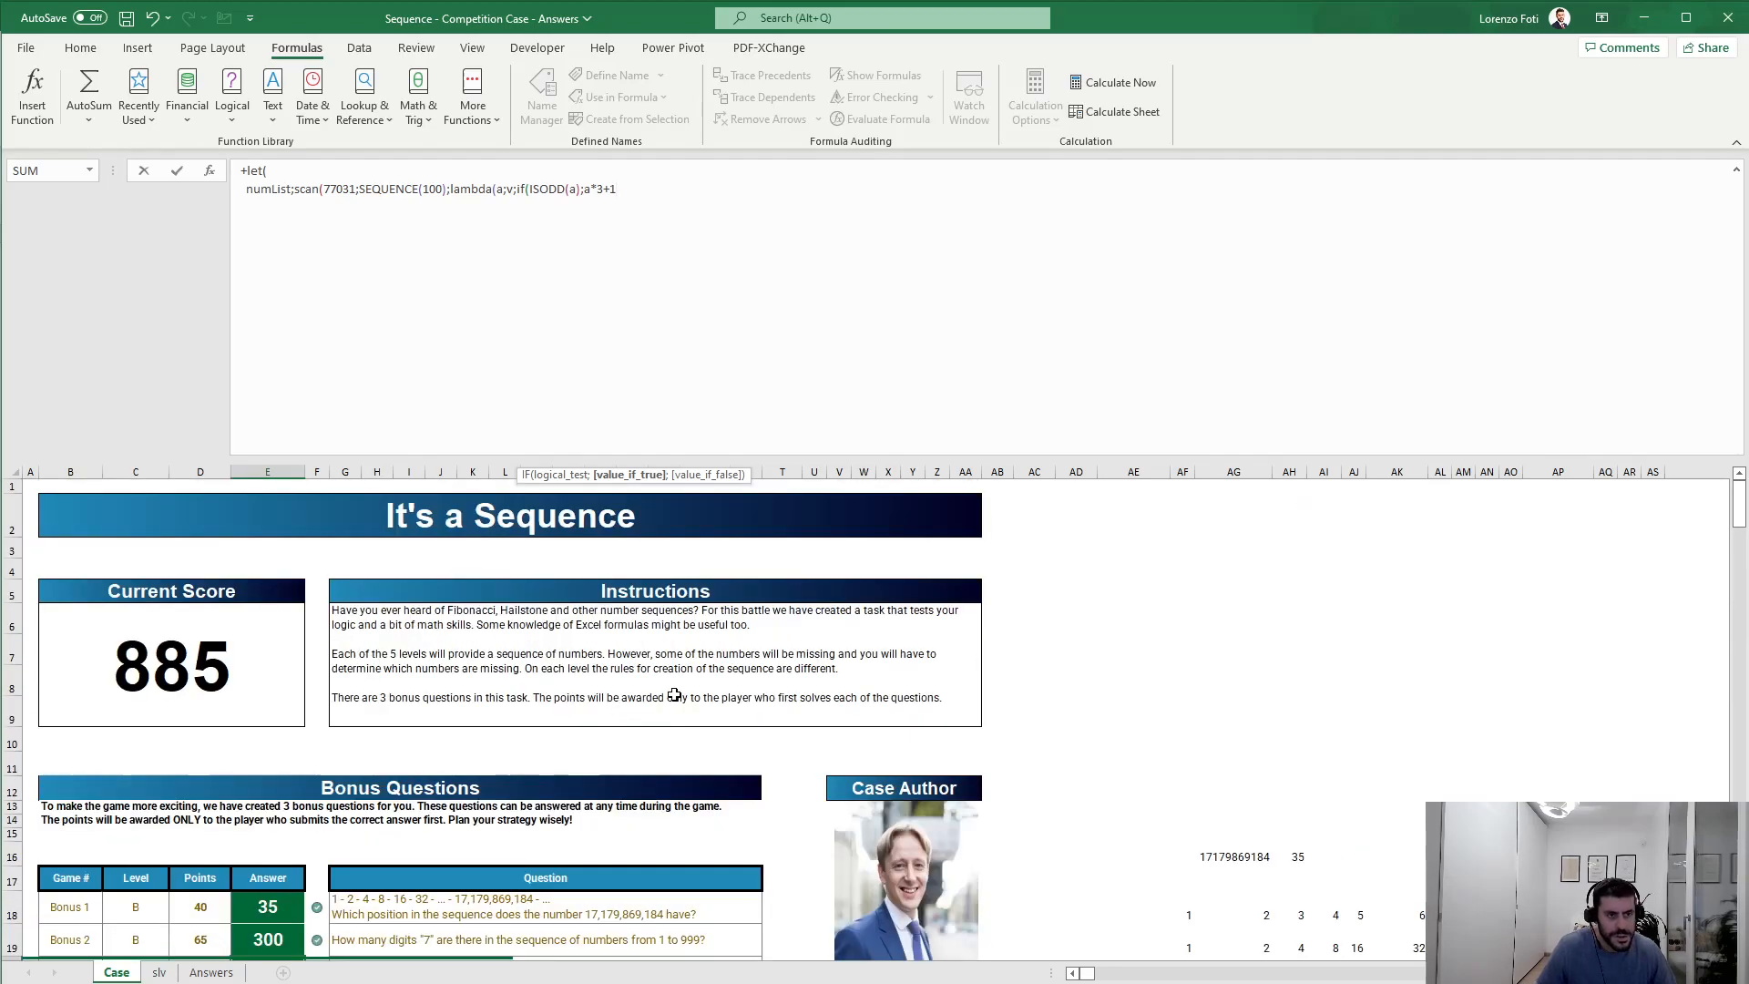
pyautogui.write(';a/')
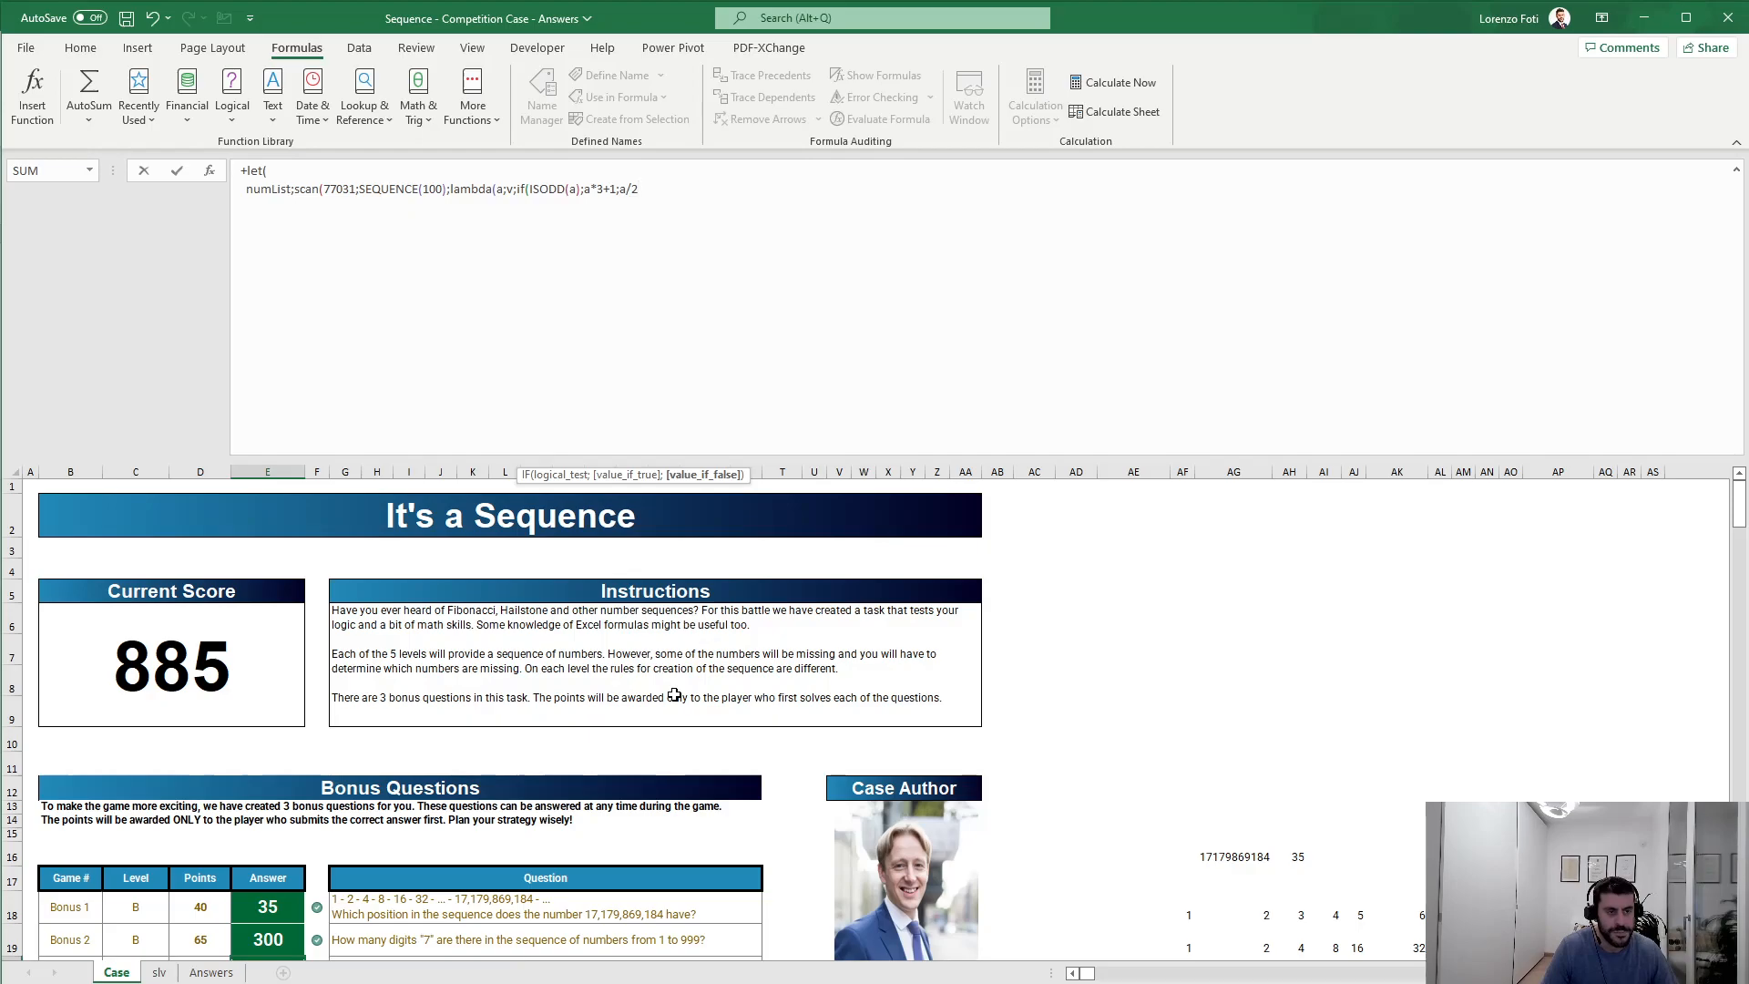
pyautogui.write('2)')
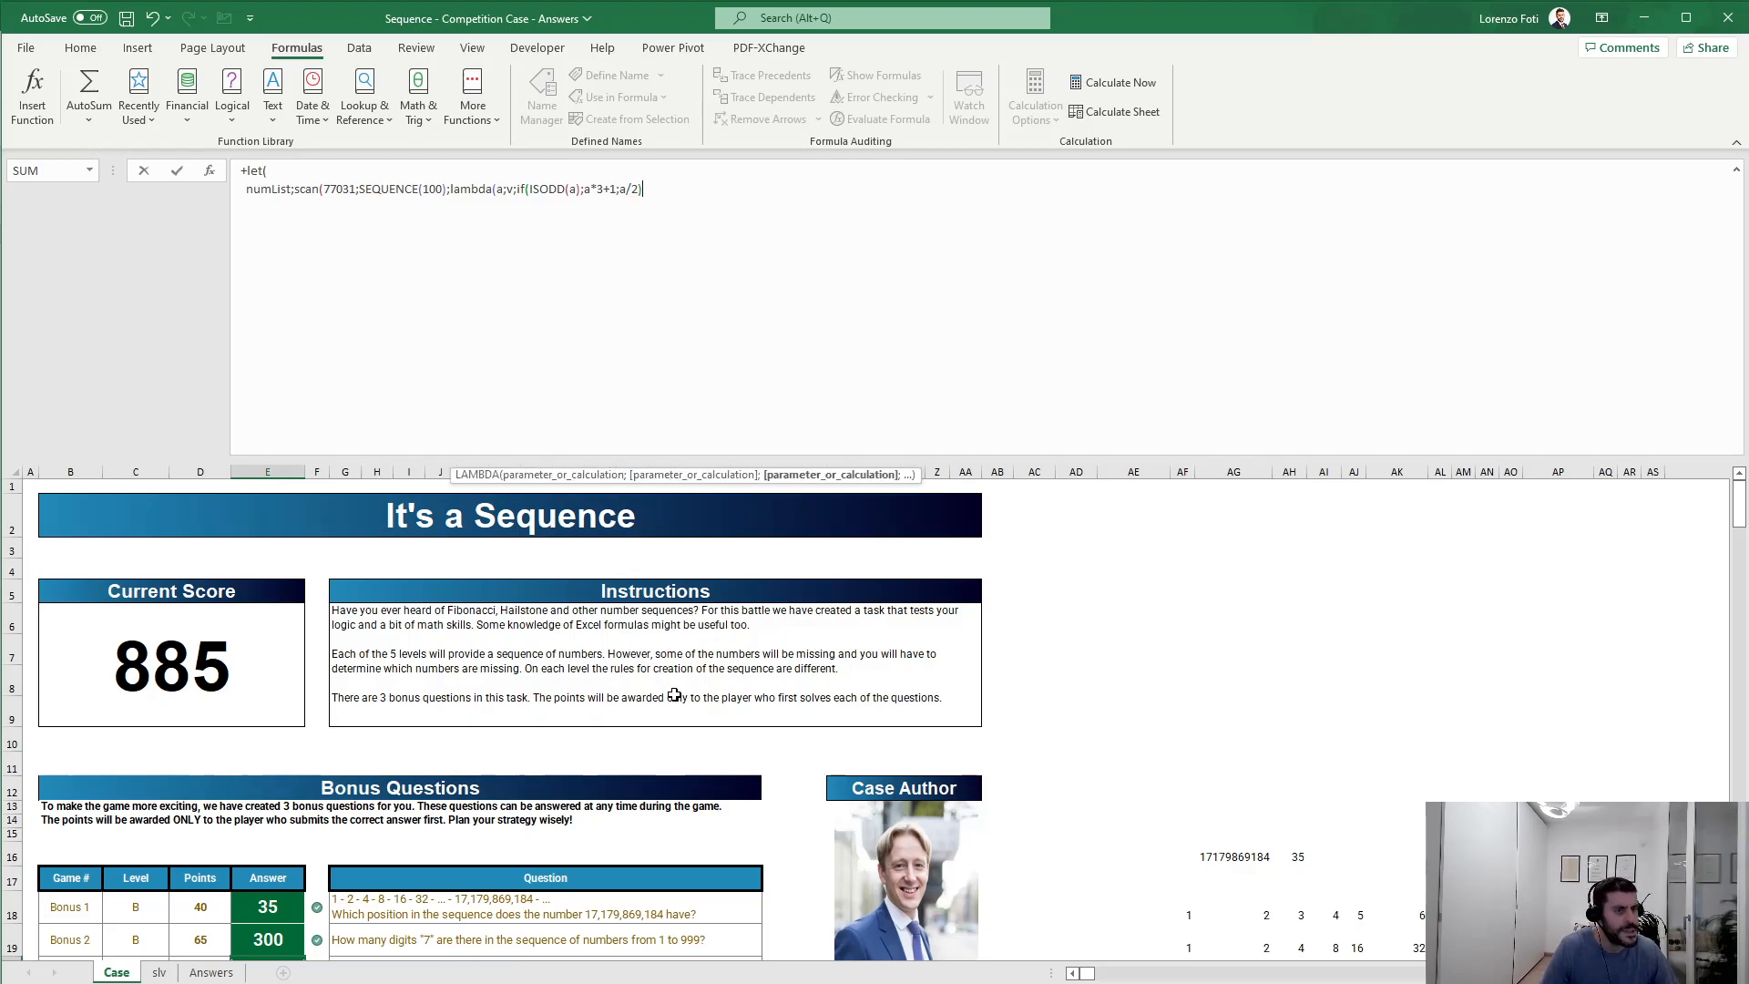
pyautogui.write(')) ')
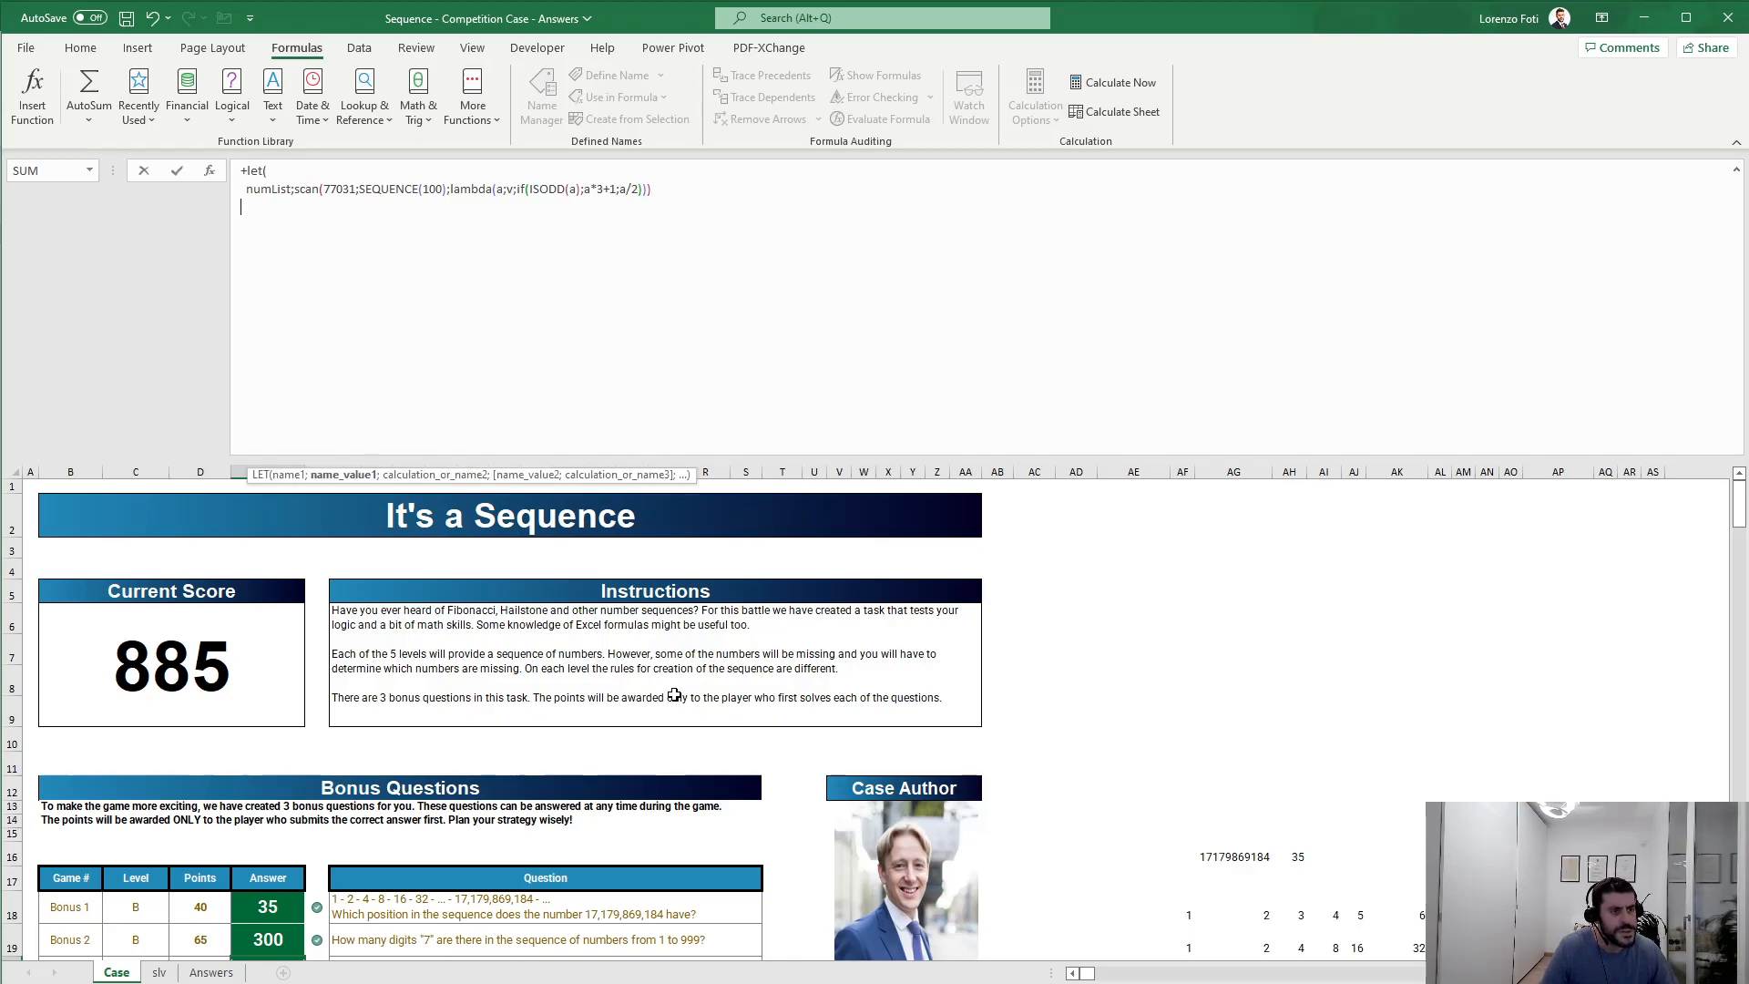
# Step: Complete the LET formula with numList as its returned result and enter it in E20
pyautogui.write('  num')
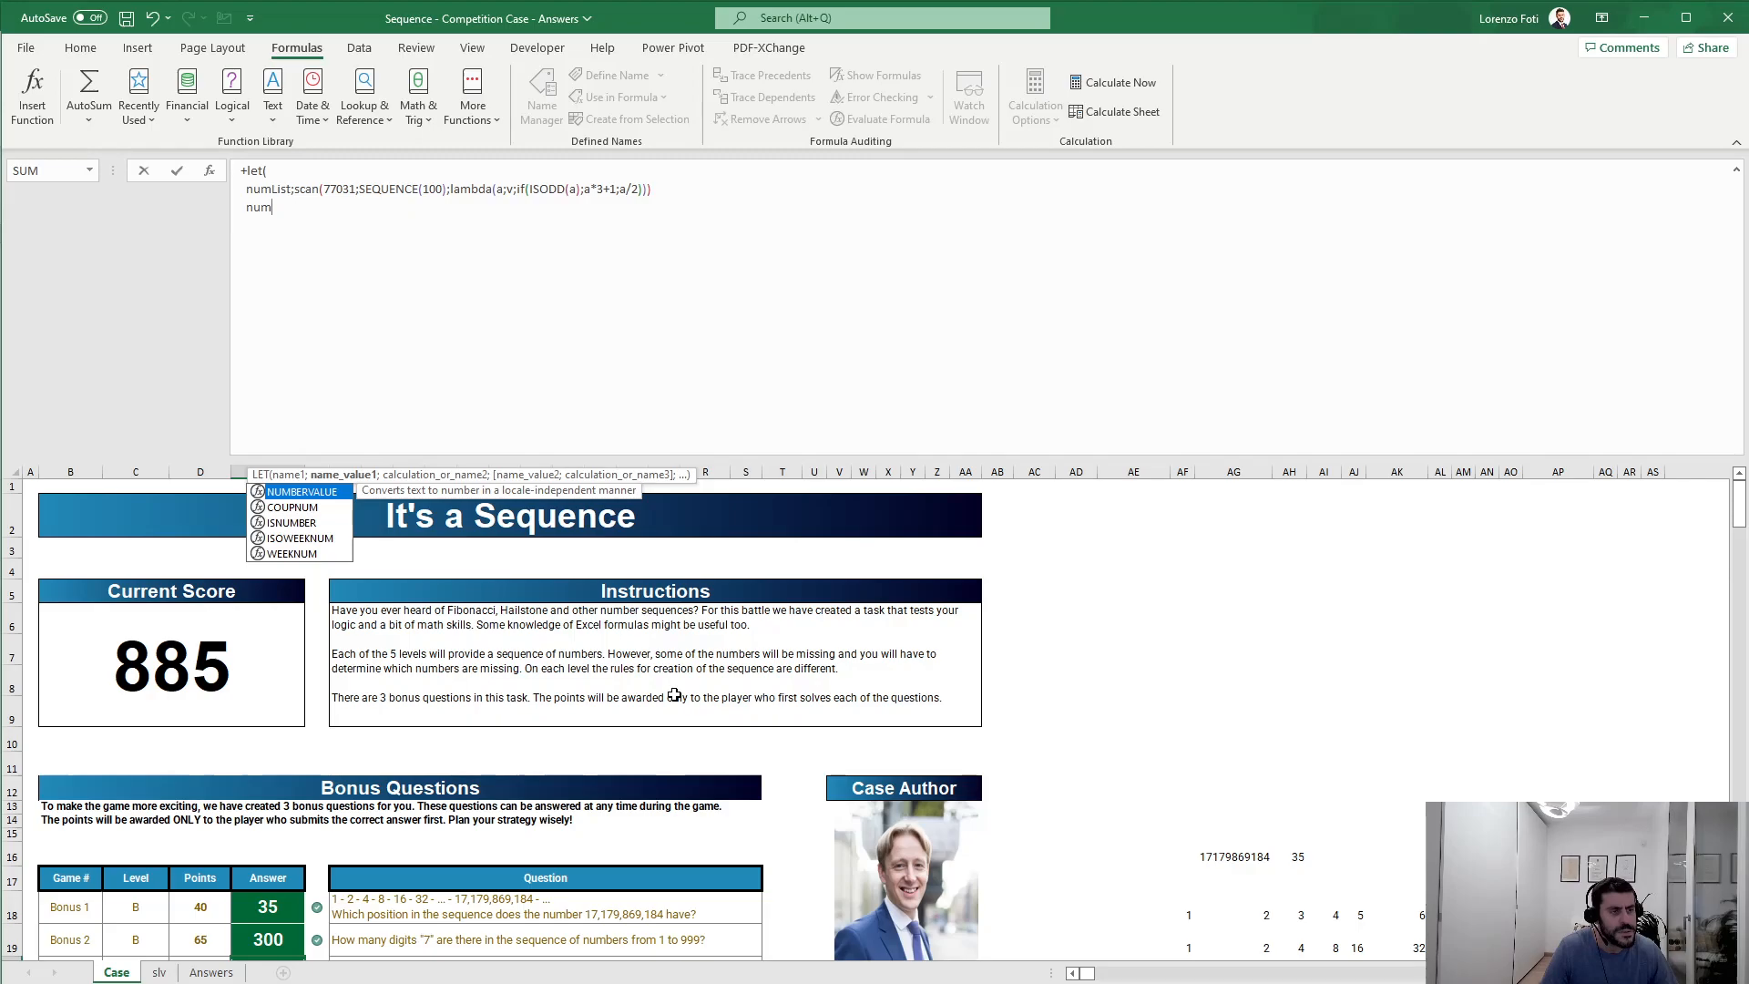
pyautogui.write('L')
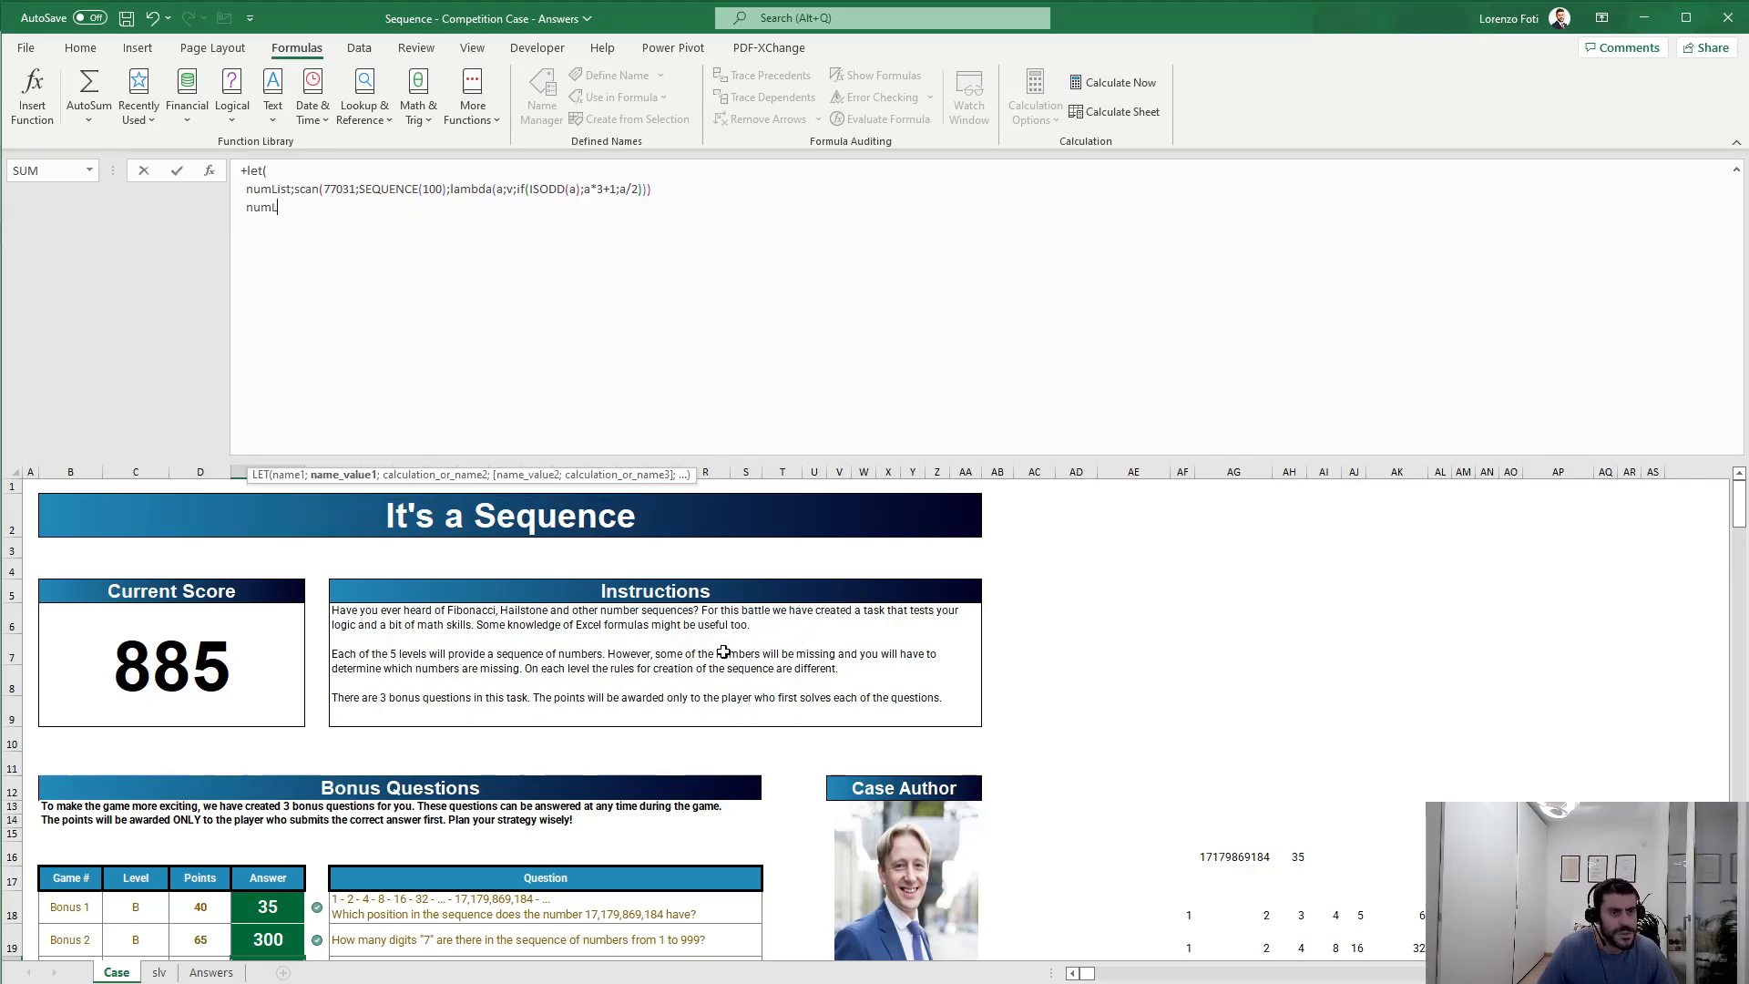
pyautogui.click(664, 191)
pyautogui.write(';')
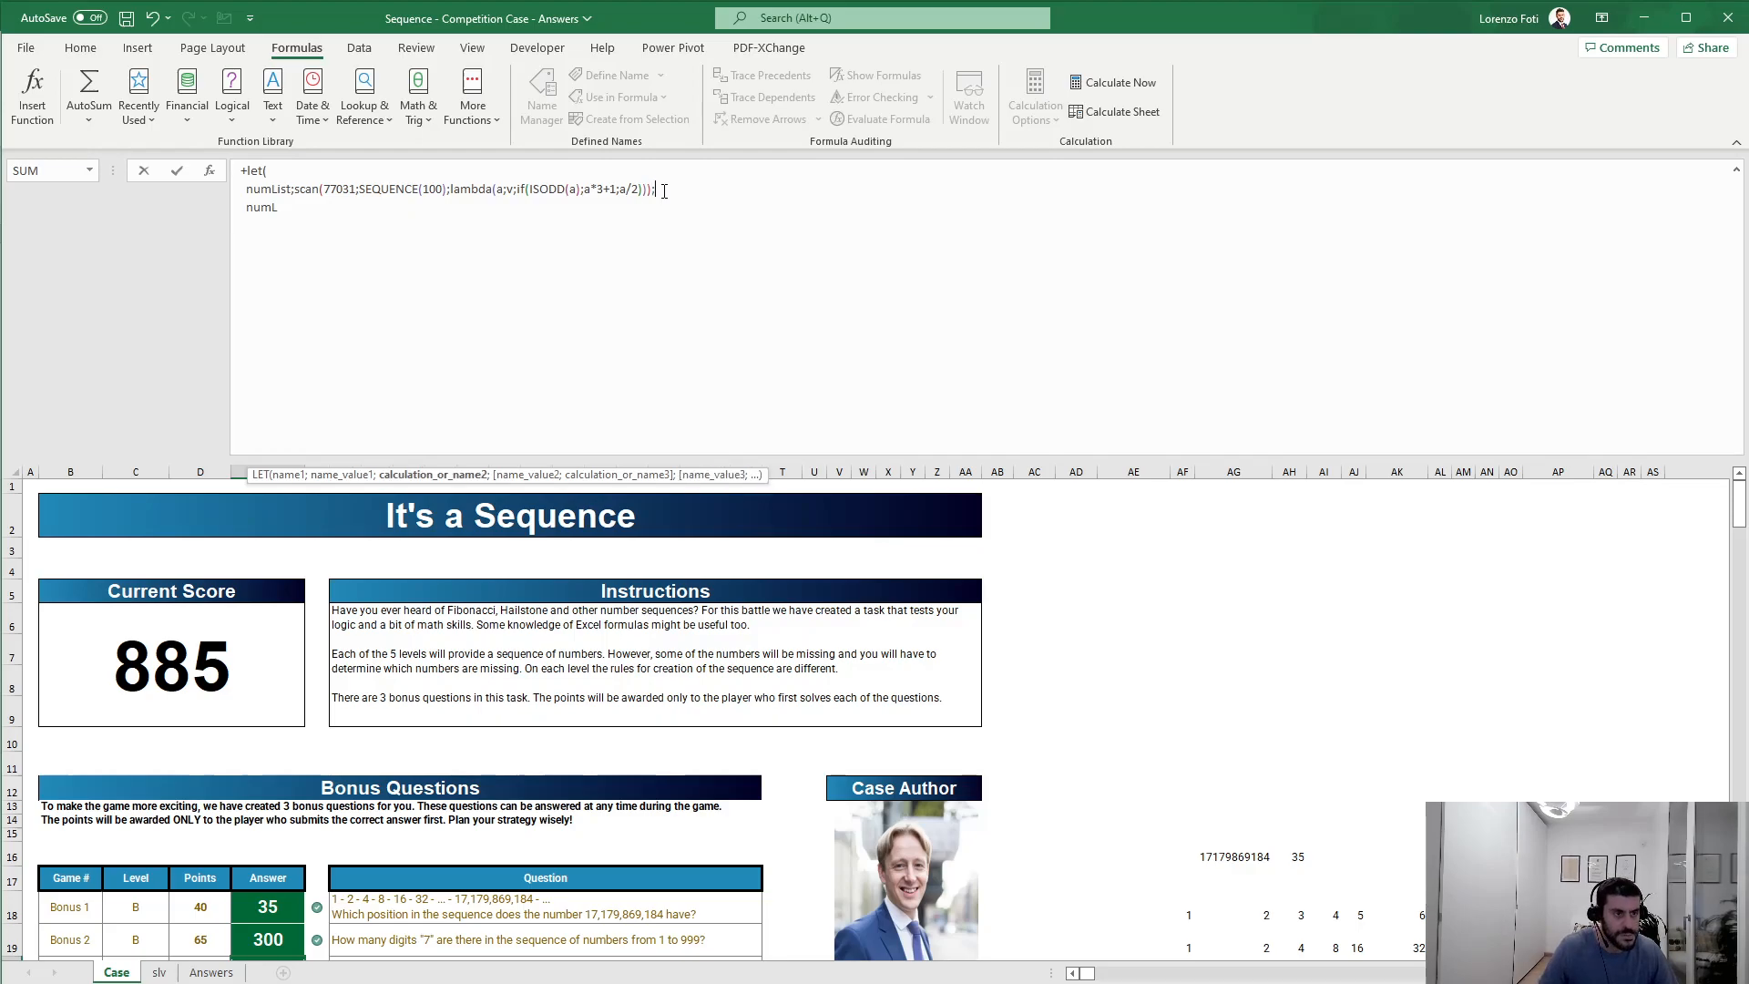
pyautogui.write('i')
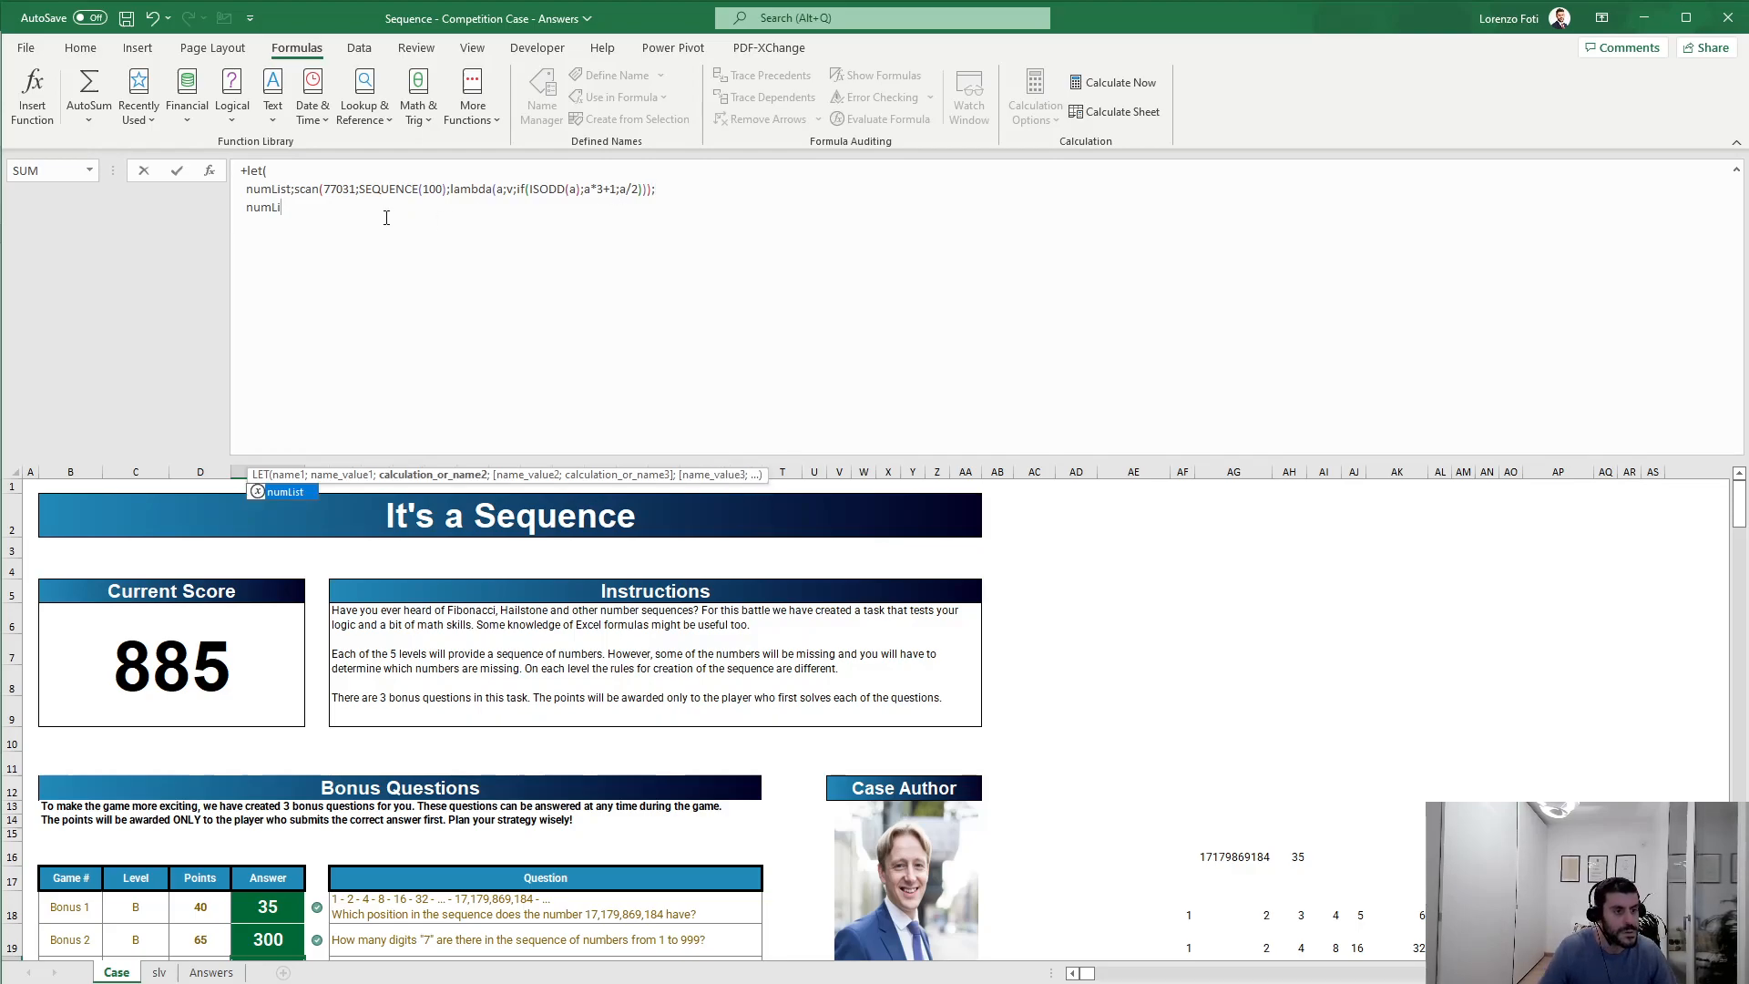
pyautogui.write('st)')
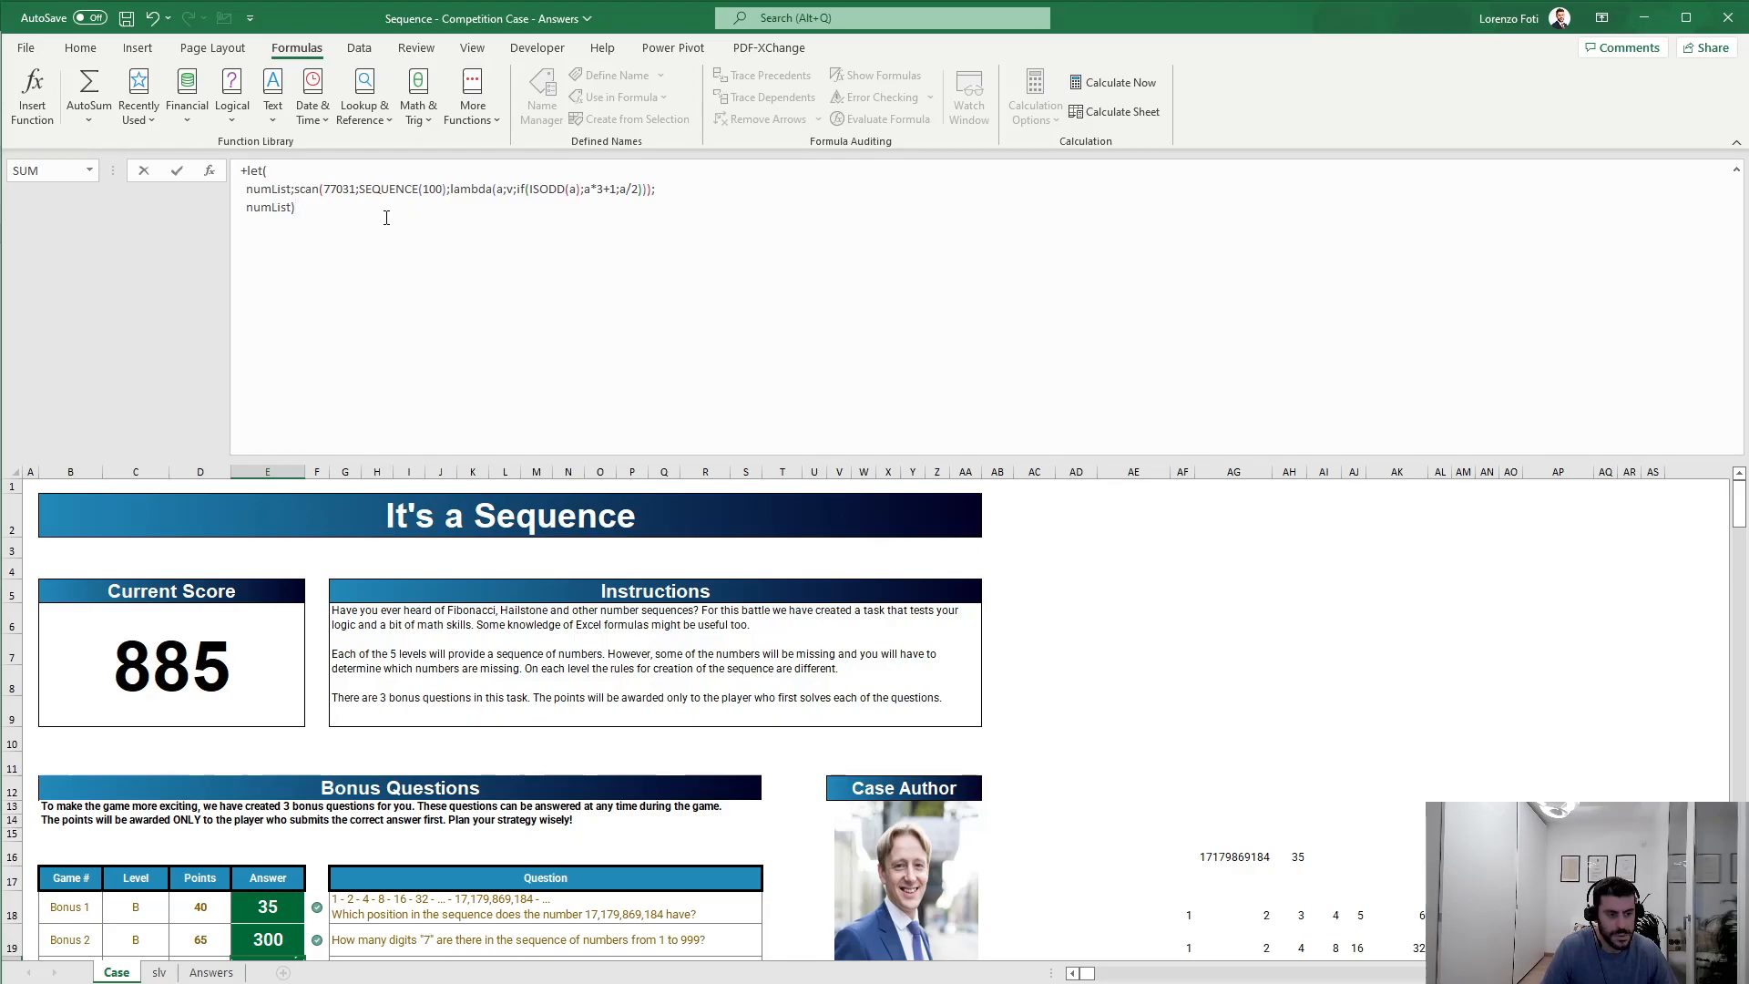
pyautogui.hotkey('ctrl', 'Return')
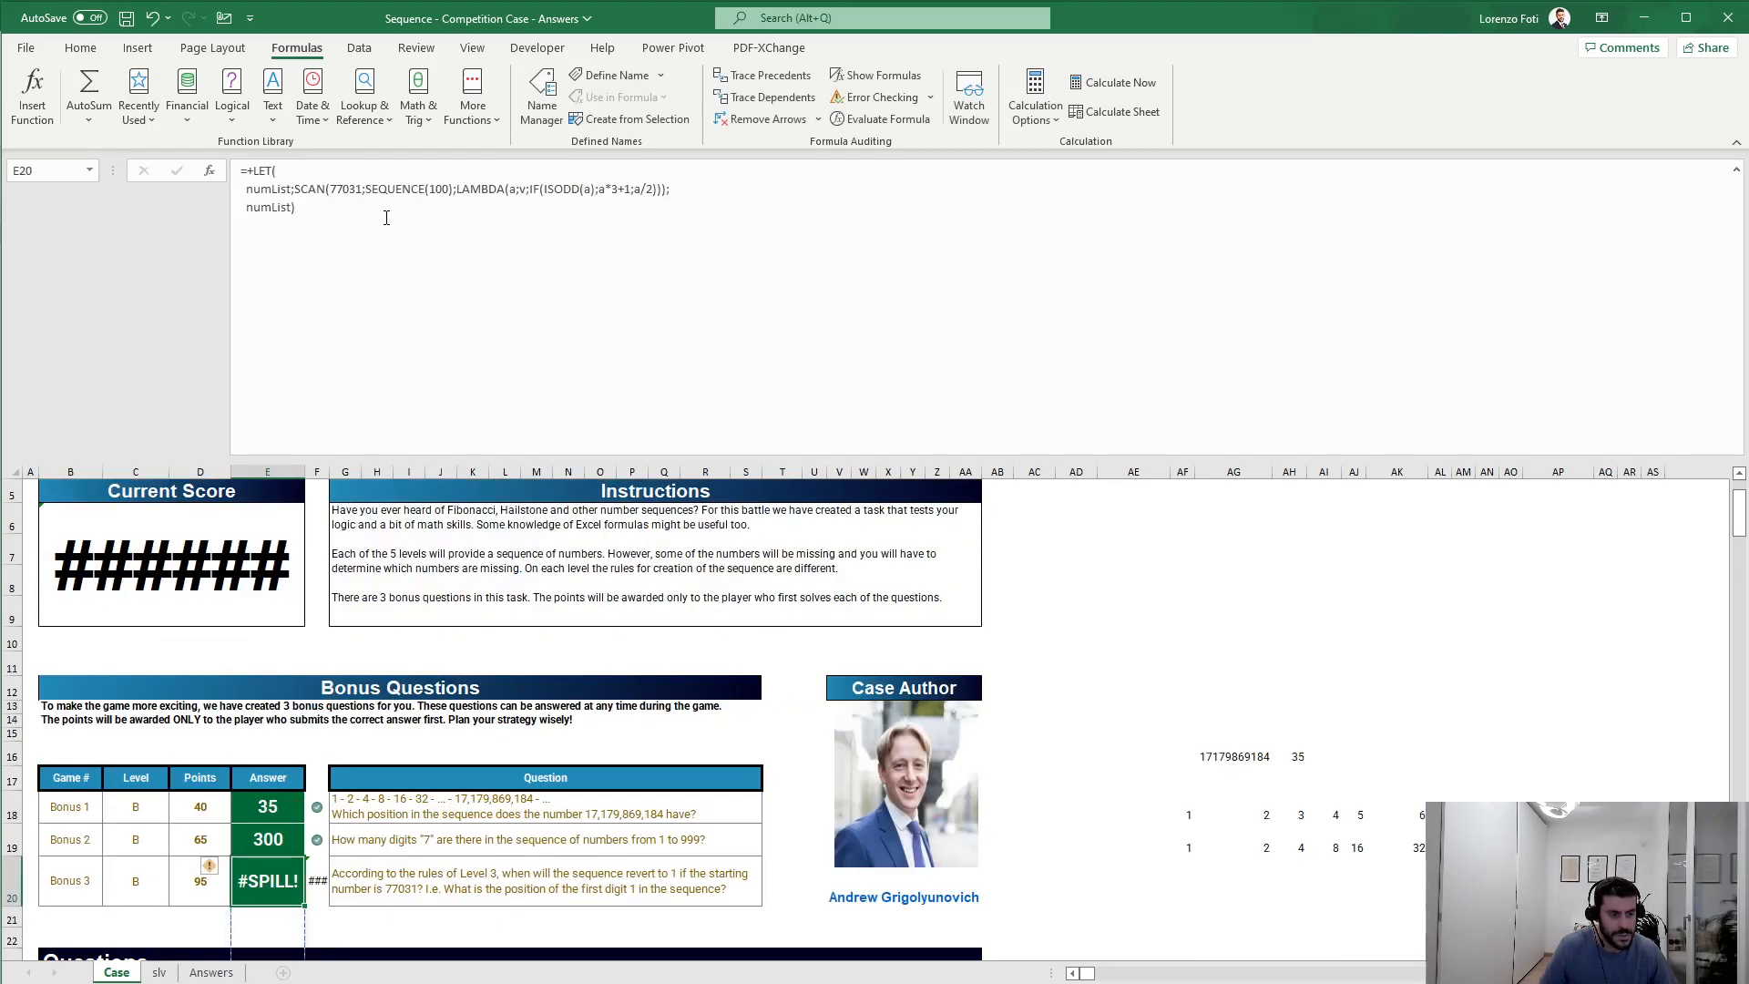
# Step: Copy the whole LET formula from E20 on Case and enter it in AS6 of the slv sheet
pyautogui.moveTo(451, 249); pyautogui.dragTo(106, 124)
pyautogui.hotkey('ctrl', 'c')
pyautogui.press('Escape')
pyautogui.click(1142, 532)
pyautogui.moveTo(1371, 588); pyautogui.dragTo(1499, 588)
pyautogui.click(1316, 668)
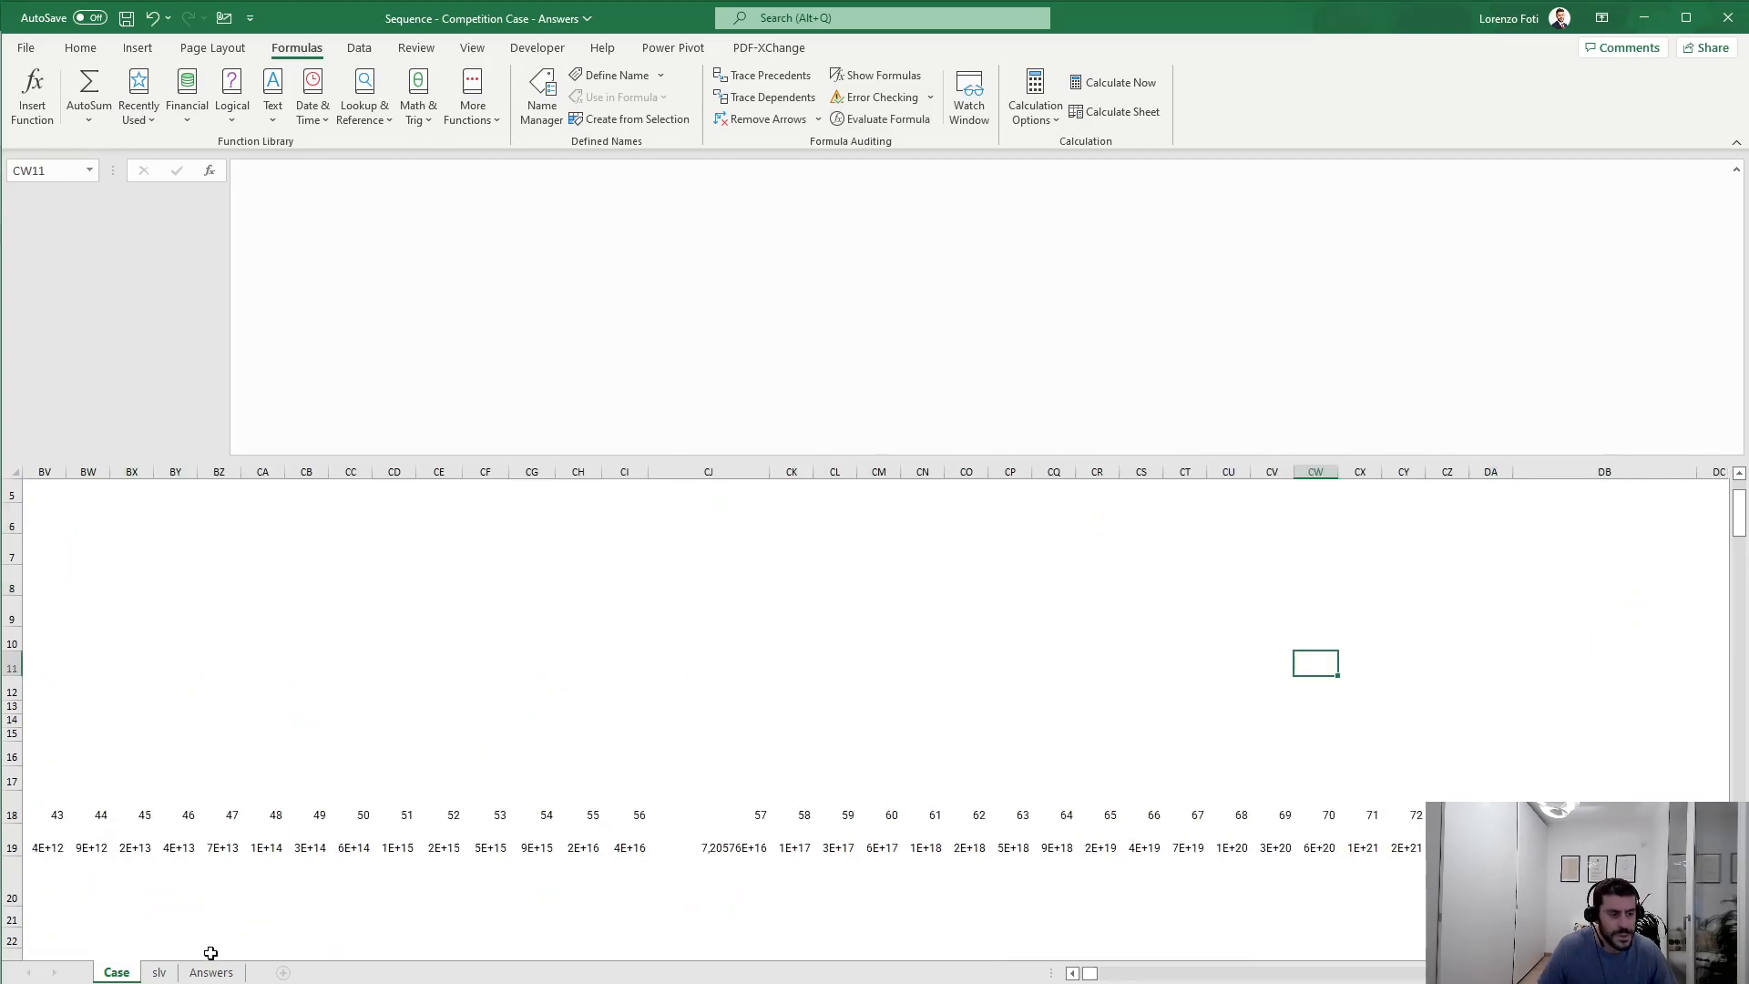
pyautogui.click(158, 972)
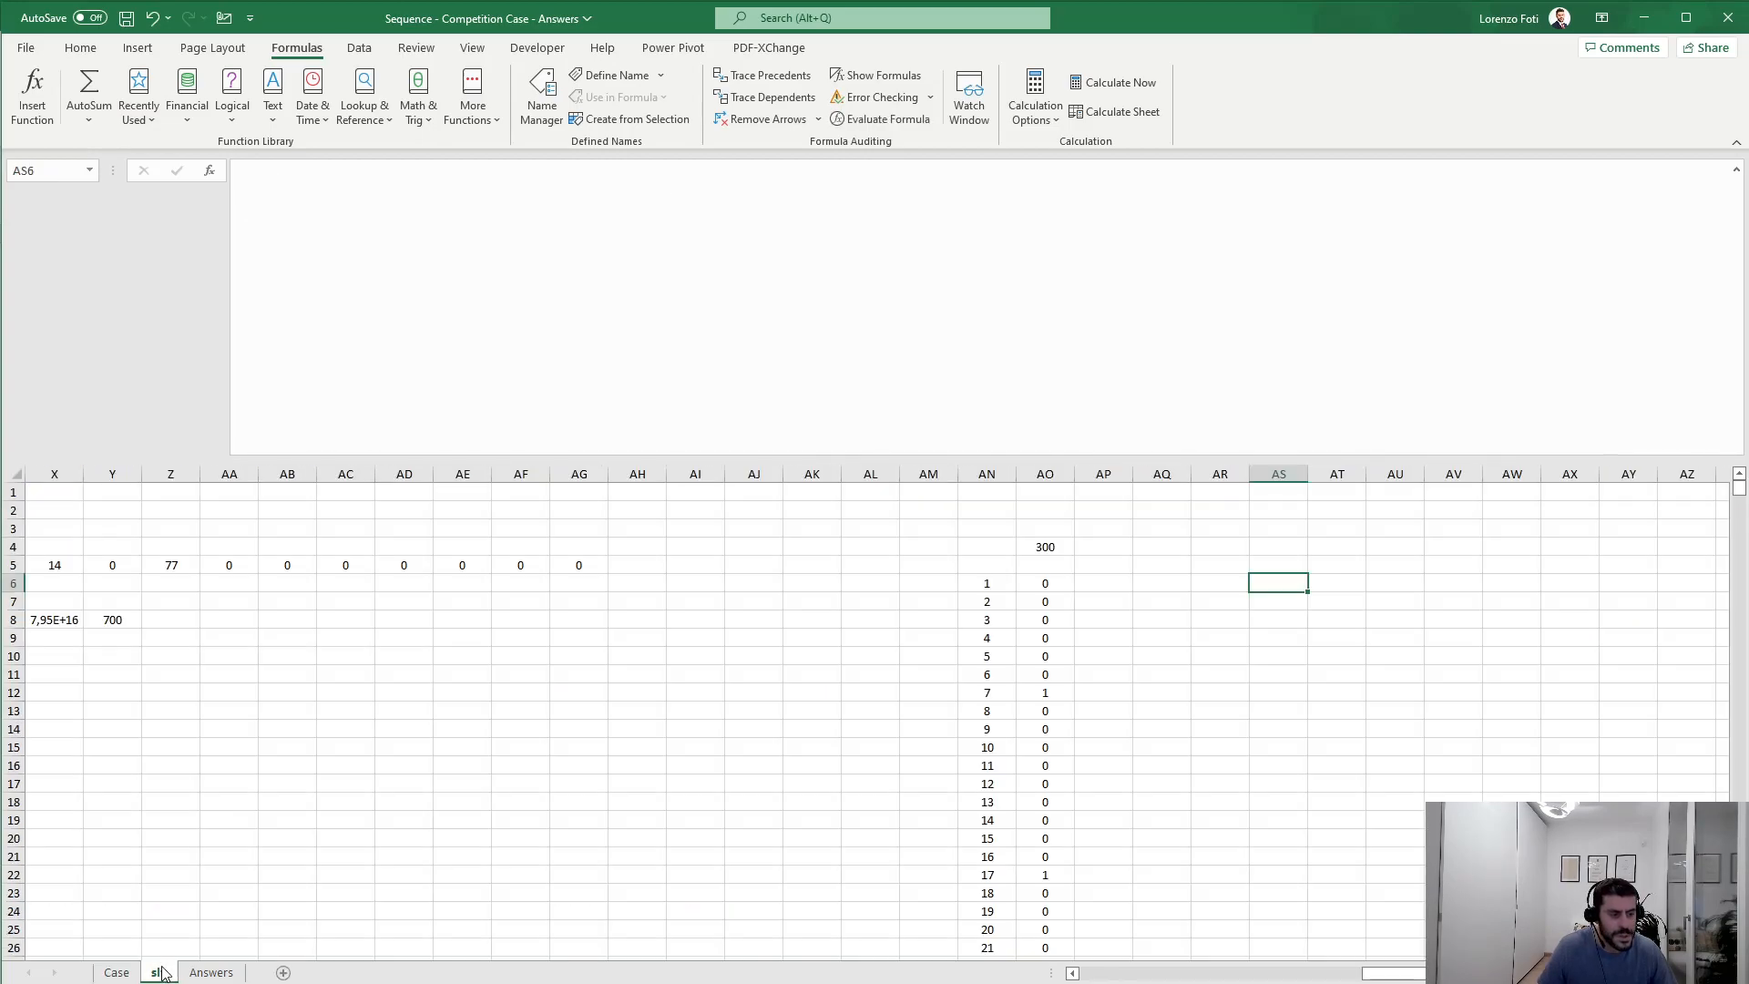
pyautogui.click(810, 352)
pyautogui.hotkey('ctrl', 'v')
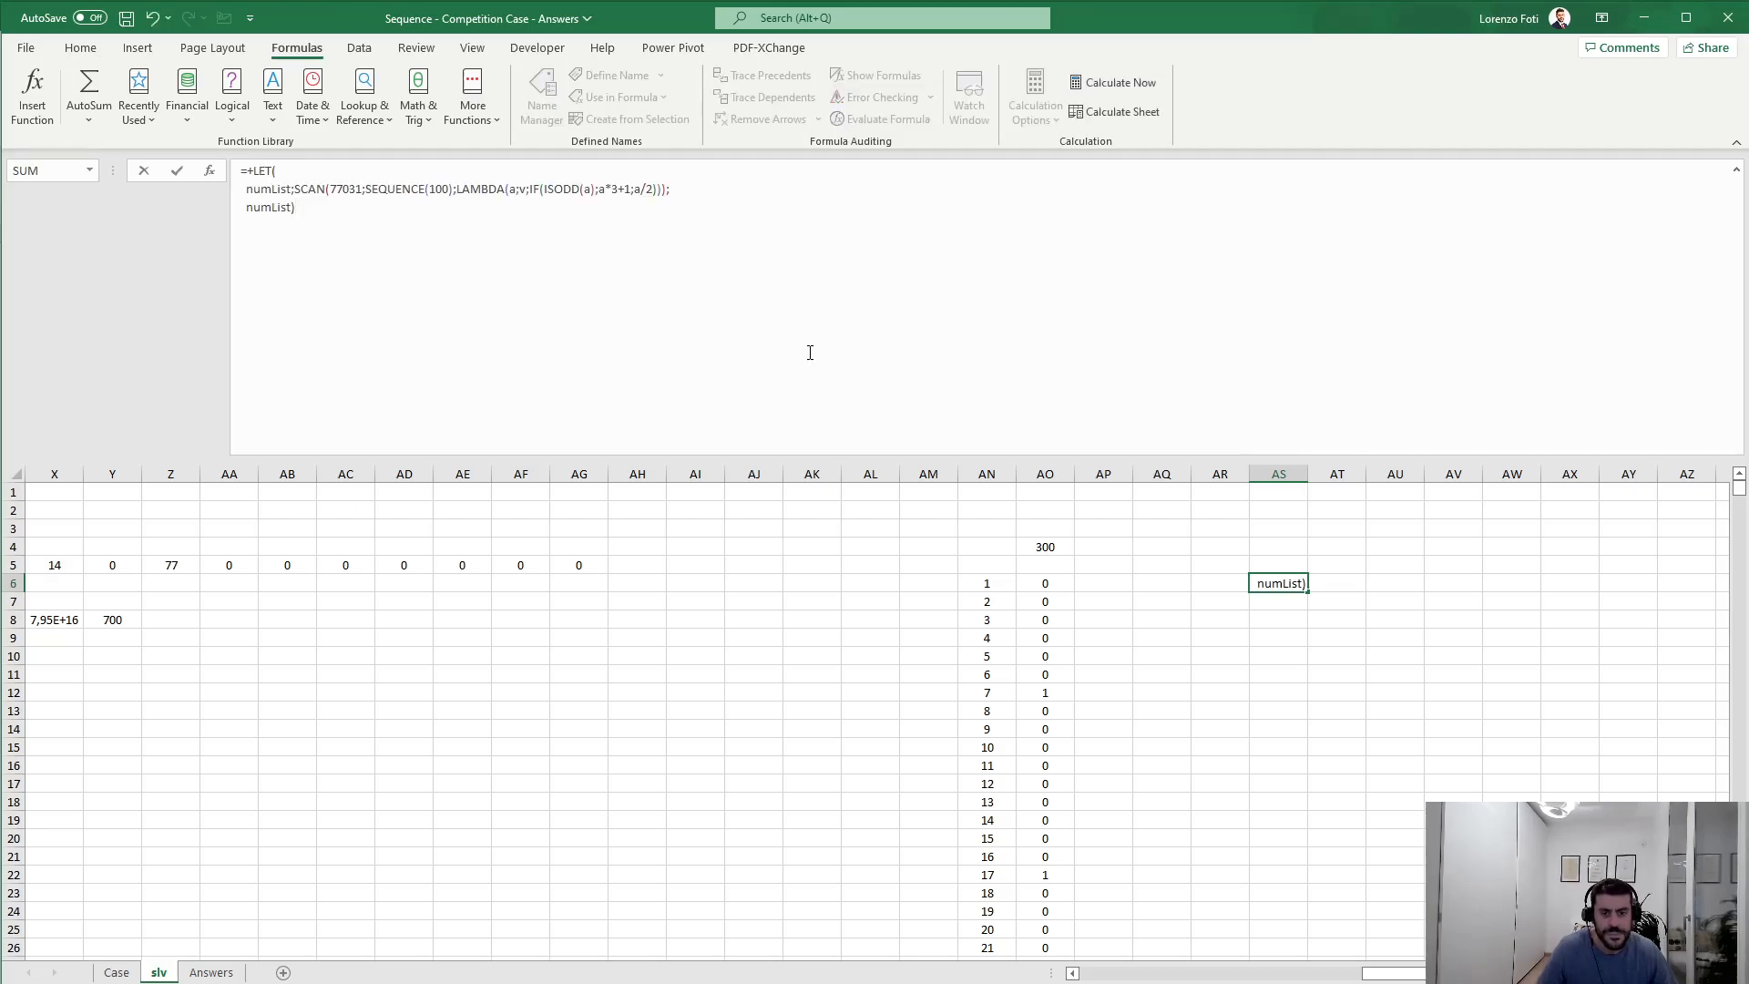
pyautogui.hotkey('ctrl', 'Return')
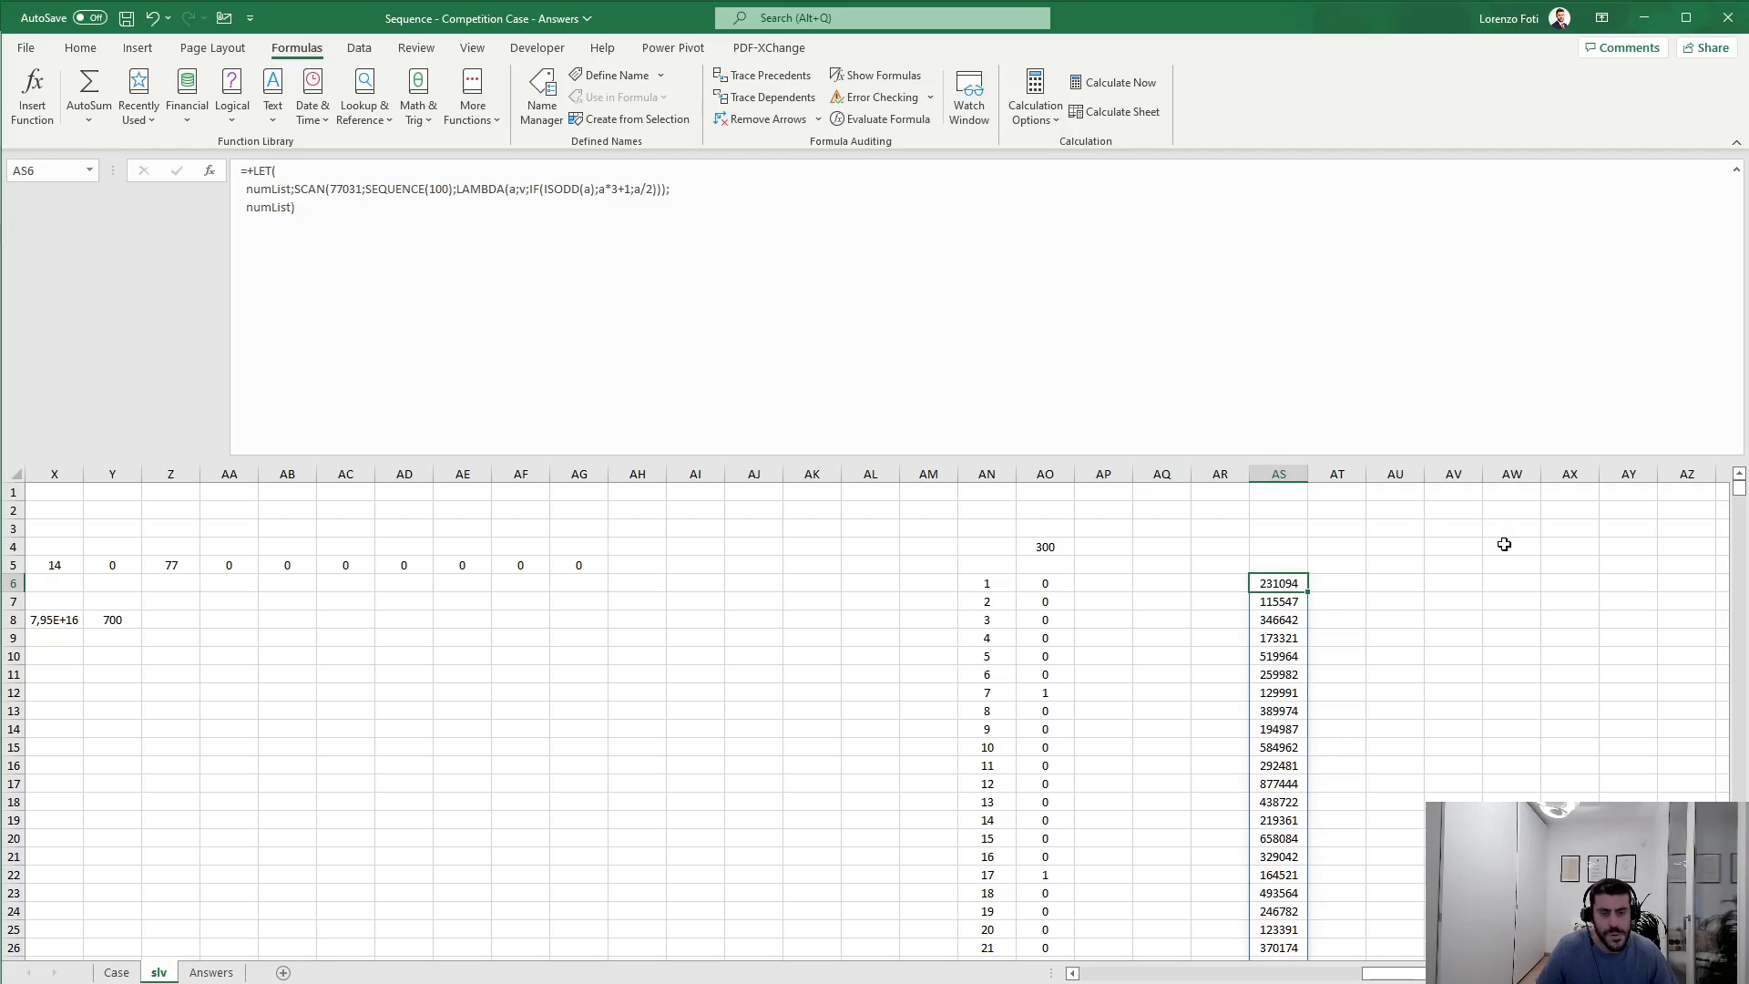
# Step: Recheck the Bonus 3 question on Case, and enter the starting number 77031 in AU6 on slv
pyautogui.click(116, 973)
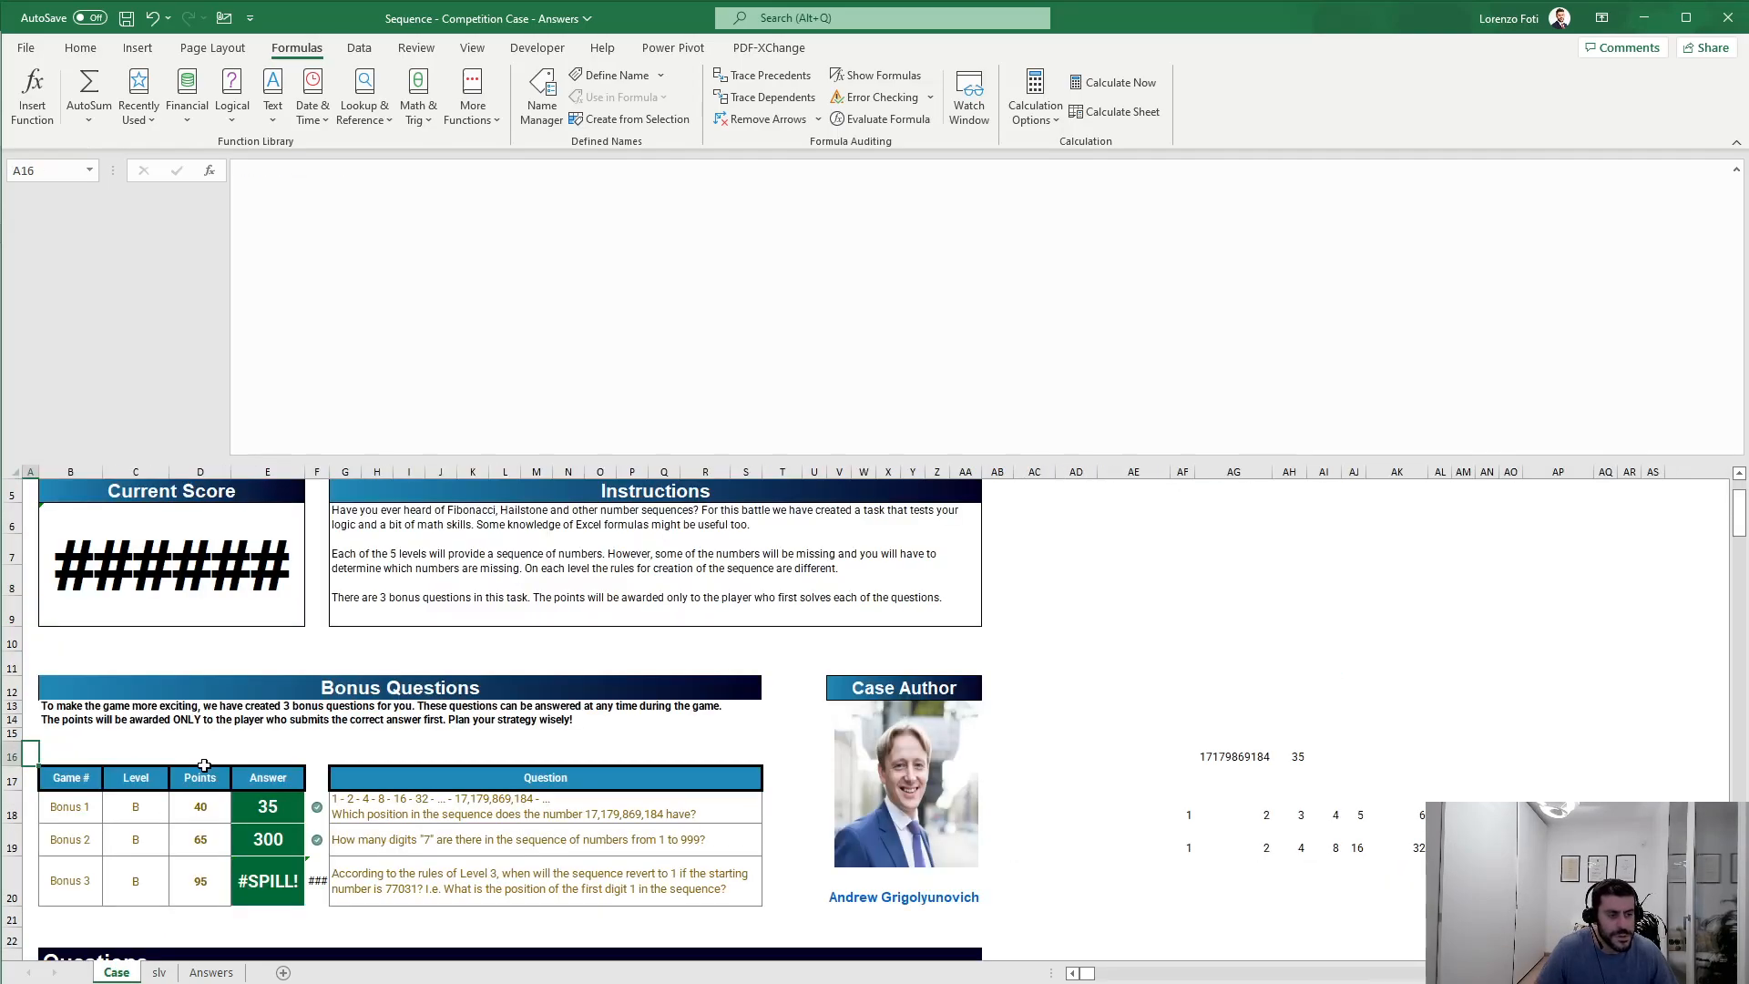
pyautogui.click(153, 974)
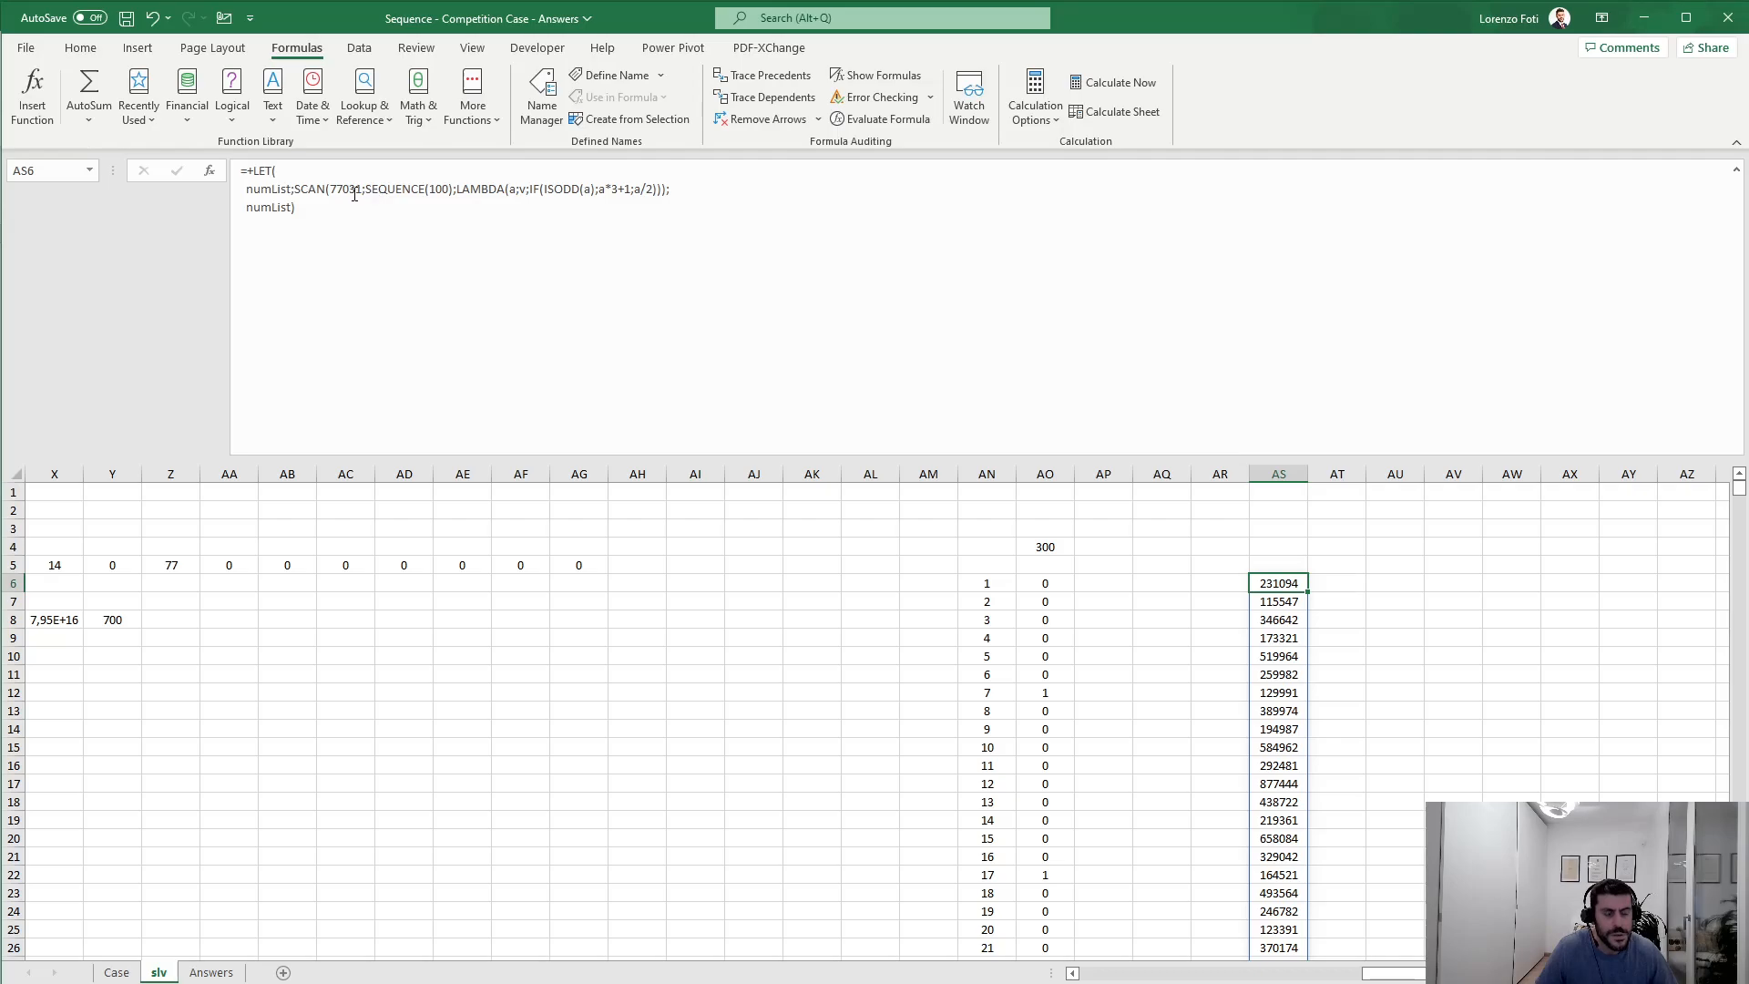
pyautogui.click(1396, 582)
pyautogui.write('77031')
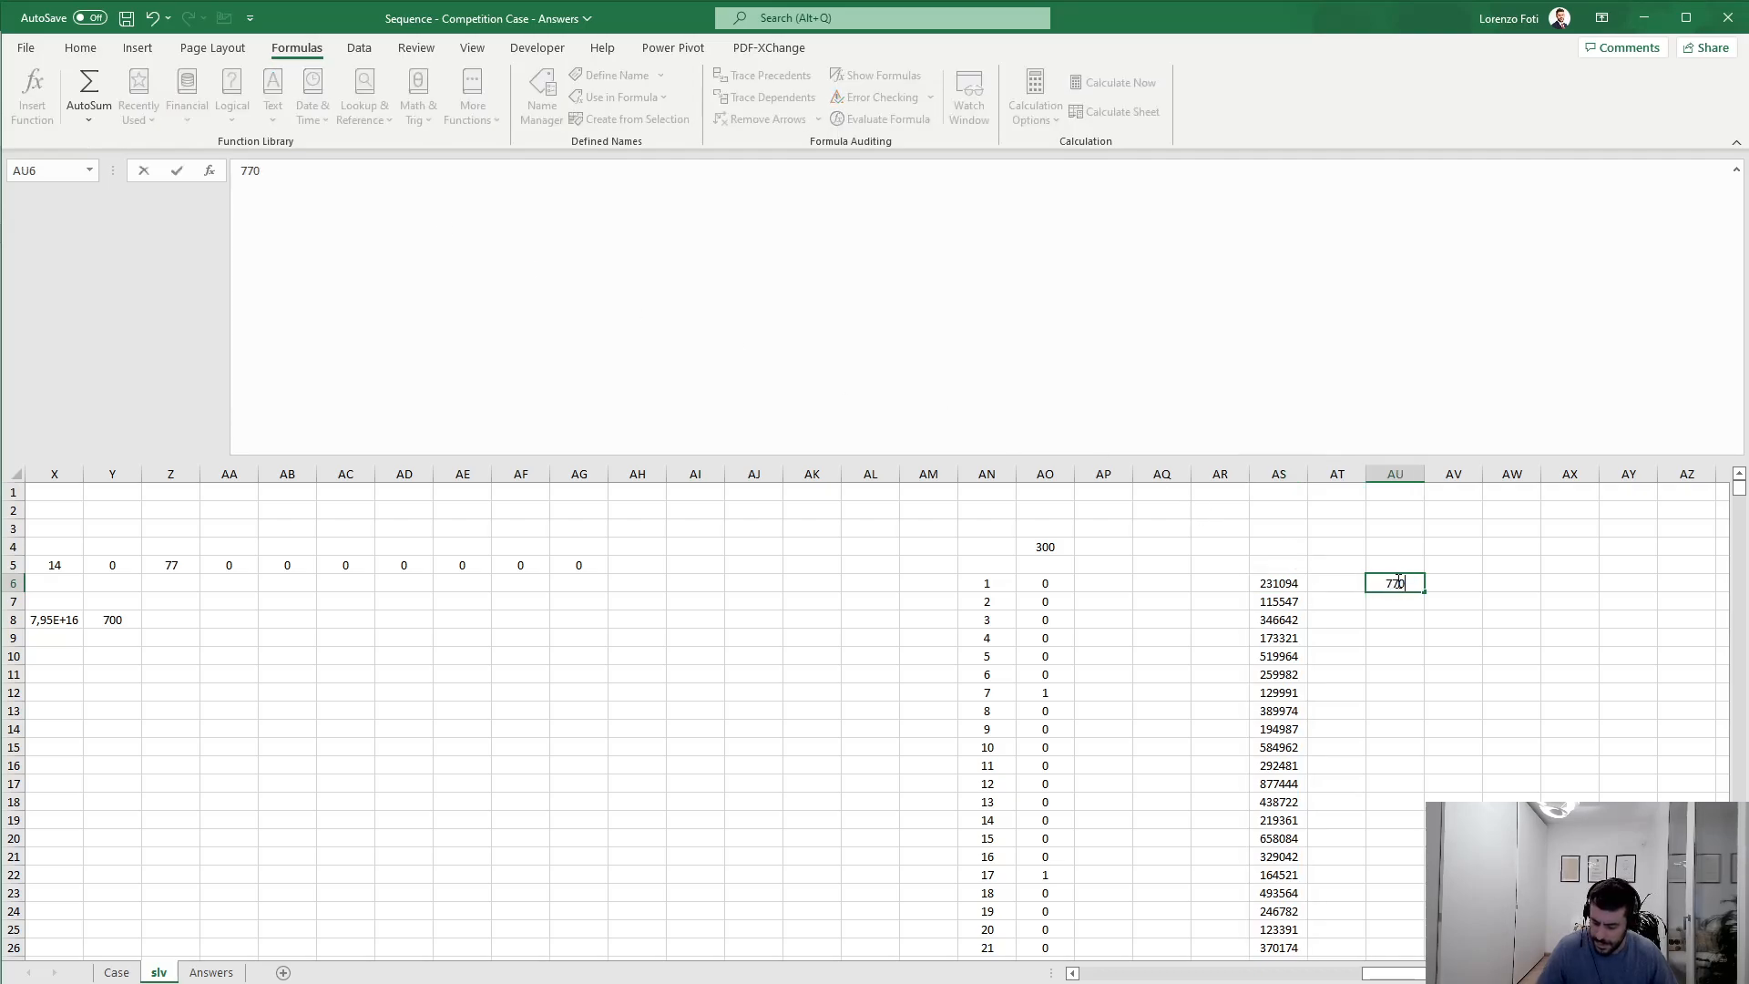
pyautogui.press('Return')
# Step: Enter the odd-number check formula +AU6*3+1 in AU7
pyautogui.press('Return')
pyautogui.press('Up')
pyautogui.write('+')
pyautogui.press('Up')
pyautogui.write('*23')
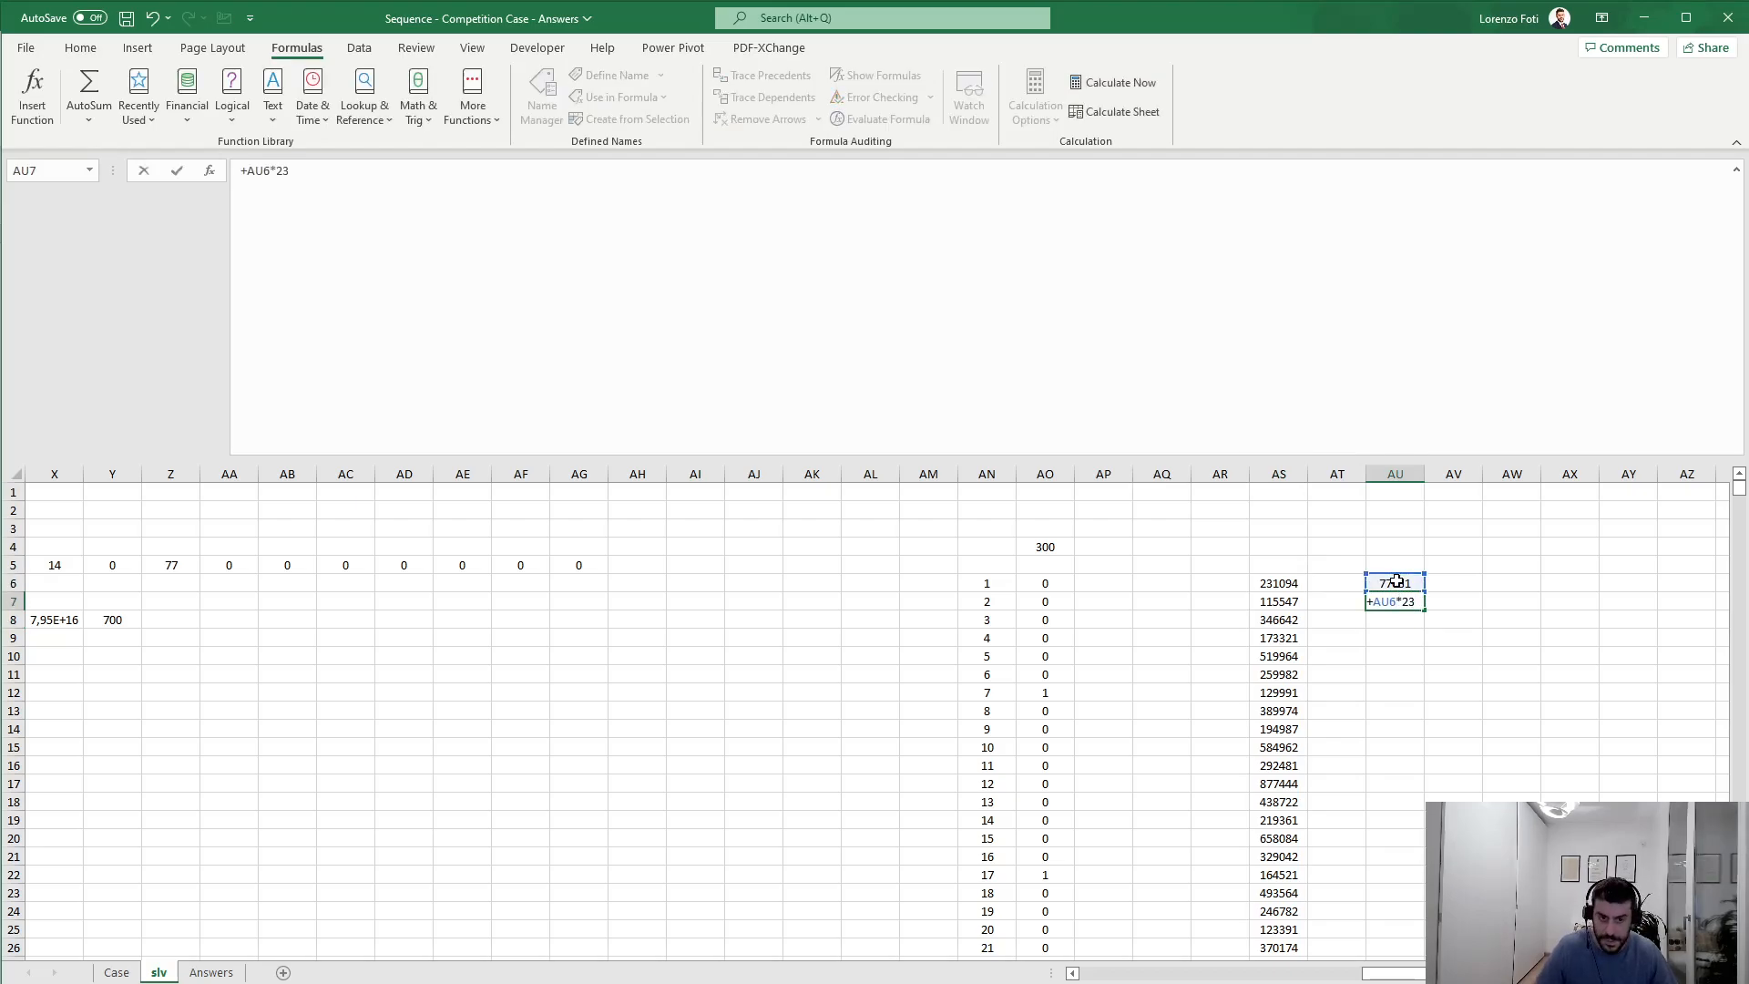
pyautogui.press('BackSpace')
pyautogui.press('BackSpace')
pyautogui.write('3')
pyautogui.press('Return')
pyautogui.press('Up')
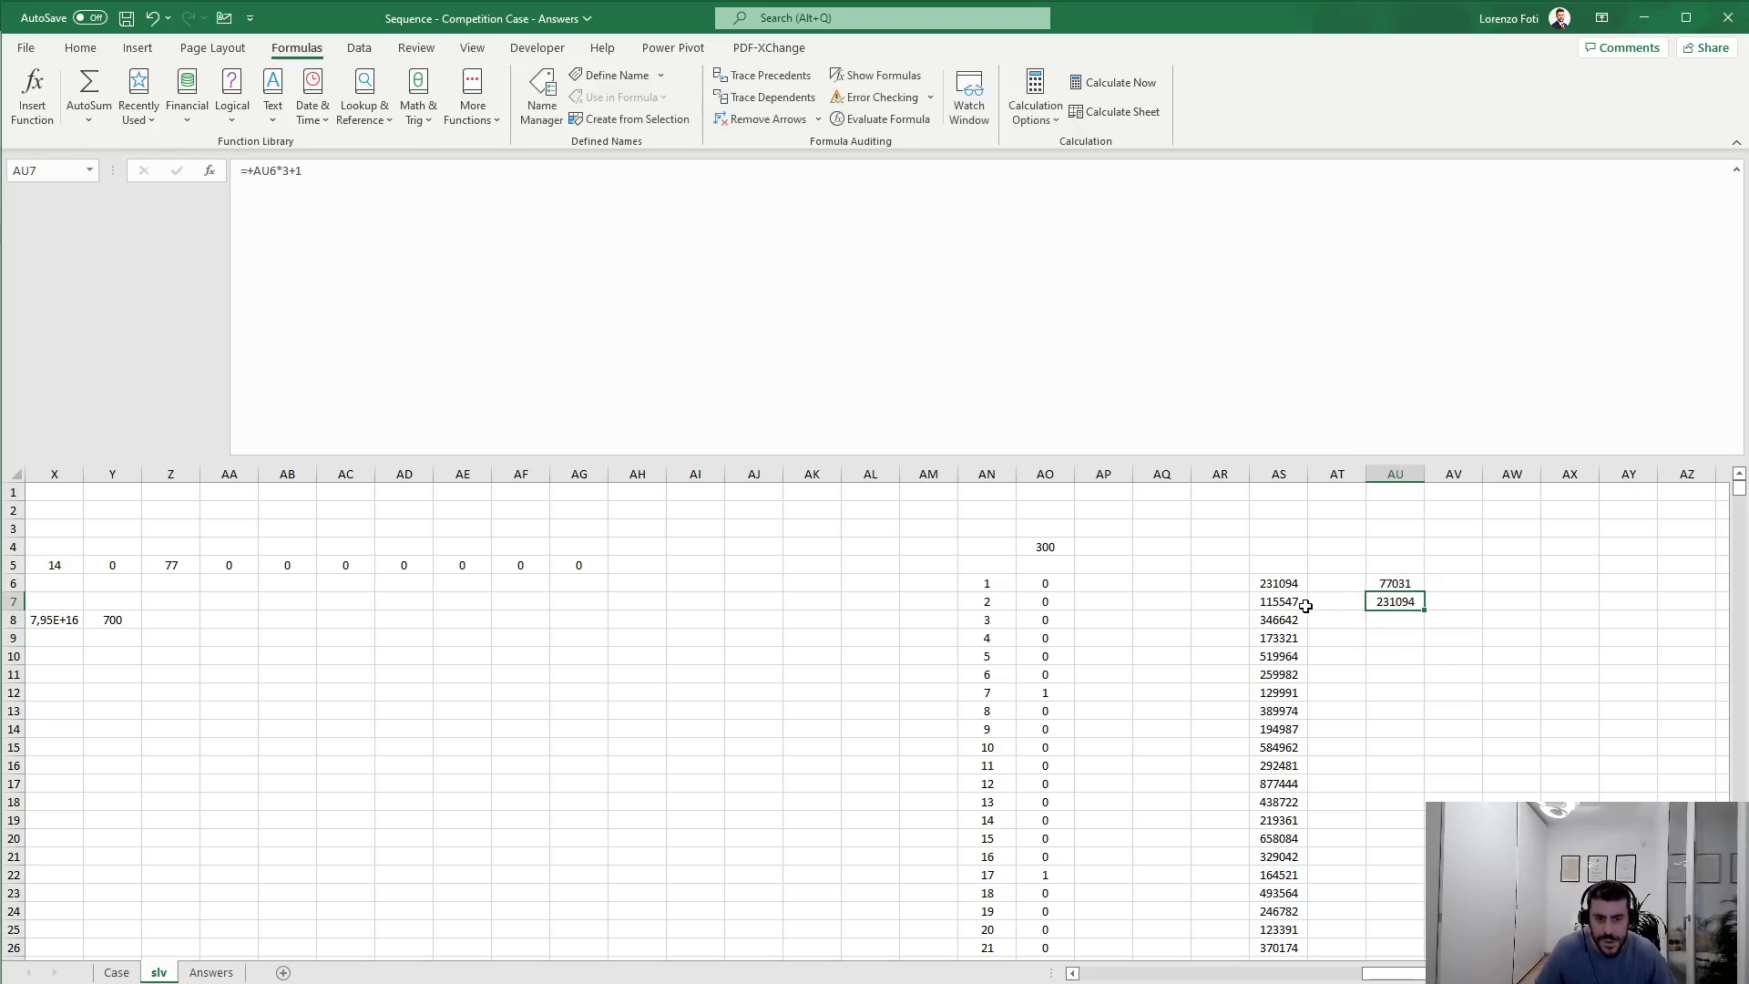
# Step: Enter a check formula in AT7 that halves the even number in AS6, +AS6/2
pyautogui.click(1306, 606)
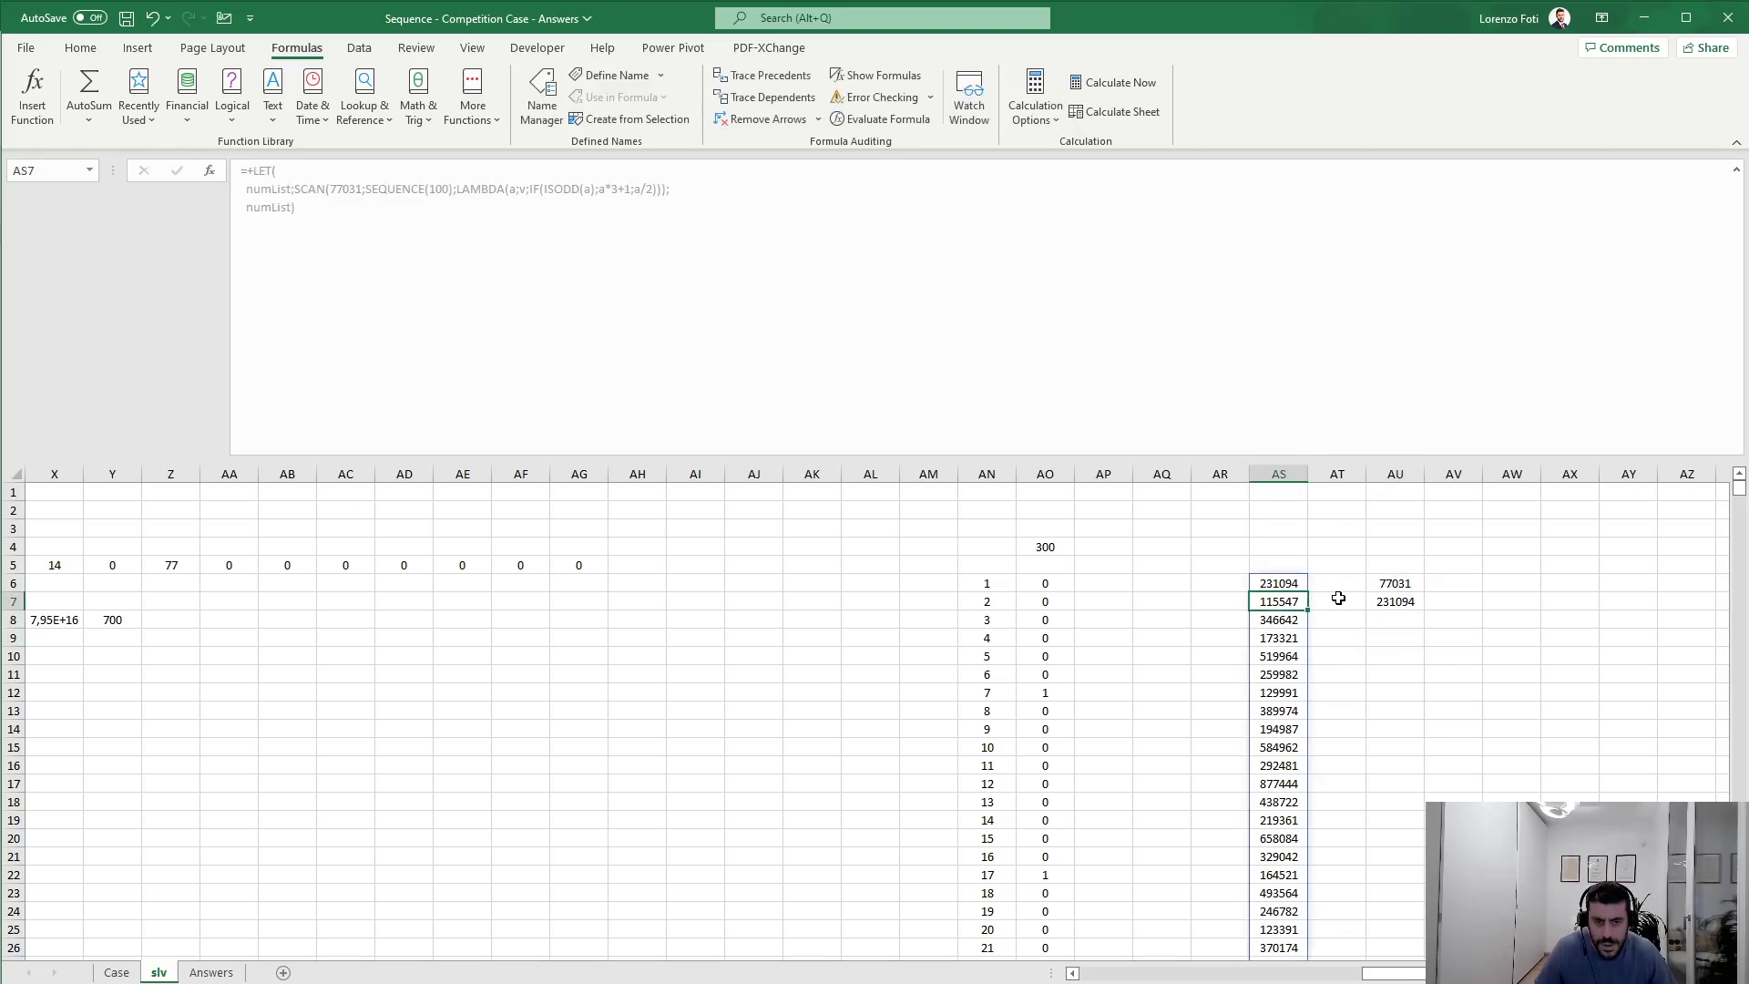
pyautogui.click(1338, 598)
pyautogui.write('+')
pyautogui.press('Up')
pyautogui.press('Left')
pyautogui.write('*')
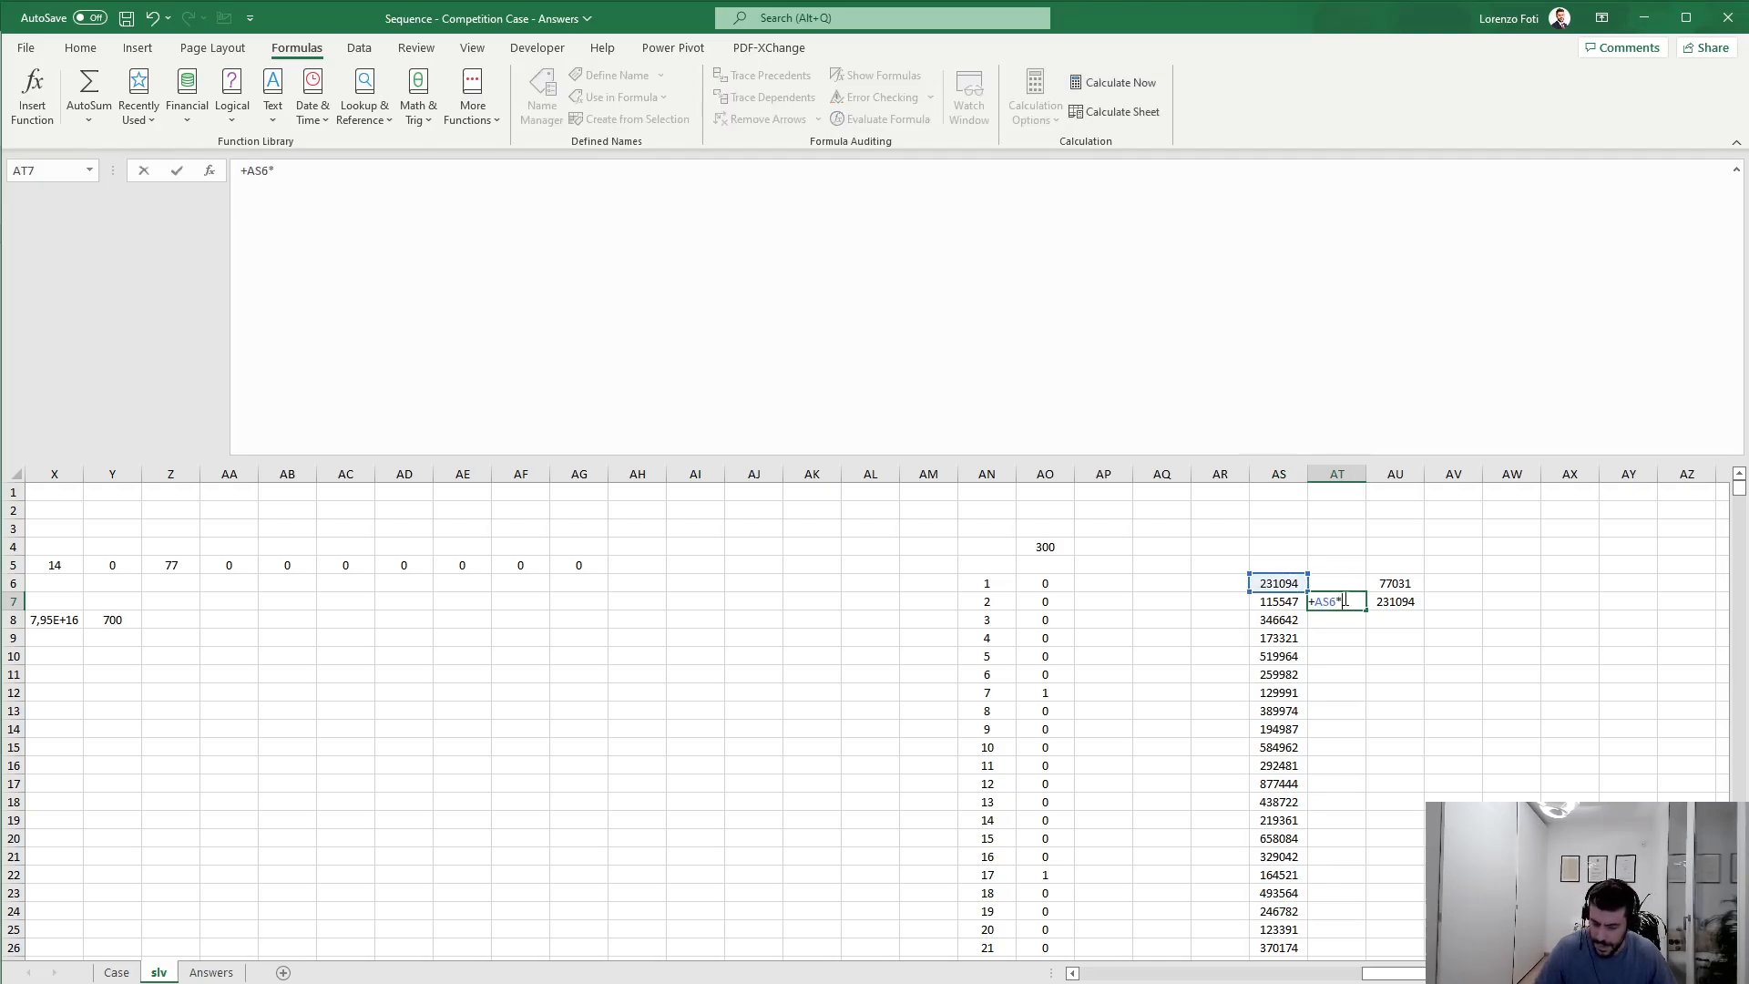
pyautogui.press('BackSpace')
pyautogui.press('Return')
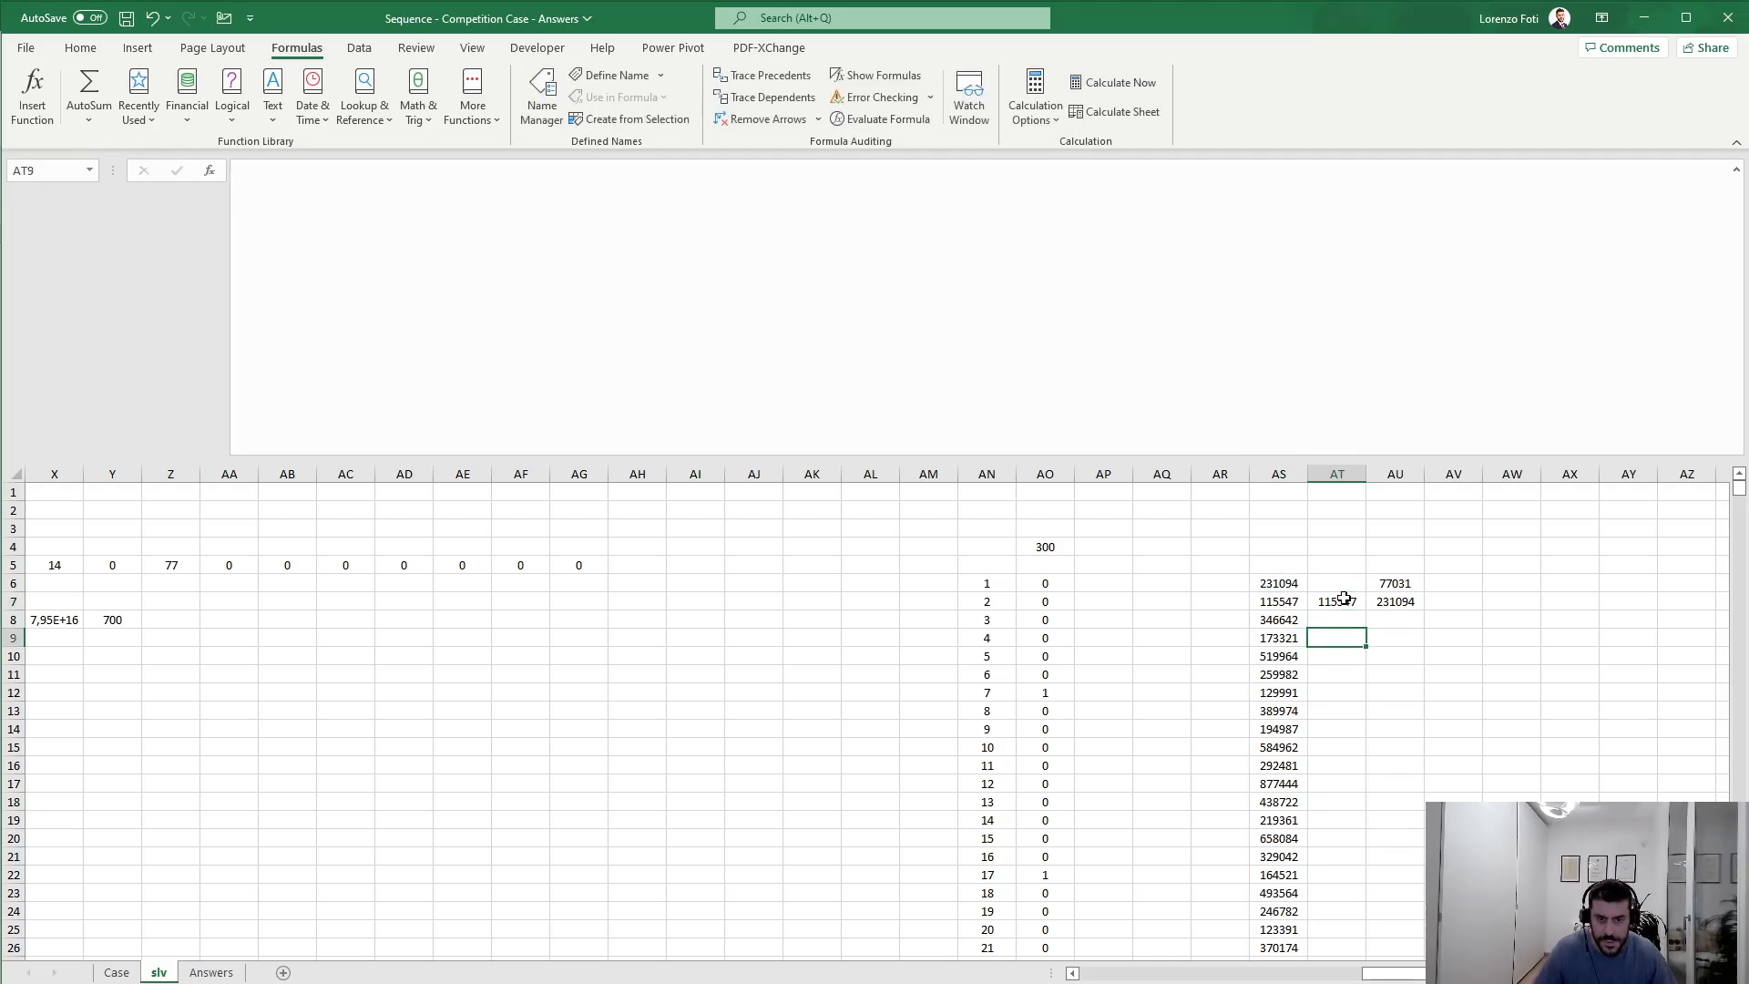
# Step: Extend the number list in AS6 by changing the SCAN's array to SEQUENCE(200)
pyautogui.scroll(-9, 1356, 637)
pyautogui.scroll(-20, 1346, 688)
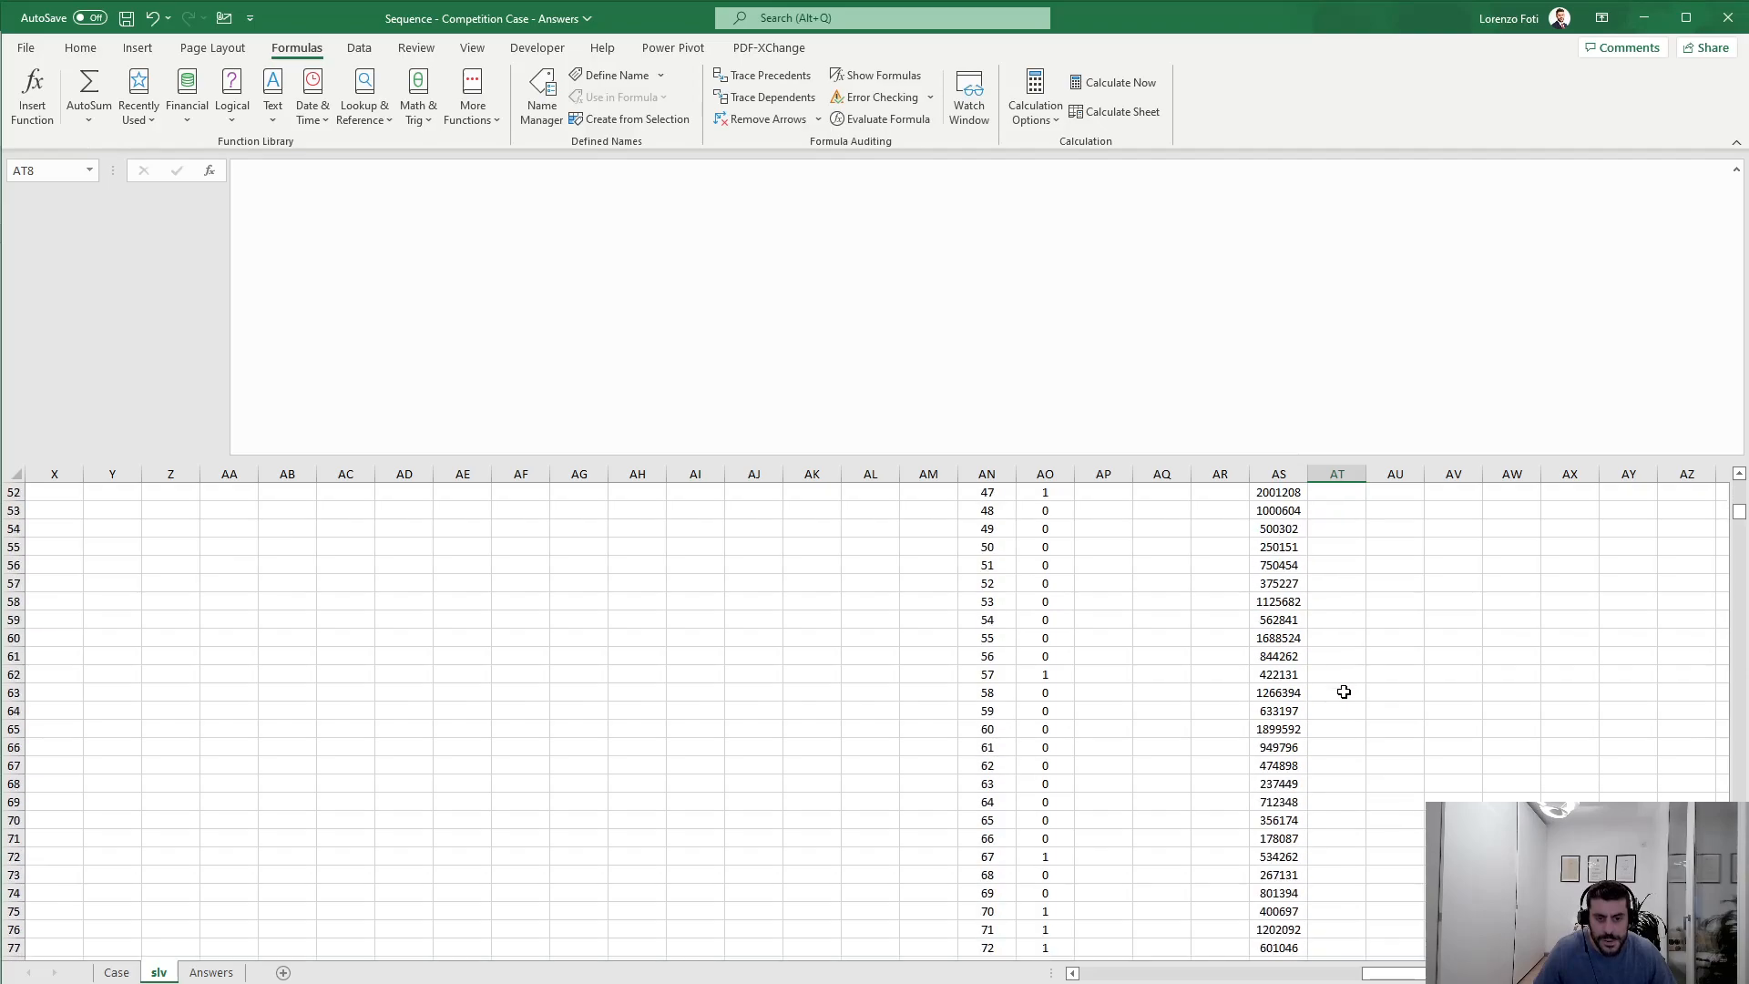
pyautogui.scroll(20, 1339, 697)
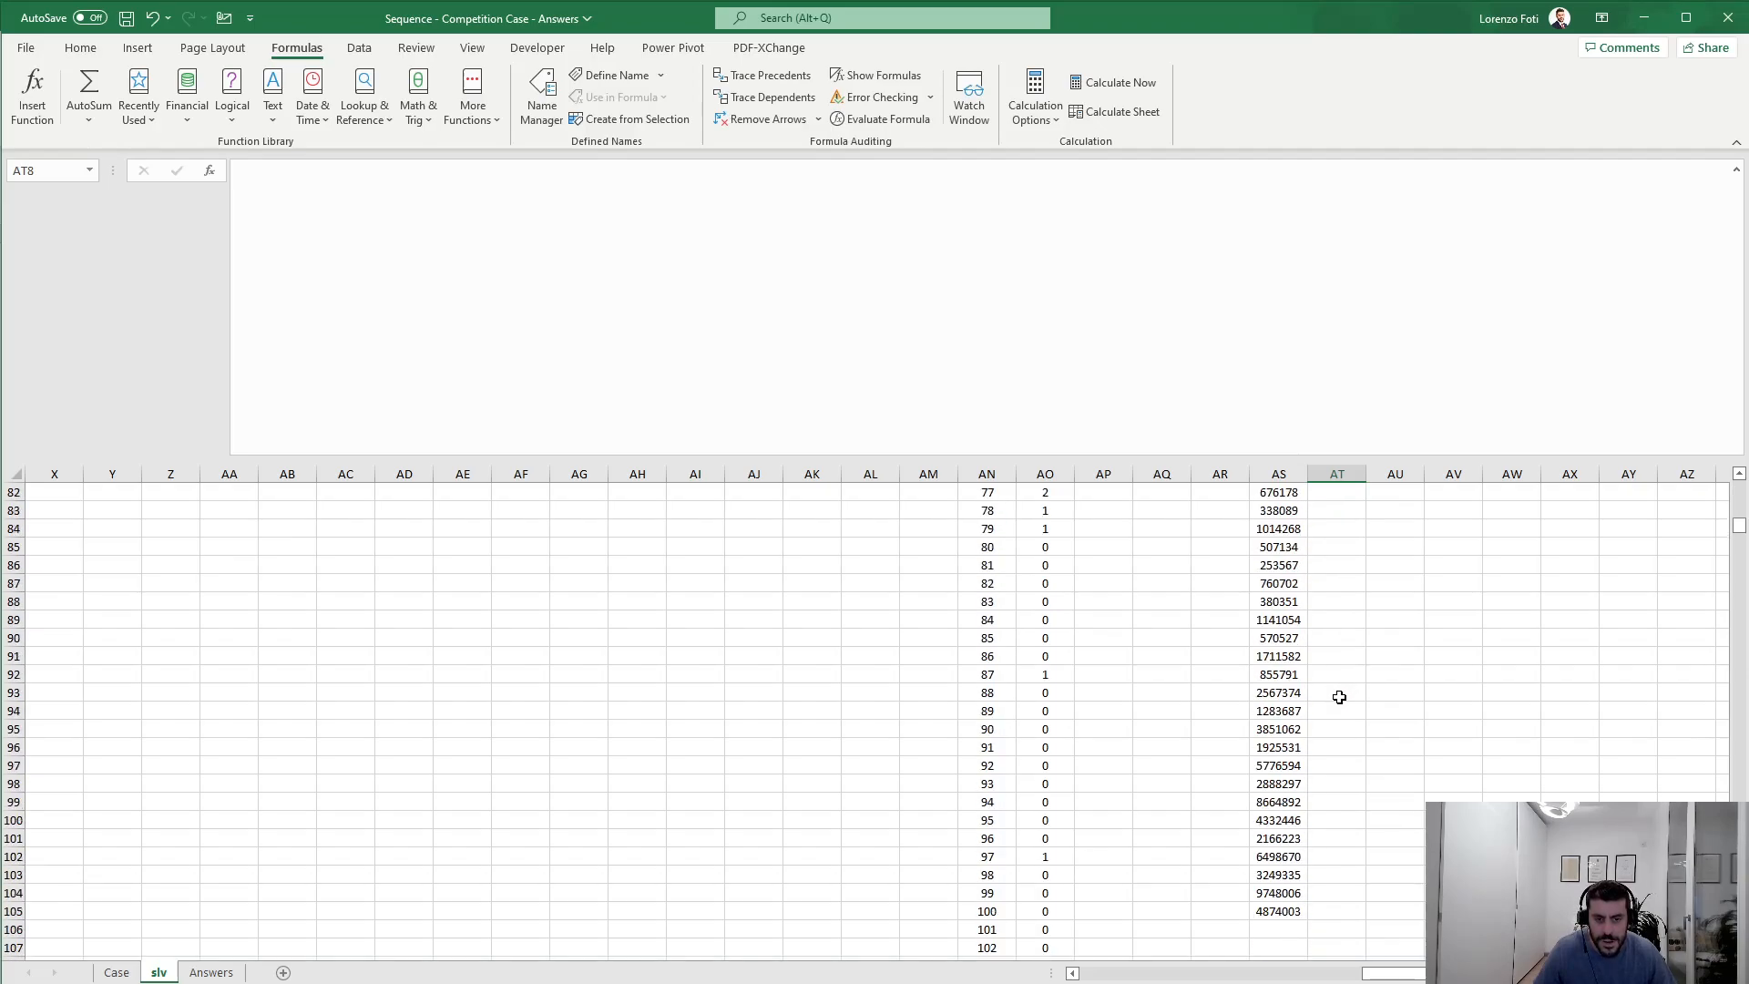
pyautogui.scroll(10, 1332, 708)
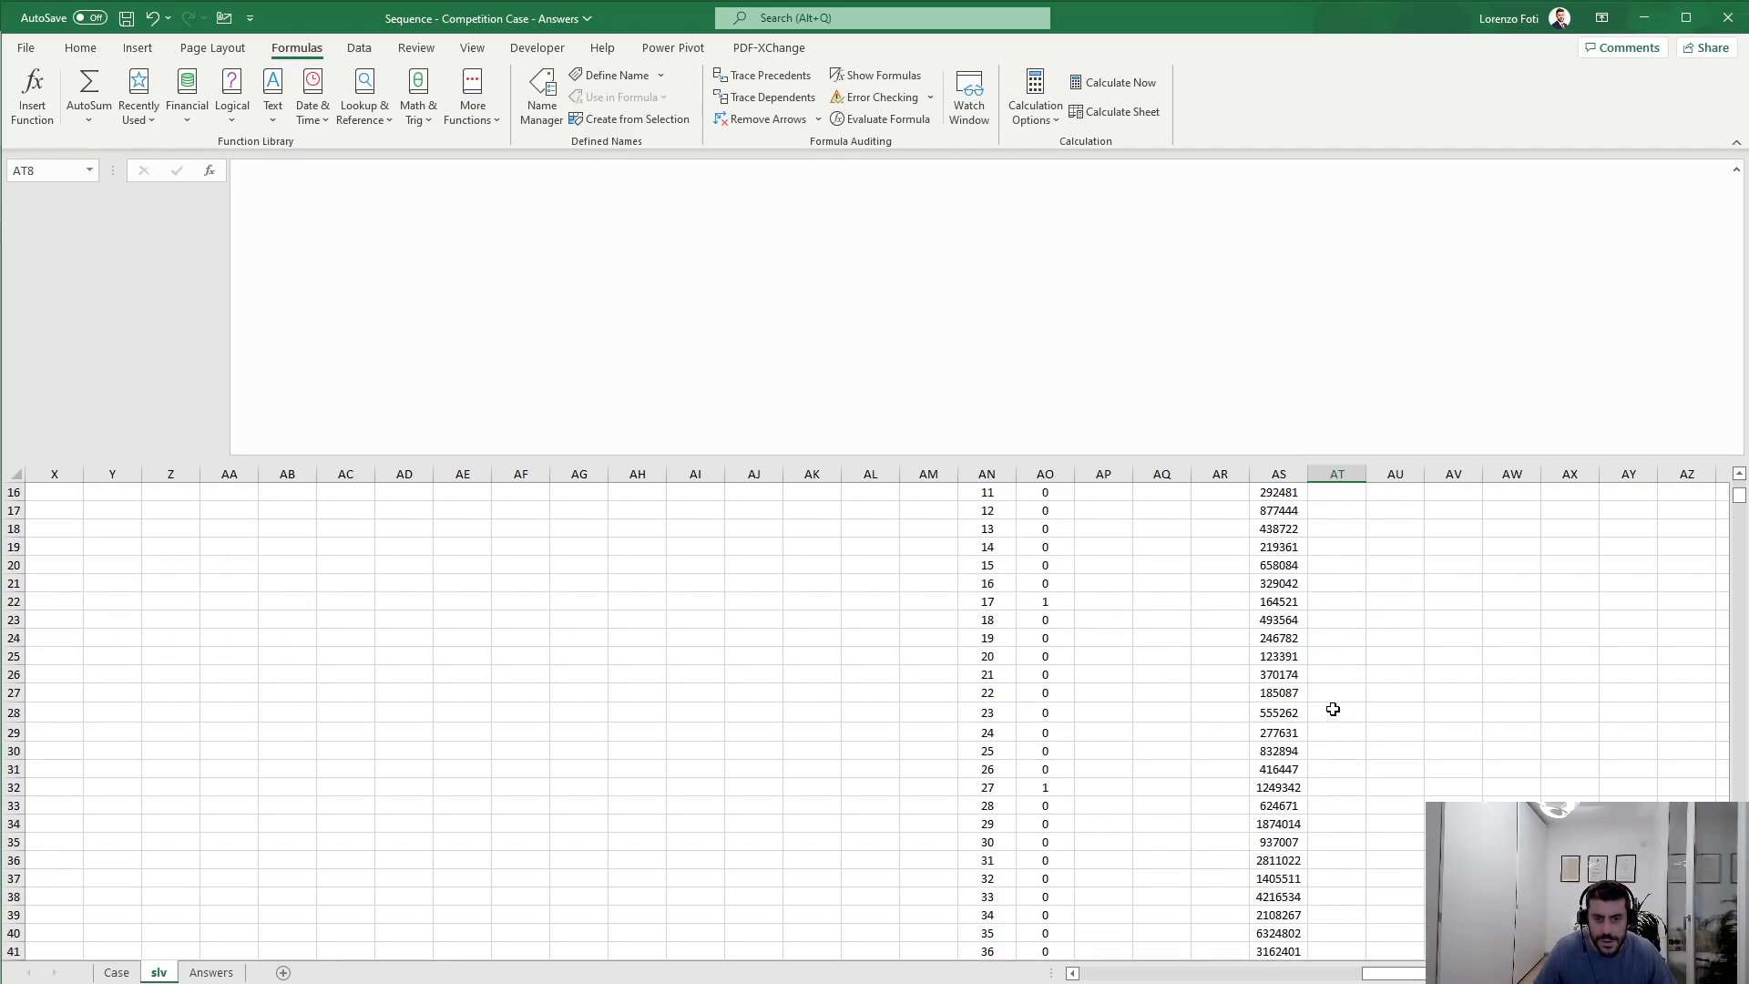
pyautogui.click(1283, 583)
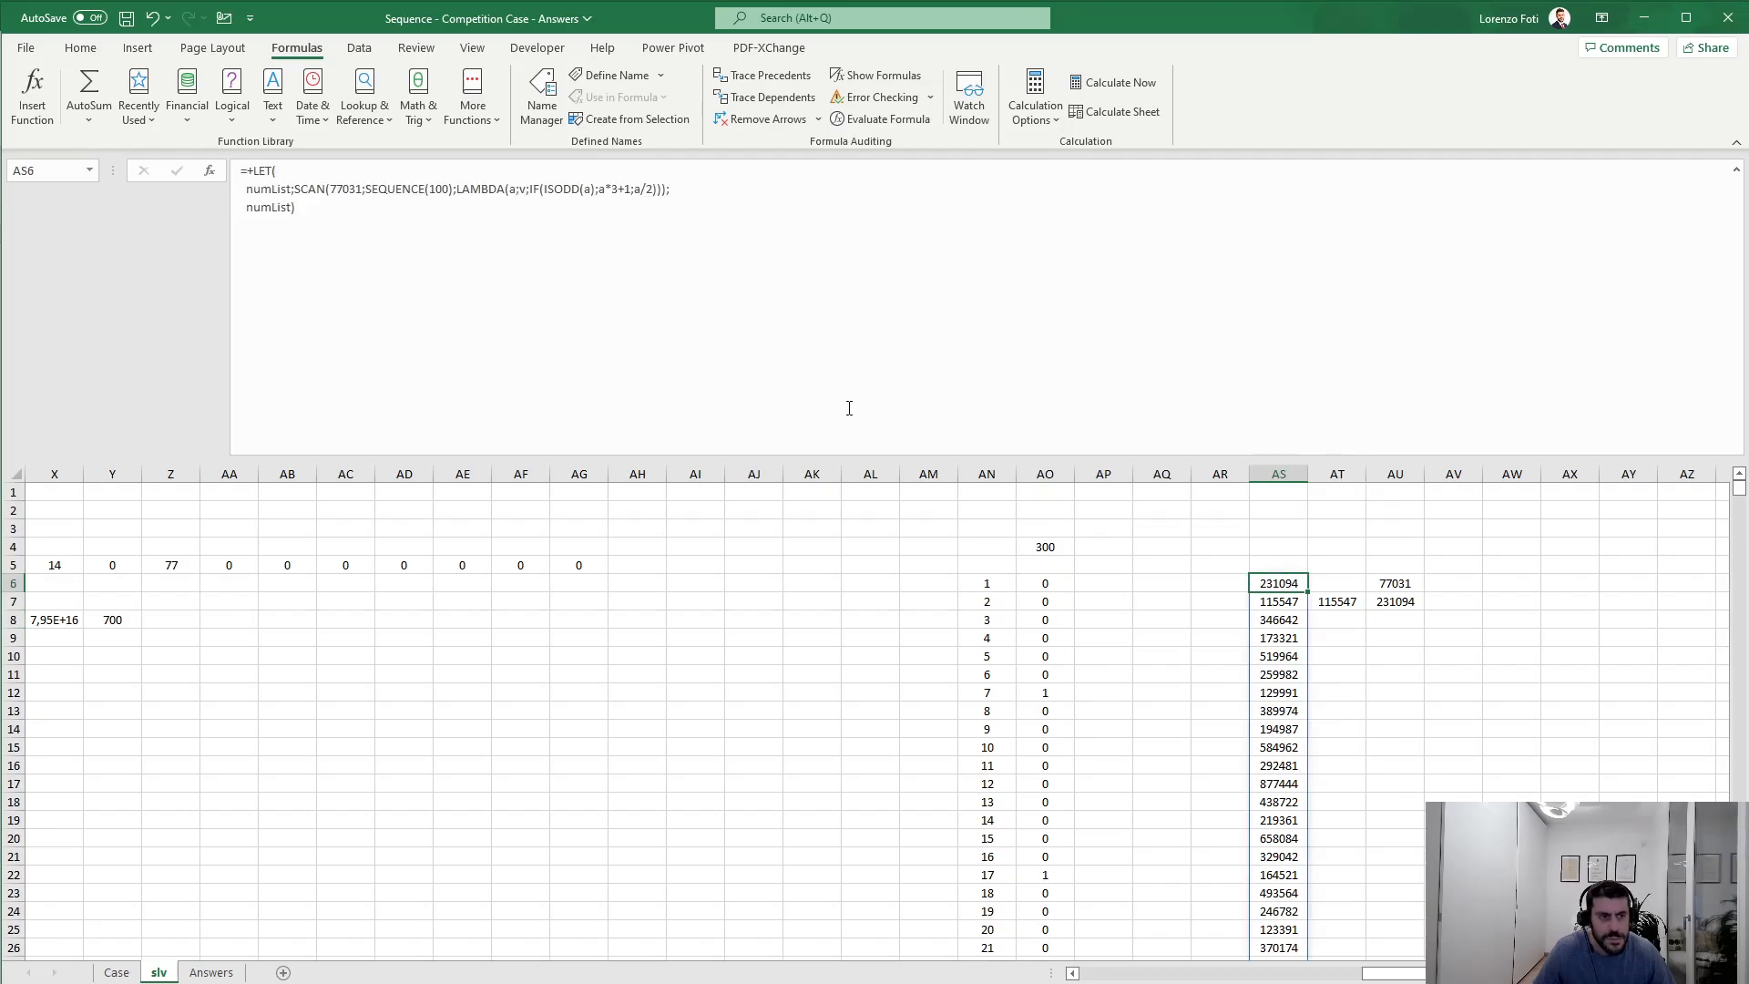
pyautogui.doubleClick(439, 189)
pyautogui.write('200')
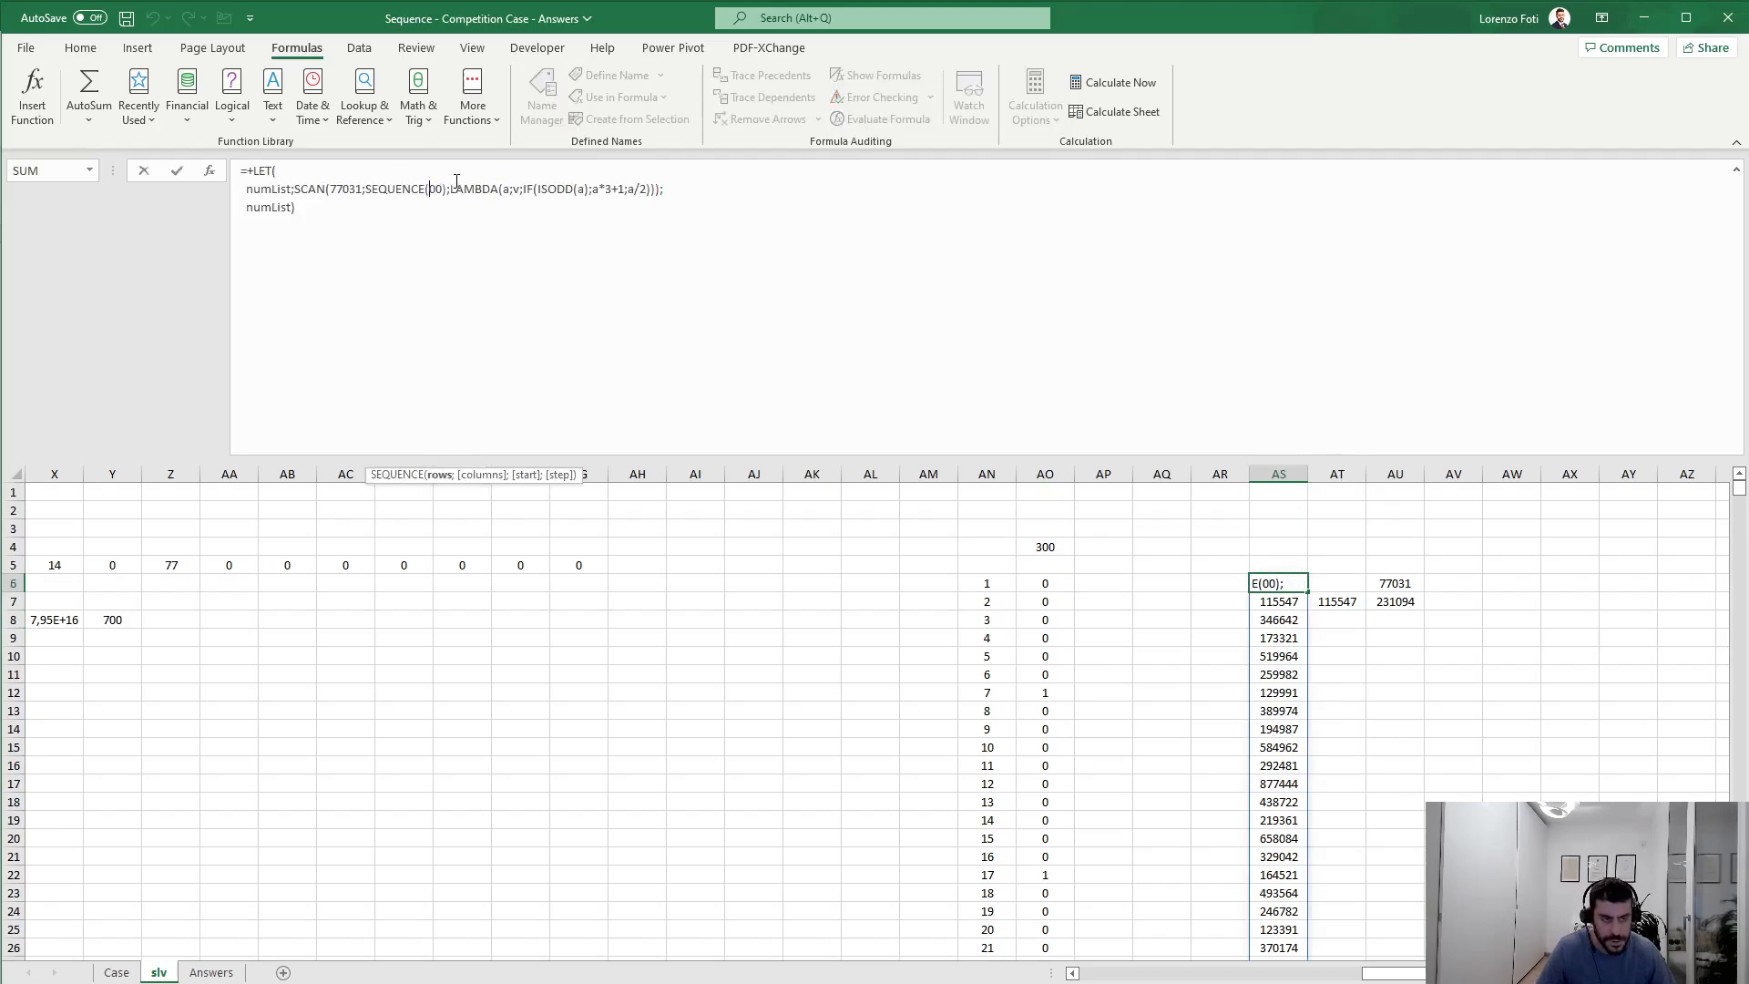
pyautogui.press('Return')
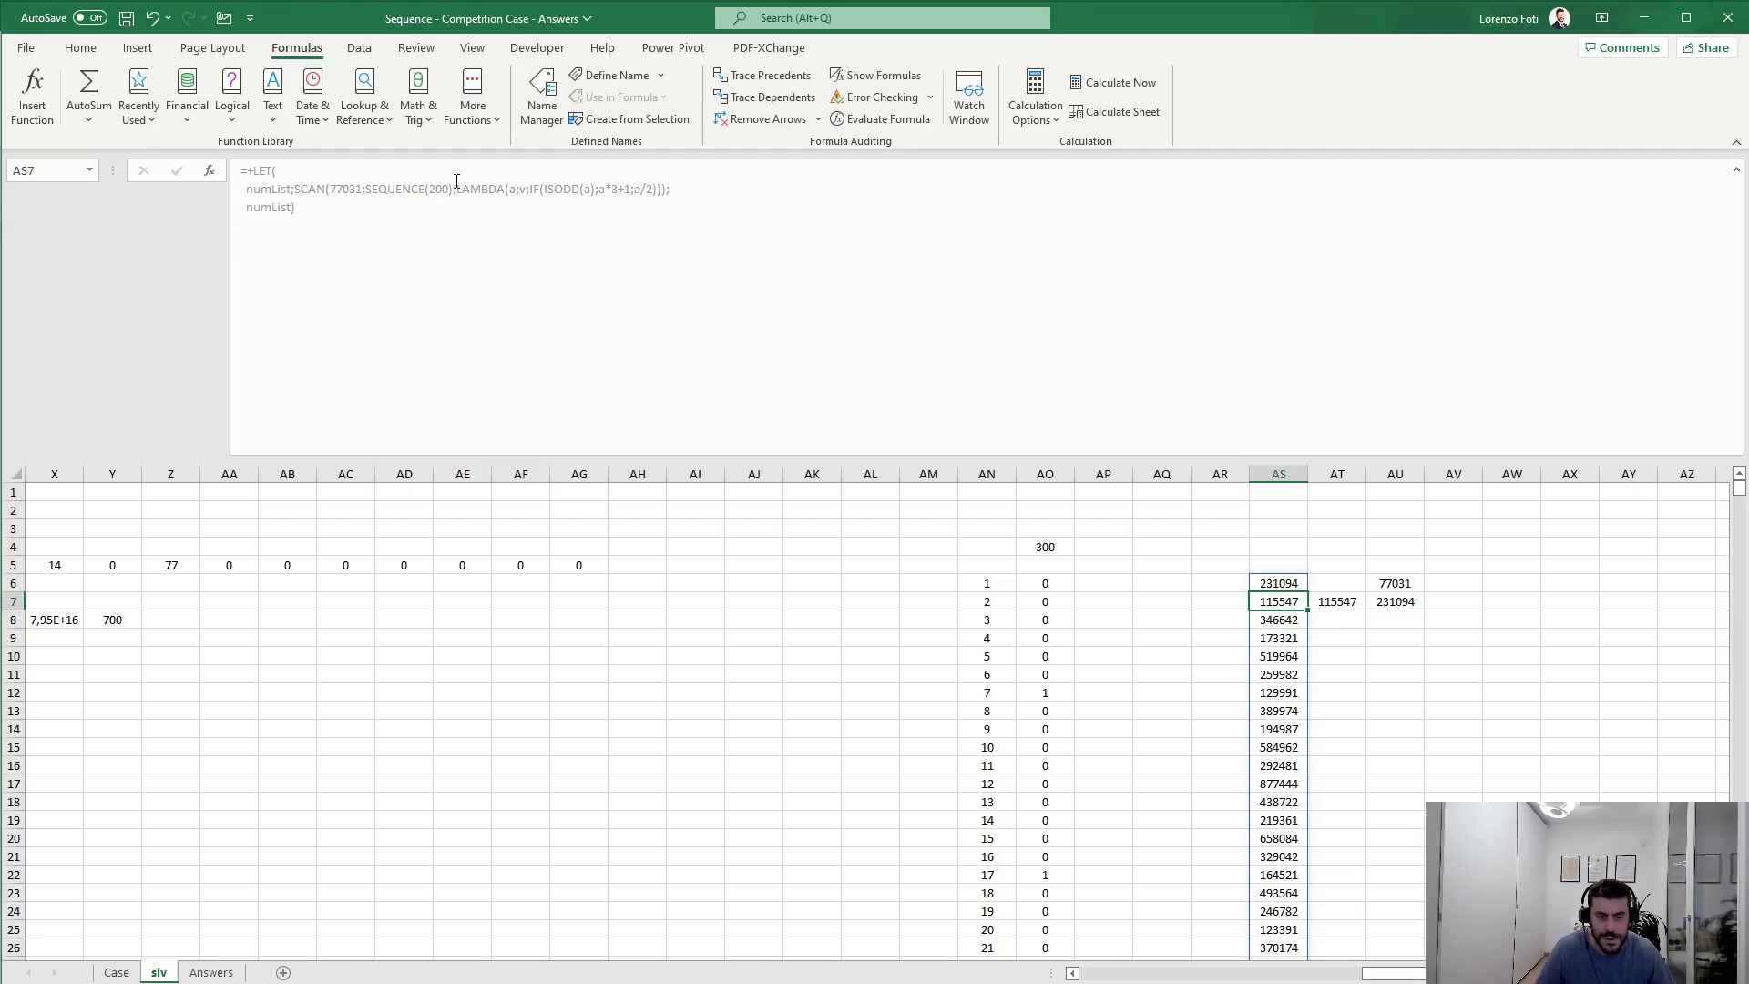
# Step: Look through the spilled Hailstone numbers in column AS from the last row up to AS6 for the first 1
pyautogui.hotkey('ctrl', 'Down')
pyautogui.press('Up')
pyautogui.press('Up')
pyautogui.press('Up')
pyautogui.press('Up')
pyautogui.press('Up')
pyautogui.press('Up')
pyautogui.press('Up')
pyautogui.press('Up')
pyautogui.press('Up')
pyautogui.press('Up')
pyautogui.press('Up')
pyautogui.press('Up')
pyautogui.press('Up')
pyautogui.press('Up')
pyautogui.press('Up')
pyautogui.press('Up')
pyautogui.press('Up')
pyautogui.press('Up')
pyautogui.press('Up')
pyautogui.press('Up')
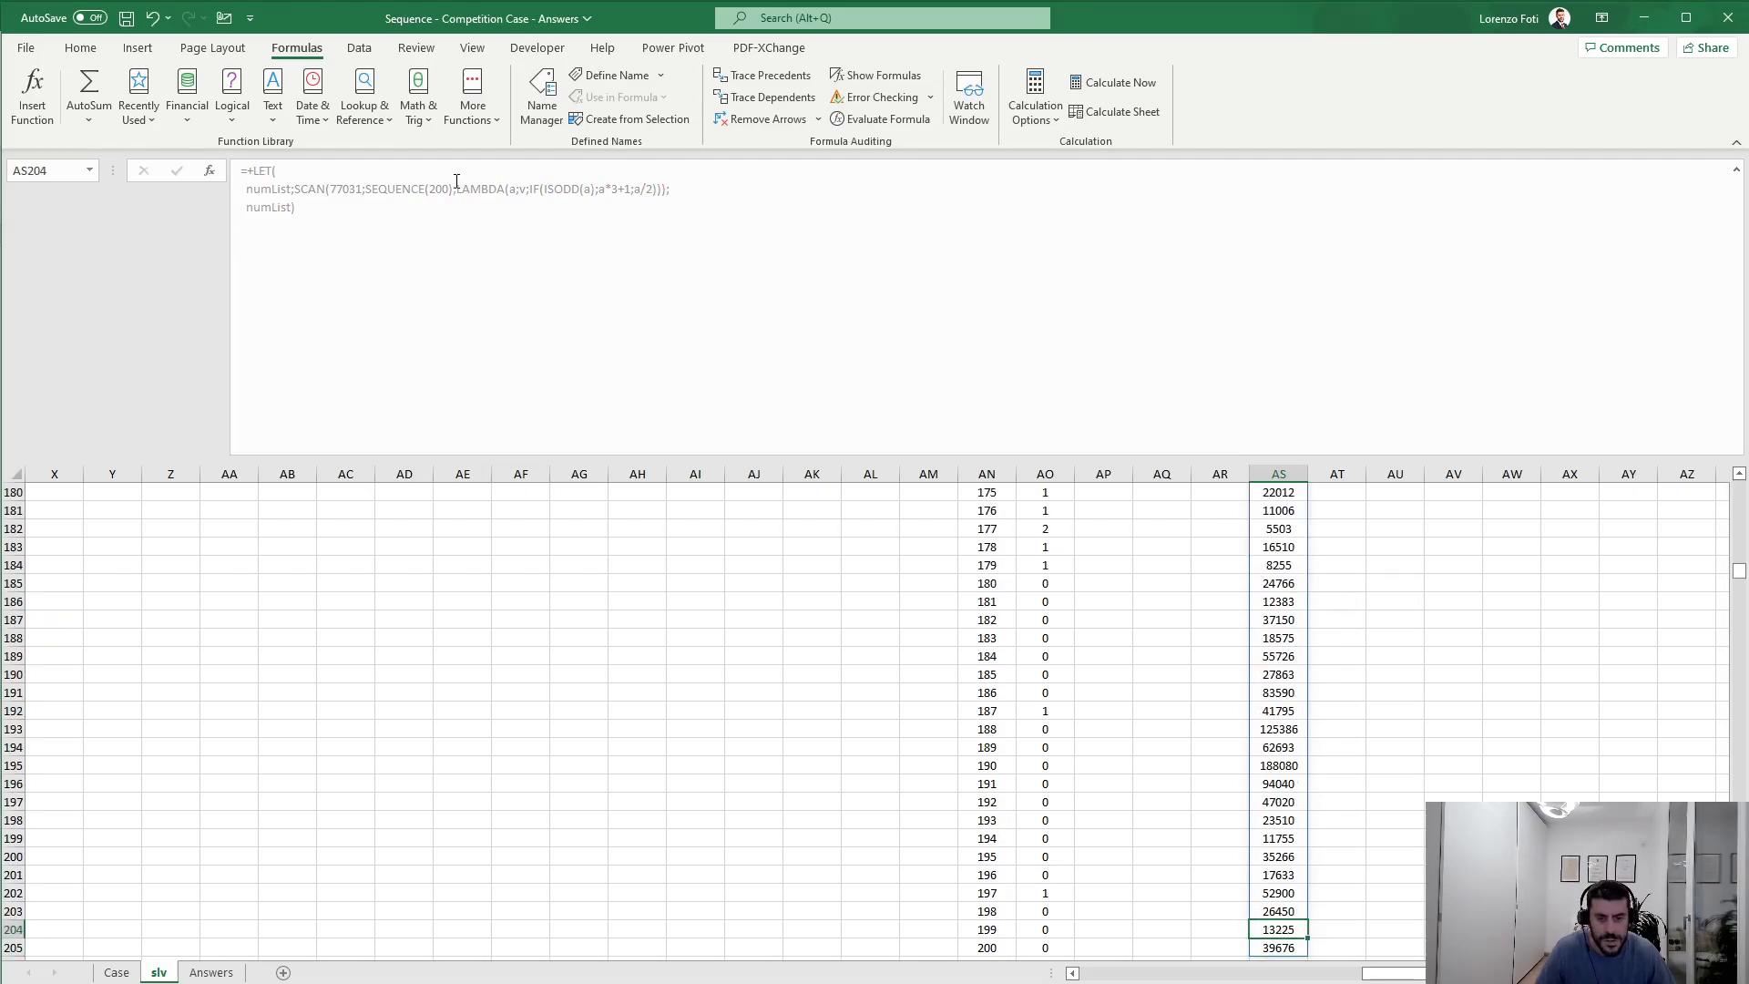
pyautogui.press('Up')
pyautogui.press('Up')
pyautogui.press('Up')
pyautogui.press('Up')
pyautogui.press('Up')
pyautogui.press('Up')
pyautogui.press('Up')
pyautogui.press('Up')
pyautogui.press('Up')
pyautogui.press('Up')
pyautogui.press('Up')
pyautogui.press('Up')
pyautogui.press('Up')
pyautogui.press('Up')
pyautogui.press('Up')
pyautogui.press('Up')
pyautogui.press('Up')
pyautogui.press('Up')
pyautogui.press('Up')
pyautogui.press('Up')
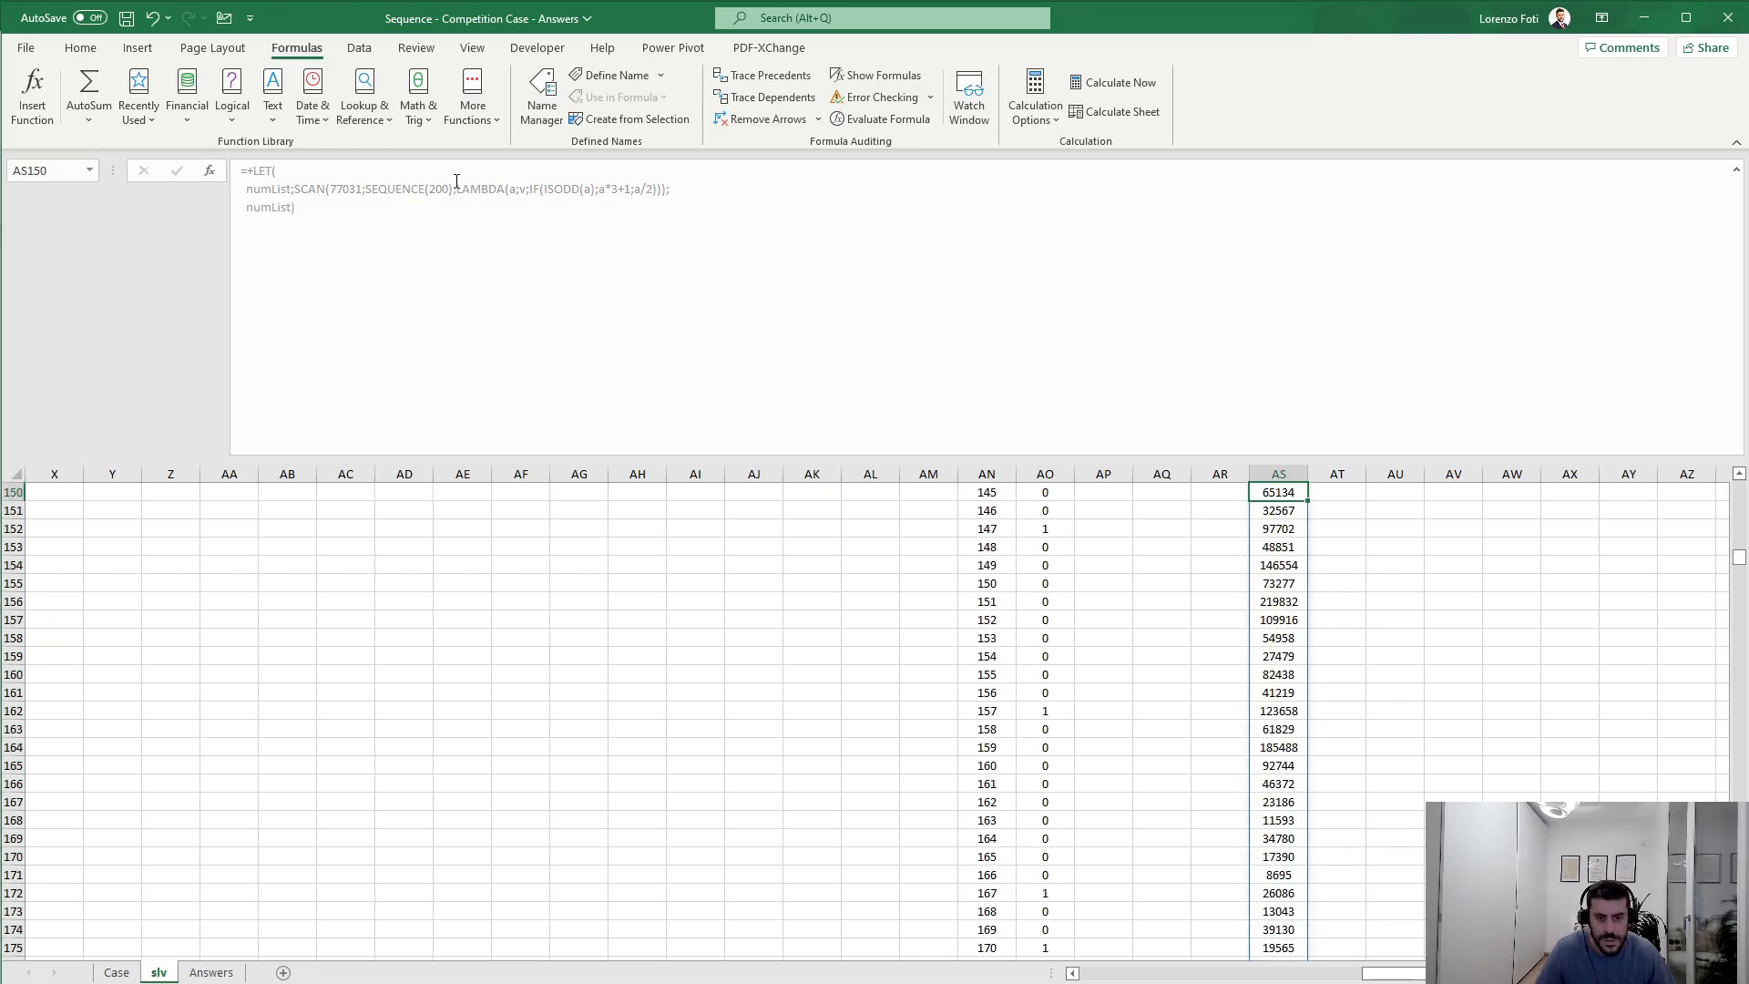
pyautogui.press('Up')
pyautogui.press('Up')
pyautogui.press('Up')
pyautogui.press('Up')
pyautogui.press('Up')
pyautogui.press('Up')
pyautogui.press('Up')
pyautogui.press('Up')
pyautogui.press('Up')
pyautogui.press('Up')
pyautogui.press('Up')
pyautogui.press('Up')
pyautogui.press('Up')
pyautogui.press('Up')
pyautogui.press('Up')
pyautogui.press('Up')
pyautogui.press('Up')
pyautogui.press('Up')
pyautogui.press('Up')
pyautogui.press('Up')
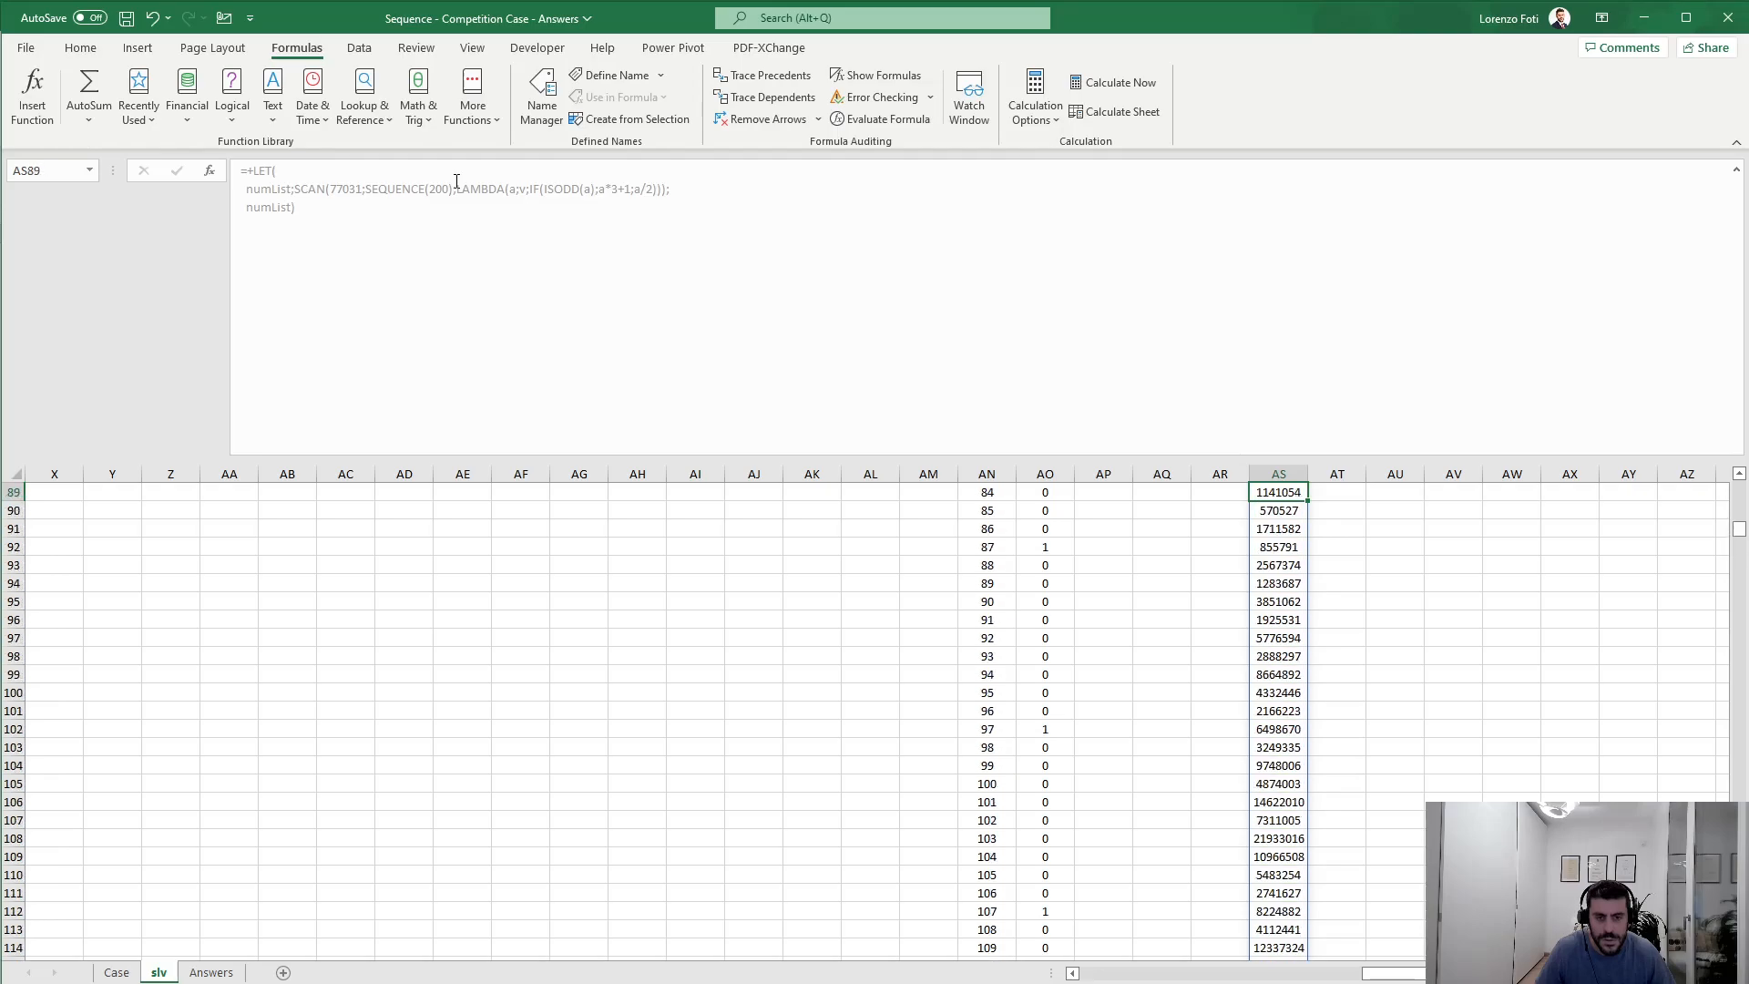
pyautogui.press('Up')
pyautogui.press('Up')
pyautogui.press('Up')
pyautogui.press('Up')
pyautogui.press('Up')
pyautogui.press('Up')
pyautogui.press('Up')
pyautogui.press('Up')
pyautogui.press('Up')
pyautogui.press('Up')
pyautogui.press('Up')
pyautogui.press('Up')
pyautogui.press('Up')
pyautogui.press('Up')
pyautogui.press('Up')
pyautogui.press('Up')
pyautogui.press('Up')
pyautogui.press('Up')
pyautogui.press('Up')
pyautogui.press('Up')
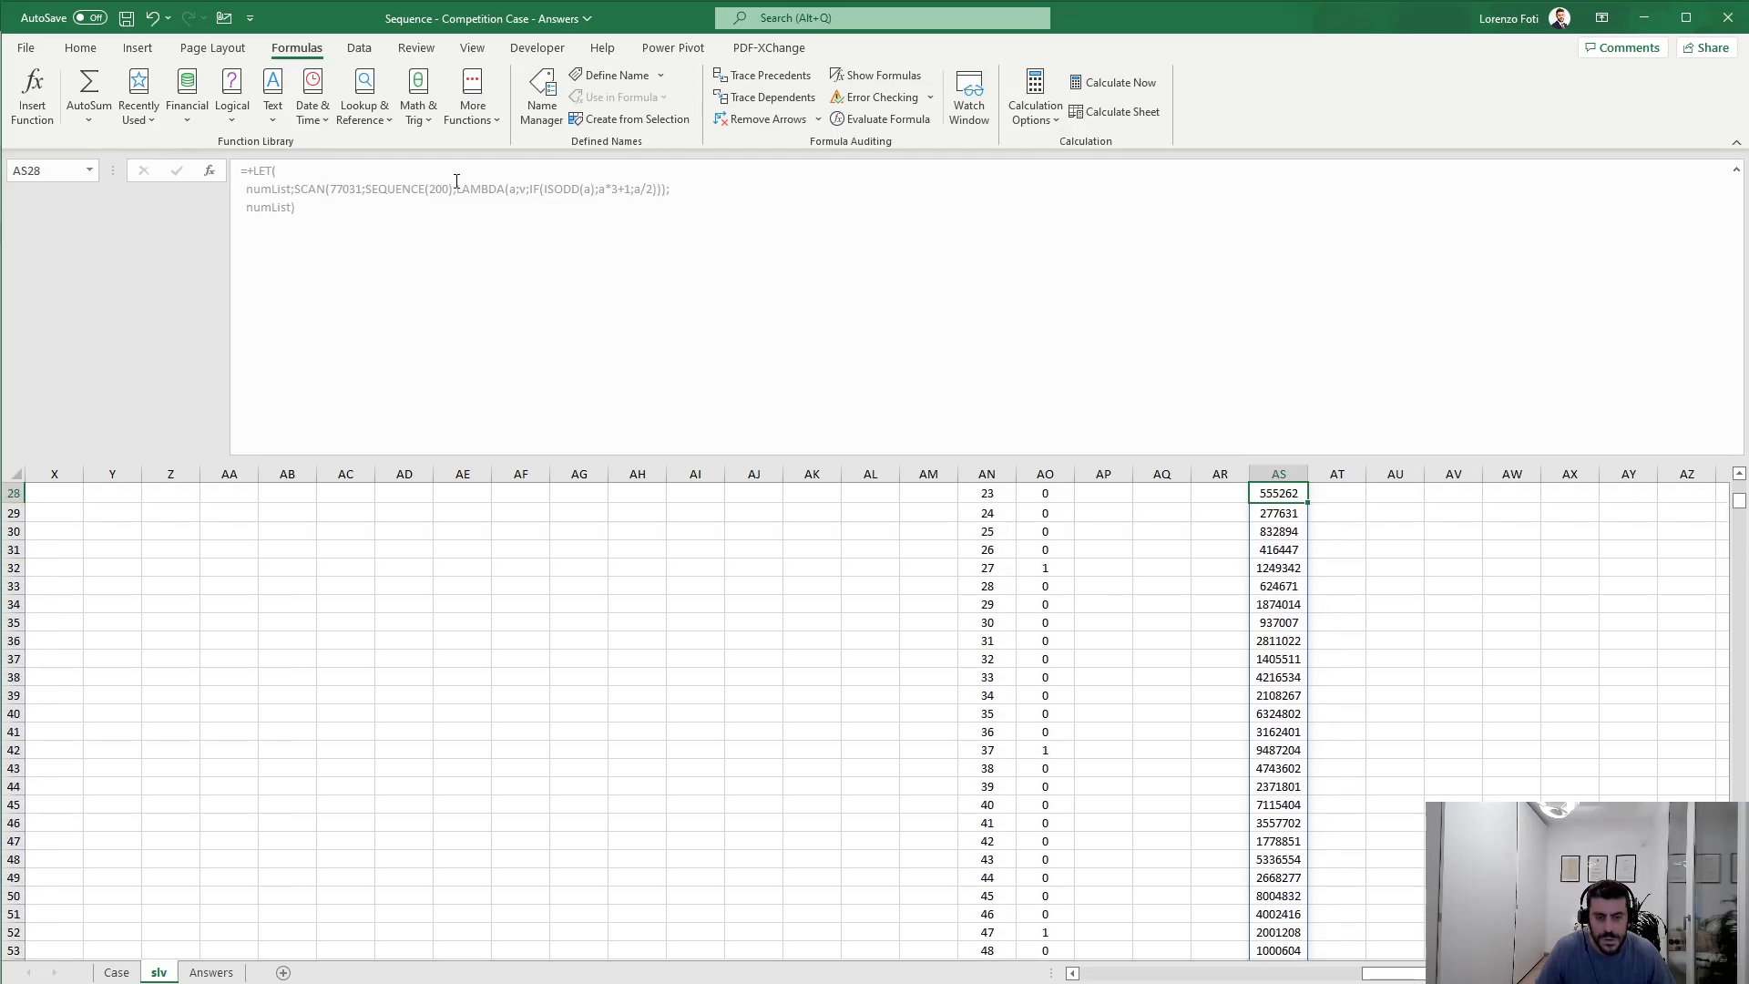
pyautogui.press('Up')
pyautogui.press('Down')
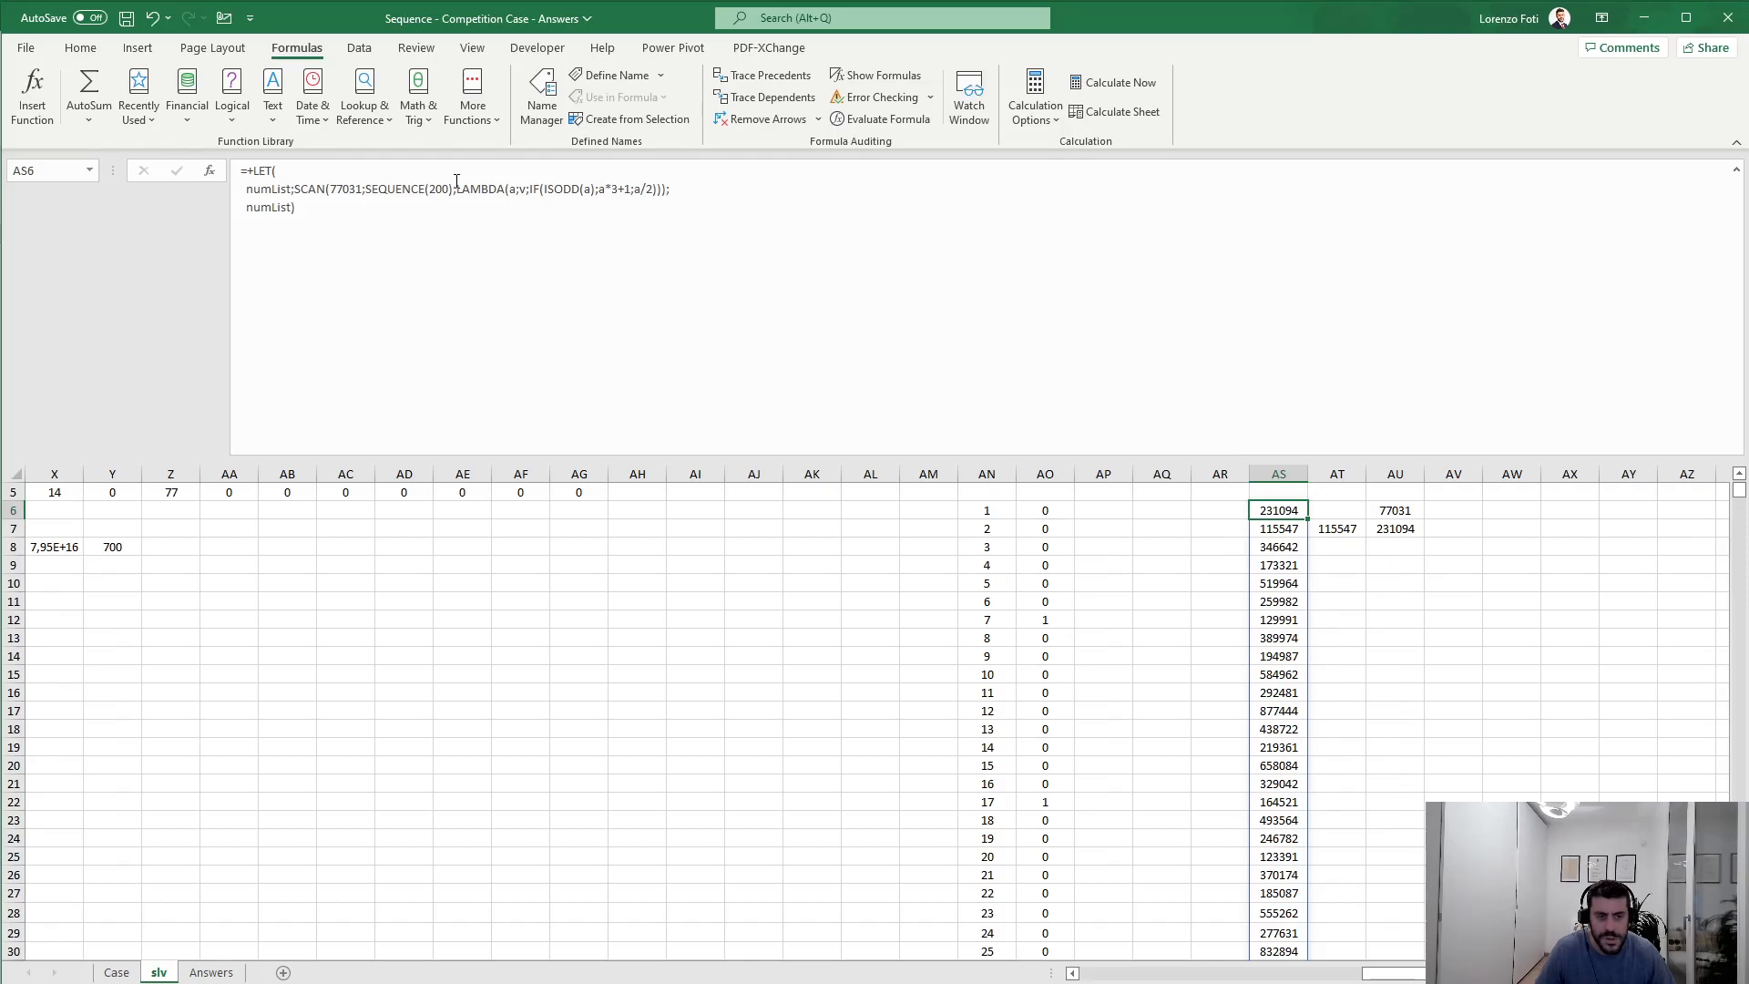
# Step: Check the Bonus 3 answer on the Answers sheet and return to the slv sheet
pyautogui.click(211, 971)
pyautogui.scroll(10, 278, 838)
pyautogui.scroll(20, 277, 839)
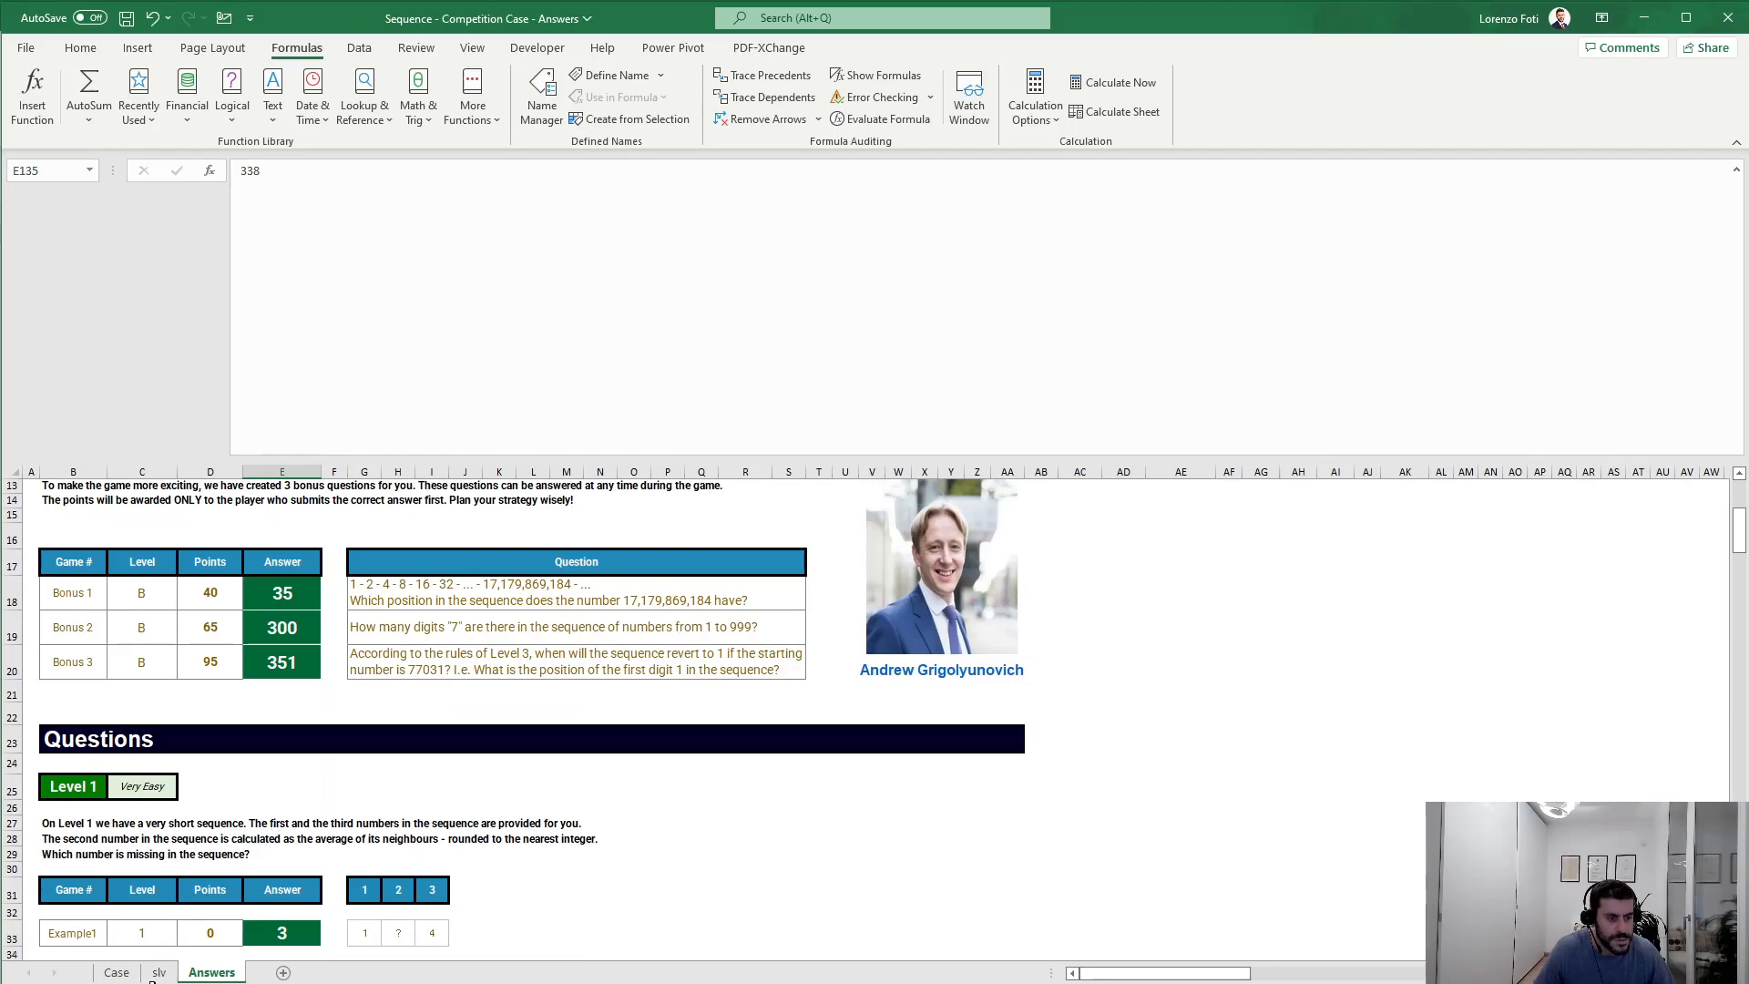
pyautogui.click(159, 973)
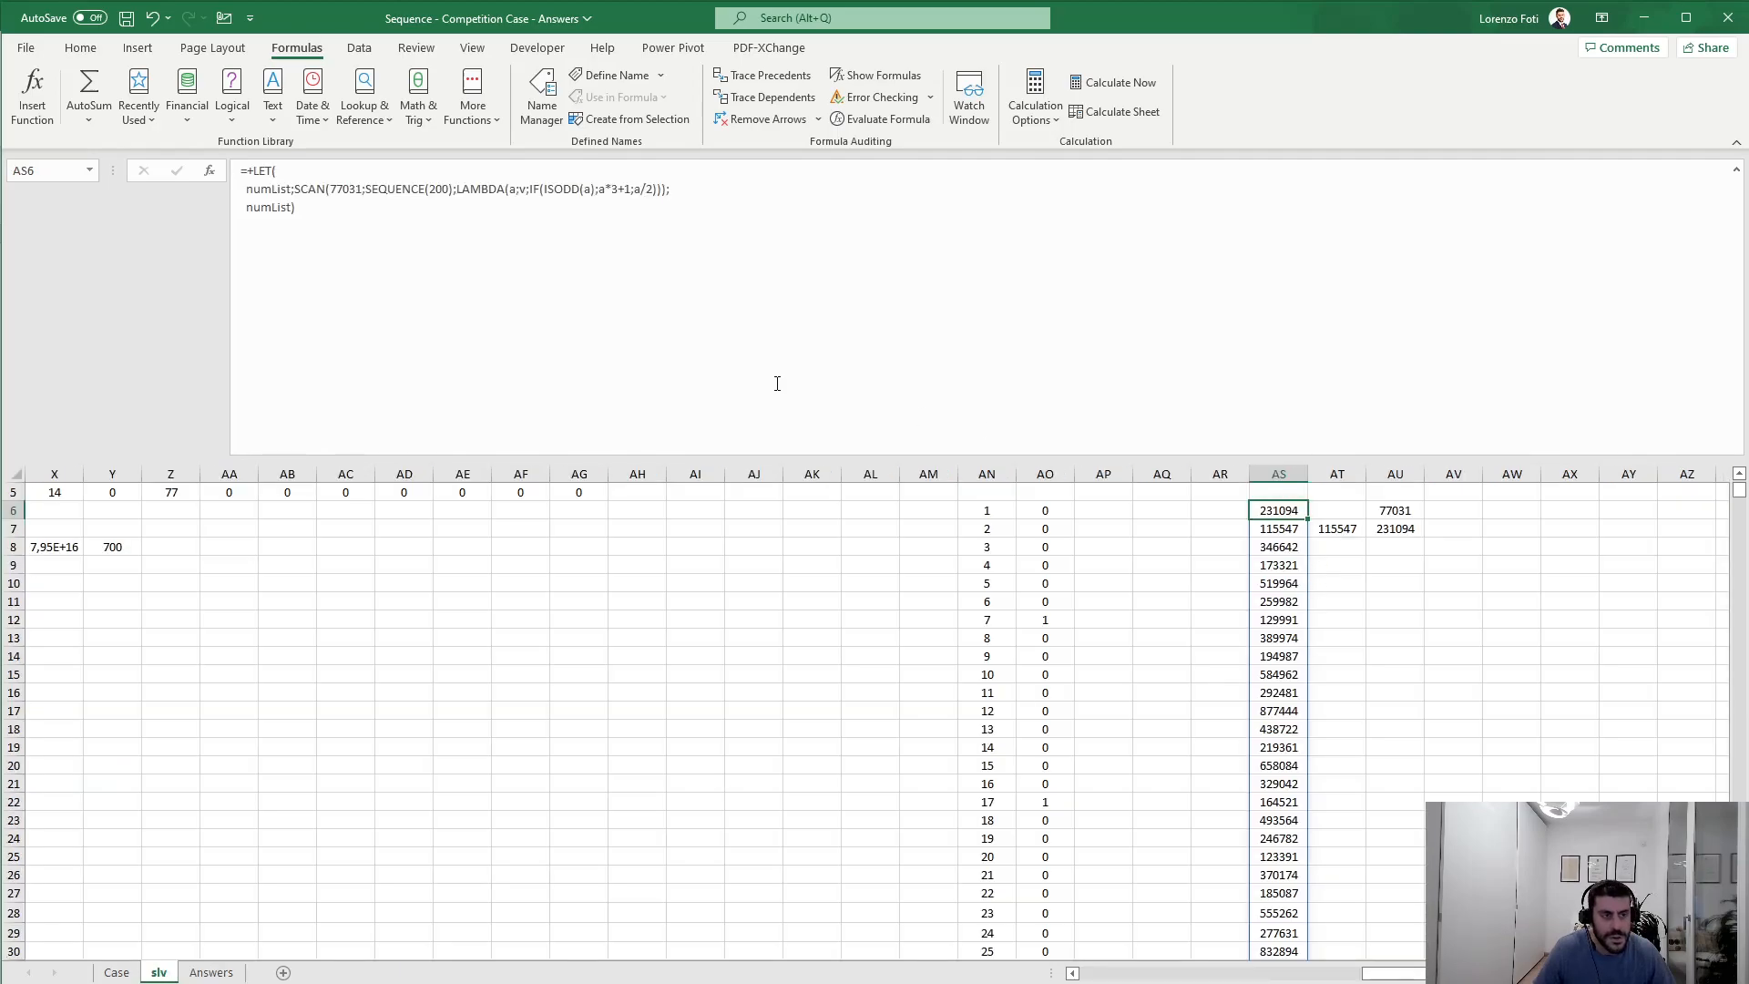
# Step: Change the SCAN's array in the AS6 formula to SEQUENCE(300)
pyautogui.click(439, 186)
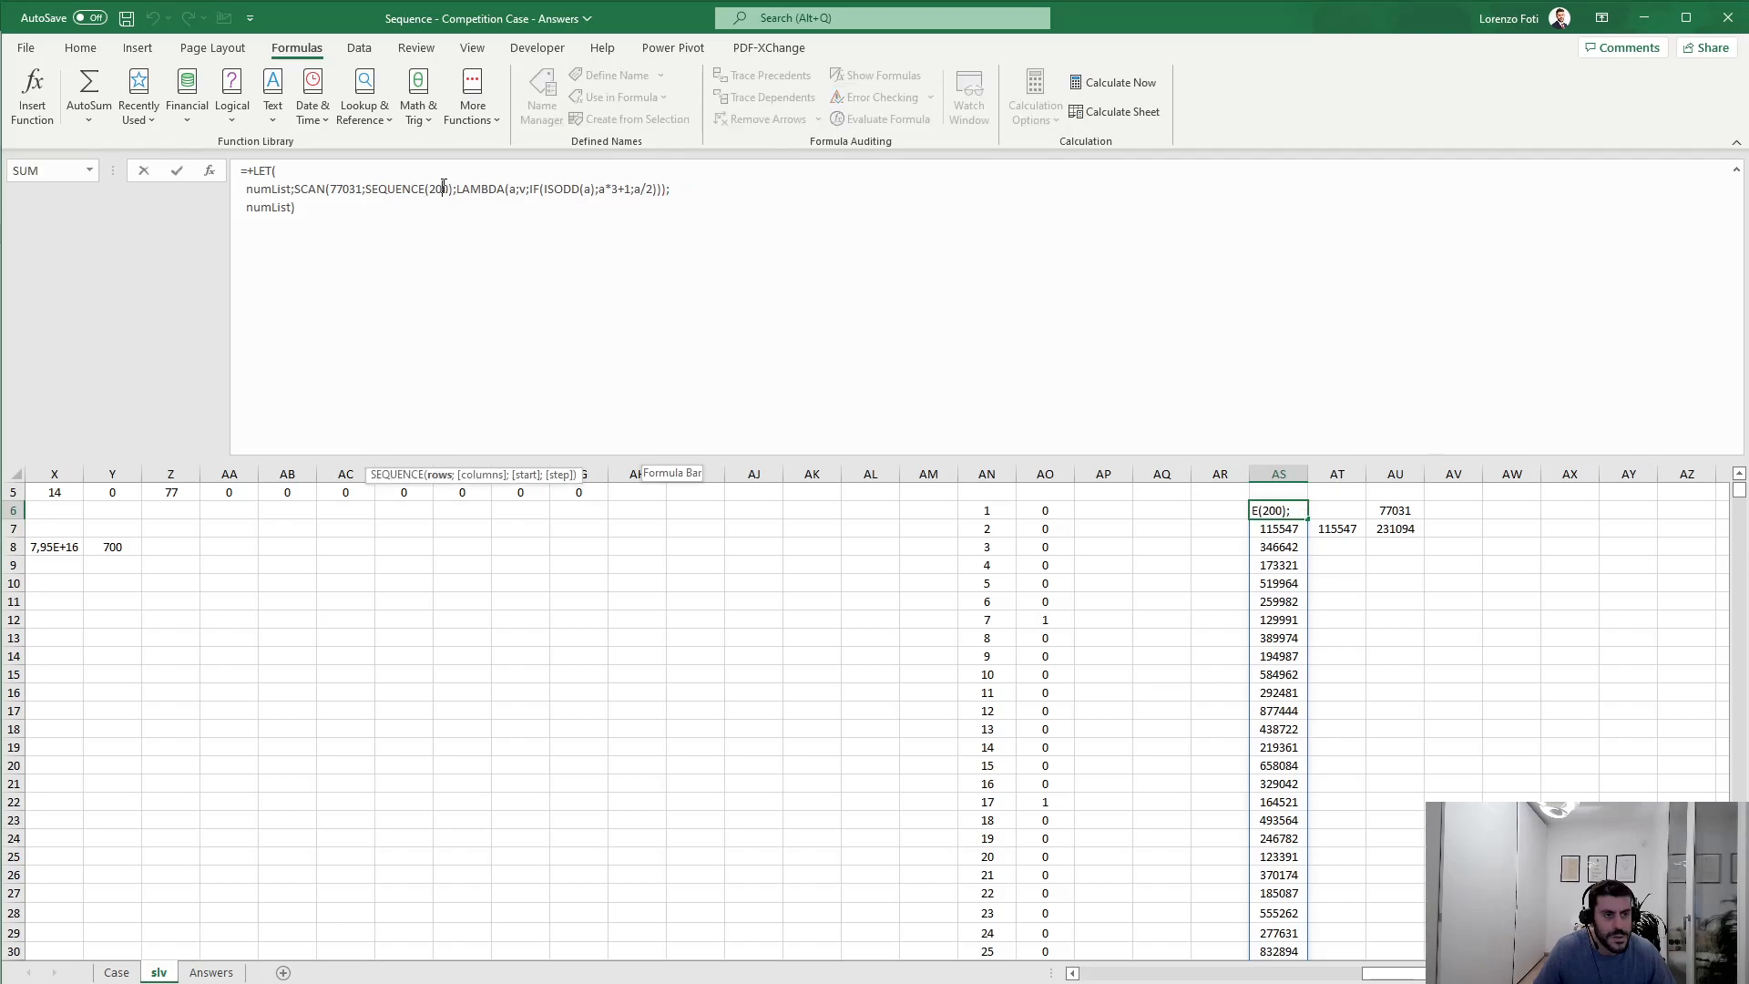
pyautogui.press('Escape')
pyautogui.press('Escape')
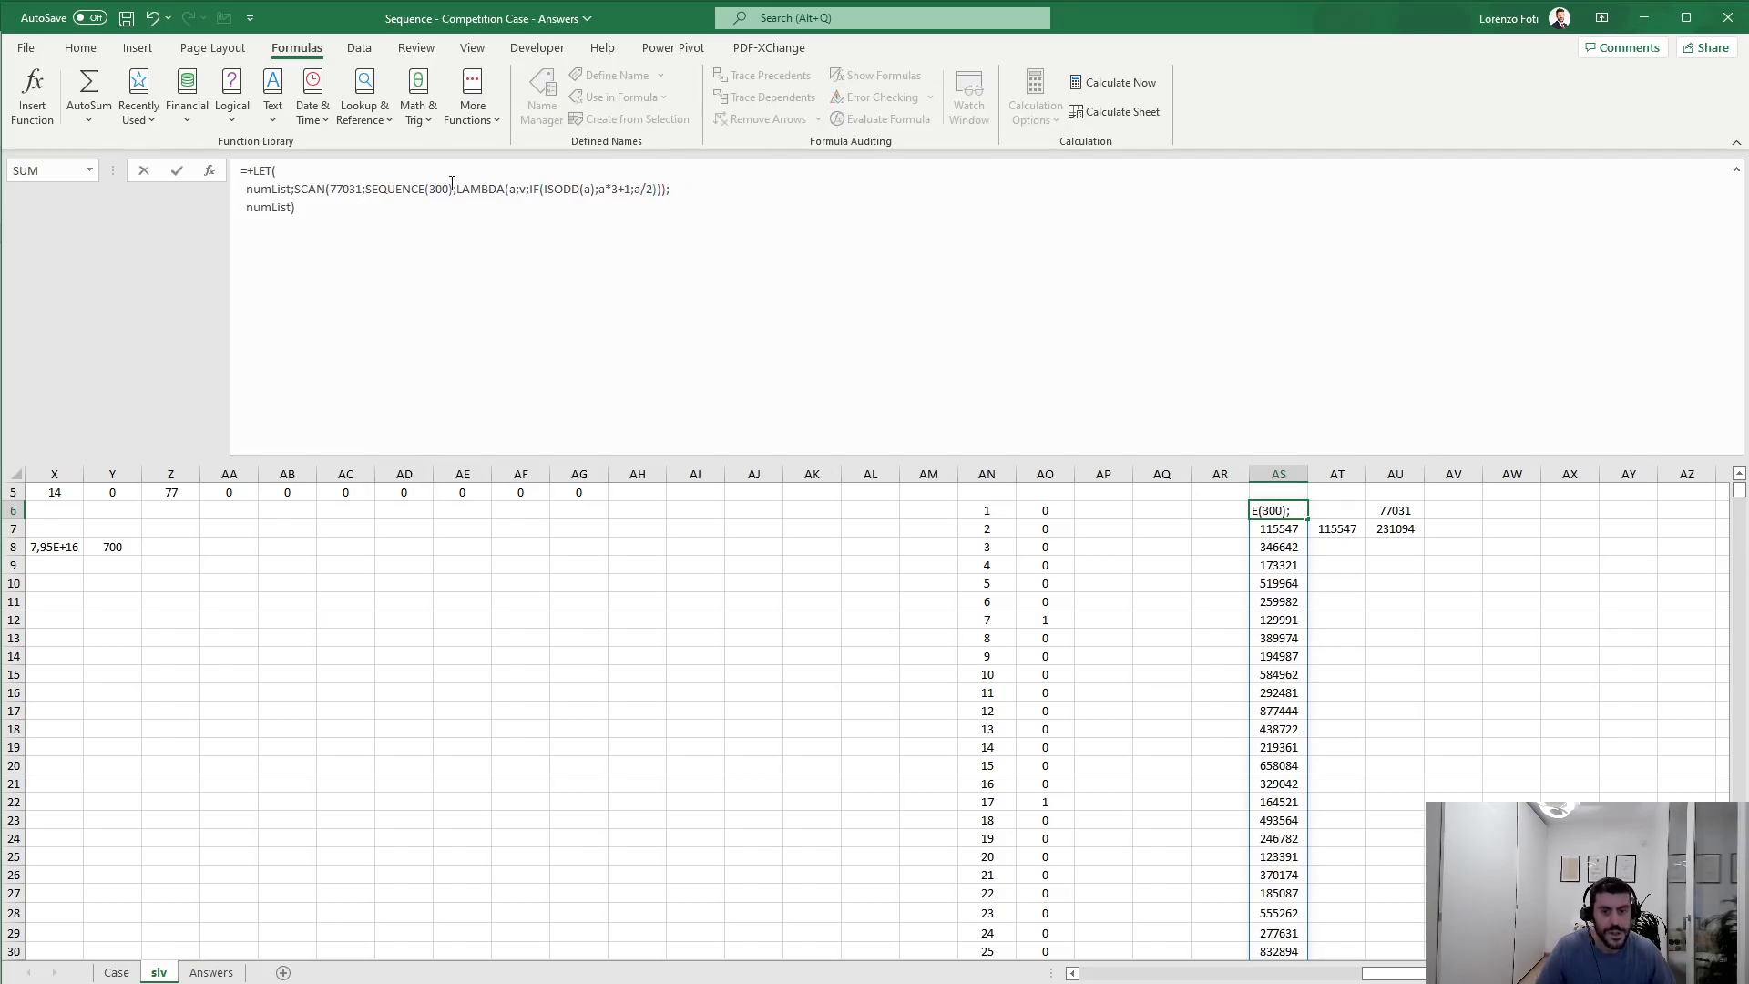
# Step: Enter +MATCH(1;AS6#;0) in AS4 to find the position of the first 1 in the spilled list
pyautogui.press('Up')
pyautogui.press('Up')
pyautogui.press('Up')
pyautogui.press('Up')
pyautogui.press('Up')
pyautogui.press('Down')
pyautogui.press('Down')
pyautogui.press('Down')
pyautogui.write('+martc')
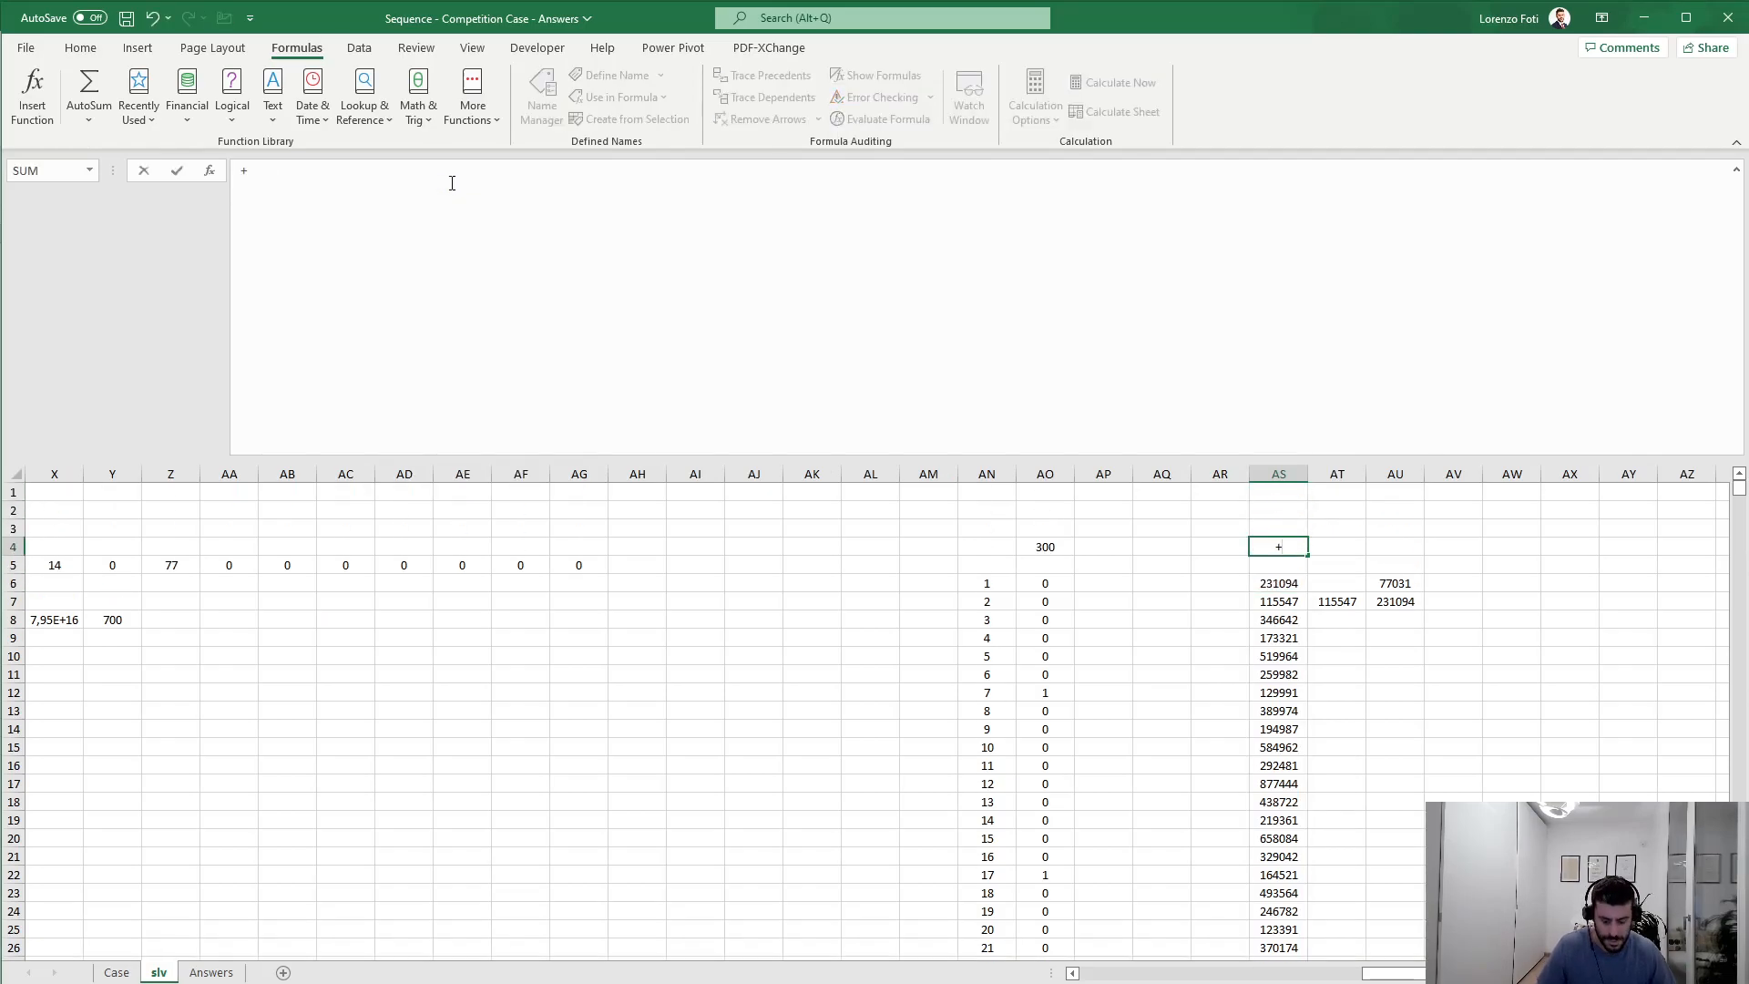
pyautogui.press('BackSpace')
pyautogui.press('BackSpace')
pyautogui.press('BackSpace')
pyautogui.write('tch(1;')
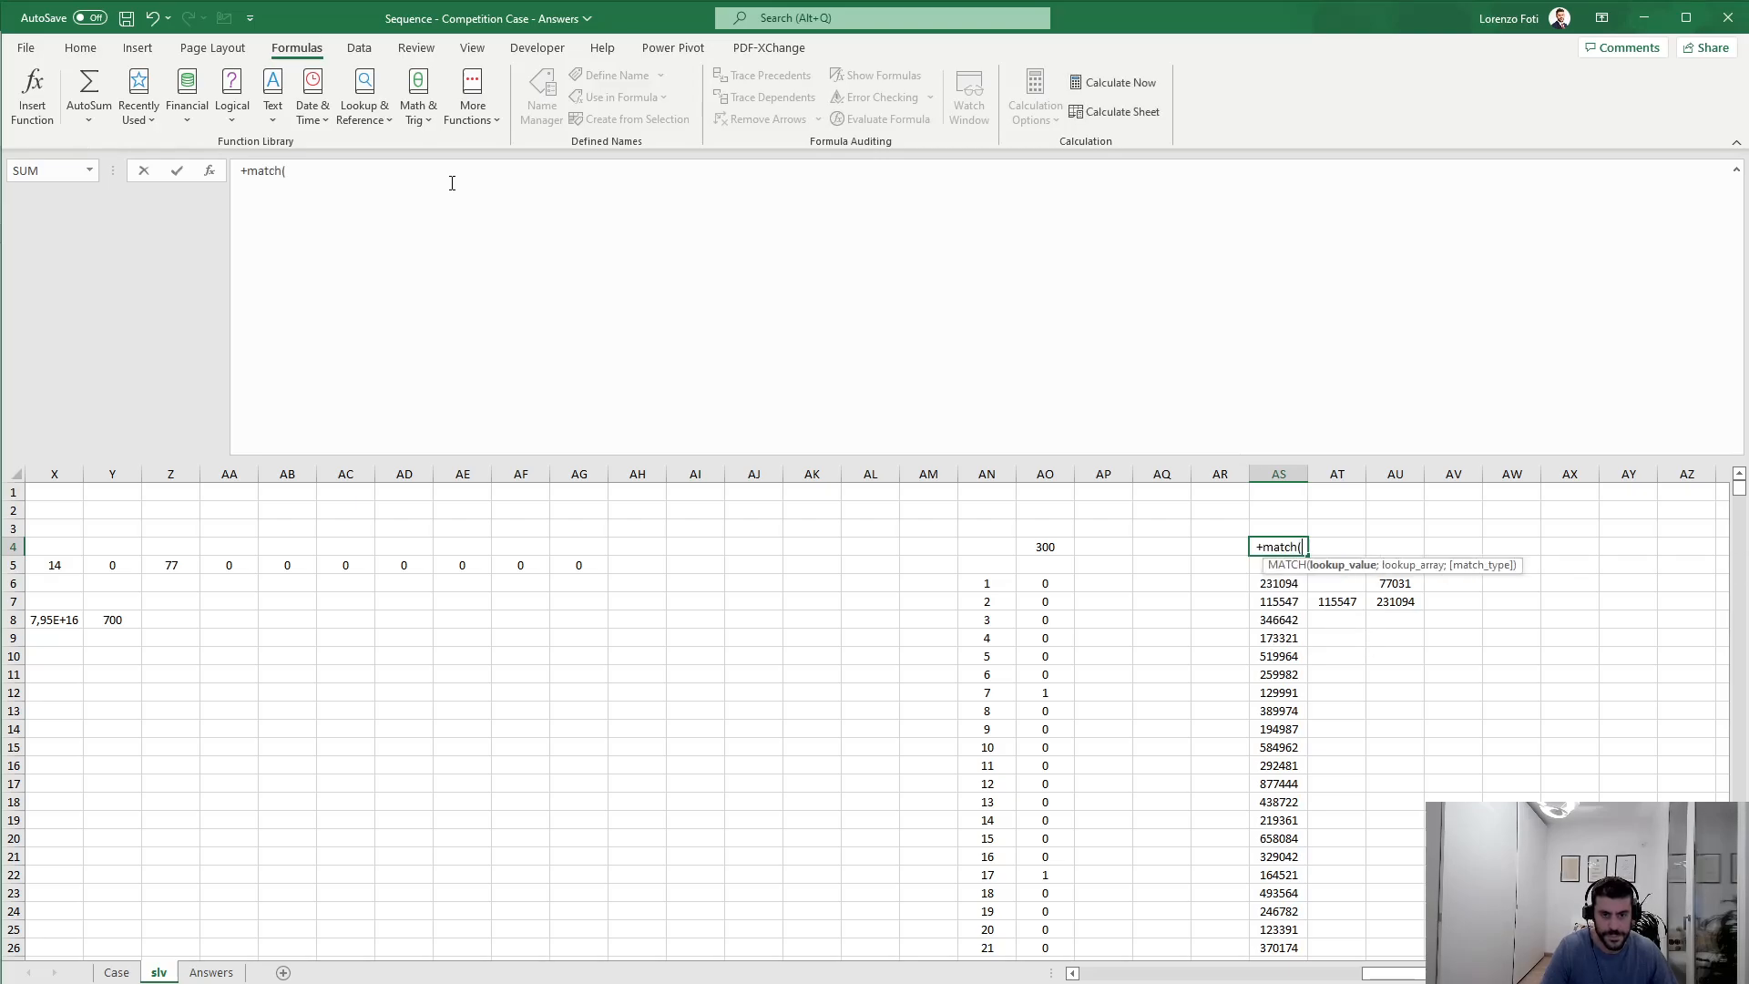
pyautogui.press('Down')
pyautogui.press('Down')
pyautogui.hotkey('ctrl', 'shift', 'Down')
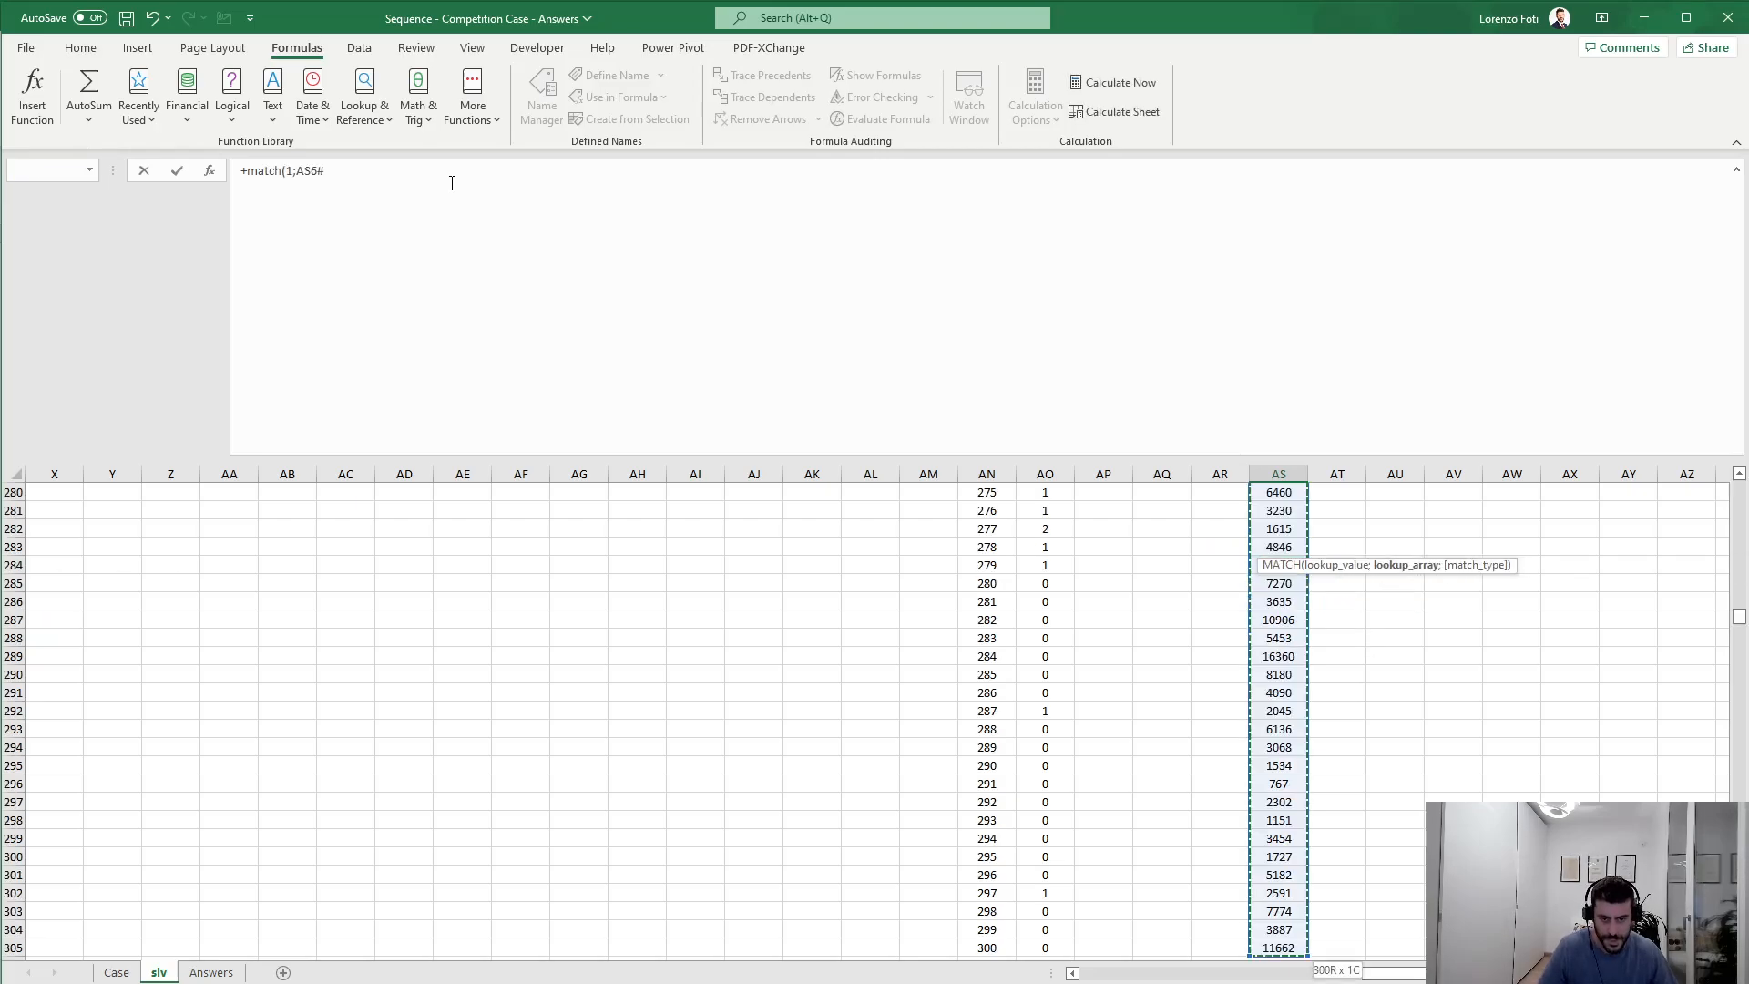
pyautogui.write(';0)')
pyautogui.press('Return')
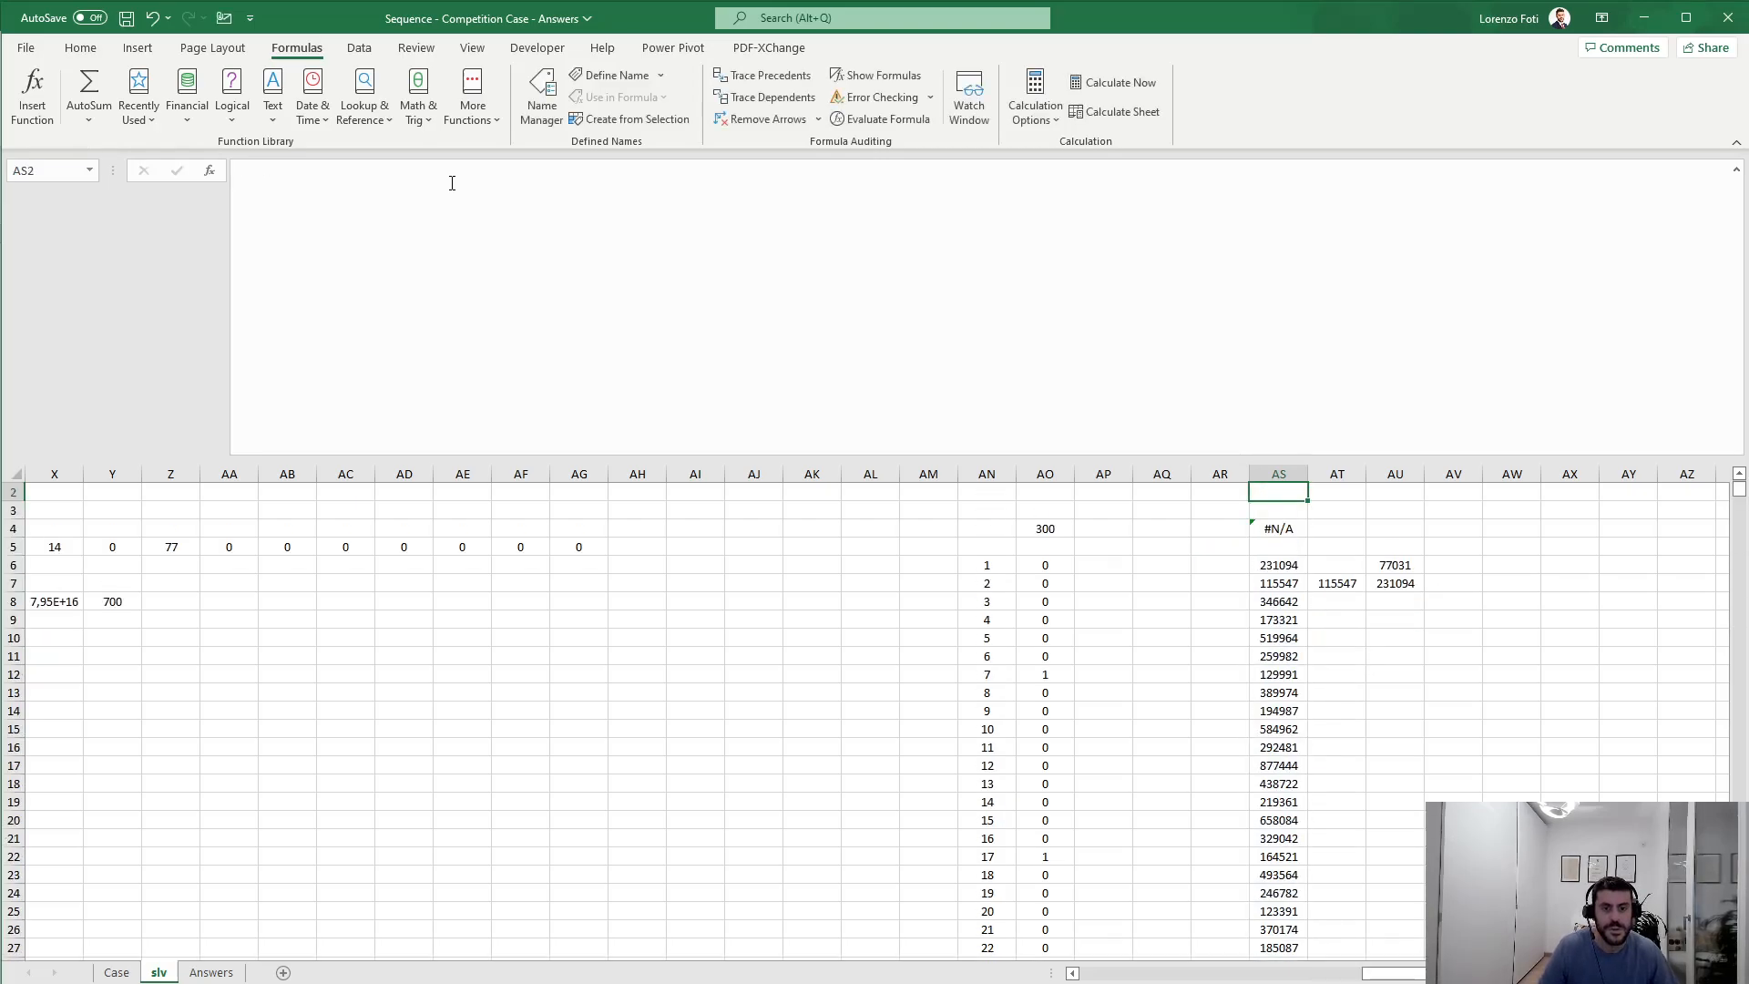
# Step: Change the SCAN's array in the AS6 formula to SEQUENCE(400)
pyautogui.press('Up')
pyautogui.press('Up')
pyautogui.press('Up')
pyautogui.press('Down')
pyautogui.press('Down')
pyautogui.press('Down')
pyautogui.press('Down')
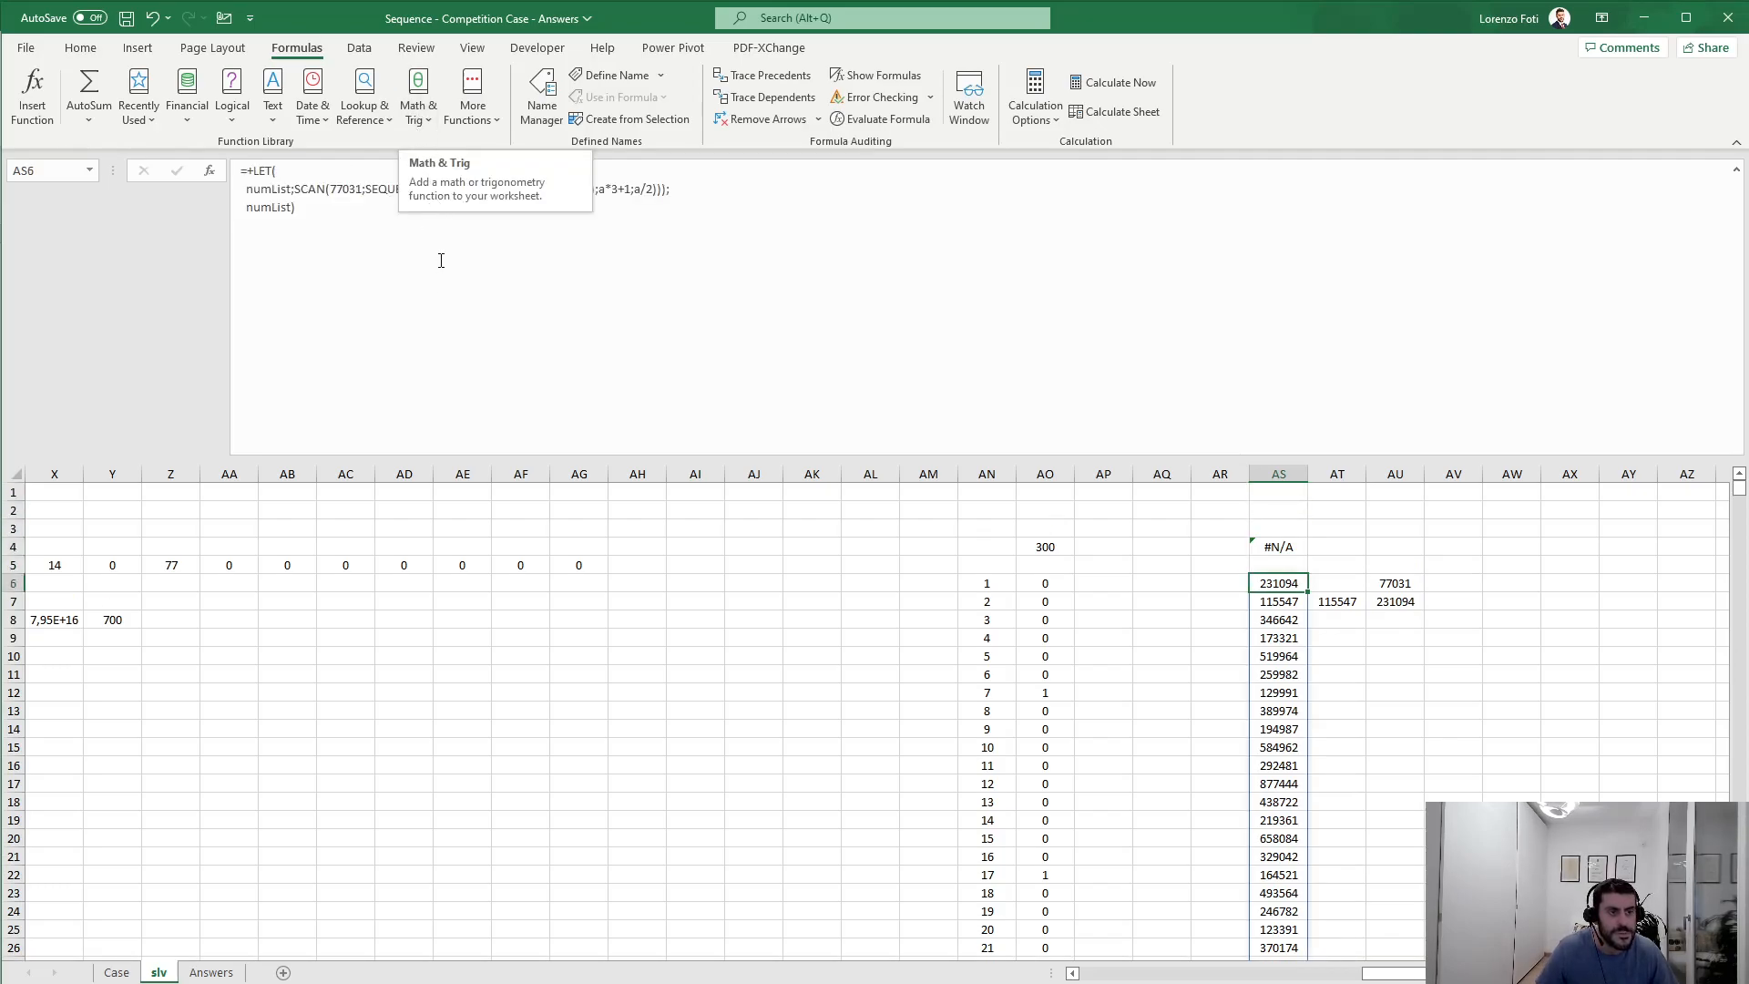
pyautogui.click(441, 260)
pyautogui.click(438, 189)
pyautogui.press('BackSpace')
pyautogui.write('4')
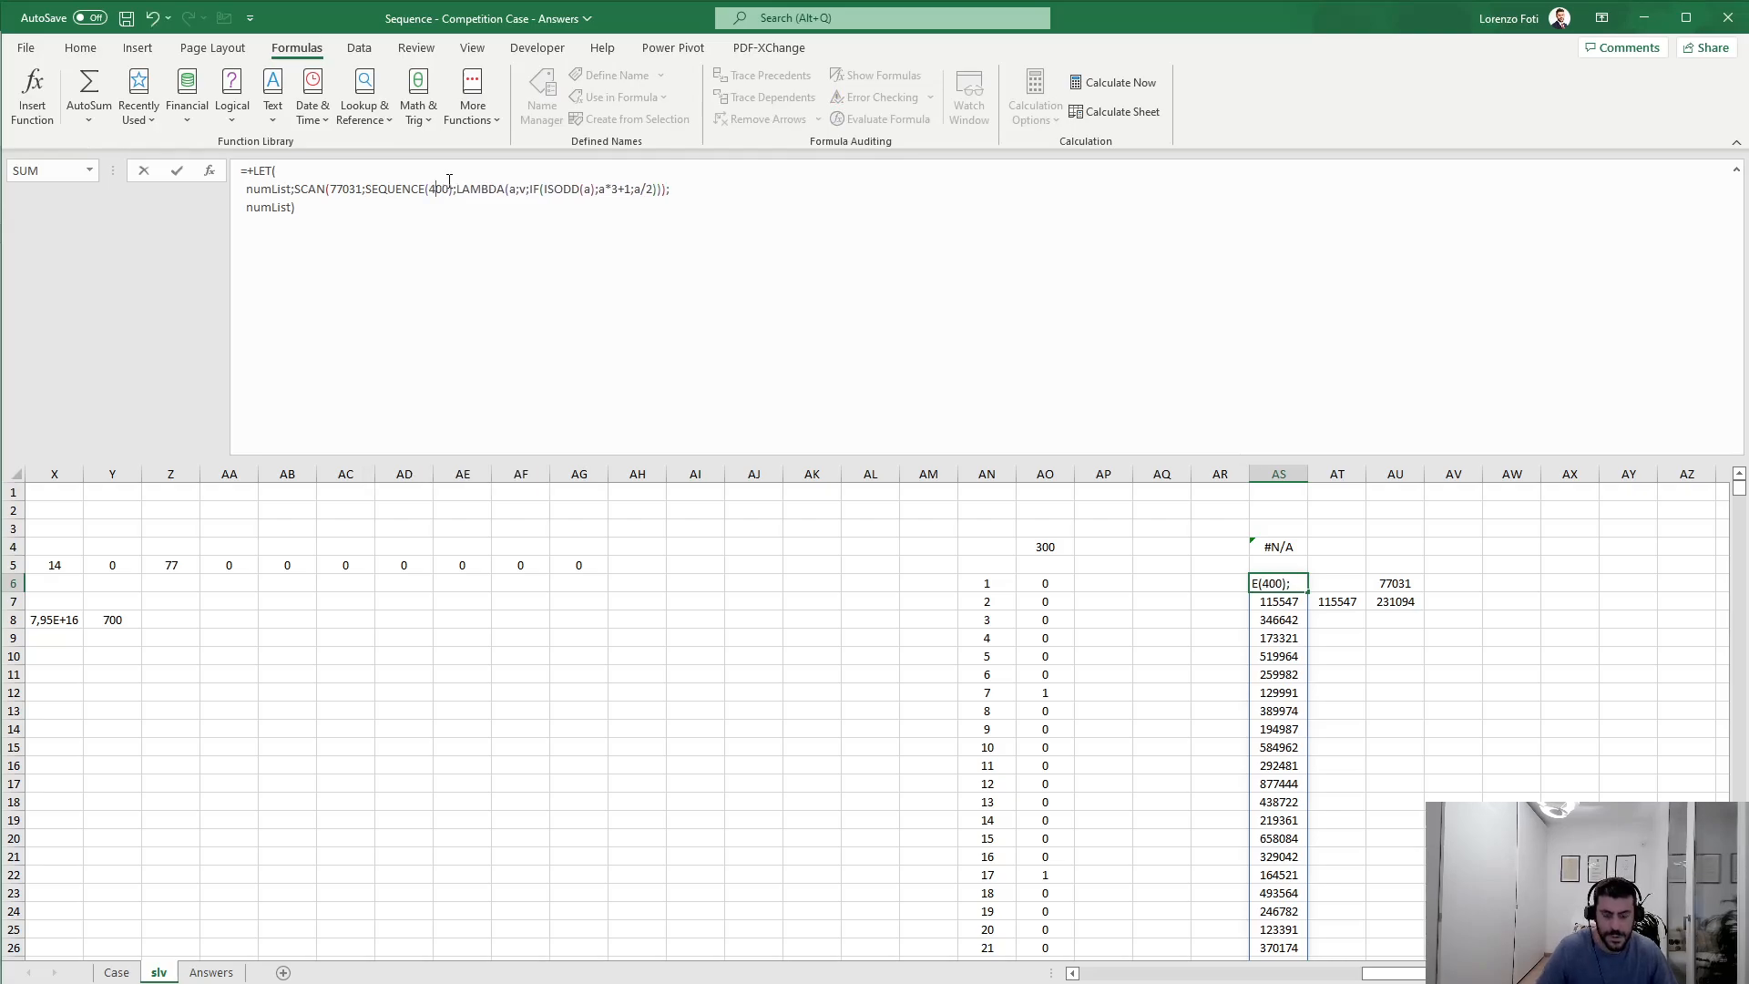
pyautogui.press('Return')
# Step: Add +1 to the MATCH formula in AS4 and compare it with the Bonus 3 answer on the Answers sheet
pyautogui.press('Up')
pyautogui.press('Up')
pyautogui.press('Up')
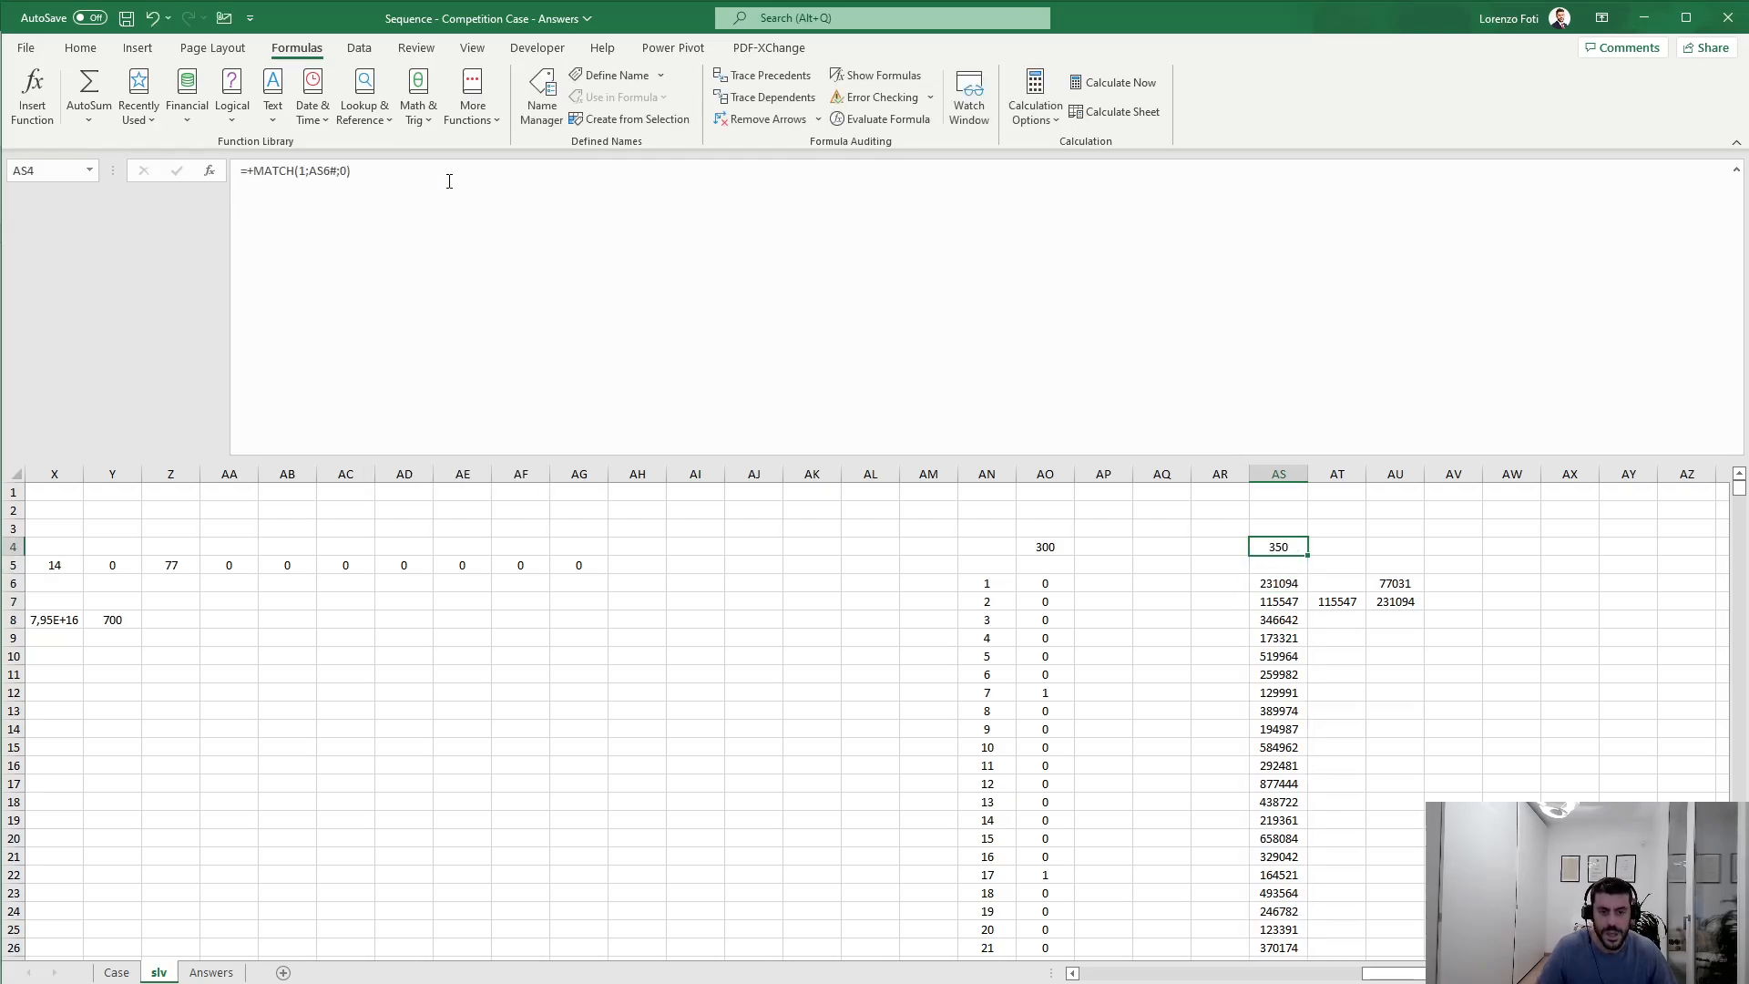
pyautogui.click(400, 186)
pyautogui.write('+1')
pyautogui.press('Return')
pyautogui.press('Up')
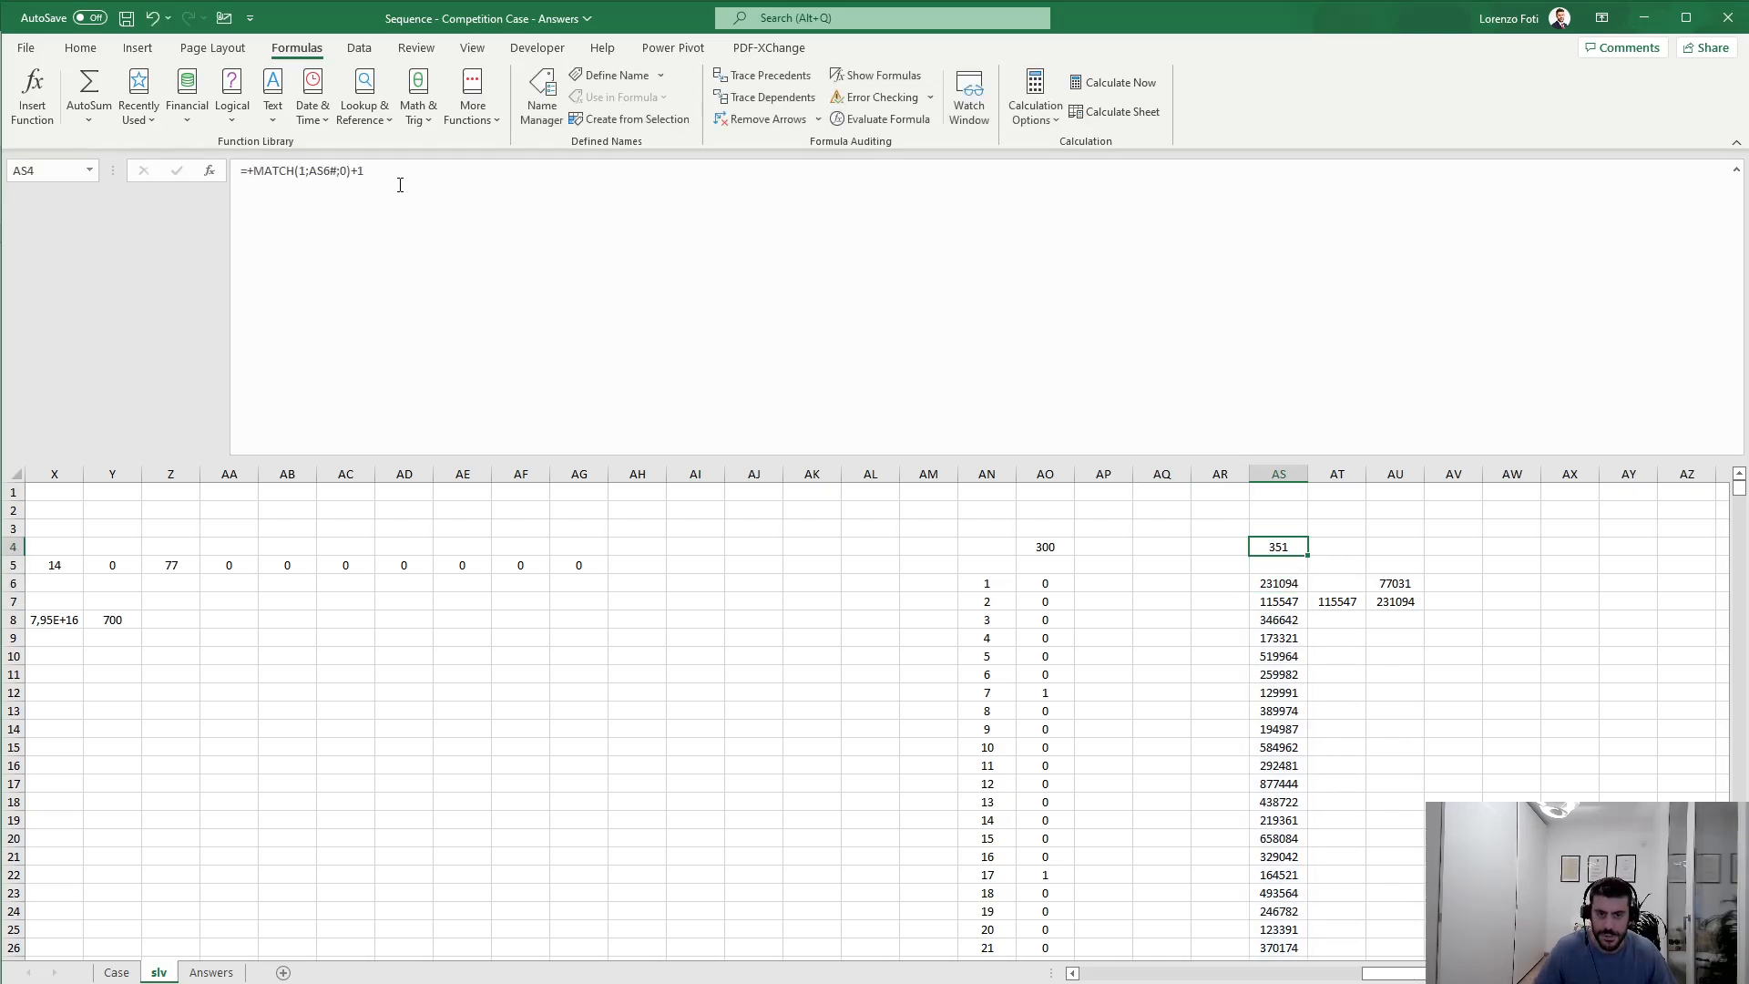
pyautogui.hotkey('ctrl', 'pagedown')
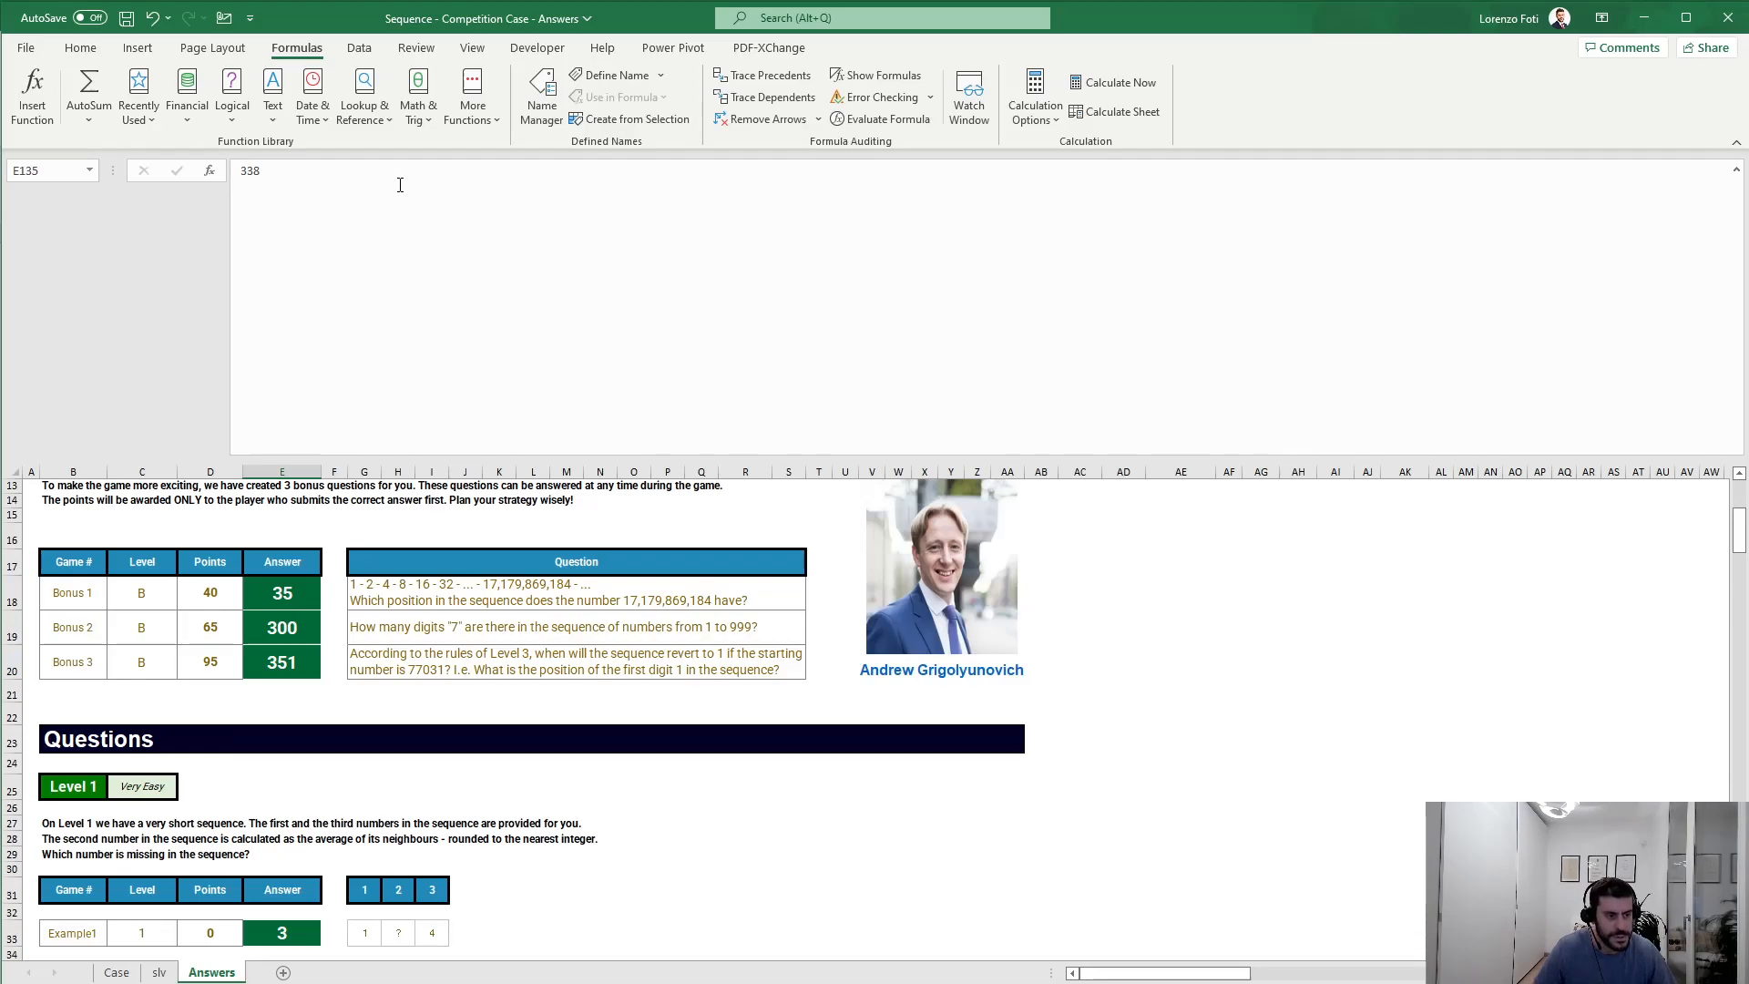
pyautogui.hotkey('ctrl', 'pageup')
# Step: Replace the final numList in the AS6 LET formula with MATCH(1;numList;0)+1 to return the position directly
pyautogui.press('Down')
pyautogui.press('Down')
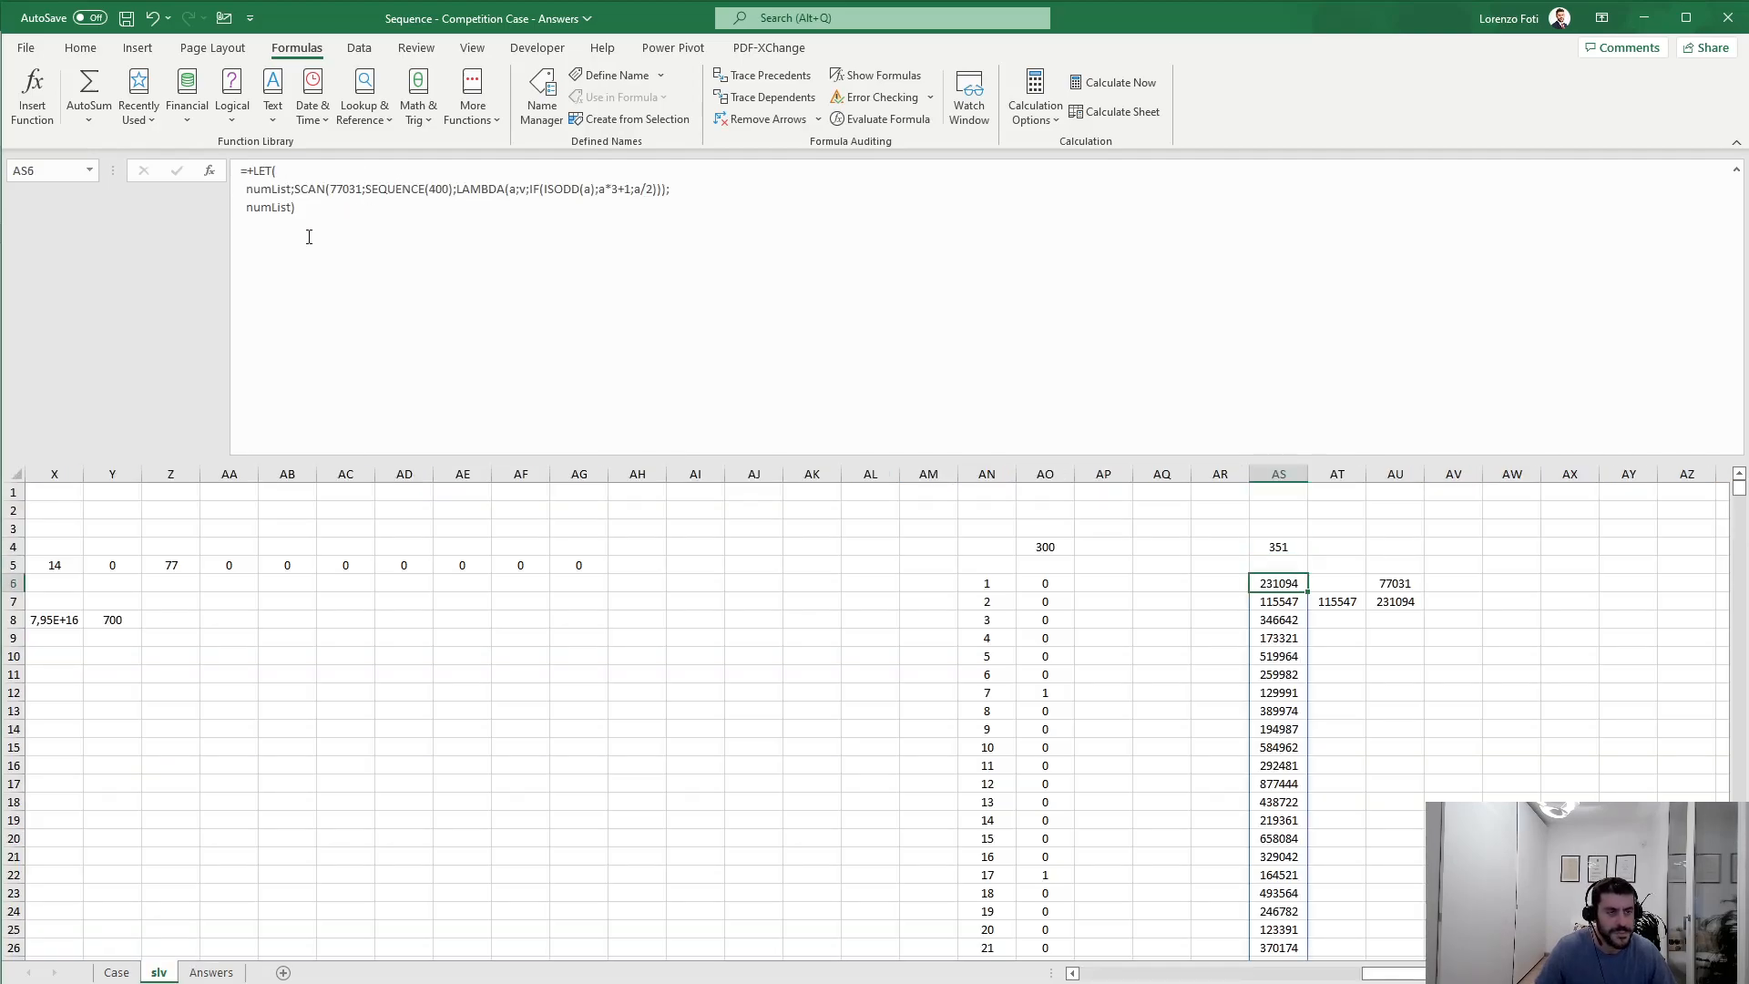
pyautogui.click(296, 206)
pyautogui.doubleClick(283, 207)
pyautogui.write('match(1;')
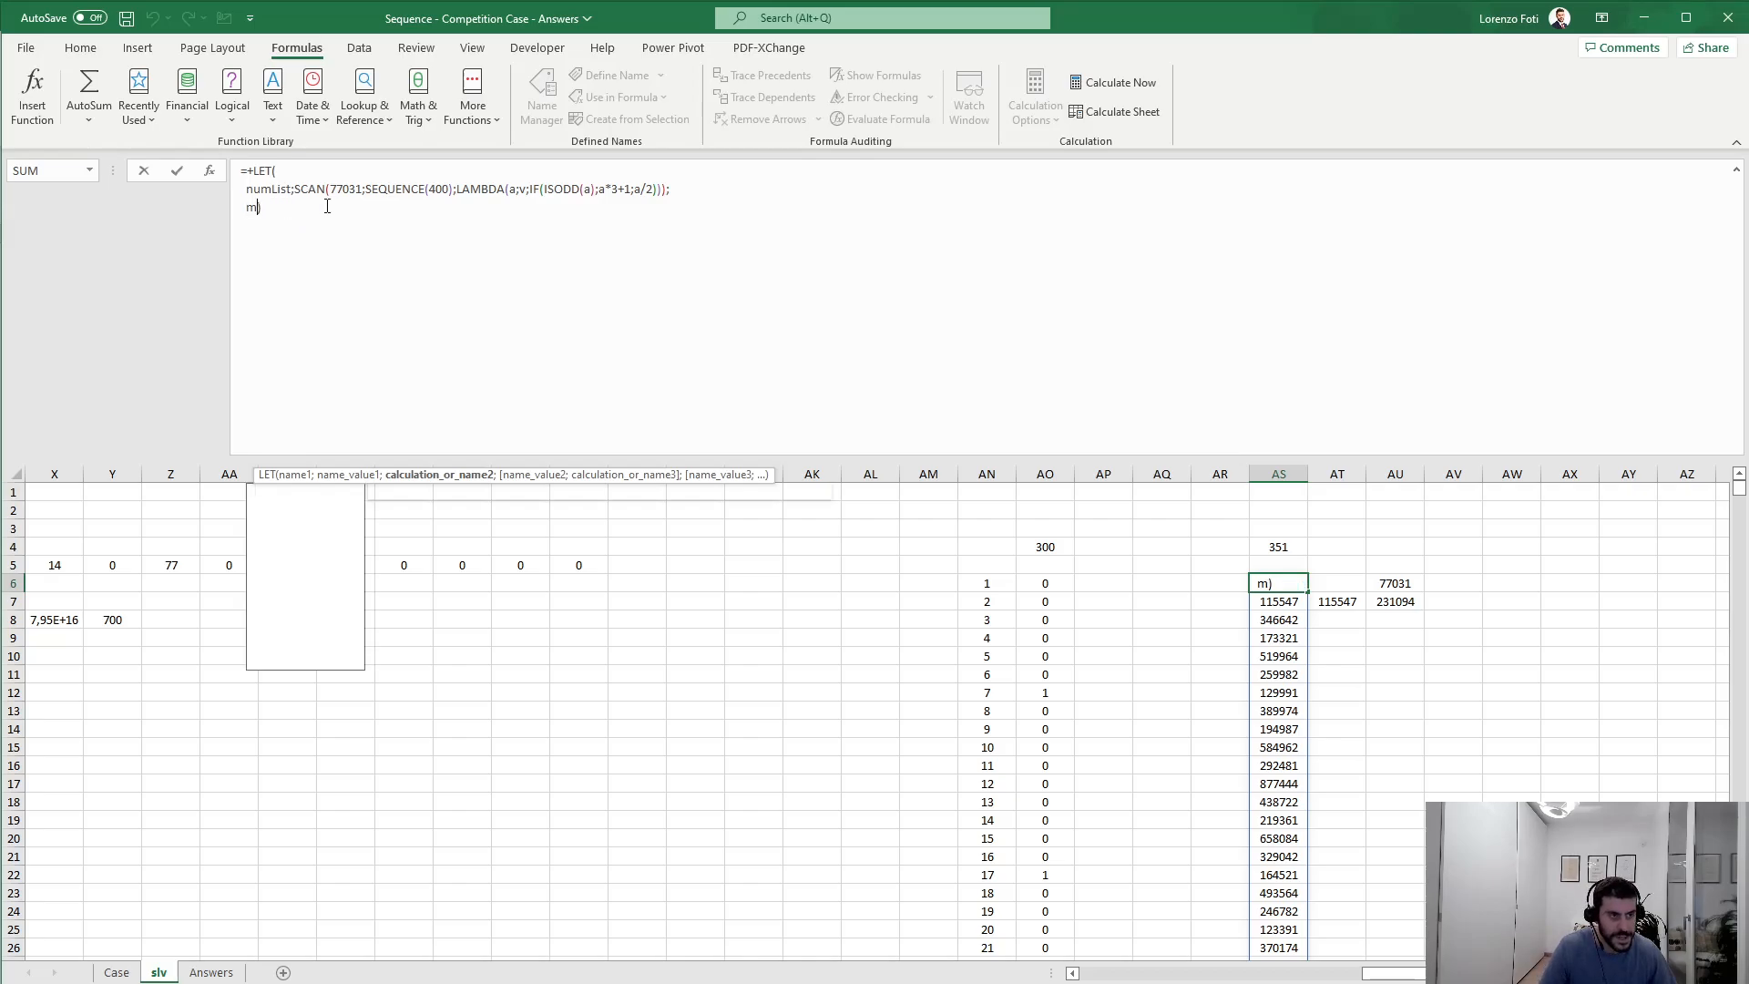
pyautogui.write('num')
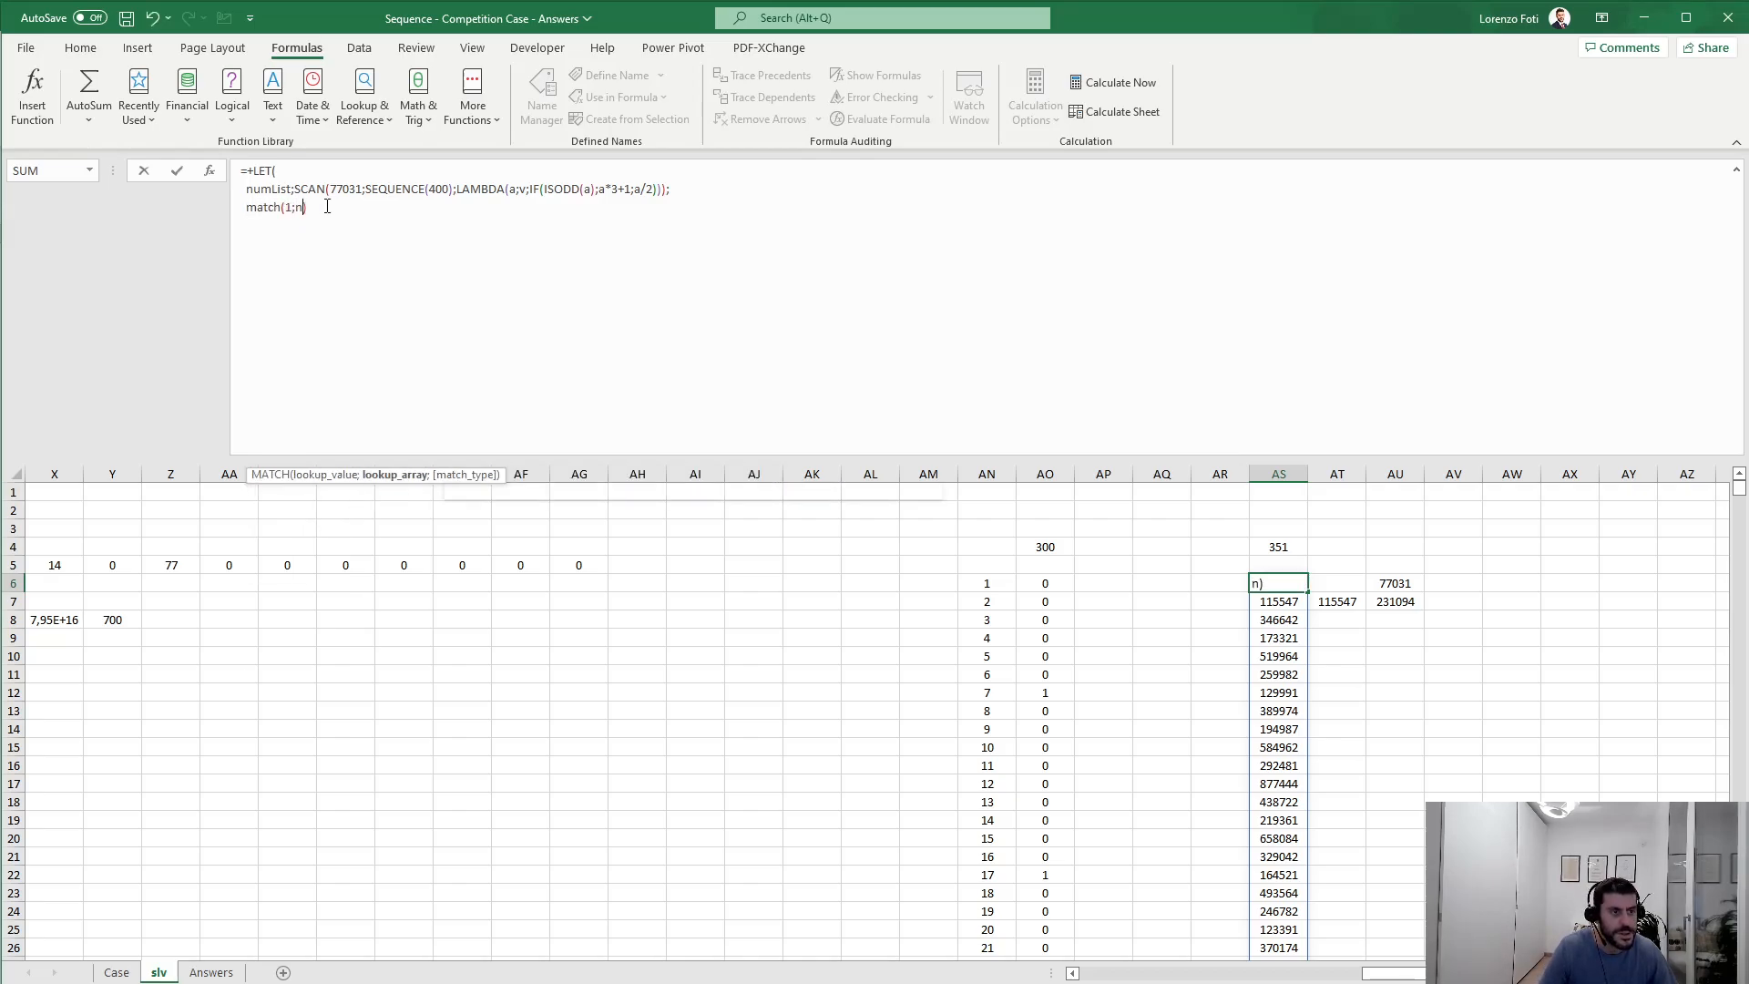
pyautogui.press('Down')
pyautogui.press('Tab')
pyautogui.write(';0')
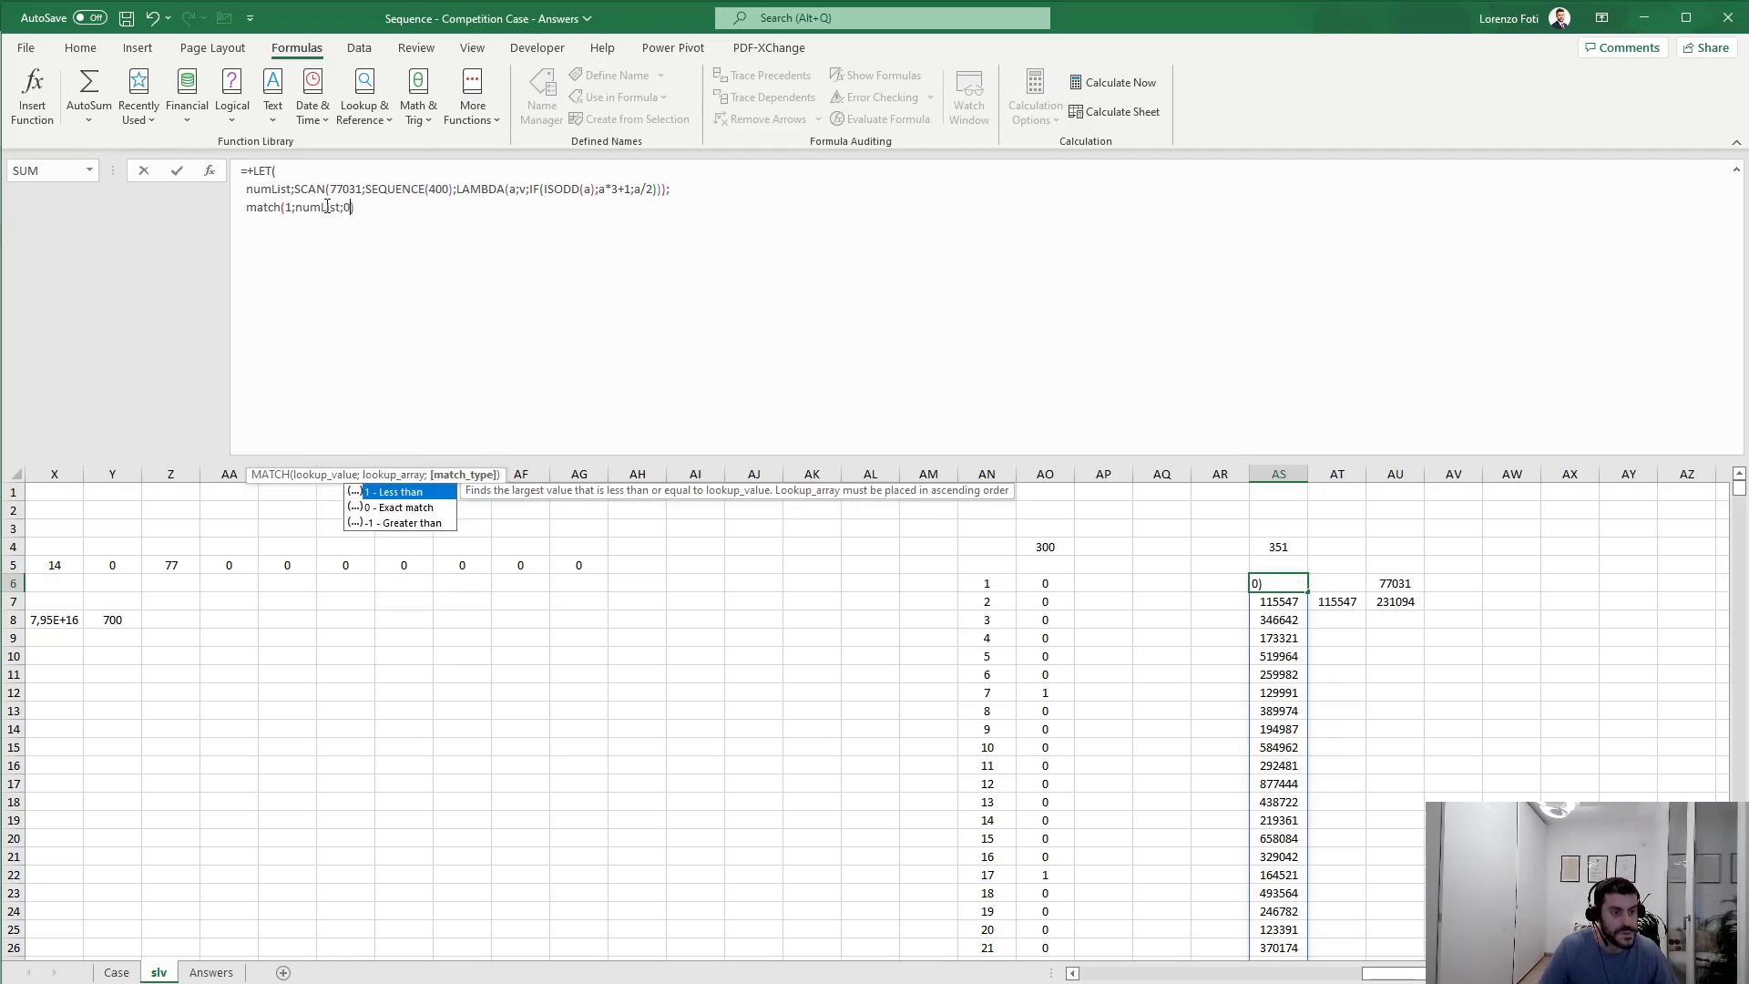
pyautogui.write(')+1')
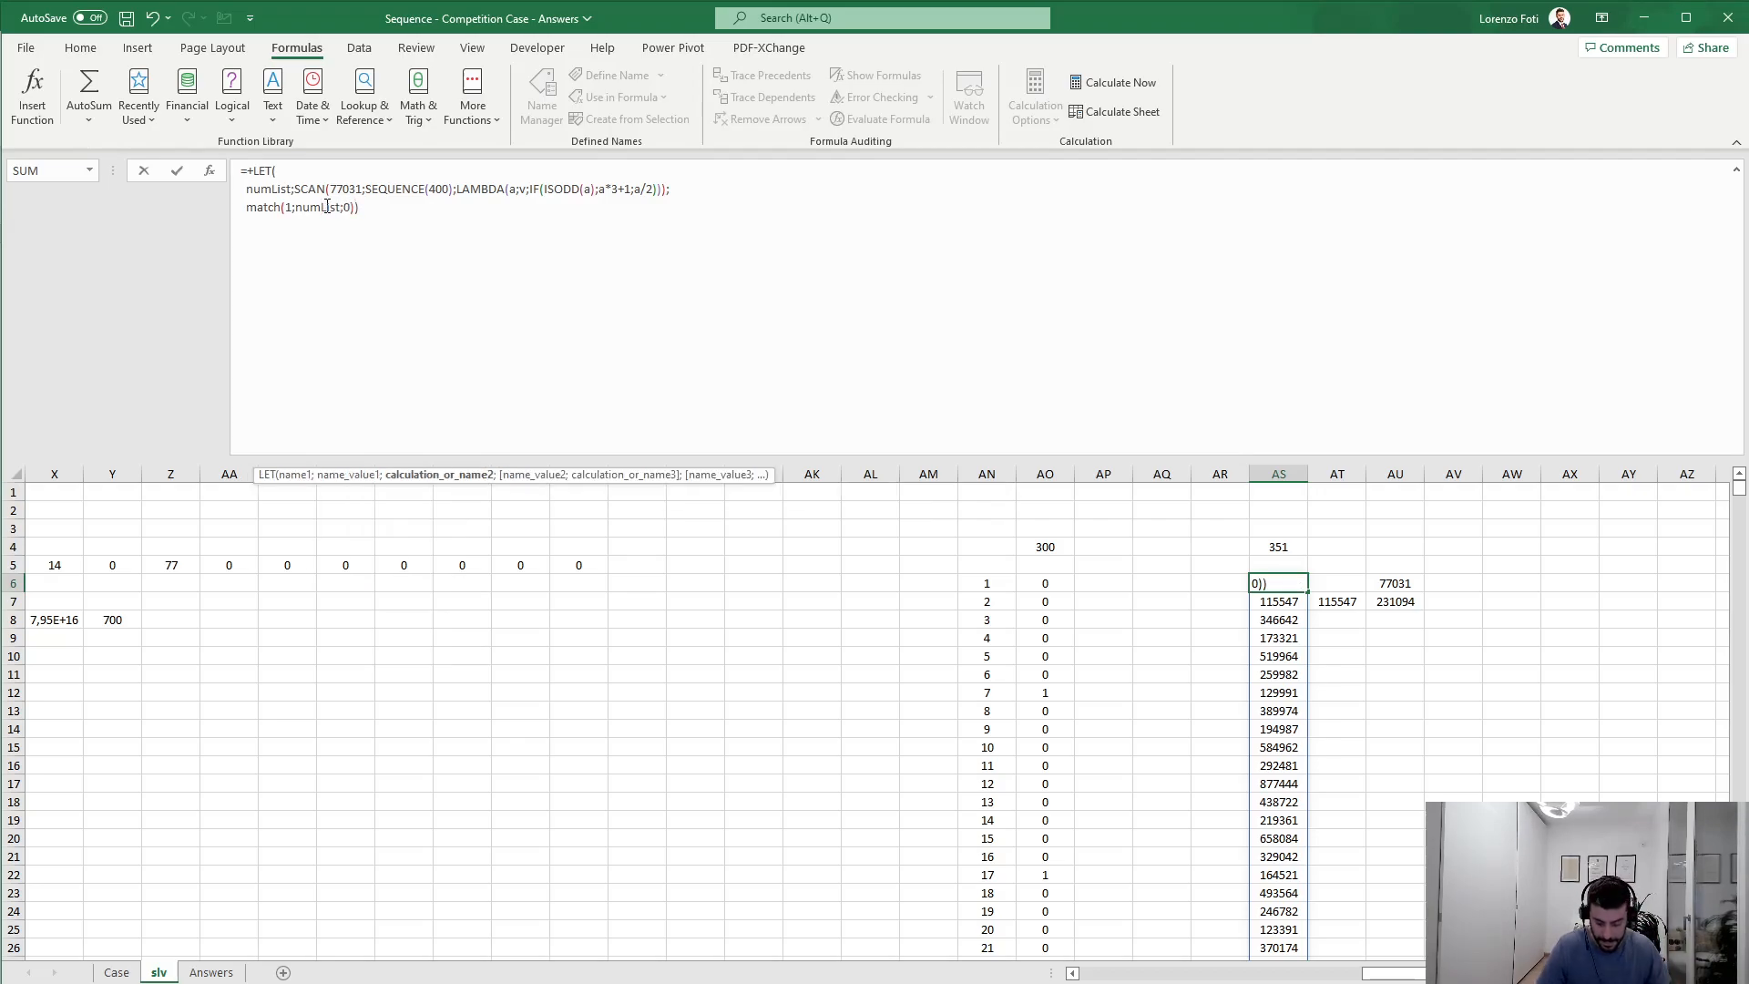
pyautogui.press('Return')
pyautogui.press('Up')
pyautogui.hotkey('ctrl', 'c')
pyautogui.click(116, 973)
pyautogui.click(249, 883)
pyautogui.rightClick(260, 893)
pyautogui.click(246, 879)
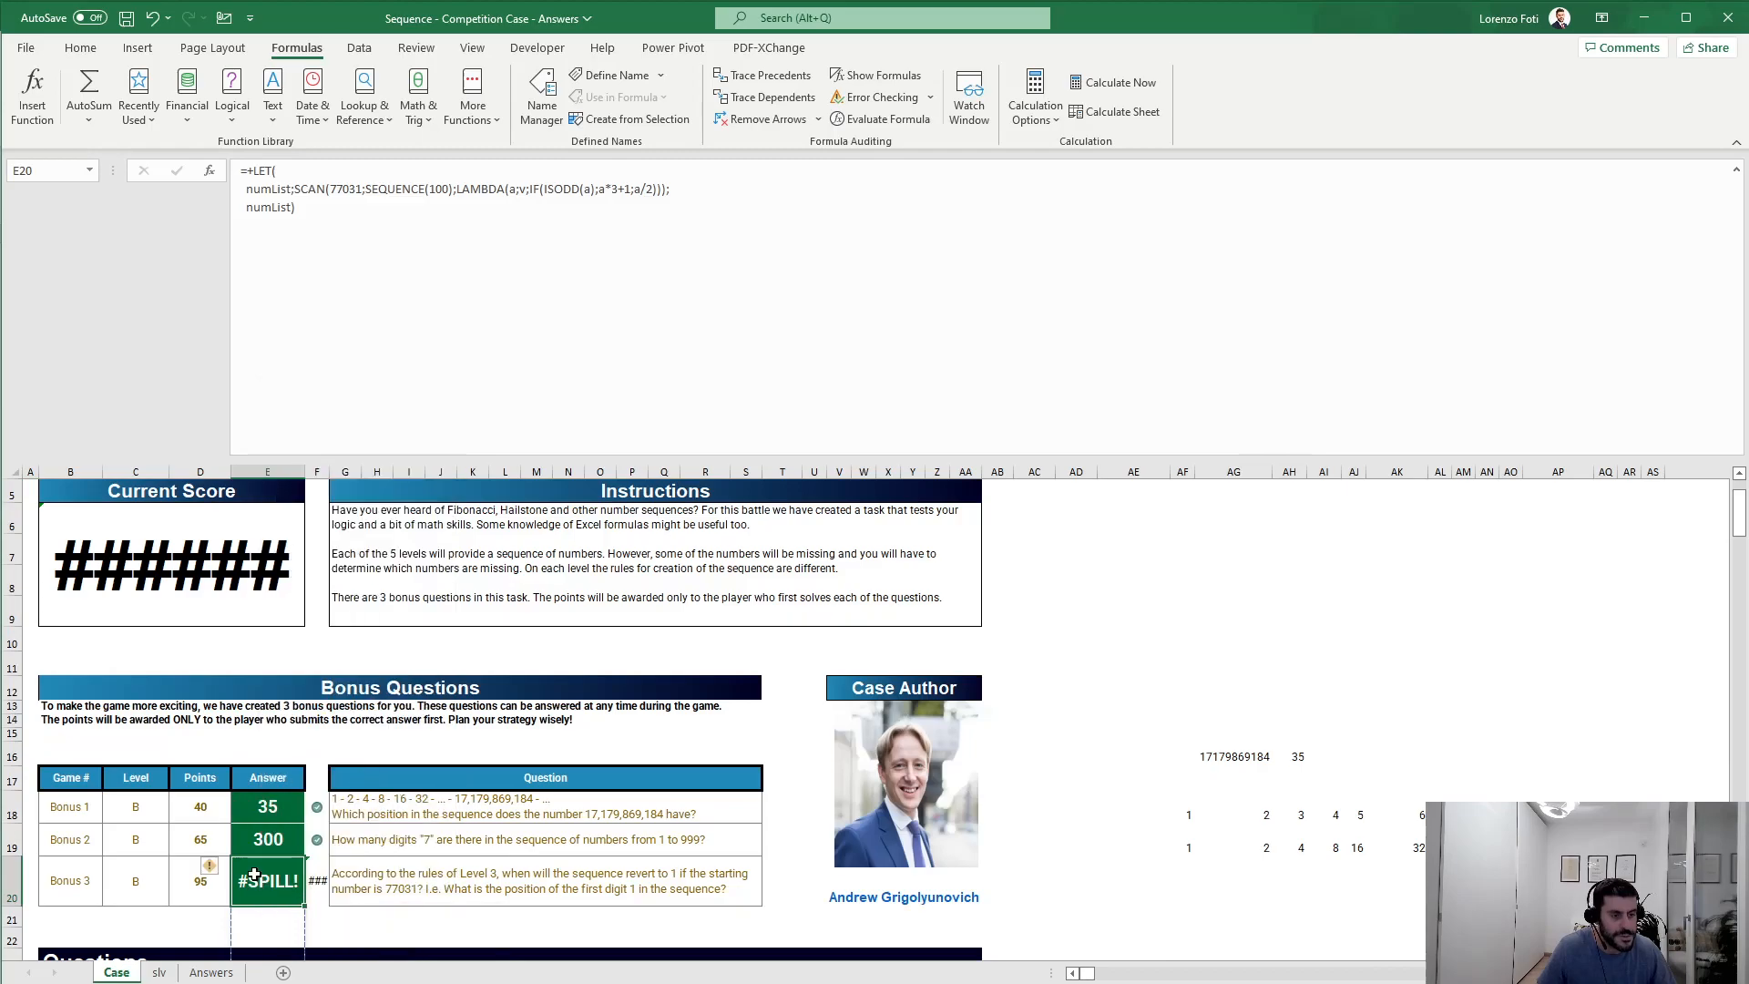
pyautogui.click(359, 286)
pyautogui.hotkey('ctrl', 'a')
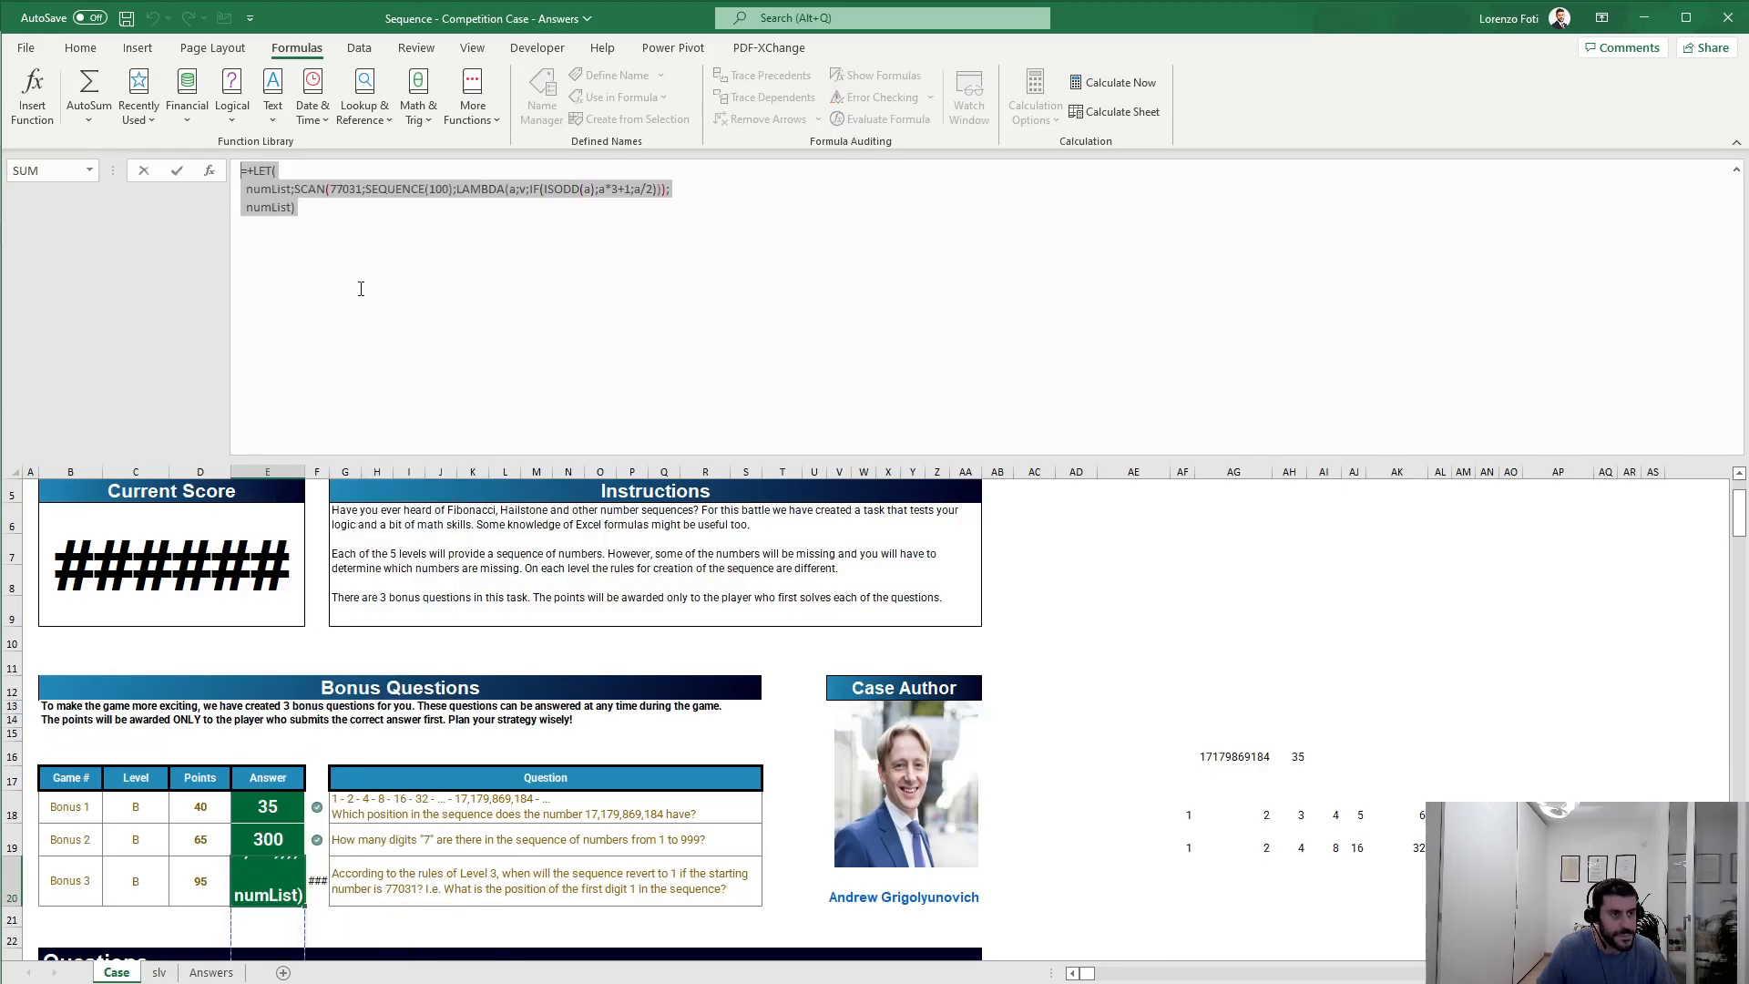
pyautogui.press('Escape')
pyautogui.rightClick(275, 888)
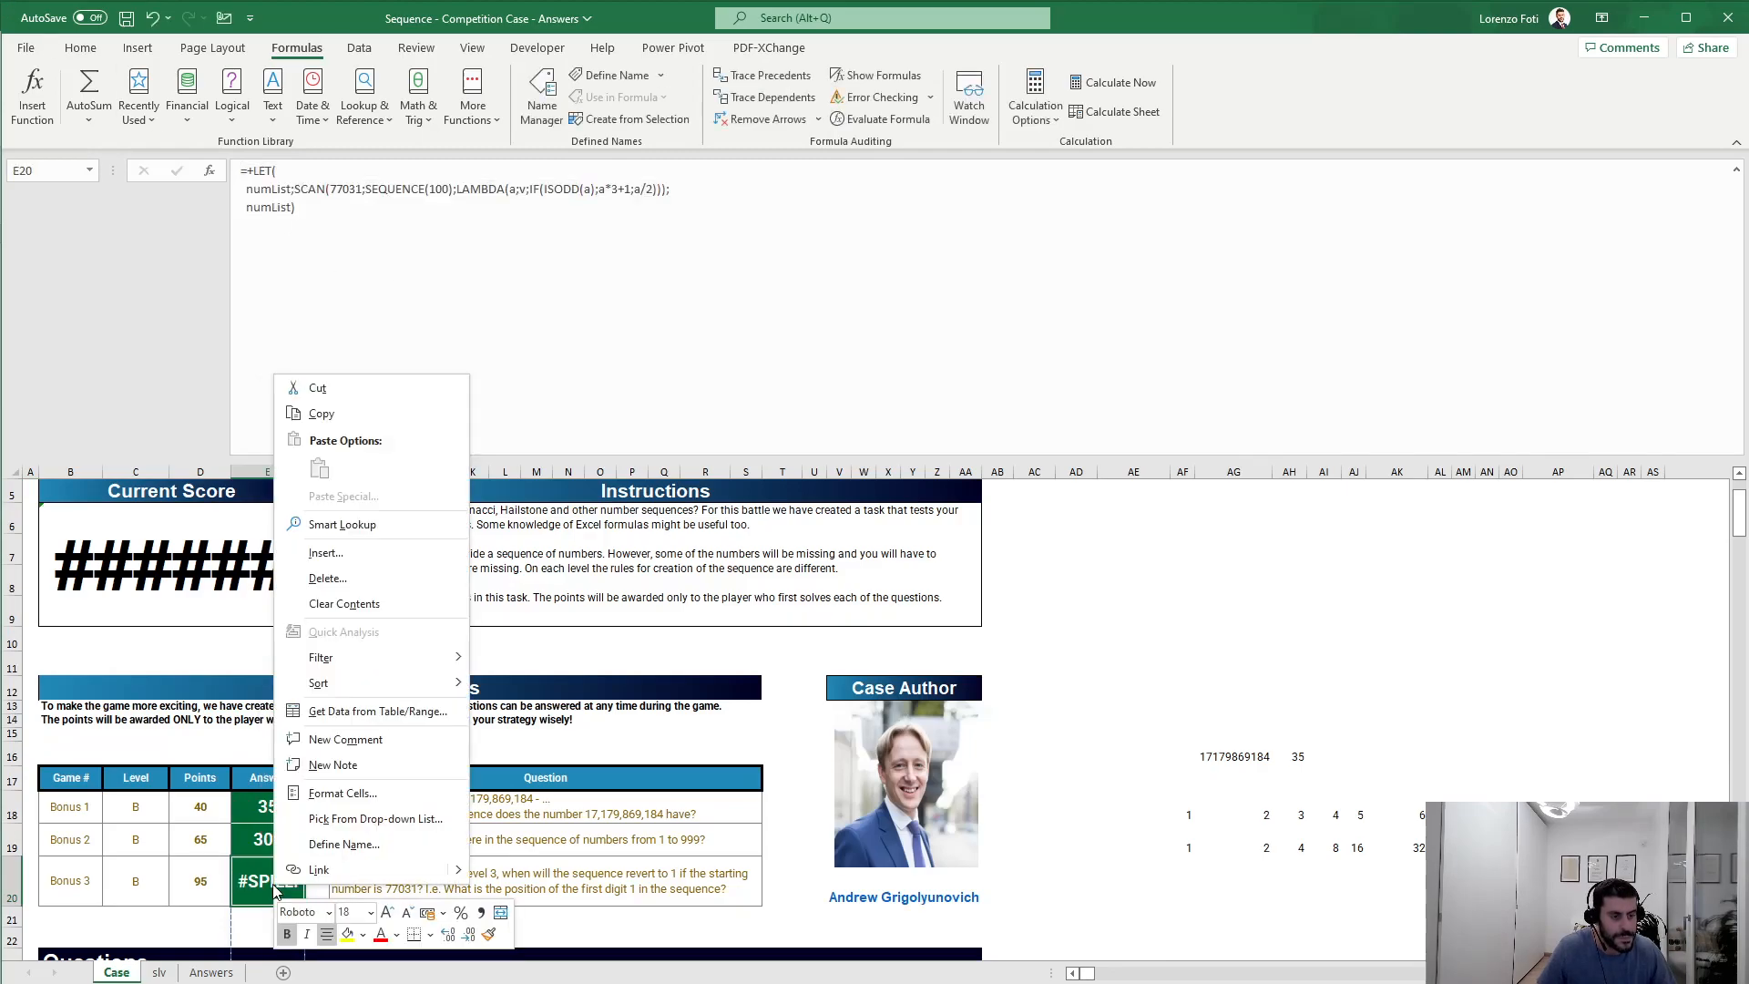
# Step: Copy the AS6 formula from the slv sheet into the Bonus 3 answer cell E20 on the Case sheet, keeping that cell's formatting
pyautogui.click(160, 972)
pyautogui.click(160, 972)
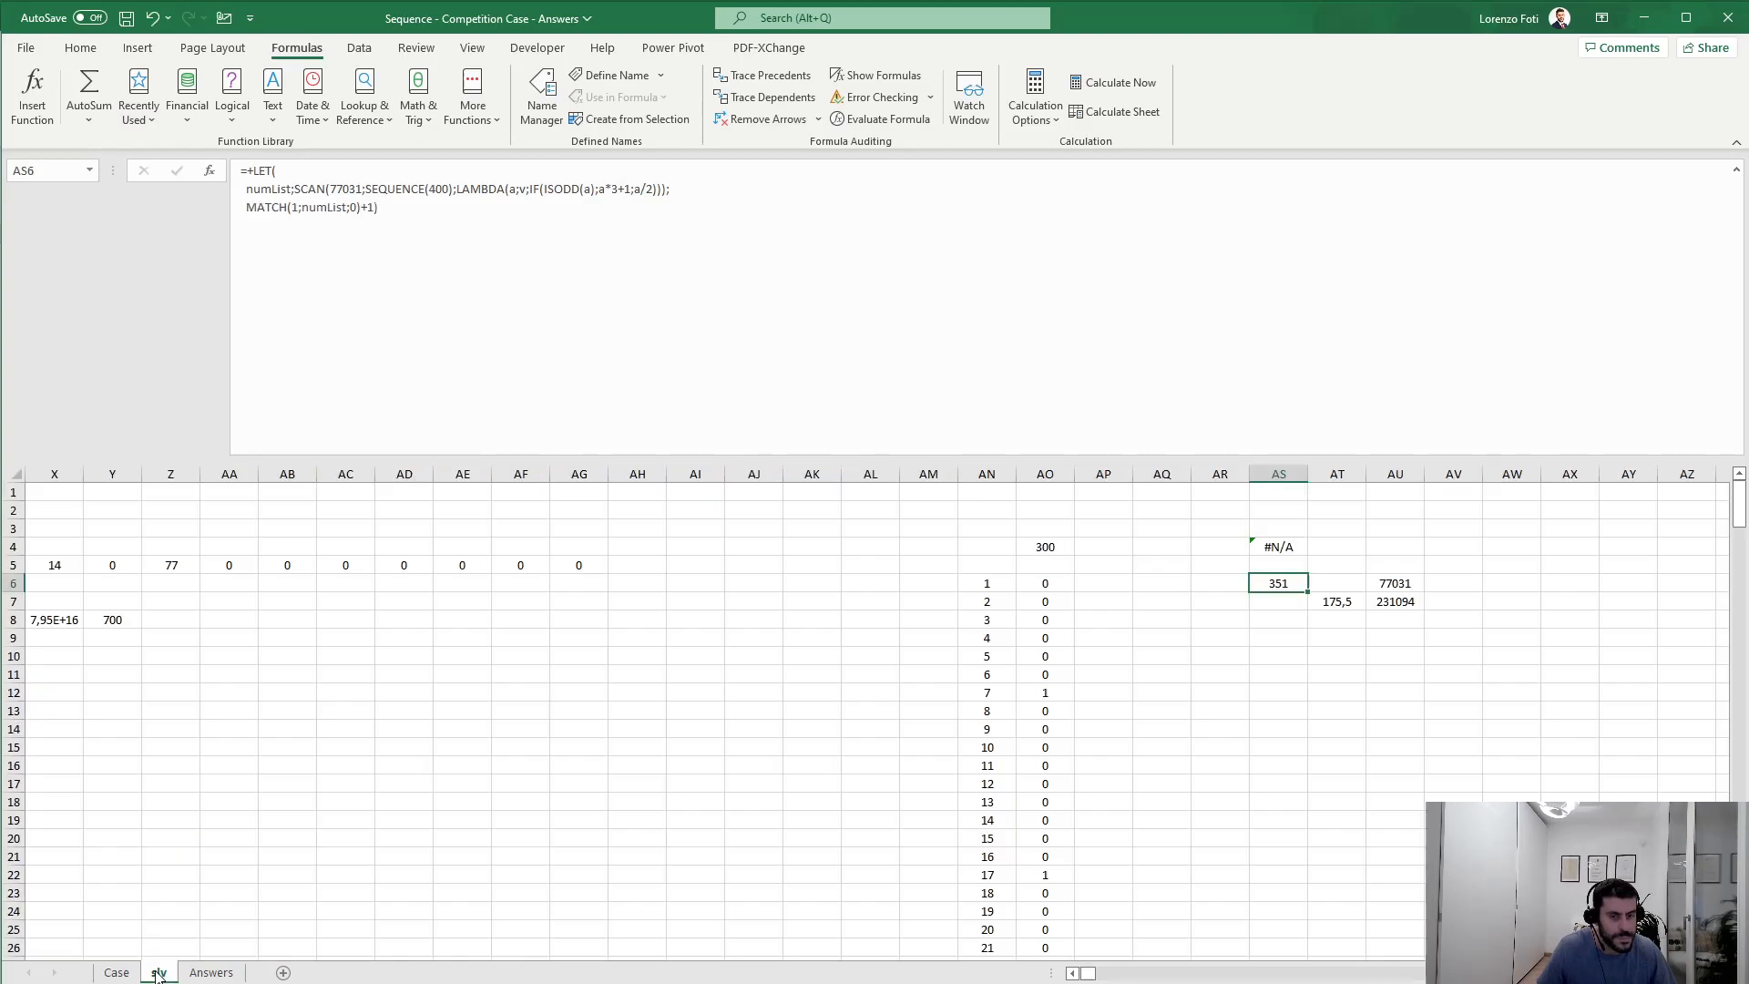
pyautogui.hotkey('ctrl', 'pageup')
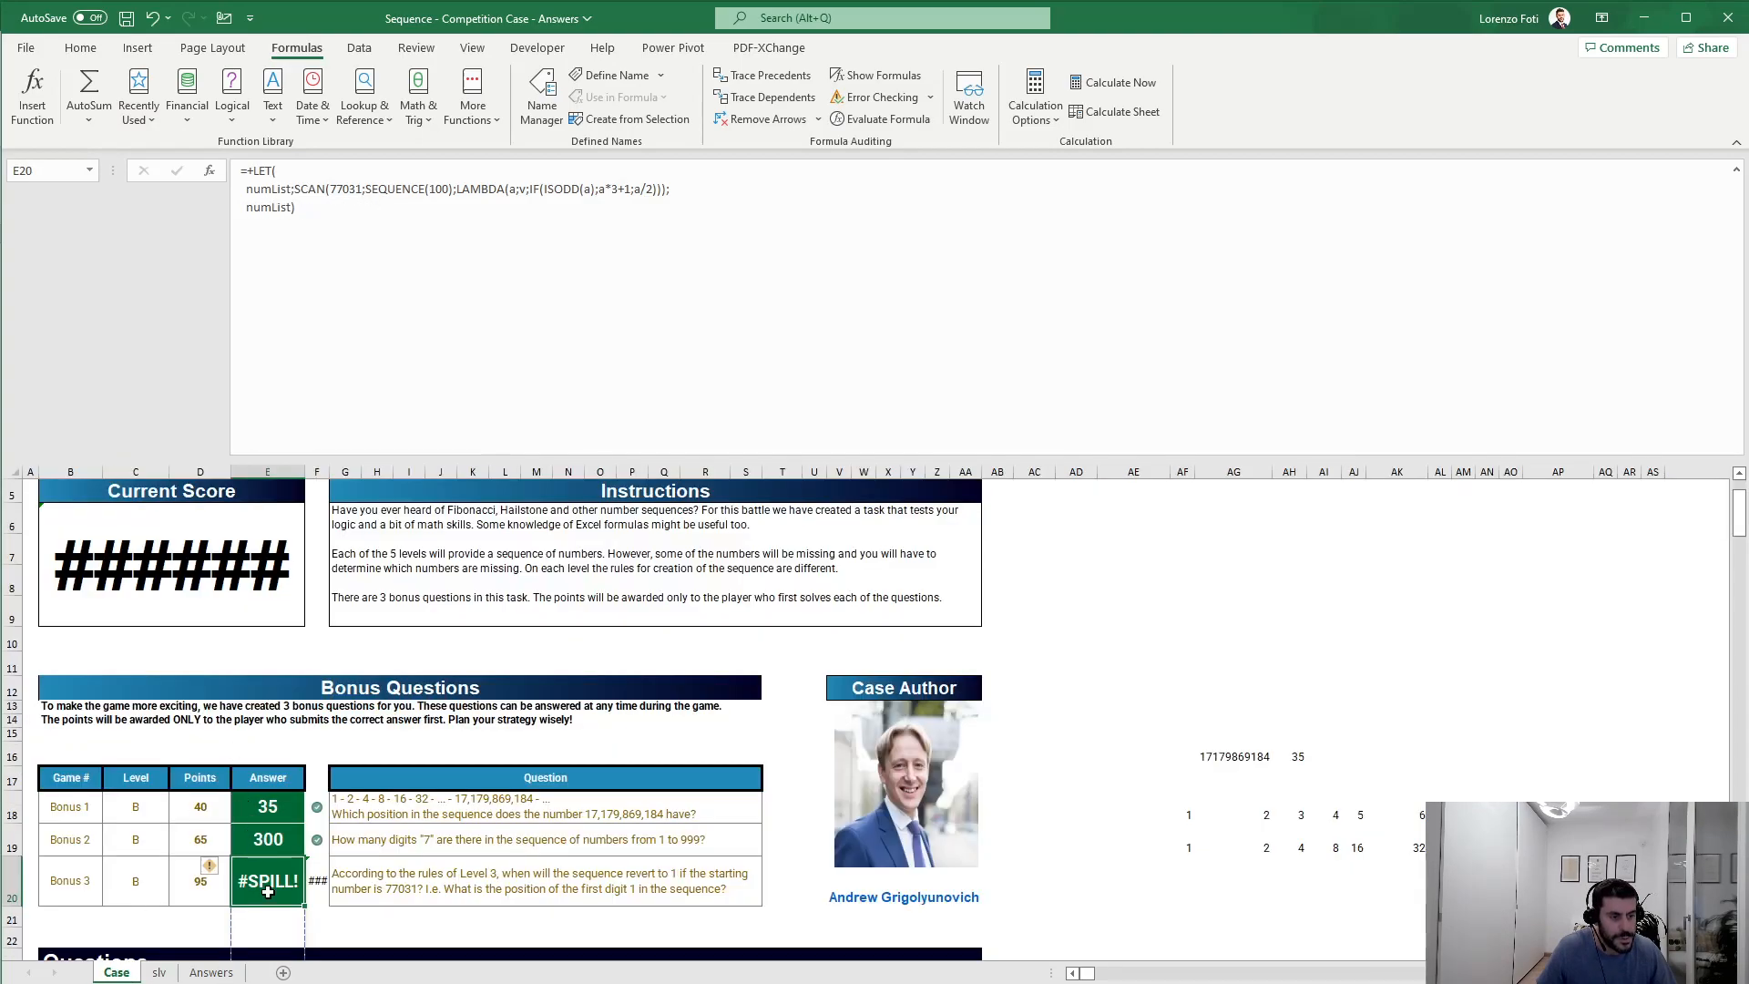
pyautogui.press('alt')
pyautogui.press('h')
pyautogui.press('v')
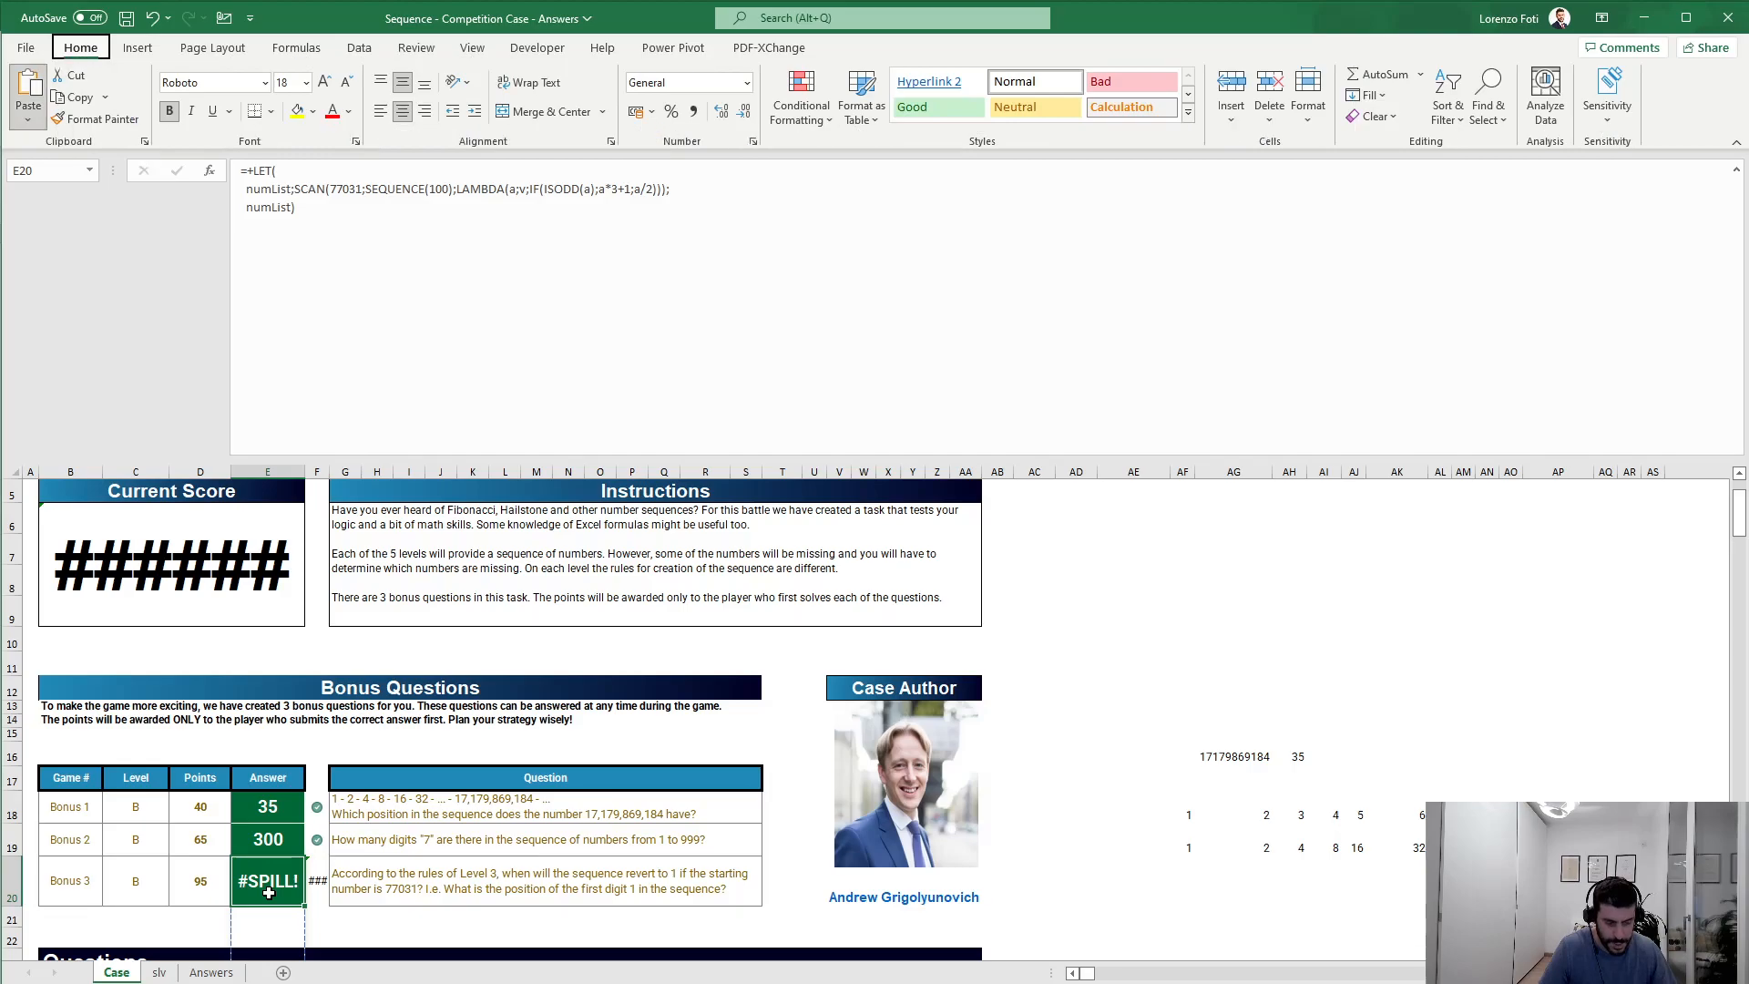
pyautogui.press('v')
pyautogui.press('Down')
pyautogui.press('Right')
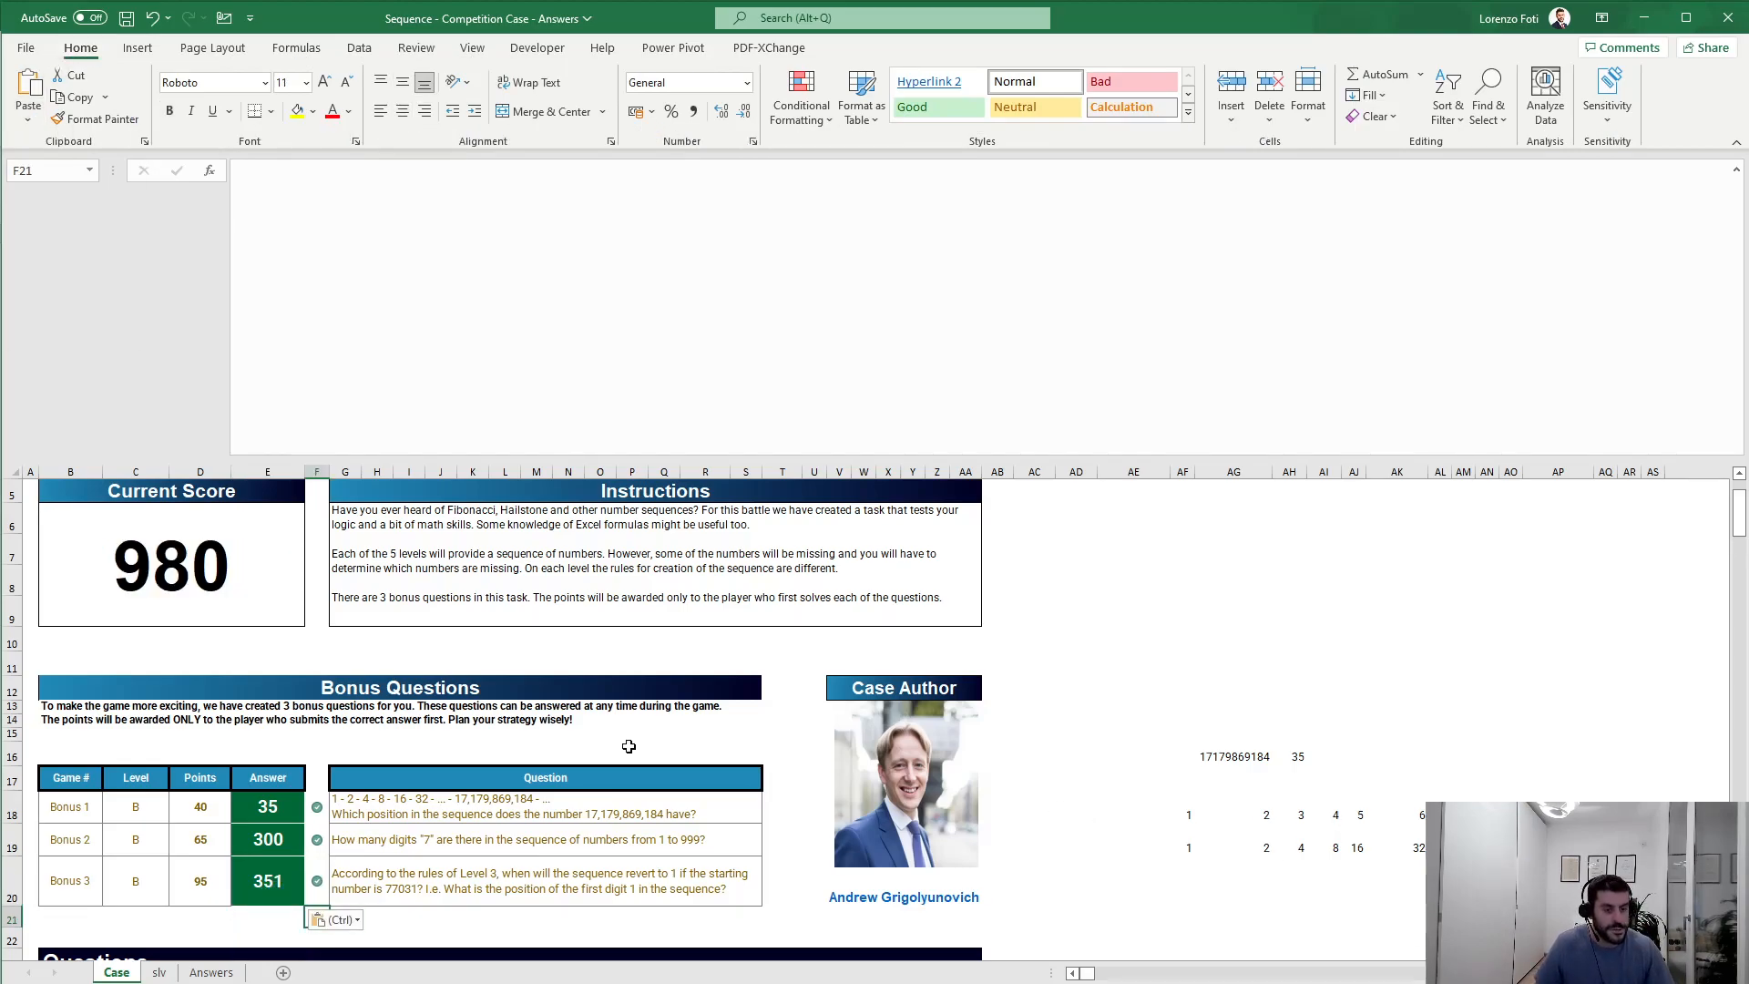
# Step: Shrink the formula bar to a single line
pyautogui.scroll(-4, 820, 638)
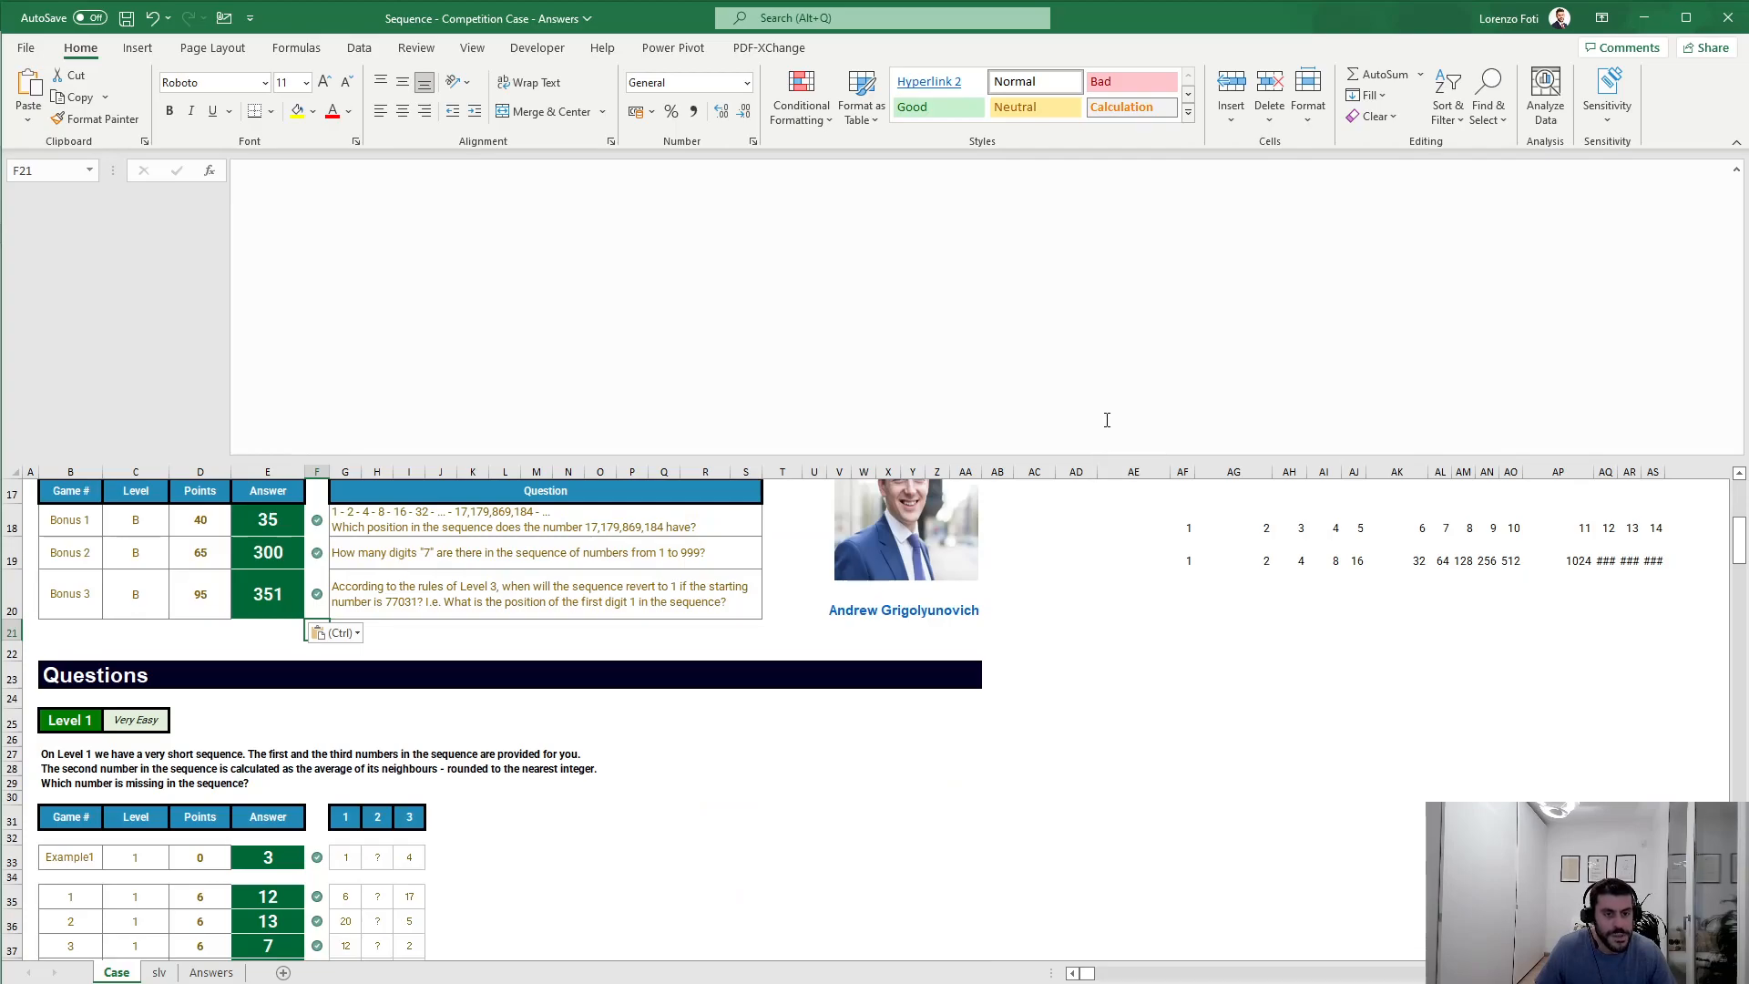
pyautogui.moveTo(1063, 457); pyautogui.dragTo(1105, 162)
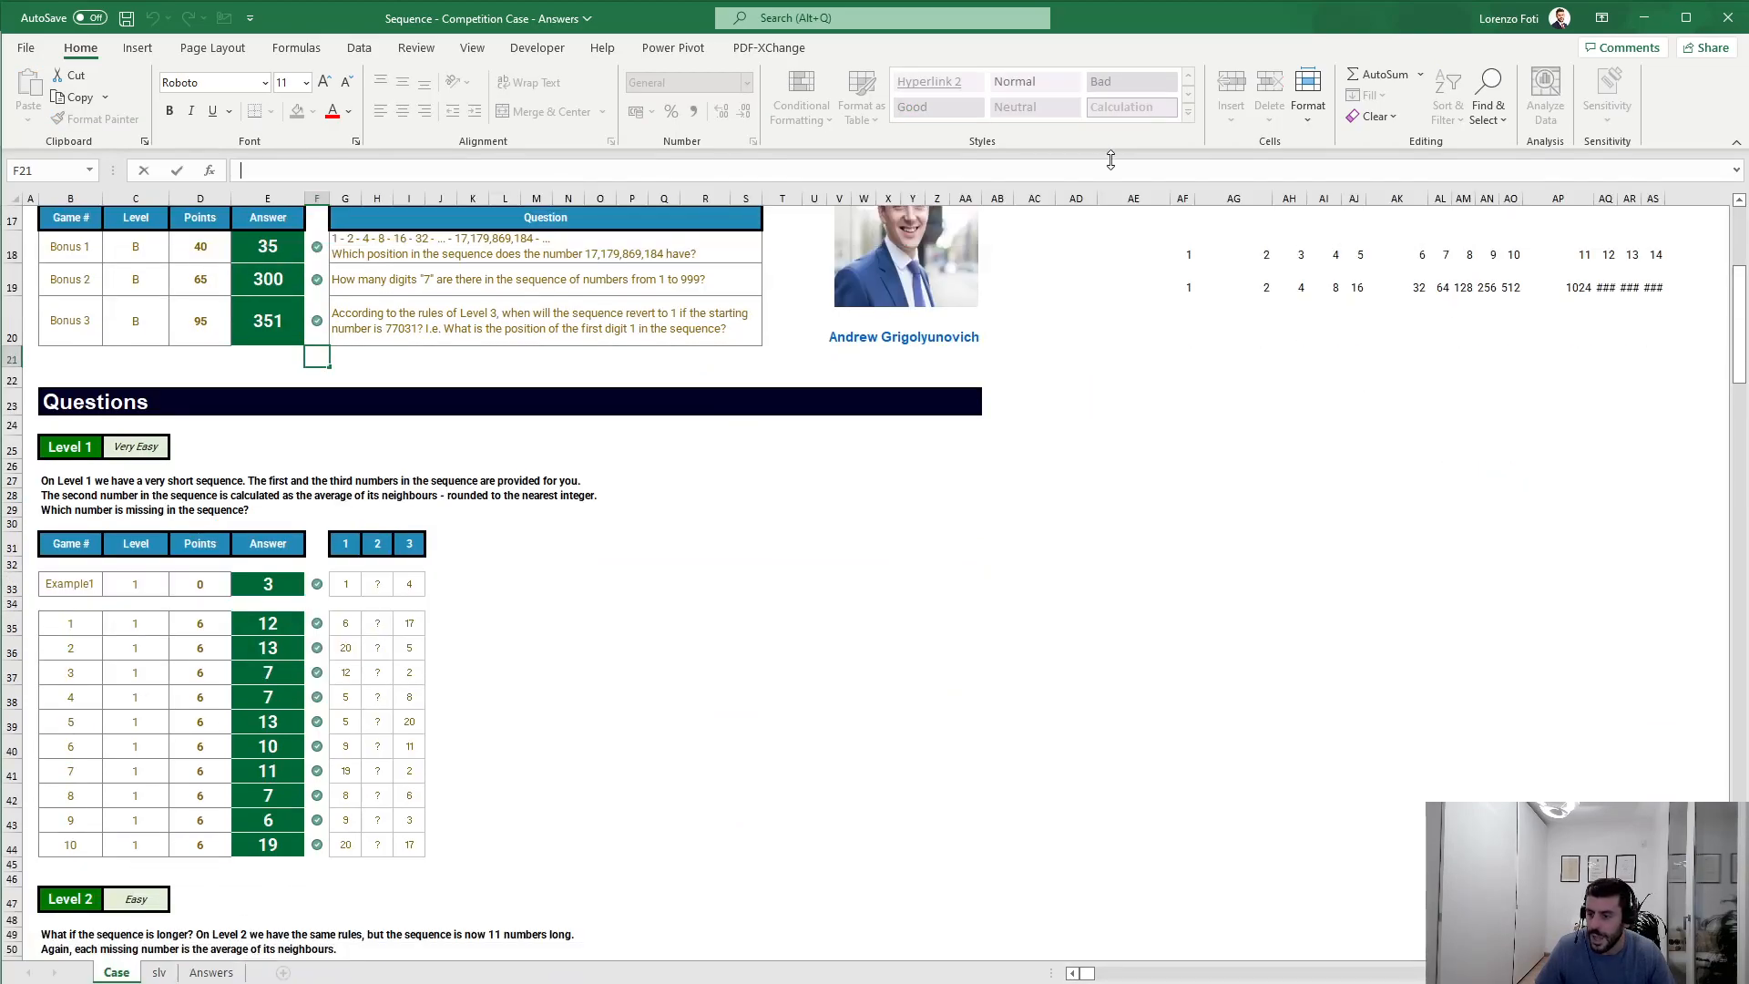
pyautogui.click(983, 522)
# Step: Review the answer check marks down the Case sheet, including Bonus 3 and Level 4 games 51 and 53, and return to the score
pyautogui.scroll(-11, 763, 639)
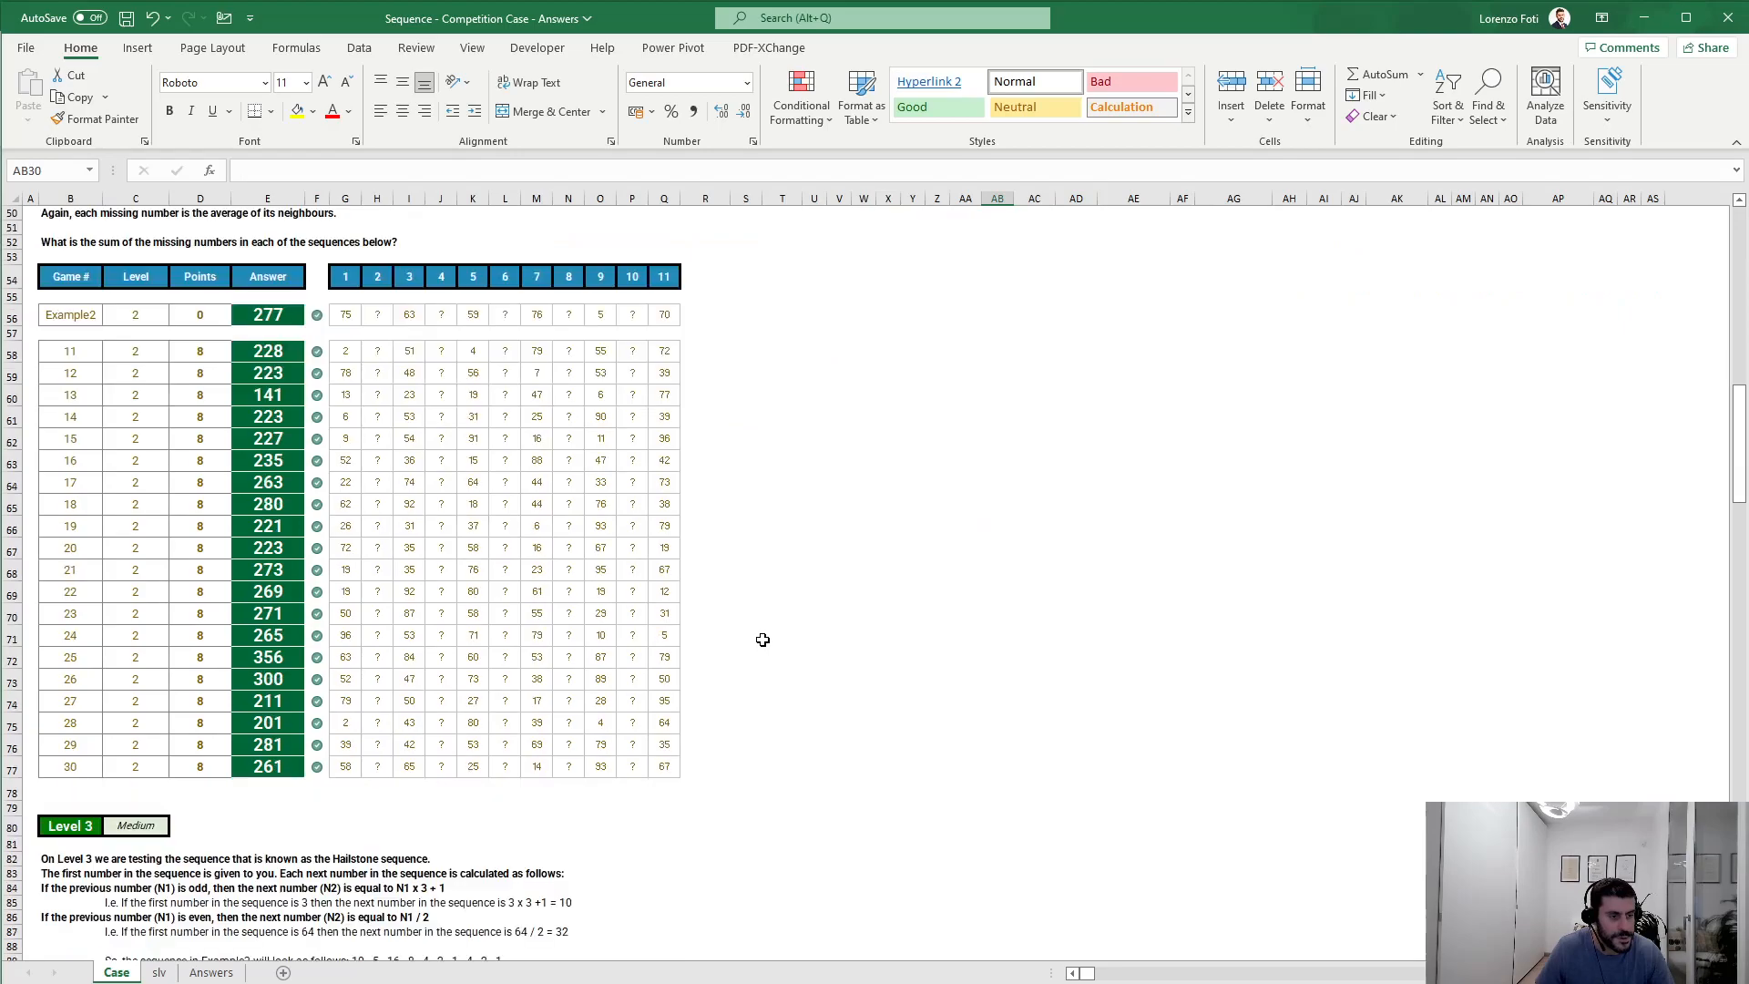
pyautogui.scroll(-5, 762, 639)
pyautogui.scroll(20, 762, 640)
pyautogui.click(264, 612)
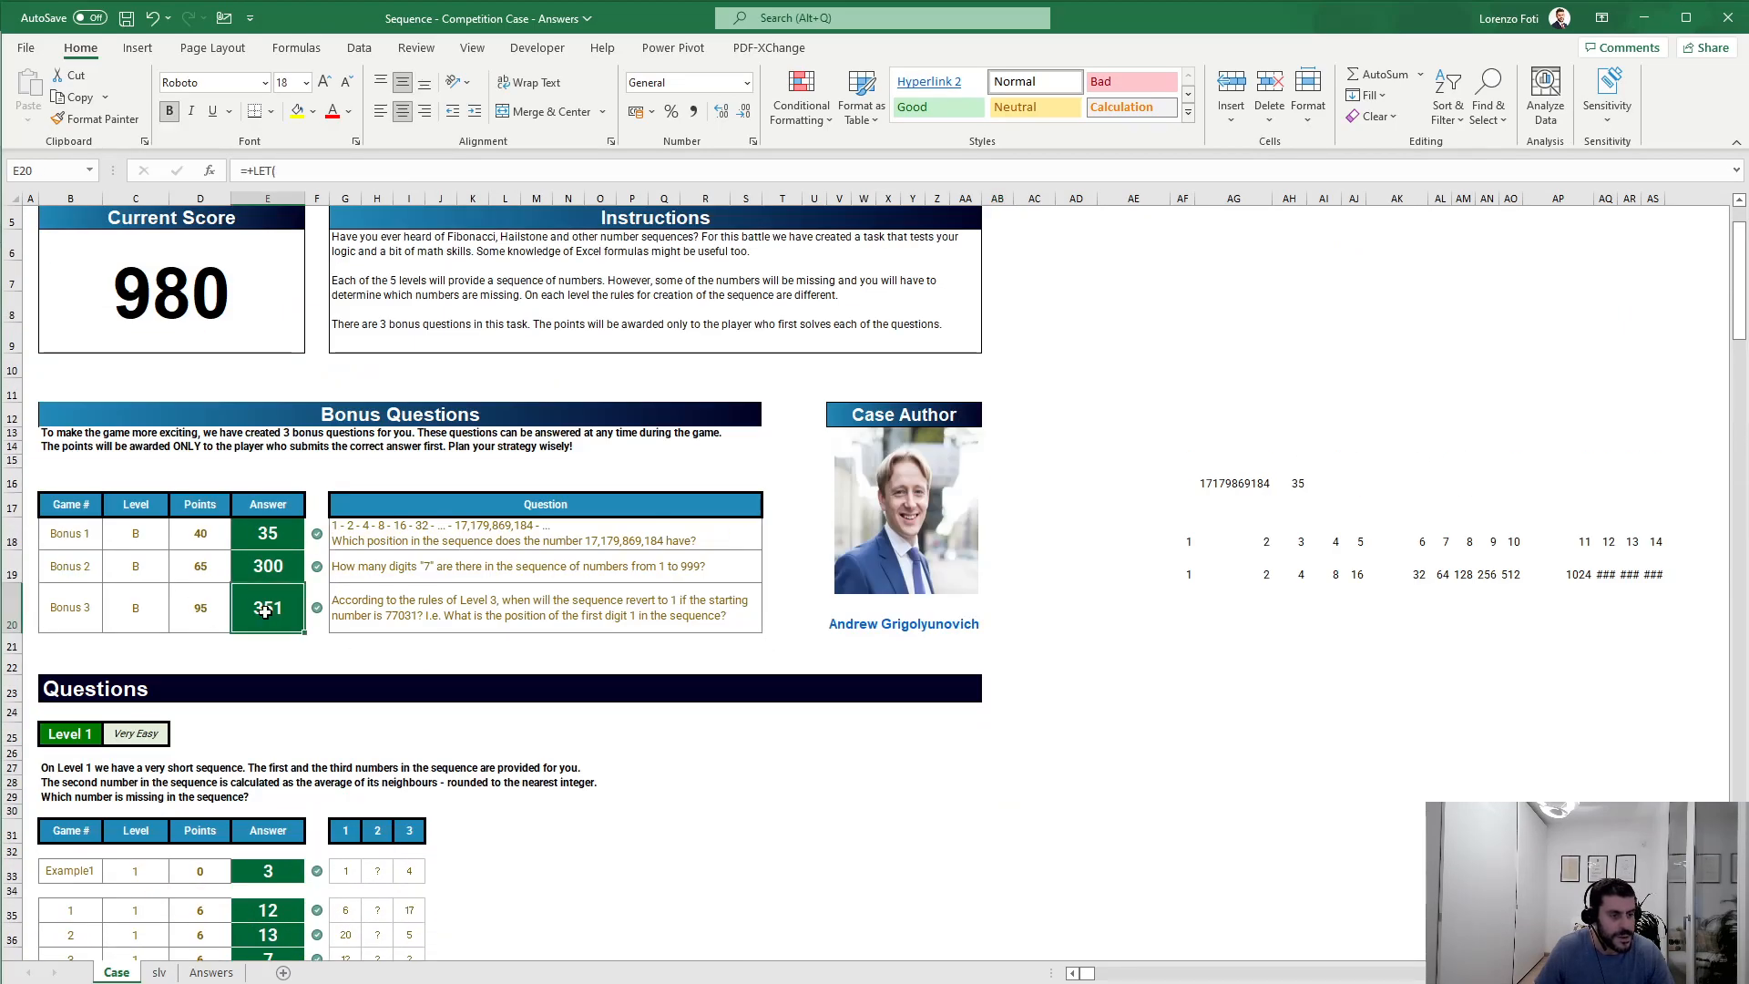
pyautogui.click(1140, 602)
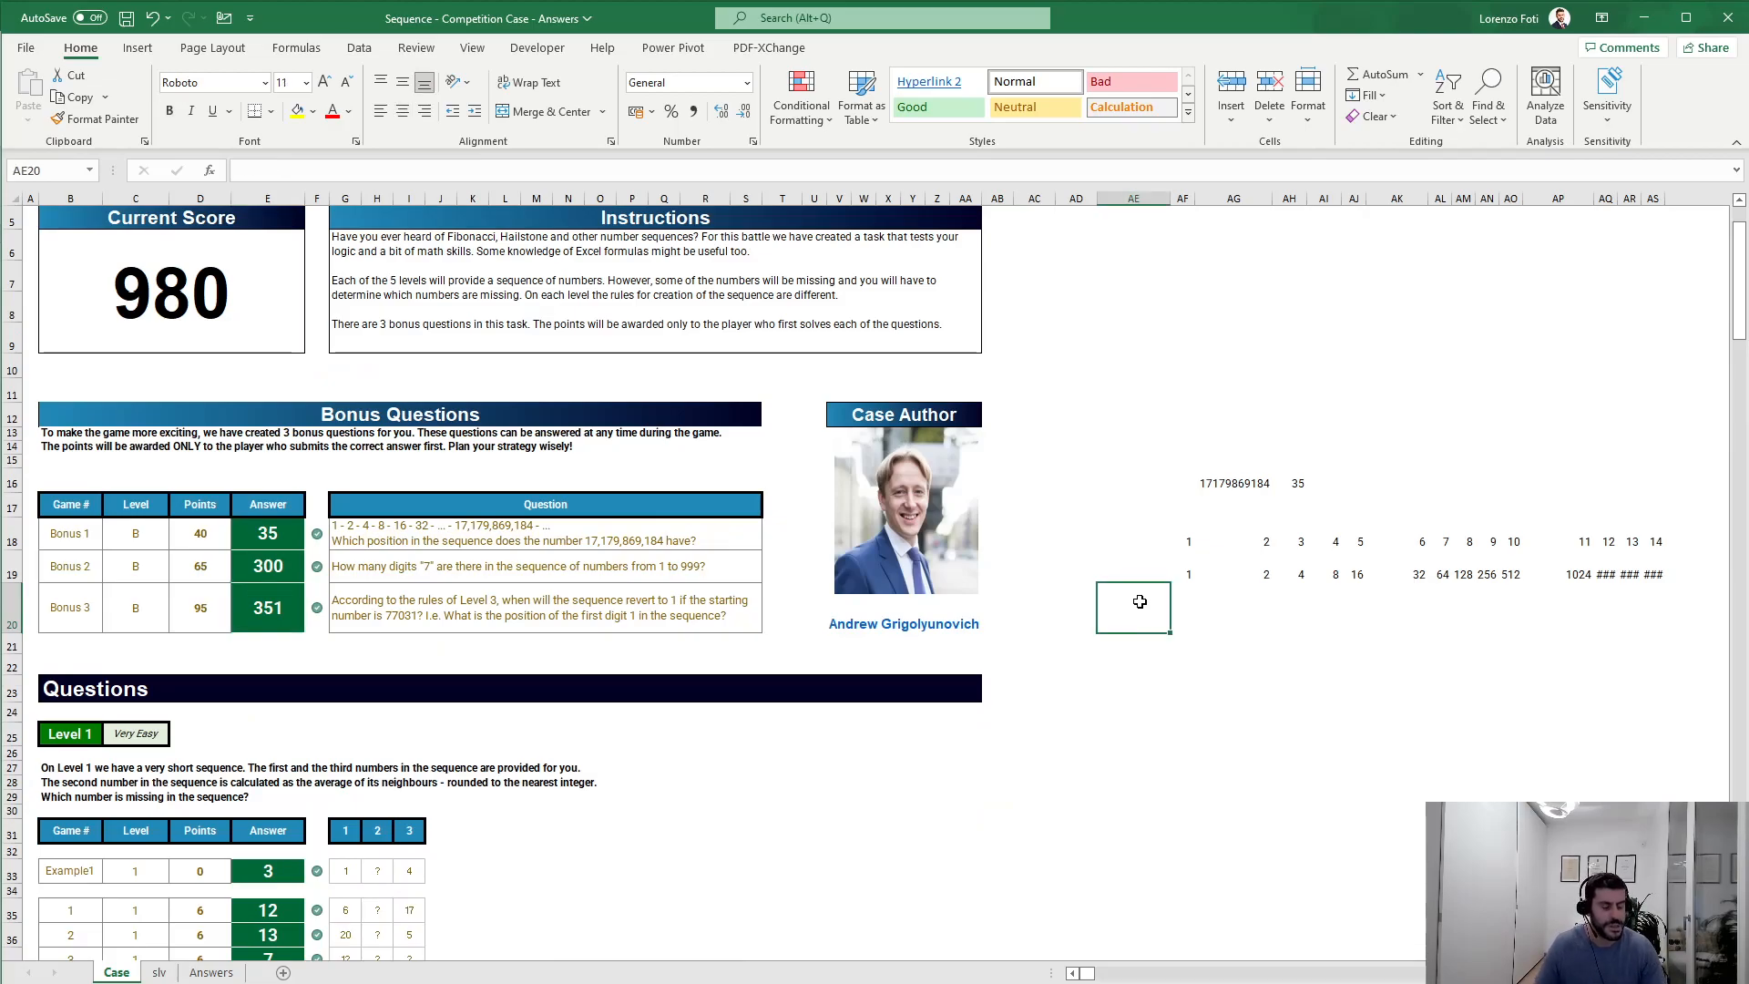
pyautogui.scroll(-20, 1062, 613)
pyautogui.scroll(-10, 776, 773)
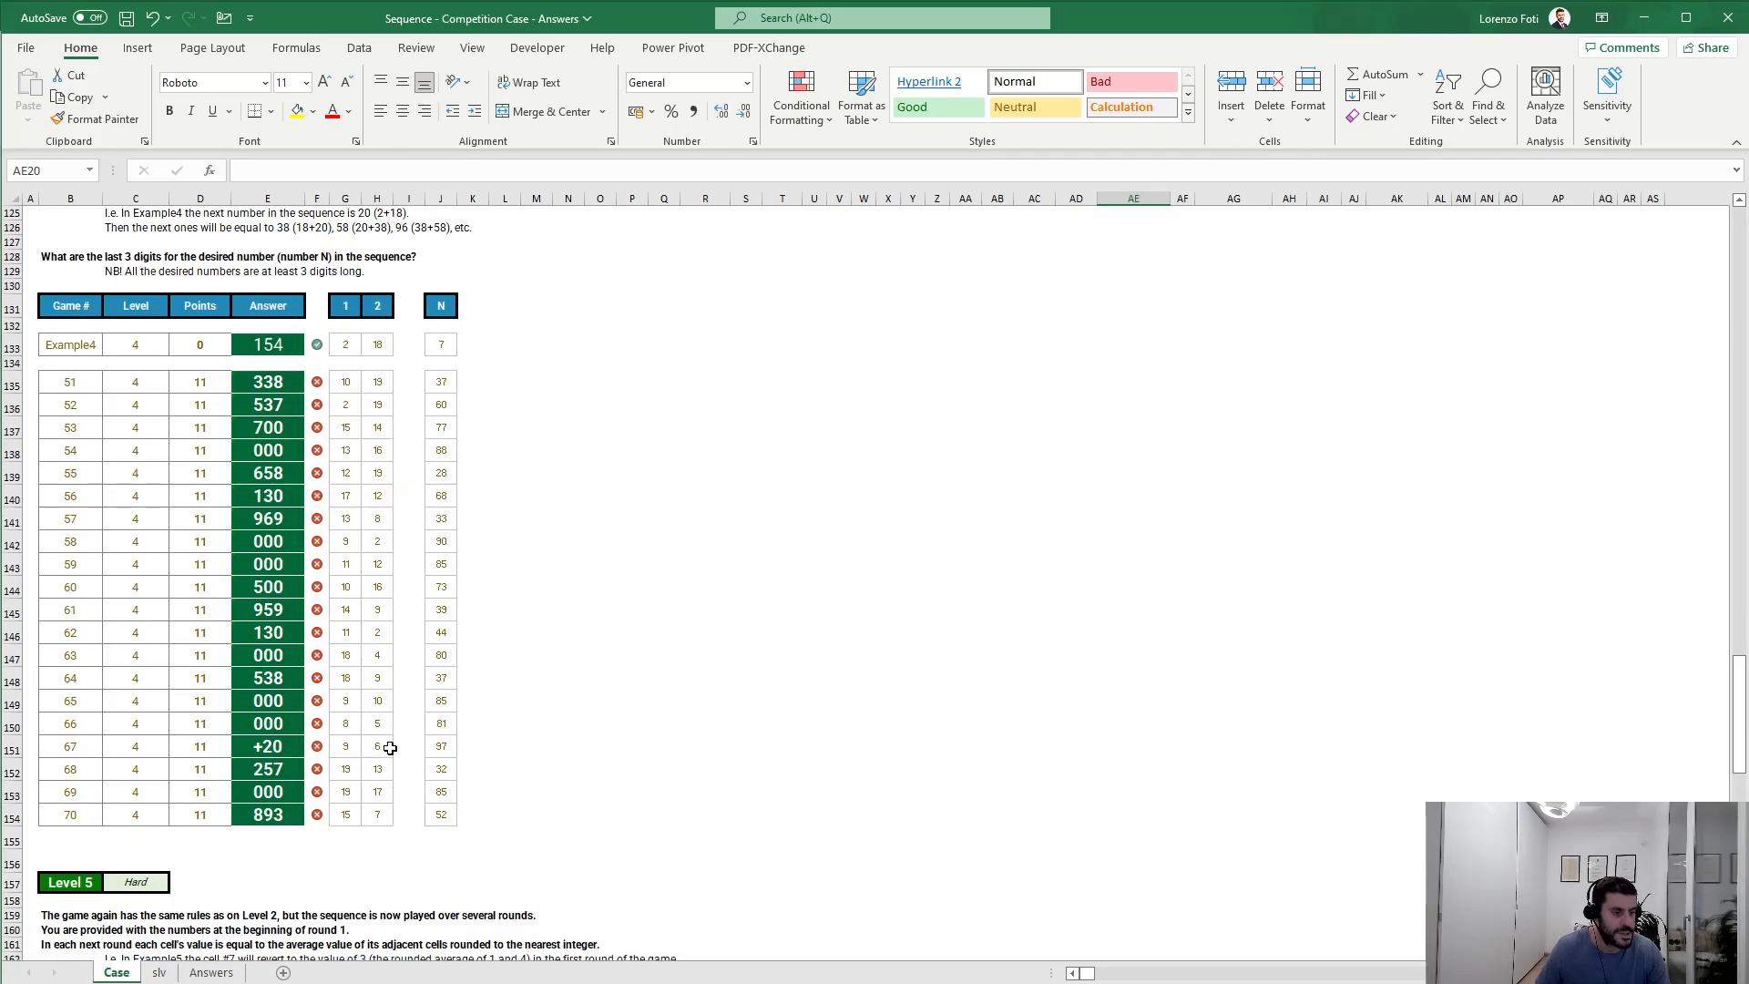
pyautogui.click(285, 379)
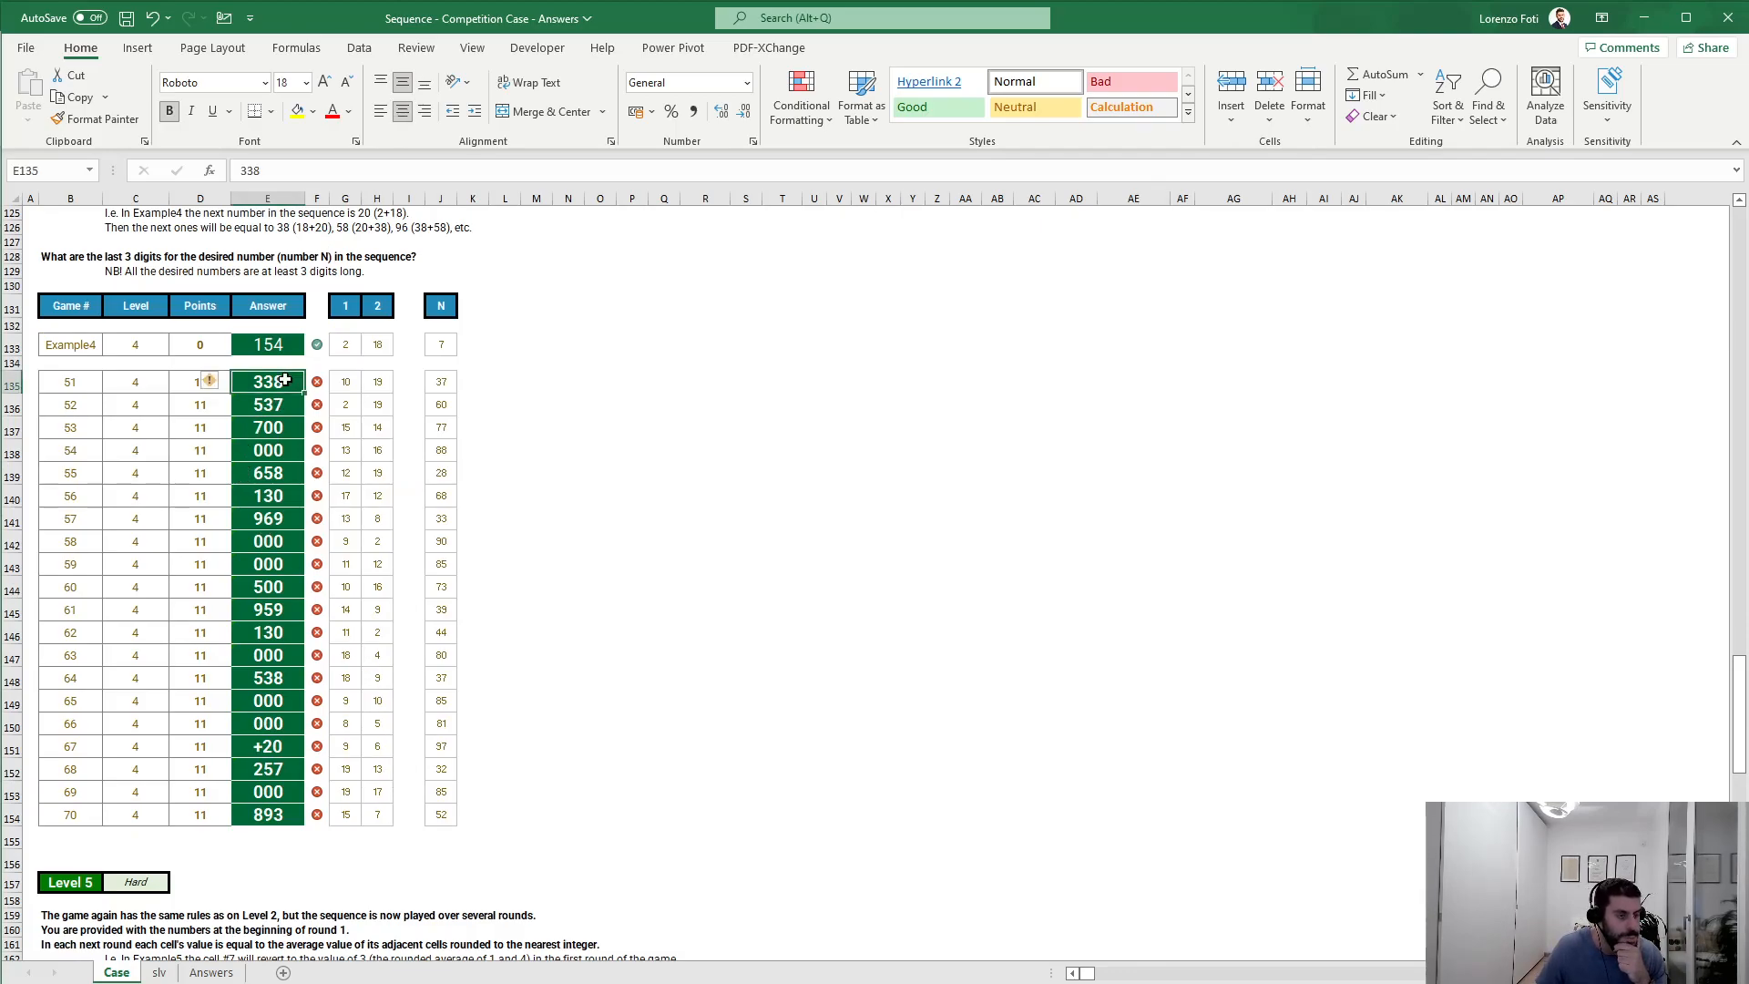
pyautogui.click(280, 425)
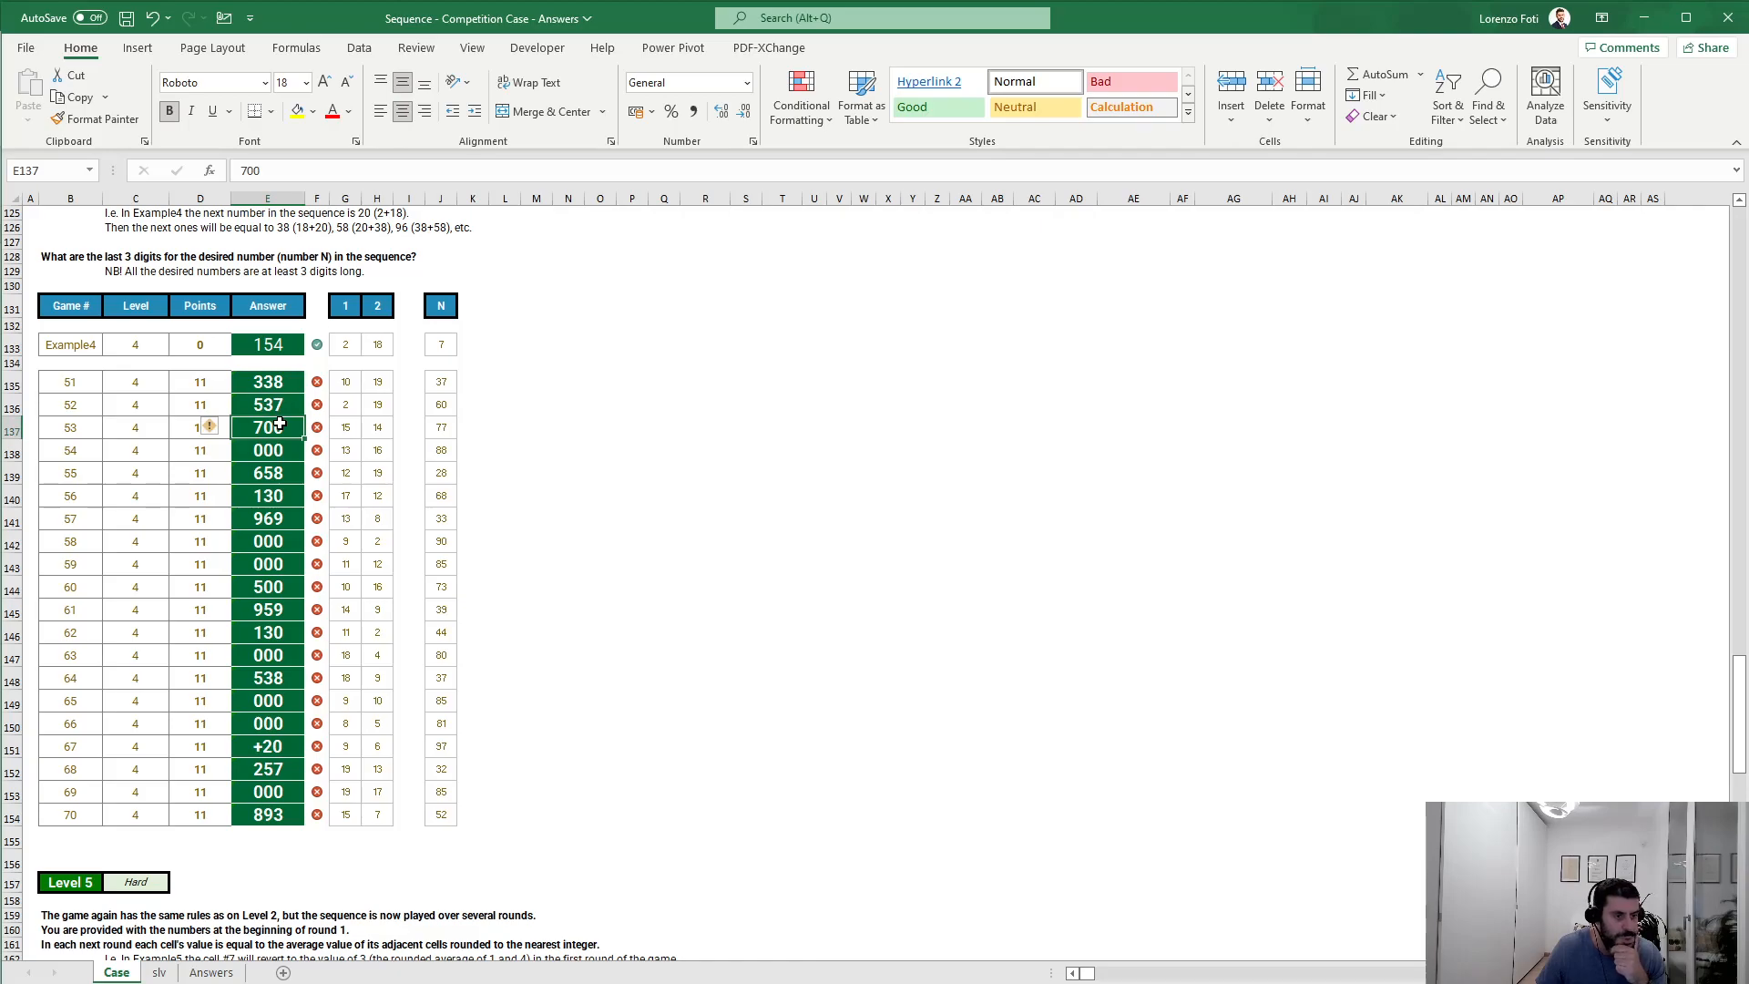
pyautogui.scroll(20, 606, 615)
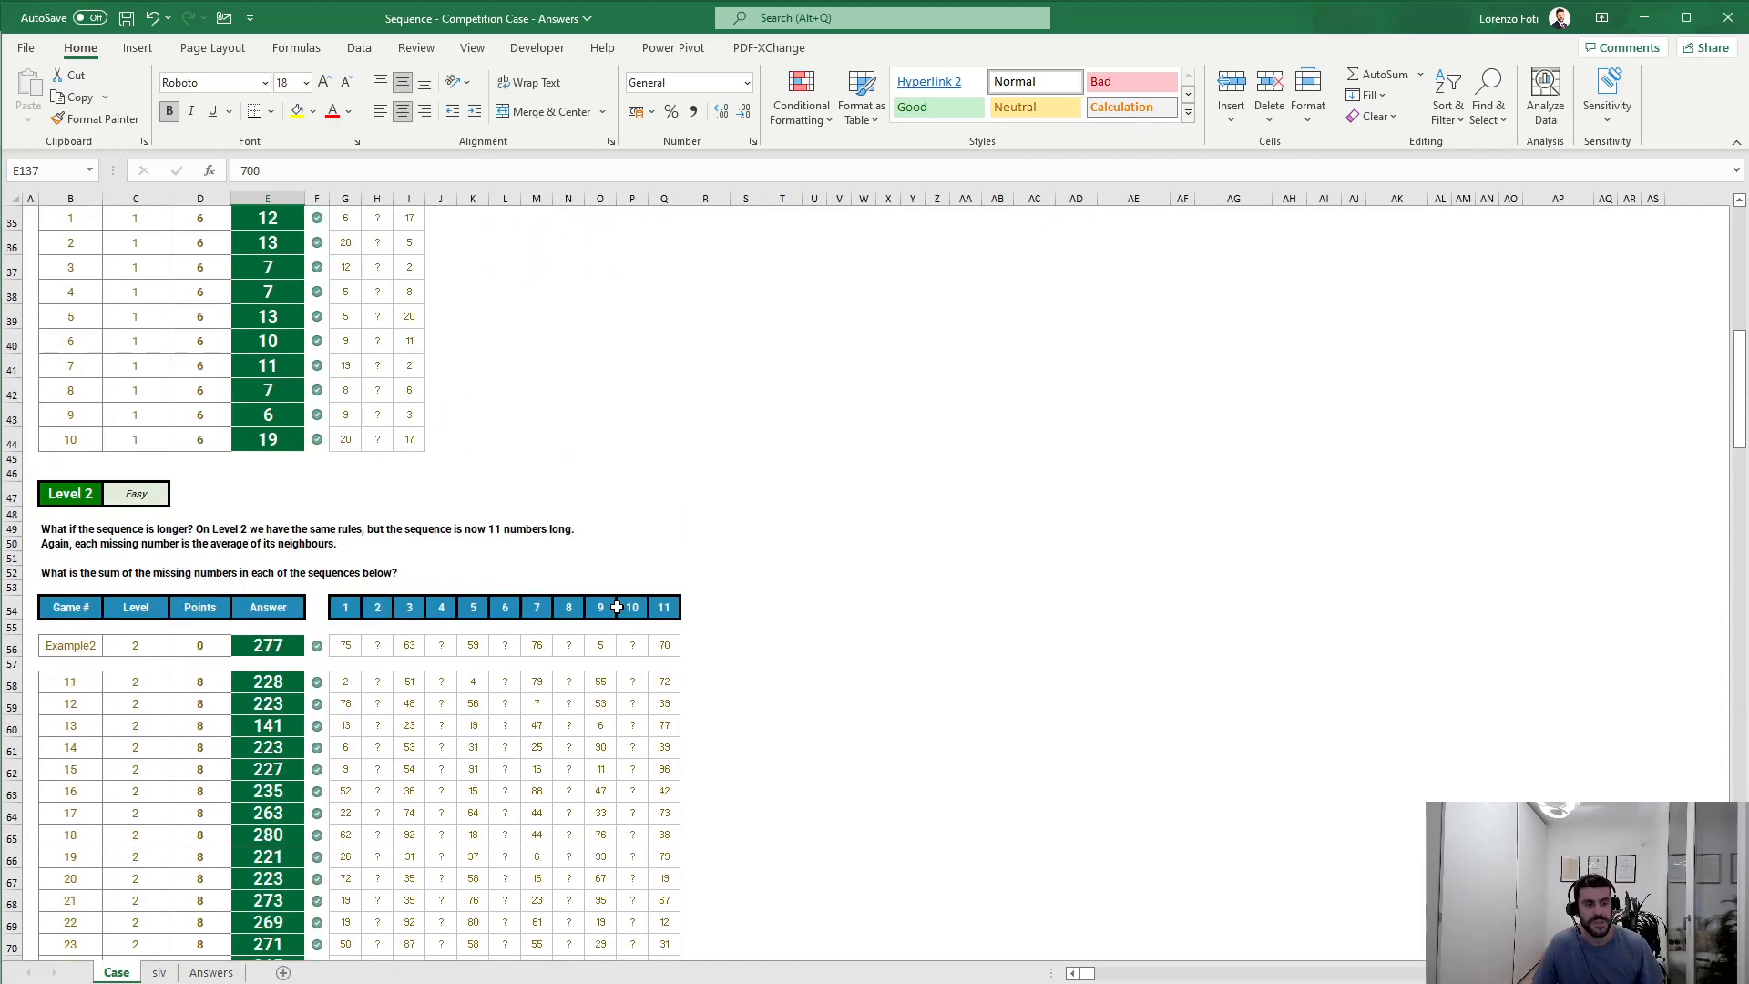
pyautogui.scroll(2, 616, 605)
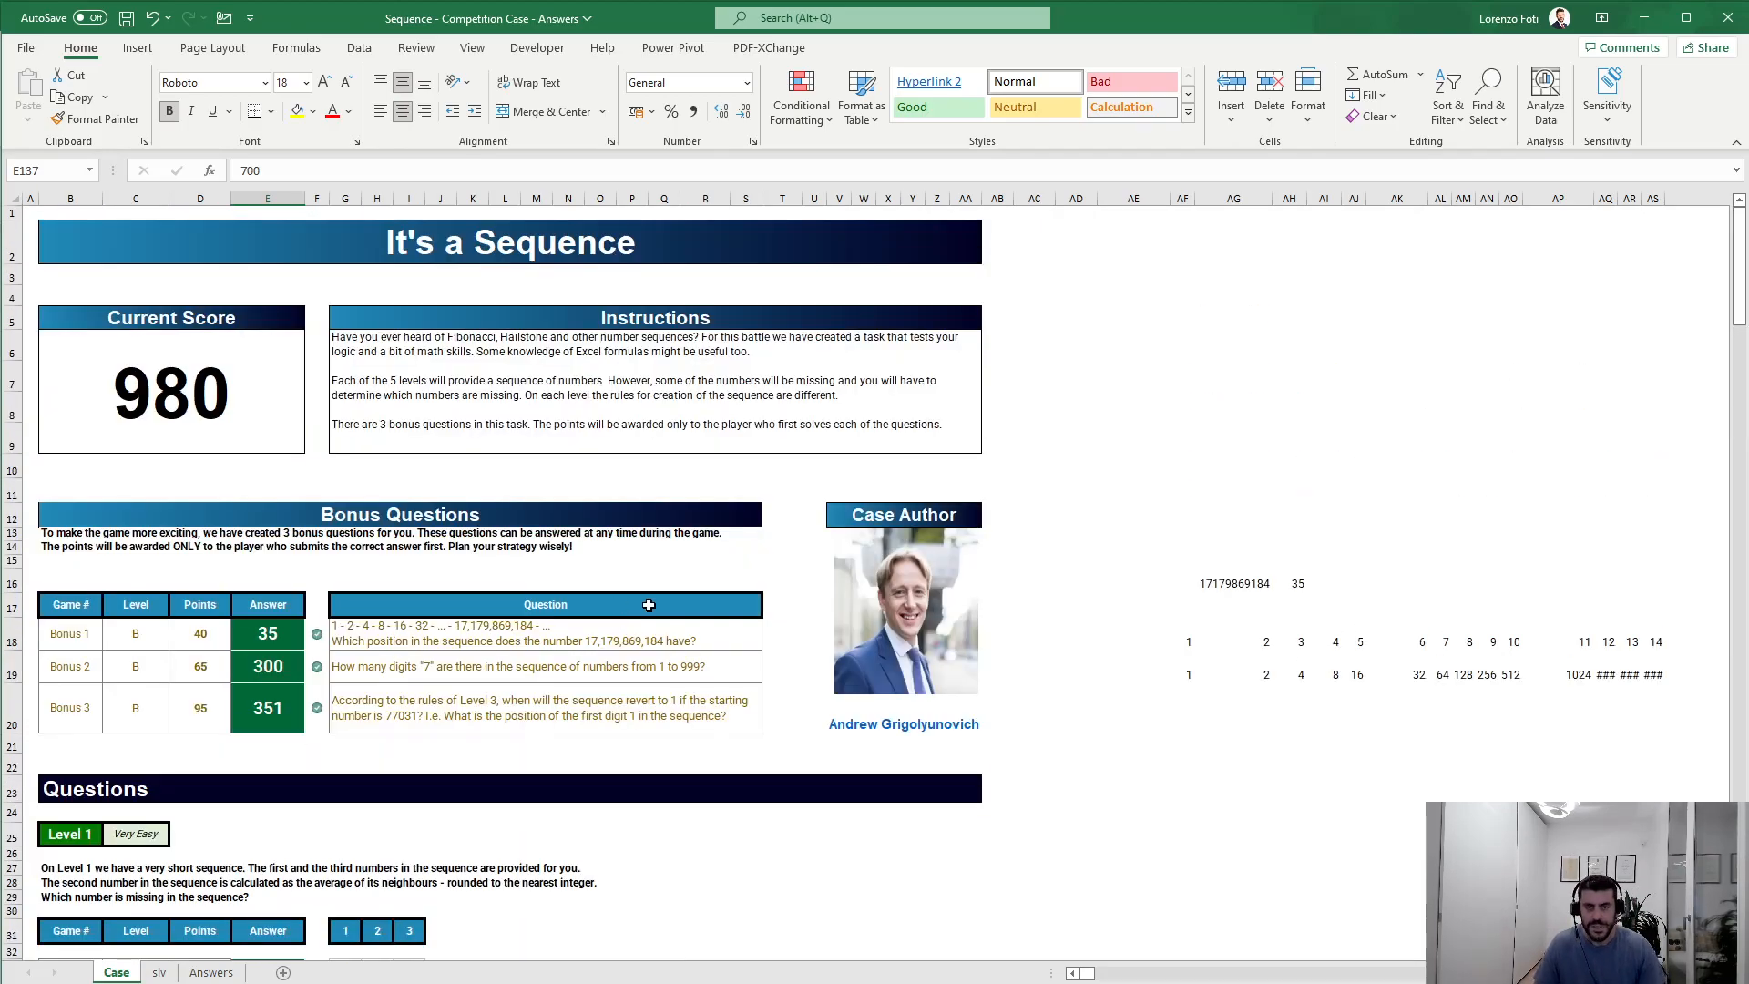